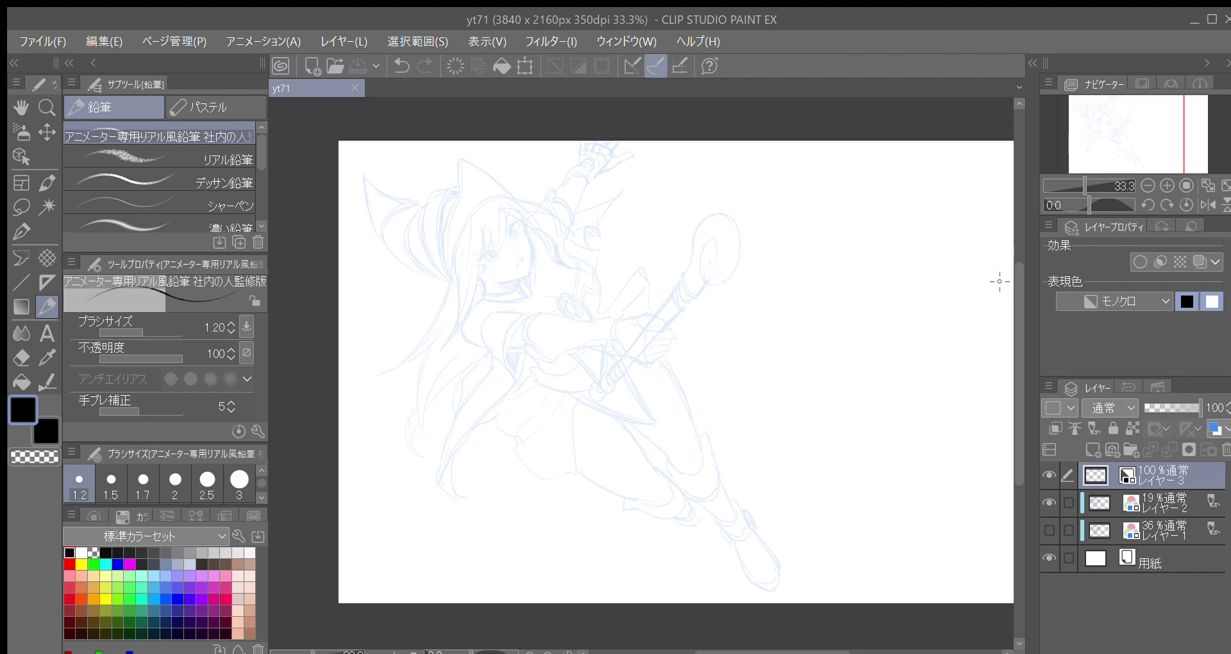
# Step: Examine the blue rough sketch up close around the character's hat, hair and face
pyautogui.scroll(-1, 1017, 332)
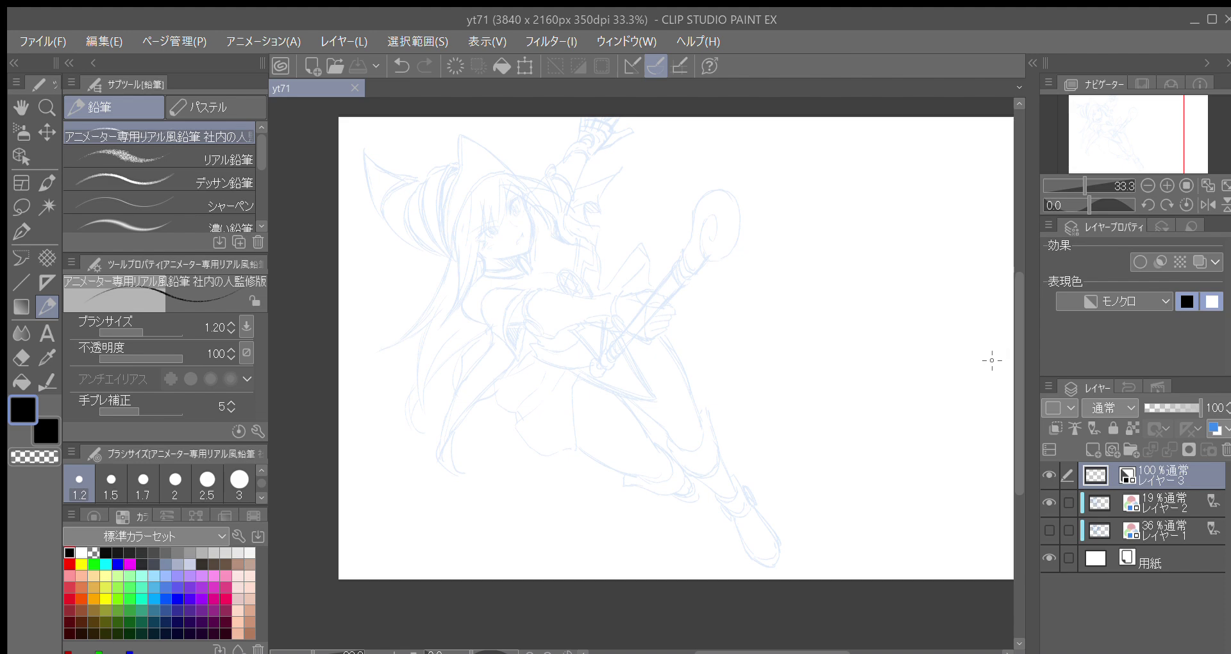
pyautogui.press('^')
pyautogui.hotkey('ctrl', '+')
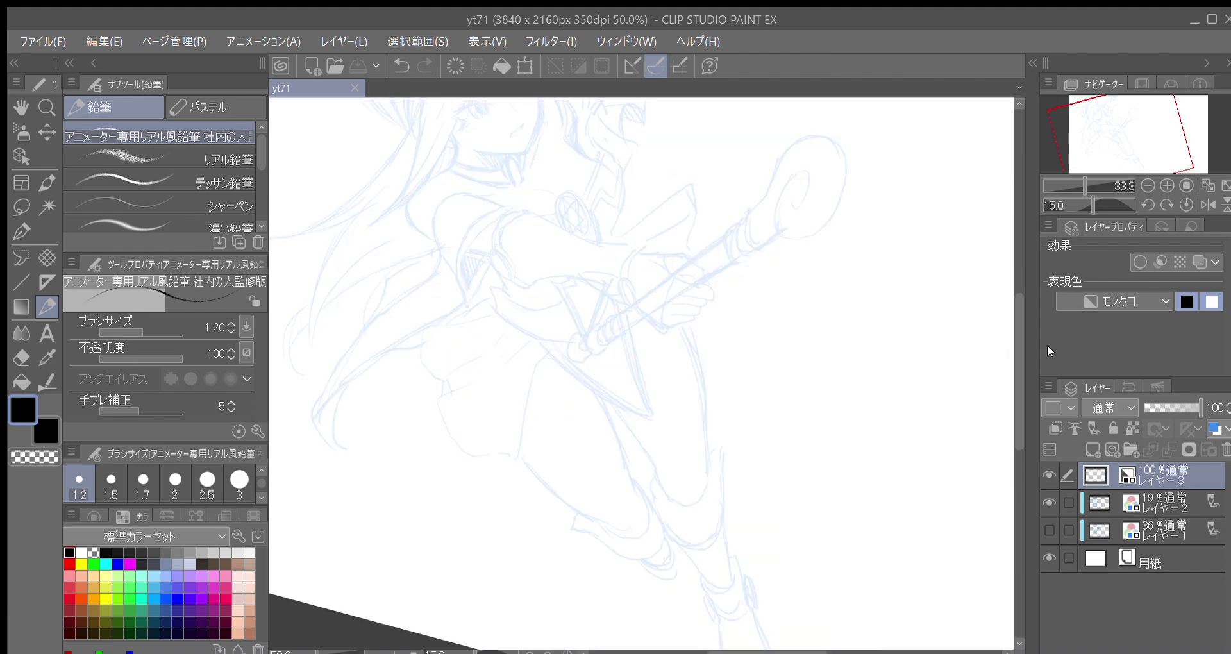
pyautogui.moveTo(682, 303); pyautogui.dragTo(785, 504)
pyautogui.hotkey('ctrl', '+')
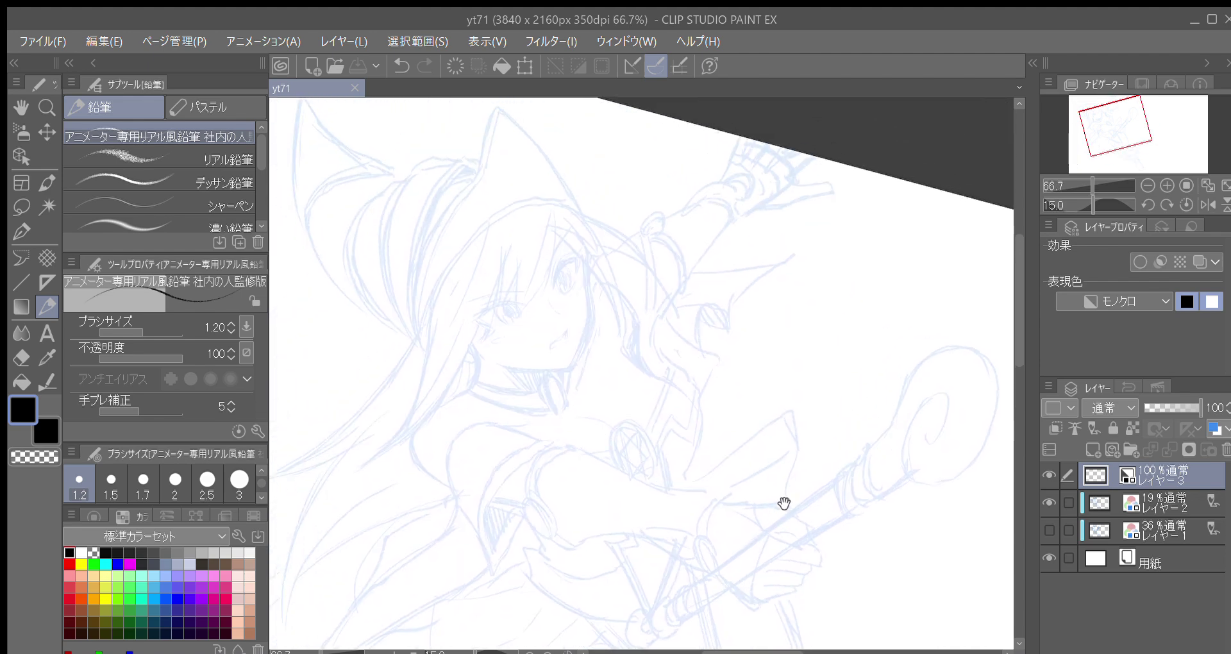
pyautogui.scroll(1, 552, 276)
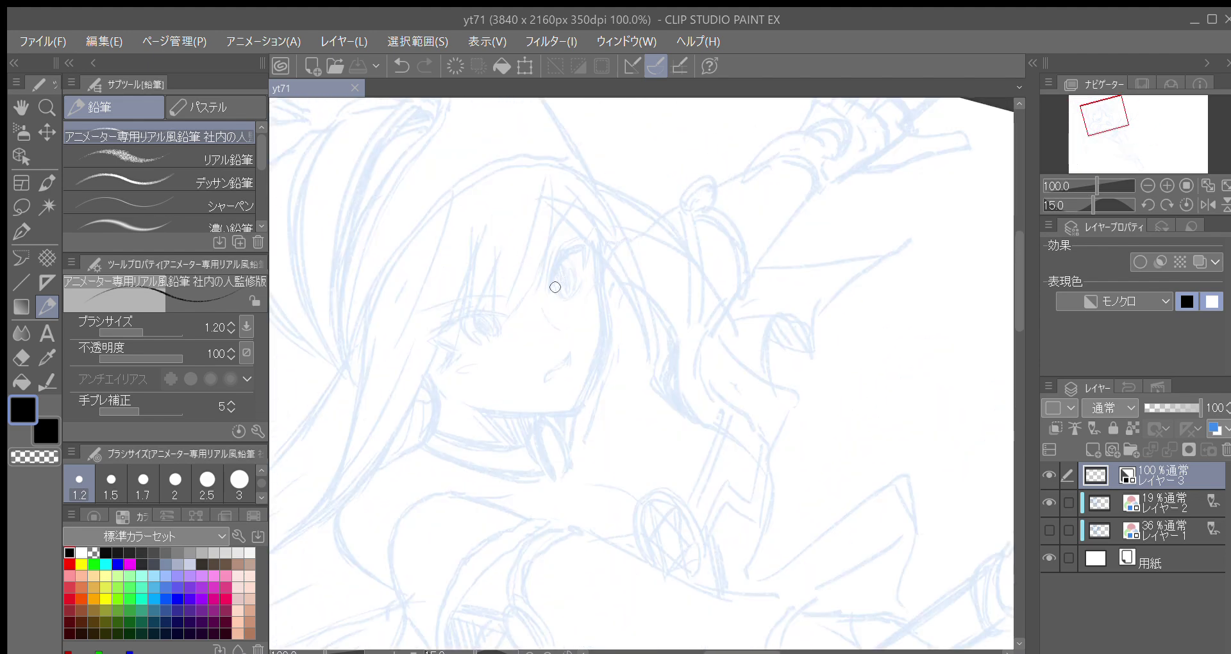
pyautogui.moveTo(548, 324); pyautogui.dragTo(588, 319)
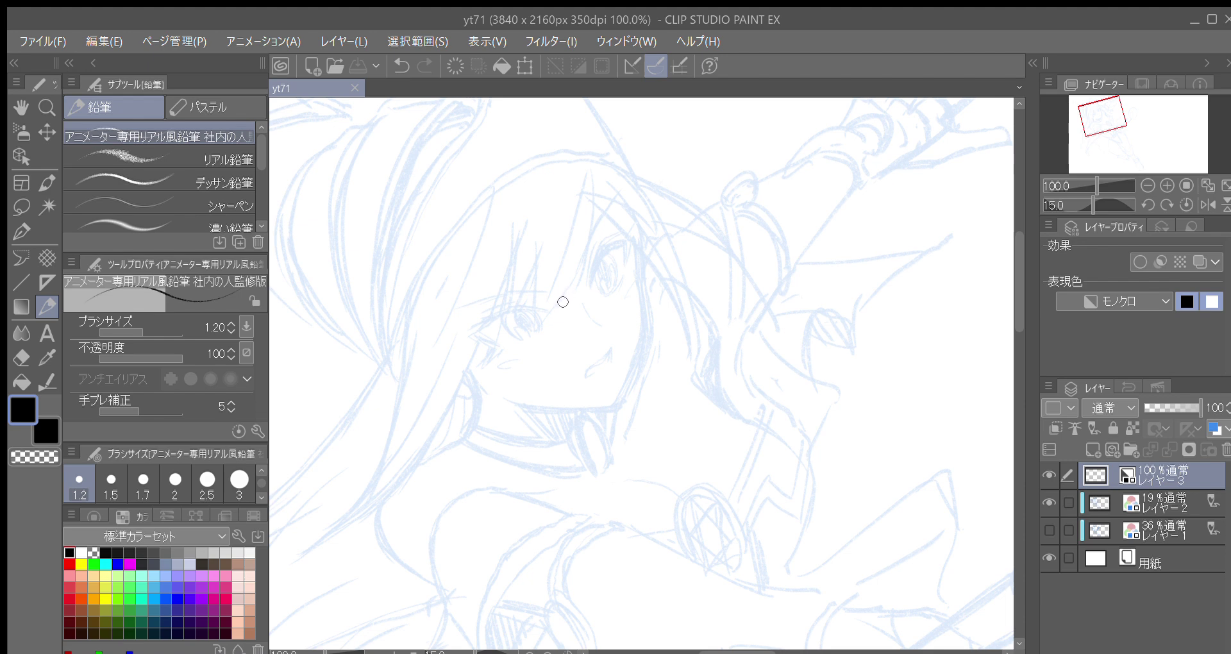
pyautogui.moveTo(563, 322); pyautogui.dragTo(576, 351)
pyautogui.moveTo(555, 303); pyautogui.dragTo(657, 460)
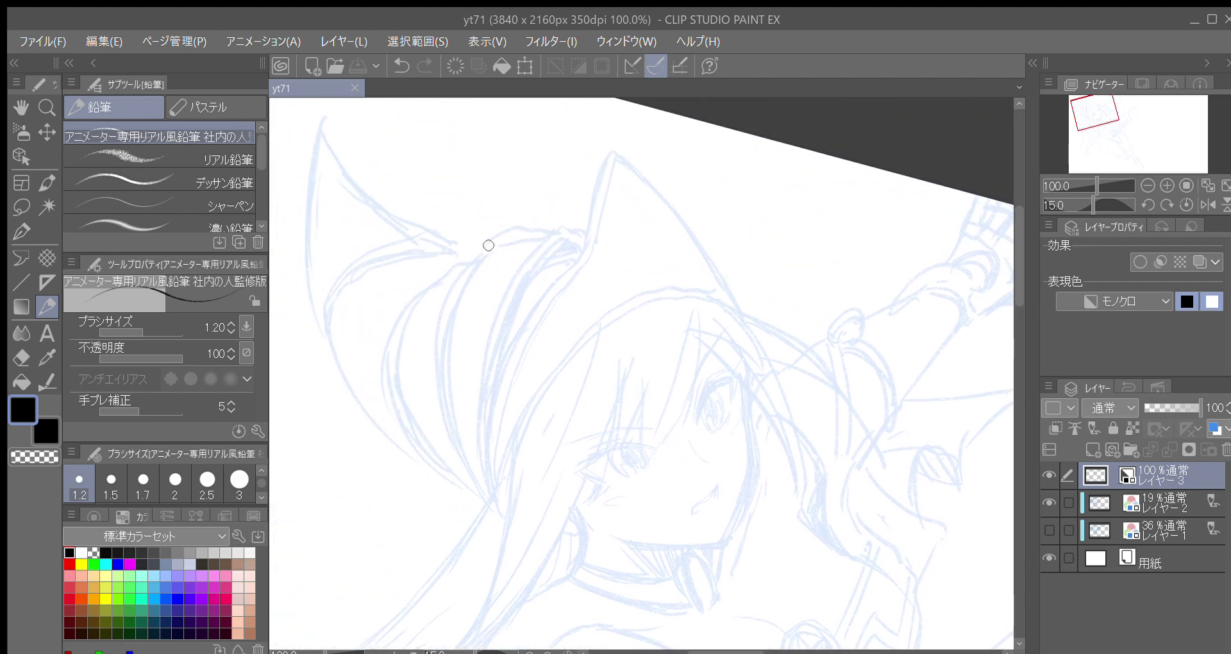
pyautogui.moveTo(1018, 276); pyautogui.dragTo(1019, 288)
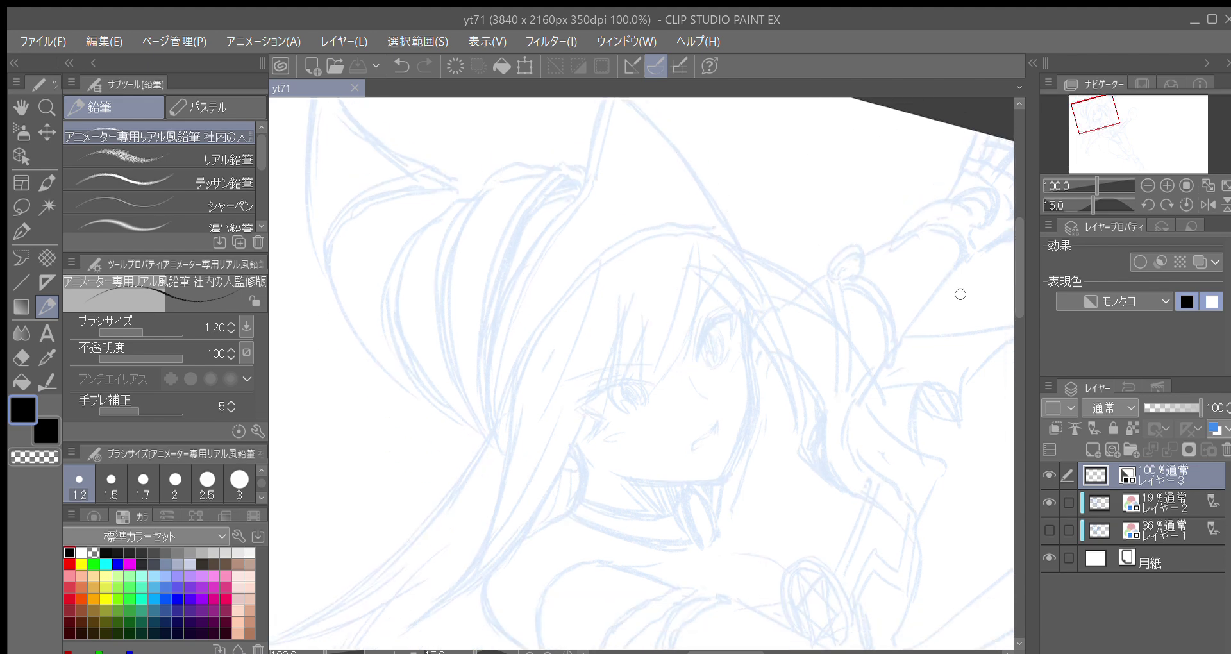
pyautogui.scroll(1, 824, 320)
pyautogui.moveTo(514, 307); pyautogui.dragTo(610, 380)
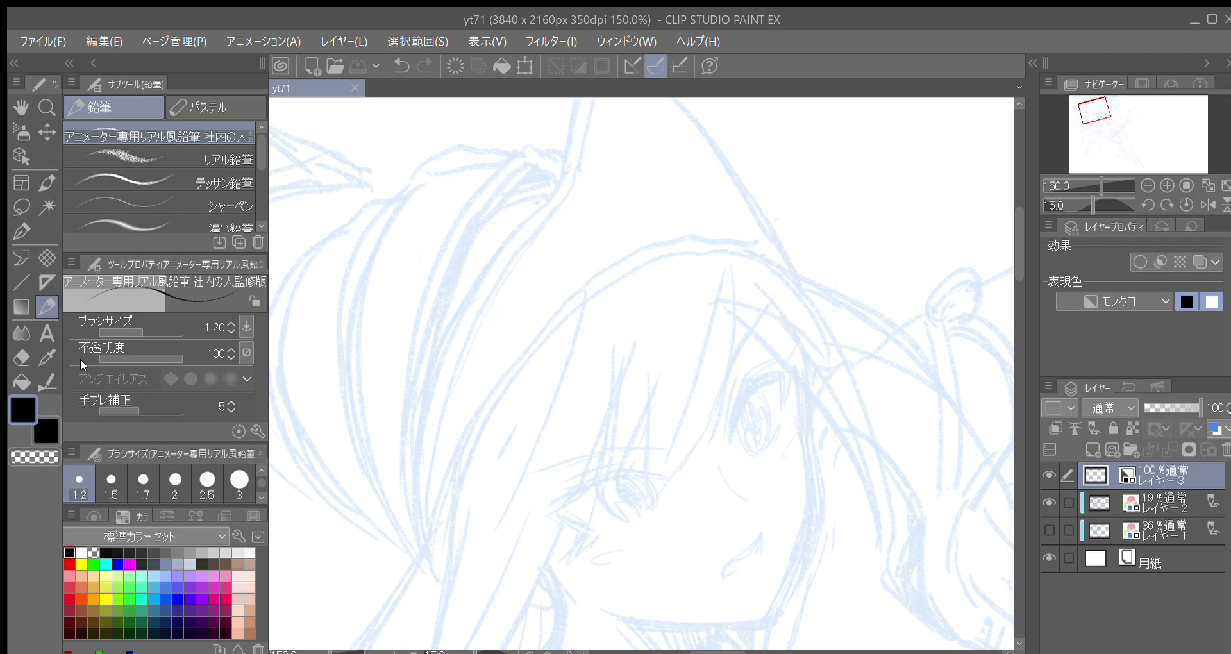
# Step: Set the pencil's brush size to 1 for inking the hair over the face
pyautogui.scroll(1, 248, 476)
pyautogui.click(240, 481)
pyautogui.scroll(-2, 513, 379)
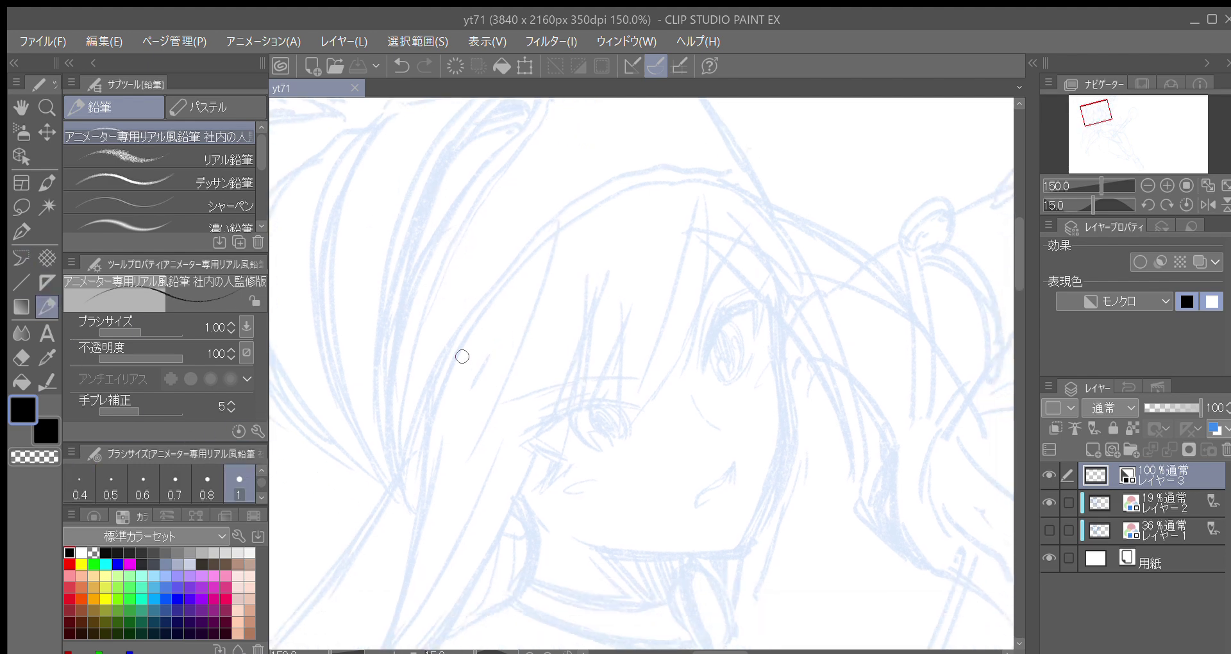
pyautogui.moveTo(458, 341); pyautogui.dragTo(465, 371)
pyautogui.moveTo(427, 427); pyautogui.dragTo(443, 397)
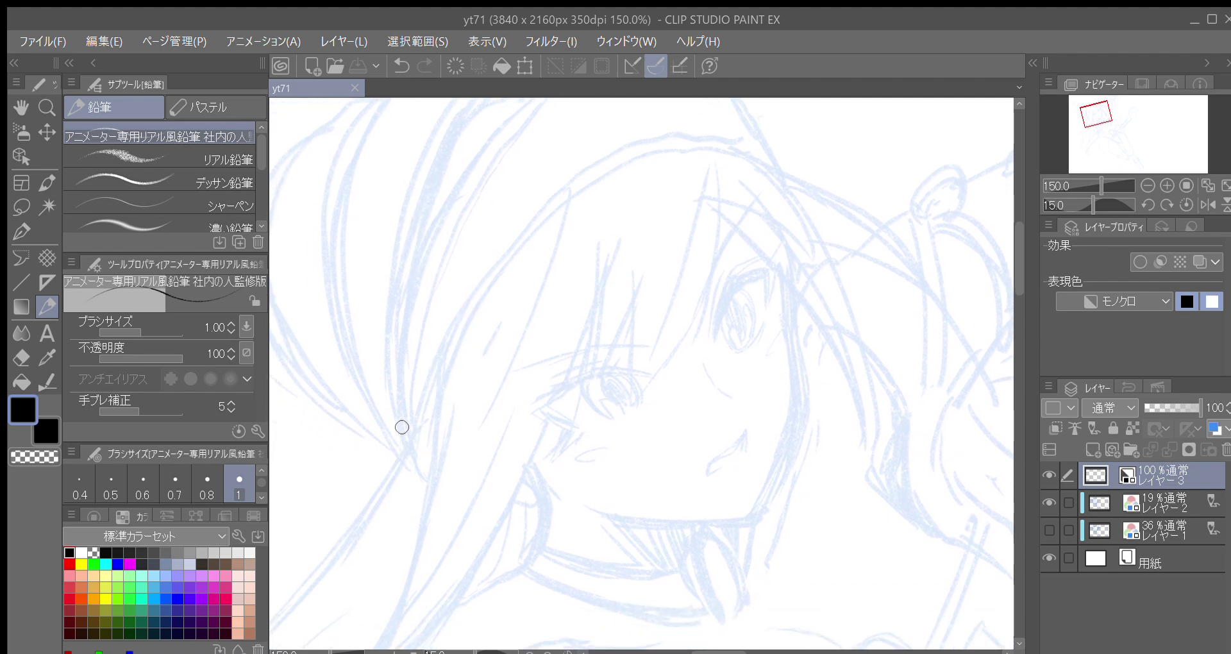
pyautogui.moveTo(501, 379); pyautogui.dragTo(483, 317)
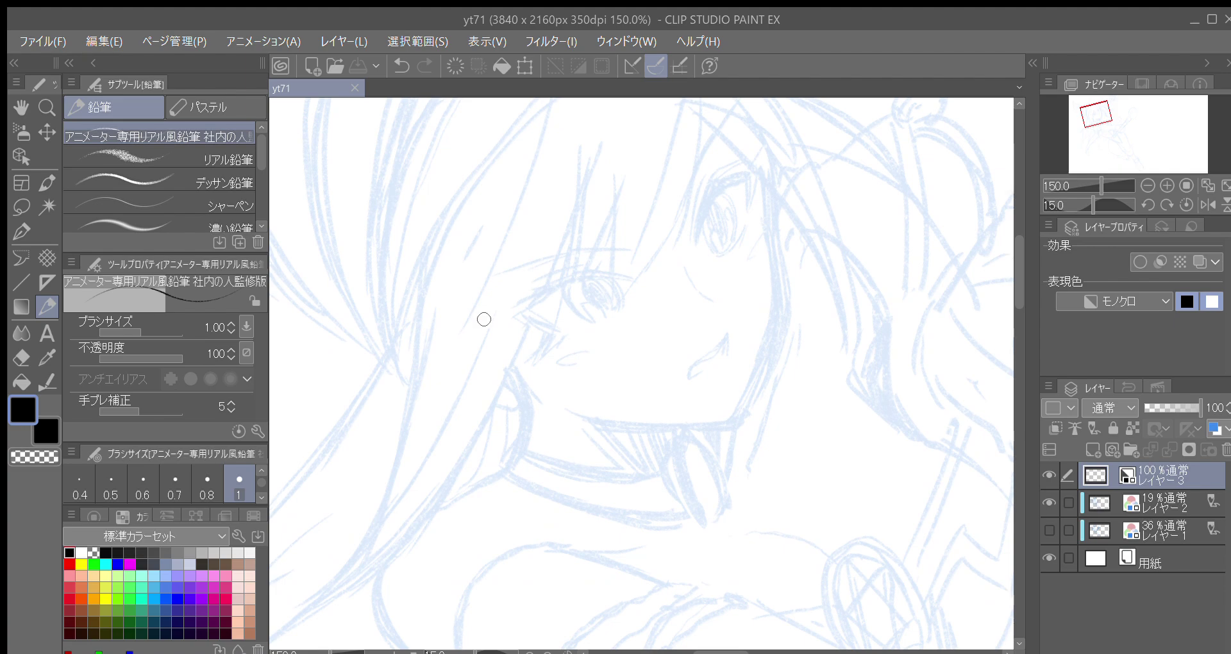
pyautogui.press('-')
pyautogui.press('-')
pyautogui.press('-')
pyautogui.press('-')
pyautogui.press('-')
pyautogui.press('-')
pyautogui.press('-')
pyautogui.press('-')
pyautogui.press('-')
pyautogui.moveTo(492, 401); pyautogui.dragTo(543, 344)
pyautogui.moveTo(404, 412)
pyautogui.mouseDown()
pyautogui.moveTo(357, 382)
pyautogui.moveTo(411, 417)
pyautogui.moveTo(407, 327)
pyautogui.mouseUp()
pyautogui.press('^')
pyautogui.hotkey('ctrl', 'z')
pyautogui.moveTo(374, 431); pyautogui.dragTo(422, 300)
pyautogui.press('-')
pyautogui.hotkey('ctrl', 'z')
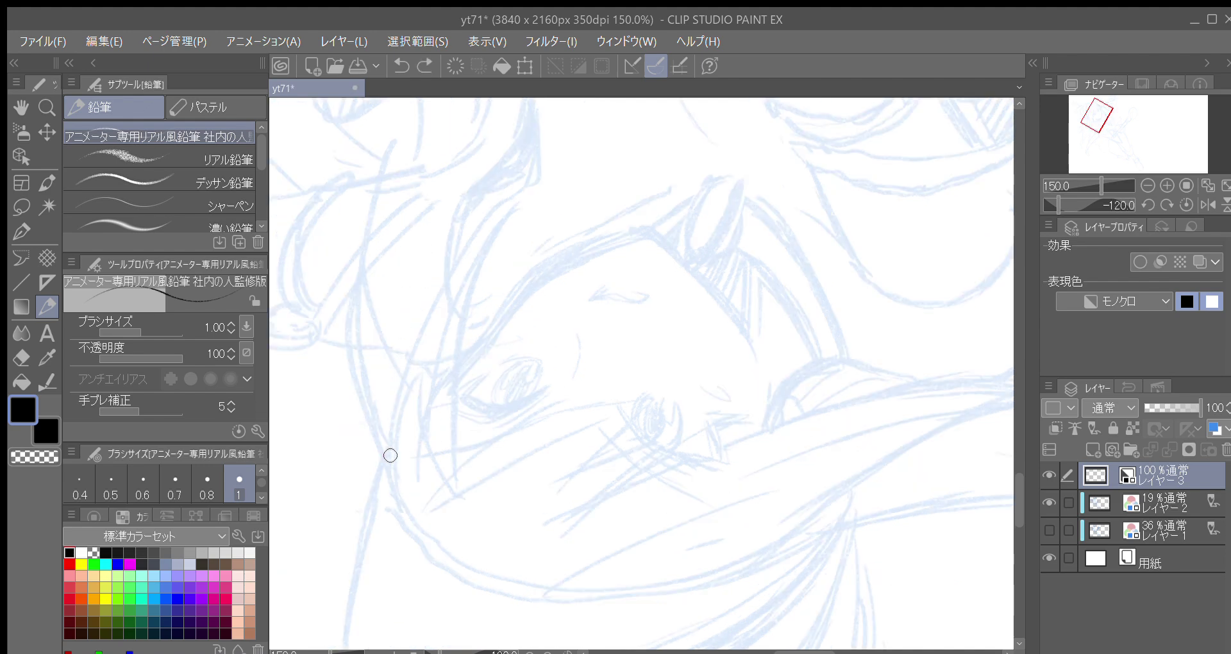
pyautogui.moveTo(398, 498)
pyautogui.mouseDown()
pyautogui.moveTo(394, 403)
pyautogui.moveTo(435, 298)
pyautogui.mouseUp()
pyautogui.hotkey('ctrl', 'z')
pyautogui.moveTo(397, 494)
pyautogui.mouseDown()
pyautogui.moveTo(411, 356)
pyautogui.moveTo(443, 284)
pyautogui.mouseUp()
pyautogui.hotkey('ctrl', 'z')
pyautogui.moveTo(397, 489)
pyautogui.mouseDown()
pyautogui.moveTo(398, 399)
pyautogui.moveTo(425, 323)
pyautogui.mouseUp()
pyautogui.hotkey('ctrl', 'z')
# Step: Ink the long outer curve of the side bang beside the far eye, following the blue sketch
pyautogui.moveTo(396, 491)
pyautogui.mouseDown()
pyautogui.moveTo(405, 371)
pyautogui.moveTo(452, 271)
pyautogui.mouseUp()
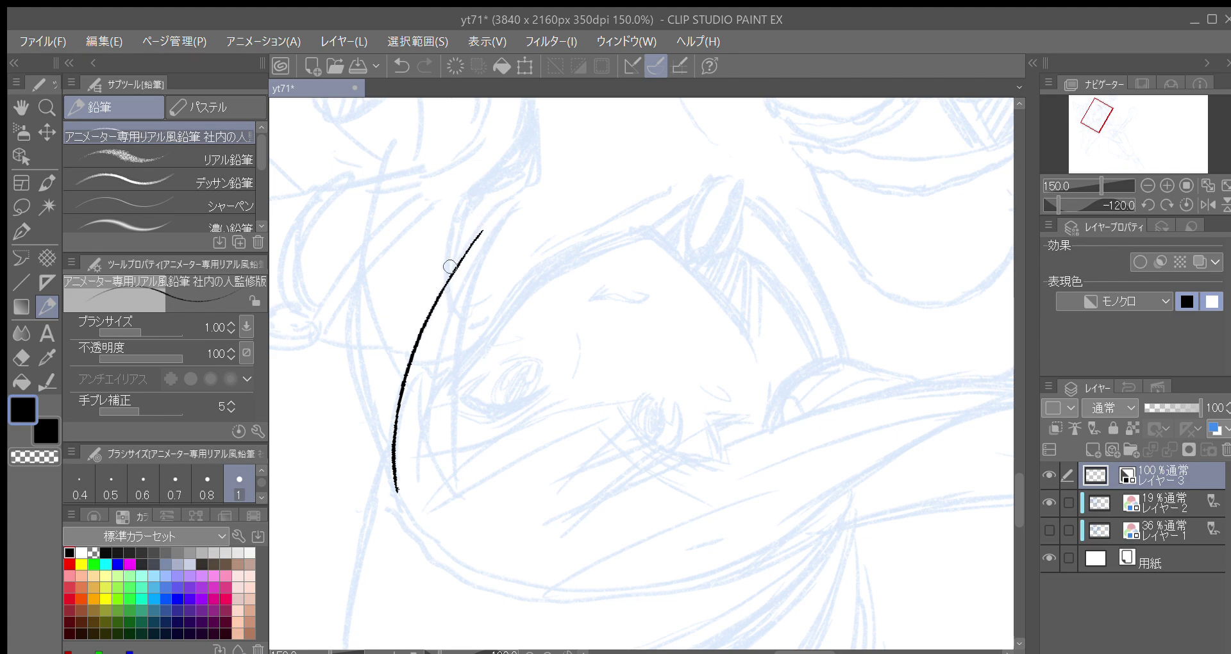
pyautogui.press('-')
pyautogui.scroll(1, 450, 266)
pyautogui.moveTo(452, 273); pyautogui.dragTo(491, 206)
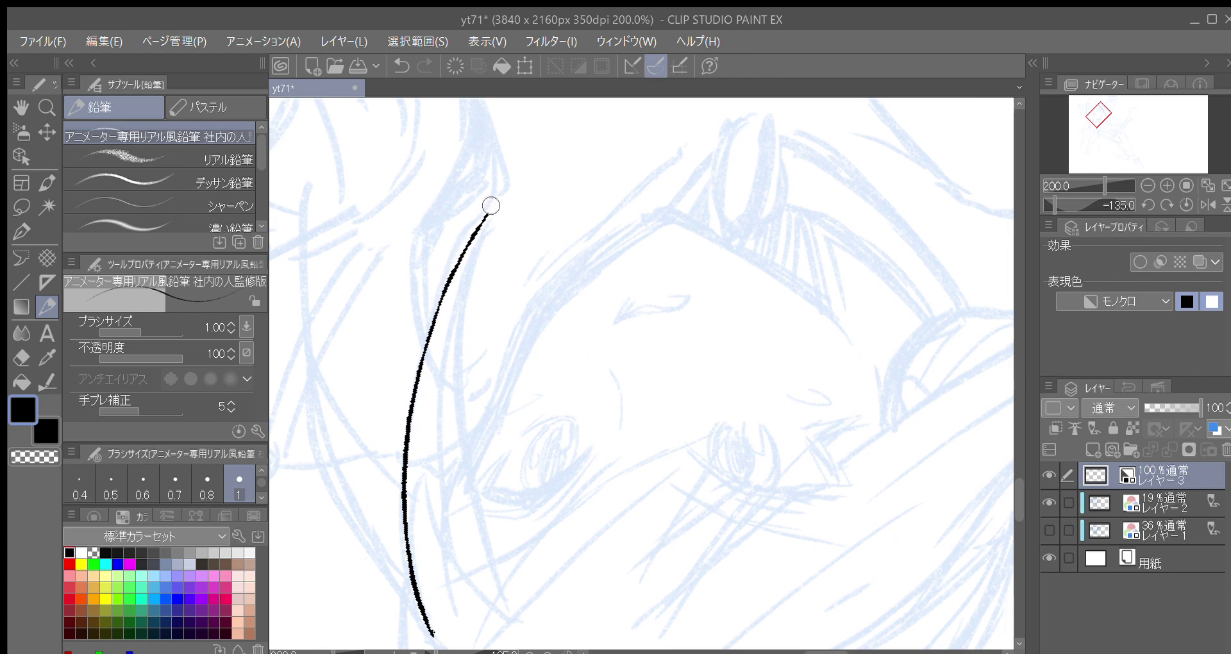
# Step: Ink the inner edge of the side bang so it meets the outer curve in a sharp tip
pyautogui.press('^')
pyautogui.press('^')
pyautogui.press('^')
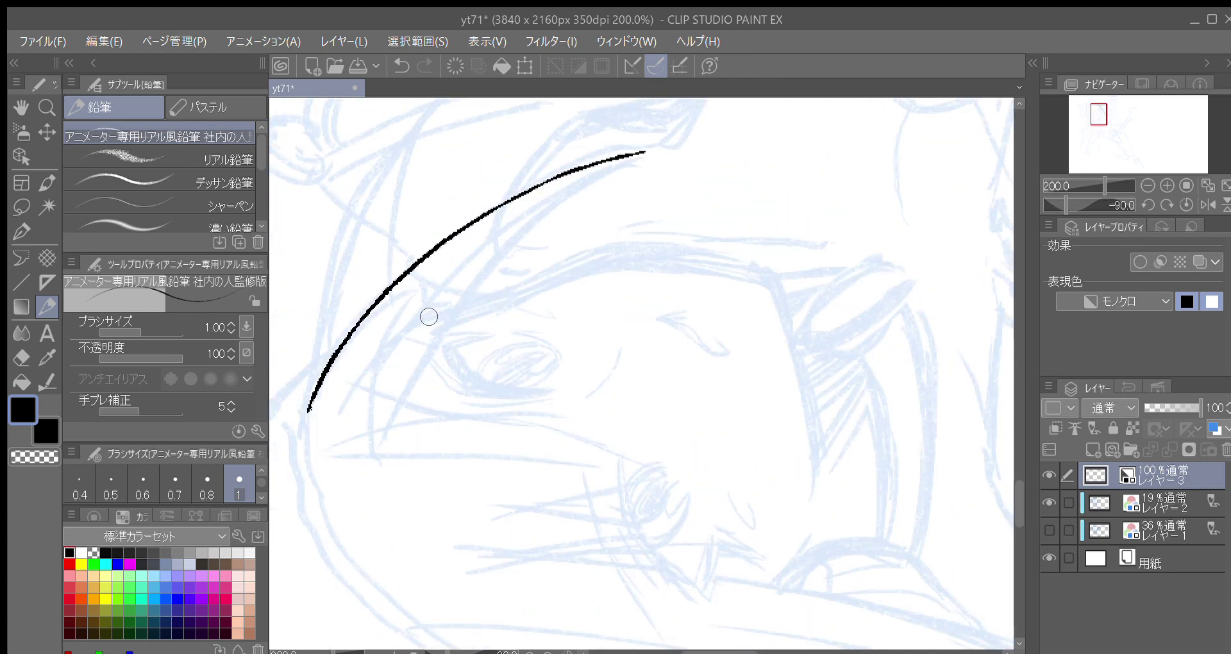
pyautogui.moveTo(473, 328); pyautogui.dragTo(496, 342)
pyautogui.moveTo(416, 441)
pyautogui.mouseDown()
pyautogui.moveTo(481, 322)
pyautogui.moveTo(566, 228)
pyautogui.mouseUp()
pyautogui.moveTo(598, 204); pyautogui.dragTo(610, 193)
pyautogui.moveTo(540, 254); pyautogui.dragTo(668, 166)
pyautogui.press('-')
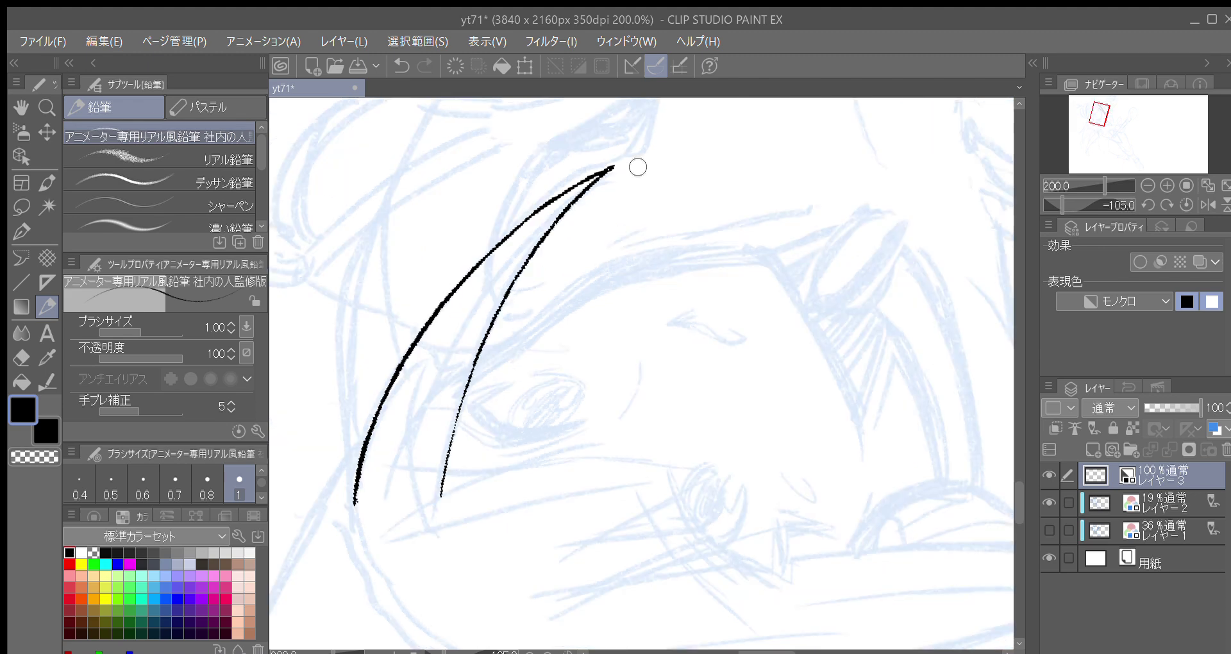
pyautogui.moveTo(603, 173); pyautogui.dragTo(609, 169)
pyautogui.moveTo(527, 296); pyautogui.dragTo(543, 275)
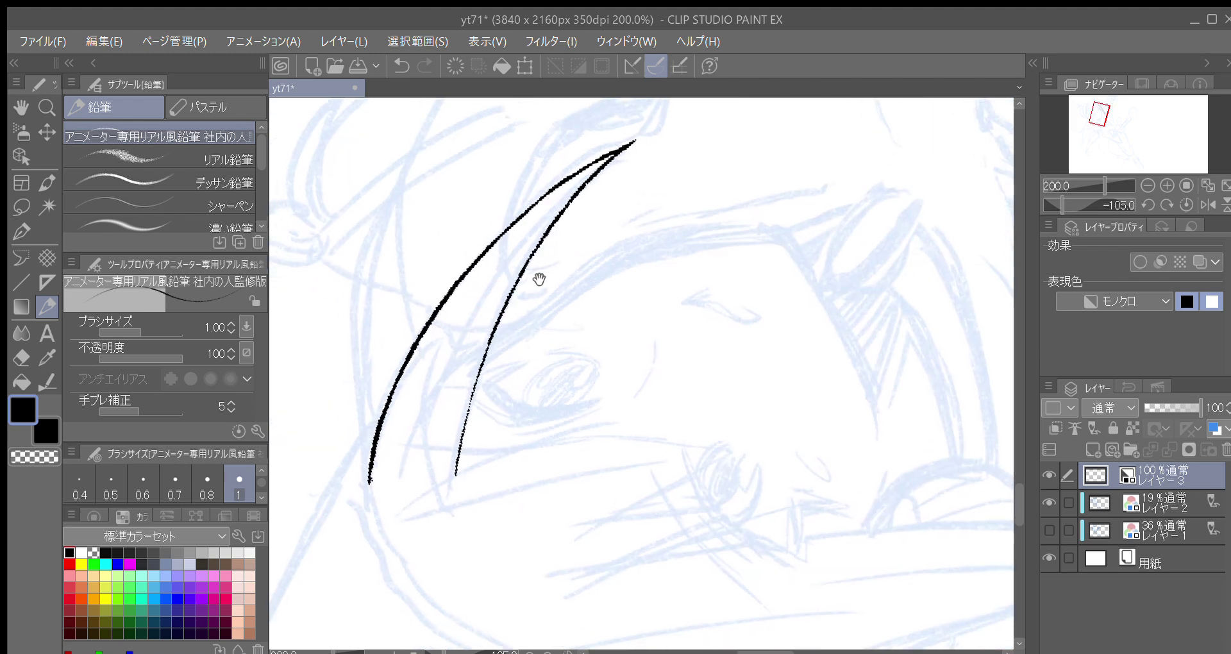
pyautogui.moveTo(498, 352); pyautogui.dragTo(492, 348)
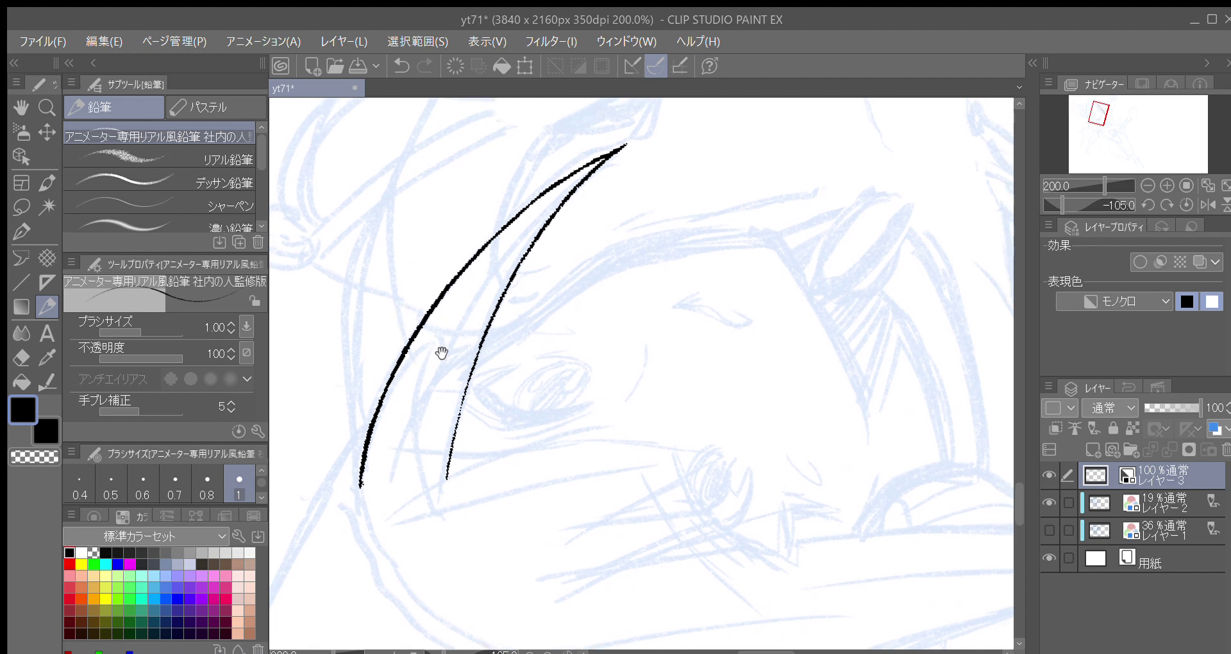
pyautogui.scroll(1, 445, 349)
pyautogui.scroll(1, 427, 365)
pyautogui.moveTo(427, 364); pyautogui.dragTo(422, 362)
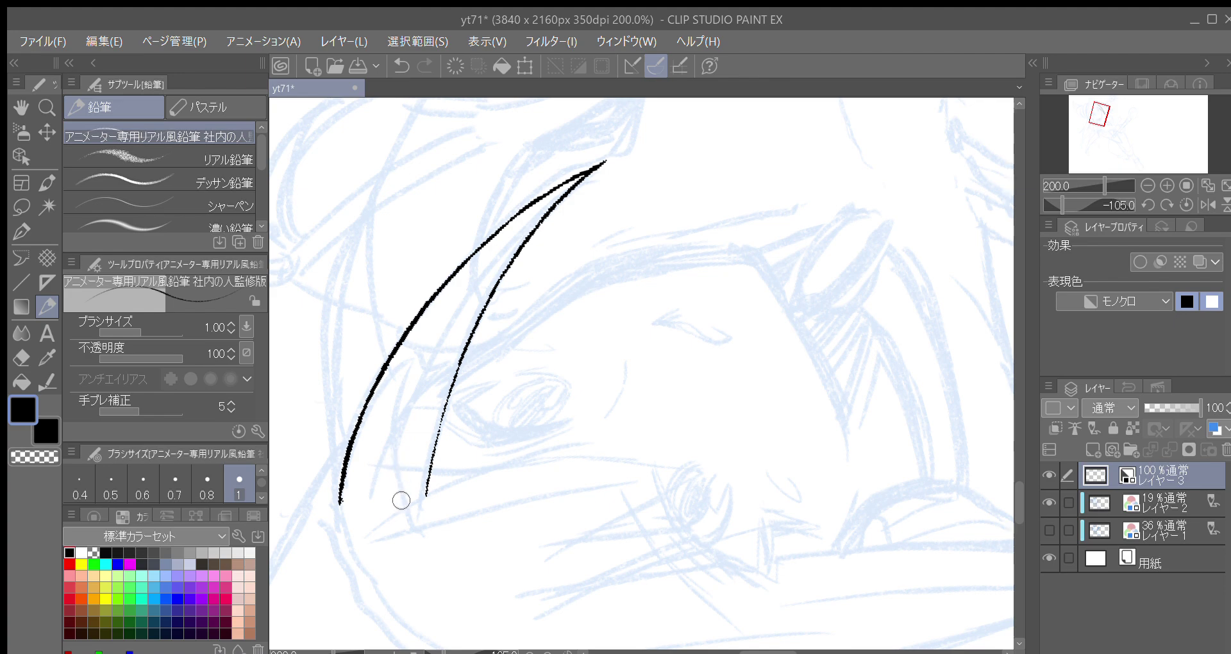
pyautogui.moveTo(401, 477)
pyautogui.mouseDown()
pyautogui.moveTo(407, 421)
pyautogui.moveTo(536, 210)
pyautogui.mouseUp()
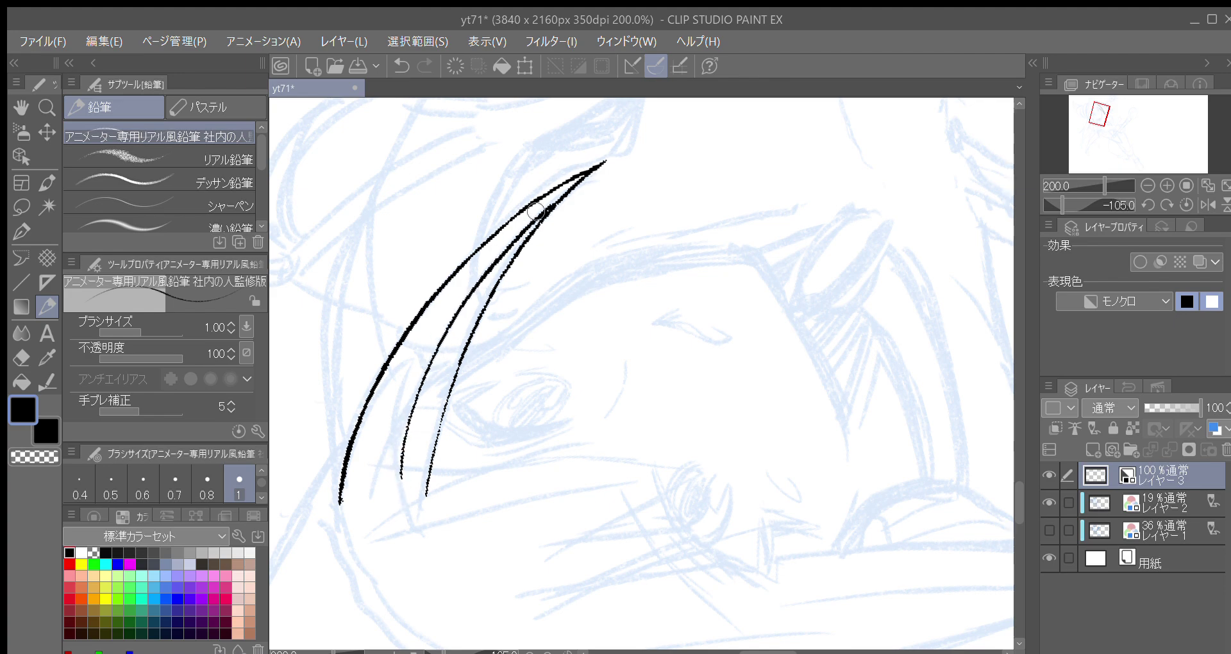
pyautogui.hotkey('ctrl', 'z')
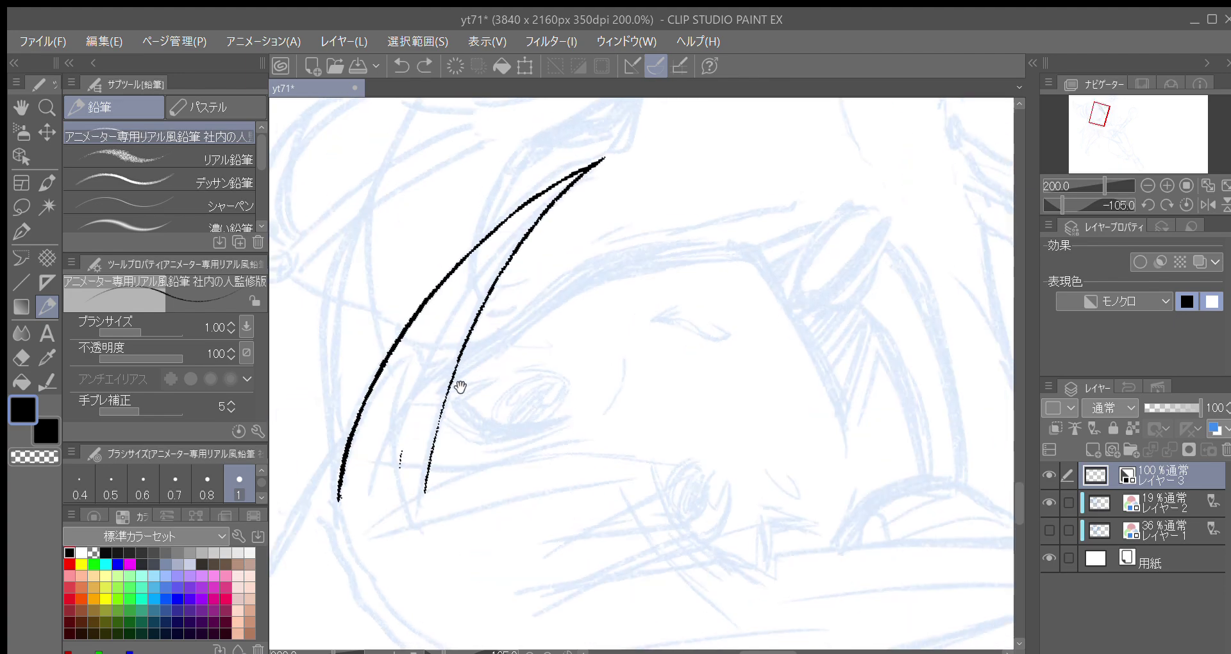
pyautogui.moveTo(461, 388); pyautogui.dragTo(459, 378)
pyautogui.press('-')
pyautogui.hotkey('ctrl', 'z')
# Step: Add thin broken hair lines inside the side bang, between its outer and inner edges
pyautogui.moveTo(533, 183)
pyautogui.mouseDown()
pyautogui.moveTo(456, 337)
pyautogui.moveTo(432, 491)
pyautogui.mouseUp()
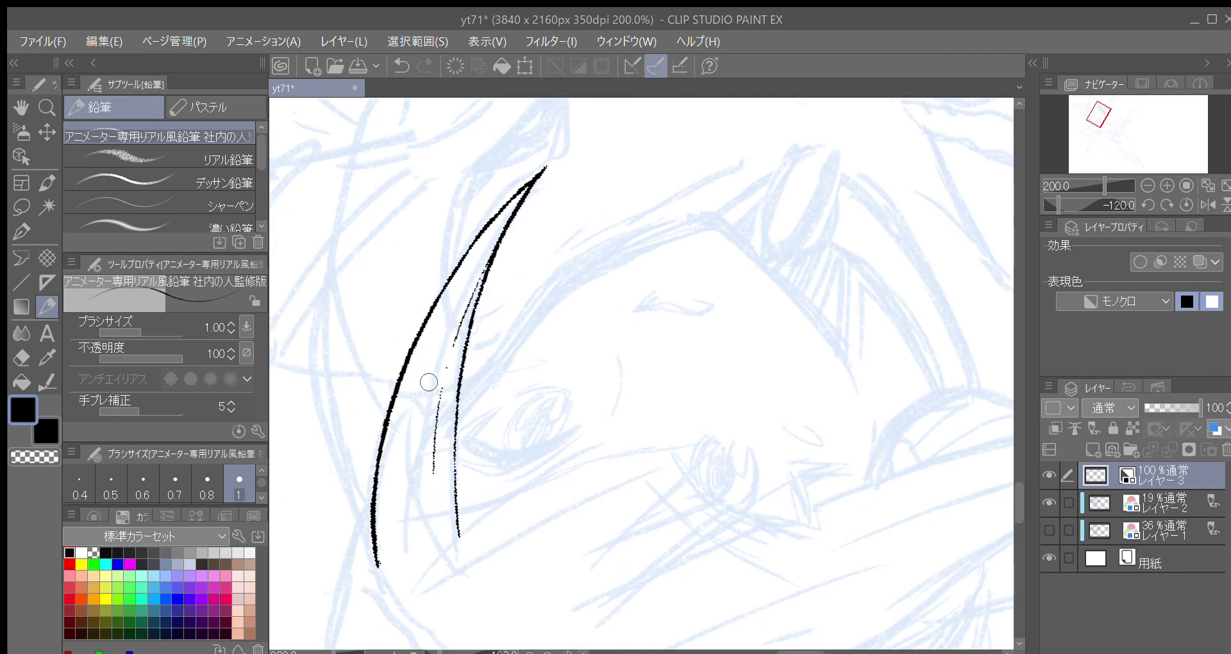
pyautogui.moveTo(462, 352); pyautogui.dragTo(468, 294)
pyautogui.press('-')
pyautogui.press('^')
pyautogui.moveTo(522, 445)
pyautogui.mouseDown()
pyautogui.moveTo(477, 338)
pyautogui.moveTo(445, 481)
pyautogui.mouseUp()
pyautogui.press('^')
pyautogui.moveTo(386, 452); pyautogui.dragTo(423, 347)
pyautogui.moveTo(405, 402); pyautogui.dragTo(429, 343)
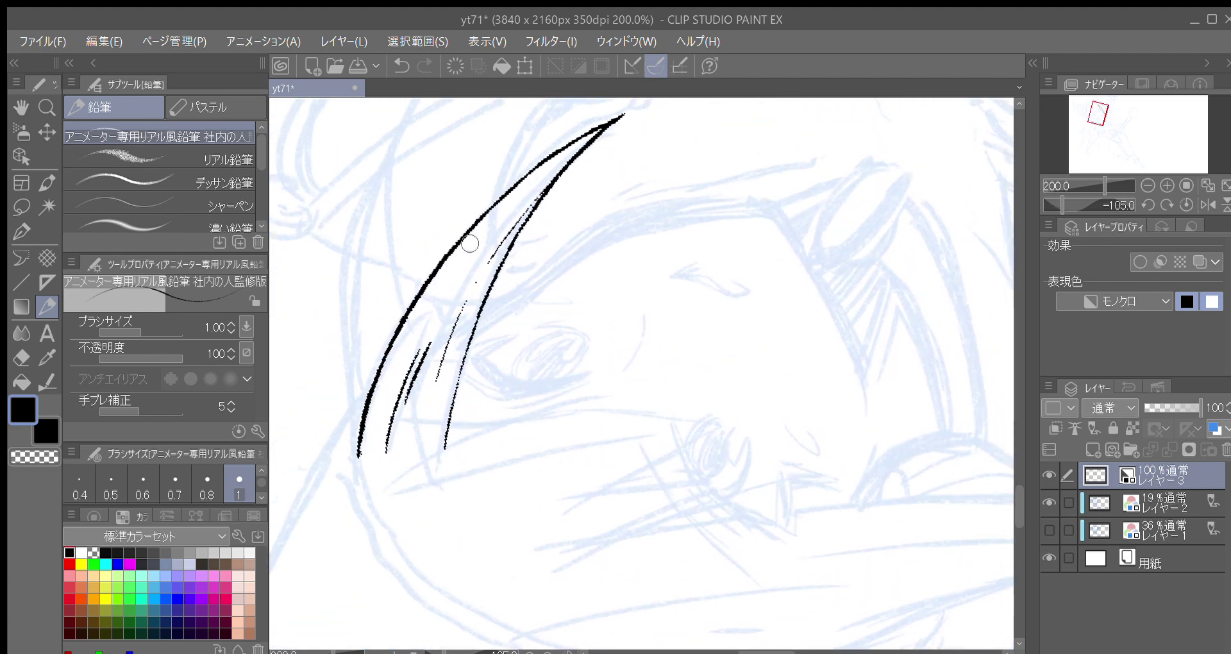
# Step: Ink the long curved edge of the middle bang lock, sweeping from the forehead down to a tip at the near eye
pyautogui.moveTo(469, 347); pyautogui.dragTo(420, 292)
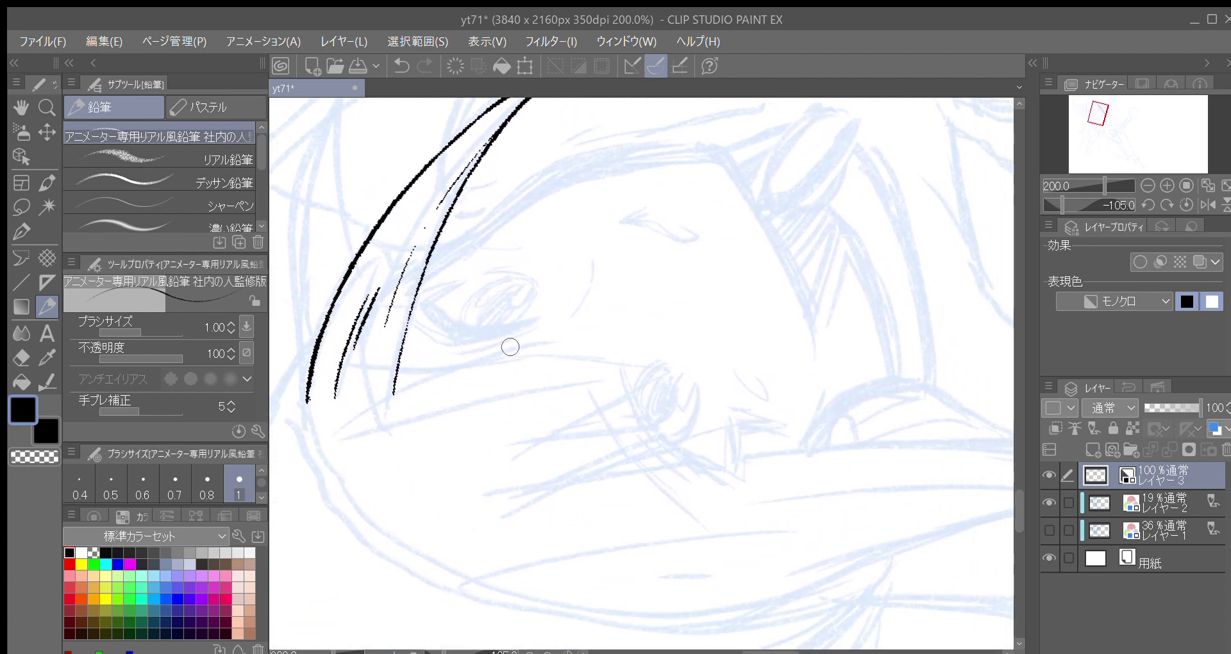
pyautogui.press('-')
pyautogui.press('-')
pyautogui.press('-')
pyautogui.moveTo(590, 440); pyautogui.dragTo(533, 369)
pyautogui.press('-')
pyautogui.moveTo(533, 434); pyautogui.dragTo(466, 288)
pyautogui.press('^')
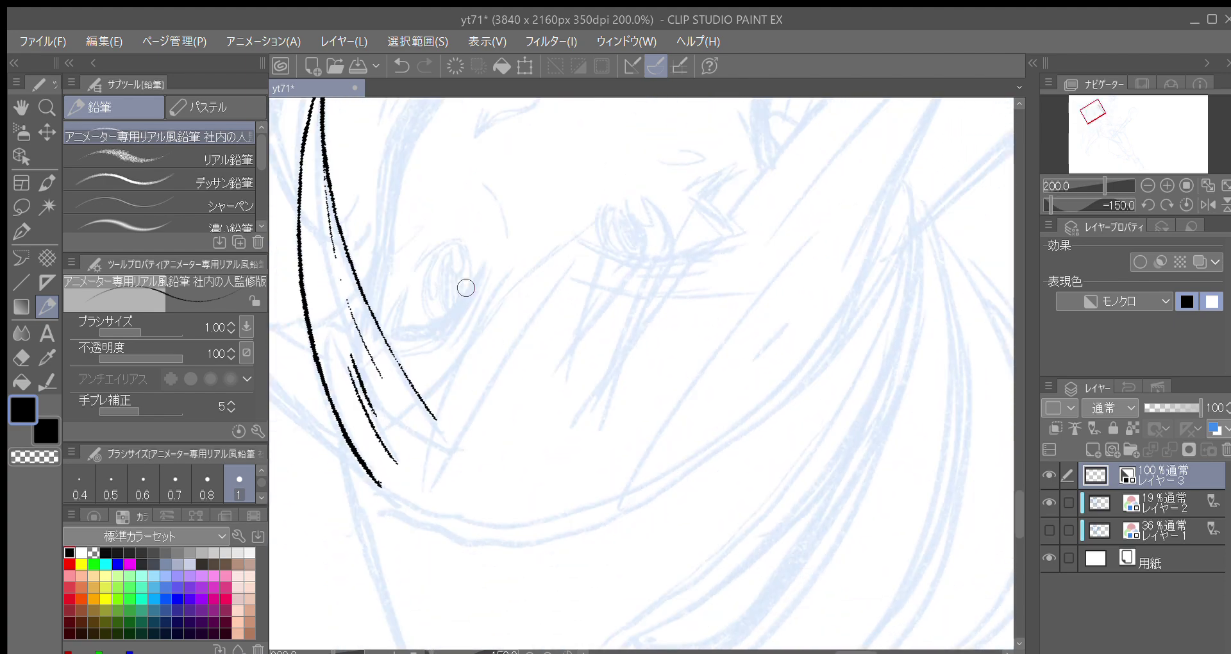
pyautogui.moveTo(432, 471)
pyautogui.mouseDown()
pyautogui.moveTo(440, 399)
pyautogui.moveTo(471, 345)
pyautogui.mouseUp()
pyautogui.hotkey('ctrl', 'z')
pyautogui.moveTo(430, 480)
pyautogui.mouseDown()
pyautogui.moveTo(440, 405)
pyautogui.moveTo(514, 266)
pyautogui.mouseUp()
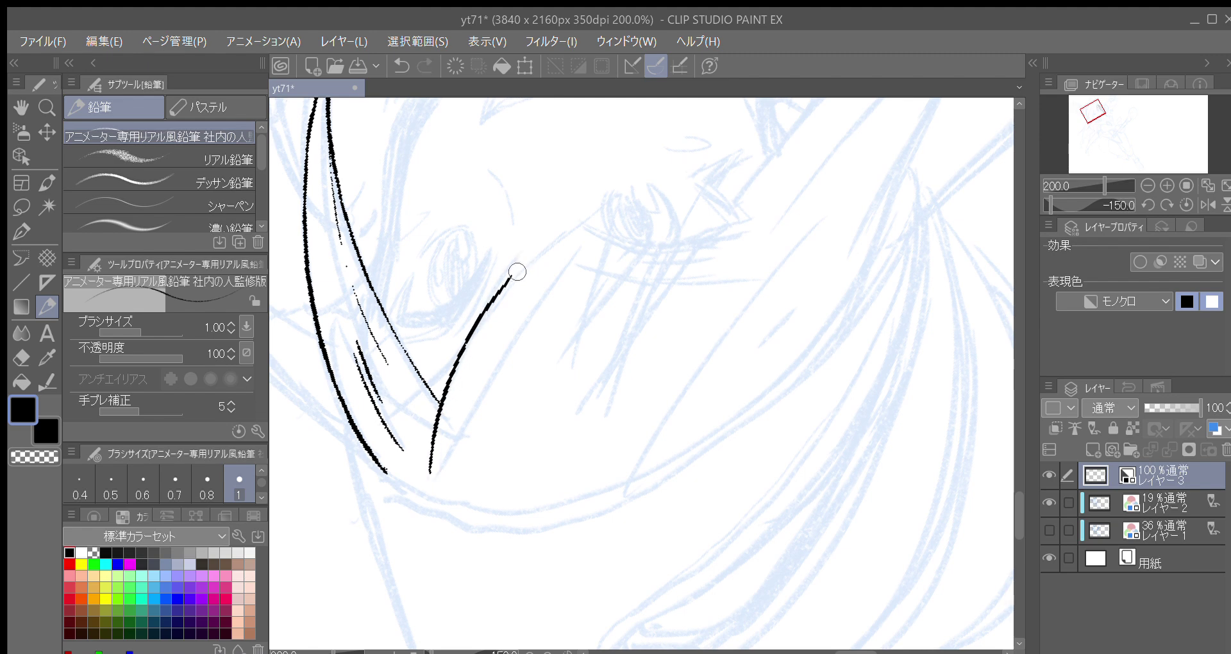
pyautogui.press('-')
pyautogui.moveTo(487, 319); pyautogui.dragTo(567, 221)
pyautogui.moveTo(534, 256)
pyautogui.mouseDown()
pyautogui.moveTo(576, 211)
pyautogui.moveTo(537, 230)
pyautogui.mouseUp()
# Step: Ink the middle lock's second edge and a shorter strand, both starting from its tip at the near eye
pyautogui.press('^')
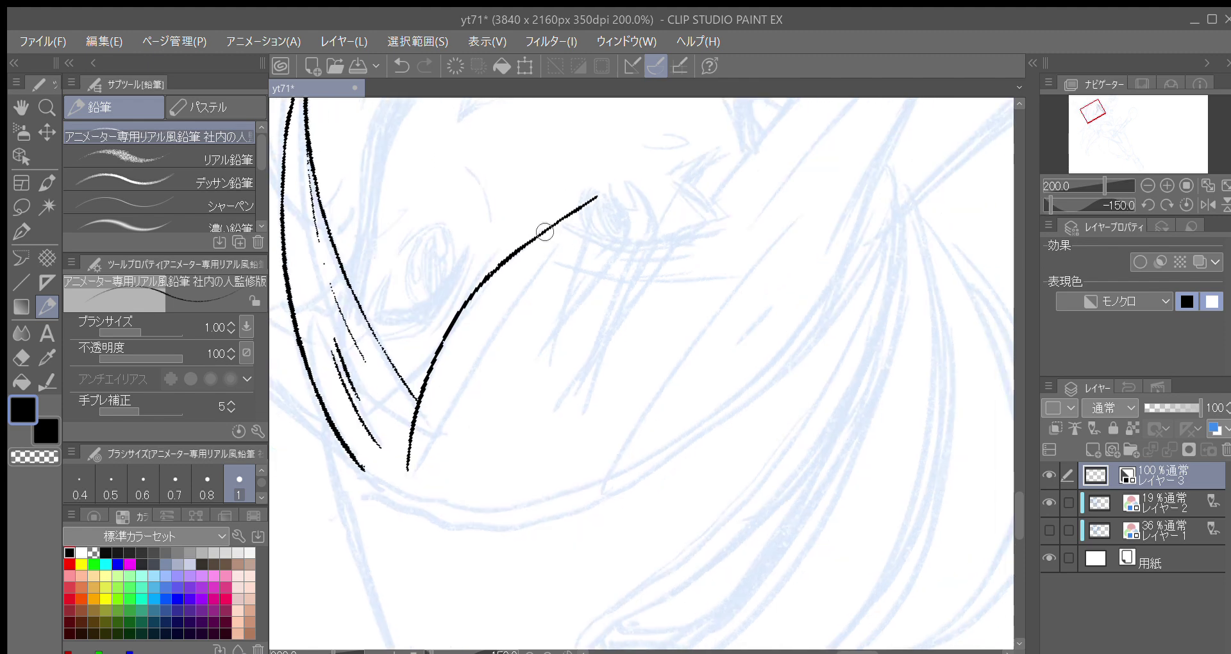
pyautogui.moveTo(592, 201)
pyautogui.mouseDown()
pyautogui.moveTo(486, 337)
pyautogui.moveTo(451, 423)
pyautogui.mouseUp()
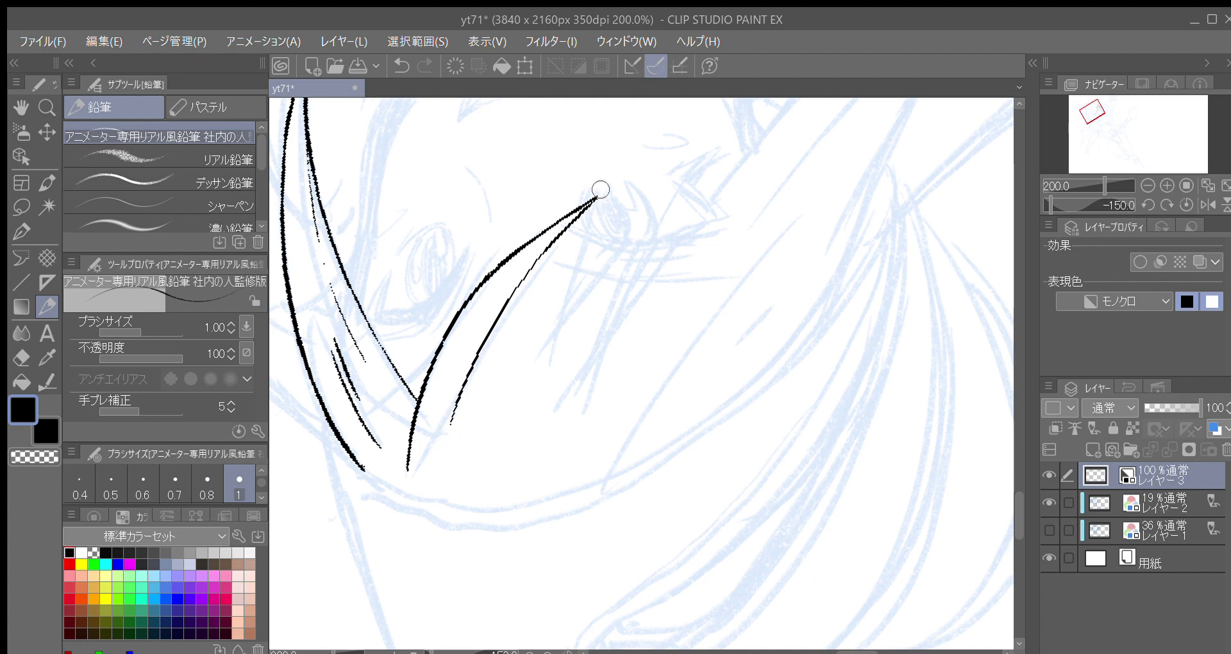
pyautogui.moveTo(601, 193); pyautogui.dragTo(550, 347)
# Step: Examine the inked side bang and middle lock with the canvas rotated through a full turn
pyautogui.press('-')
pyautogui.press('-')
pyautogui.press('-')
pyautogui.press('-')
pyautogui.press('-')
pyautogui.press('-')
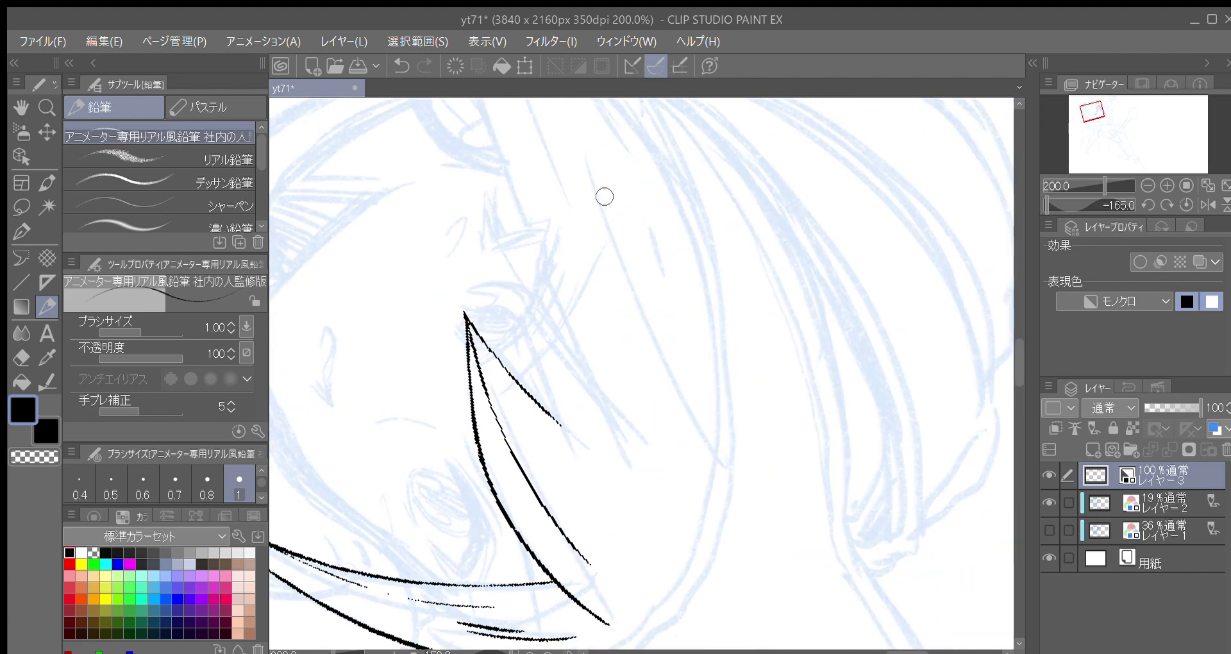
pyautogui.press('-')
pyautogui.press('-')
pyautogui.press('-')
pyautogui.press('-')
pyautogui.press('-')
pyautogui.press('-')
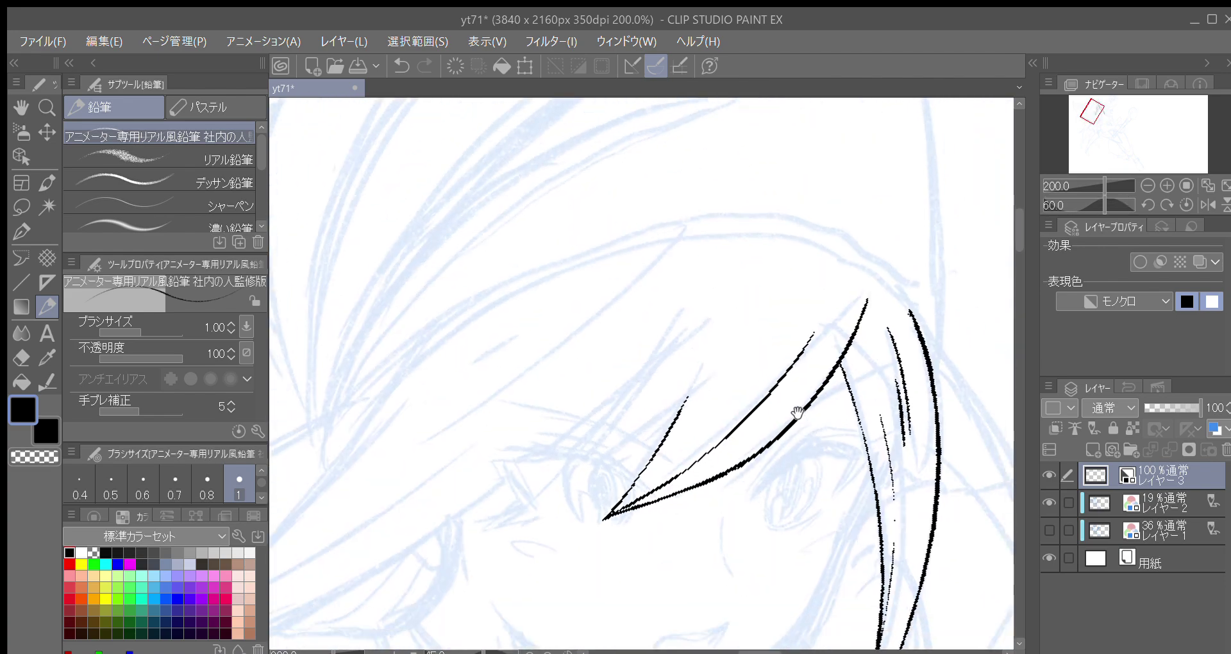
pyautogui.press('-')
pyautogui.press('-')
pyautogui.press('-')
pyautogui.press('-')
pyautogui.press('-')
pyautogui.press('-')
pyautogui.press('-')
pyautogui.press('-')
pyautogui.press('-')
pyautogui.press('-')
pyautogui.press('-')
pyautogui.press('-')
pyautogui.press('-')
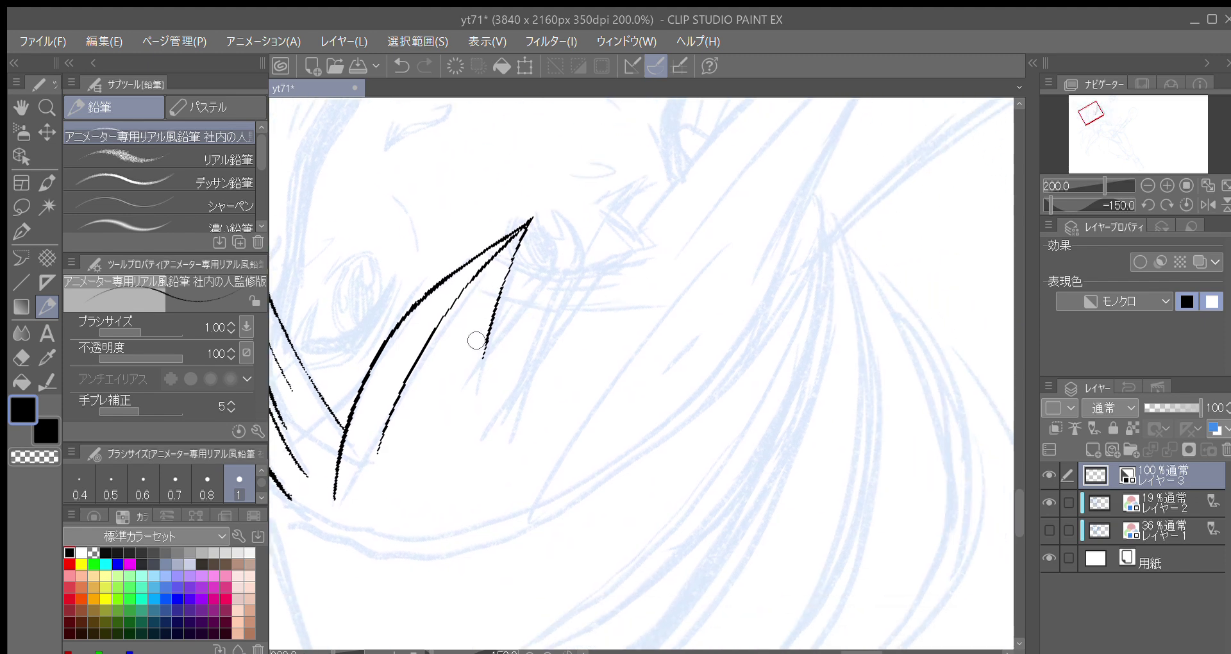
# Step: Ink two tapered bang strands above the near eye, next to the middle lock's short strand
pyautogui.scroll(-1, 487, 338)
pyautogui.moveTo(466, 393); pyautogui.dragTo(518, 304)
pyautogui.moveTo(489, 351)
pyautogui.mouseDown()
pyautogui.moveTo(572, 243)
pyautogui.moveTo(554, 283)
pyautogui.mouseUp()
pyautogui.press('^')
pyautogui.moveTo(489, 393); pyautogui.dragTo(545, 291)
pyautogui.moveTo(567, 264); pyautogui.dragTo(583, 244)
pyautogui.moveTo(541, 298); pyautogui.dragTo(595, 233)
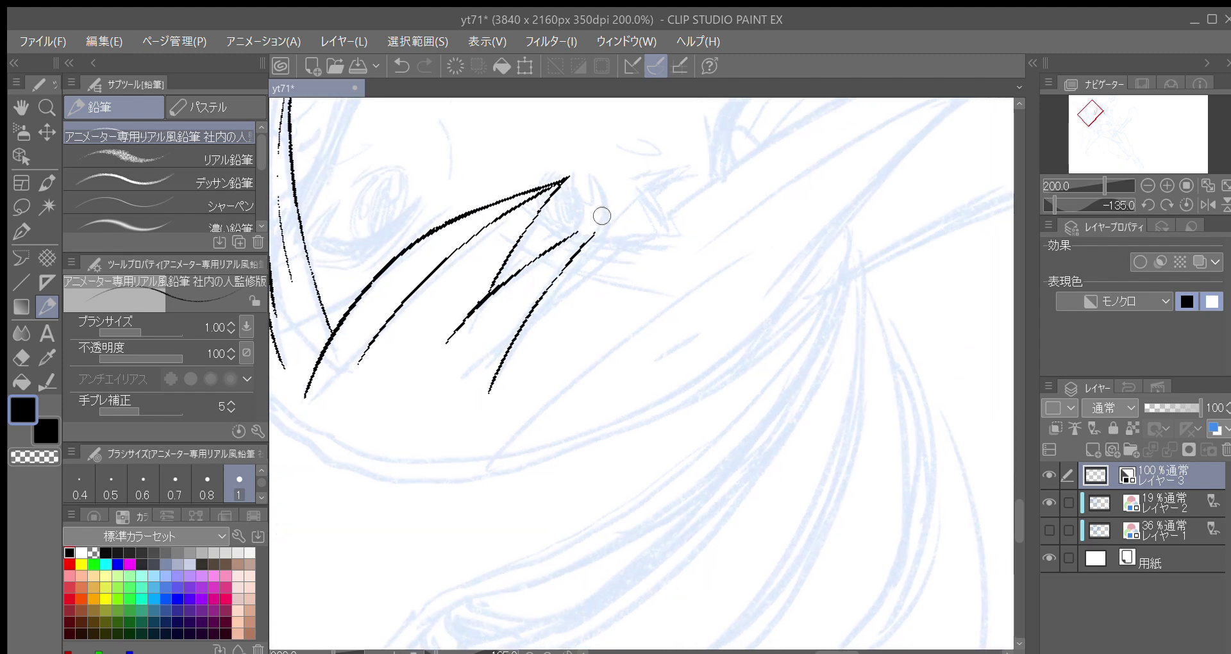
# Step: Ink fine overlapping strokes beside the last strands and a long bang strand reaching the near eye's outer corner
pyautogui.moveTo(469, 390)
pyautogui.mouseDown()
pyautogui.moveTo(565, 263)
pyautogui.moveTo(497, 293)
pyautogui.mouseUp()
pyautogui.press('-')
pyautogui.moveTo(467, 376); pyautogui.dragTo(553, 251)
pyautogui.moveTo(605, 173); pyautogui.dragTo(755, 248)
pyautogui.press('-')
pyautogui.moveTo(685, 426)
pyautogui.mouseDown()
pyautogui.moveTo(674, 440)
pyautogui.moveTo(710, 475)
pyautogui.moveTo(580, 440)
pyautogui.moveTo(484, 374)
pyautogui.mouseUp()
pyautogui.hotkey('ctrl', 'z')
pyautogui.hotkey('ctrl', 'z')
pyautogui.moveTo(428, 466); pyautogui.dragTo(473, 378)
pyautogui.moveTo(433, 445); pyautogui.dragTo(560, 263)
# Step: Review the flow of all inked bang strands against the face sketch at several canvas rotations
pyautogui.press('-')
pyautogui.press('-')
pyautogui.press('-')
pyautogui.press('-')
pyautogui.press('-')
pyautogui.press('-')
pyautogui.press('-')
pyautogui.press('-')
pyautogui.press('-')
pyautogui.press('-')
pyautogui.press('-')
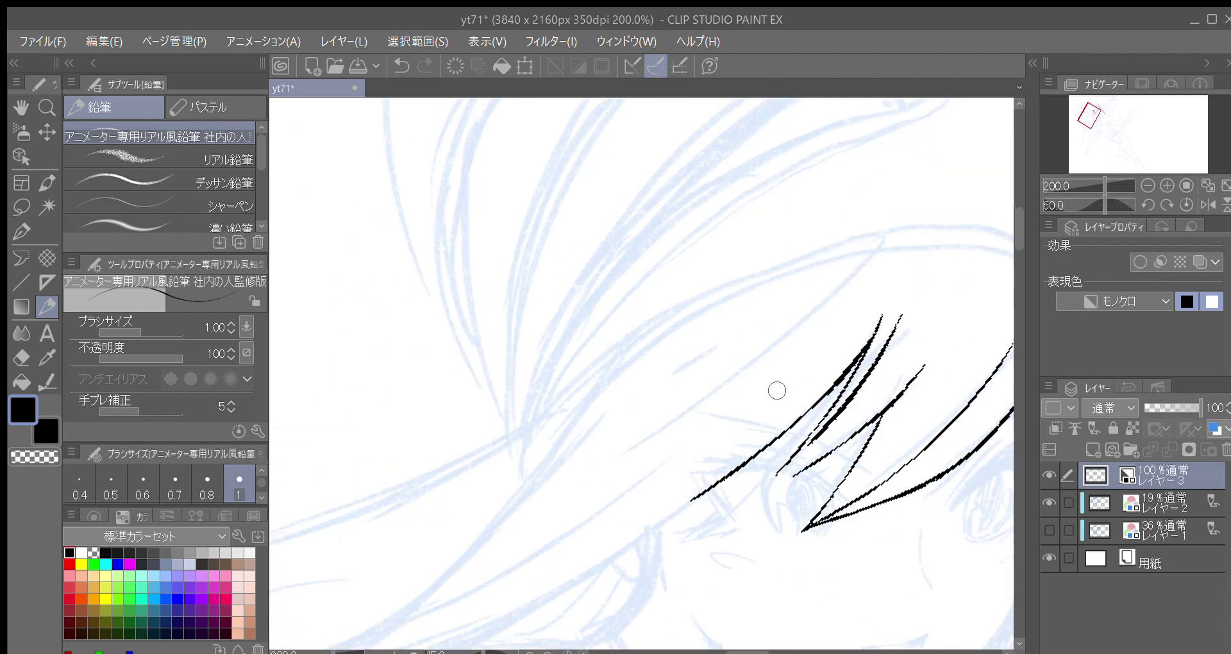
pyautogui.press('-')
pyautogui.press('-')
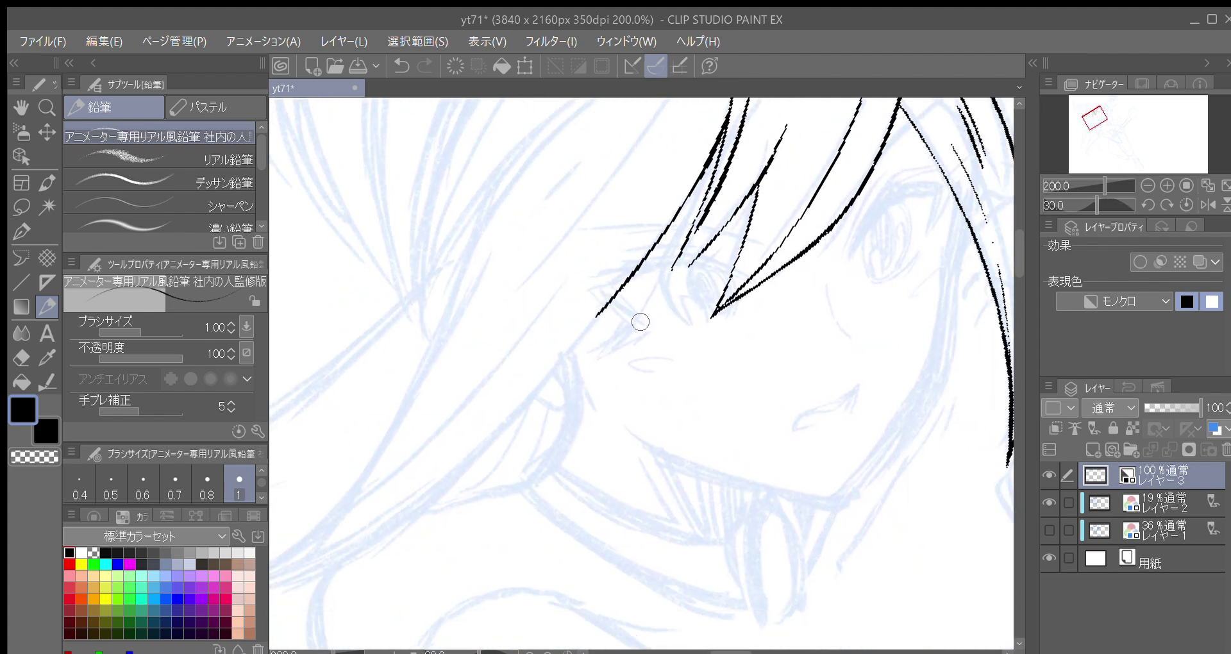
pyautogui.moveTo(660, 327); pyautogui.dragTo(607, 439)
pyautogui.press('-')
pyautogui.press('^')
pyautogui.moveTo(539, 402); pyautogui.dragTo(559, 284)
pyautogui.press('-')
pyautogui.press('-')
pyautogui.press('-')
pyautogui.press('-')
pyautogui.press('-')
pyautogui.press('-')
pyautogui.press('-')
pyautogui.press('-')
pyautogui.press('-')
pyautogui.press('-')
pyautogui.press('-')
pyautogui.press('-')
pyautogui.press('-')
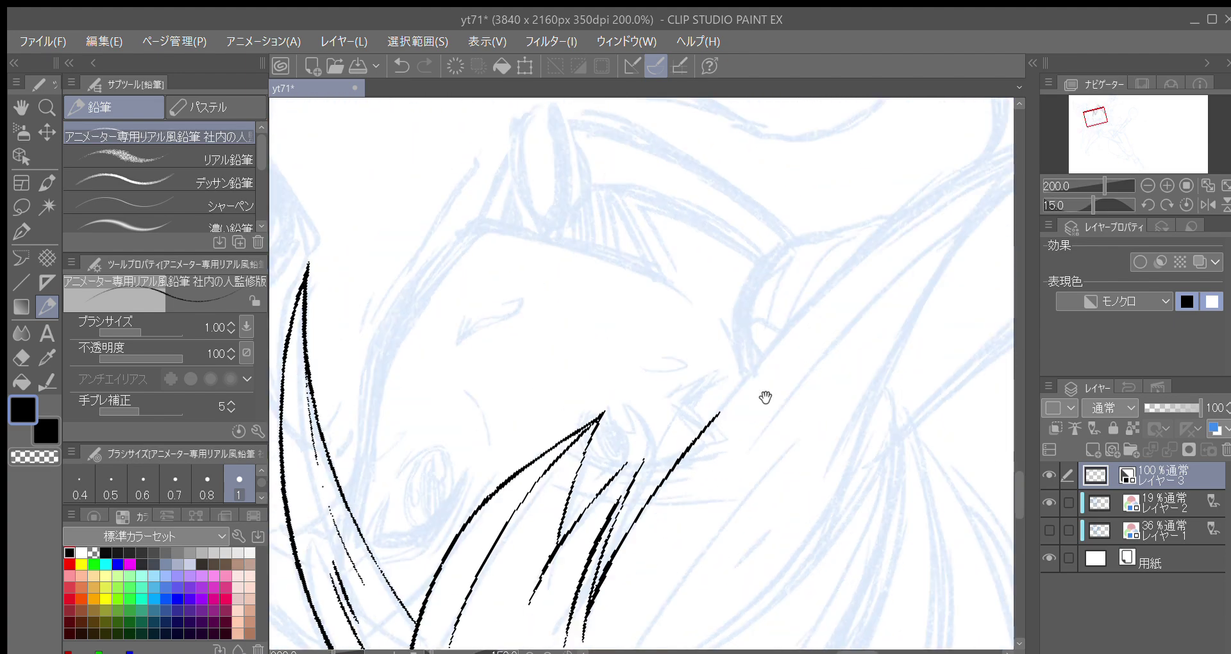
# Step: Extend the long bang strand from the near eye's outer corner past the ear to a tapered tip
pyautogui.moveTo(778, 362); pyautogui.dragTo(543, 394)
pyautogui.press('-')
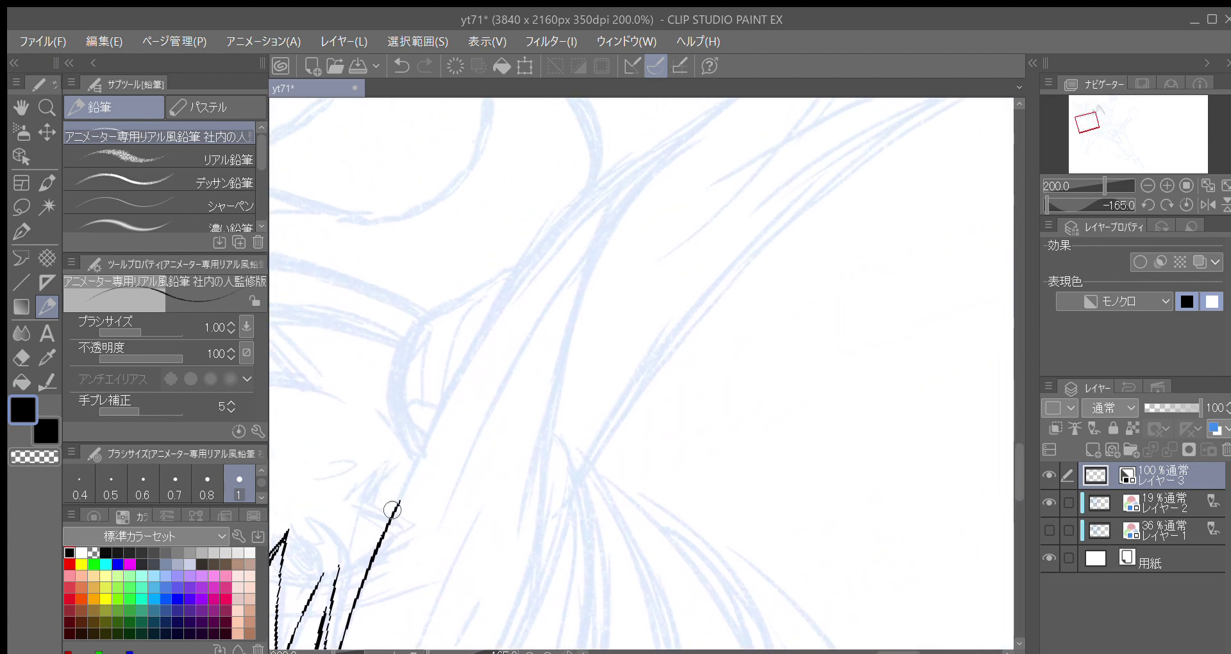
pyautogui.moveTo(391, 513); pyautogui.dragTo(414, 463)
pyautogui.hotkey('ctrl', 'z')
pyautogui.moveTo(390, 515)
pyautogui.mouseDown()
pyautogui.moveTo(481, 336)
pyautogui.moveTo(612, 179)
pyautogui.mouseUp()
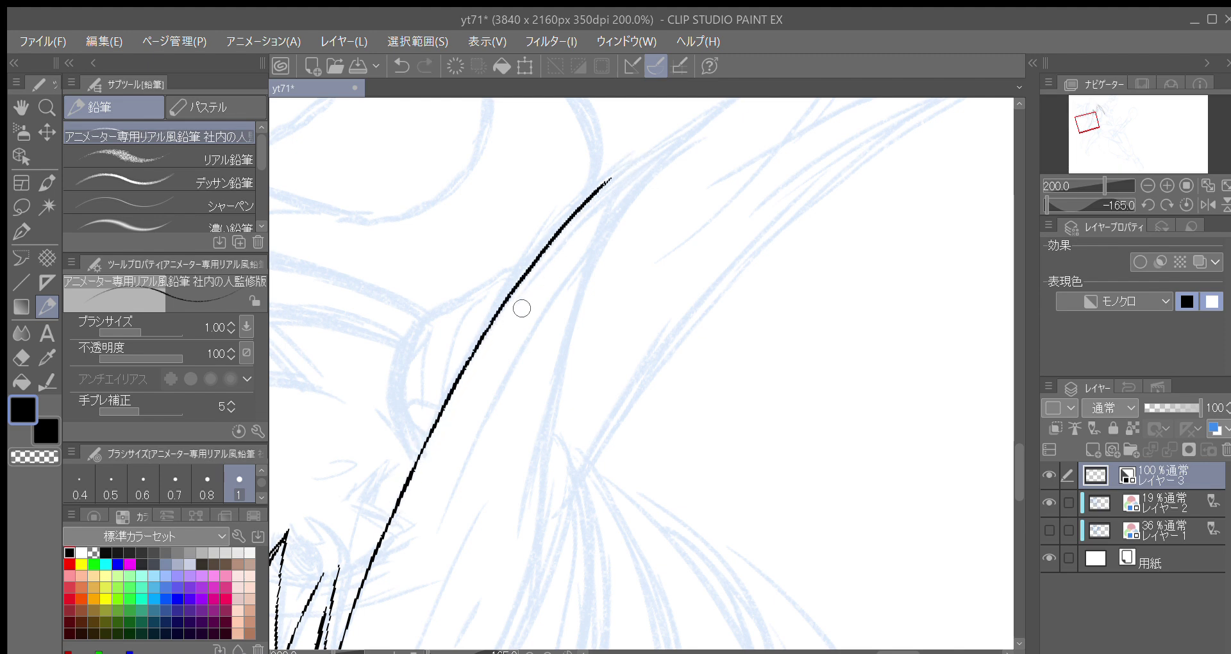
pyautogui.press('-')
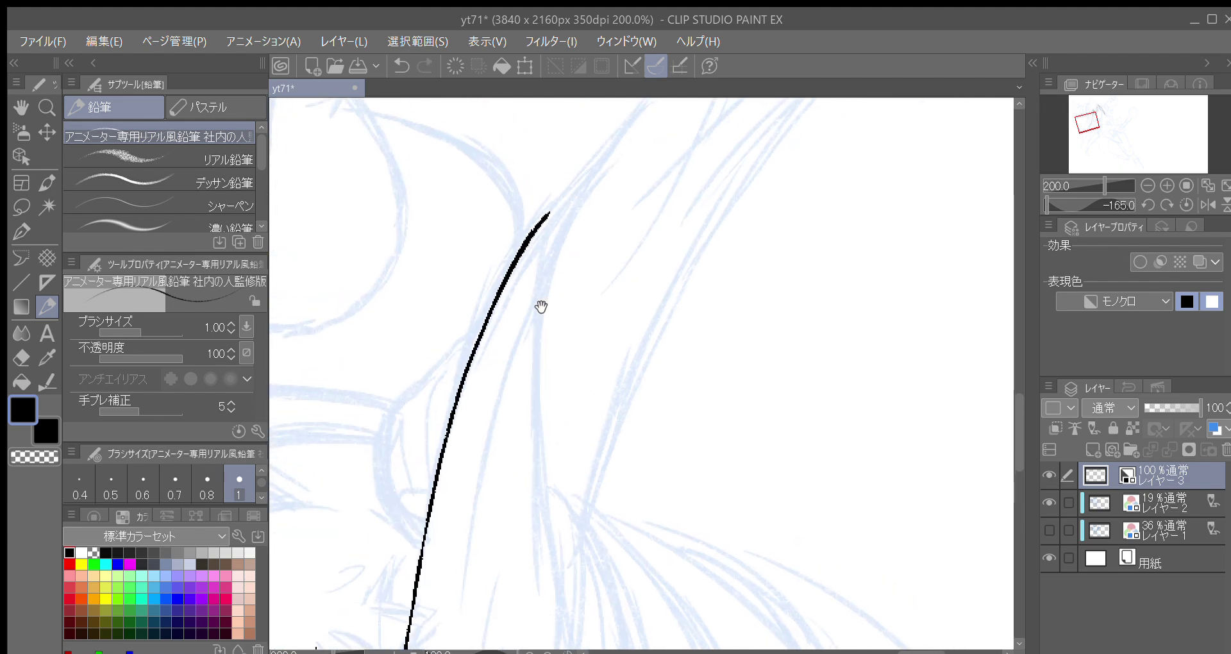
pyautogui.moveTo(484, 323); pyautogui.dragTo(542, 245)
# Step: Ink the opposite edge of the swept side lock, curving it to meet the long strand at the tip
pyautogui.press('^')
pyautogui.press('^')
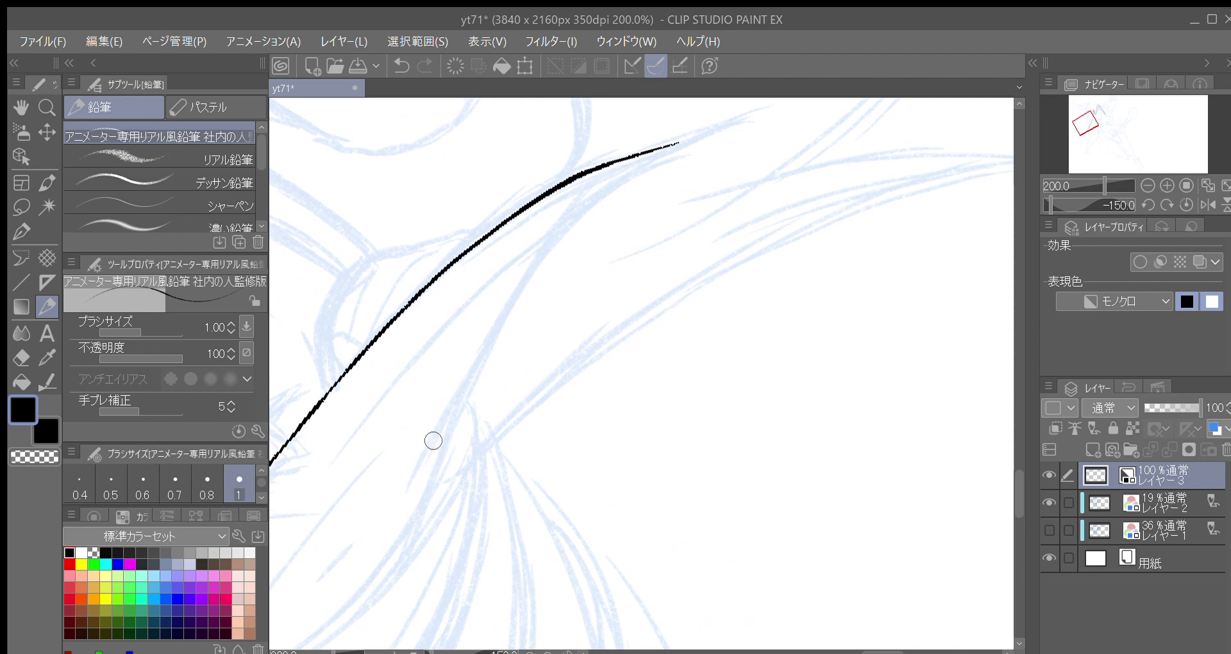
pyautogui.moveTo(443, 446); pyautogui.dragTo(435, 460)
pyautogui.moveTo(411, 534); pyautogui.dragTo(453, 414)
pyautogui.hotkey('ctrl', 'z')
pyautogui.moveTo(421, 499); pyautogui.dragTo(485, 351)
pyautogui.moveTo(418, 480); pyautogui.dragTo(536, 267)
pyautogui.moveTo(470, 384); pyautogui.dragTo(563, 238)
# Step: Thicken the swept lock's opposite edge with short overlapping tapered strokes
pyautogui.press('-')
pyautogui.moveTo(502, 324)
pyautogui.mouseDown()
pyautogui.moveTo(451, 471)
pyautogui.moveTo(477, 406)
pyautogui.mouseUp()
pyautogui.moveTo(452, 464); pyautogui.dragTo(490, 384)
pyautogui.moveTo(468, 431); pyautogui.dragTo(533, 333)
pyautogui.moveTo(486, 389); pyautogui.dragTo(573, 295)
pyautogui.moveTo(470, 429); pyautogui.dragTo(532, 308)
pyautogui.moveTo(418, 515)
pyautogui.mouseDown()
pyautogui.moveTo(442, 412)
pyautogui.moveTo(442, 483)
pyautogui.mouseUp()
# Step: Ink a long tapered strand between the swept lock's two edges and add fine lines near the tip
pyautogui.moveTo(399, 517); pyautogui.dragTo(576, 203)
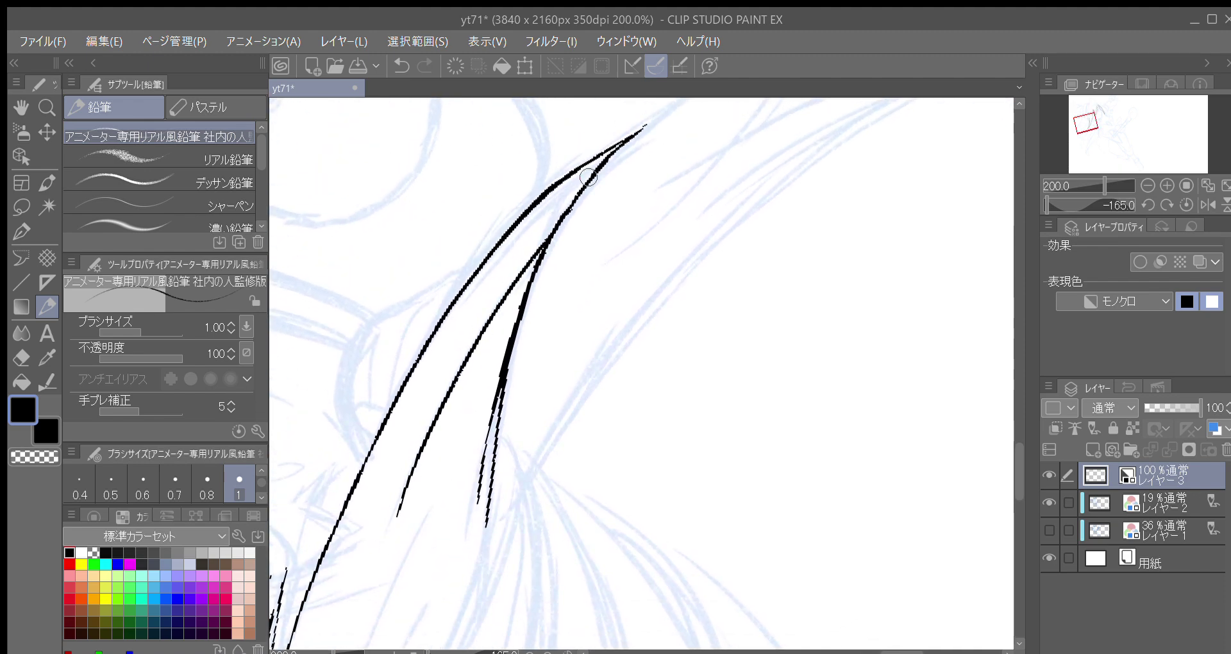
pyautogui.hotkey('ctrl', 'z')
pyautogui.moveTo(390, 533)
pyautogui.mouseDown()
pyautogui.moveTo(470, 341)
pyautogui.moveTo(548, 228)
pyautogui.mouseUp()
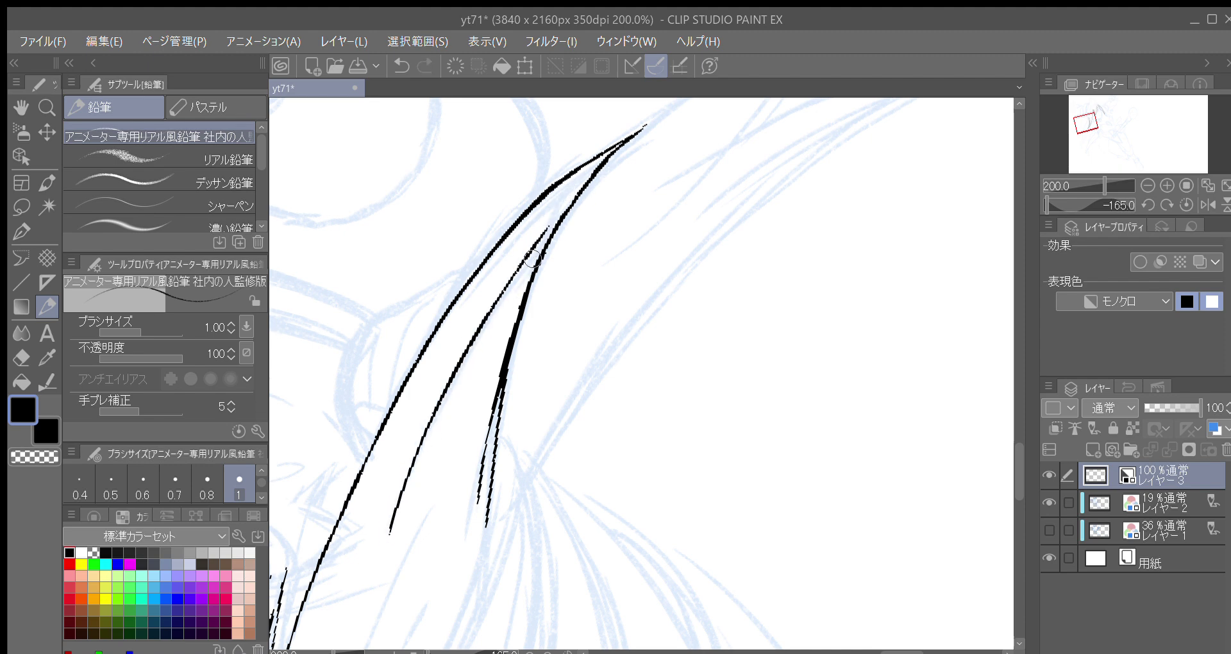
pyautogui.moveTo(487, 342); pyautogui.dragTo(586, 177)
pyautogui.moveTo(402, 410)
pyautogui.mouseDown()
pyautogui.moveTo(571, 173)
pyautogui.moveTo(596, 157)
pyautogui.mouseUp()
pyautogui.moveTo(542, 366)
pyautogui.mouseDown()
pyautogui.moveTo(563, 240)
pyautogui.moveTo(640, 372)
pyautogui.moveTo(880, 442)
pyautogui.moveTo(581, 399)
pyautogui.moveTo(687, 363)
pyautogui.moveTo(607, 393)
pyautogui.moveTo(539, 286)
pyautogui.moveTo(410, 312)
pyautogui.mouseUp()
pyautogui.moveTo(455, 356); pyautogui.dragTo(438, 364)
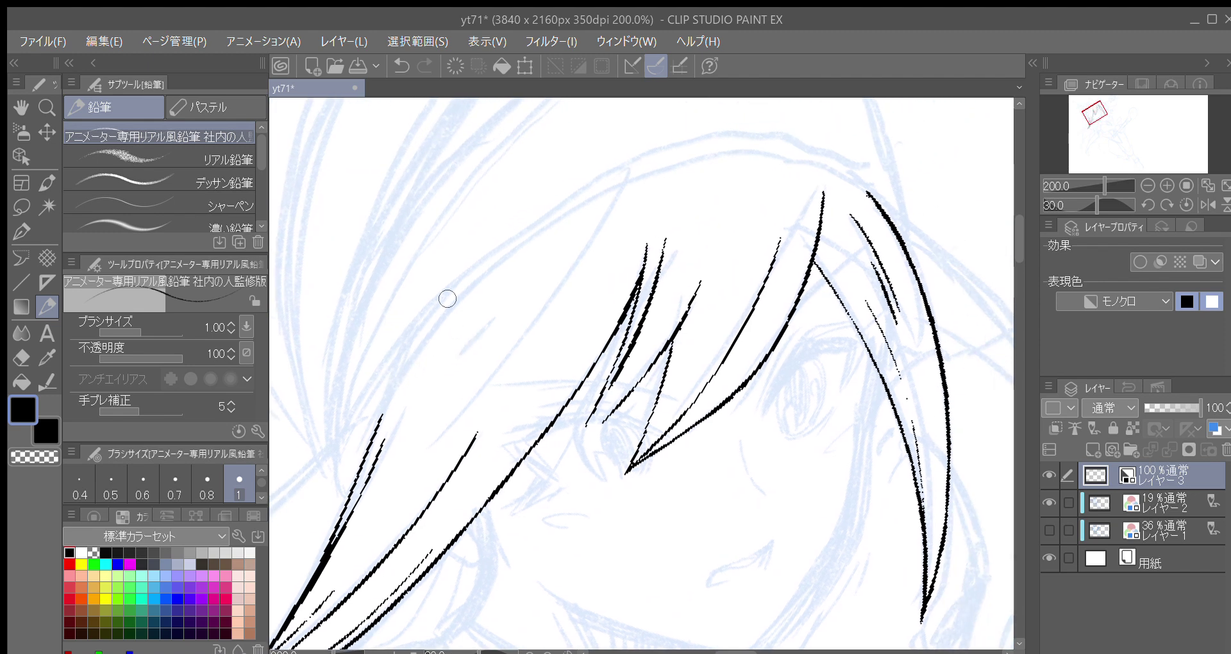
# Step: Extend the swept lock's outer edge toward the crown and add short broken hair strokes inside the lock
pyautogui.moveTo(385, 408); pyautogui.dragTo(476, 282)
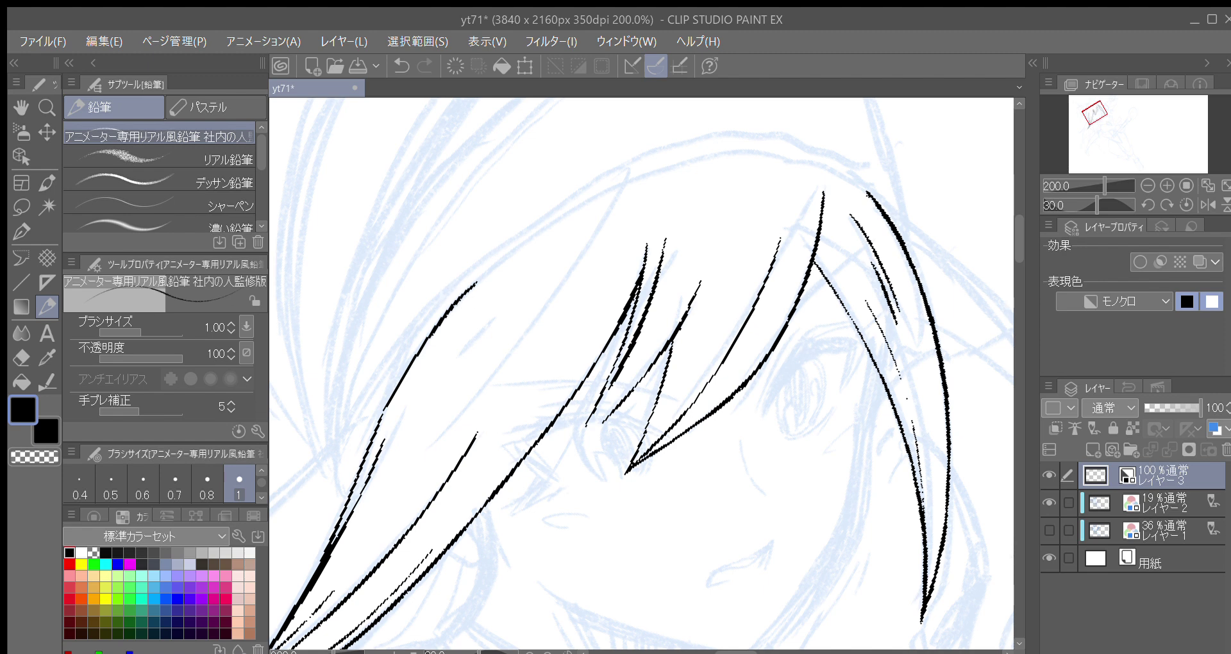
pyautogui.moveTo(609, 349); pyautogui.dragTo(637, 308)
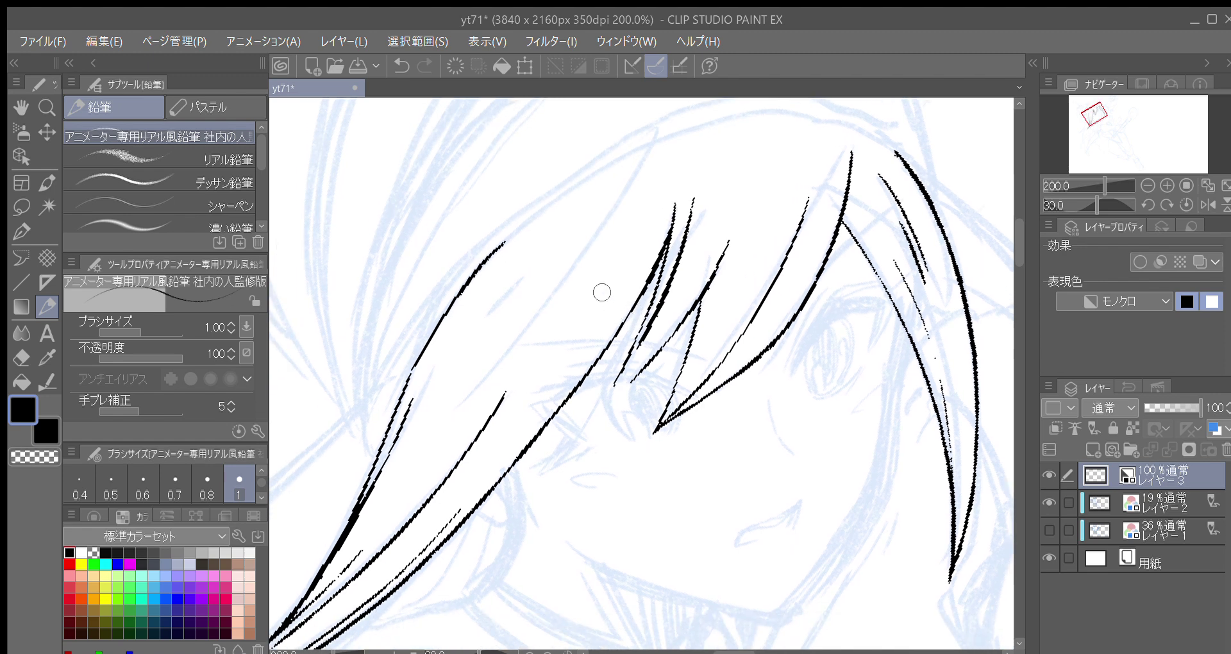
pyautogui.moveTo(538, 314); pyautogui.dragTo(528, 343)
pyautogui.moveTo(421, 408); pyautogui.dragTo(450, 359)
pyautogui.moveTo(495, 397)
pyautogui.mouseDown()
pyautogui.moveTo(472, 342)
pyautogui.moveTo(466, 391)
pyautogui.moveTo(468, 314)
pyautogui.mouseUp()
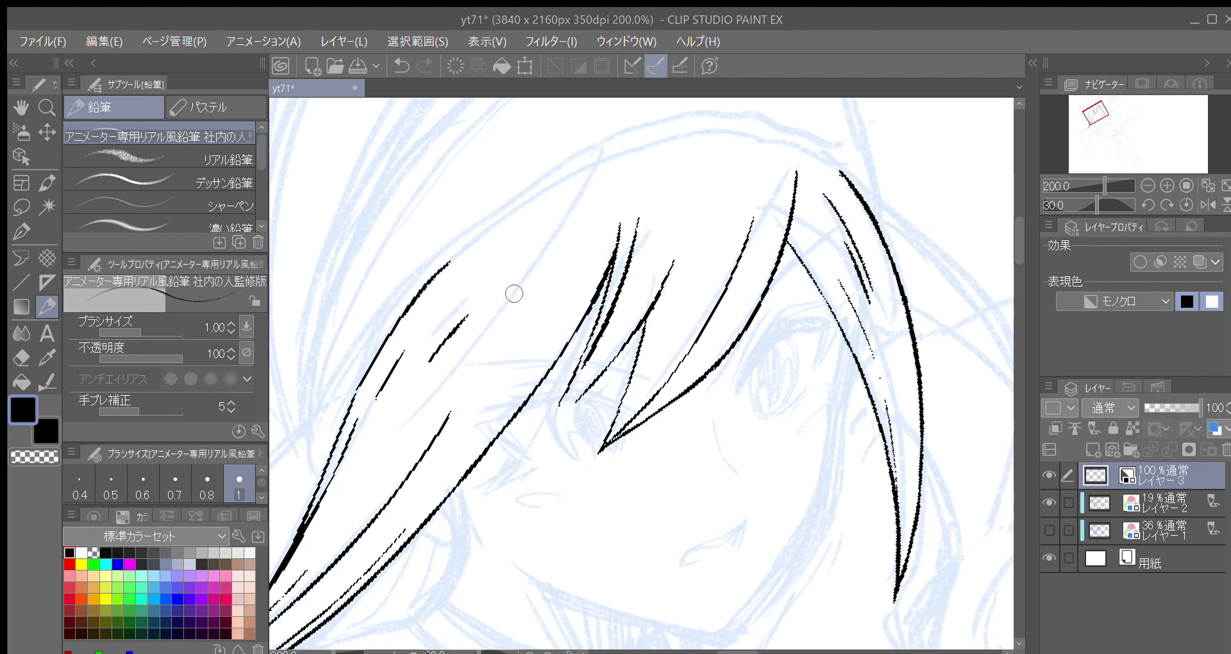
pyautogui.moveTo(425, 349)
pyautogui.mouseDown()
pyautogui.moveTo(475, 287)
pyautogui.moveTo(476, 320)
pyautogui.mouseUp()
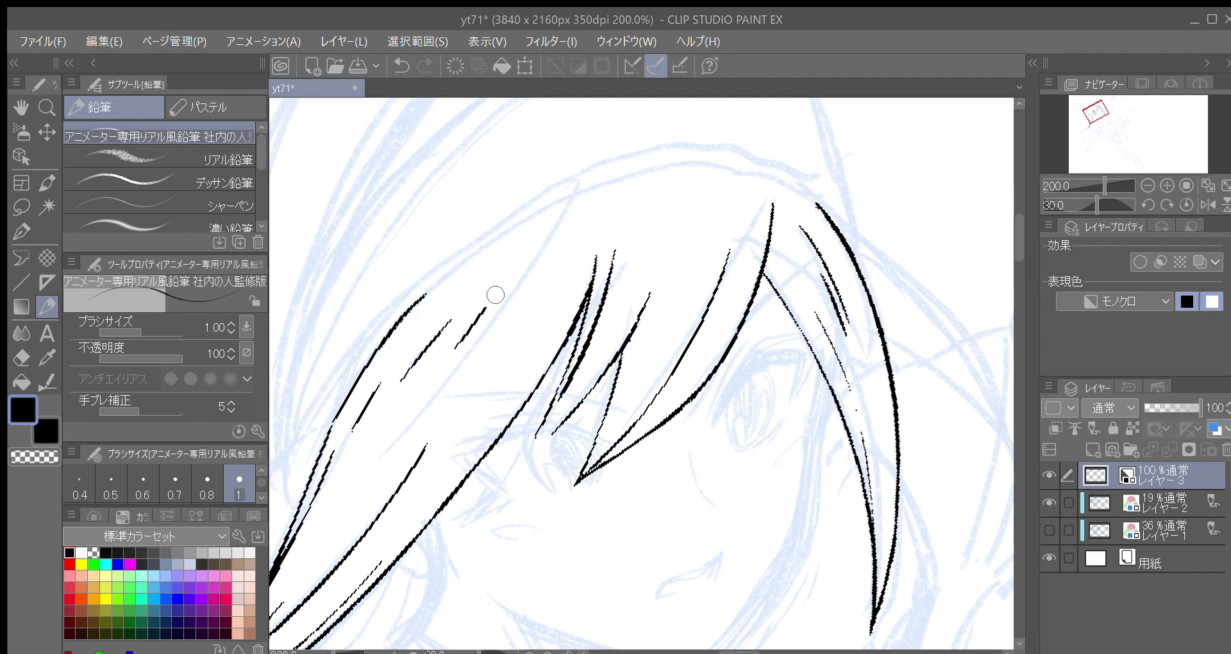
# Step: Ink a long diagonal strand from the middle of the swept lock up toward the crown
pyautogui.moveTo(401, 436); pyautogui.dragTo(572, 204)
pyautogui.moveTo(476, 418); pyautogui.dragTo(577, 246)
pyautogui.moveTo(513, 377)
pyautogui.mouseDown()
pyautogui.moveTo(531, 390)
pyautogui.moveTo(506, 445)
pyautogui.moveTo(511, 385)
pyautogui.moveTo(578, 282)
pyautogui.moveTo(533, 323)
pyautogui.mouseUp()
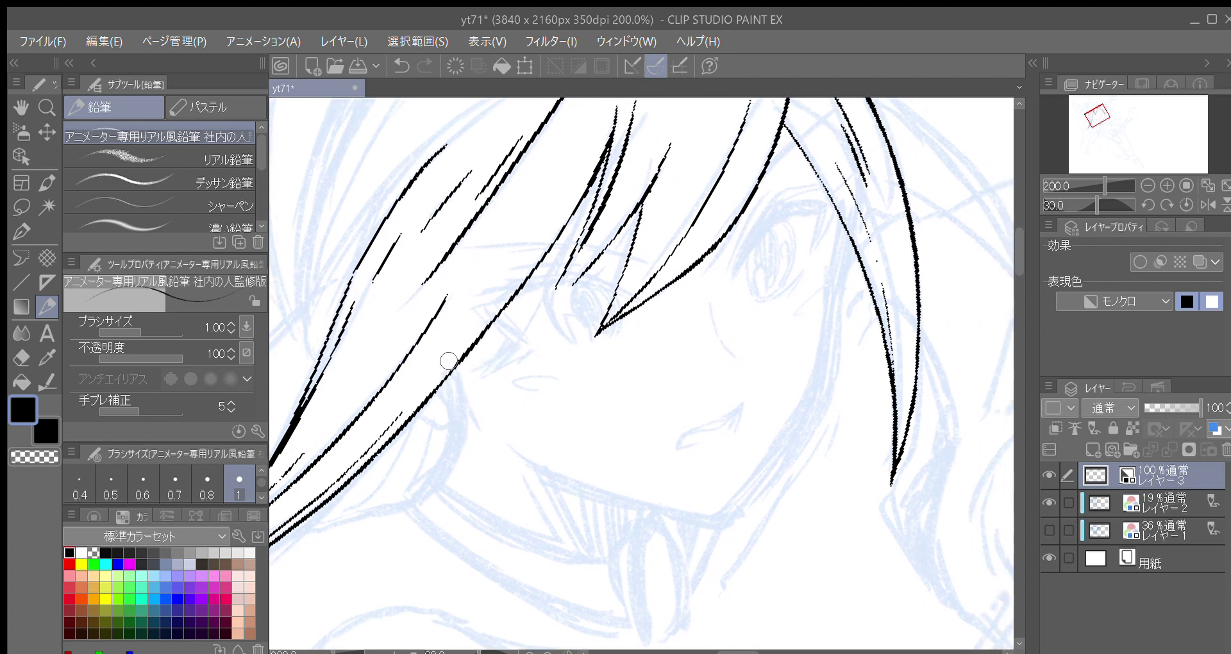
# Step: Ink the small rounded earlobe beneath the swept lock and the curved neck line below it
pyautogui.press('^')
pyautogui.moveTo(459, 326)
pyautogui.mouseDown()
pyautogui.moveTo(463, 358)
pyautogui.moveTo(428, 347)
pyautogui.moveTo(458, 344)
pyautogui.mouseUp()
pyautogui.hotkey('ctrl', 'z')
pyautogui.hotkey('ctrl', 'z')
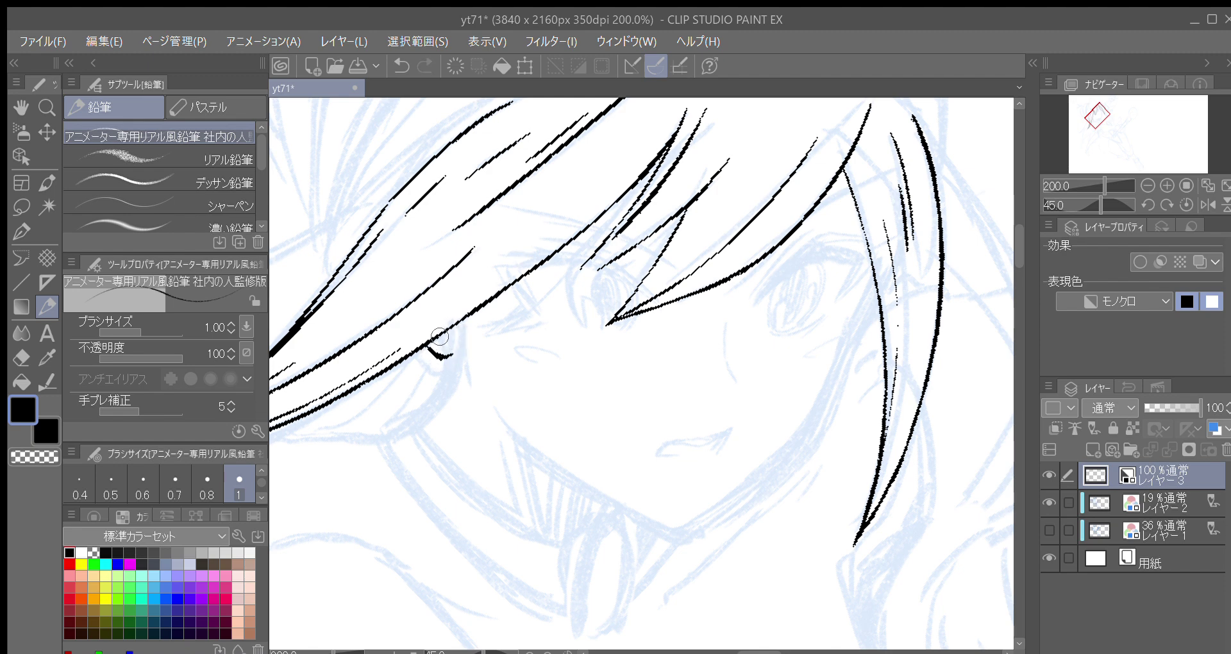
pyautogui.hotkey('ctrl', 'z')
pyautogui.moveTo(444, 332)
pyautogui.mouseDown()
pyautogui.moveTo(457, 348)
pyautogui.moveTo(453, 379)
pyautogui.moveTo(423, 425)
pyautogui.moveTo(456, 363)
pyautogui.mouseUp()
pyautogui.press('-')
pyautogui.press('-')
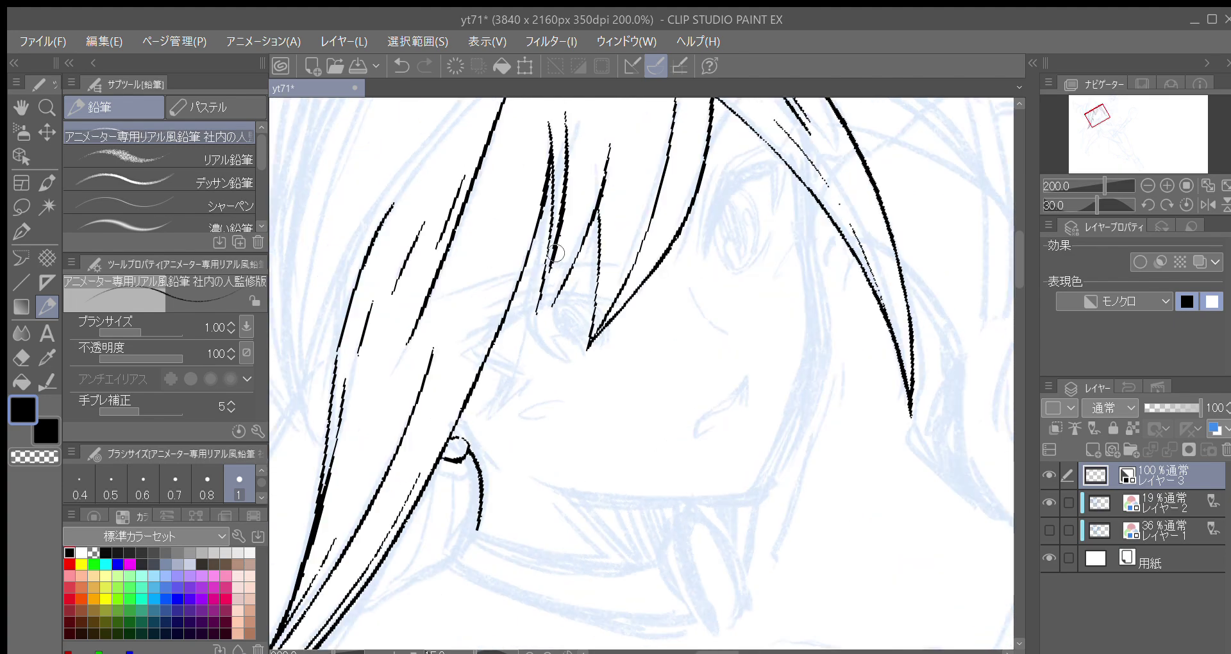
# Step: Finish the base of the neck line and ink the collar's upper edge from there toward the chin
pyautogui.press('^')
pyautogui.moveTo(566, 352); pyautogui.dragTo(538, 331)
pyautogui.press('^')
pyautogui.press('^')
pyautogui.press('^')
pyautogui.moveTo(466, 379); pyautogui.dragTo(429, 434)
pyautogui.press('^')
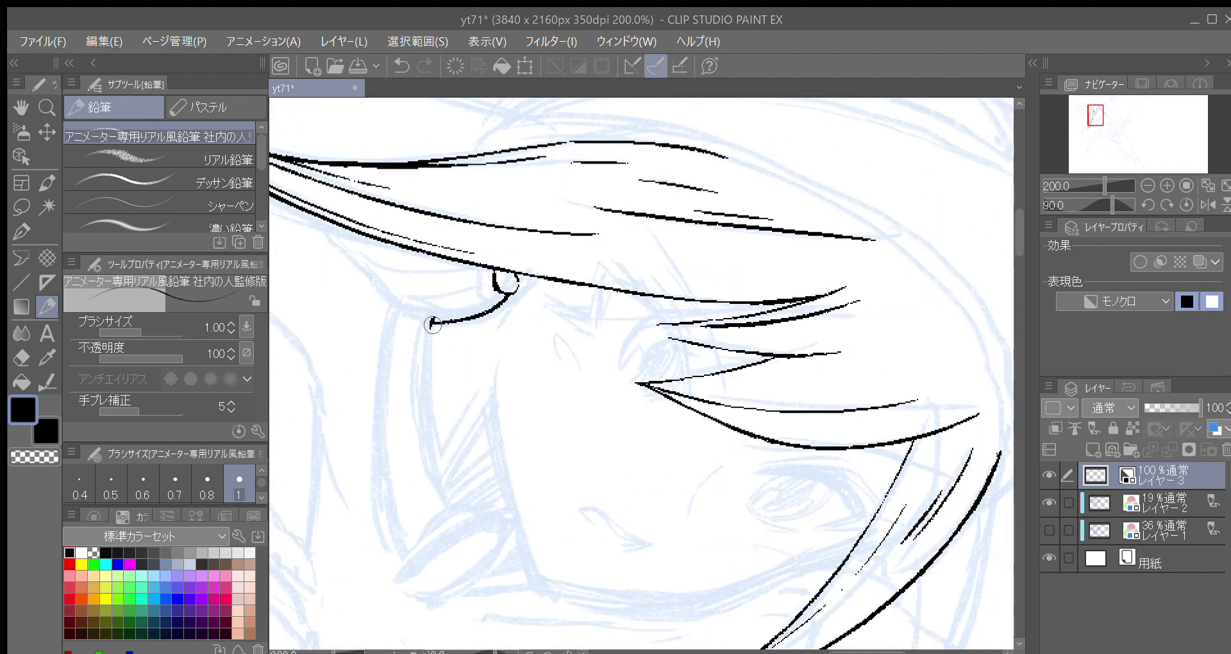
pyautogui.moveTo(429, 340)
pyautogui.mouseDown()
pyautogui.moveTo(432, 475)
pyautogui.moveTo(446, 513)
pyautogui.mouseUp()
pyautogui.press('-')
pyautogui.press('-')
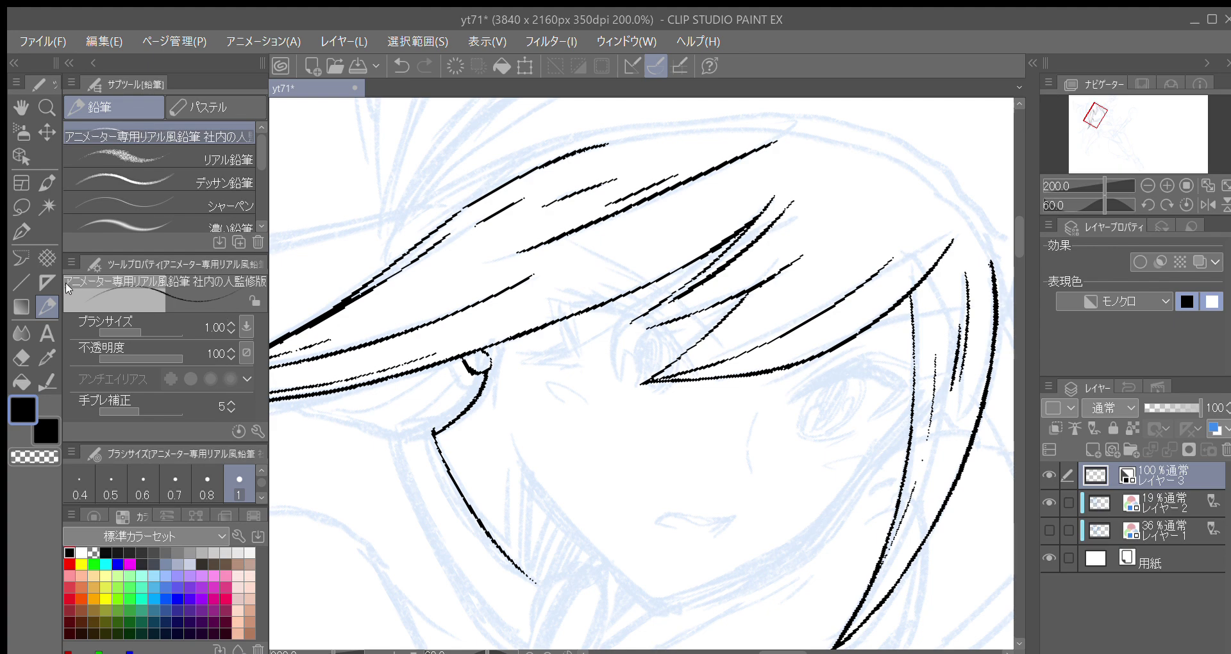
pyautogui.press('-')
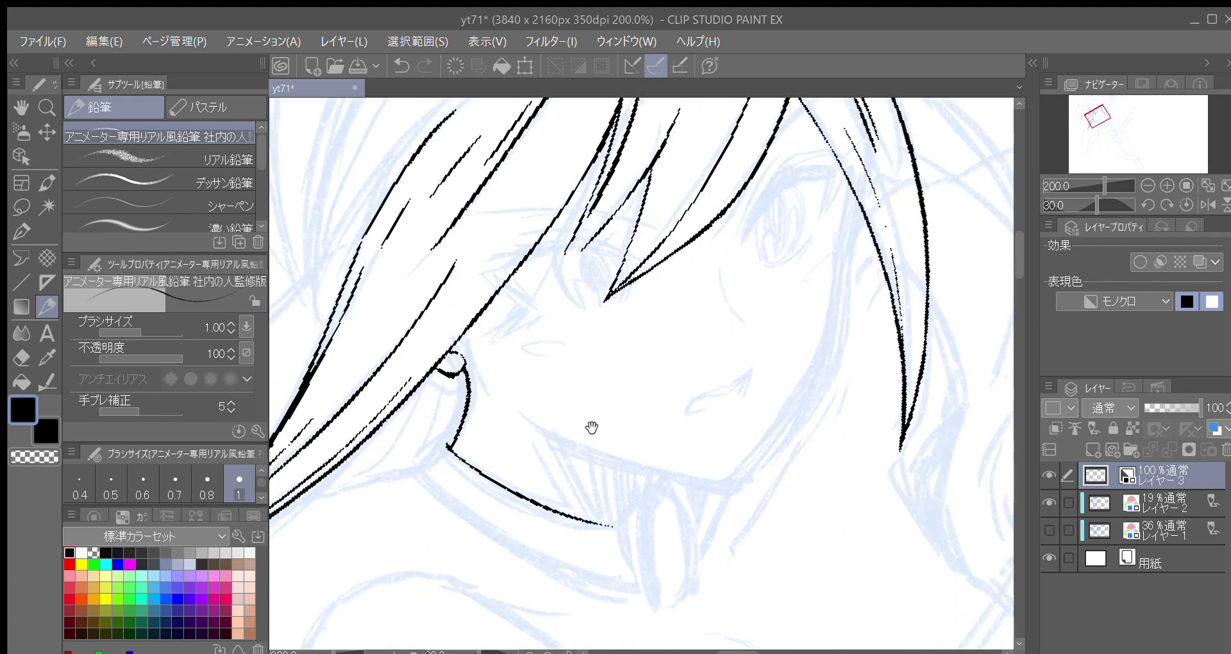
# Step: Ink the collar's end at the side of the neck and its long curved lower edge
pyautogui.moveTo(586, 451); pyautogui.dragTo(590, 357)
pyautogui.moveTo(513, 373); pyautogui.dragTo(525, 333)
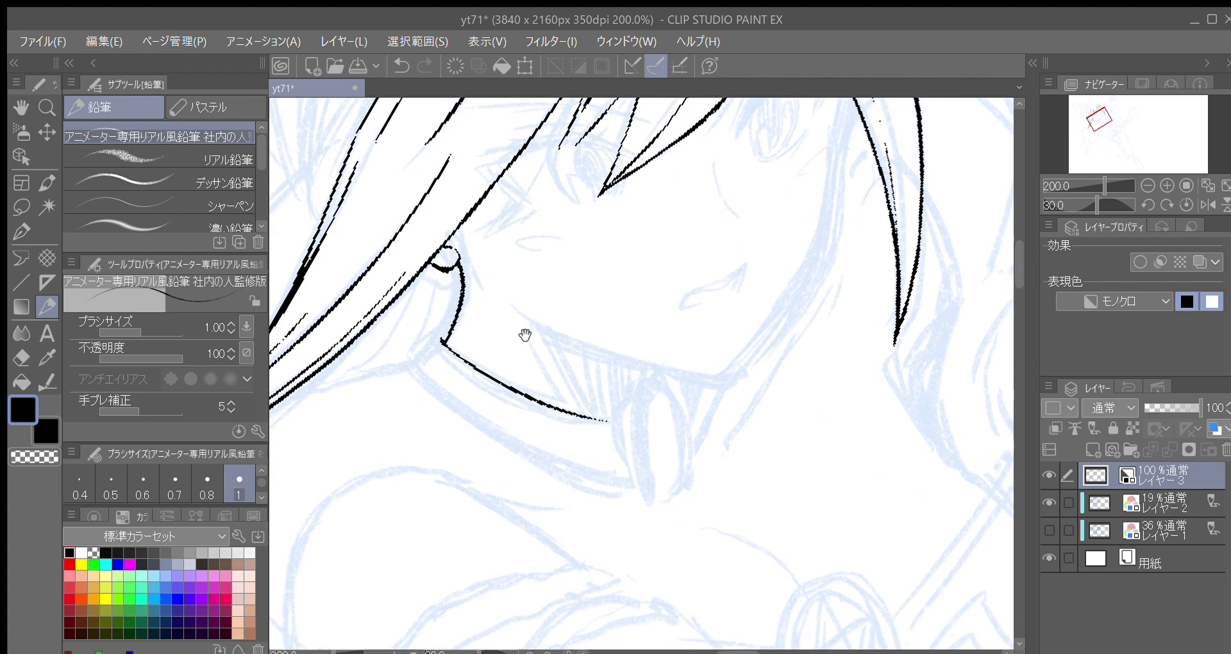
pyautogui.press('-')
pyautogui.moveTo(445, 377); pyautogui.dragTo(425, 421)
pyautogui.press('^')
pyautogui.press('^')
pyautogui.press('^')
pyautogui.moveTo(512, 314)
pyautogui.mouseDown()
pyautogui.moveTo(492, 346)
pyautogui.moveTo(514, 353)
pyautogui.mouseUp()
pyautogui.moveTo(424, 251)
pyautogui.mouseDown()
pyautogui.moveTo(471, 359)
pyautogui.moveTo(555, 469)
pyautogui.mouseUp()
pyautogui.press('^')
pyautogui.press('^')
pyautogui.moveTo(514, 373); pyautogui.dragTo(485, 352)
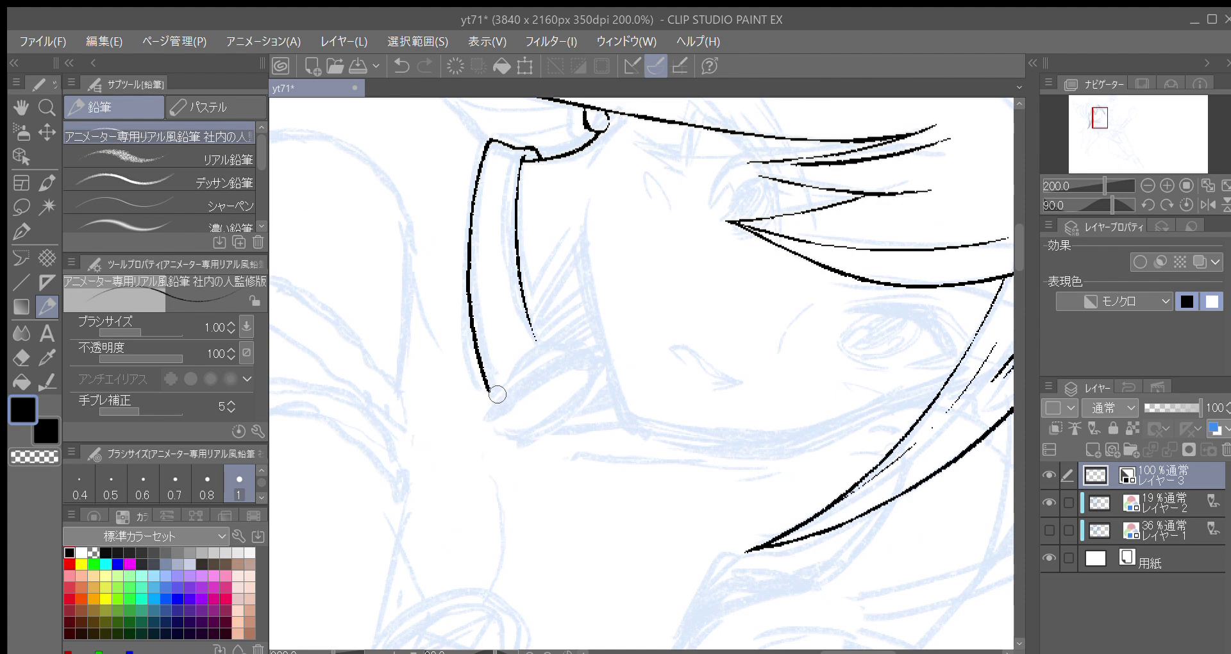
pyautogui.moveTo(518, 384); pyautogui.dragTo(500, 342)
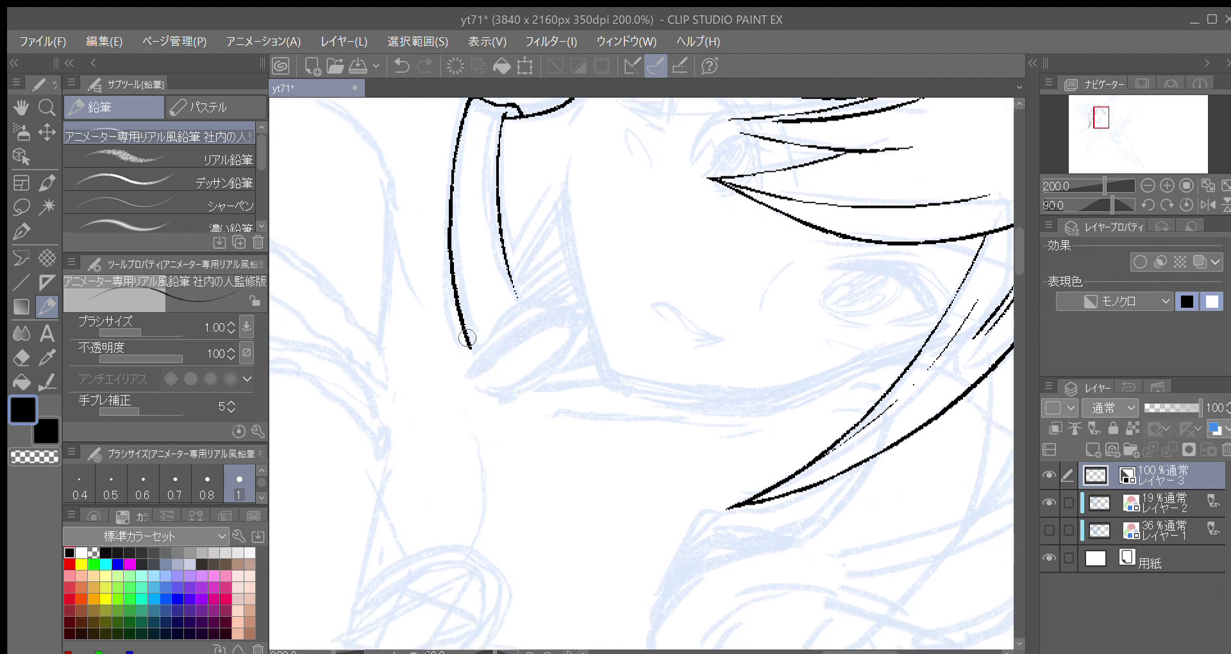
# Step: Ink a second fine line parallel to the collar's upper edge
pyautogui.press('-')
pyautogui.press('-')
pyautogui.press('-')
pyautogui.press('-')
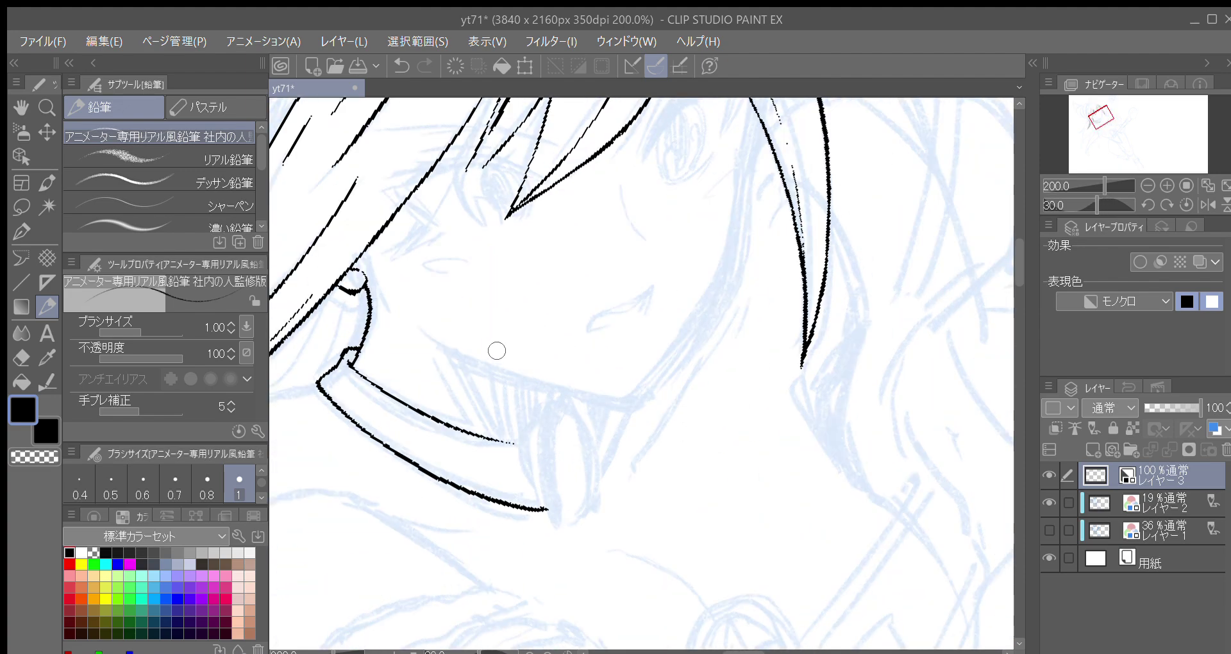
pyautogui.press('^')
pyautogui.press('^')
pyautogui.press('^')
pyautogui.press('^')
pyautogui.moveTo(497, 247); pyautogui.dragTo(521, 436)
pyautogui.press('-')
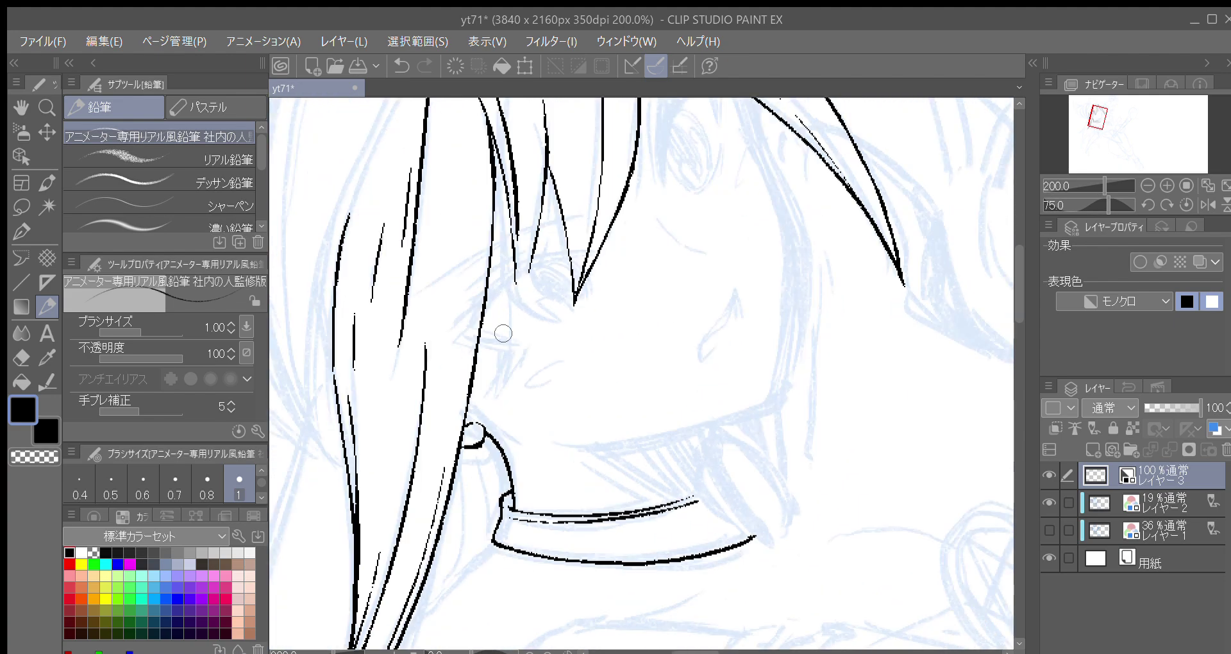
# Step: Ink the shoulder outline from the collar's corner, curving past the swept lock and down to the underarm
pyautogui.press('-')
pyautogui.press('-')
pyautogui.press('-')
pyautogui.press('-')
pyautogui.press('-')
pyautogui.press('-')
pyautogui.moveTo(520, 291)
pyautogui.mouseDown()
pyautogui.moveTo(454, 412)
pyautogui.moveTo(447, 474)
pyautogui.moveTo(473, 530)
pyautogui.mouseUp()
pyautogui.press('^')
pyautogui.press('^')
pyautogui.press('^')
pyautogui.press('^')
pyautogui.moveTo(436, 279)
pyautogui.mouseDown()
pyautogui.moveTo(420, 355)
pyautogui.moveTo(454, 439)
pyautogui.mouseUp()
pyautogui.moveTo(420, 321)
pyautogui.mouseDown()
pyautogui.moveTo(422, 370)
pyautogui.moveTo(464, 455)
pyautogui.mouseUp()
# Step: Ink the large rounded curve below the collar, starting at the shoulder outline's lower end and arching toward the chest
pyautogui.scroll(-3, 479, 357)
pyautogui.moveTo(446, 417)
pyautogui.mouseDown()
pyautogui.moveTo(452, 359)
pyautogui.moveTo(498, 255)
pyautogui.moveTo(545, 220)
pyautogui.mouseUp()
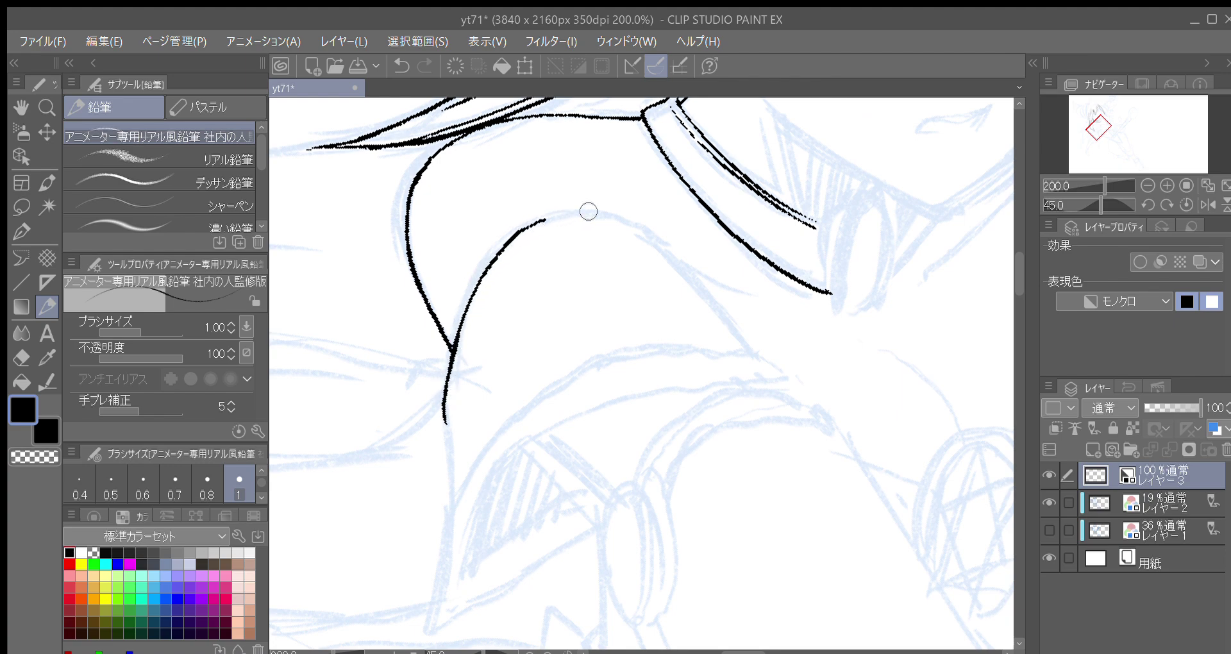
pyautogui.press('-')
pyautogui.press('-')
pyautogui.press('-')
pyautogui.press('-')
pyautogui.moveTo(546, 394); pyautogui.dragTo(540, 344)
pyautogui.moveTo(453, 359); pyautogui.dragTo(461, 316)
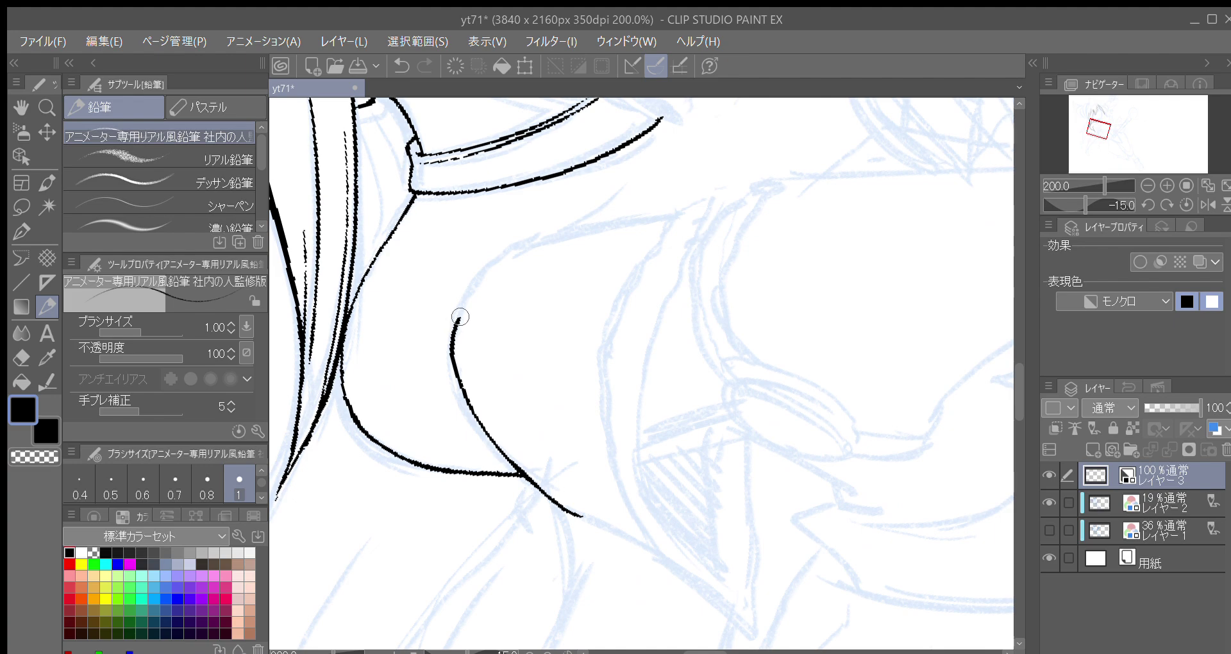
pyautogui.press('-')
pyautogui.press('-')
pyautogui.moveTo(456, 420)
pyautogui.mouseDown()
pyautogui.moveTo(460, 364)
pyautogui.moveTo(491, 313)
pyautogui.mouseUp()
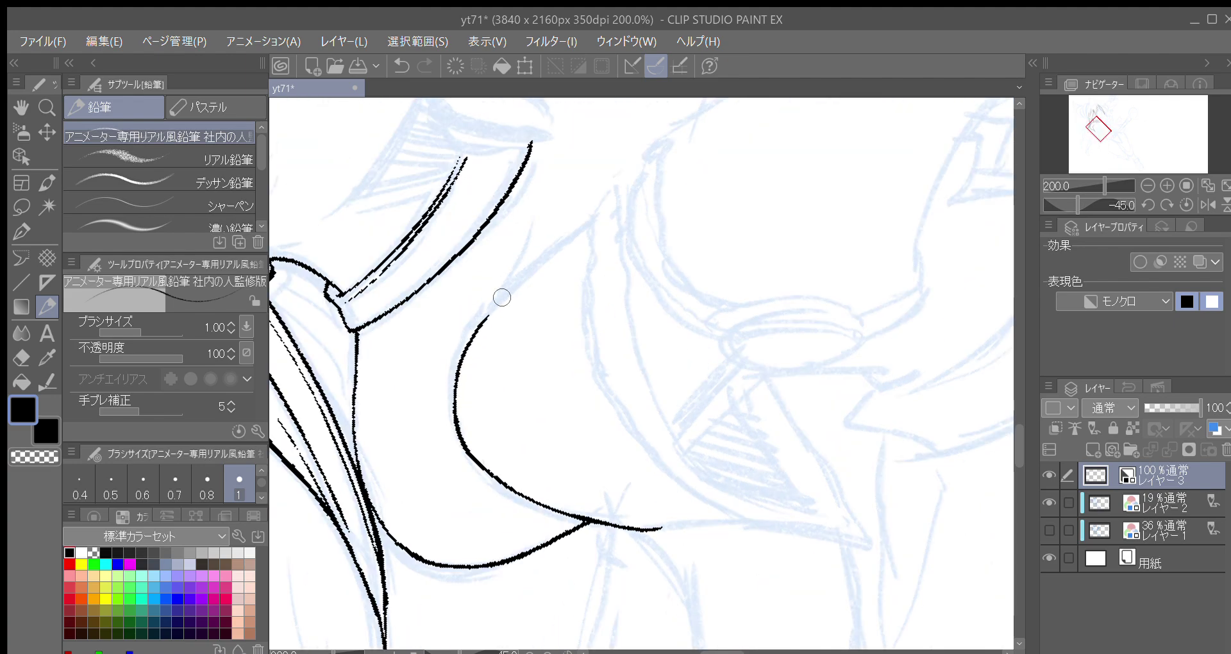
pyautogui.press('-')
pyautogui.press('-')
pyautogui.moveTo(477, 416); pyautogui.dragTo(527, 270)
# Step: Extend the garment's side edge down to its lower point and start a short branch line partway along it
pyautogui.press('^')
pyautogui.press('^')
pyautogui.press('^')
pyautogui.press('^')
pyautogui.press('^')
pyautogui.press('^')
pyautogui.press('^')
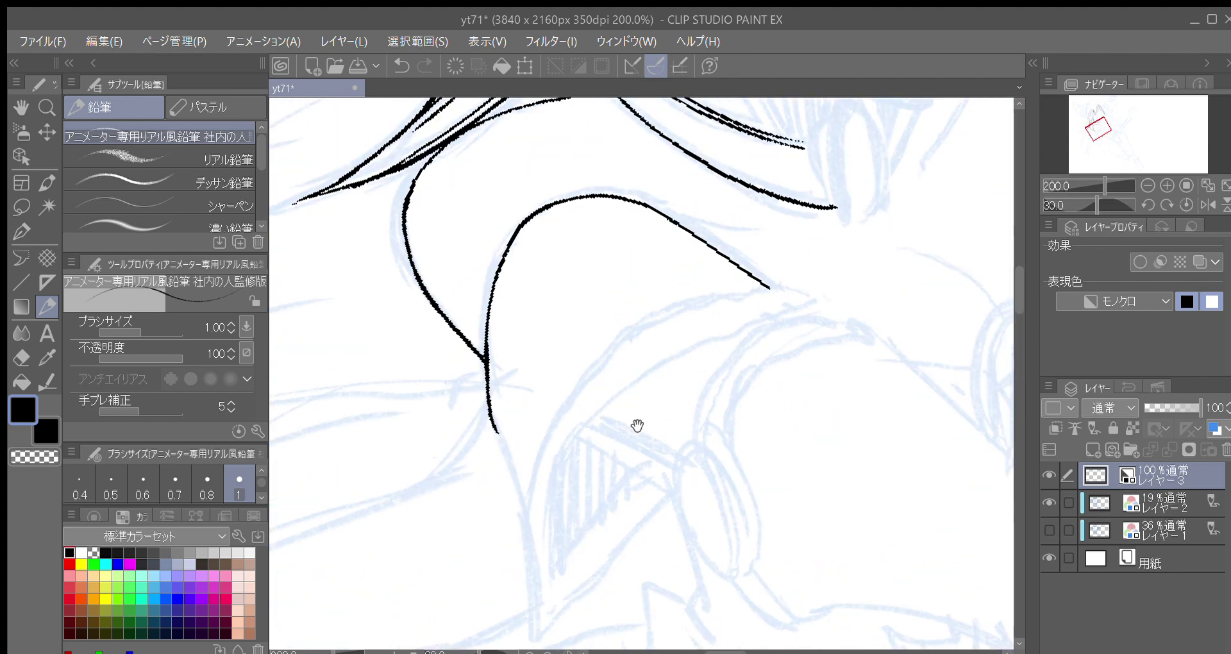
pyautogui.press('^')
pyautogui.moveTo(457, 314); pyautogui.dragTo(459, 393)
pyautogui.hotkey('ctrl', 'z')
pyautogui.moveTo(457, 313)
pyautogui.mouseDown()
pyautogui.moveTo(462, 408)
pyautogui.moveTo(501, 342)
pyautogui.moveTo(509, 287)
pyautogui.mouseUp()
pyautogui.moveTo(486, 329); pyautogui.dragTo(461, 465)
pyautogui.hotkey('ctrl', 'z')
pyautogui.moveTo(478, 334); pyautogui.dragTo(460, 453)
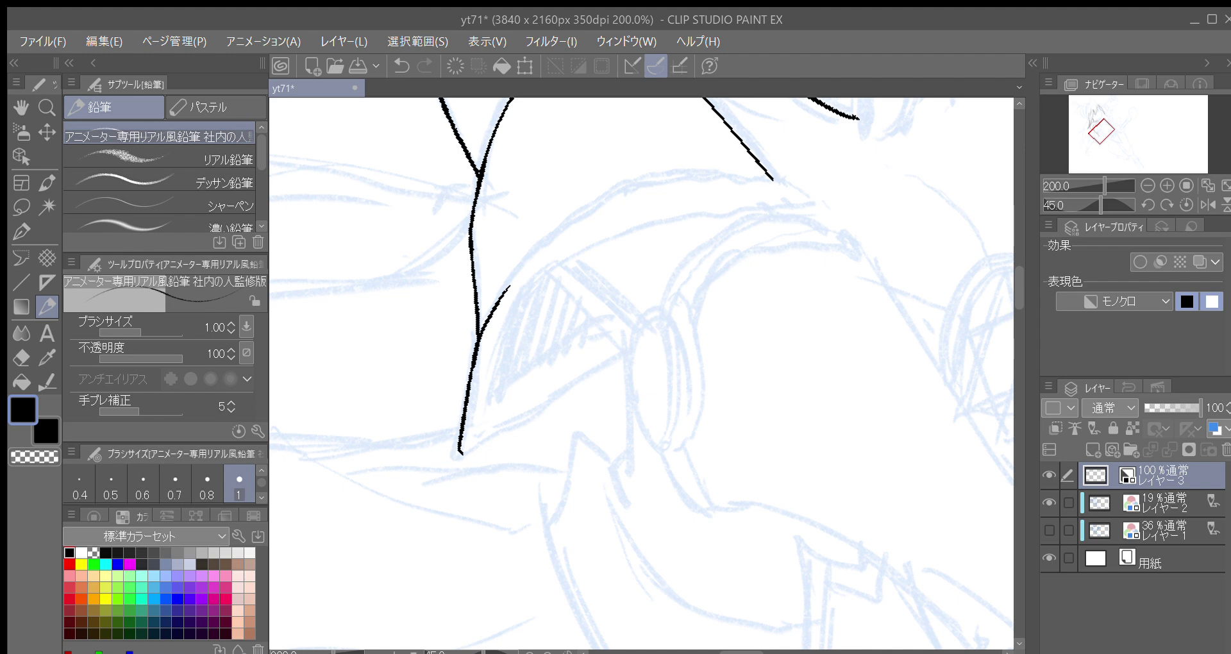
# Step: Extend the branch line into a long curve that ends beside the rounded curve's chest end
pyautogui.moveTo(540, 420); pyautogui.dragTo(538, 364)
pyautogui.press('-')
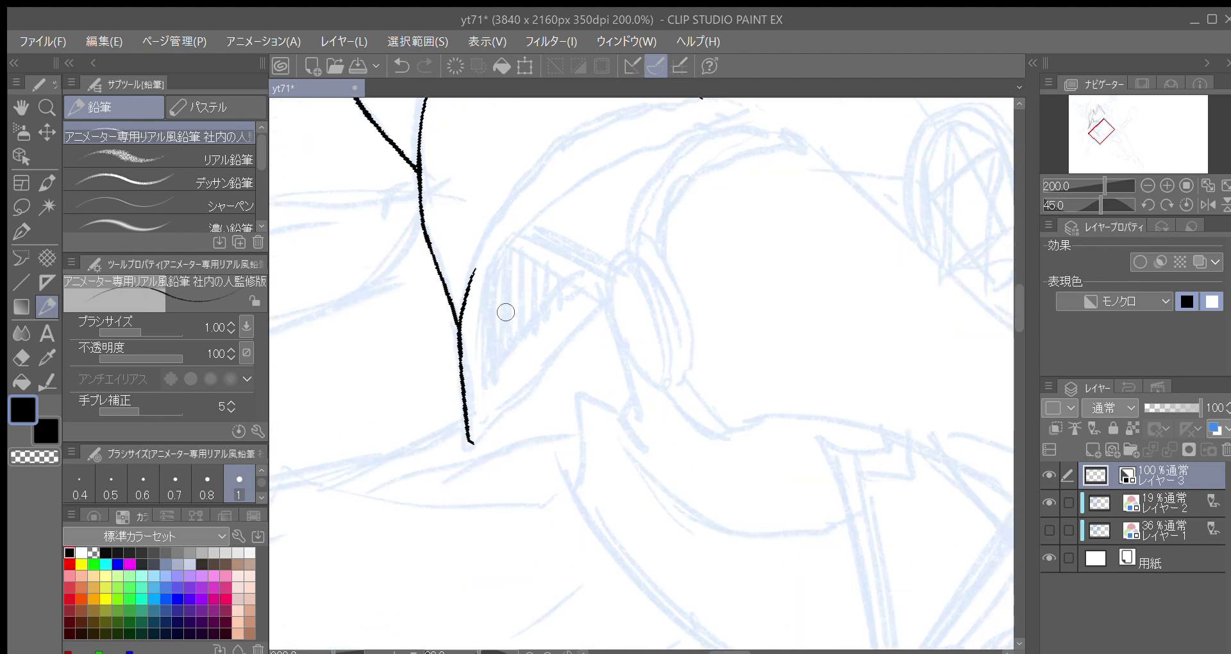
pyautogui.moveTo(459, 272)
pyautogui.mouseDown()
pyautogui.moveTo(474, 306)
pyautogui.moveTo(527, 244)
pyautogui.mouseUp()
pyautogui.press('-')
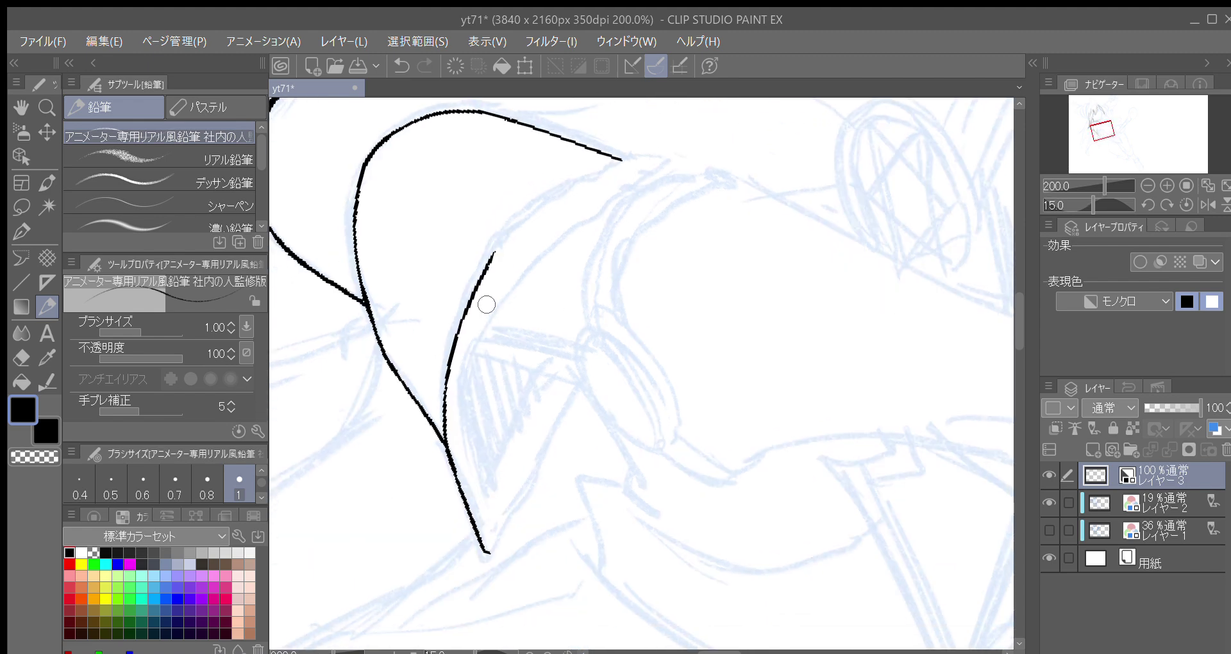
pyautogui.moveTo(520, 330); pyautogui.dragTo(516, 316)
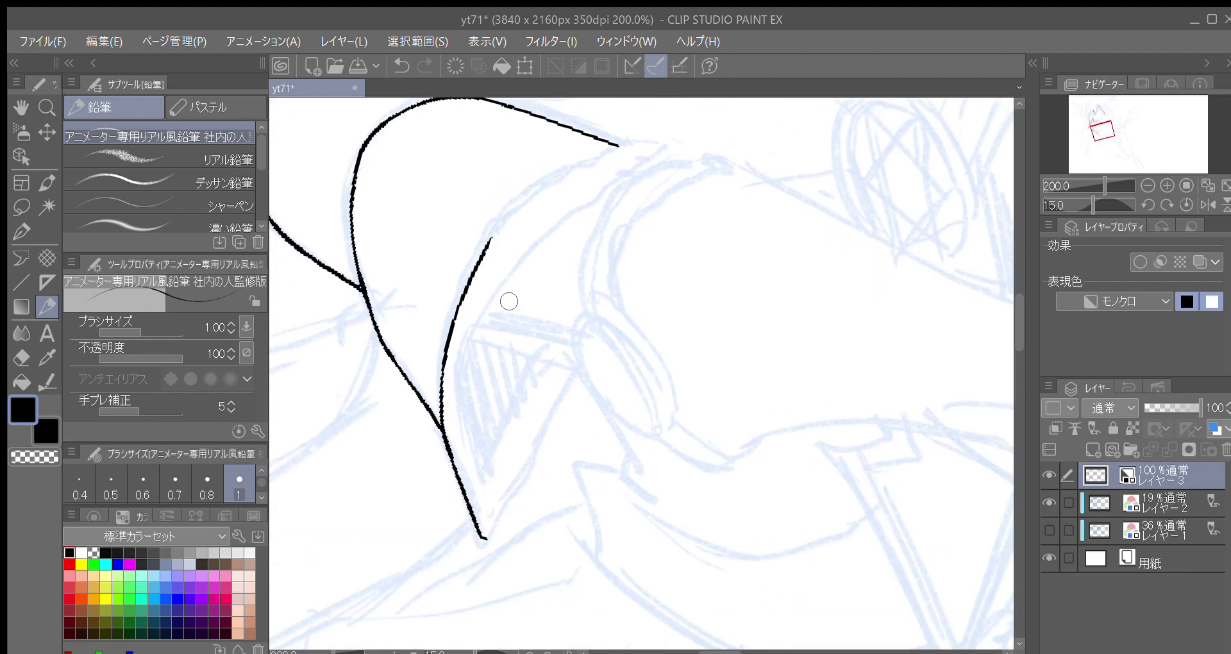
pyautogui.press('-')
pyautogui.scroll(1, 489, 291)
pyautogui.press('-')
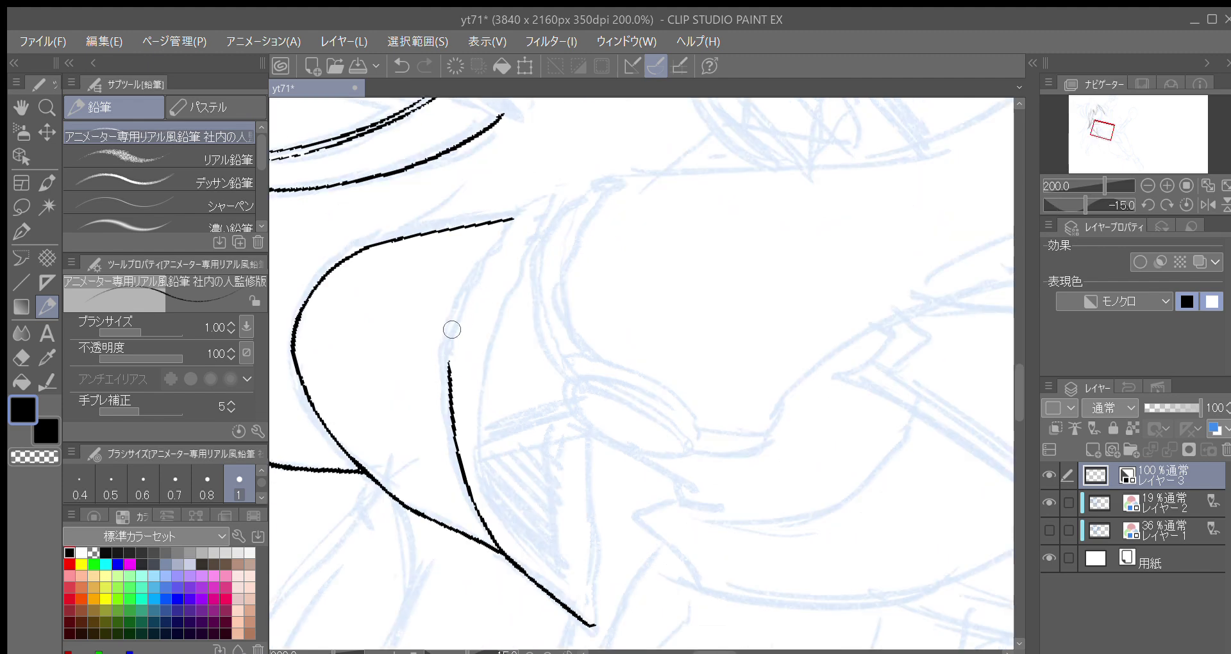
pyautogui.moveTo(462, 310); pyautogui.dragTo(518, 219)
pyautogui.press('^')
pyautogui.press('^')
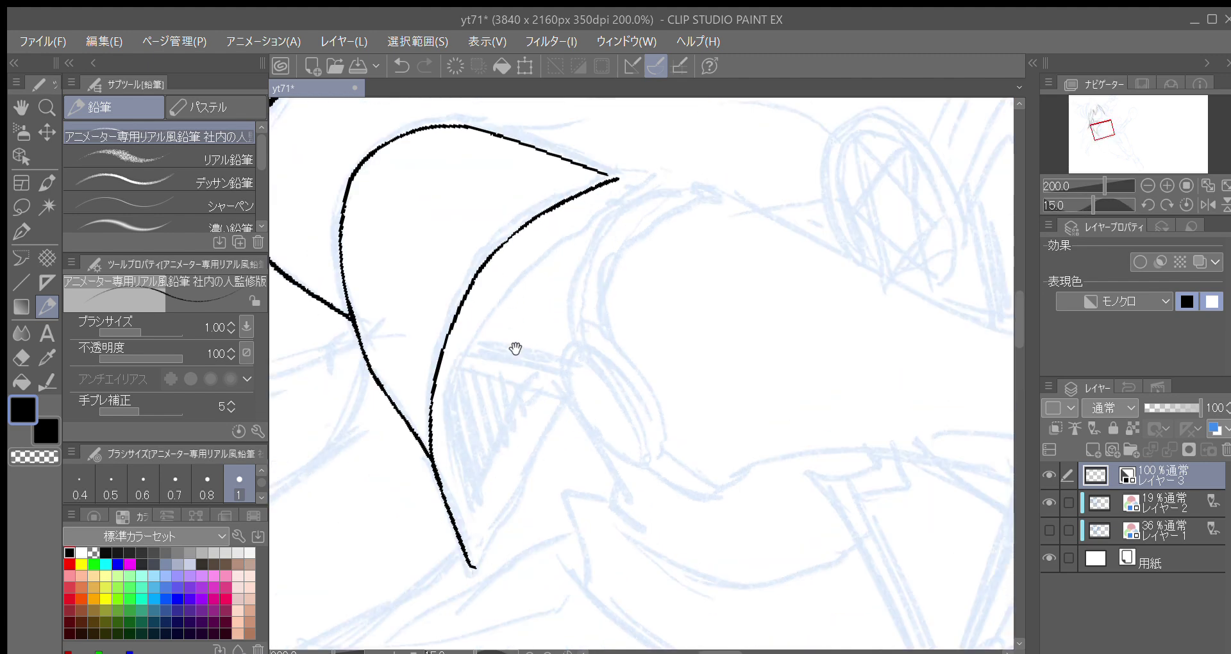
# Step: Ink the straight diagonal edge from the garment's lower point up toward the sketched knot
pyautogui.moveTo(516, 348); pyautogui.dragTo(508, 306)
pyautogui.moveTo(467, 521); pyautogui.dragTo(563, 362)
pyautogui.press('^')
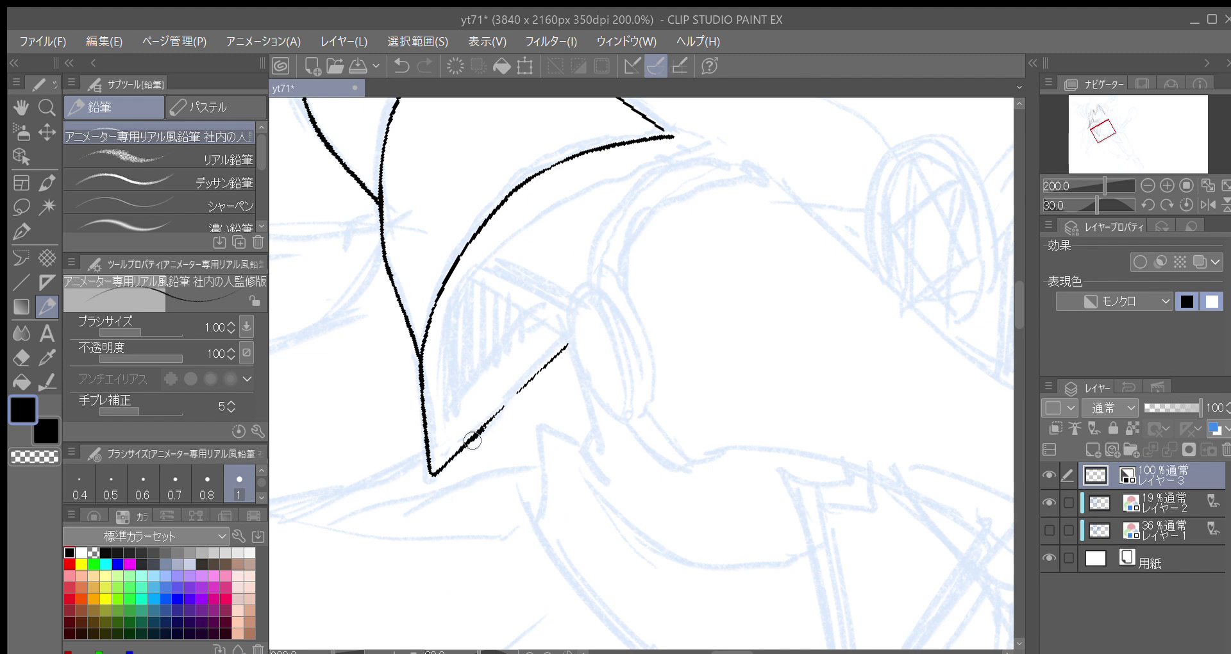
pyautogui.moveTo(477, 435); pyautogui.dragTo(567, 347)
# Step: Ink a short inner line alongside the side edge, just above the garment's lower point
pyautogui.press('^')
pyautogui.moveTo(463, 401)
pyautogui.mouseDown()
pyautogui.moveTo(438, 351)
pyautogui.moveTo(436, 363)
pyautogui.moveTo(453, 292)
pyautogui.mouseUp()
pyautogui.hotkey('ctrl', 'z')
pyautogui.moveTo(436, 366); pyautogui.dragTo(452, 280)
pyautogui.press('-')
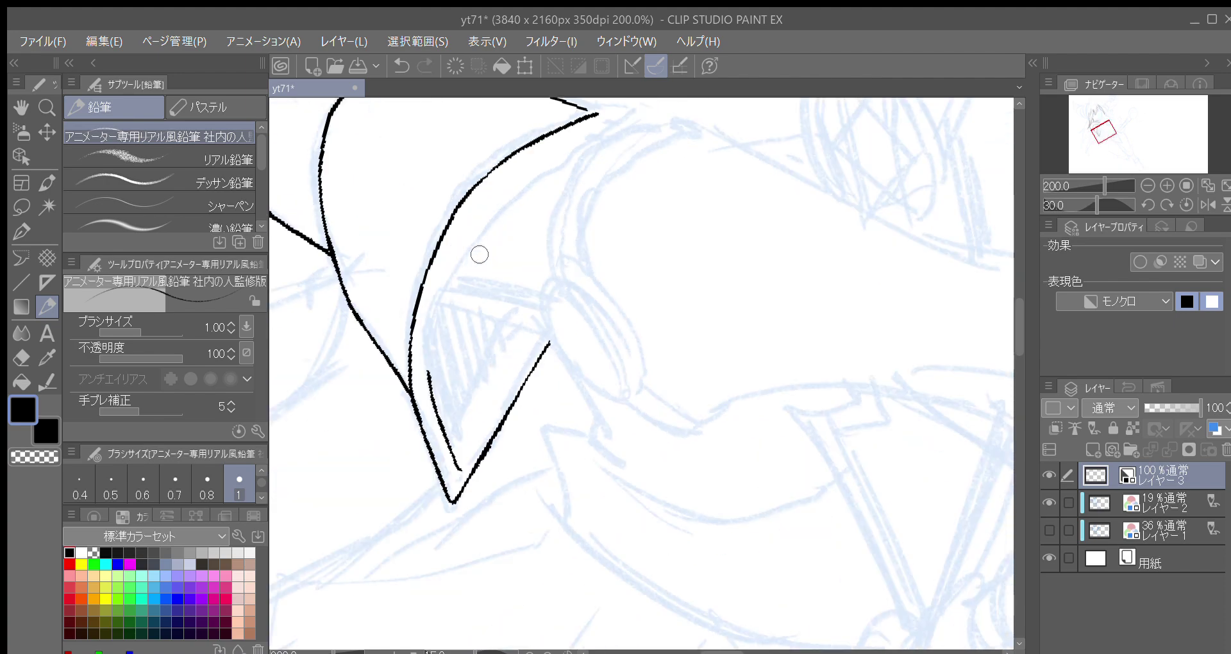
# Step: Ink a long inner curve running parallel to the garment's curved edge, rising from the short inner line toward the chest
pyautogui.press('-')
pyautogui.moveTo(415, 368)
pyautogui.mouseDown()
pyautogui.moveTo(440, 294)
pyautogui.moveTo(540, 179)
pyautogui.mouseUp()
pyautogui.hotkey('ctrl', 'z')
pyautogui.scroll(1, 427, 313)
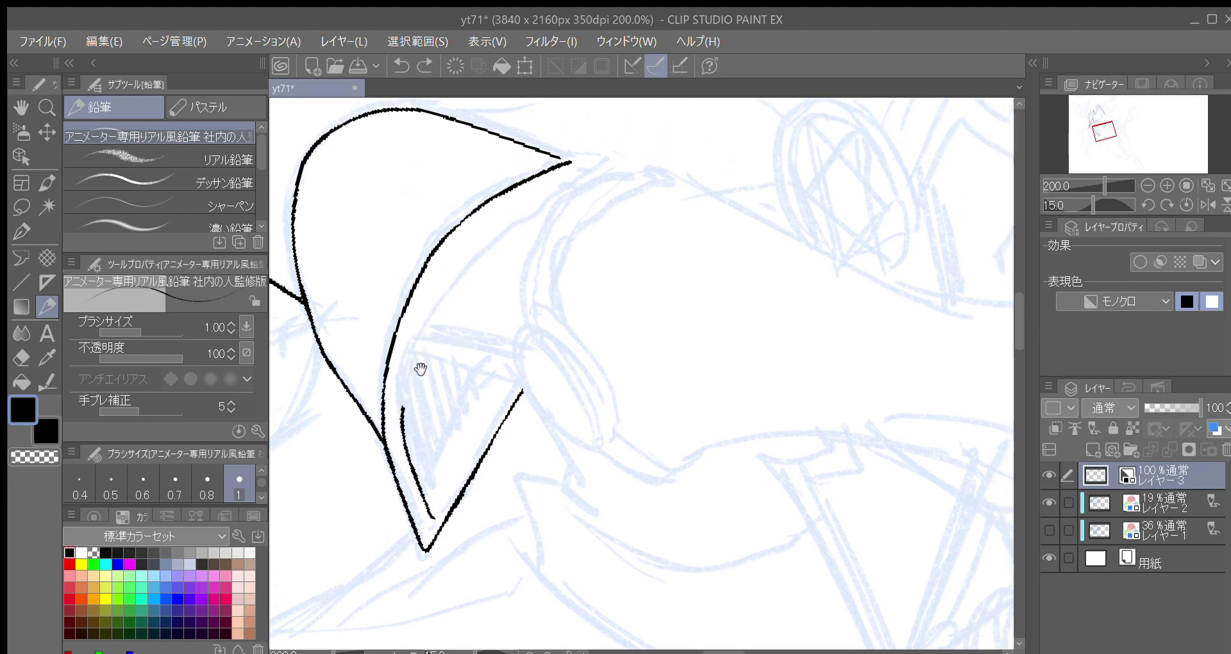
pyautogui.moveTo(402, 396)
pyautogui.mouseDown()
pyautogui.moveTo(421, 339)
pyautogui.moveTo(403, 411)
pyautogui.moveTo(432, 313)
pyautogui.moveTo(540, 202)
pyautogui.mouseUp()
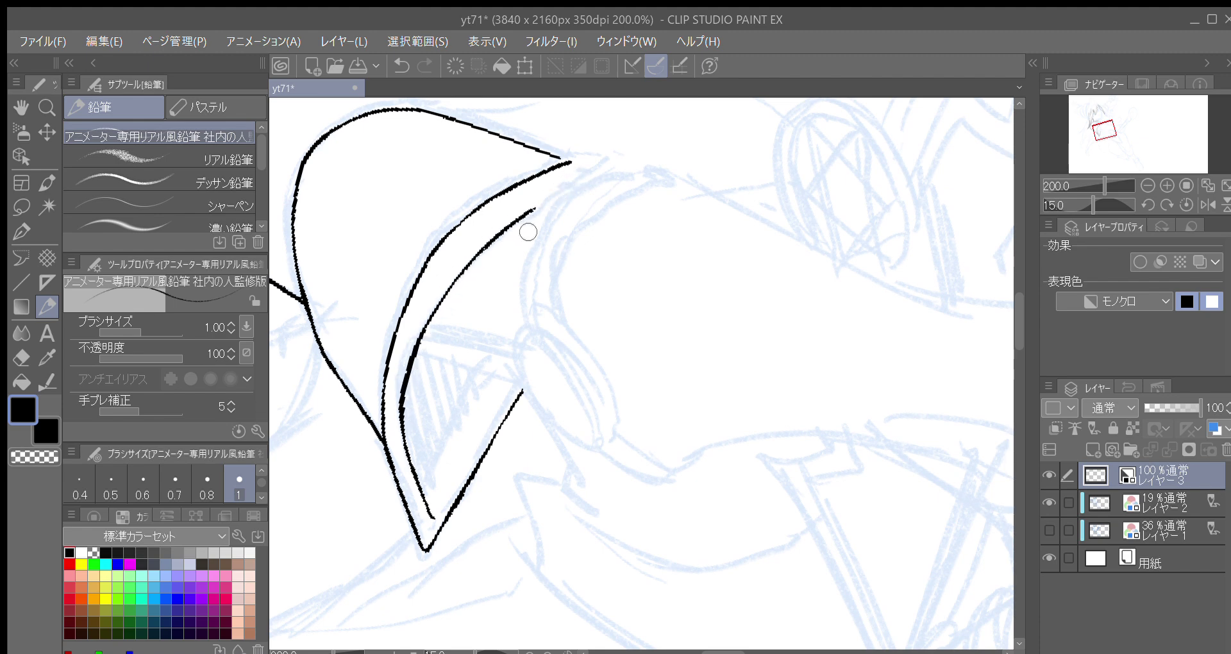
# Step: Ink a short inner line up from the garment's lower point beside the diagonal edge, and thicken that edge
pyautogui.scroll(-2, 516, 220)
pyautogui.moveTo(437, 402); pyautogui.dragTo(471, 335)
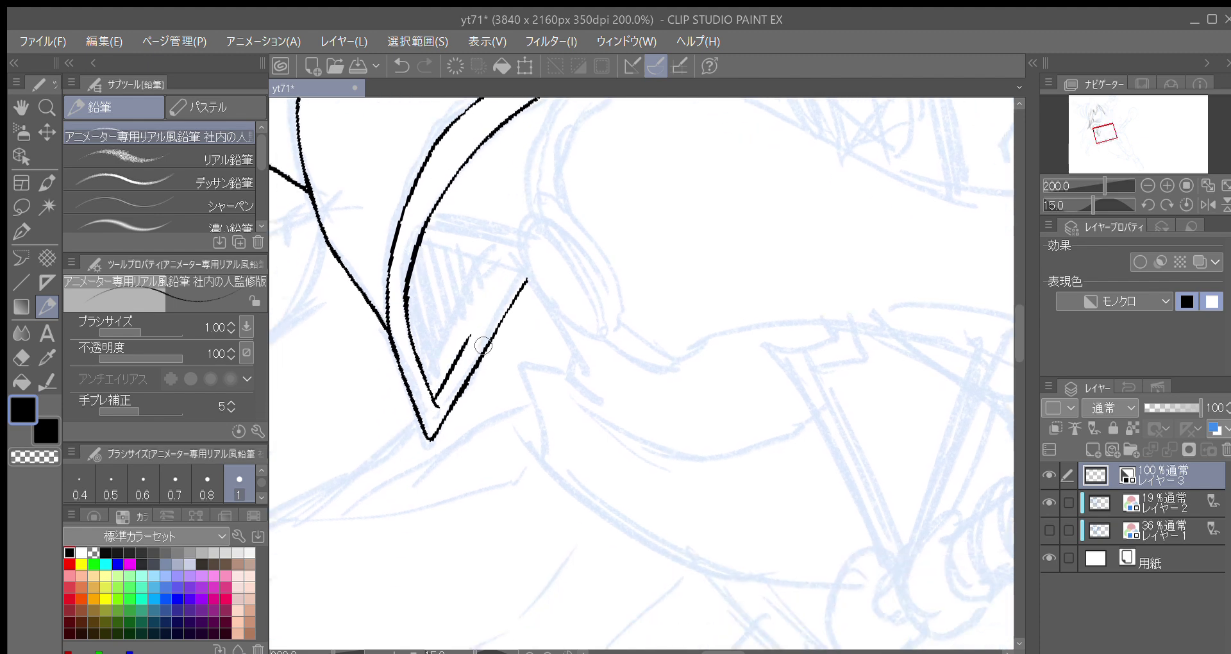
pyautogui.moveTo(463, 385)
pyautogui.mouseDown()
pyautogui.moveTo(529, 278)
pyautogui.moveTo(469, 319)
pyautogui.mouseUp()
pyautogui.press('^')
pyautogui.moveTo(516, 353); pyautogui.dragTo(507, 312)
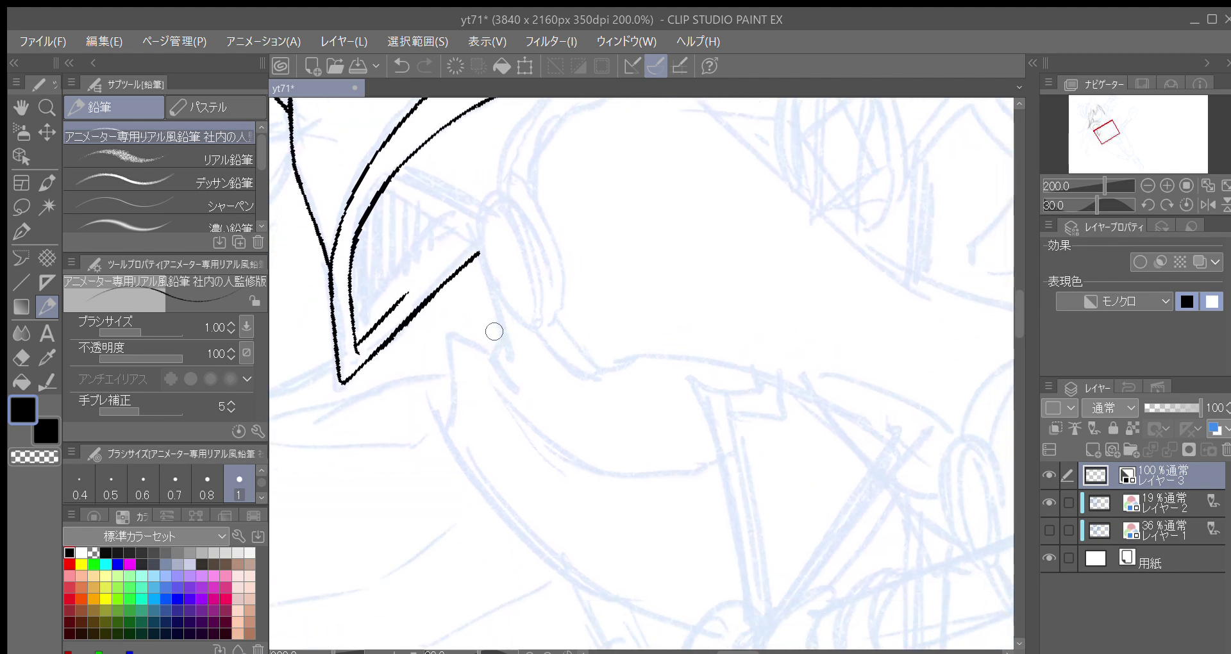
# Step: Ink a closed narrow oval over the sketched knot at the upper end of the garment's diagonal edge
pyautogui.press('^')
pyautogui.press('^')
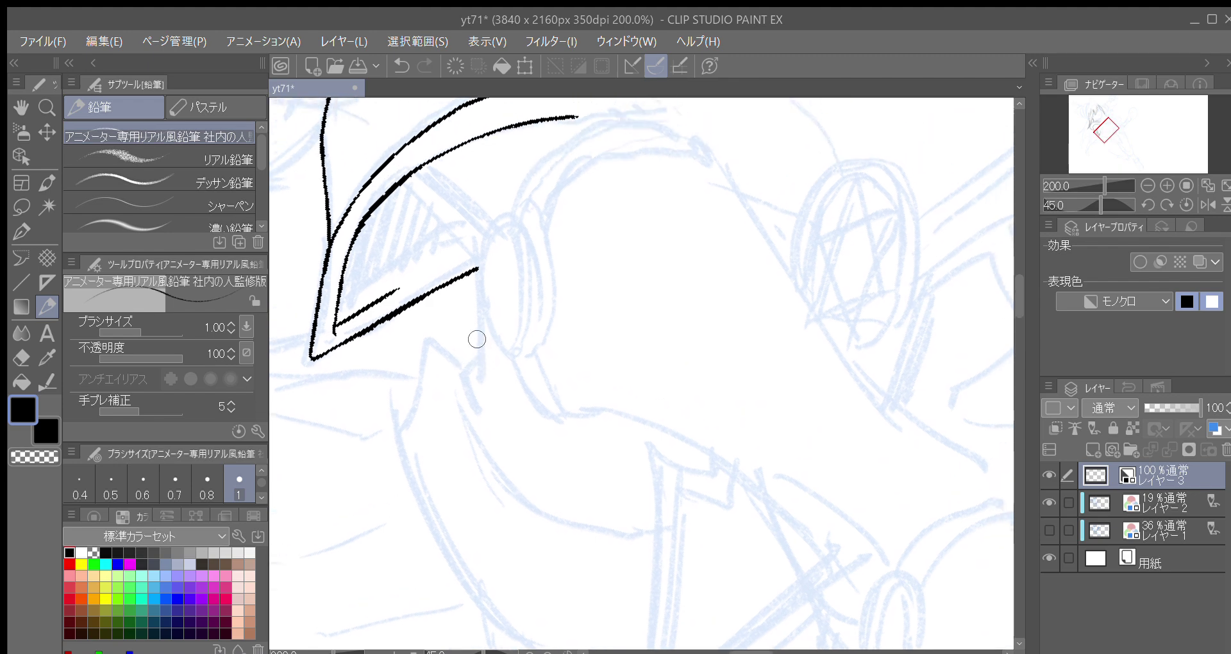
pyautogui.scroll(-1, 491, 296)
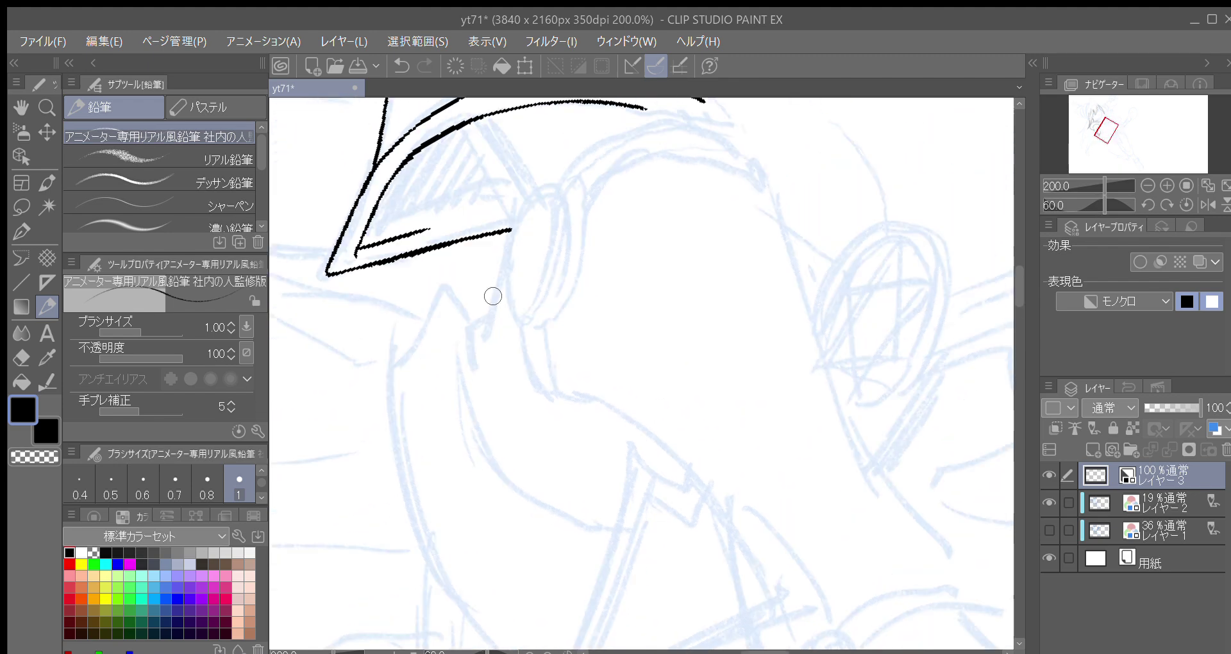
pyautogui.press('^')
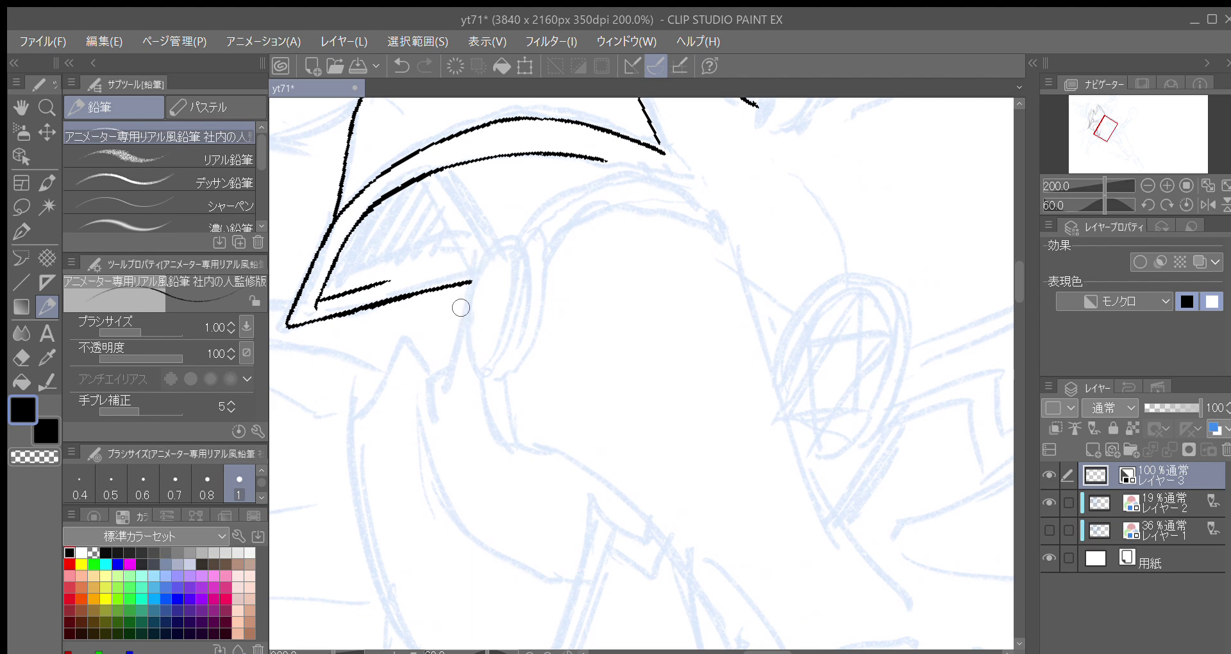
pyautogui.moveTo(490, 290); pyautogui.dragTo(485, 290)
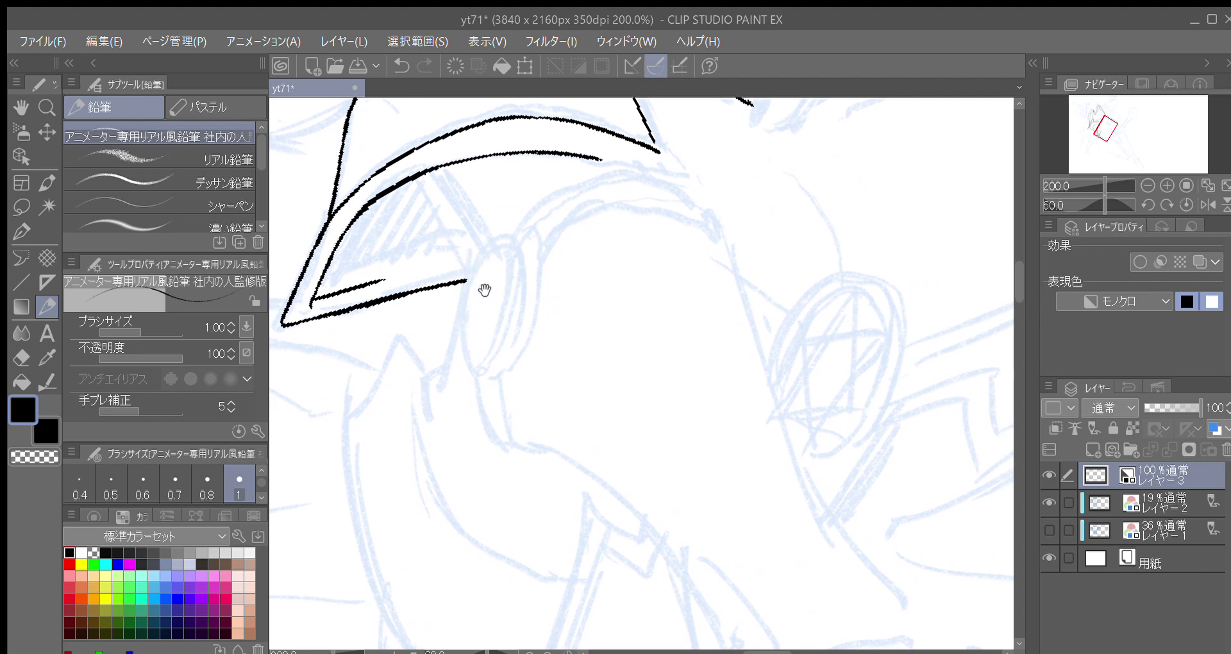
pyautogui.moveTo(490, 247)
pyautogui.mouseDown()
pyautogui.moveTo(451, 321)
pyautogui.moveTo(462, 379)
pyautogui.mouseUp()
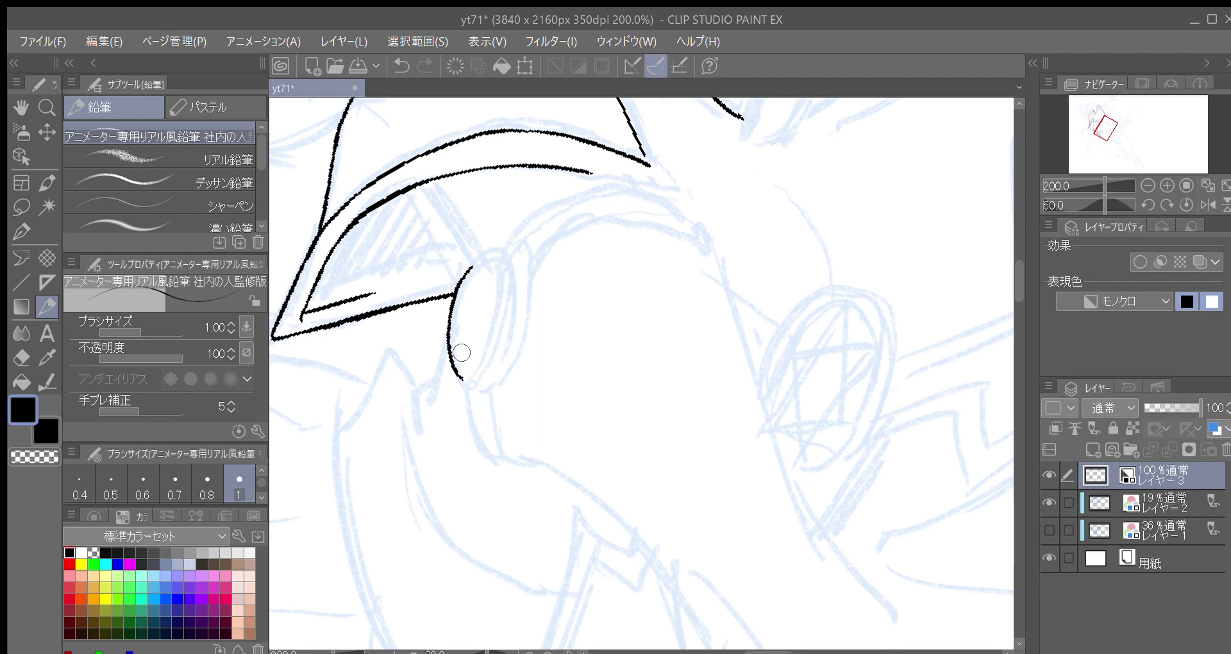
pyautogui.moveTo(468, 377); pyautogui.dragTo(472, 369)
pyautogui.moveTo(465, 276); pyautogui.dragTo(494, 263)
pyautogui.moveTo(473, 372); pyautogui.dragTo(495, 267)
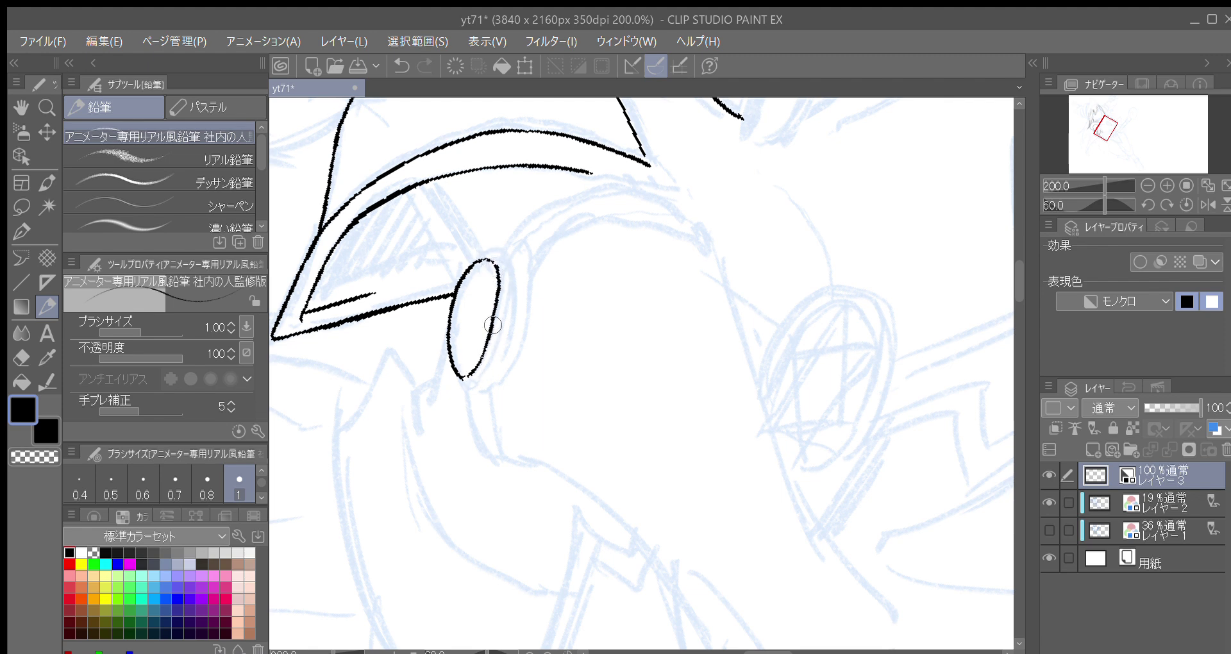
# Step: Thicken the oval's inner side and add a second outer rim around it to give the ornament depth
pyautogui.moveTo(471, 372)
pyautogui.mouseDown()
pyautogui.moveTo(498, 295)
pyautogui.moveTo(494, 260)
pyautogui.mouseUp()
pyautogui.moveTo(466, 378); pyautogui.dragTo(483, 387)
pyautogui.moveTo(483, 258); pyautogui.dragTo(510, 261)
pyautogui.moveTo(484, 384); pyautogui.dragTo(512, 325)
pyautogui.moveTo(498, 256)
pyautogui.mouseDown()
pyautogui.moveTo(516, 274)
pyautogui.moveTo(508, 350)
pyautogui.moveTo(508, 265)
pyautogui.moveTo(514, 329)
pyautogui.mouseUp()
pyautogui.hotkey('ctrl', 'z')
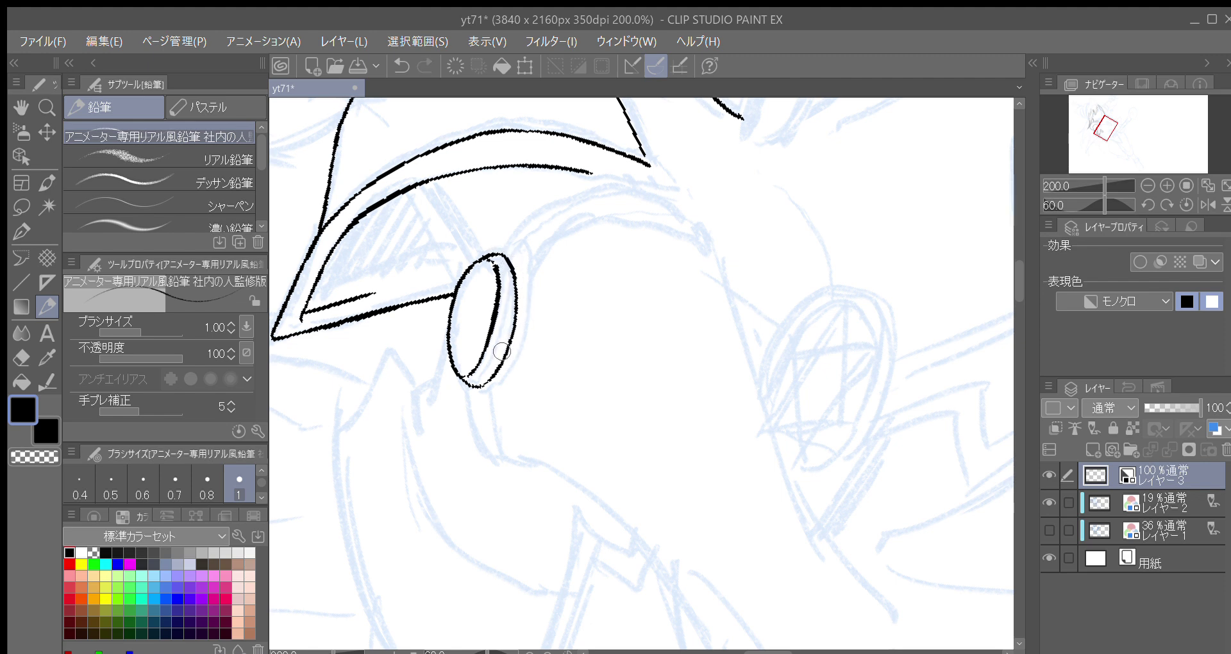
pyautogui.moveTo(490, 378); pyautogui.dragTo(498, 344)
# Step: Ink the outer edge of the strap as a curve rising from the oval over the sketched shoulder
pyautogui.press('-')
pyautogui.press('-')
pyautogui.moveTo(463, 343)
pyautogui.mouseDown()
pyautogui.moveTo(467, 310)
pyautogui.moveTo(554, 216)
pyautogui.mouseUp()
pyautogui.press('-')
pyautogui.press('-')
pyautogui.press('-')
pyautogui.moveTo(451, 383); pyautogui.dragTo(463, 333)
pyautogui.hotkey('ctrl', 'z')
pyautogui.hotkey('ctrl', 'z')
pyautogui.moveTo(483, 466)
pyautogui.mouseDown()
pyautogui.moveTo(451, 372)
pyautogui.moveTo(534, 256)
pyautogui.mouseUp()
# Step: Touch up the strap's base at the oval and extend the garment's inner curve until it meets the strap
pyautogui.press('-')
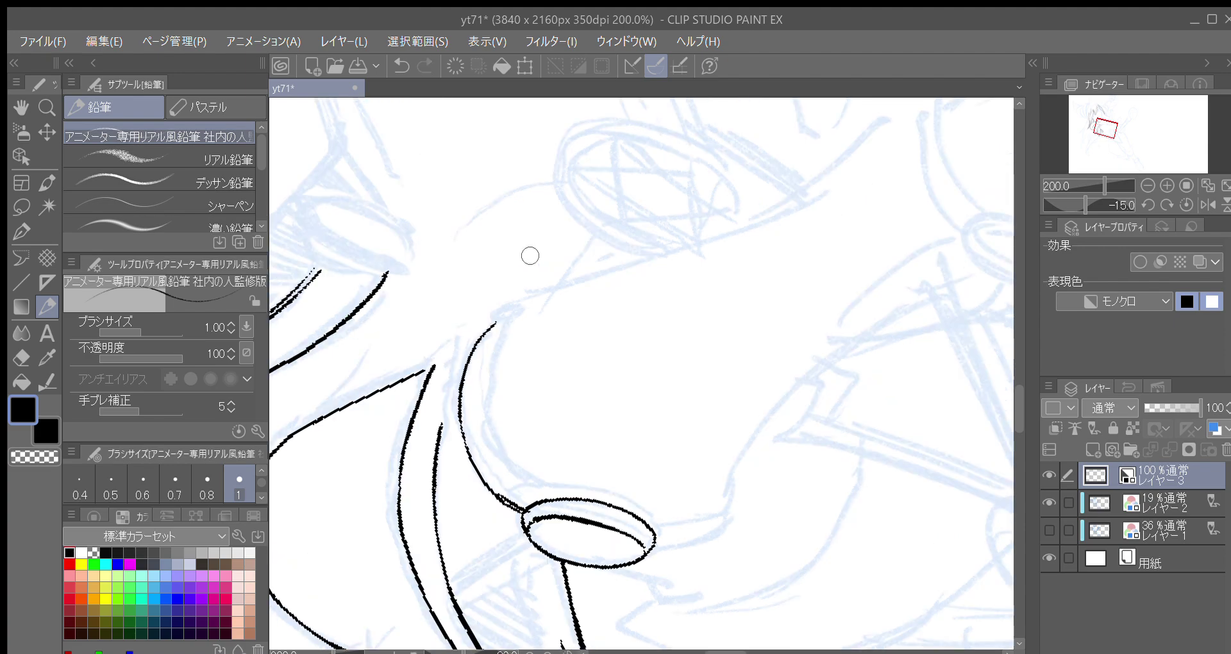
pyautogui.press('-')
pyautogui.press('-')
pyautogui.moveTo(501, 351); pyautogui.dragTo(484, 368)
pyautogui.press('^')
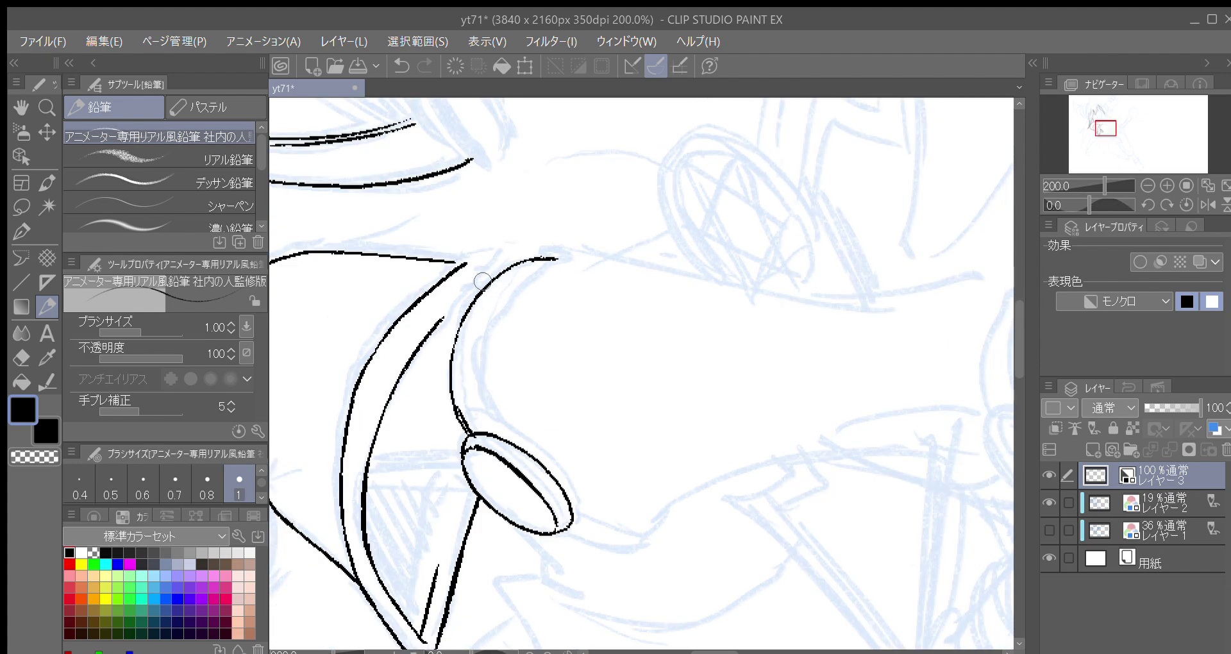
pyautogui.press('^')
pyautogui.moveTo(450, 391); pyautogui.dragTo(510, 273)
pyautogui.moveTo(396, 375); pyautogui.dragTo(423, 458)
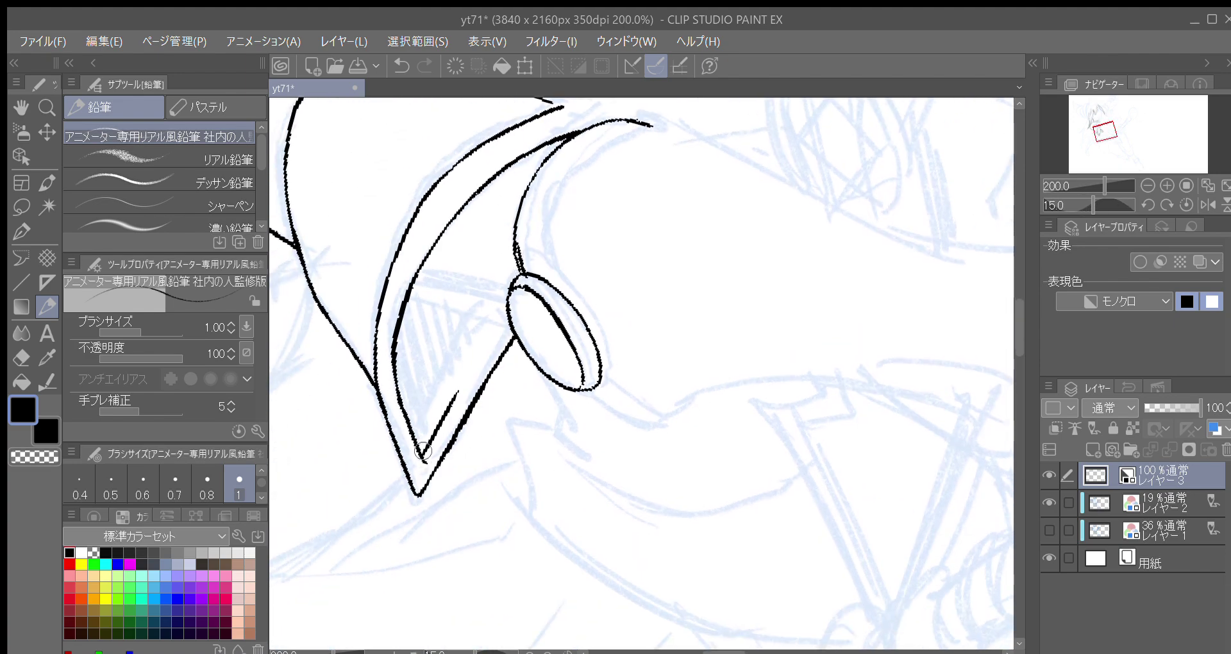
# Step: Ink both edges of the short curved strap piece below the oval, following the sketch to its lower tip
pyautogui.press('^')
pyautogui.press('^')
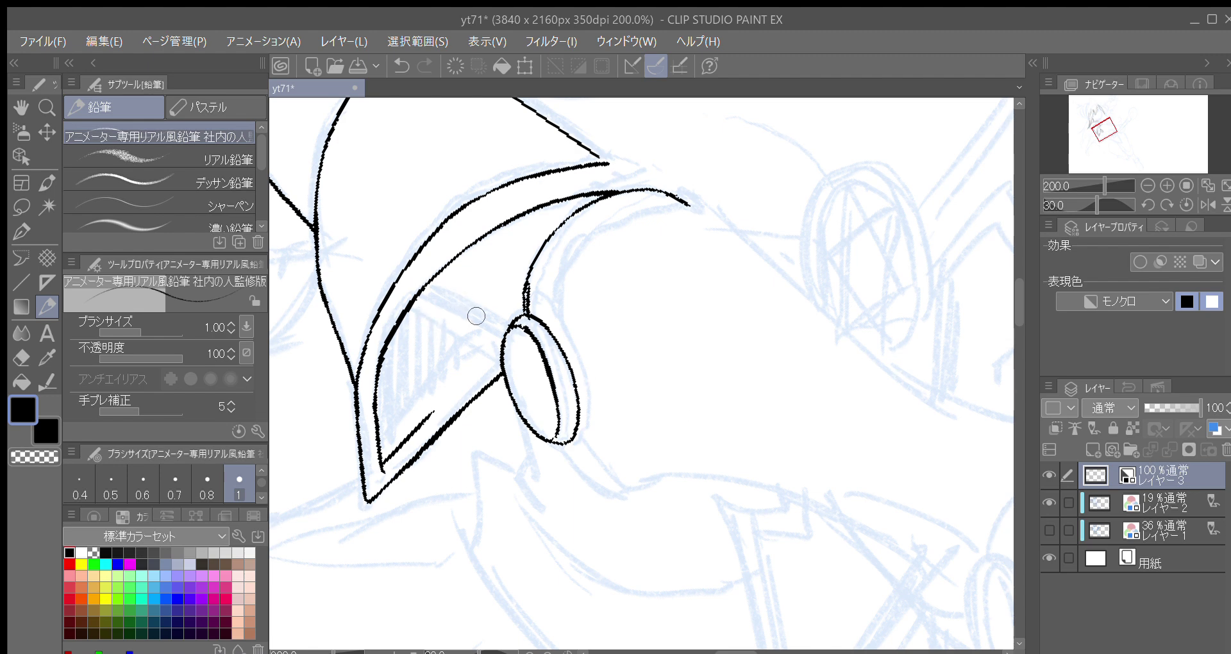
pyautogui.press('^')
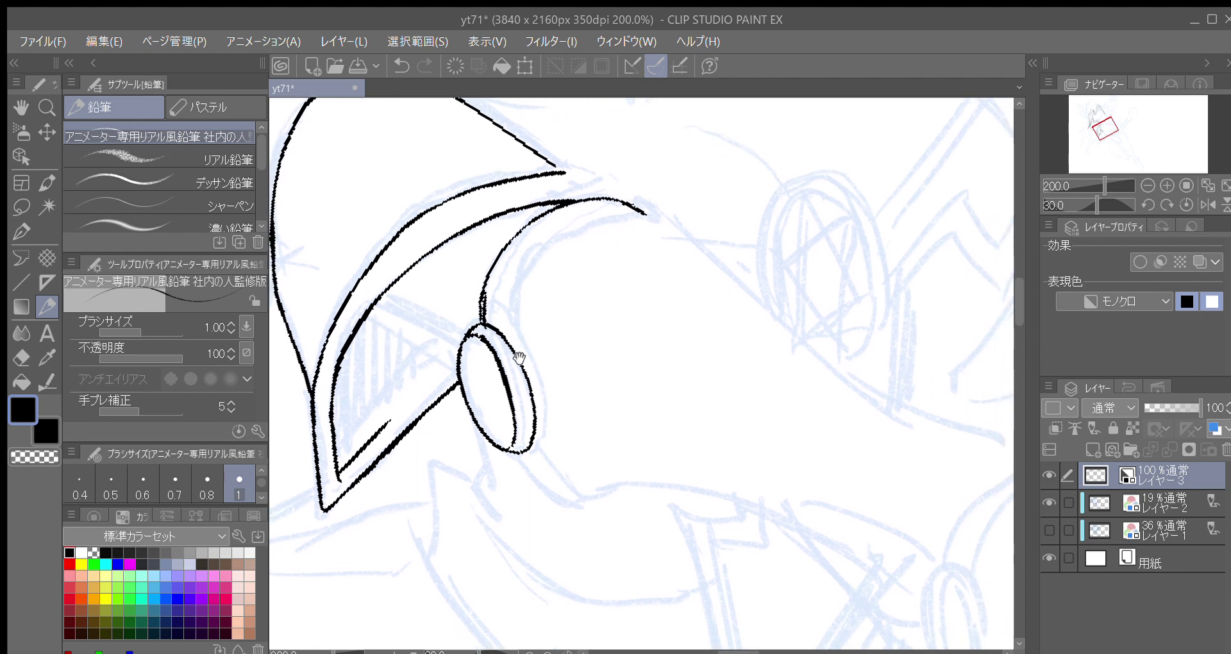
pyautogui.moveTo(553, 299)
pyautogui.mouseDown()
pyautogui.moveTo(539, 338)
pyautogui.moveTo(547, 326)
pyautogui.mouseUp()
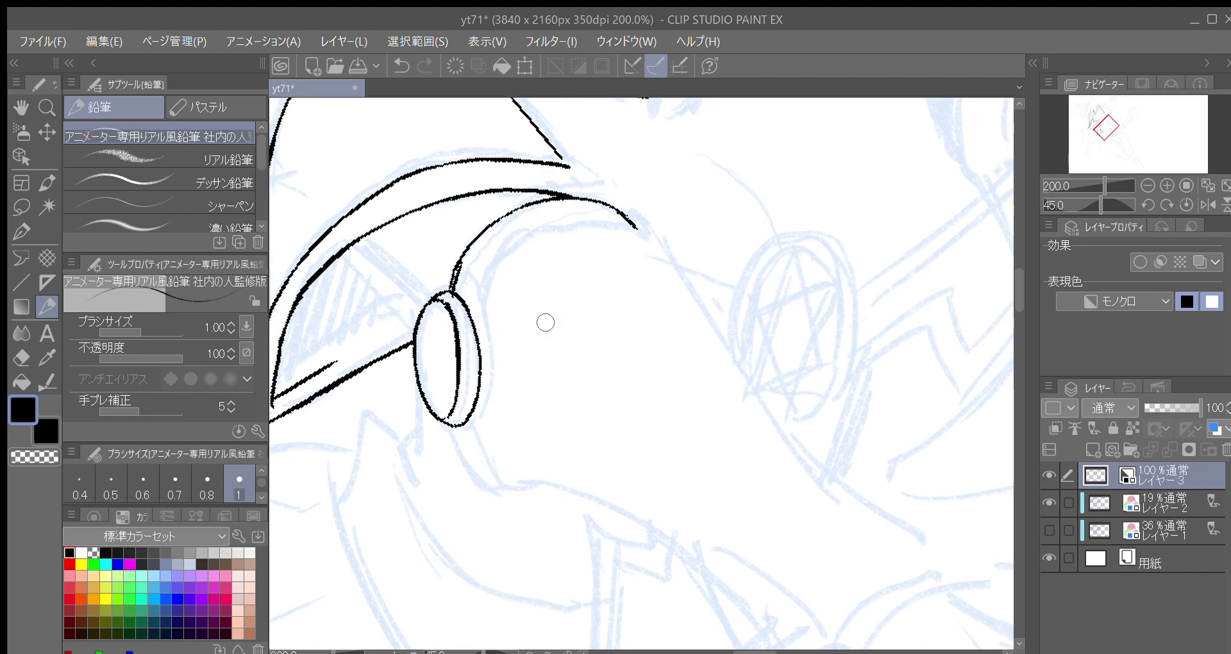
pyautogui.moveTo(580, 299)
pyautogui.mouseDown()
pyautogui.moveTo(548, 330)
pyautogui.moveTo(557, 347)
pyautogui.moveTo(632, 232)
pyautogui.mouseUp()
pyautogui.press('^')
pyautogui.moveTo(502, 321); pyautogui.dragTo(508, 384)
pyautogui.hotkey('ctrl', 'z')
pyautogui.moveTo(503, 317)
pyautogui.mouseDown()
pyautogui.moveTo(499, 375)
pyautogui.moveTo(517, 395)
pyautogui.mouseUp()
pyautogui.moveTo(530, 316)
pyautogui.mouseDown()
pyautogui.moveTo(518, 392)
pyautogui.moveTo(525, 330)
pyautogui.moveTo(531, 397)
pyautogui.mouseUp()
pyautogui.hotkey('ctrl', 'z')
# Step: Ink the upper strap's second edge from the oval, parallel to its outer edge
pyautogui.press('-')
pyautogui.press('-')
pyautogui.press('-')
pyautogui.moveTo(469, 300); pyautogui.dragTo(472, 276)
pyautogui.hotkey('ctrl', 'z')
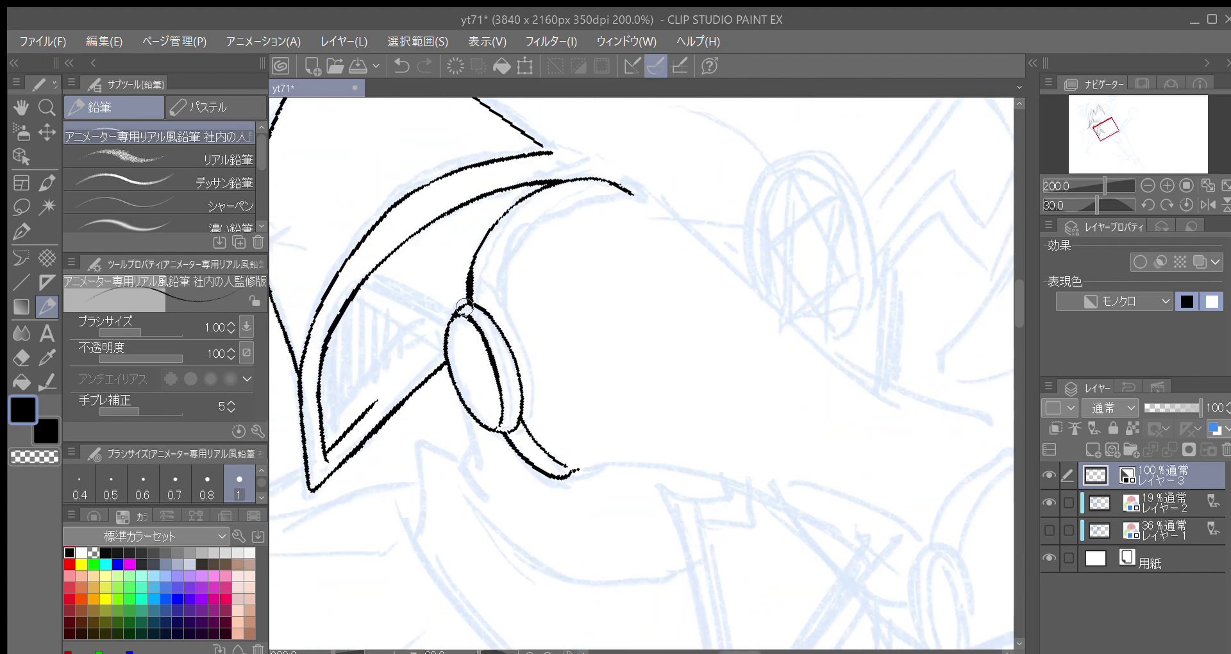
pyautogui.moveTo(489, 303)
pyautogui.mouseDown()
pyautogui.moveTo(508, 242)
pyautogui.moveTo(547, 212)
pyautogui.mouseUp()
pyautogui.press('-')
pyautogui.press('-')
pyautogui.press('-')
pyautogui.press('-')
pyautogui.moveTo(454, 403); pyautogui.dragTo(480, 311)
pyautogui.moveTo(458, 360); pyautogui.dragTo(469, 325)
pyautogui.press('^')
pyautogui.press('^')
pyautogui.press('^')
pyautogui.press('^')
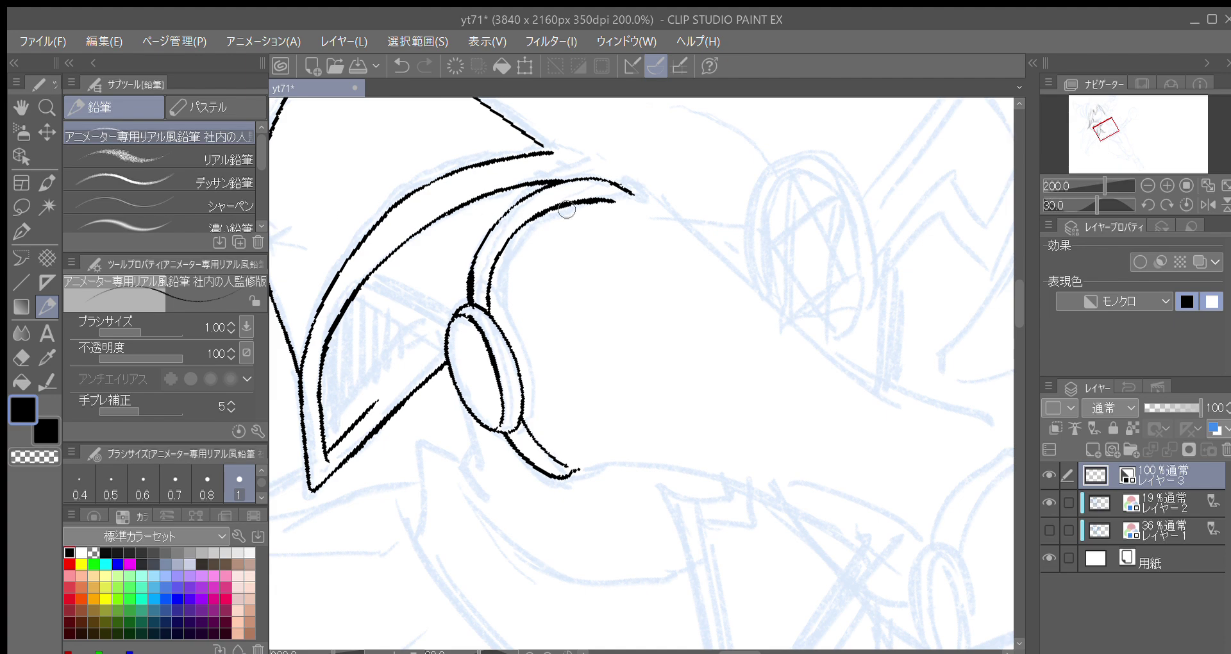
# Step: Close the upper strap's far end and ink the arm's upper contour from there past the sketched star emblem
pyautogui.press('-')
pyautogui.press('-')
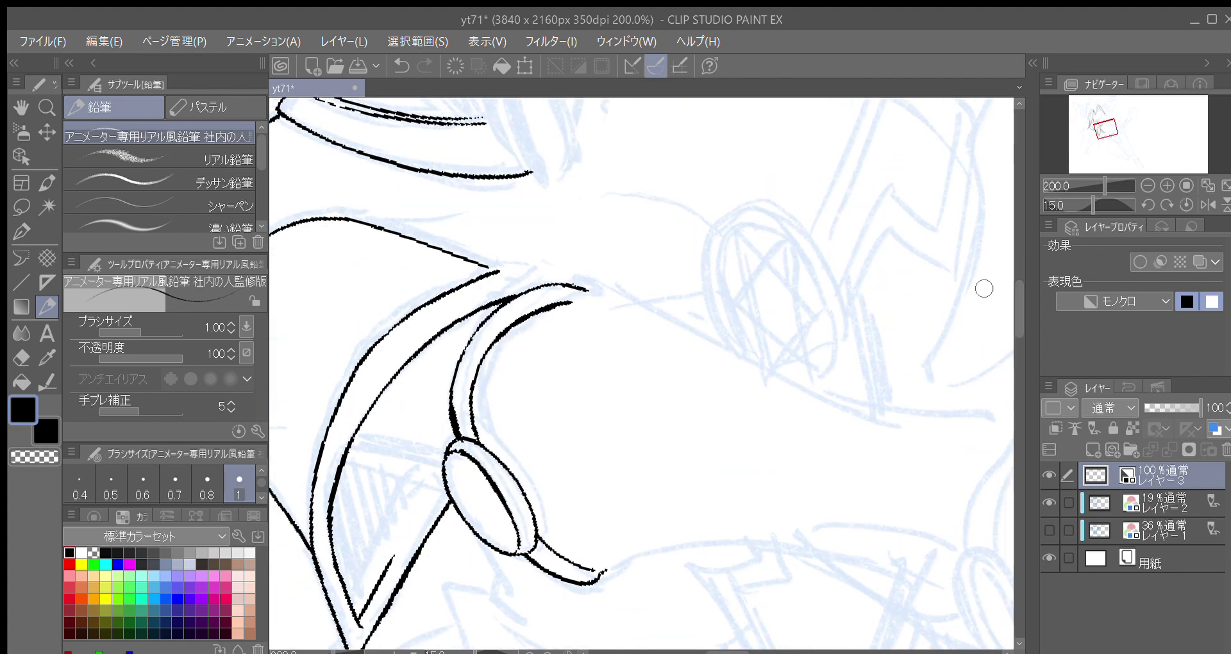
pyautogui.press('-')
pyautogui.press('-')
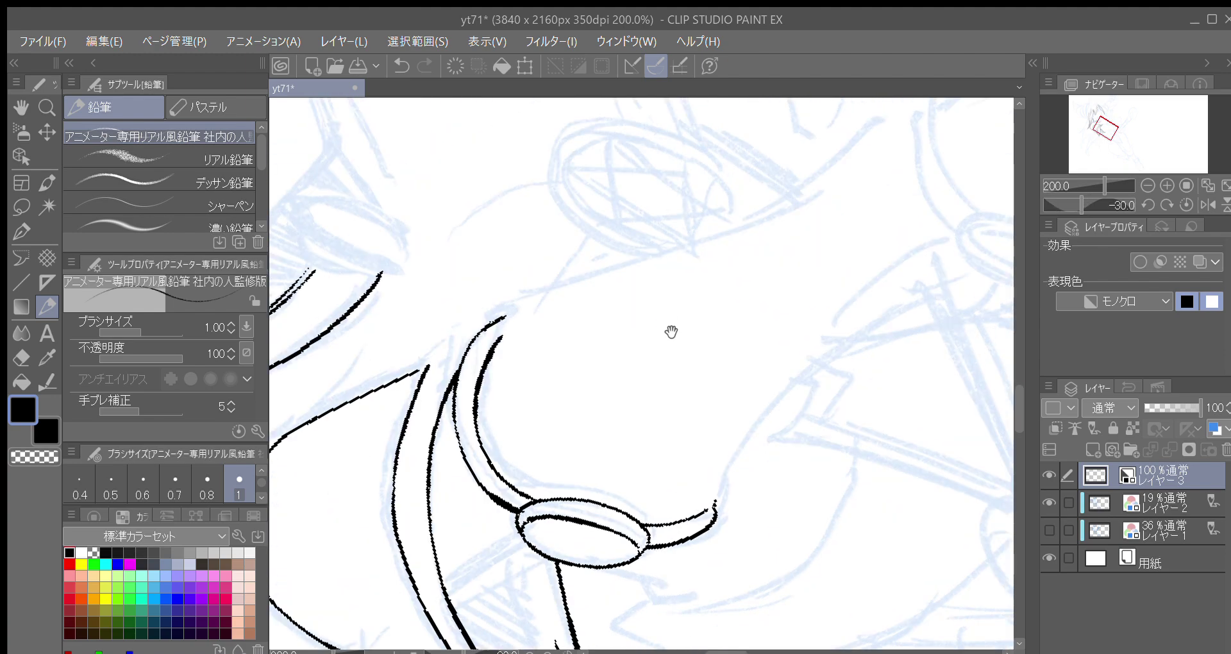
pyautogui.press('-')
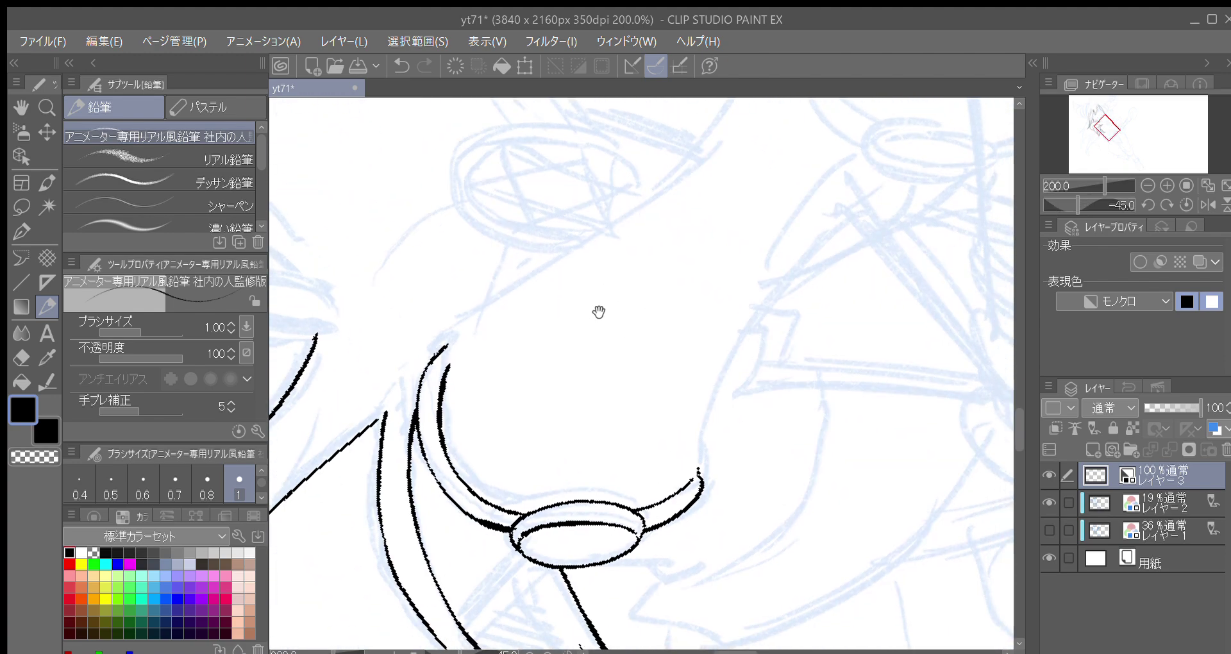
pyautogui.moveTo(510, 320); pyautogui.dragTo(531, 316)
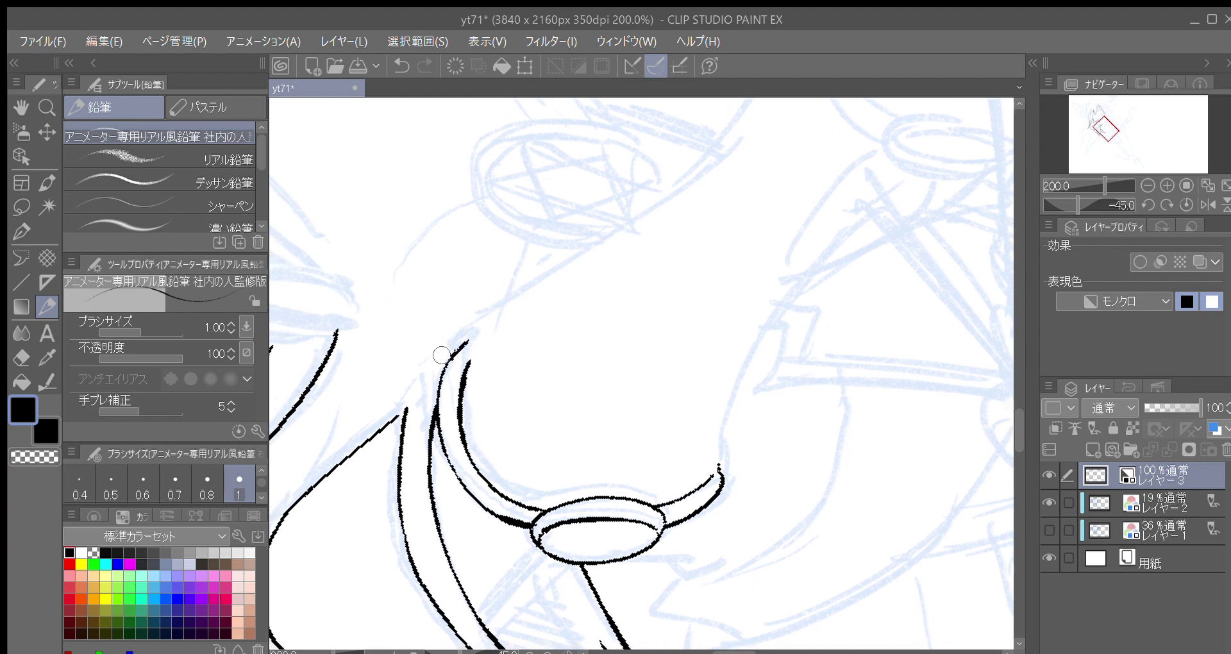
pyautogui.press('-')
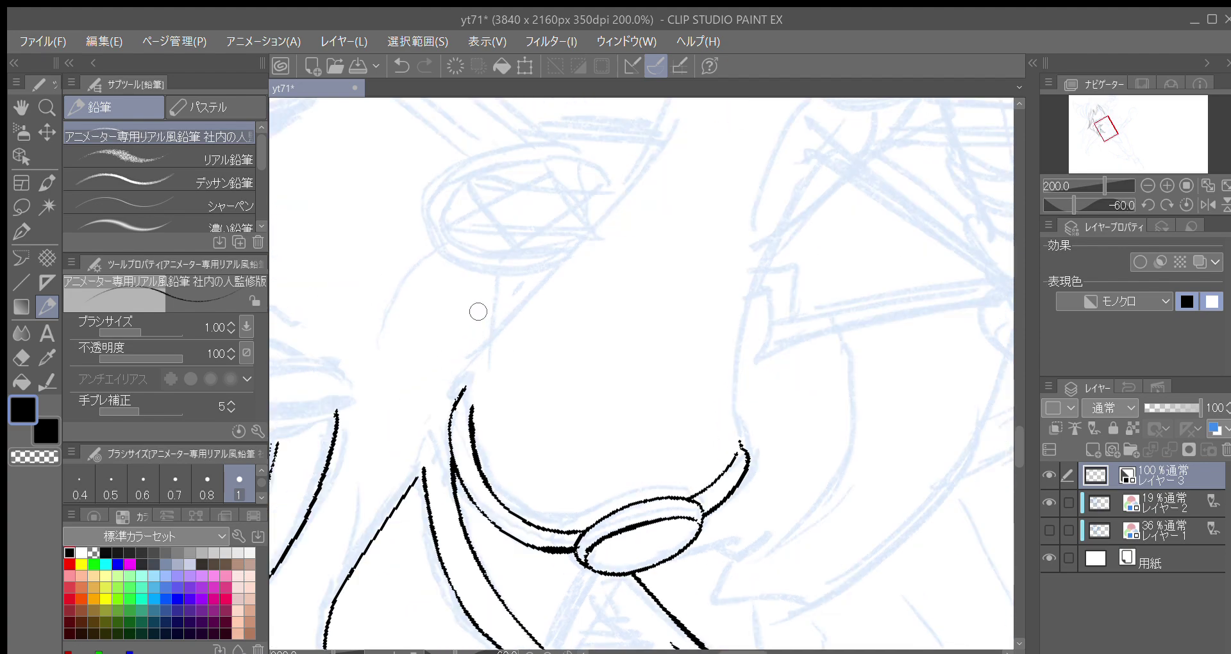
pyautogui.moveTo(453, 418); pyautogui.dragTo(477, 370)
pyautogui.moveTo(501, 359)
pyautogui.mouseDown()
pyautogui.moveTo(486, 389)
pyautogui.moveTo(476, 379)
pyautogui.moveTo(594, 214)
pyautogui.moveTo(503, 340)
pyautogui.moveTo(564, 254)
pyautogui.mouseUp()
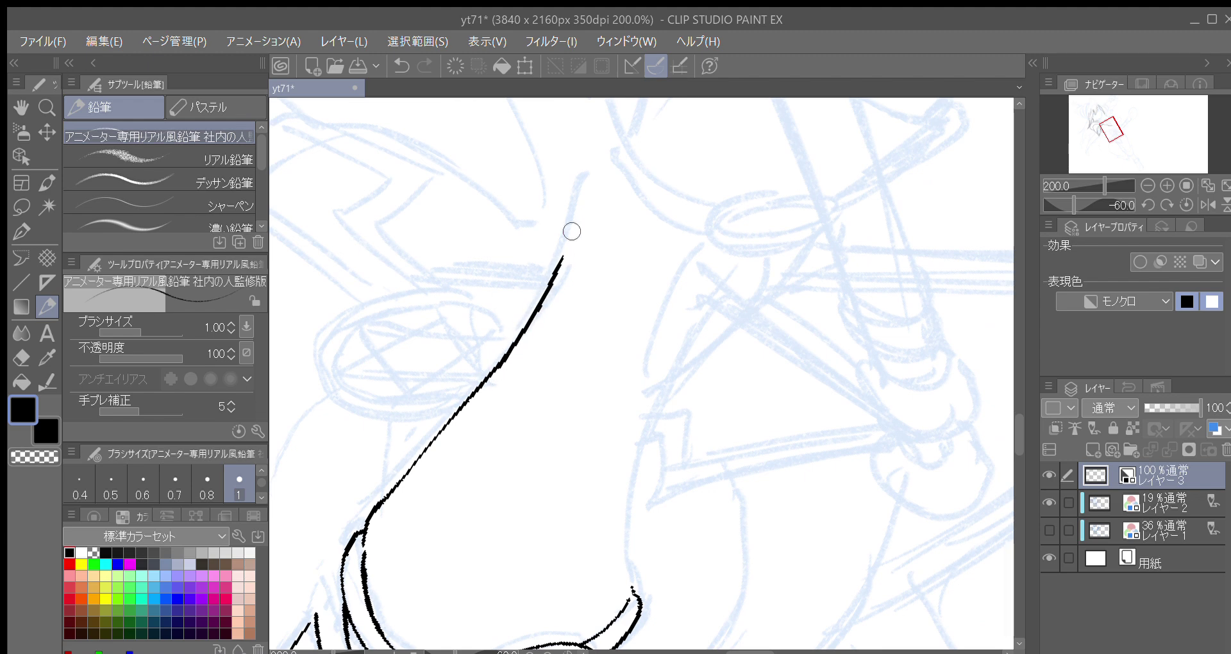
pyautogui.hotkey('ctrl', 'z')
pyautogui.moveTo(504, 356); pyautogui.dragTo(564, 244)
# Step: Extend the arm's upper contour farther along the sketch, redoing the stroke until it follows the curve smoothly
pyautogui.moveTo(548, 283); pyautogui.dragTo(586, 184)
pyautogui.hotkey('ctrl', 'z')
pyautogui.moveTo(554, 265); pyautogui.dragTo(590, 180)
pyautogui.hotkey('ctrl', 'z')
pyautogui.moveTo(546, 289); pyautogui.dragTo(610, 151)
pyautogui.moveTo(599, 334); pyautogui.dragTo(622, 245)
# Step: Ink the arm's lower contour from the tip of the lower strap piece down along the sketched curve
pyautogui.press('^')
pyautogui.moveTo(659, 419); pyautogui.dragTo(586, 406)
pyautogui.moveTo(550, 482)
pyautogui.mouseDown()
pyautogui.moveTo(552, 445)
pyautogui.moveTo(599, 346)
pyautogui.moveTo(660, 268)
pyautogui.mouseUp()
pyautogui.moveTo(752, 163)
pyautogui.mouseDown()
pyautogui.moveTo(762, 190)
pyautogui.moveTo(841, 384)
pyautogui.moveTo(839, 411)
pyautogui.moveTo(793, 441)
pyautogui.moveTo(625, 312)
pyautogui.mouseUp()
pyautogui.moveTo(542, 239); pyautogui.dragTo(560, 286)
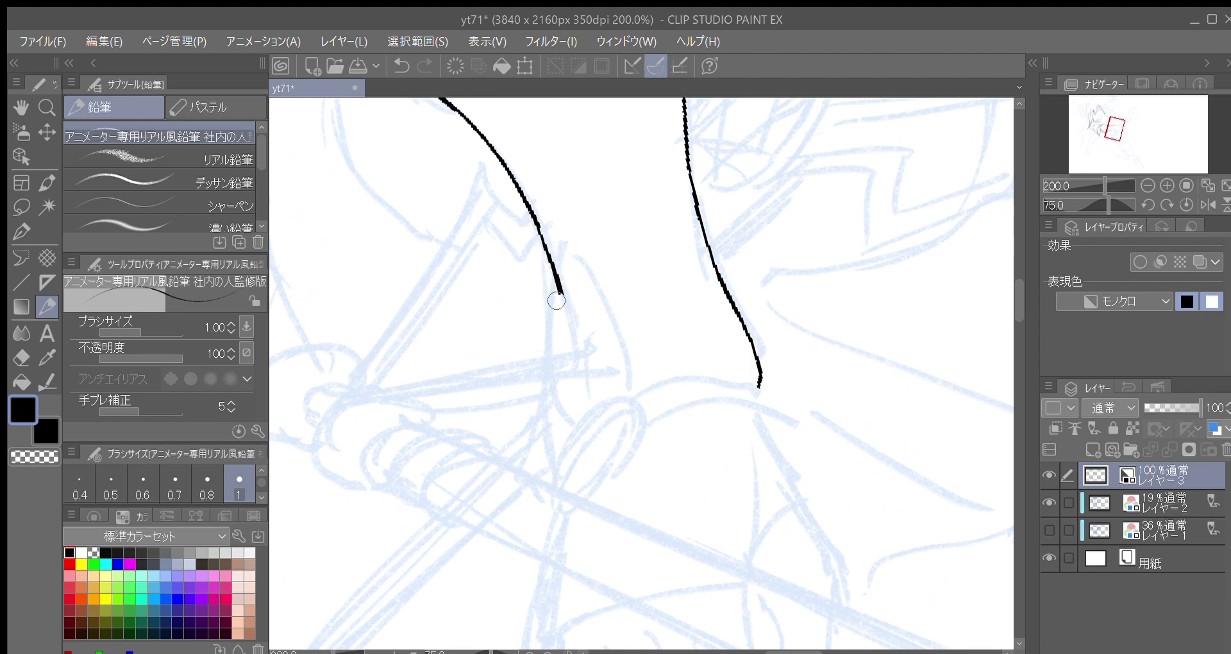
# Step: Ink a curved line crossing the end of the arm's lower contour and a shorter line beside it
pyautogui.moveTo(576, 262)
pyautogui.mouseDown()
pyautogui.moveTo(550, 346)
pyautogui.moveTo(556, 449)
pyautogui.mouseUp()
pyautogui.moveTo(558, 282)
pyautogui.mouseDown()
pyautogui.moveTo(548, 384)
pyautogui.moveTo(558, 452)
pyautogui.mouseUp()
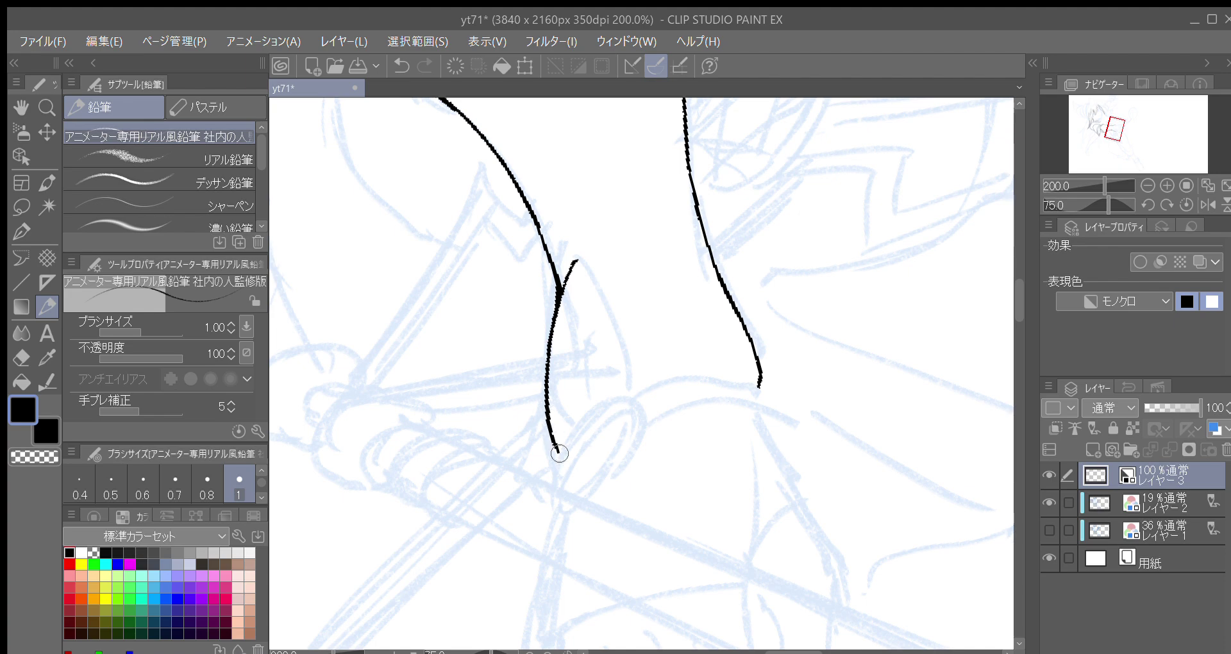
pyautogui.moveTo(597, 289); pyautogui.dragTo(627, 378)
# Step: Ink a short straight line linking the garment's inner curve to the oval ornament
pyautogui.scroll(10, 577, 513)
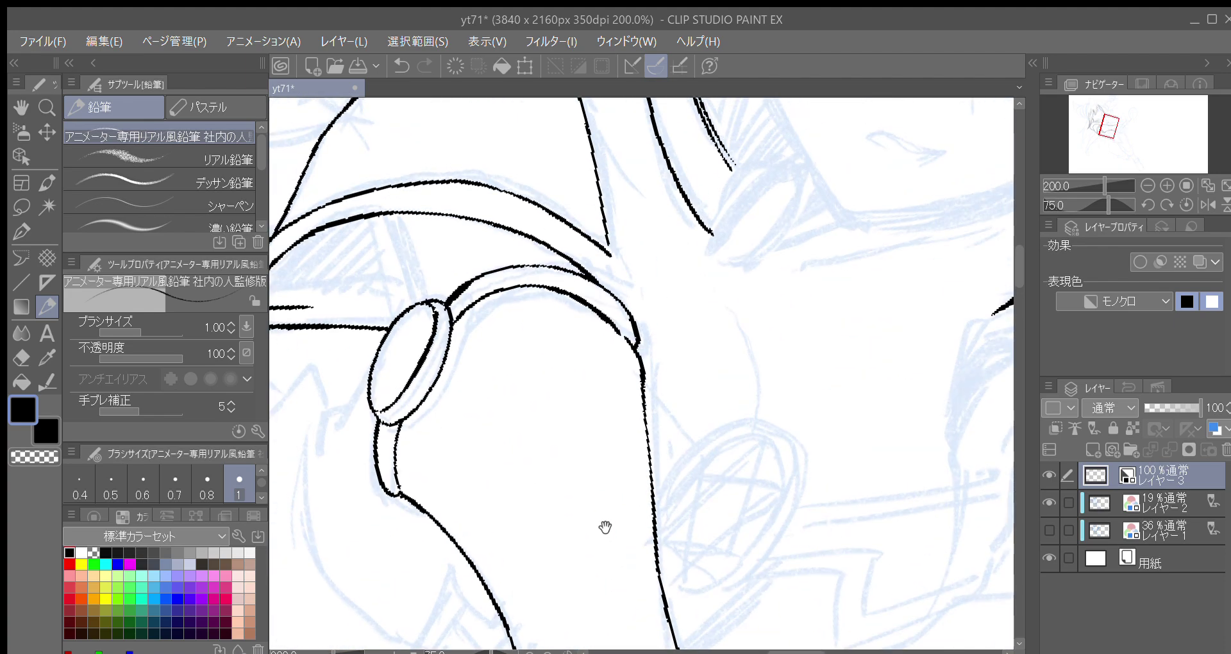
pyautogui.moveTo(387, 288); pyautogui.dragTo(402, 330)
pyautogui.hotkey('ctrl', 'z')
pyautogui.moveTo(386, 286); pyautogui.dragTo(412, 376)
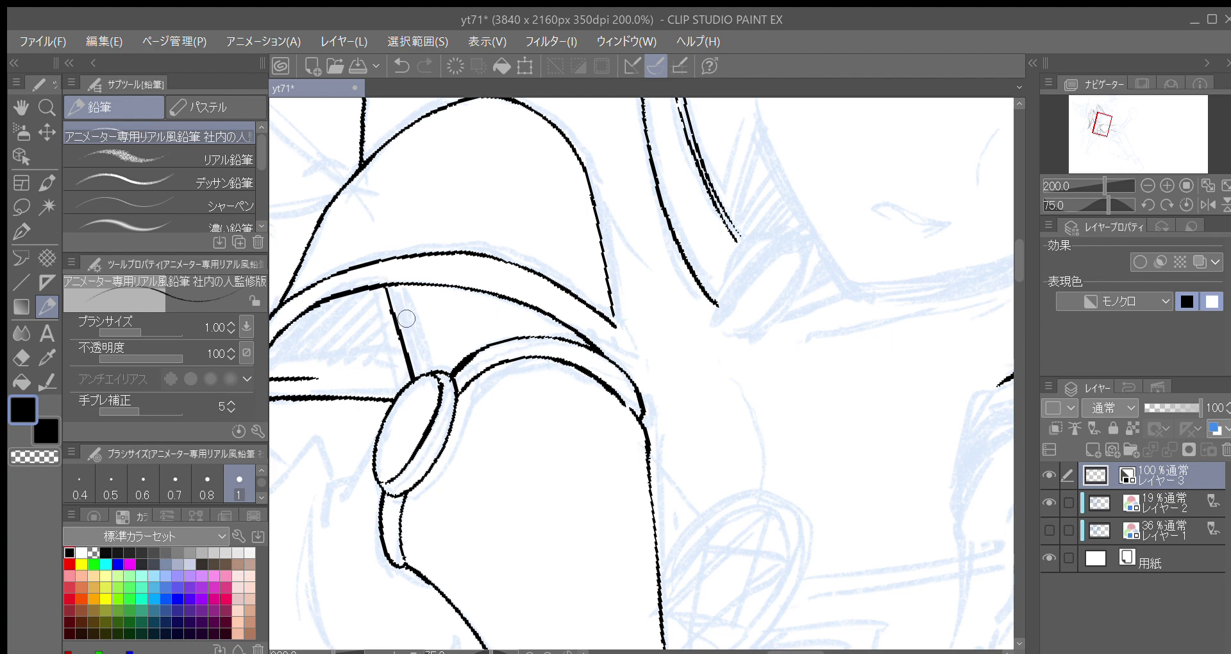
# Step: Extend the short inner line along the garment's diagonal edge up to the oval ornament
pyautogui.press('-')
pyautogui.press('-')
pyautogui.press('-')
pyautogui.moveTo(575, 493); pyautogui.dragTo(578, 221)
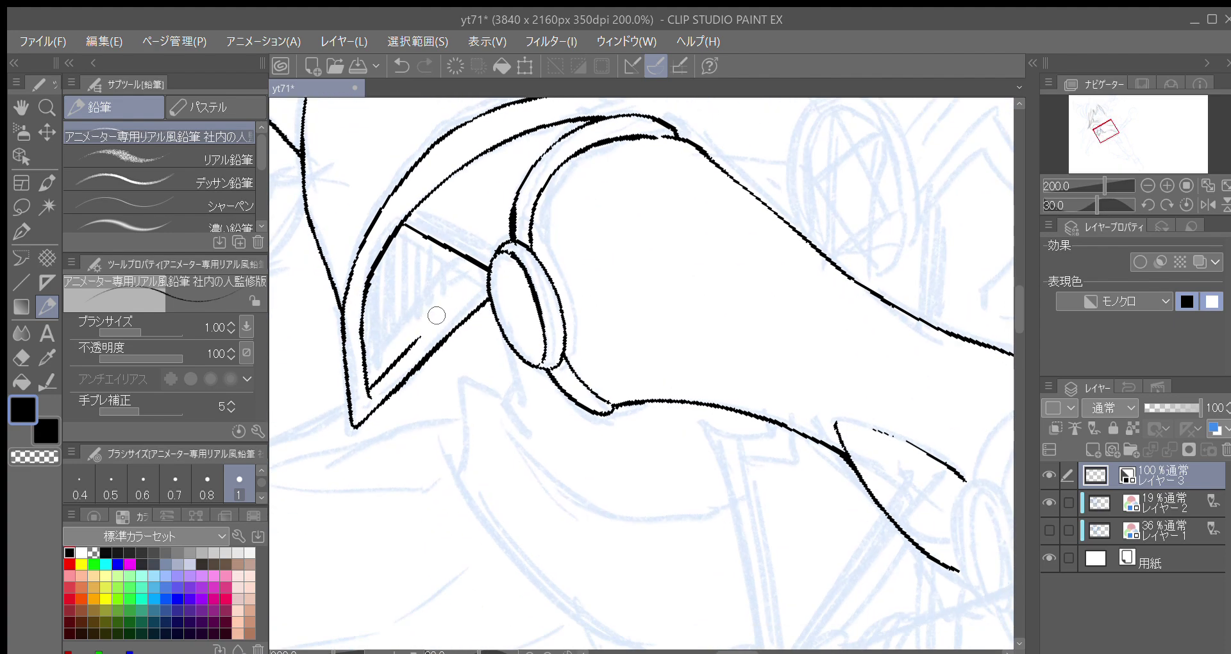
pyautogui.moveTo(418, 339); pyautogui.dragTo(475, 281)
pyautogui.moveTo(426, 331); pyautogui.dragTo(484, 272)
# Step: Ink a second line just inside the outer edge of the curved strip beside the neck, down to its end
pyautogui.moveTo(561, 199); pyautogui.dragTo(494, 372)
pyautogui.press('^')
pyautogui.press('^')
pyautogui.moveTo(615, 197)
pyautogui.mouseDown()
pyautogui.moveTo(512, 409)
pyautogui.moveTo(539, 453)
pyautogui.mouseUp()
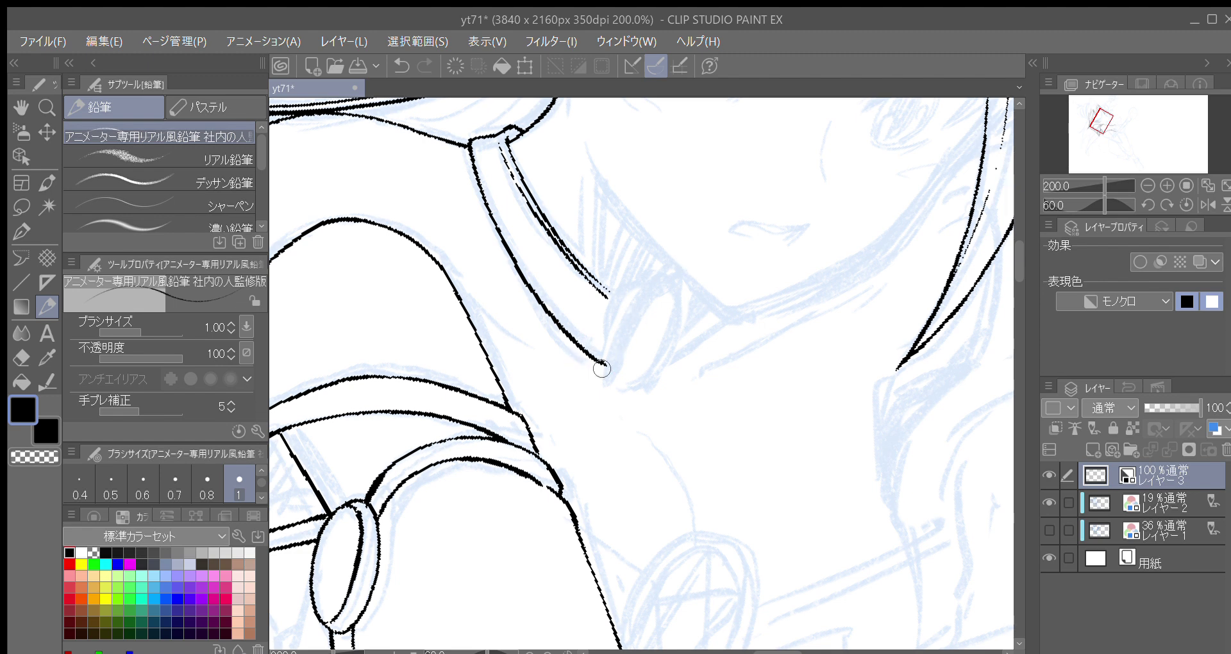
pyautogui.moveTo(557, 422)
pyautogui.mouseDown()
pyautogui.moveTo(536, 393)
pyautogui.moveTo(571, 385)
pyautogui.moveTo(563, 404)
pyautogui.mouseUp()
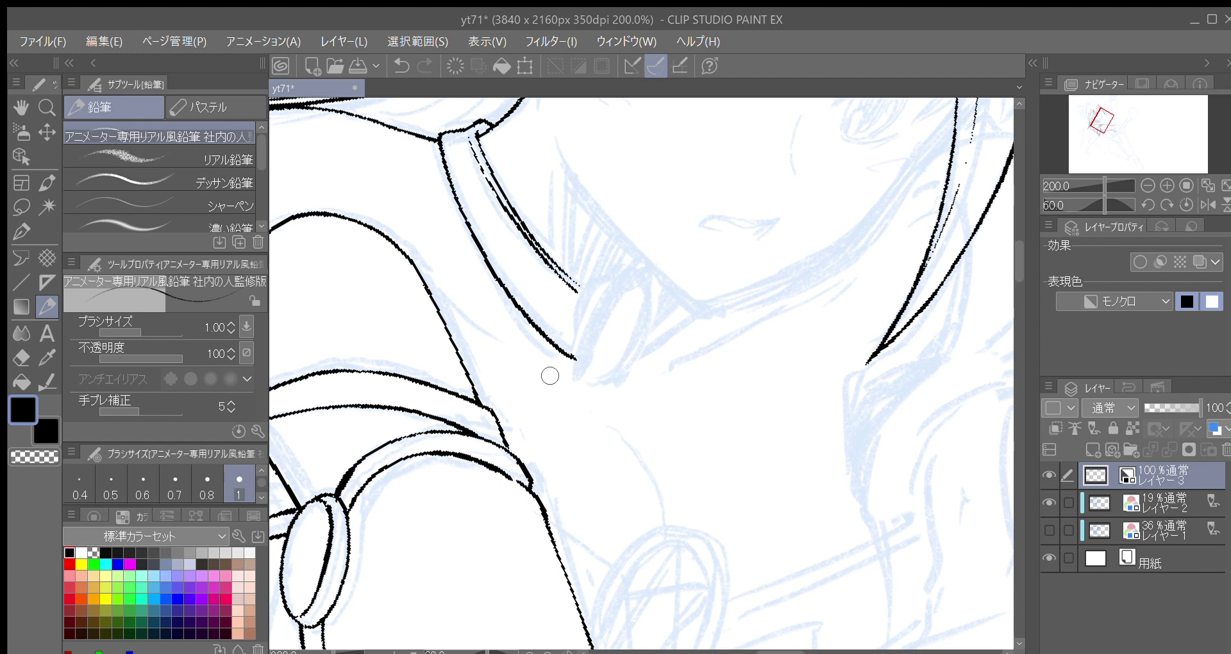
pyautogui.moveTo(596, 340); pyautogui.dragTo(594, 365)
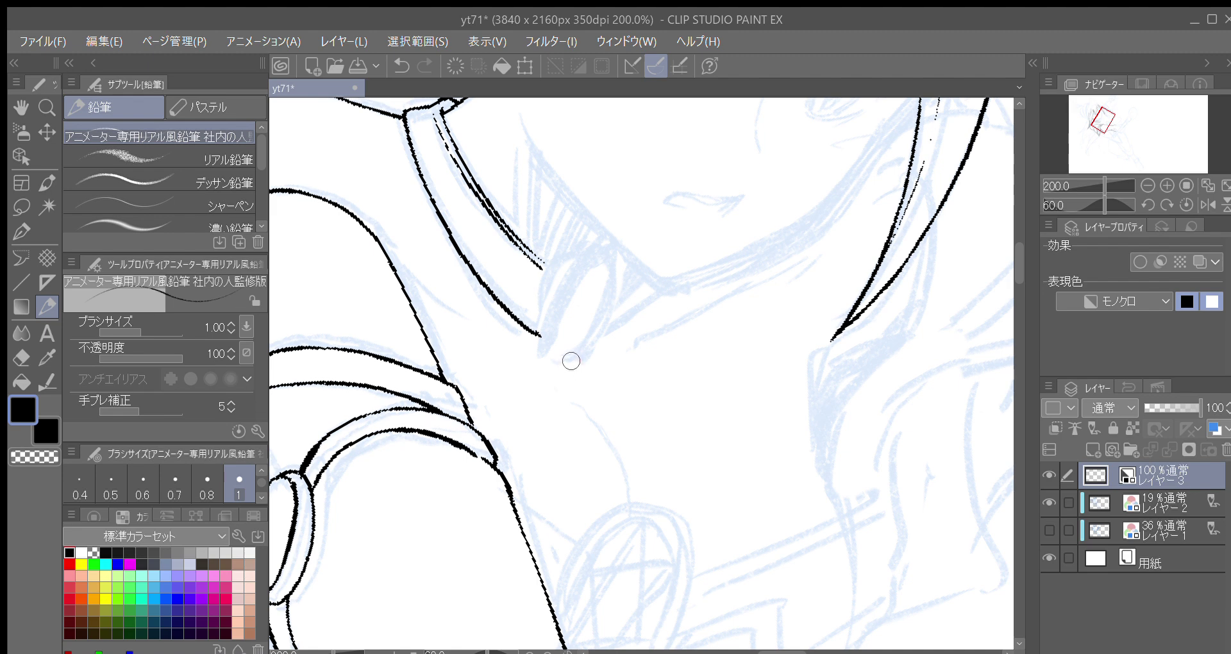
pyautogui.moveTo(587, 341)
pyautogui.mouseDown()
pyautogui.moveTo(595, 377)
pyautogui.moveTo(564, 366)
pyautogui.mouseUp()
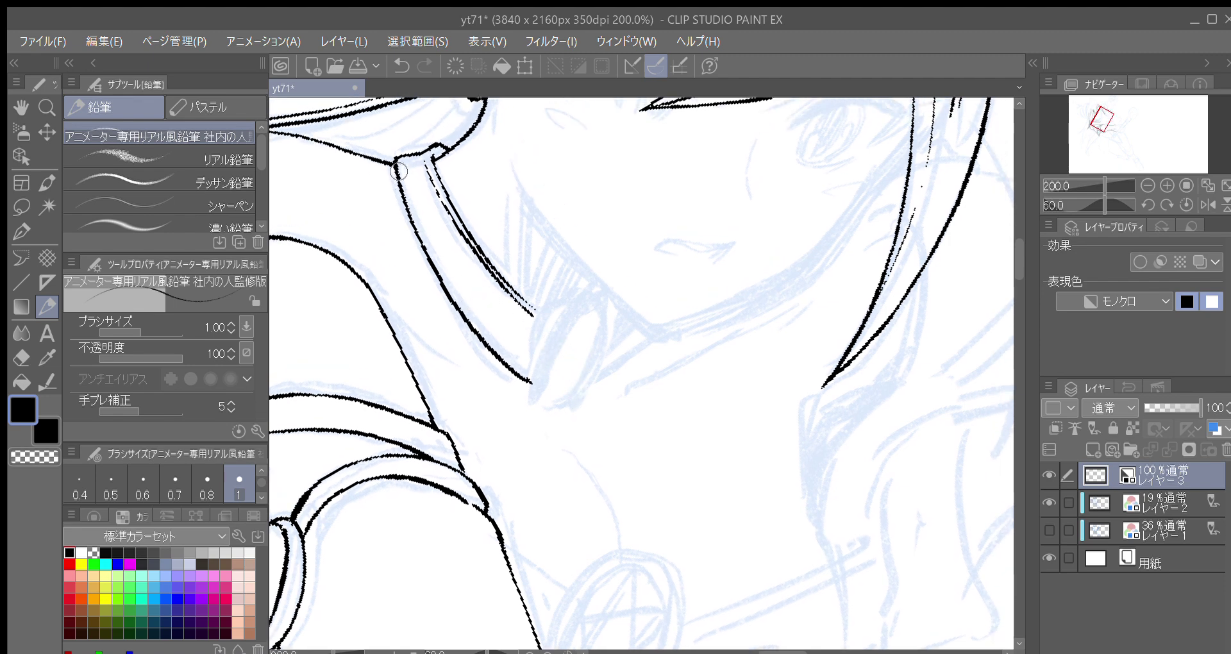
pyautogui.moveTo(402, 173); pyautogui.dragTo(449, 289)
pyautogui.hotkey('ctrl', 'z')
pyautogui.moveTo(401, 172)
pyautogui.mouseDown()
pyautogui.moveTo(465, 311)
pyautogui.moveTo(539, 379)
pyautogui.mouseUp()
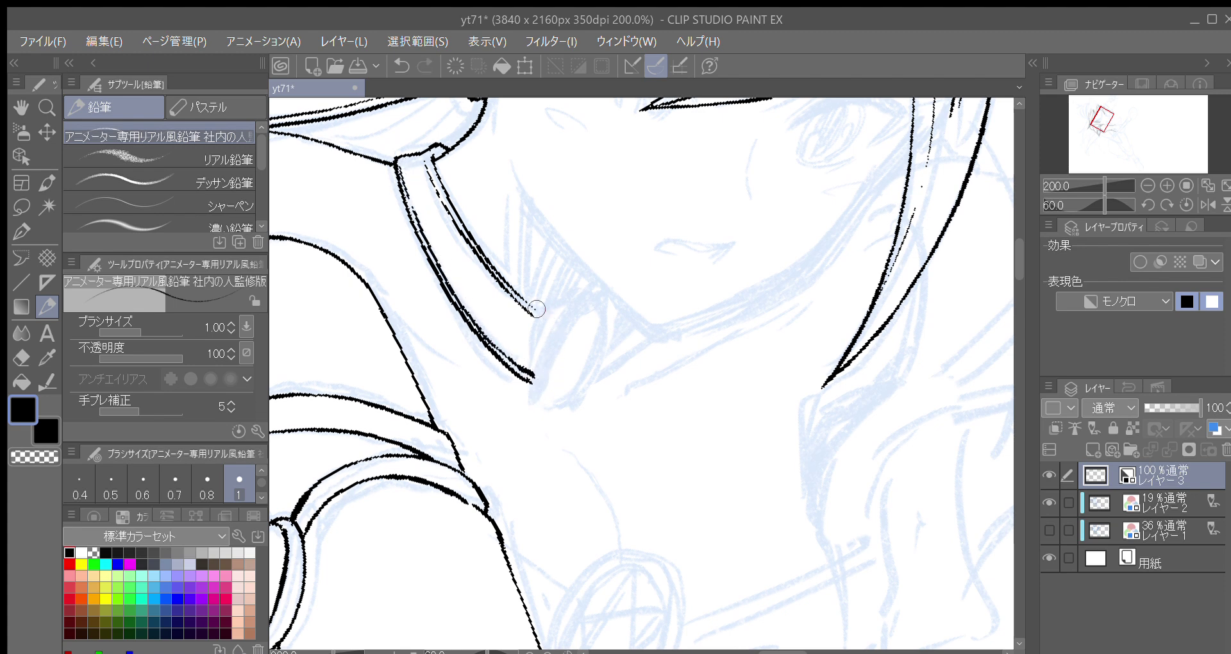
# Step: Extend the choker band's inner and outer edge lines toward the front of the neck
pyautogui.moveTo(542, 316); pyautogui.dragTo(547, 318)
pyautogui.moveTo(527, 380); pyautogui.dragTo(538, 387)
# Step: Ink the oval ornament at the choker's front and the band's short edge lines on its far side
pyautogui.press('-')
pyautogui.moveTo(551, 427)
pyautogui.mouseDown()
pyautogui.moveTo(536, 378)
pyautogui.moveTo(565, 326)
pyautogui.moveTo(537, 379)
pyautogui.moveTo(553, 423)
pyautogui.mouseUp()
pyautogui.hotkey('ctrl', 'z')
pyautogui.moveTo(539, 346)
pyautogui.mouseDown()
pyautogui.moveTo(551, 330)
pyautogui.moveTo(587, 341)
pyautogui.moveTo(542, 346)
pyautogui.moveTo(549, 329)
pyautogui.moveTo(539, 354)
pyautogui.moveTo(554, 327)
pyautogui.moveTo(580, 331)
pyautogui.moveTo(595, 370)
pyautogui.mouseUp()
pyautogui.hotkey('ctrl', 'z')
pyautogui.moveTo(541, 407)
pyautogui.mouseDown()
pyautogui.moveTo(564, 429)
pyautogui.moveTo(585, 425)
pyautogui.moveTo(596, 373)
pyautogui.moveTo(587, 420)
pyautogui.moveTo(640, 335)
pyautogui.mouseUp()
pyautogui.moveTo(608, 385); pyautogui.dragTo(643, 332)
pyautogui.hotkey('ctrl', 'z')
pyautogui.moveTo(599, 396)
pyautogui.mouseDown()
pyautogui.moveTo(643, 333)
pyautogui.moveTo(611, 319)
pyautogui.moveTo(621, 315)
pyautogui.mouseUp()
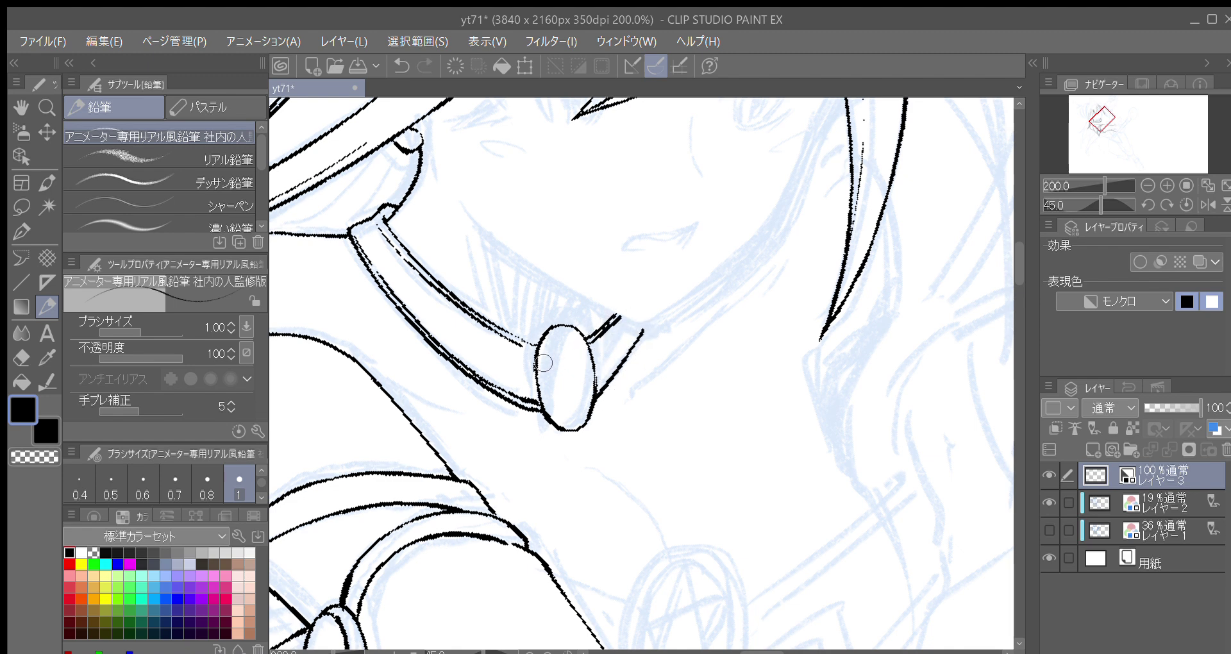
# Step: Ink a second curved outline around the side and lower end of the choker's oval ornament
pyautogui.moveTo(540, 357)
pyautogui.mouseDown()
pyautogui.moveTo(552, 414)
pyautogui.moveTo(569, 422)
pyautogui.mouseUp()
pyautogui.hotkey('ctrl', 'z')
pyautogui.moveTo(545, 345)
pyautogui.mouseDown()
pyautogui.moveTo(558, 424)
pyautogui.moveTo(597, 401)
pyautogui.moveTo(591, 350)
pyautogui.moveTo(558, 324)
pyautogui.moveTo(609, 421)
pyautogui.moveTo(635, 286)
pyautogui.moveTo(664, 404)
pyautogui.moveTo(653, 481)
pyautogui.mouseUp()
pyautogui.moveTo(651, 372)
pyautogui.mouseDown()
pyautogui.moveTo(649, 335)
pyautogui.moveTo(636, 344)
pyautogui.mouseUp()
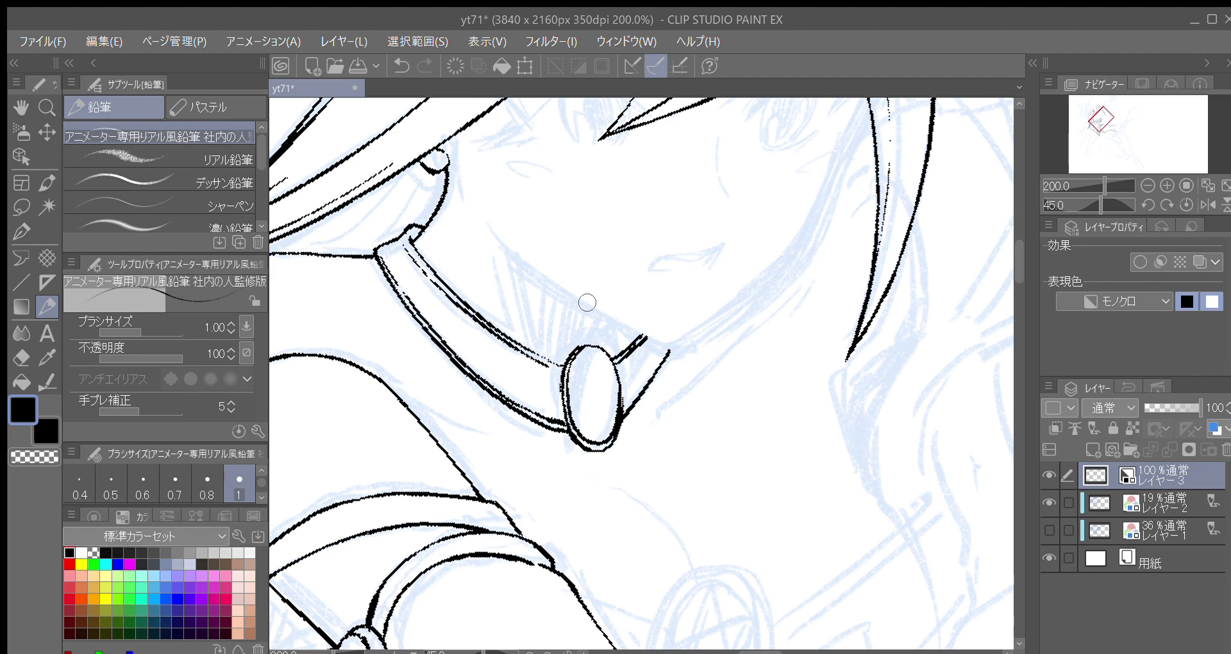
# Step: Ink the curved jawline from the chin above the choker's far end back along the near cheek
pyautogui.moveTo(676, 380); pyautogui.dragTo(615, 424)
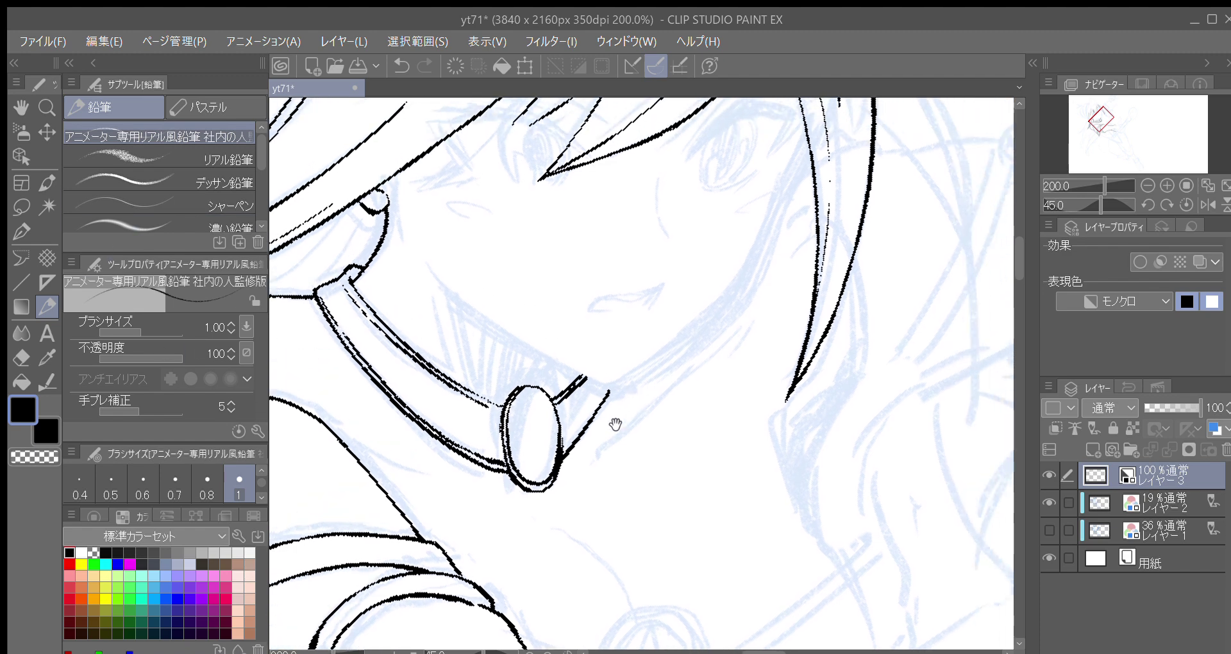
pyautogui.press('^')
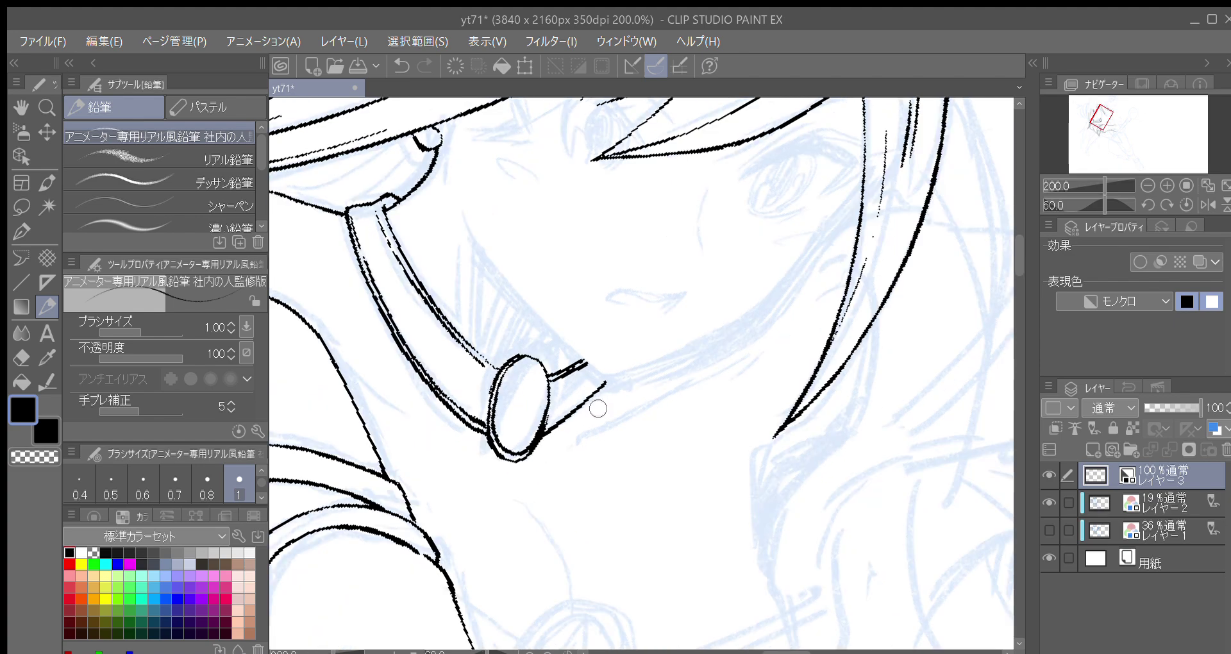
pyautogui.press('^')
pyautogui.moveTo(574, 342); pyautogui.dragTo(566, 378)
pyautogui.press('^')
pyautogui.press('^')
pyautogui.press('^')
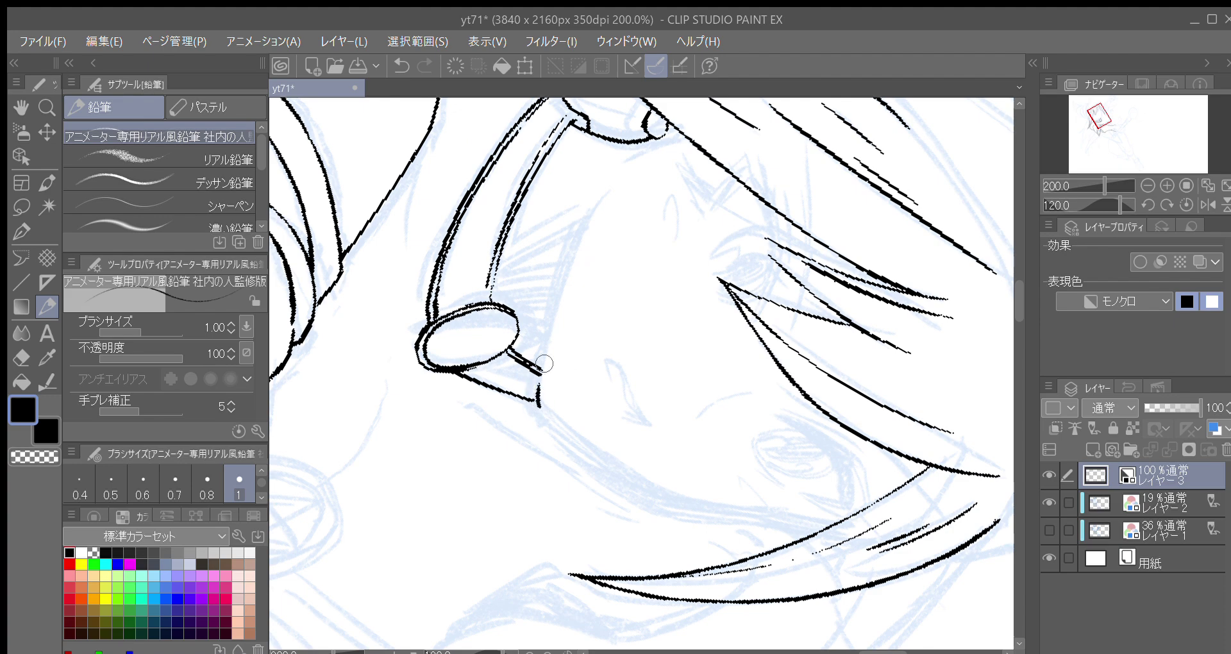
pyautogui.press('^')
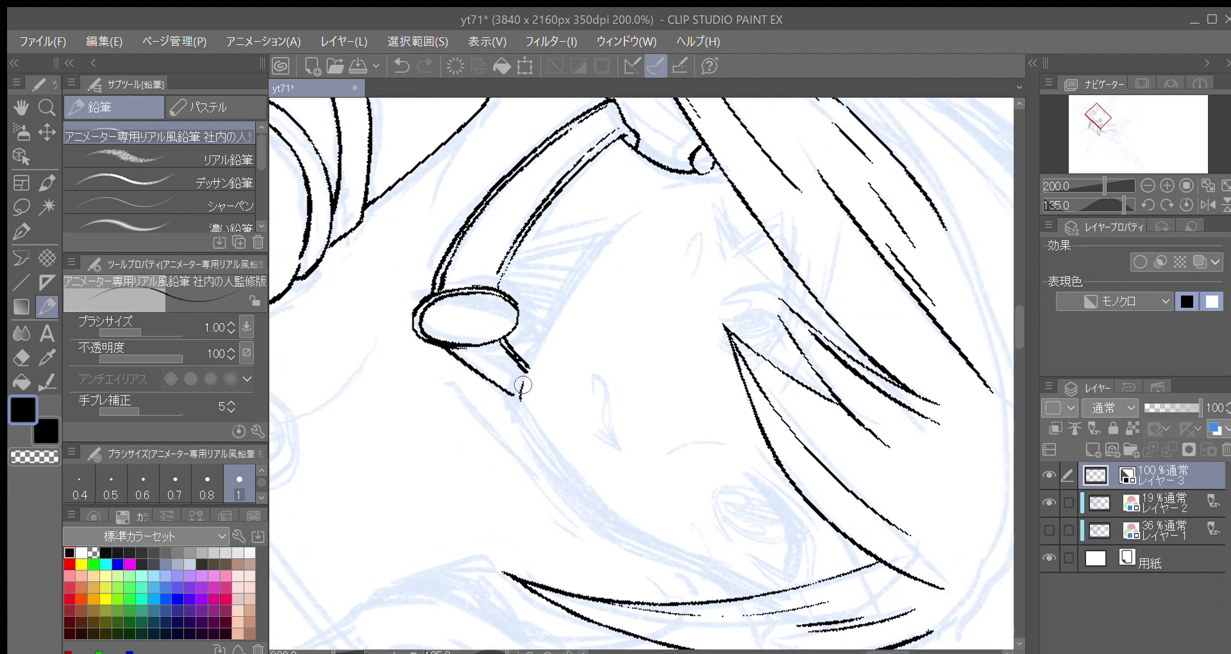
pyautogui.moveTo(520, 400)
pyautogui.mouseDown()
pyautogui.moveTo(550, 317)
pyautogui.moveTo(628, 222)
pyautogui.mouseUp()
pyautogui.moveTo(560, 307); pyautogui.dragTo(640, 213)
# Step: Ink a short line under the chin beside the choker's double edge line
pyautogui.press('-')
pyautogui.press('-')
pyautogui.press('-')
pyautogui.press('-')
pyautogui.press('-')
pyautogui.press('-')
pyautogui.press('-')
pyautogui.press('-')
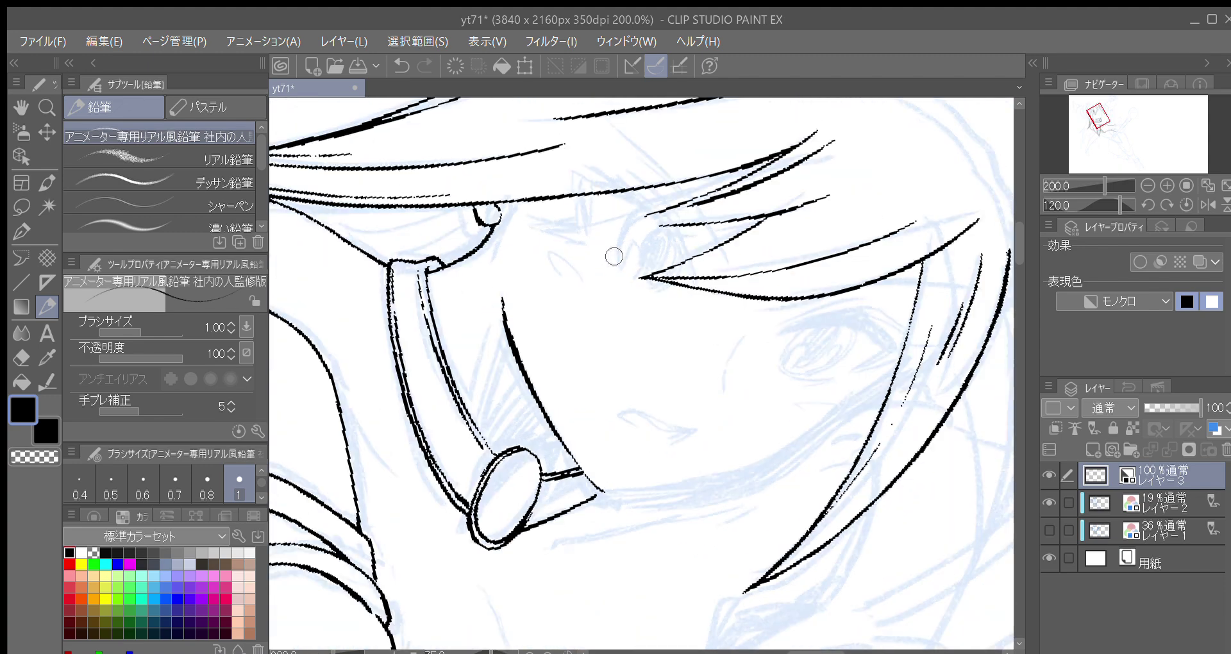
pyautogui.moveTo(606, 431)
pyautogui.mouseDown()
pyautogui.moveTo(613, 451)
pyautogui.moveTo(657, 434)
pyautogui.moveTo(623, 416)
pyautogui.mouseUp()
pyautogui.moveTo(595, 361); pyautogui.dragTo(597, 368)
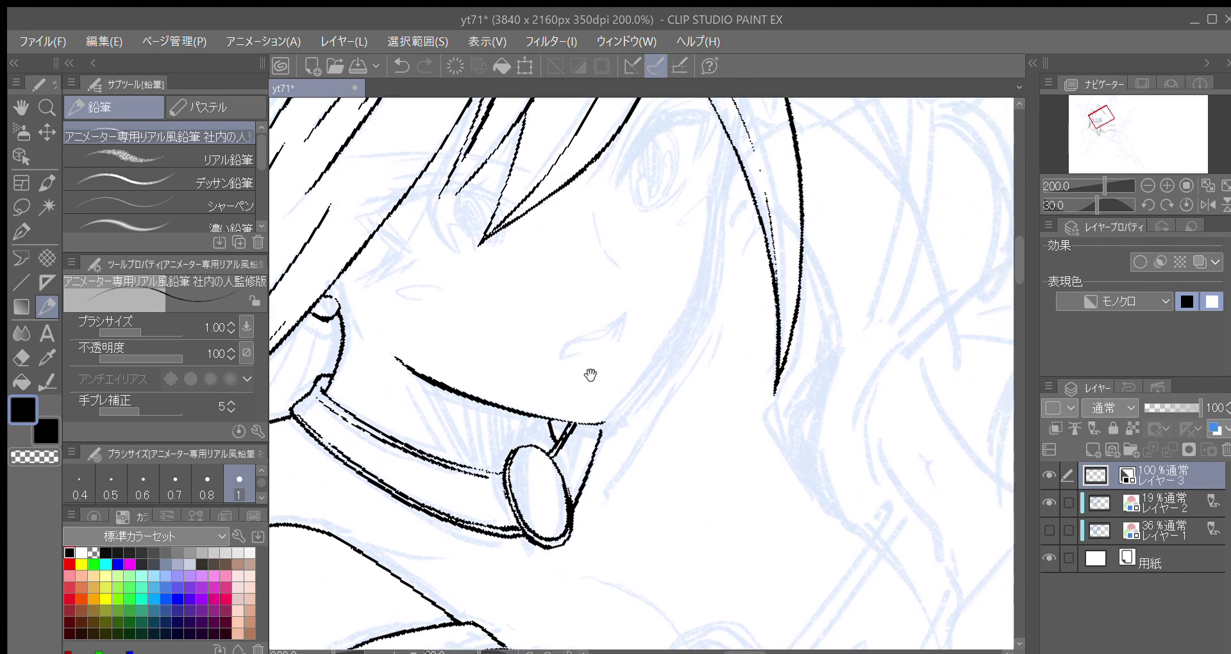
pyautogui.press('-')
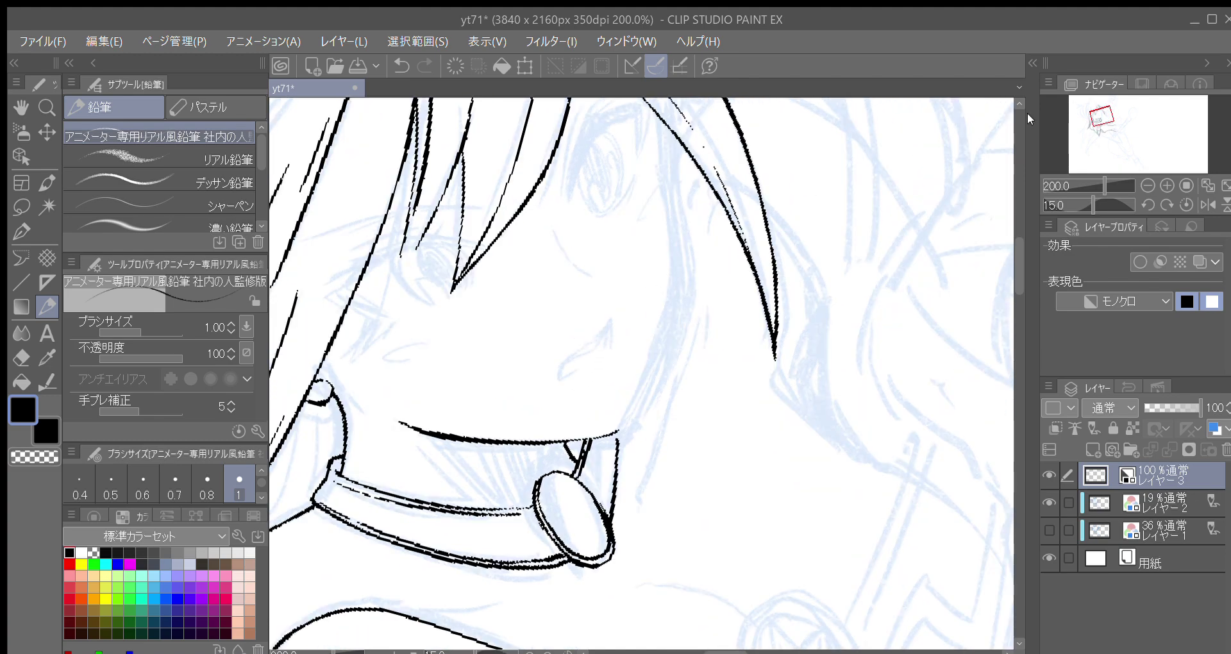
# Step: Mirror the canvas view and ink the far side of the face from the side hair down past the eye
pyautogui.click(1206, 205)
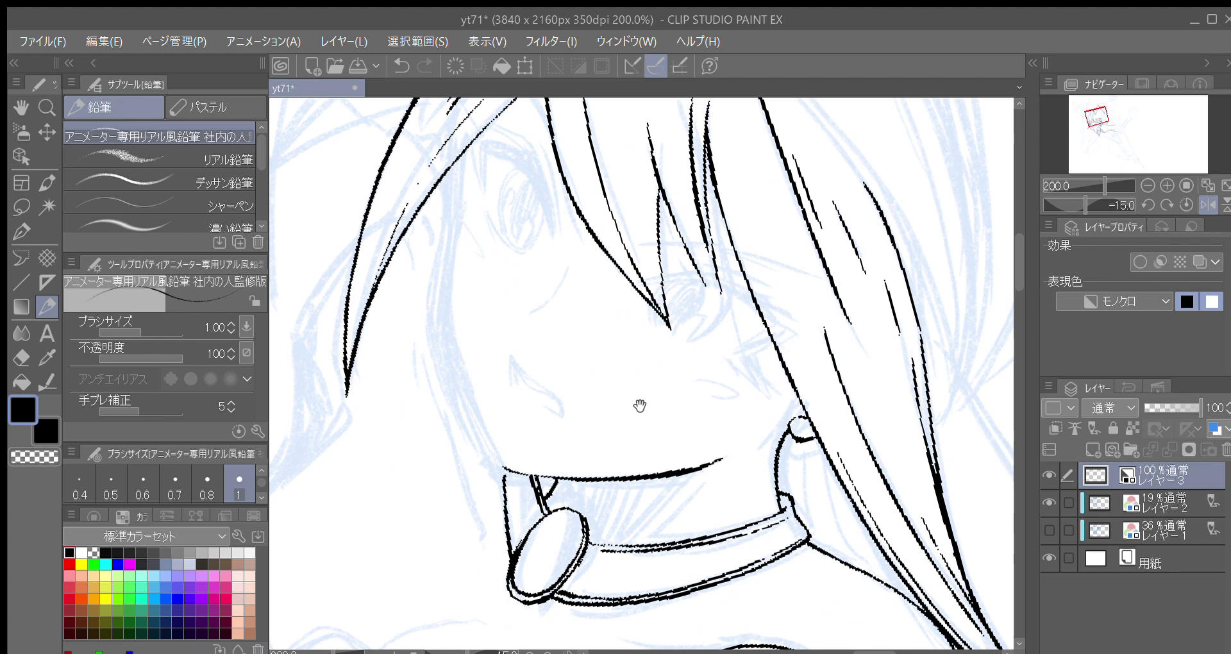
pyautogui.moveTo(687, 325); pyautogui.dragTo(642, 376)
pyautogui.press('-')
pyautogui.moveTo(539, 384); pyautogui.dragTo(568, 333)
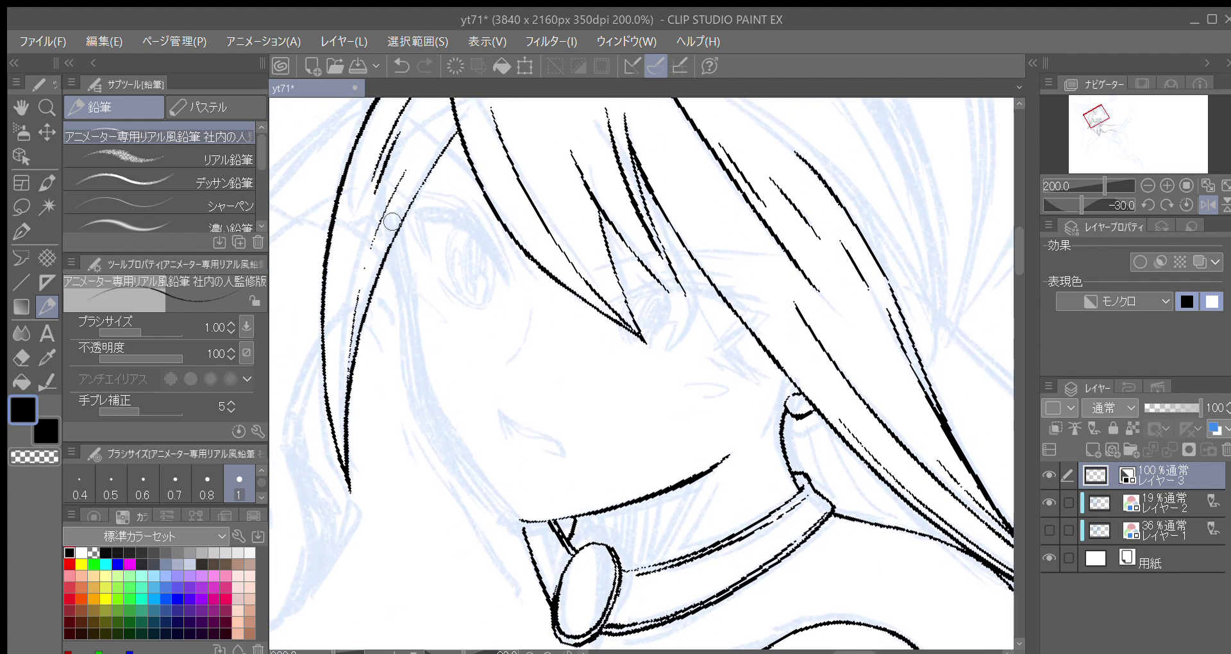
pyautogui.moveTo(408, 211); pyautogui.dragTo(416, 276)
pyautogui.hotkey('ctrl', 'z')
pyautogui.moveTo(403, 228); pyautogui.dragTo(428, 387)
pyautogui.moveTo(424, 347)
pyautogui.mouseDown()
pyautogui.moveTo(440, 415)
pyautogui.moveTo(417, 348)
pyautogui.mouseUp()
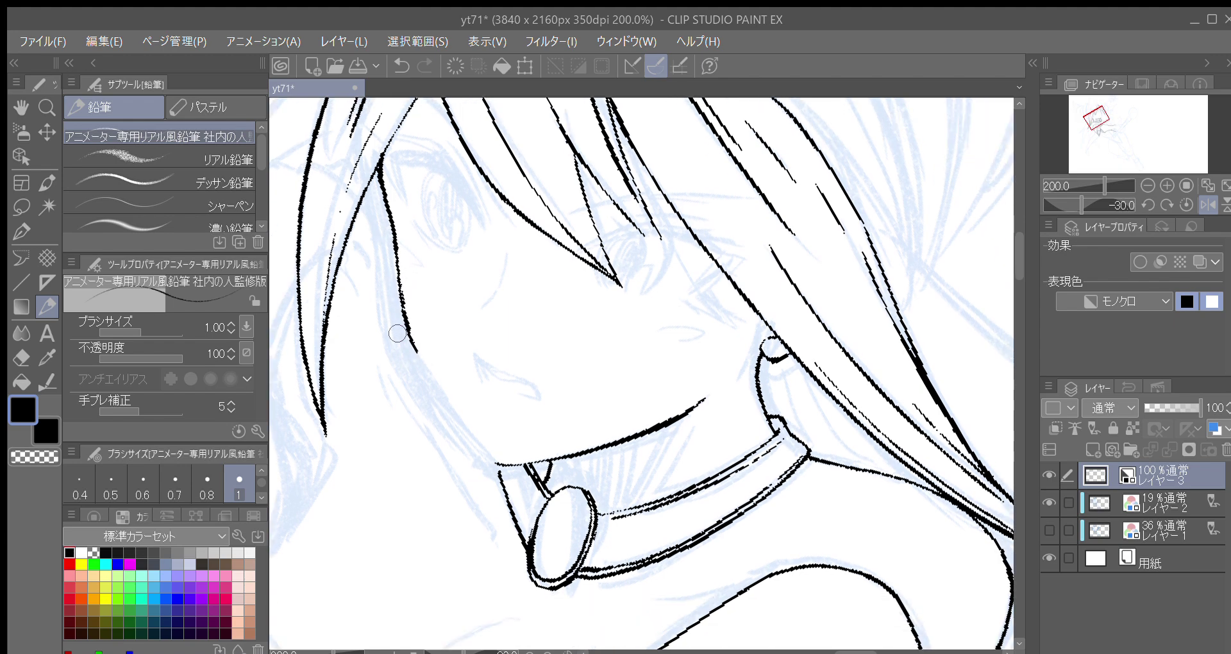
# Step: Continue the far cheek contour down to the chin so that it joins the jawline
pyautogui.press('^')
pyautogui.moveTo(428, 272); pyautogui.dragTo(473, 418)
pyautogui.hotkey('ctrl', 'z')
pyautogui.moveTo(428, 271); pyautogui.dragTo(478, 425)
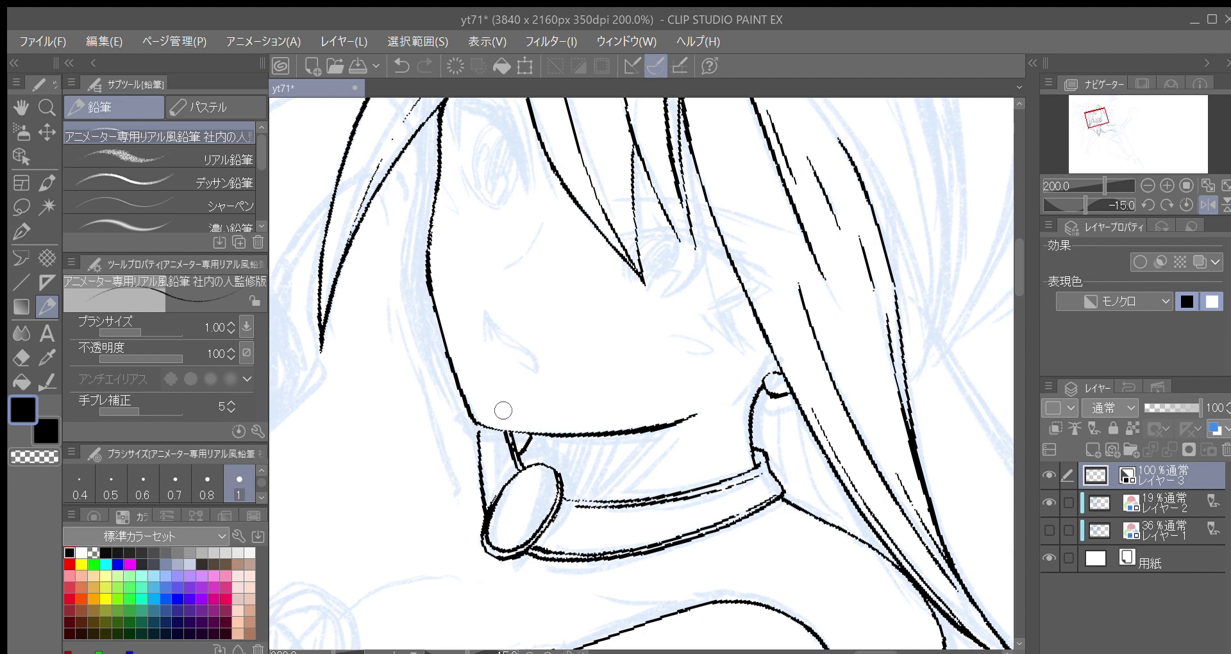
# Step: Fill the small gap under the chin beside the choker with black strokes
pyautogui.press('-')
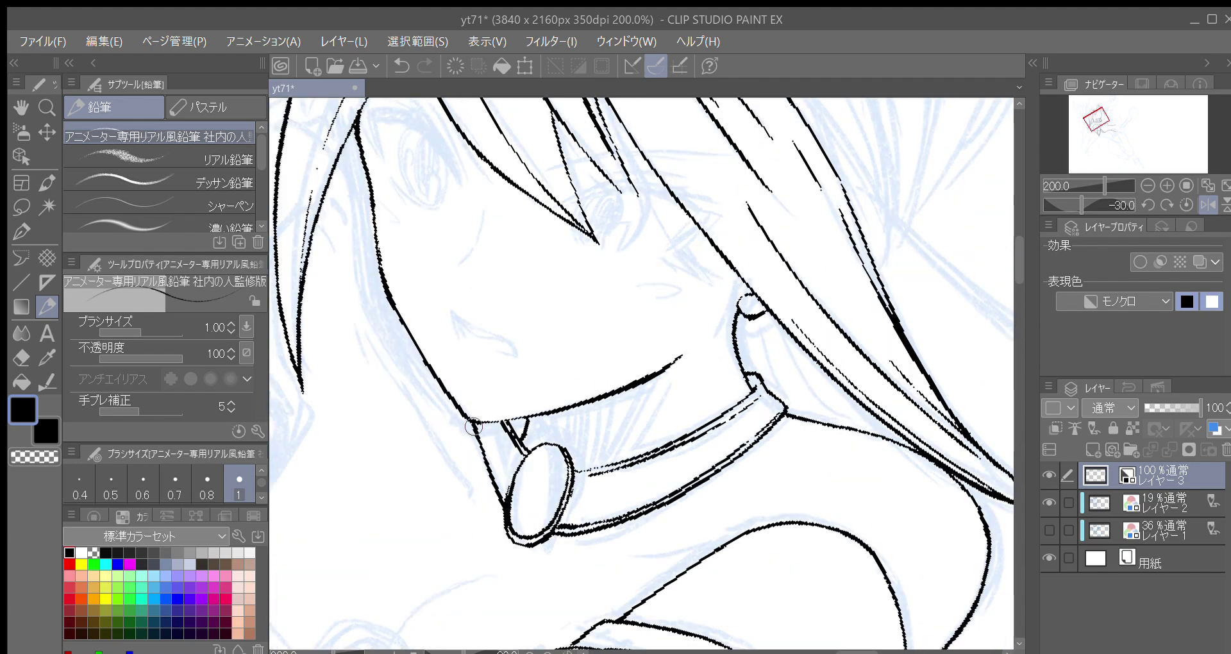
pyautogui.moveTo(521, 291); pyautogui.dragTo(495, 216)
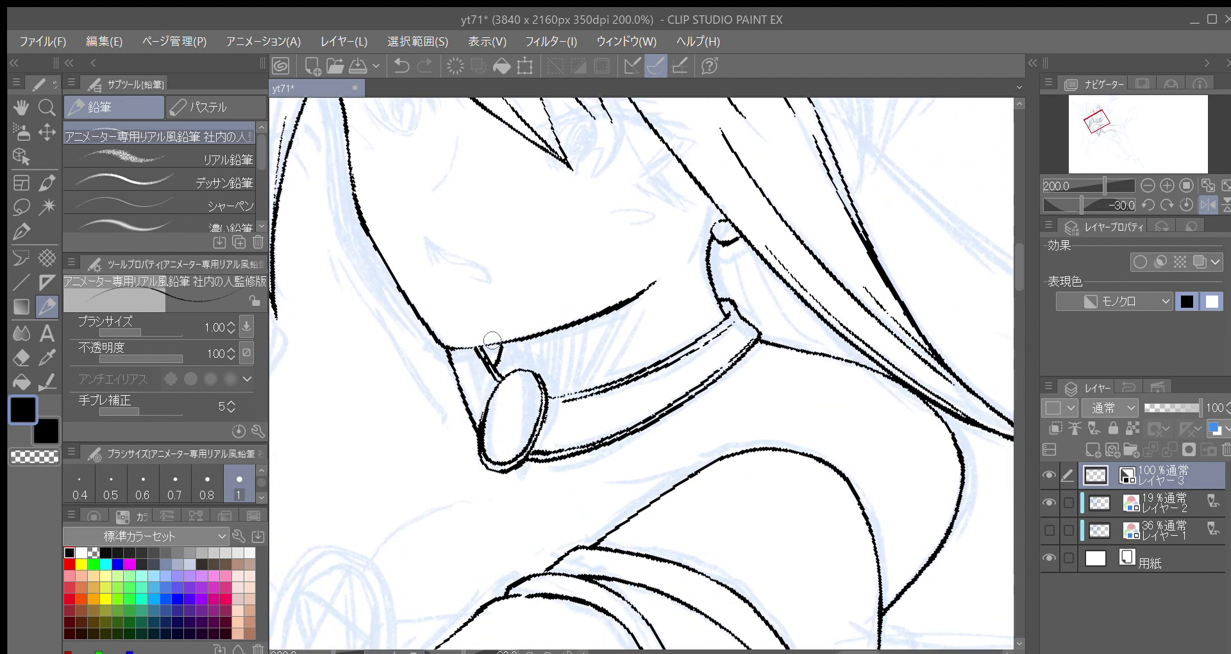
pyautogui.press('-')
pyautogui.moveTo(499, 393); pyautogui.dragTo(484, 365)
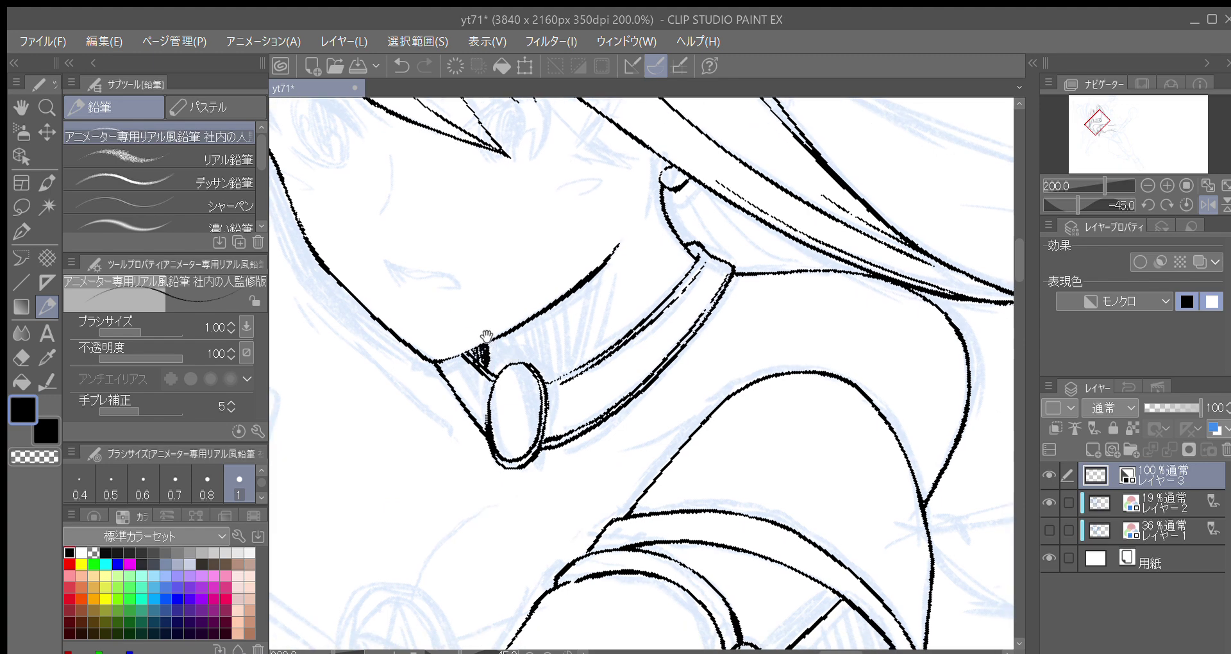
# Step: Ink a second line just inside the choker's outer edge between the chin and the oval ornament
pyautogui.press('^')
pyautogui.press('^')
pyautogui.press('^')
pyautogui.moveTo(530, 251)
pyautogui.mouseDown()
pyautogui.moveTo(481, 372)
pyautogui.moveTo(424, 421)
pyautogui.mouseUp()
pyautogui.press('^')
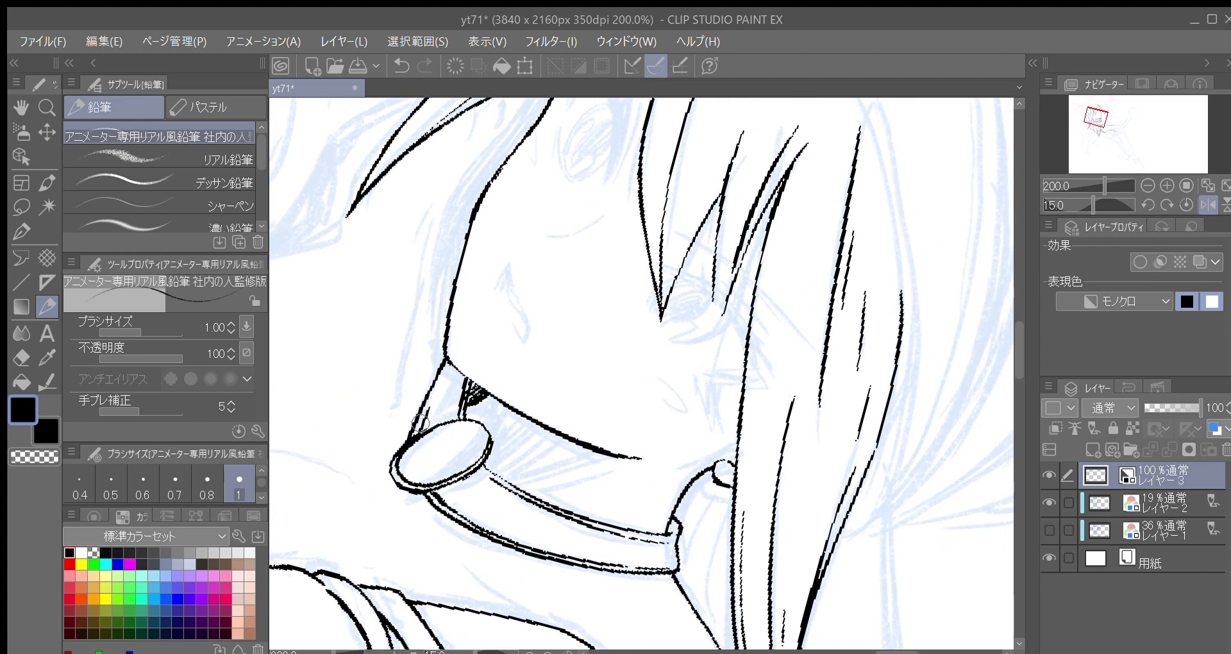
pyautogui.hotkey('ctrl', 'z')
pyautogui.moveTo(417, 433)
pyautogui.mouseDown()
pyautogui.moveTo(447, 366)
pyautogui.moveTo(496, 506)
pyautogui.mouseUp()
# Step: Ink a short slanted line behind the far cheek contour at eye level, beneath the side hair
pyautogui.press('-')
pyautogui.press('-')
pyautogui.press('-')
pyautogui.press('-')
pyautogui.press('^')
pyautogui.moveTo(414, 305)
pyautogui.mouseDown()
pyautogui.moveTo(398, 340)
pyautogui.moveTo(428, 401)
pyautogui.mouseUp()
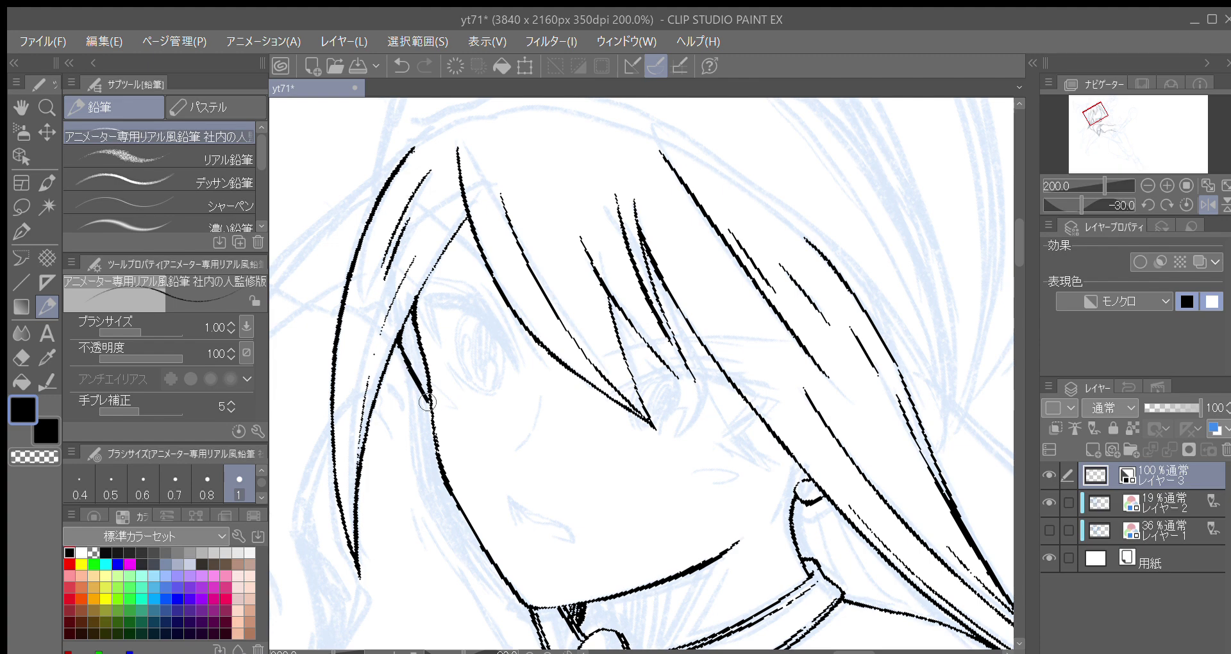
pyautogui.moveTo(539, 336)
pyautogui.mouseDown()
pyautogui.moveTo(605, 250)
pyautogui.moveTo(591, 368)
pyautogui.mouseUp()
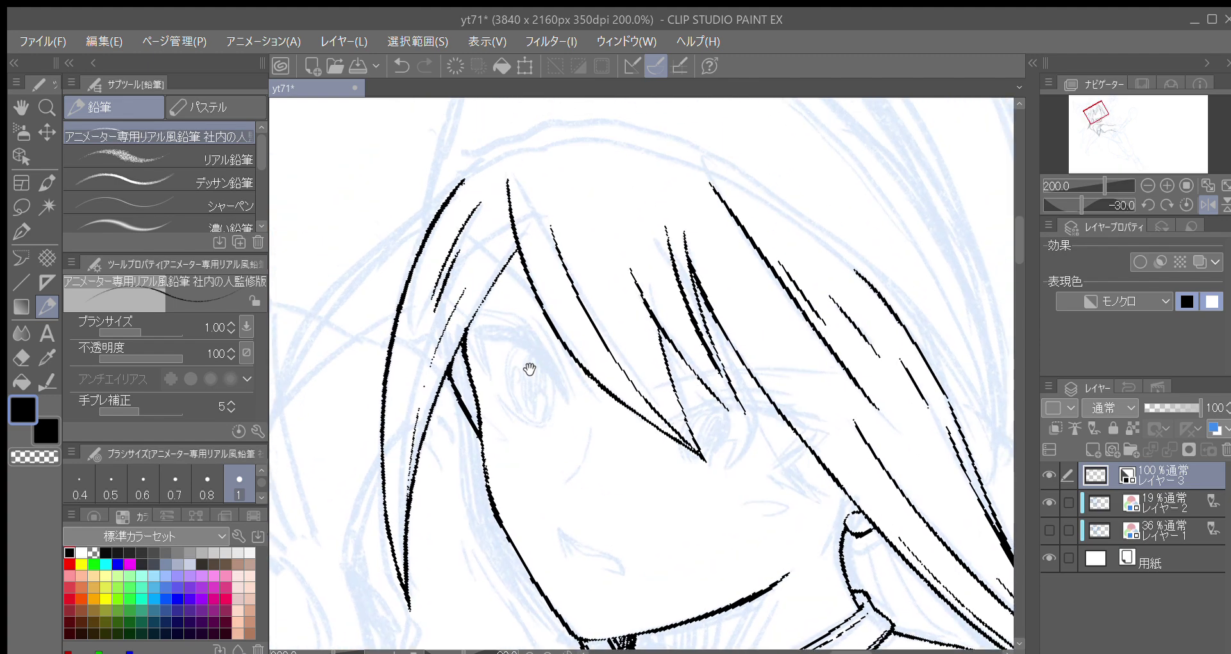
# Step: Ink the long curved inner edge of the hair lock behind the side hair, plus a line within it
pyautogui.press('-')
pyautogui.moveTo(496, 358); pyautogui.dragTo(591, 190)
pyautogui.moveTo(484, 292); pyautogui.dragTo(545, 267)
pyautogui.press('-')
pyautogui.moveTo(497, 217)
pyautogui.mouseDown()
pyautogui.moveTo(454, 328)
pyautogui.moveTo(444, 449)
pyautogui.mouseUp()
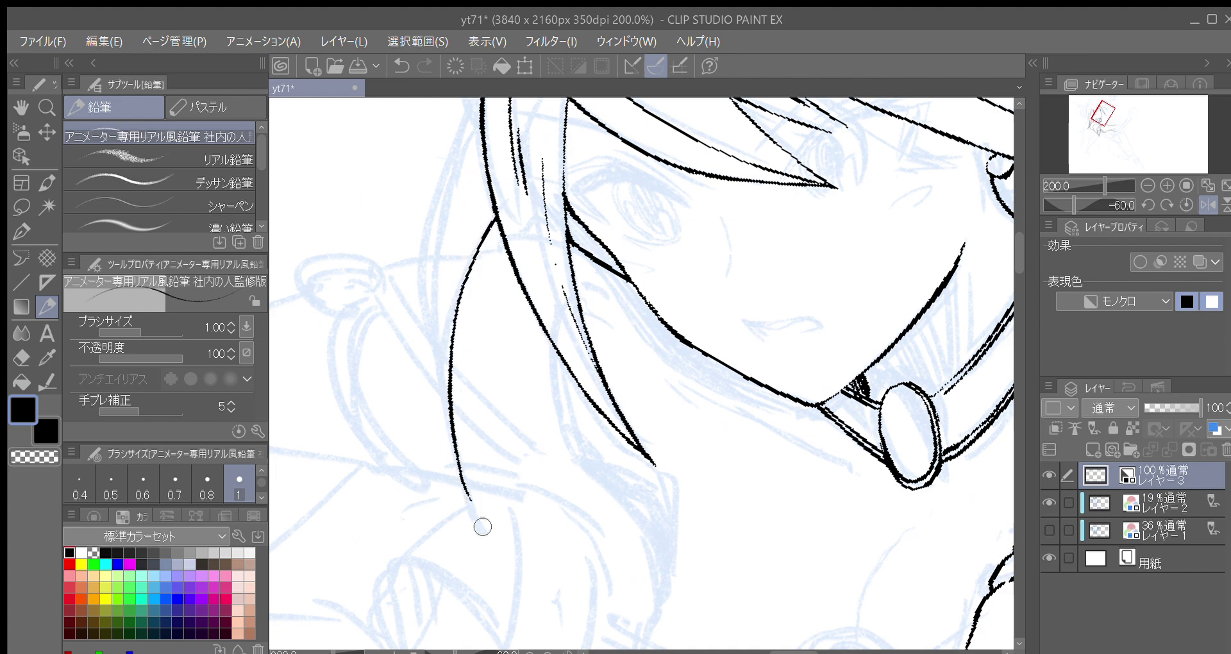
pyautogui.press('^')
pyautogui.moveTo(418, 541)
pyautogui.mouseDown()
pyautogui.moveTo(414, 504)
pyautogui.moveTo(472, 310)
pyautogui.mouseUp()
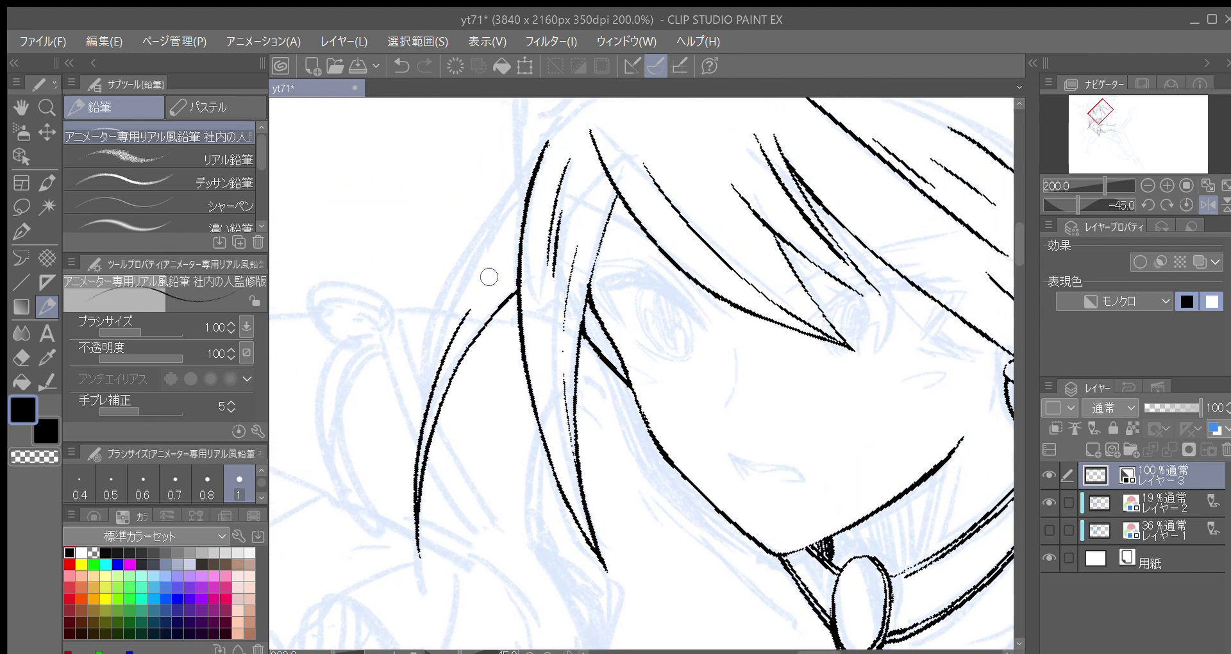
# Step: Ink the outer contour of the rear hair lock from its tip up toward the head
pyautogui.moveTo(417, 540)
pyautogui.mouseDown()
pyautogui.moveTo(421, 368)
pyautogui.moveTo(461, 263)
pyautogui.mouseUp()
pyautogui.hotkey('ctrl', 'z')
pyautogui.moveTo(414, 526)
pyautogui.mouseDown()
pyautogui.moveTo(421, 351)
pyautogui.moveTo(436, 305)
pyautogui.moveTo(554, 132)
pyautogui.mouseUp()
pyautogui.hotkey('ctrl', 'z')
pyautogui.moveTo(436, 306); pyautogui.dragTo(532, 166)
# Step: Ink a short curve joining the side hair to the slanted line behind the far cheek
pyautogui.moveTo(654, 385)
pyautogui.mouseDown()
pyautogui.moveTo(584, 283)
pyautogui.moveTo(557, 186)
pyautogui.mouseUp()
pyautogui.moveTo(556, 270); pyautogui.dragTo(549, 257)
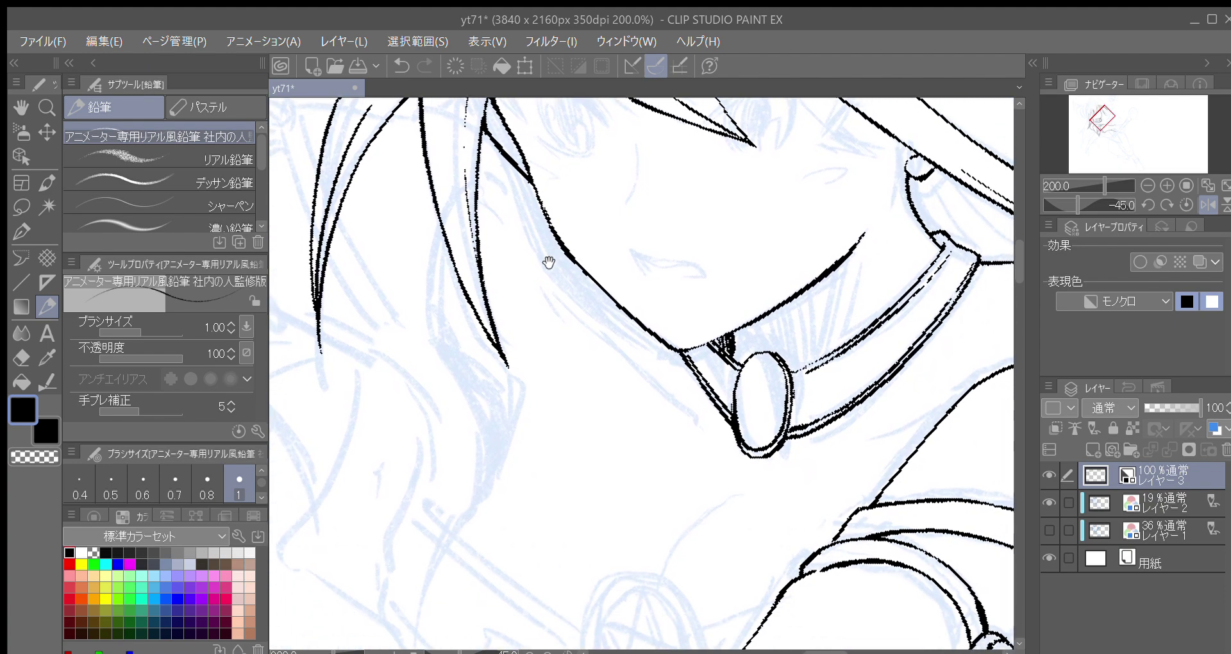
pyautogui.moveTo(514, 209); pyautogui.dragTo(531, 304)
pyautogui.moveTo(516, 239)
pyautogui.mouseDown()
pyautogui.moveTo(490, 269)
pyautogui.moveTo(503, 247)
pyautogui.mouseUp()
# Step: Ink a curved hair line from behind the side lock down past its tip
pyautogui.moveTo(476, 298)
pyautogui.mouseDown()
pyautogui.moveTo(501, 217)
pyautogui.moveTo(473, 260)
pyautogui.moveTo(472, 300)
pyautogui.mouseUp()
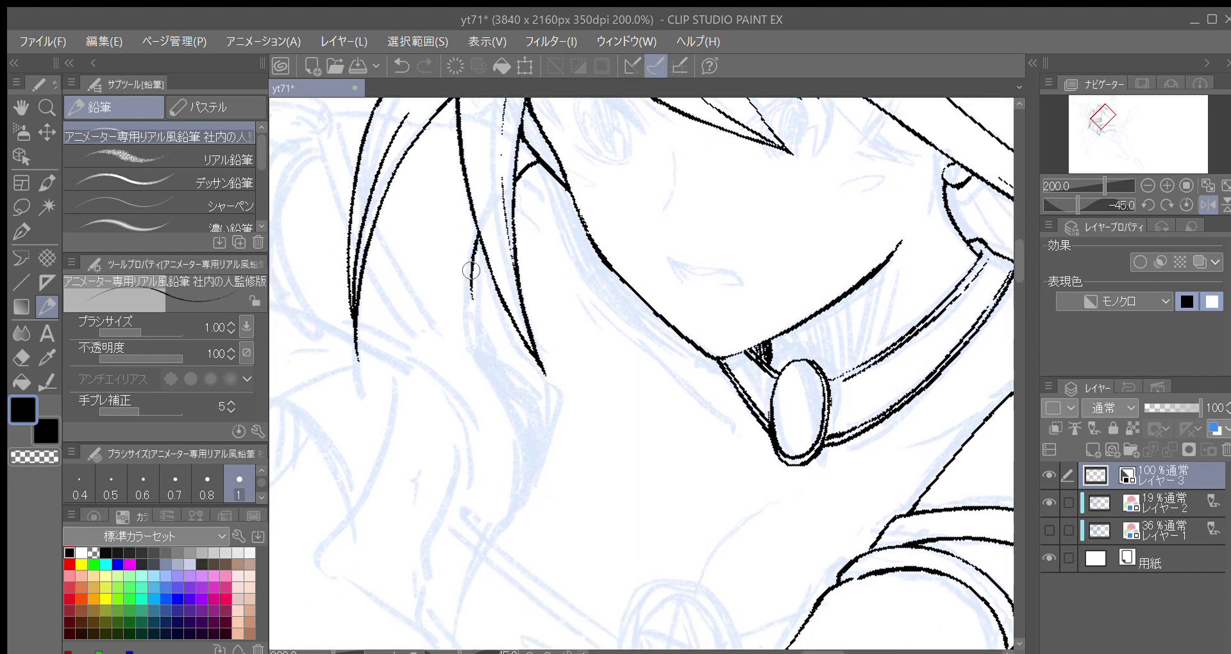
pyautogui.moveTo(474, 233); pyautogui.dragTo(479, 343)
pyautogui.moveTo(471, 300)
pyautogui.mouseDown()
pyautogui.moveTo(503, 378)
pyautogui.moveTo(483, 353)
pyautogui.mouseUp()
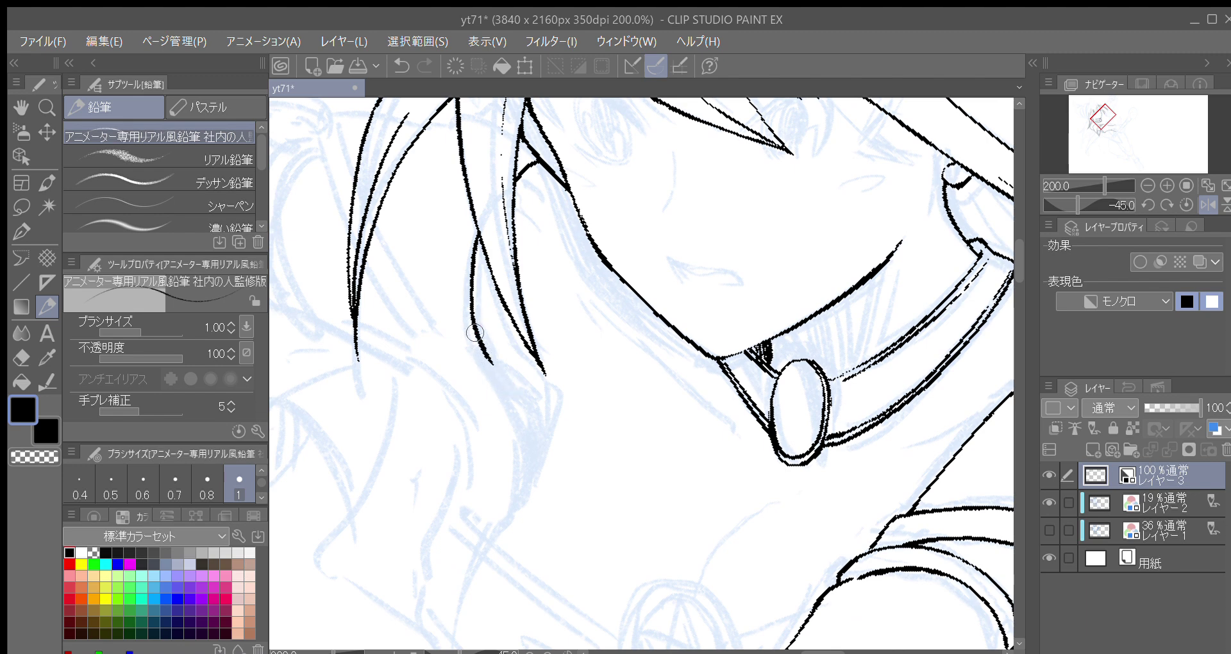
pyautogui.moveTo(471, 314)
pyautogui.mouseDown()
pyautogui.moveTo(479, 349)
pyautogui.moveTo(530, 404)
pyautogui.mouseUp()
pyautogui.moveTo(492, 361); pyautogui.dragTo(543, 437)
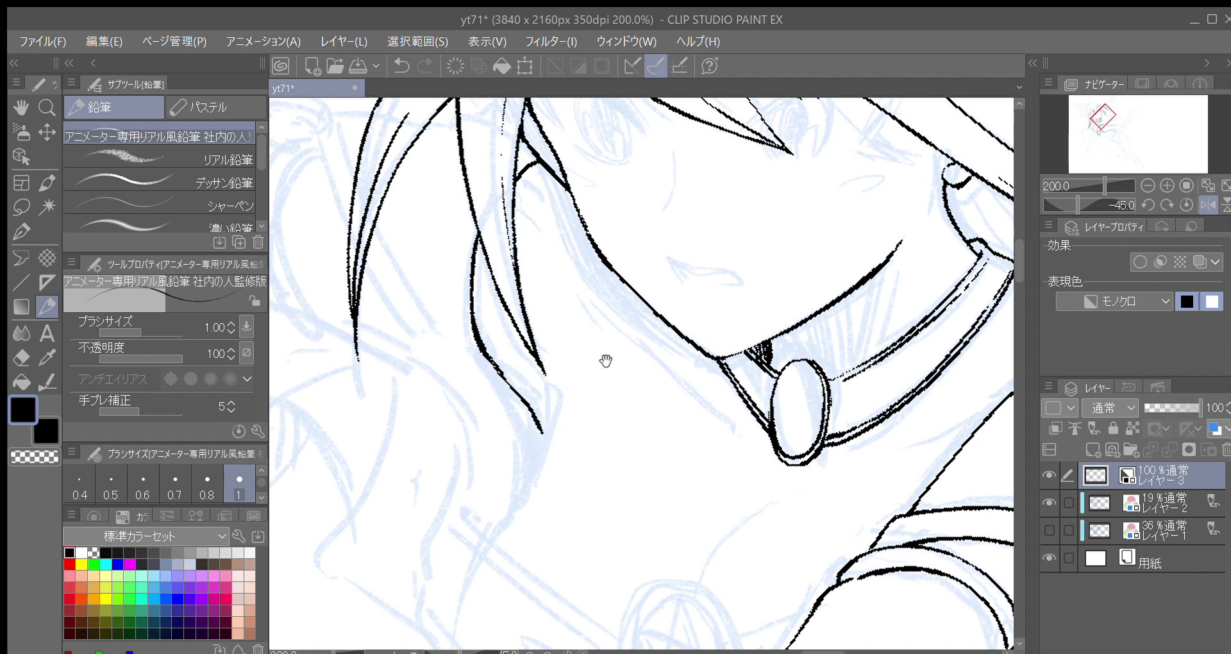
# Step: Ink a curve from the side lock's tip round to the lower end of the hair line behind it
pyautogui.moveTo(583, 362); pyautogui.dragTo(570, 288)
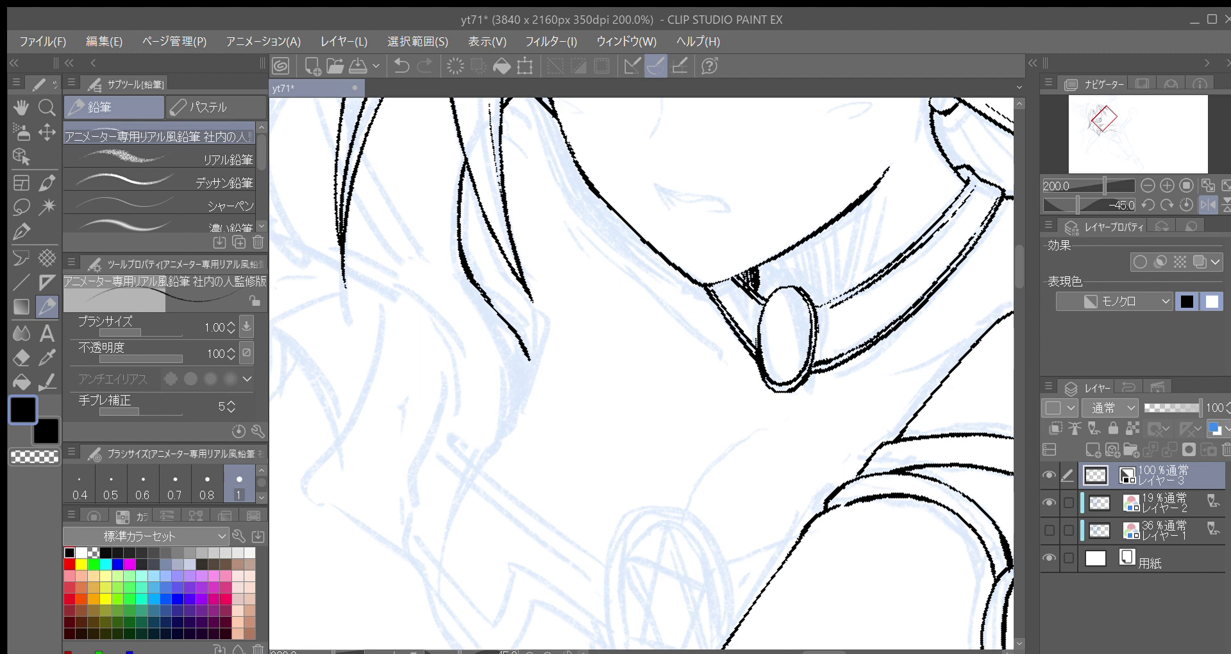
pyautogui.moveTo(558, 344); pyautogui.dragTo(537, 312)
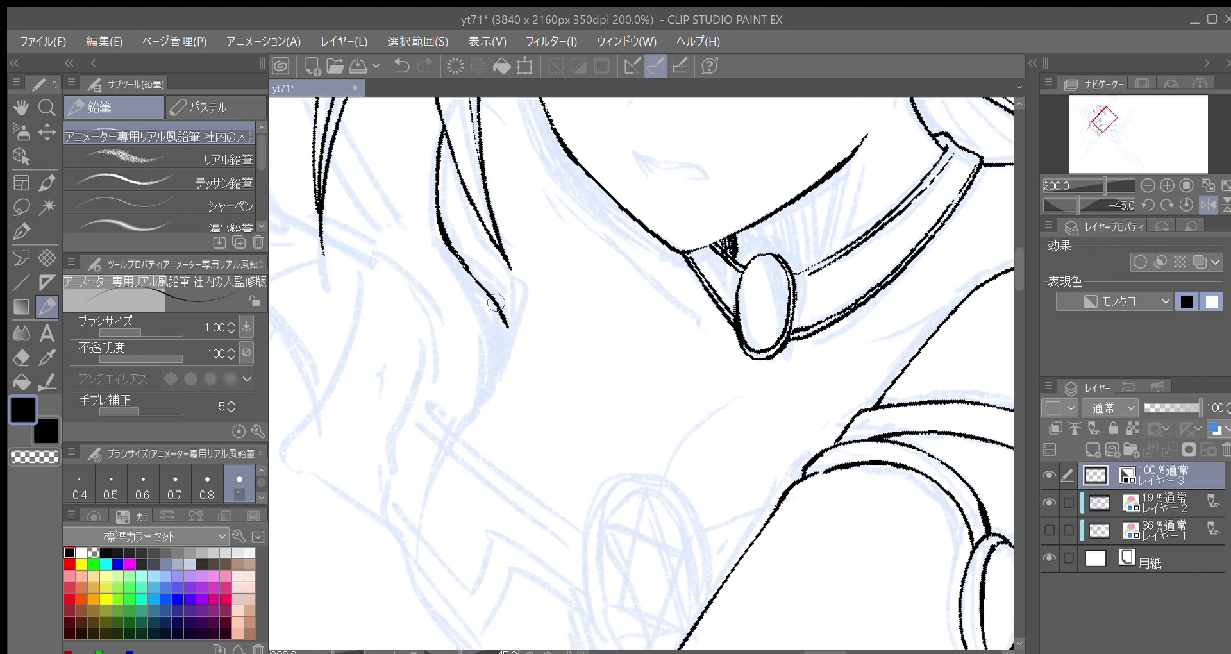
pyautogui.moveTo(457, 255); pyautogui.dragTo(511, 348)
pyautogui.moveTo(513, 277)
pyautogui.mouseDown()
pyautogui.moveTo(522, 311)
pyautogui.moveTo(501, 371)
pyautogui.moveTo(509, 321)
pyautogui.moveTo(575, 292)
pyautogui.moveTo(571, 280)
pyautogui.mouseUp()
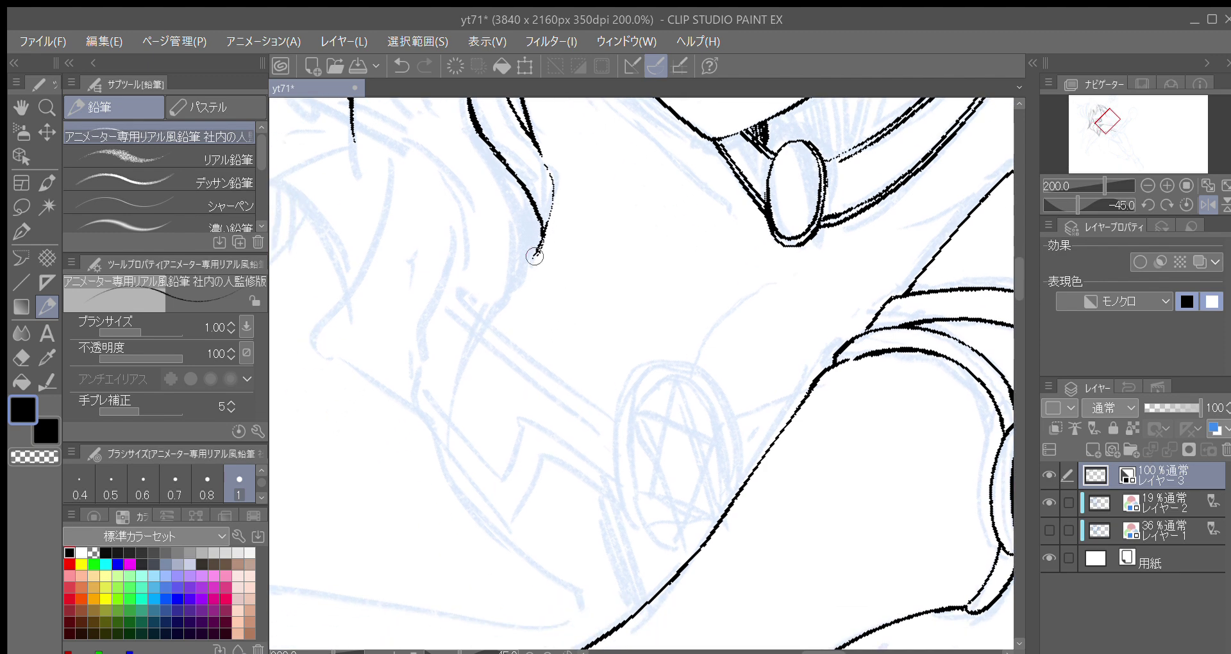
pyautogui.scroll(3, 516, 295)
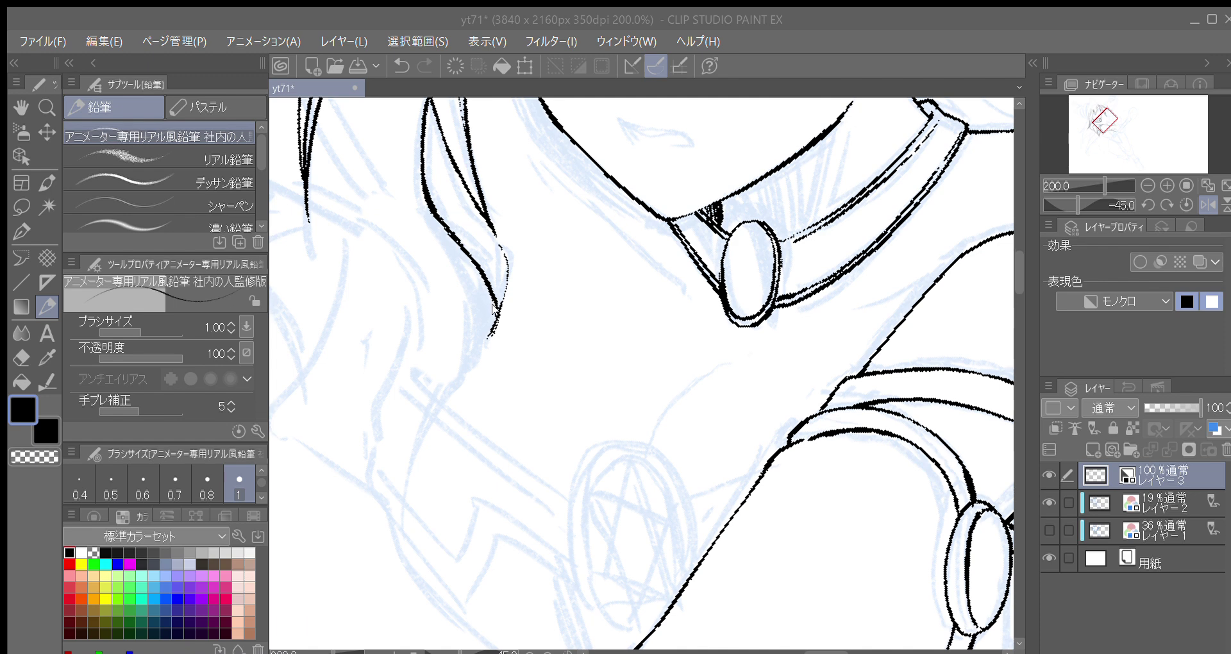
# Step: Extend and thicken the curve running down from the side lock's tip to the sketched collar band
pyautogui.press('-')
pyautogui.moveTo(512, 336)
pyautogui.mouseDown()
pyautogui.moveTo(514, 325)
pyautogui.moveTo(485, 350)
pyautogui.moveTo(485, 390)
pyautogui.mouseUp()
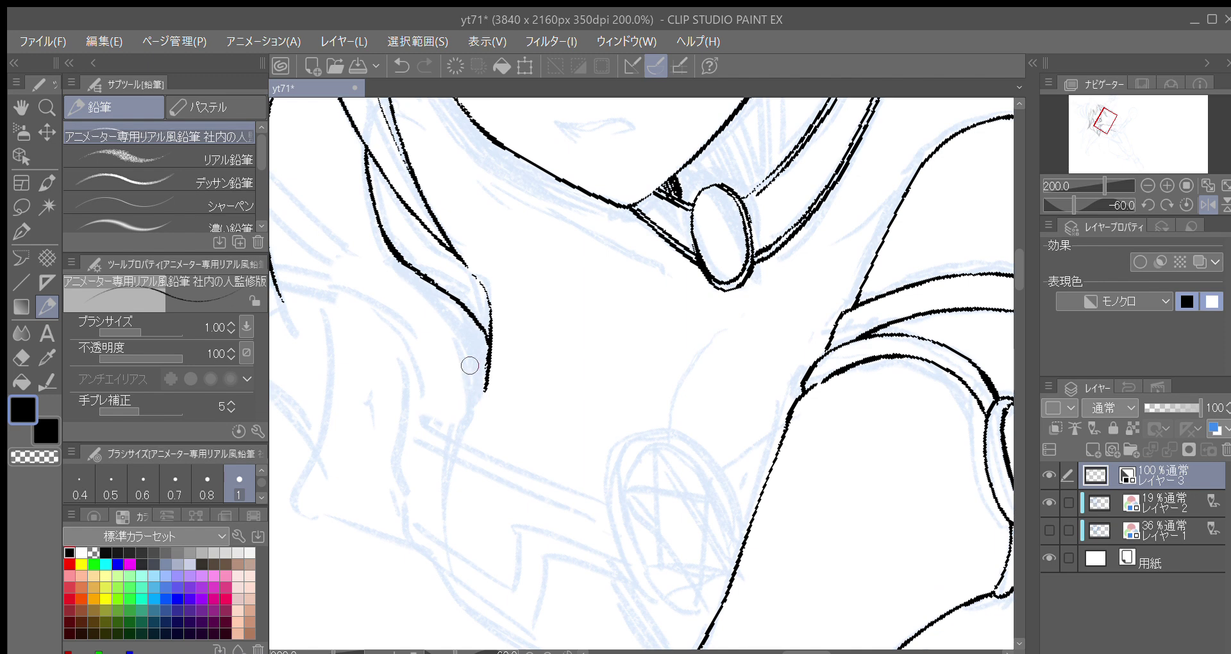
pyautogui.moveTo(479, 352); pyautogui.dragTo(484, 332)
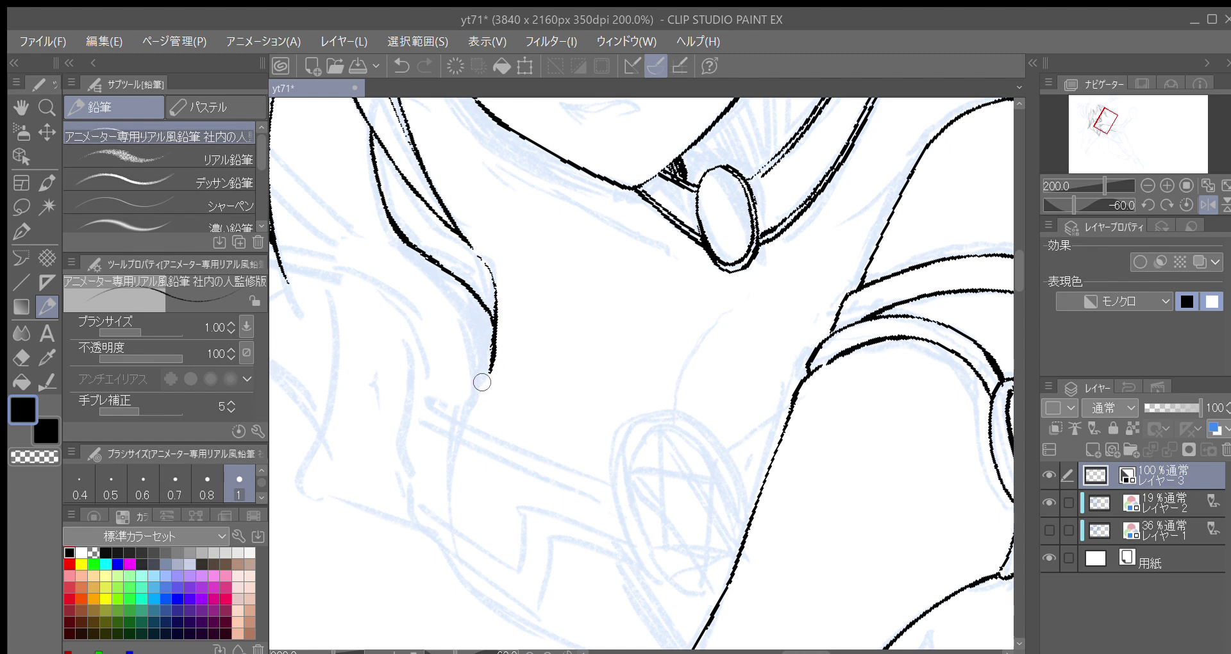
pyautogui.moveTo(497, 323); pyautogui.dragTo(495, 313)
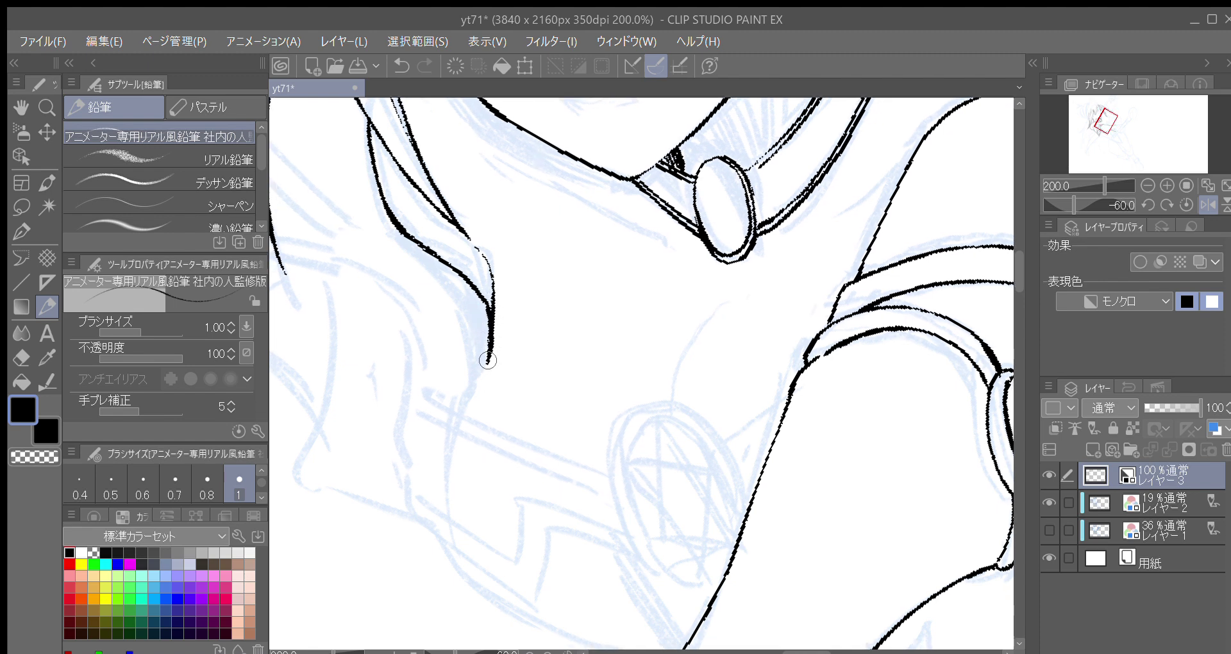
pyautogui.scroll(-3, 478, 349)
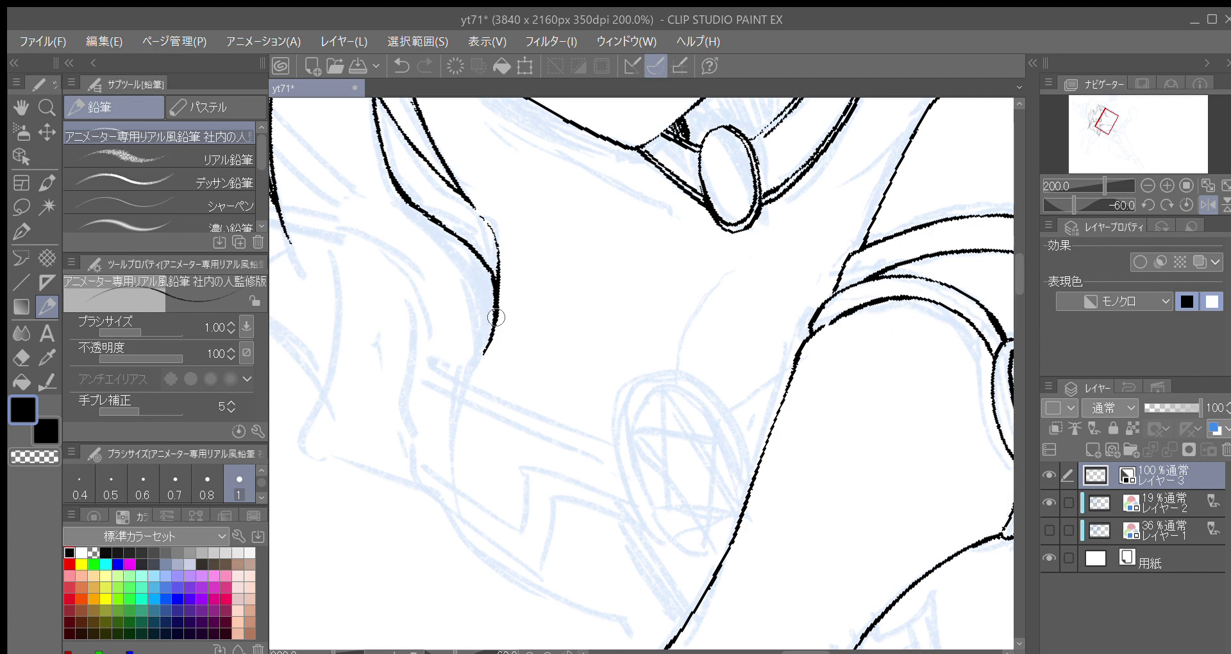
pyautogui.press('^')
pyautogui.press('^')
pyautogui.press('^')
pyautogui.press('^')
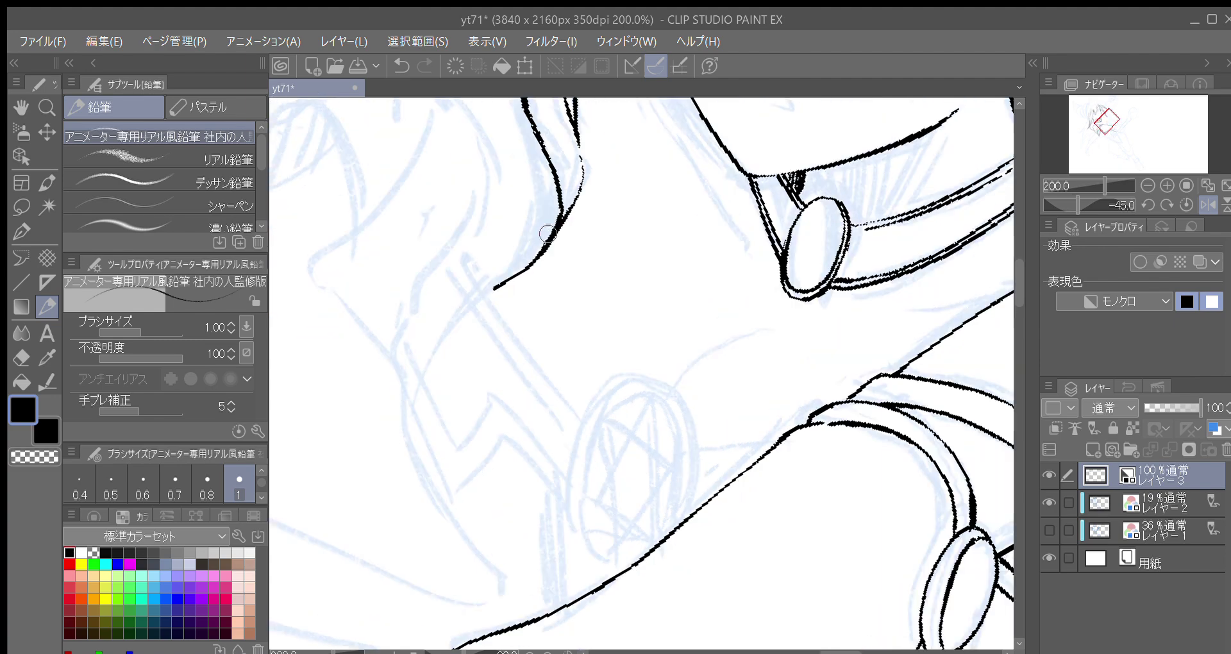
pyautogui.moveTo(565, 297); pyautogui.dragTo(546, 309)
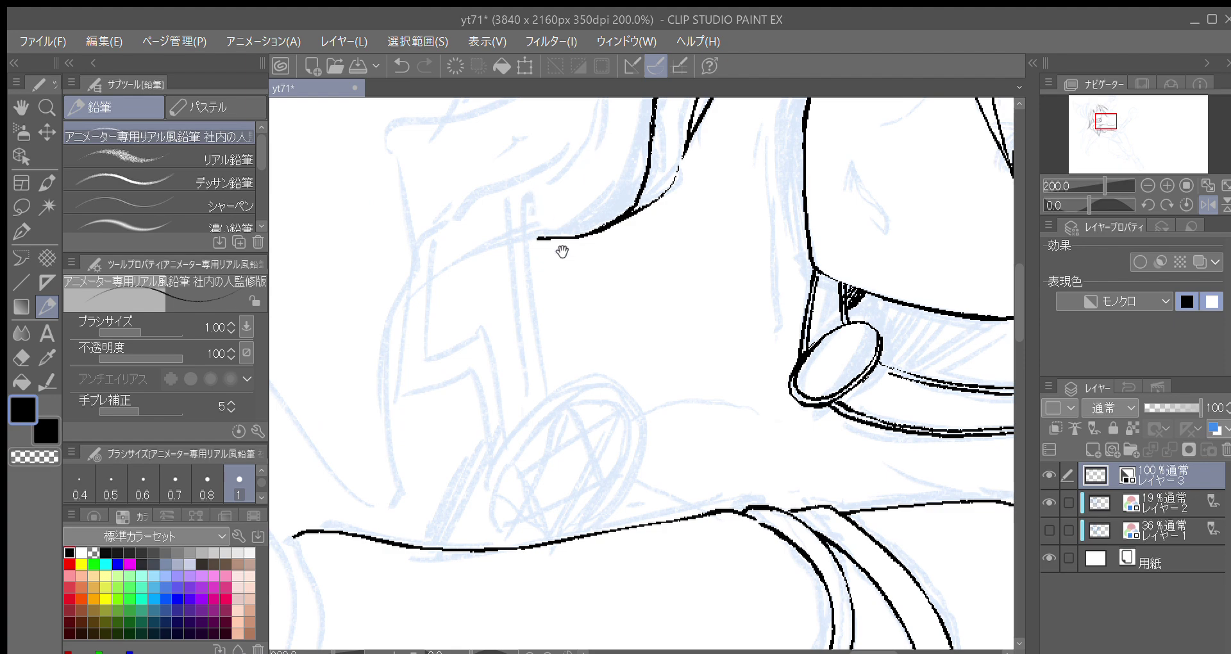
# Step: Ink the collar's long straight inner edge from the sketched oval brooch up past the end of the curve
pyautogui.press('^')
pyautogui.press('^')
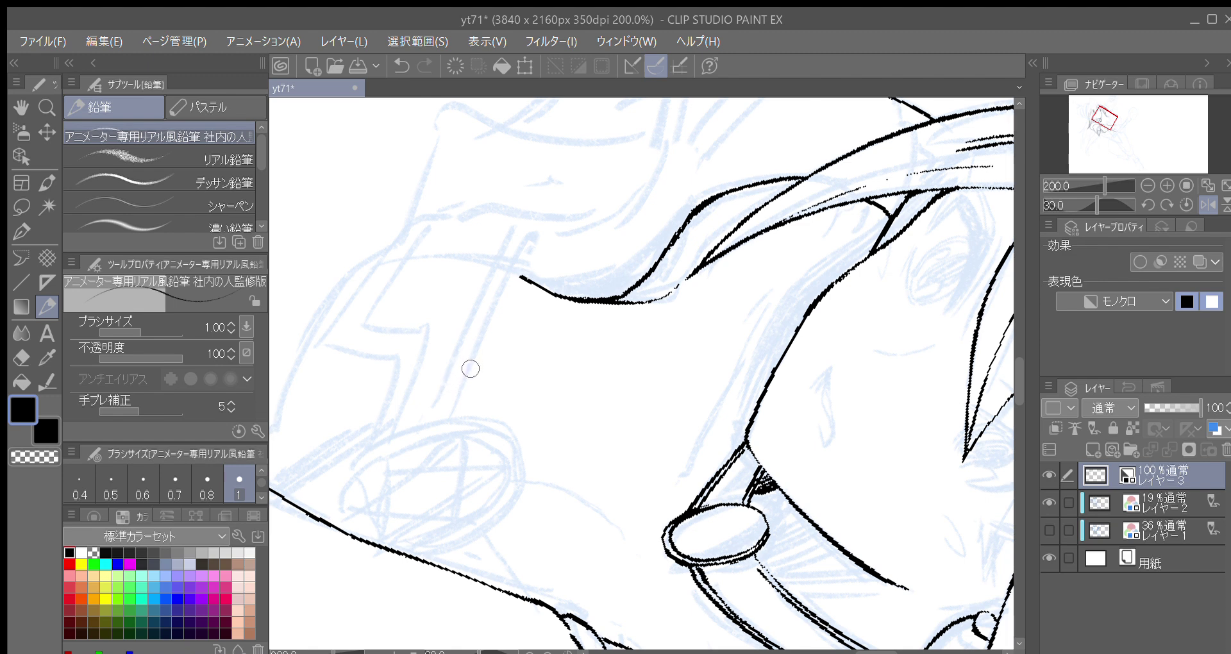
pyautogui.moveTo(454, 416); pyautogui.dragTo(479, 358)
pyautogui.hotkey('ctrl', 'z')
pyautogui.moveTo(445, 420); pyautogui.dragTo(527, 238)
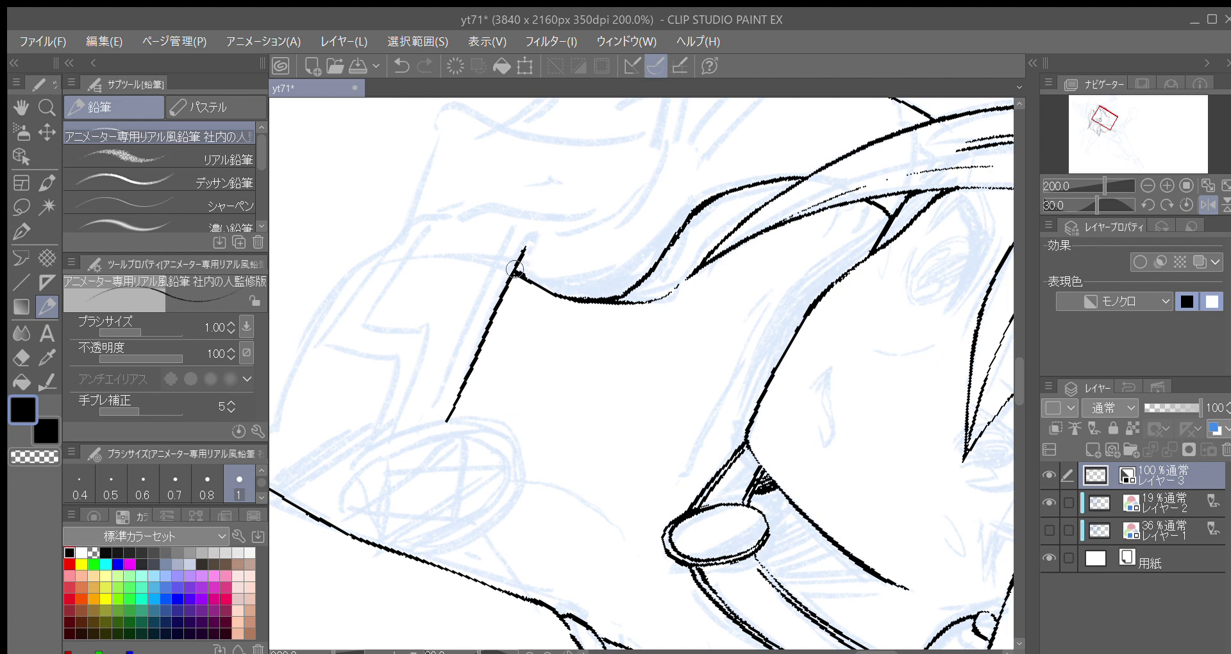
pyautogui.moveTo(523, 251); pyautogui.dragTo(536, 242)
# Step: Round off the upper end of the collar's straight edge and fill the small gap inside it with hatching
pyautogui.press('-')
pyautogui.press('-')
pyautogui.press('-')
pyautogui.press('-')
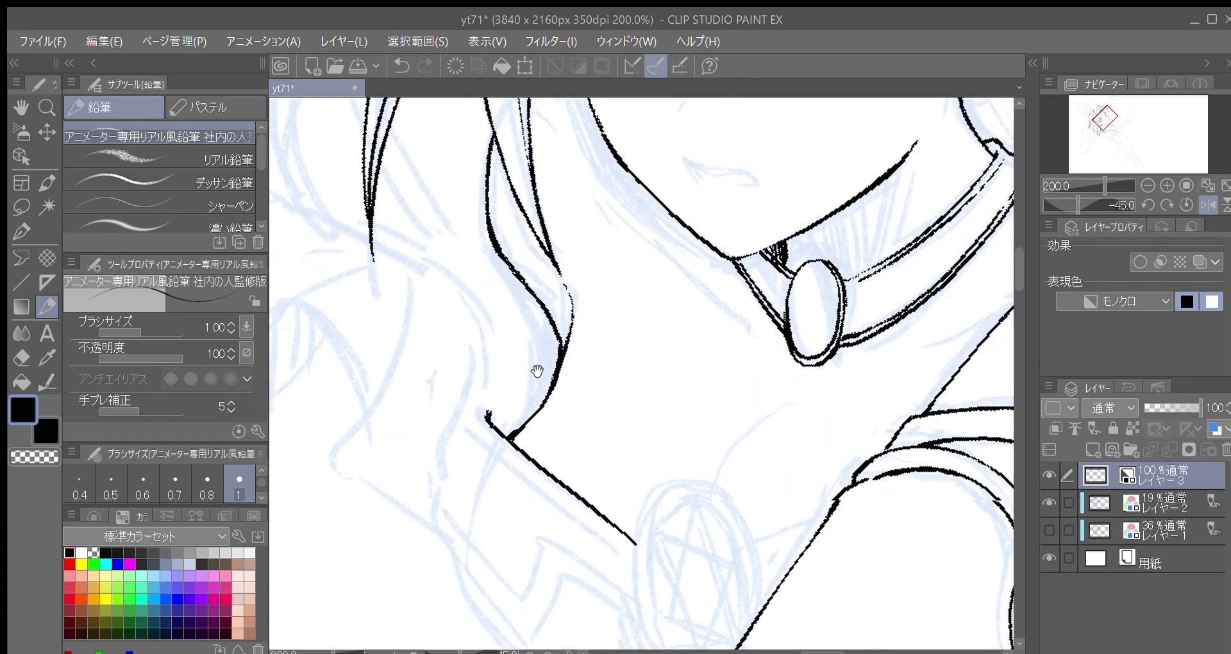
pyautogui.click(1218, 200)
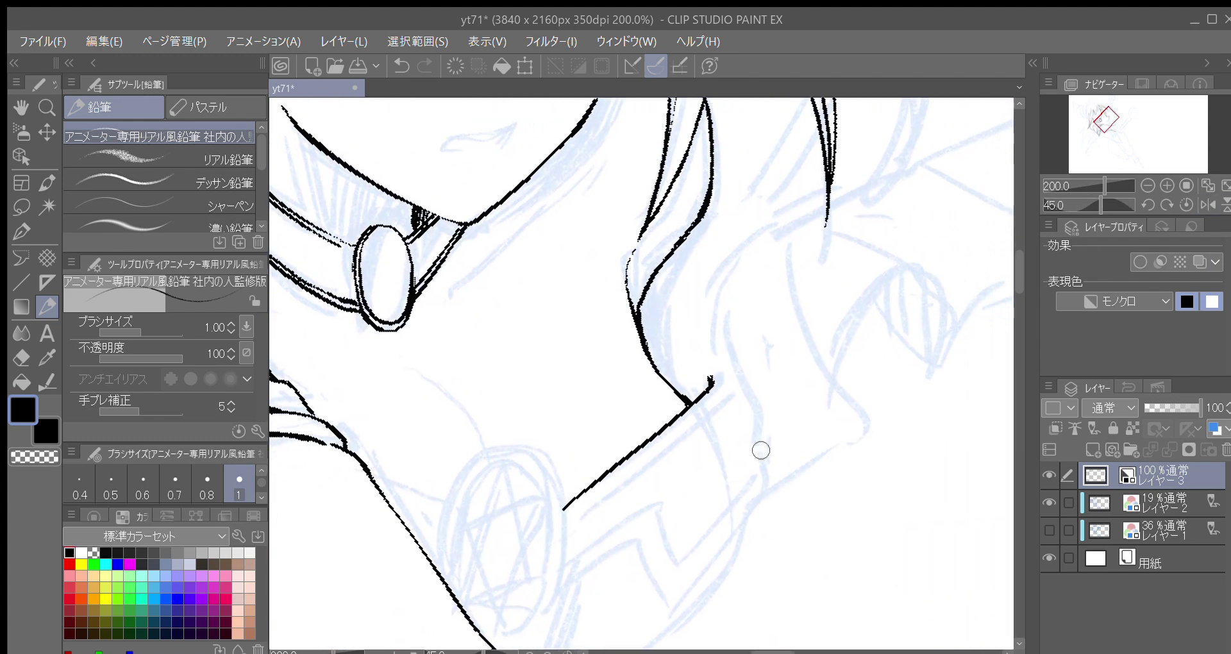
pyautogui.press('-')
pyautogui.press('-')
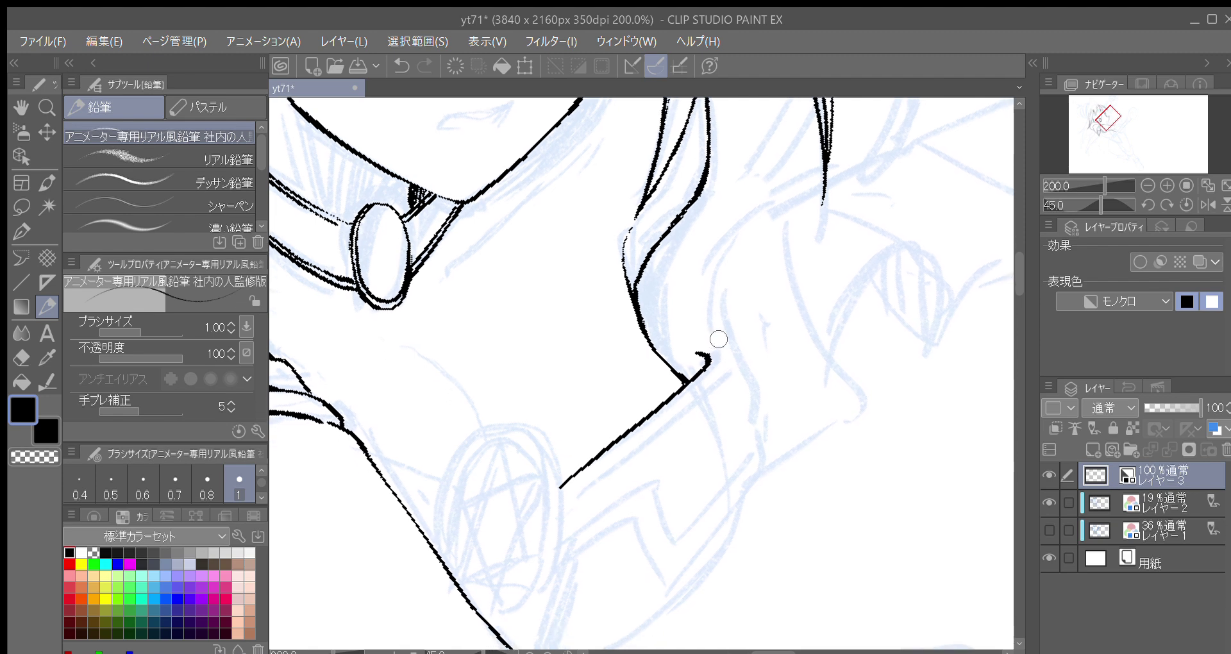
pyautogui.moveTo(733, 339)
pyautogui.mouseDown()
pyautogui.moveTo(691, 390)
pyautogui.moveTo(626, 387)
pyautogui.moveTo(639, 374)
pyautogui.moveTo(629, 400)
pyautogui.mouseUp()
pyautogui.hotkey('ctrl', 'z')
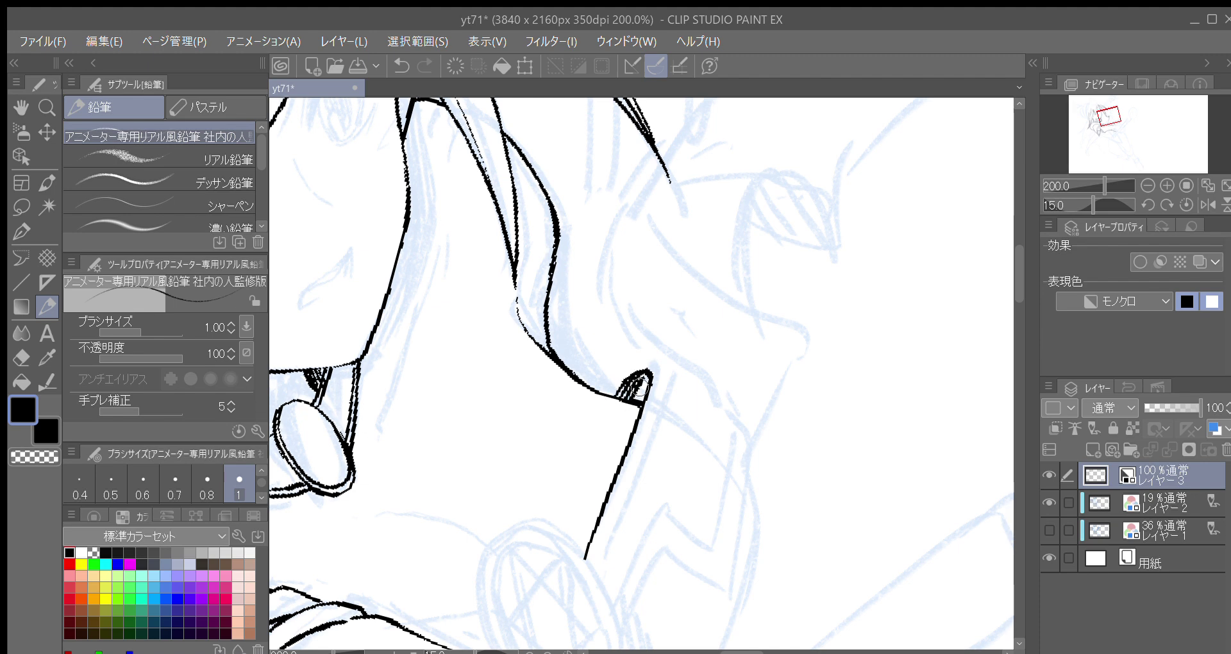
pyautogui.press('^')
pyautogui.press('^')
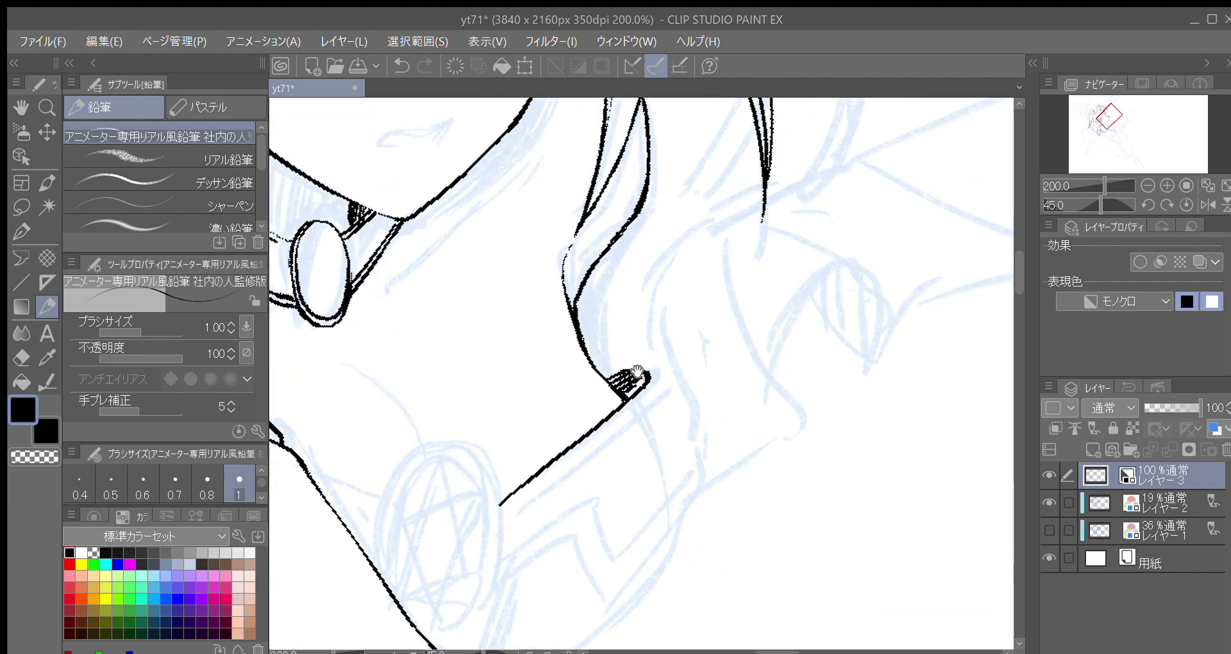
pyautogui.moveTo(679, 368); pyautogui.dragTo(705, 289)
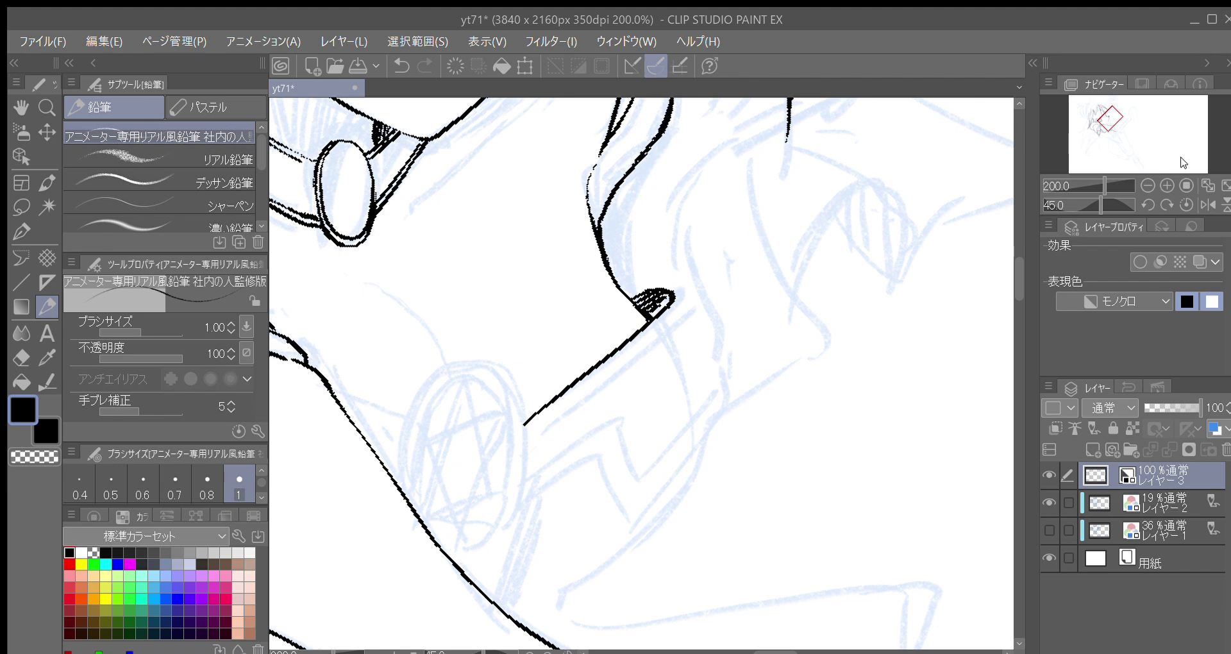
# Step: Ink the collar's fold around the hatched gap and continue it as a slanted upper edge
pyautogui.click(1199, 199)
pyautogui.press('-')
pyautogui.press('-')
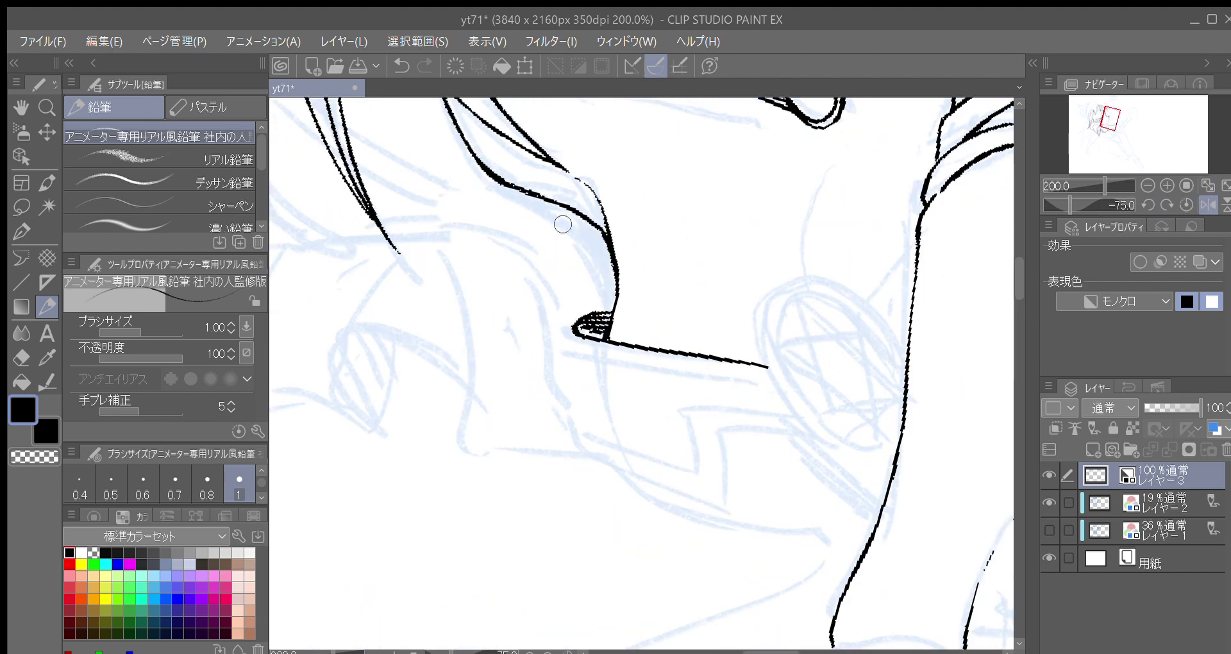
pyautogui.moveTo(583, 298)
pyautogui.mouseDown()
pyautogui.moveTo(562, 343)
pyautogui.moveTo(556, 314)
pyautogui.mouseUp()
pyautogui.press('^')
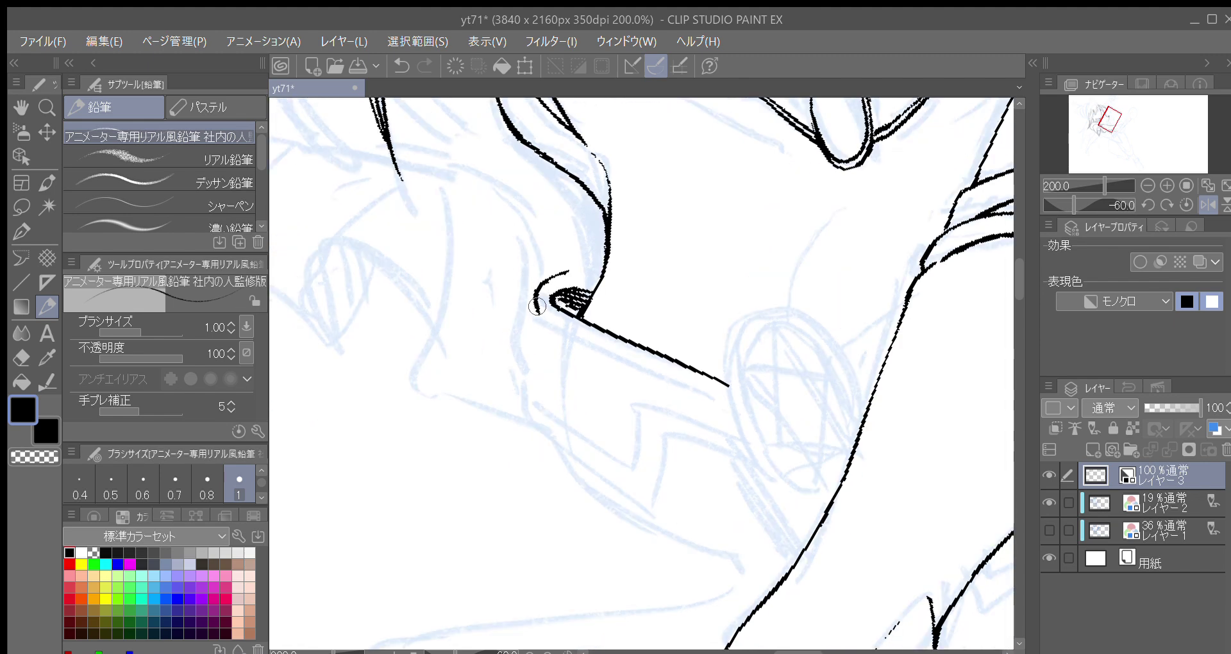
pyautogui.moveTo(538, 309); pyautogui.dragTo(531, 409)
pyautogui.press('^')
pyautogui.press('^')
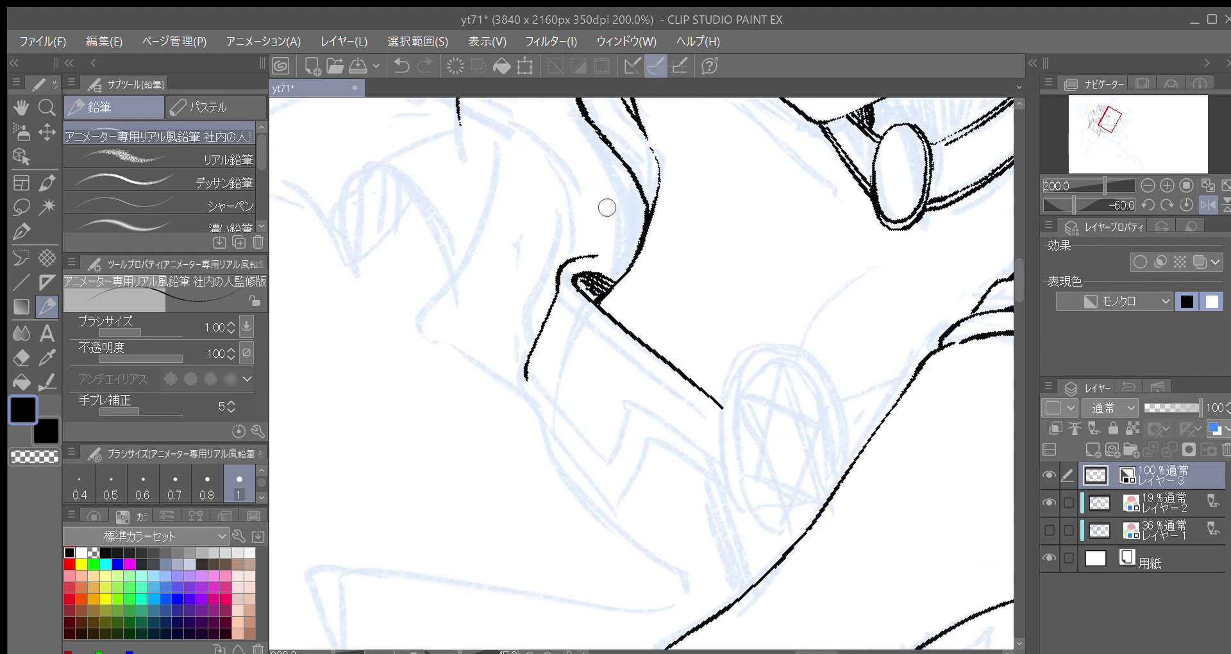
# Step: Ink the collar's outer side from the corner of the slanted edge down to the tip of the flap
pyautogui.press('^')
pyautogui.moveTo(536, 282); pyautogui.dragTo(534, 447)
pyautogui.hotkey('ctrl', 'z')
pyautogui.moveTo(527, 297); pyautogui.dragTo(543, 456)
pyautogui.moveTo(528, 335); pyautogui.dragTo(543, 467)
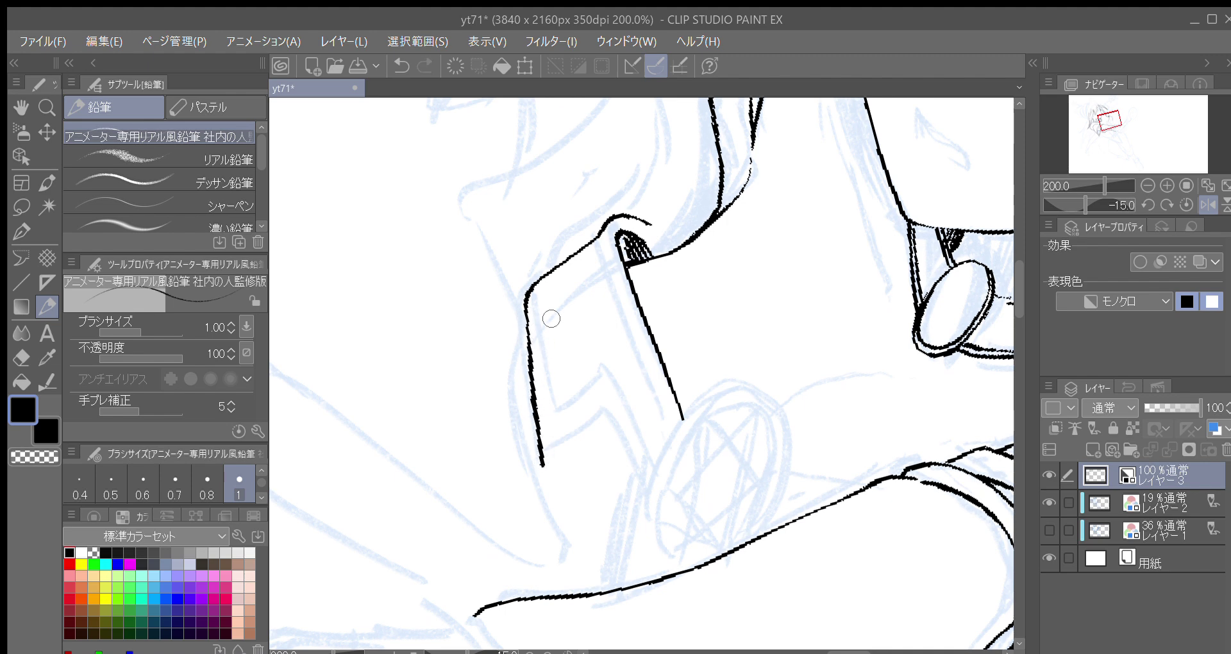
# Step: Ink the zigzag lower edge of the collar from its pointed tip toward the sketched oval brooch
pyautogui.moveTo(556, 307); pyautogui.dragTo(517, 246)
pyautogui.moveTo(503, 402); pyautogui.dragTo(570, 354)
pyautogui.hotkey('ctrl', 'z')
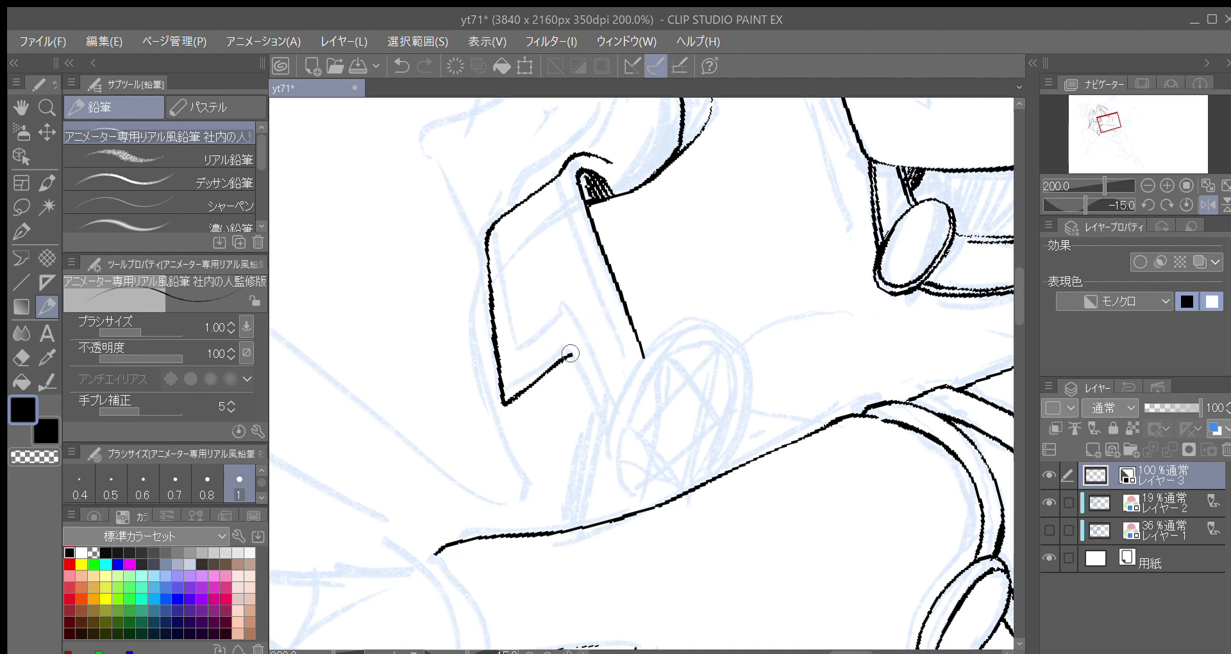
pyautogui.moveTo(553, 365)
pyautogui.mouseDown()
pyautogui.moveTo(579, 346)
pyautogui.moveTo(610, 419)
pyautogui.mouseUp()
pyautogui.press('^')
pyautogui.moveTo(581, 336); pyautogui.dragTo(600, 396)
pyautogui.hotkey('ctrl', 'z')
pyautogui.hotkey('ctrl', 'z')
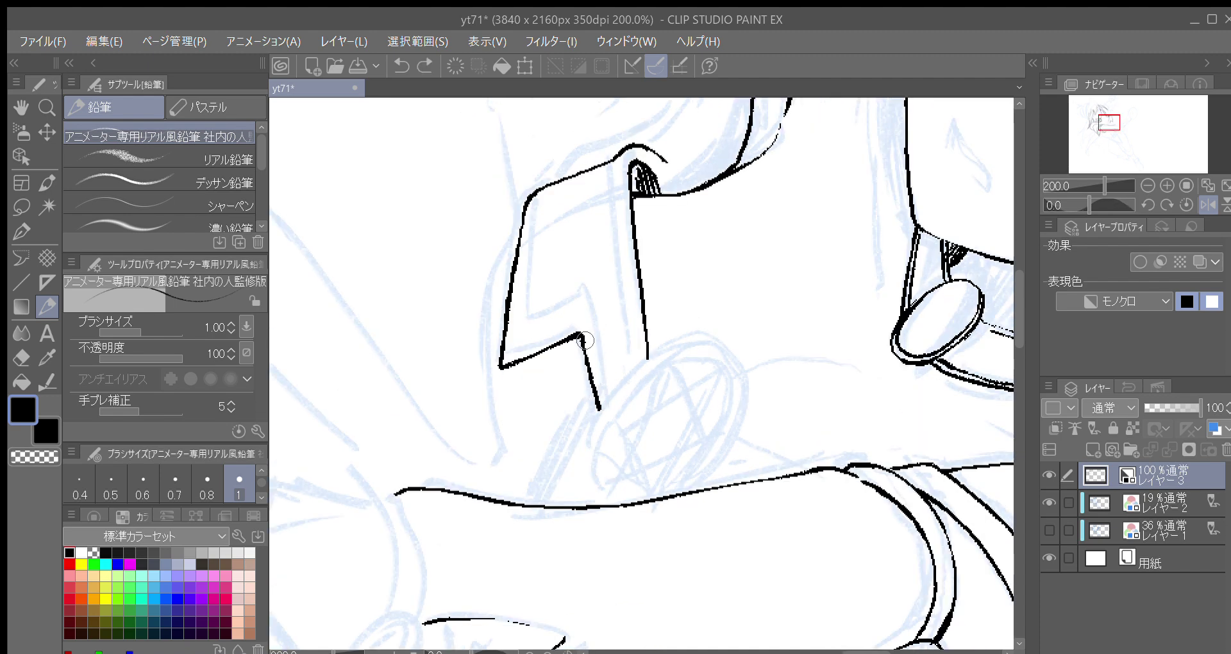
pyautogui.moveTo(580, 334); pyautogui.dragTo(598, 410)
pyautogui.moveTo(646, 334); pyautogui.dragTo(648, 358)
# Step: Ink a parallel inner trim line along the collar's outer side and up the first part of the zigzag
pyautogui.moveTo(545, 187); pyautogui.dragTo(519, 324)
pyautogui.hotkey('ctrl', 'z')
pyautogui.moveTo(544, 184)
pyautogui.mouseDown()
pyautogui.moveTo(525, 330)
pyautogui.moveTo(559, 221)
pyautogui.mouseUp()
pyautogui.press('-')
pyautogui.press('-')
pyautogui.moveTo(486, 324); pyautogui.dragTo(525, 264)
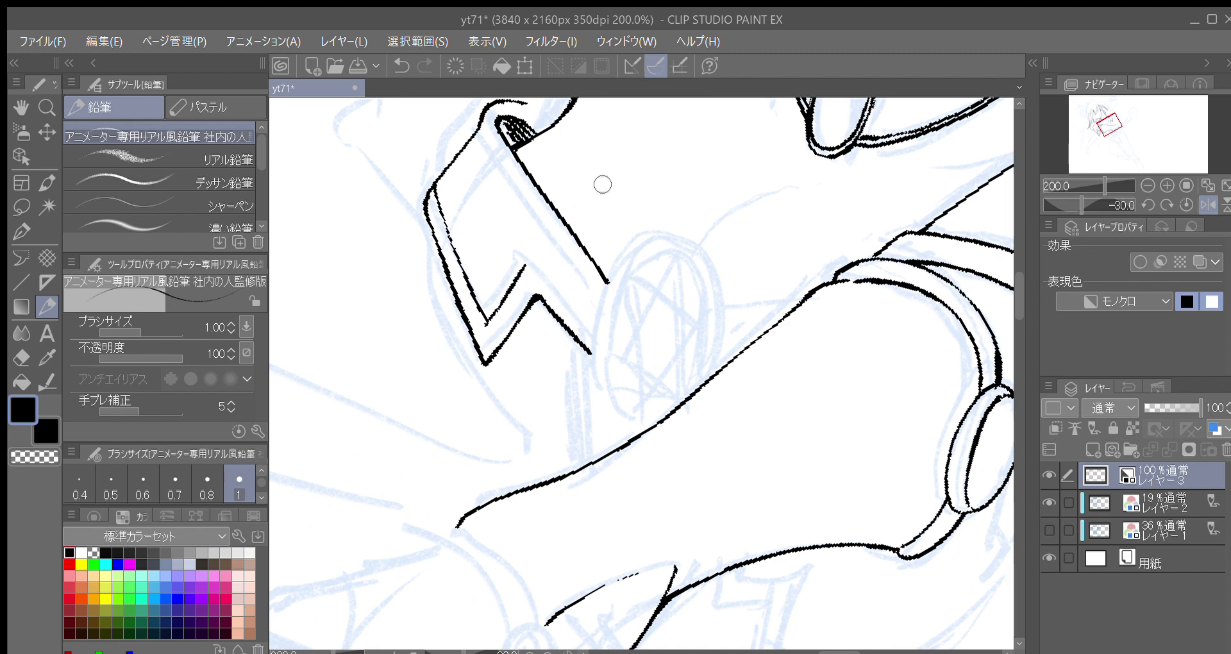
pyautogui.press('^')
pyautogui.press('^')
pyautogui.moveTo(595, 223)
pyautogui.mouseDown()
pyautogui.moveTo(610, 221)
pyautogui.moveTo(607, 244)
pyautogui.mouseUp()
pyautogui.hotkey('ctrl', 'z')
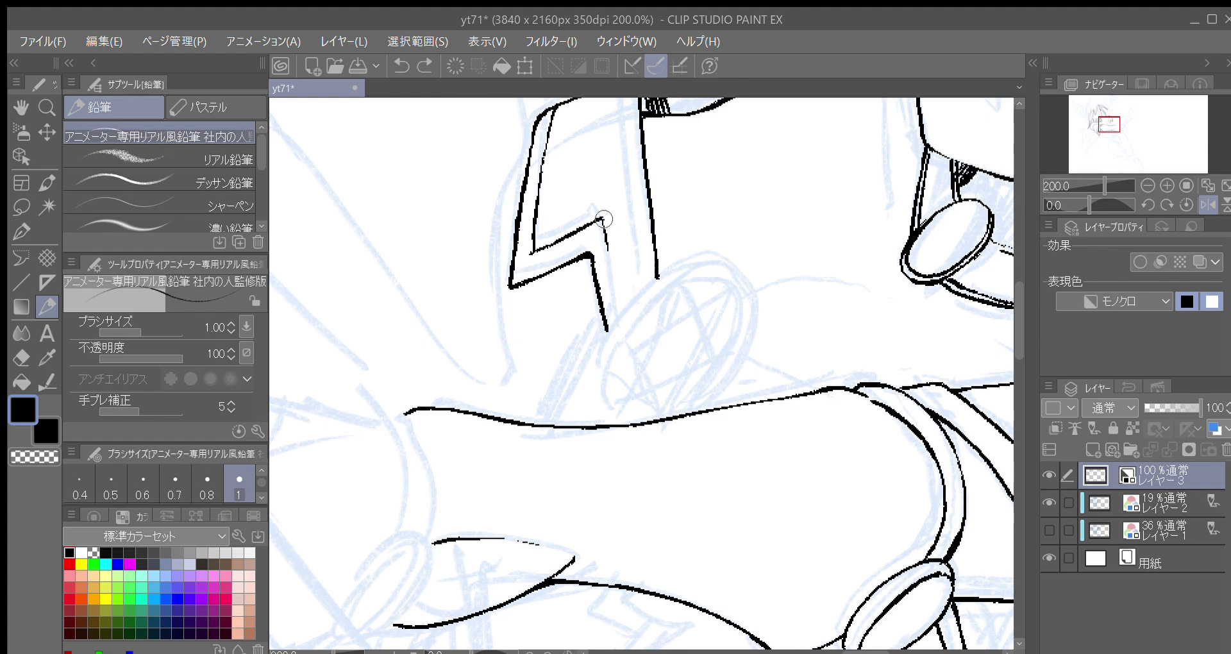
# Step: Complete the trim line along the zigzag toward the brooch and double the collar's long straight edge
pyautogui.moveTo(603, 219)
pyautogui.mouseDown()
pyautogui.moveTo(617, 308)
pyautogui.moveTo(531, 424)
pyautogui.mouseUp()
pyautogui.hotkey('ctrl', 'z')
pyautogui.moveTo(557, 226)
pyautogui.mouseDown()
pyautogui.moveTo(576, 438)
pyautogui.moveTo(576, 323)
pyautogui.mouseUp()
pyautogui.hotkey('ctrl', 'z')
pyautogui.press('-')
# Step: Ink the oval brooch's outline down to the arm line and add a second contour along its edges
pyautogui.moveTo(591, 283)
pyautogui.mouseDown()
pyautogui.moveTo(535, 369)
pyautogui.moveTo(535, 409)
pyautogui.moveTo(569, 457)
pyautogui.mouseUp()
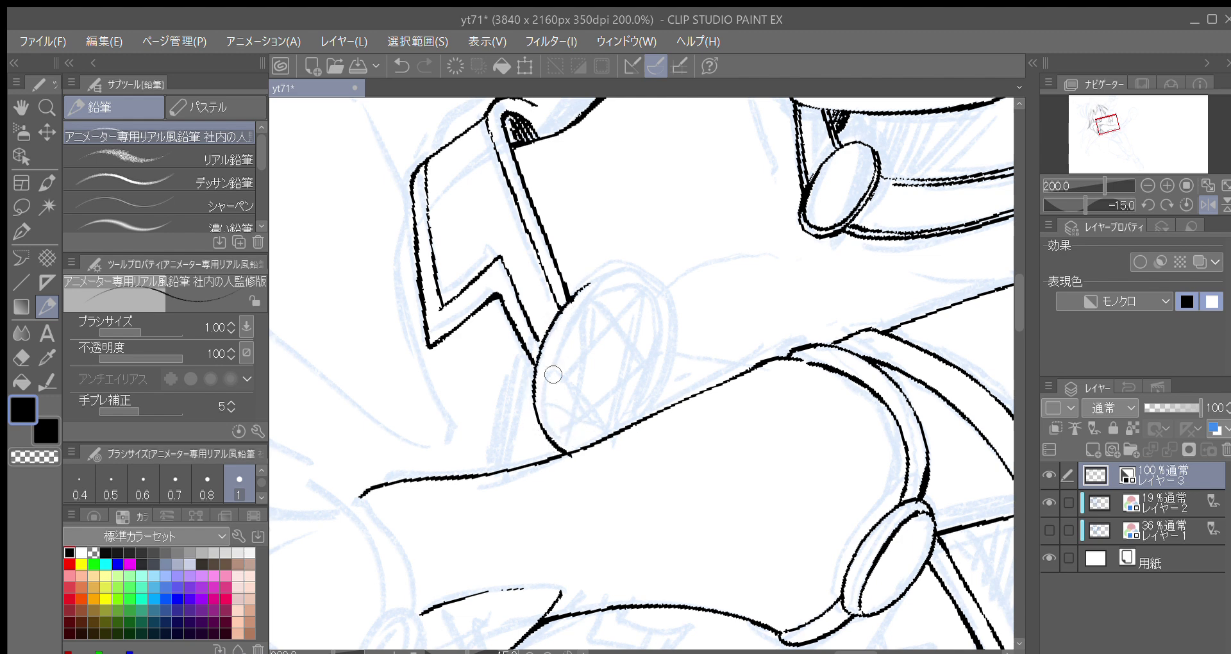
pyautogui.moveTo(582, 289)
pyautogui.mouseDown()
pyautogui.moveTo(634, 265)
pyautogui.moveTo(621, 270)
pyautogui.moveTo(660, 288)
pyautogui.moveTo(642, 277)
pyautogui.moveTo(670, 321)
pyautogui.moveTo(657, 285)
pyautogui.moveTo(670, 342)
pyautogui.moveTo(654, 414)
pyautogui.mouseUp()
pyautogui.scroll(-2, 625, 314)
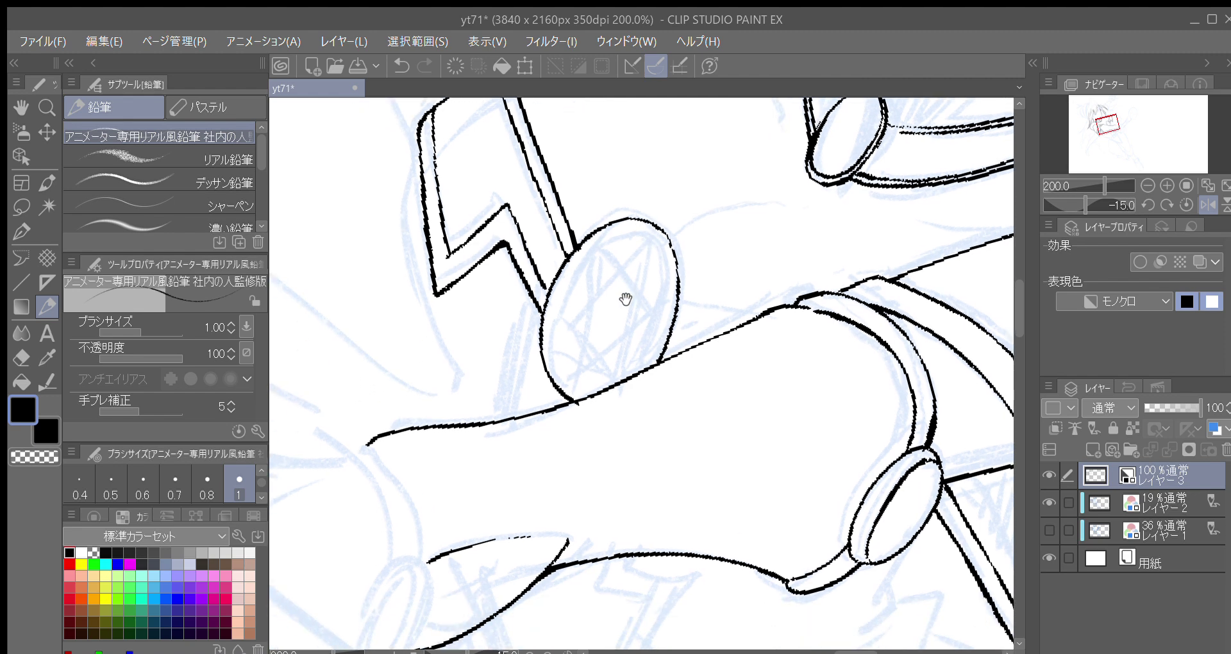
pyautogui.moveTo(542, 310); pyautogui.dragTo(549, 360)
pyautogui.hotkey('ctrl', 'z')
pyautogui.hotkey('ctrl', 'z')
pyautogui.moveTo(544, 313)
pyautogui.mouseDown()
pyautogui.moveTo(544, 348)
pyautogui.moveTo(575, 390)
pyautogui.moveTo(544, 352)
pyautogui.moveTo(551, 306)
pyautogui.mouseUp()
pyautogui.moveTo(572, 389); pyautogui.dragTo(588, 397)
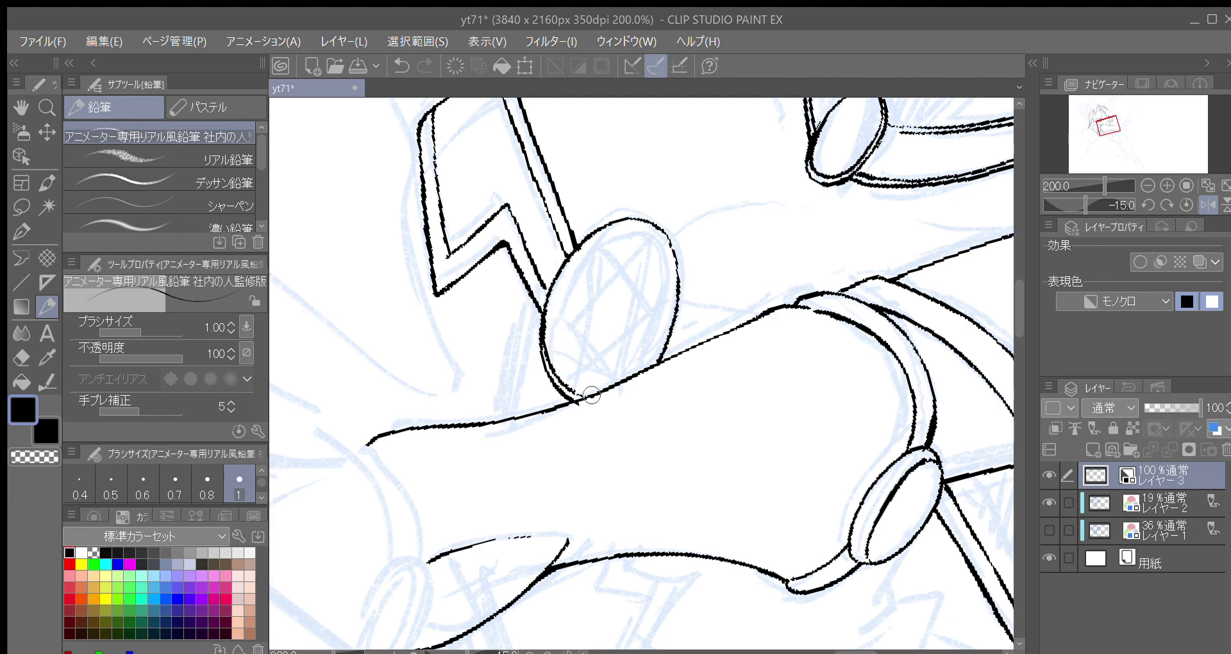
pyautogui.moveTo(646, 369)
pyautogui.mouseDown()
pyautogui.moveTo(666, 321)
pyautogui.moveTo(665, 236)
pyautogui.mouseUp()
# Step: Ink the edges of the narrow band connecting the far side of the oval brooch to the arm line
pyautogui.press('-')
pyautogui.press('-')
pyautogui.press('-')
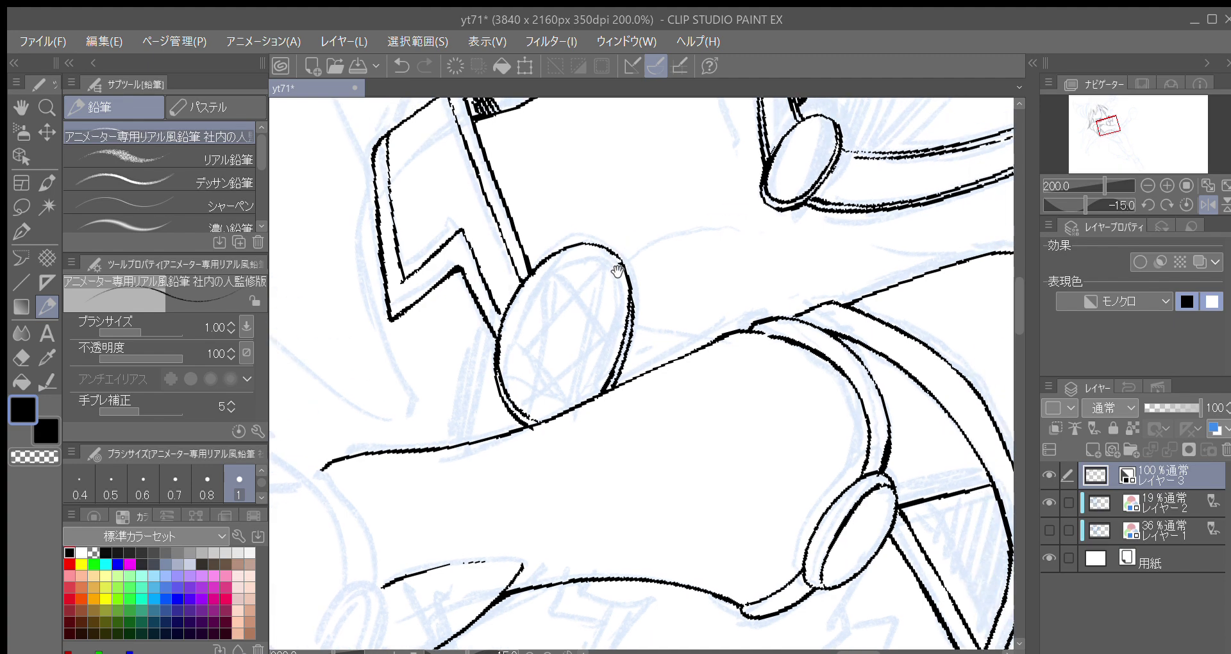
pyautogui.moveTo(611, 354)
pyautogui.mouseDown()
pyautogui.moveTo(663, 306)
pyautogui.moveTo(617, 346)
pyautogui.moveTo(669, 301)
pyautogui.mouseUp()
pyautogui.hotkey('ctrl', 'z')
pyautogui.moveTo(614, 365)
pyautogui.mouseDown()
pyautogui.moveTo(660, 328)
pyautogui.moveTo(631, 390)
pyautogui.moveTo(659, 329)
pyautogui.mouseUp()
# Step: Ink the long outer curve from the collar's corner down past its pointed tip toward the arm line
pyautogui.press('space')
pyautogui.press('^')
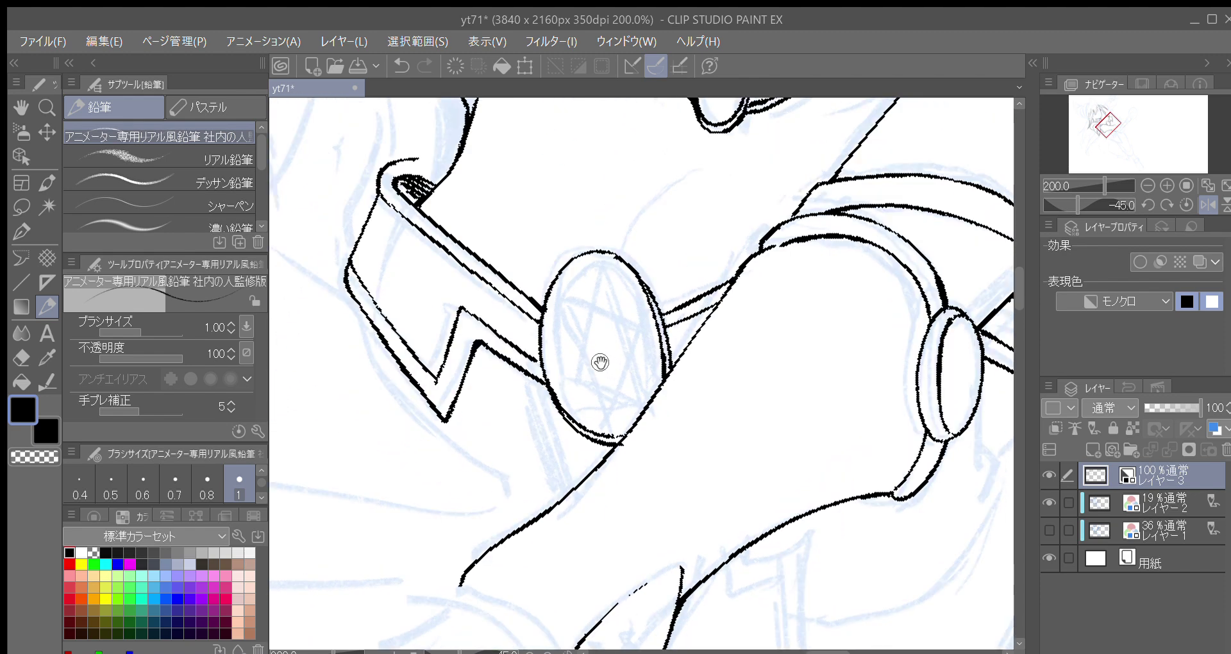
pyautogui.press('space')
pyautogui.moveTo(602, 363); pyautogui.dragTo(638, 394)
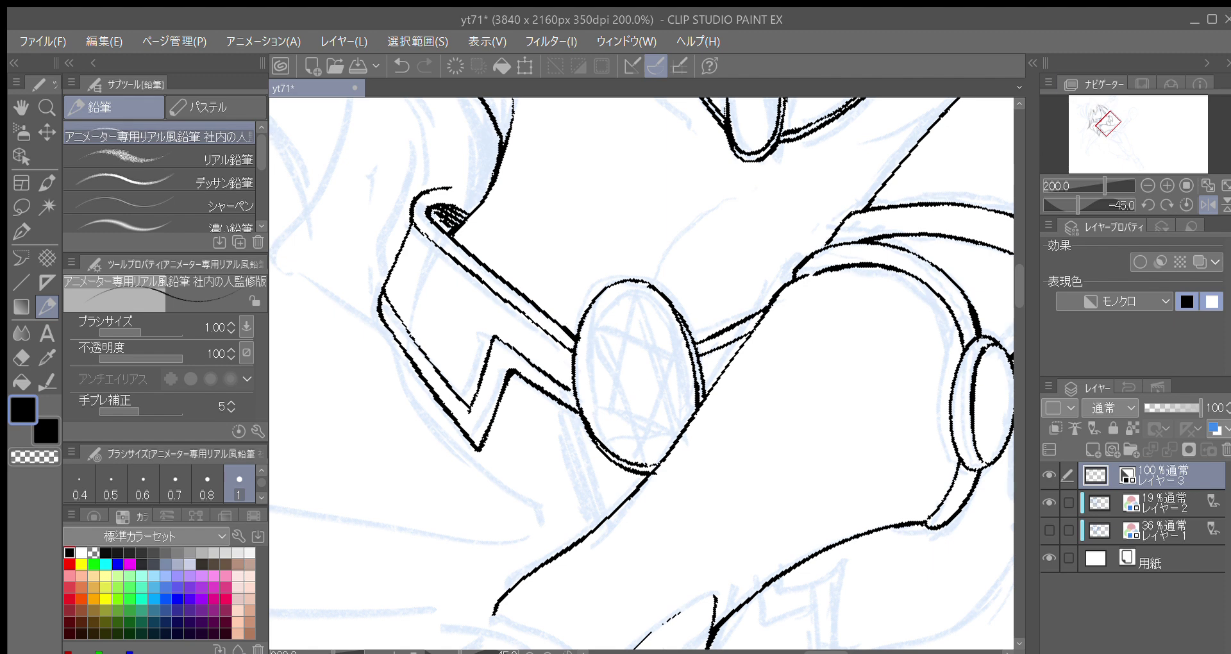
pyautogui.moveTo(396, 335); pyautogui.dragTo(405, 383)
pyautogui.hotkey('ctrl', 'z')
pyautogui.moveTo(394, 334)
pyautogui.mouseDown()
pyautogui.moveTo(413, 401)
pyautogui.moveTo(417, 353)
pyautogui.mouseUp()
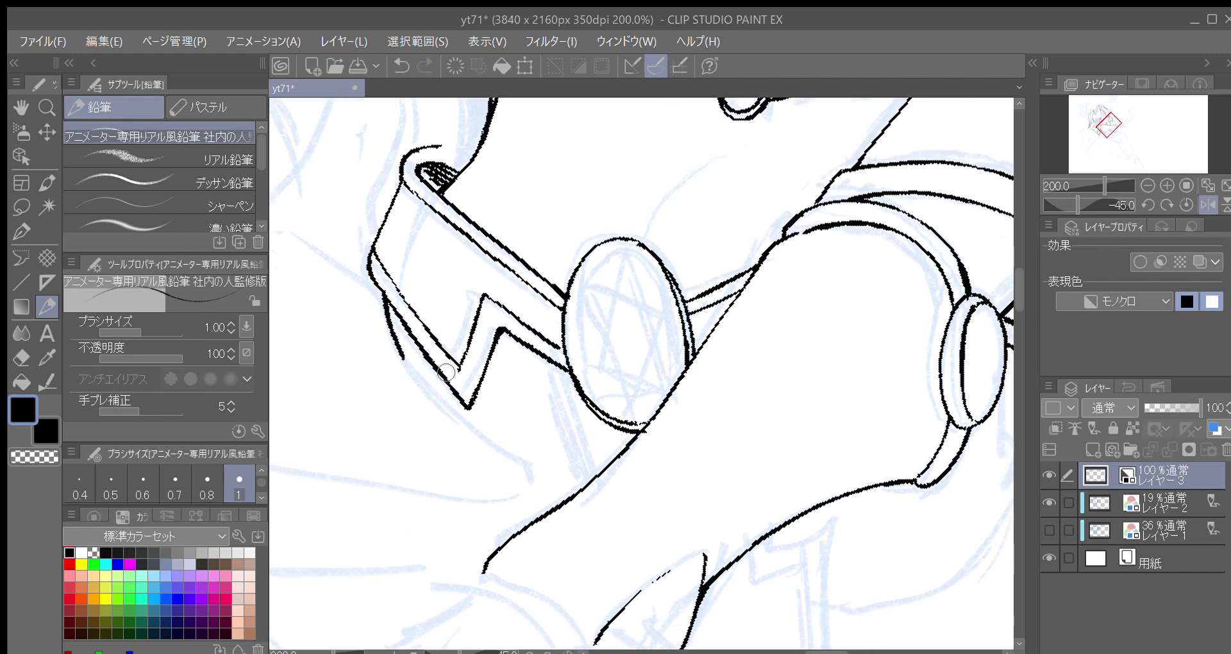
pyautogui.press('^')
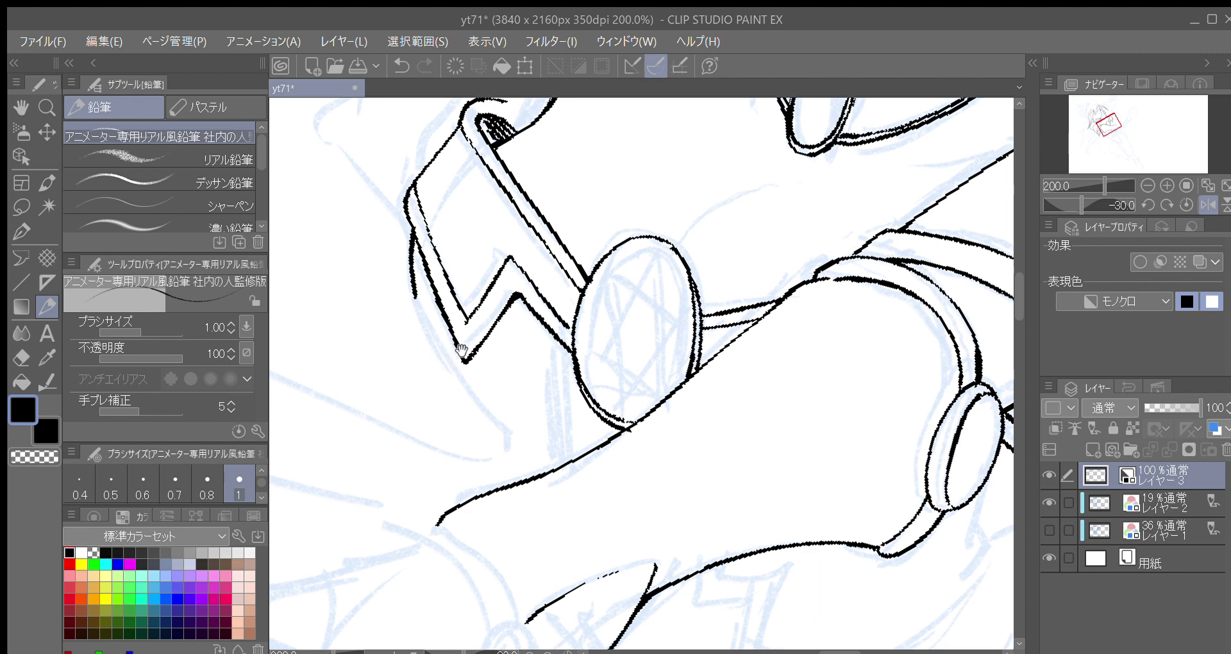
pyautogui.moveTo(439, 369); pyautogui.dragTo(420, 356)
pyautogui.moveTo(393, 259); pyautogui.dragTo(441, 377)
pyautogui.hotkey('ctrl', 'z')
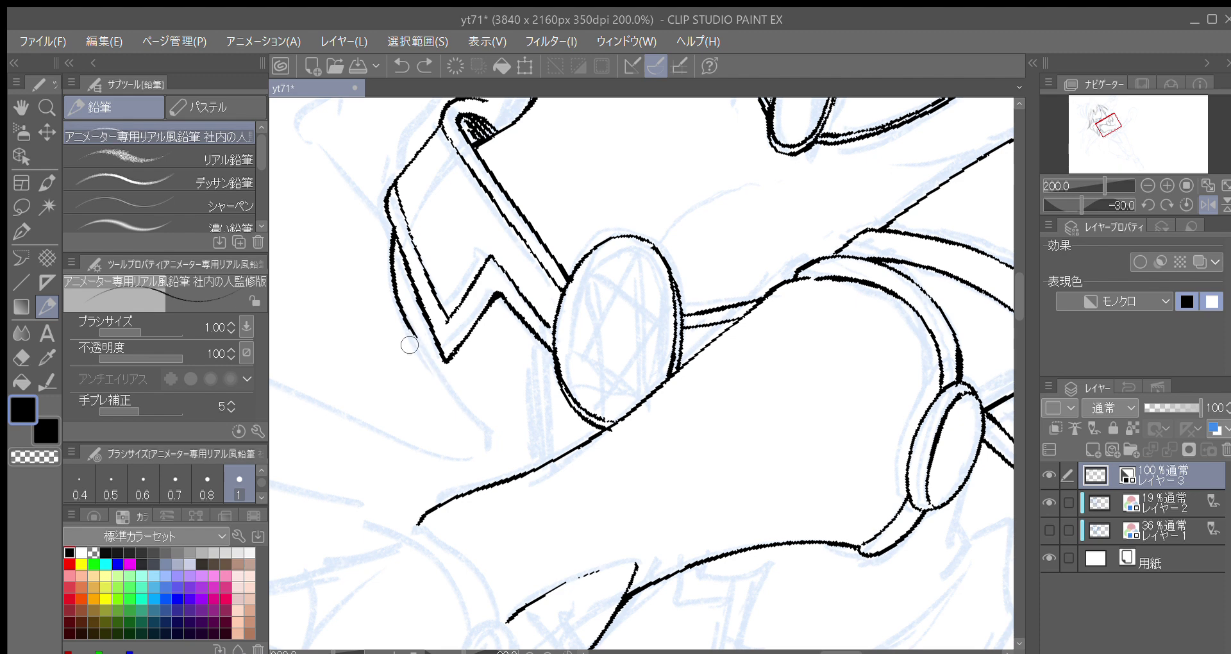
pyautogui.moveTo(402, 308)
pyautogui.mouseDown()
pyautogui.moveTo(491, 444)
pyautogui.moveTo(470, 363)
pyautogui.mouseUp()
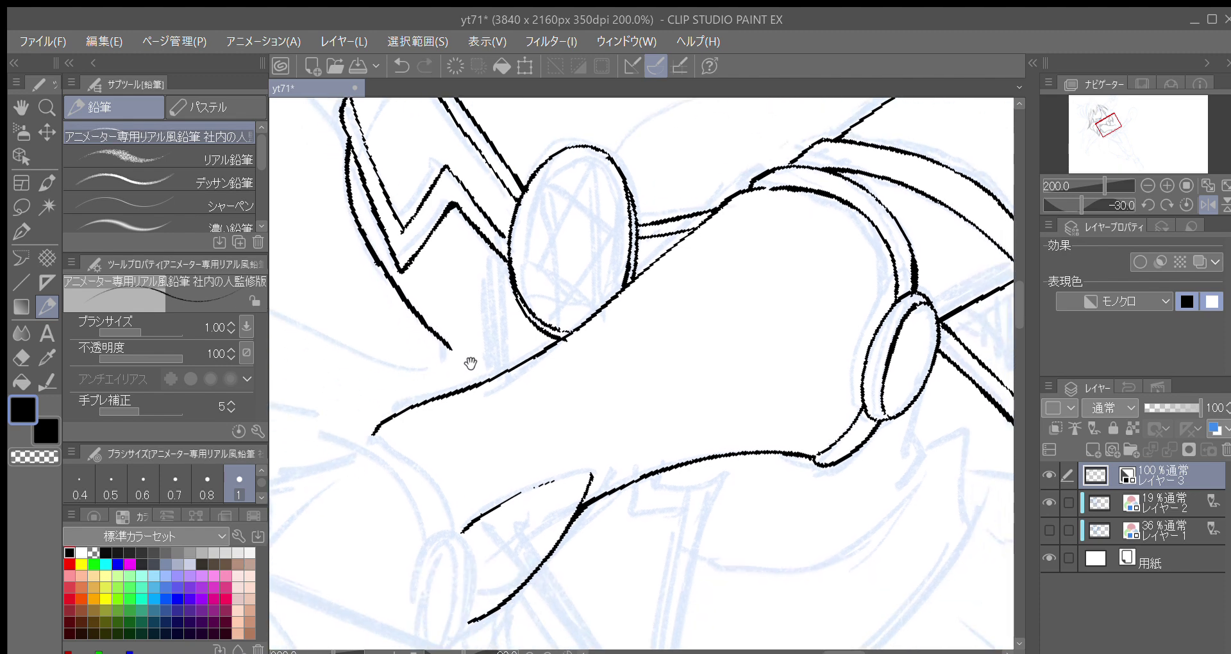
pyautogui.click(439, 340)
# Step: Ink the sketched clothing lines below the oval brooch, between the collar's zigzag edge and the arm line
pyautogui.moveTo(513, 293)
pyautogui.mouseDown()
pyautogui.moveTo(494, 360)
pyautogui.moveTo(497, 425)
pyautogui.mouseUp()
pyautogui.moveTo(502, 338); pyautogui.dragTo(501, 463)
pyautogui.moveTo(477, 315); pyautogui.dragTo(485, 448)
pyautogui.hotkey('ctrl', 'z')
pyautogui.moveTo(420, 400); pyautogui.dragTo(448, 404)
pyautogui.moveTo(422, 324); pyautogui.dragTo(491, 424)
pyautogui.press('^')
pyautogui.moveTo(494, 354)
pyautogui.mouseDown()
pyautogui.moveTo(503, 443)
pyautogui.moveTo(472, 335)
pyautogui.mouseUp()
pyautogui.moveTo(443, 222); pyautogui.dragTo(443, 303)
# Step: Ink two short connecting lines beside the rear hair lock, one in the gap between locks and one beyond its outer contour
pyautogui.press('-')
pyautogui.press('-')
pyautogui.press('-')
pyautogui.press('-')
pyautogui.press('-')
pyautogui.press('-')
pyautogui.press('-')
pyautogui.press('-')
pyautogui.press('-')
pyautogui.press('-')
pyautogui.press('-')
pyautogui.press('-')
pyautogui.press('-')
pyautogui.press('-')
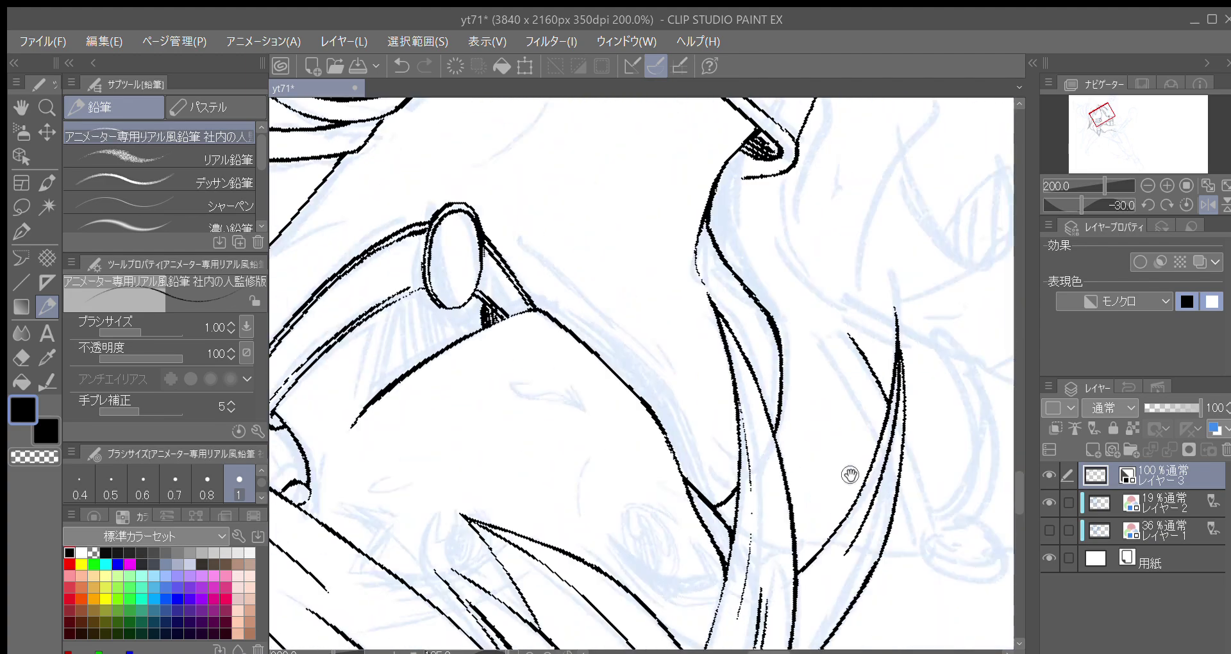
pyautogui.moveTo(821, 485); pyautogui.dragTo(471, 513)
pyautogui.press('^')
pyautogui.press('^')
pyautogui.press('^')
pyautogui.press('^')
pyautogui.press('^')
pyautogui.moveTo(454, 312)
pyautogui.mouseDown()
pyautogui.moveTo(480, 371)
pyautogui.moveTo(433, 396)
pyautogui.mouseUp()
pyautogui.hotkey('ctrl', 'z')
pyautogui.moveTo(423, 350); pyautogui.dragTo(431, 402)
pyautogui.moveTo(409, 267); pyautogui.dragTo(412, 288)
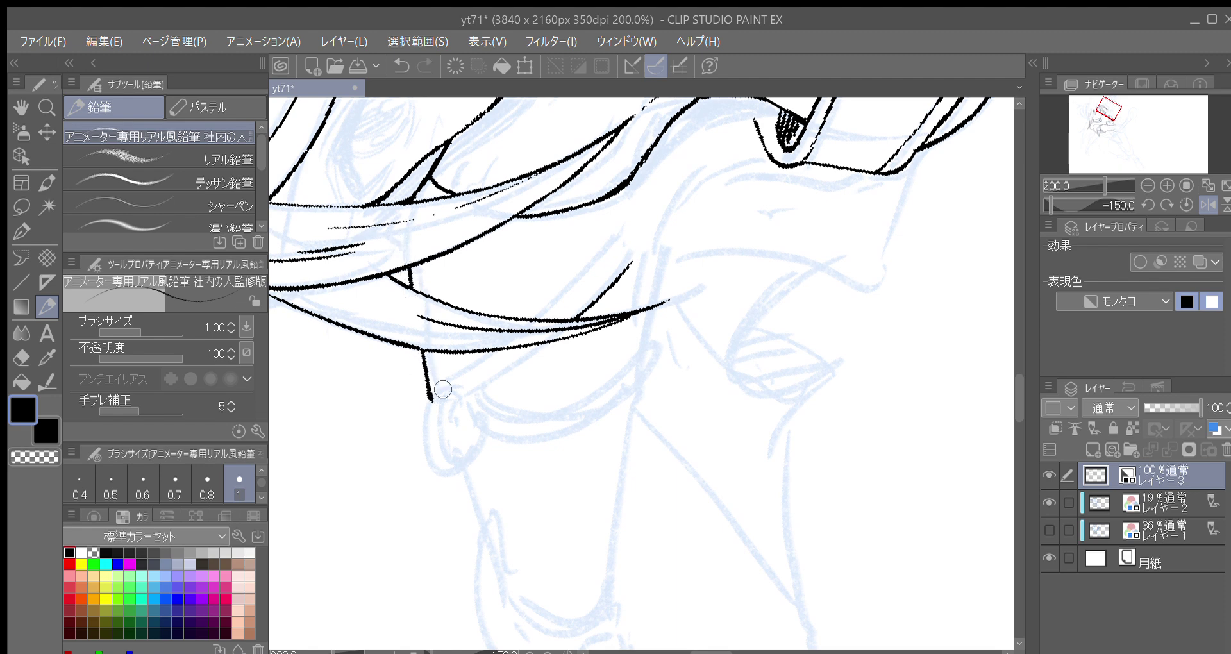
# Step: Continue the slanted line behind the rear hair lock out past the lock's outer contour toward the sketched rounded shape
pyautogui.press('-')
pyautogui.moveTo(502, 437); pyautogui.dragTo(515, 378)
pyautogui.moveTo(483, 416); pyautogui.dragTo(549, 342)
pyautogui.moveTo(518, 379); pyautogui.dragTo(545, 348)
pyautogui.moveTo(575, 304)
pyautogui.mouseDown()
pyautogui.moveTo(537, 356)
pyautogui.moveTo(588, 264)
pyautogui.mouseUp()
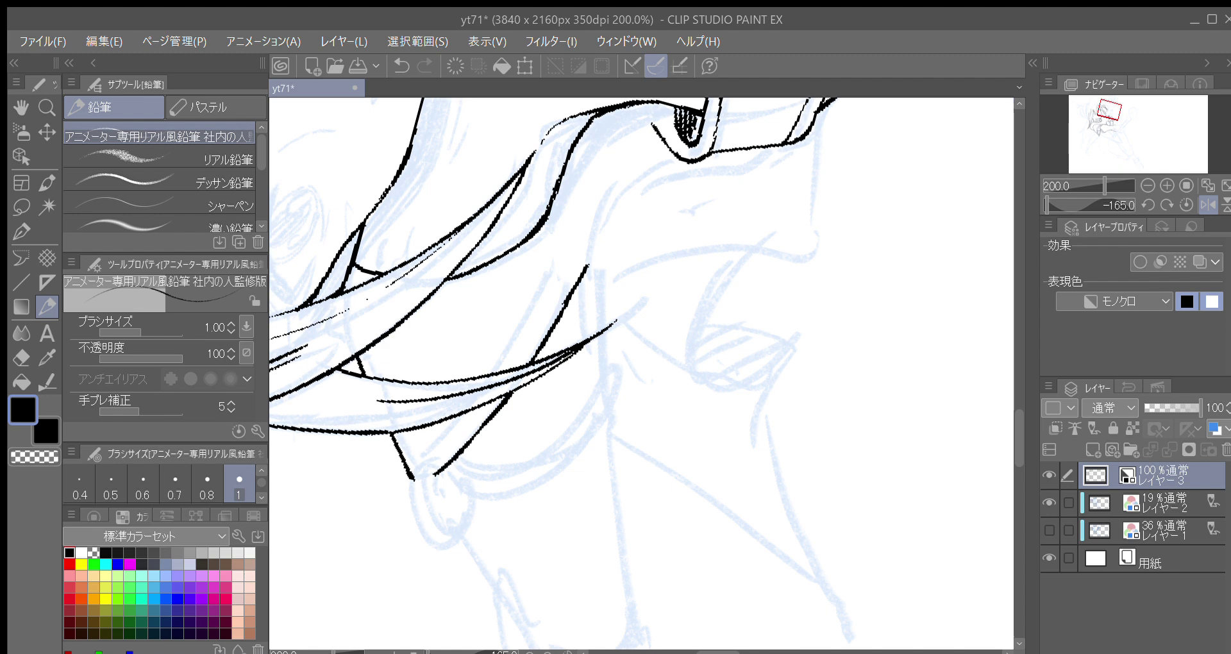
# Step: Ink the paired slanted strap lines across the gap above the rear hair lock, following the sketch toward the collar
pyautogui.moveTo(530, 360); pyautogui.dragTo(562, 308)
pyautogui.hotkey('ctrl', 'z')
pyautogui.moveTo(530, 362); pyautogui.dragTo(581, 275)
pyautogui.moveTo(551, 327)
pyautogui.mouseDown()
pyautogui.moveTo(588, 262)
pyautogui.moveTo(547, 350)
pyautogui.moveTo(572, 293)
pyautogui.mouseUp()
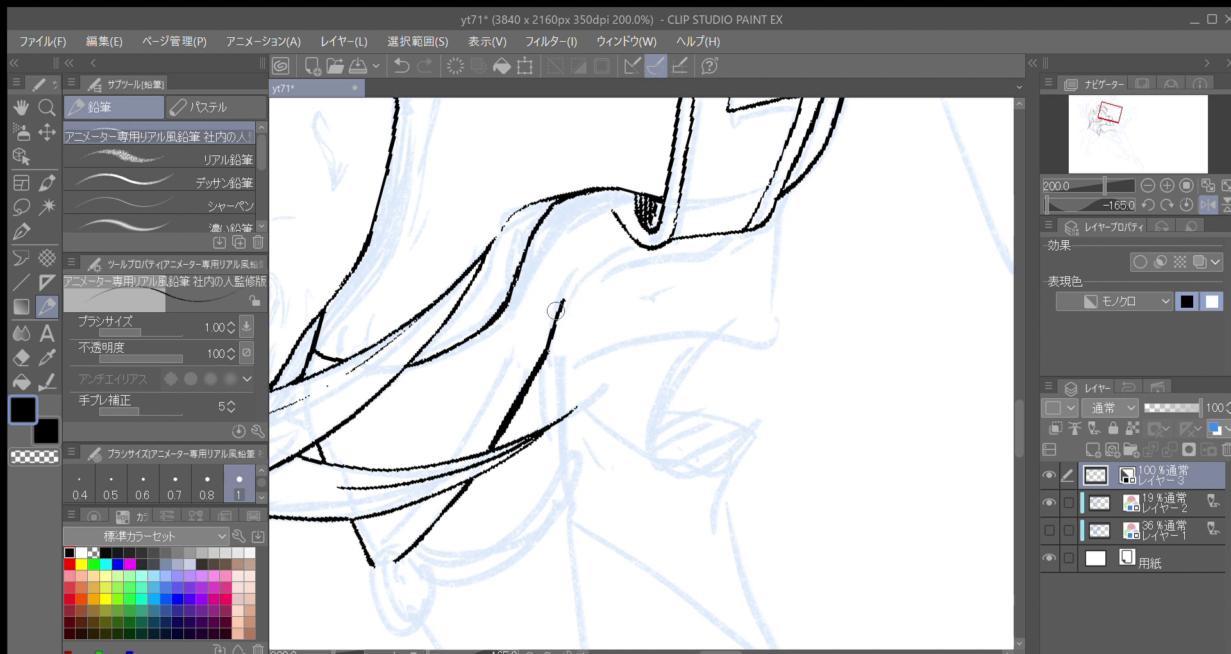
pyautogui.moveTo(453, 460); pyautogui.dragTo(527, 340)
pyautogui.moveTo(474, 418); pyautogui.dragTo(585, 316)
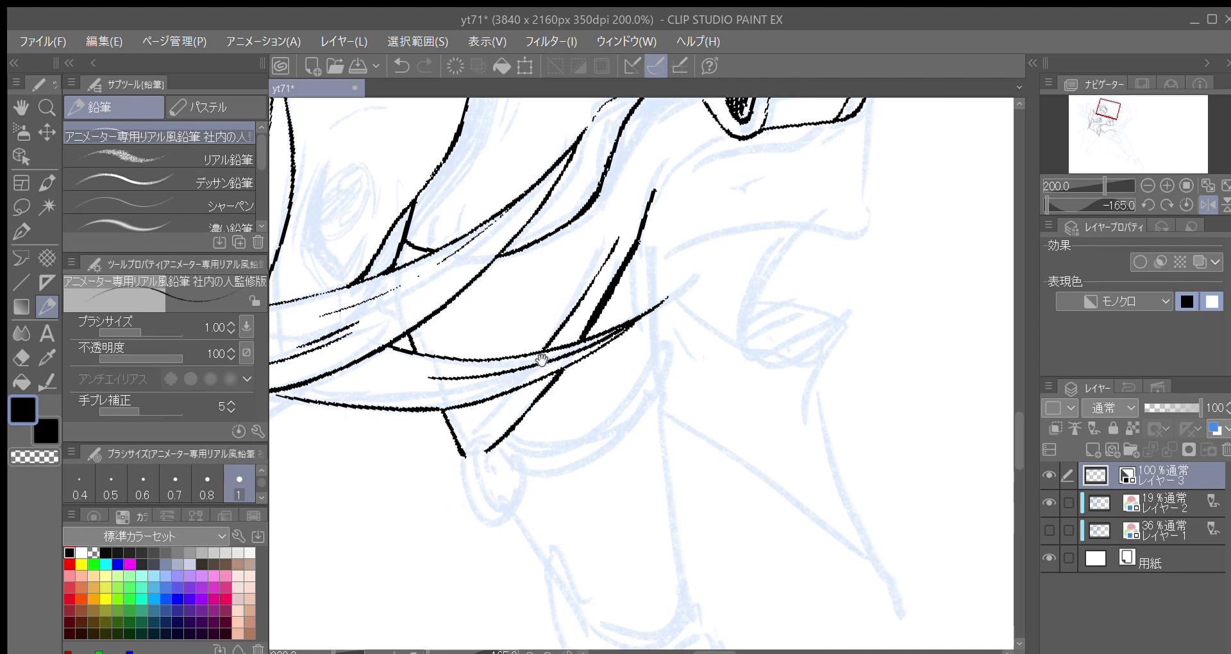
# Step: Ink the second strap edge below the rear hair lock, parallel to the existing slanted line
pyautogui.moveTo(572, 371); pyautogui.dragTo(589, 332)
pyautogui.press('-')
pyautogui.moveTo(528, 383); pyautogui.dragTo(516, 408)
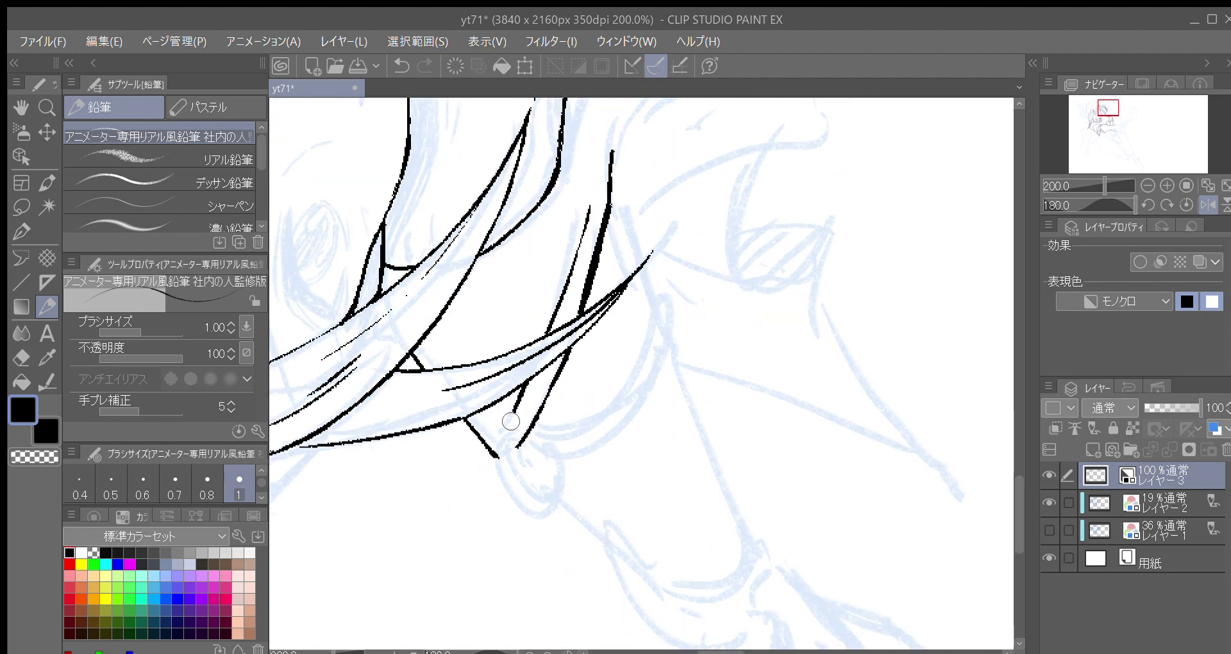
pyautogui.moveTo(574, 316); pyautogui.dragTo(502, 442)
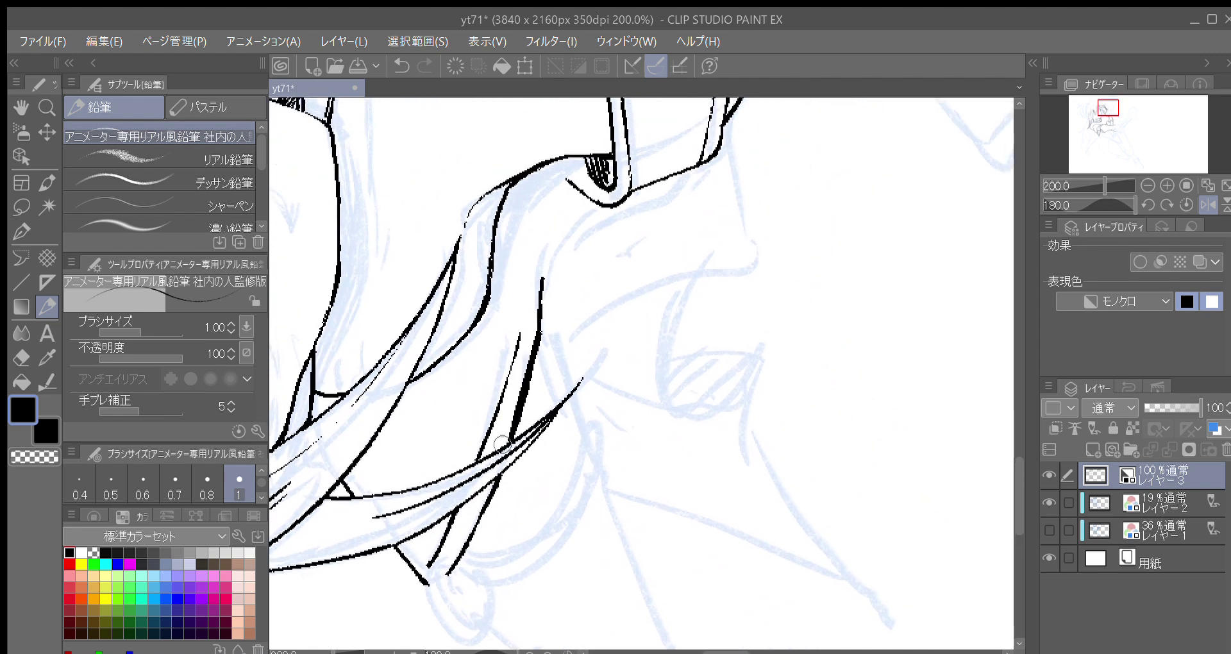
# Step: Extend the strap's outer edge in a downward curve to the collar's folded corner
pyautogui.moveTo(521, 337)
pyautogui.mouseDown()
pyautogui.moveTo(525, 259)
pyautogui.moveTo(556, 232)
pyautogui.mouseUp()
pyautogui.press('^')
pyautogui.press('^')
pyautogui.press('^')
pyautogui.press('^')
pyautogui.press('^')
pyautogui.press('^')
pyautogui.press('^')
pyautogui.moveTo(788, 351); pyautogui.dragTo(556, 337)
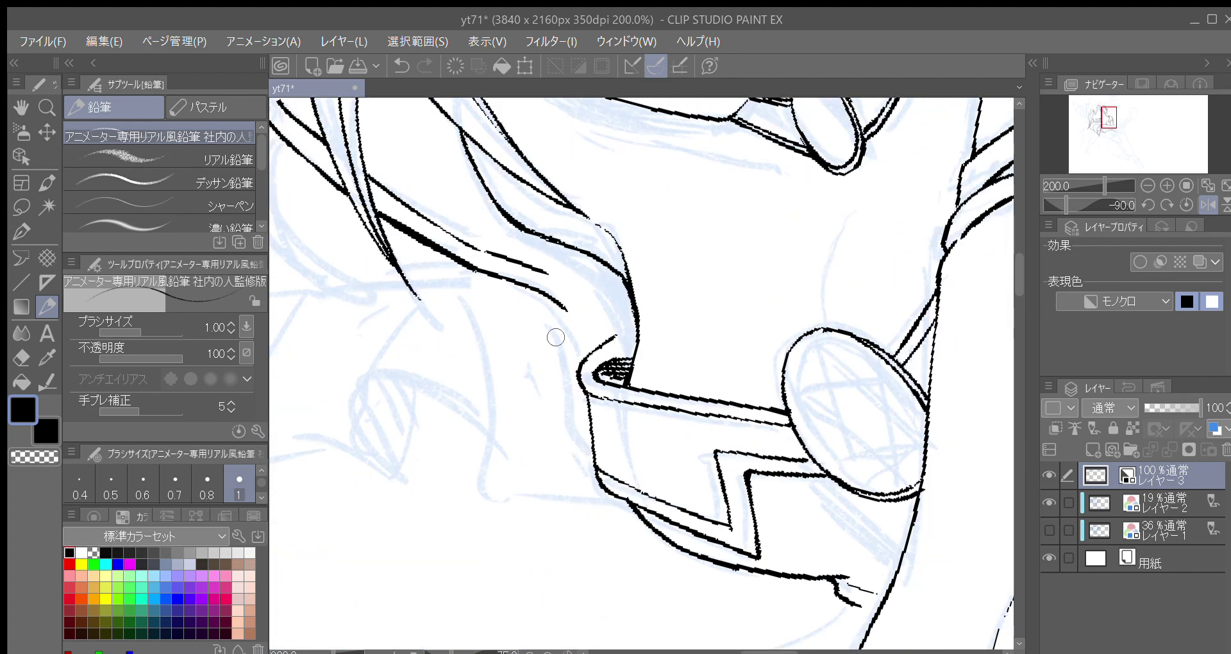
pyautogui.press('^')
pyautogui.moveTo(635, 313); pyautogui.dragTo(558, 377)
pyautogui.moveTo(497, 341); pyautogui.dragTo(525, 392)
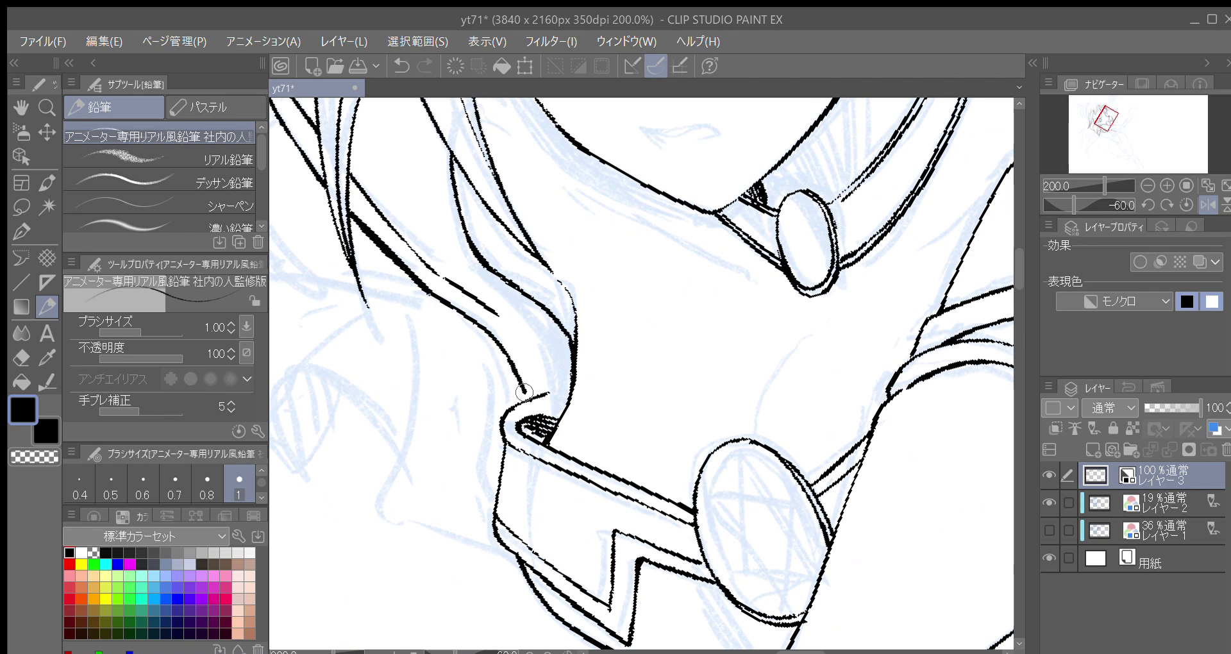
pyautogui.moveTo(509, 327); pyautogui.dragTo(542, 382)
# Step: Ink the strap's inner edge down to the collar's folded corner, parallel to the outer edge
pyautogui.scroll(-1, 549, 363)
pyautogui.moveTo(544, 353); pyautogui.dragTo(665, 444)
pyautogui.press('^')
pyautogui.press('-')
pyautogui.press('-')
pyautogui.press('^')
pyautogui.press('^')
pyautogui.press('^')
pyautogui.press('^')
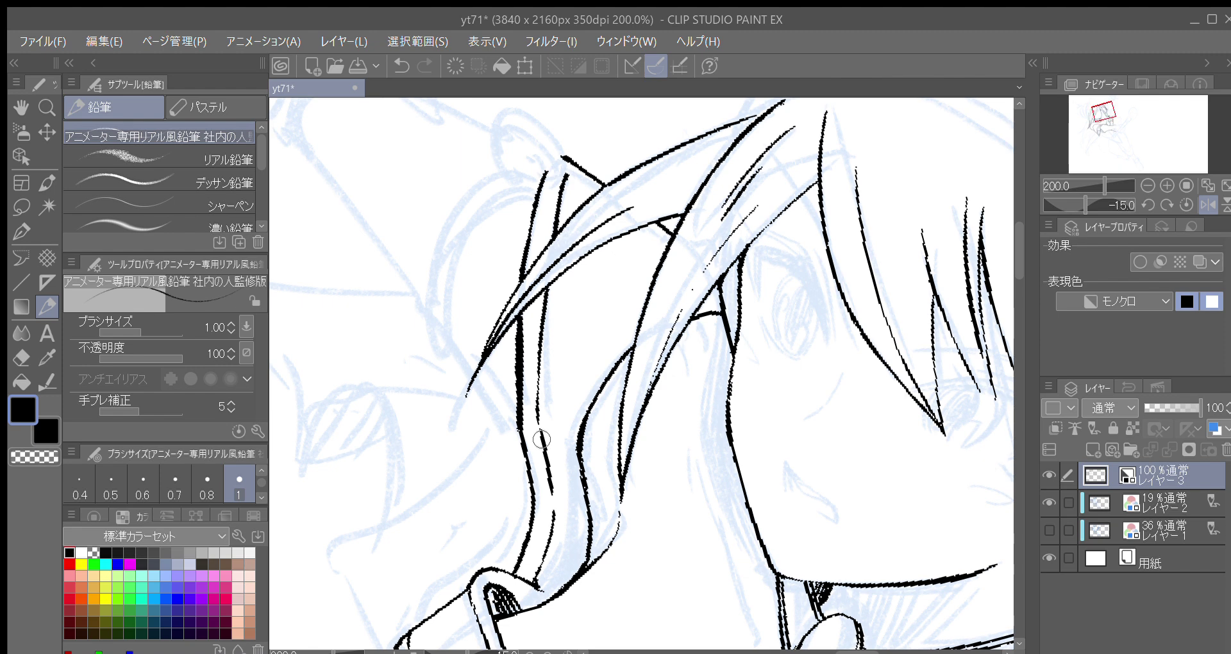
# Step: Ink the inner curve of the rounded shoulder band behind the hair lock and the line linking its lower end to the strap
pyautogui.scroll(1, 489, 291)
pyautogui.moveTo(447, 395)
pyautogui.mouseDown()
pyautogui.moveTo(442, 338)
pyautogui.moveTo(490, 247)
pyautogui.moveTo(528, 217)
pyautogui.mouseUp()
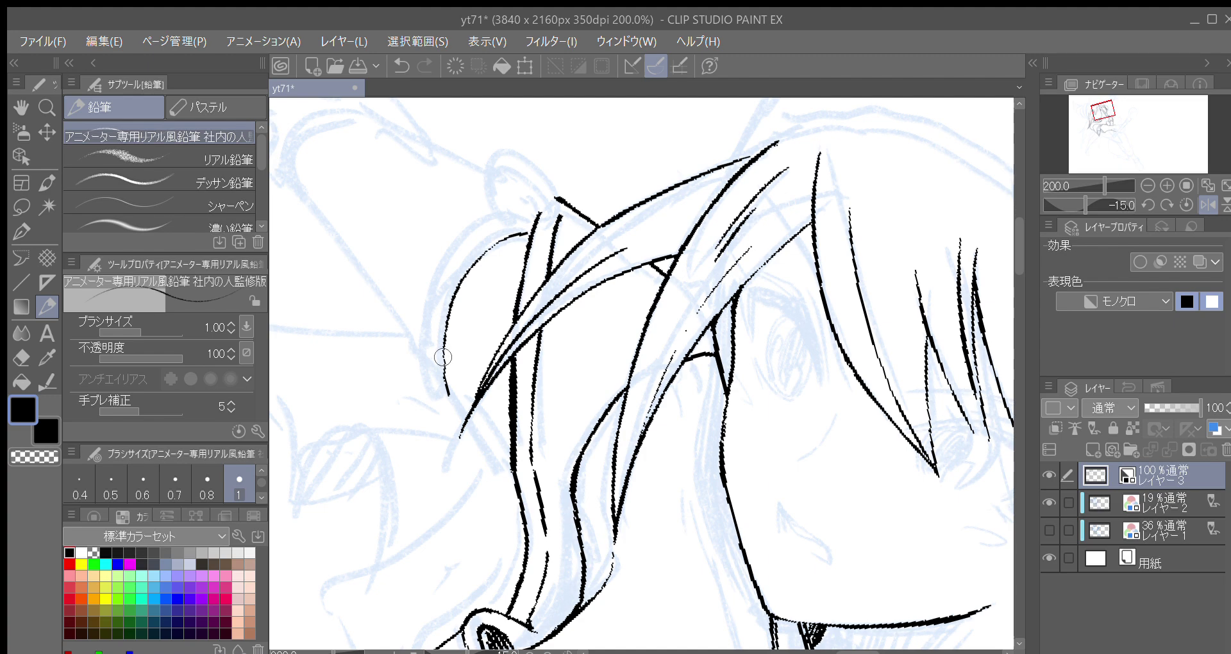
pyautogui.press('^')
pyautogui.press('^')
pyautogui.moveTo(459, 258)
pyautogui.mouseDown()
pyautogui.moveTo(452, 299)
pyautogui.moveTo(463, 305)
pyautogui.mouseUp()
pyautogui.hotkey('ctrl', 'z')
pyautogui.hotkey('ctrl', 'z')
pyautogui.moveTo(460, 258)
pyautogui.mouseDown()
pyautogui.moveTo(451, 297)
pyautogui.moveTo(466, 304)
pyautogui.moveTo(468, 352)
pyautogui.mouseUp()
pyautogui.moveTo(468, 291); pyautogui.dragTo(476, 408)
pyautogui.press('-')
pyautogui.press('-')
pyautogui.press('-')
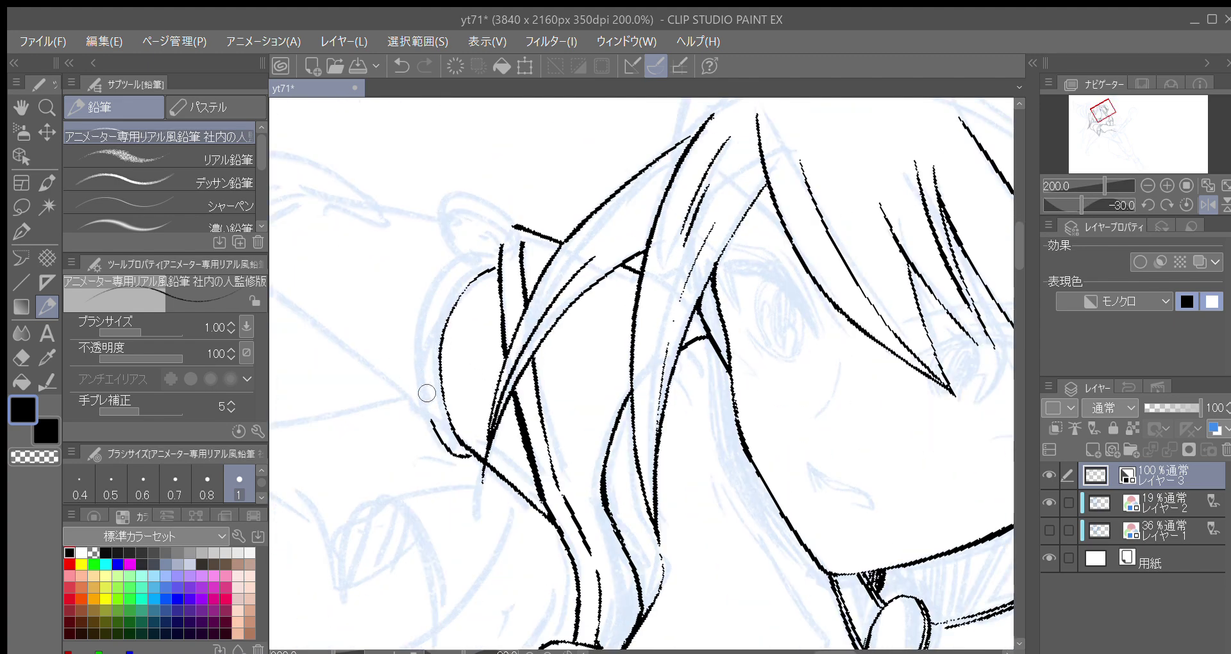
# Step: Ink the outer curve of the rounded shoulder band, parallel to its inner curve
pyautogui.moveTo(429, 414); pyautogui.dragTo(449, 267)
pyautogui.hotkey('ctrl', 'z')
pyautogui.moveTo(428, 420)
pyautogui.mouseDown()
pyautogui.moveTo(424, 322)
pyautogui.moveTo(459, 263)
pyautogui.mouseUp()
pyautogui.press('-')
pyautogui.press('-')
pyautogui.press('-')
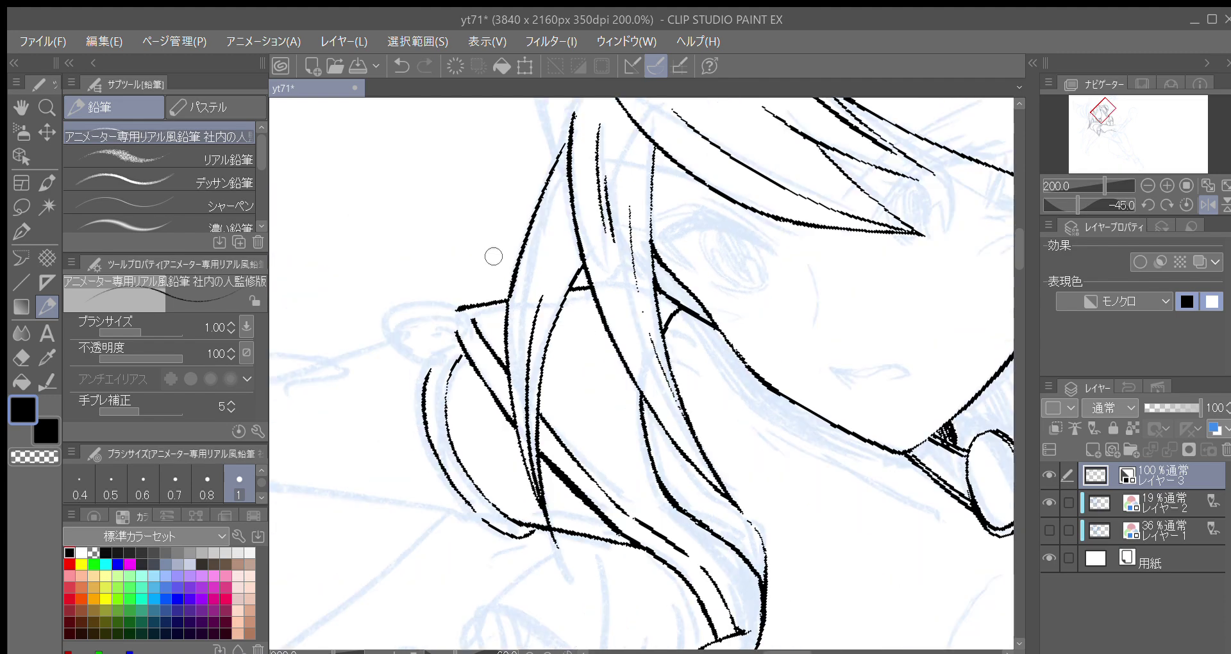
pyautogui.press('-')
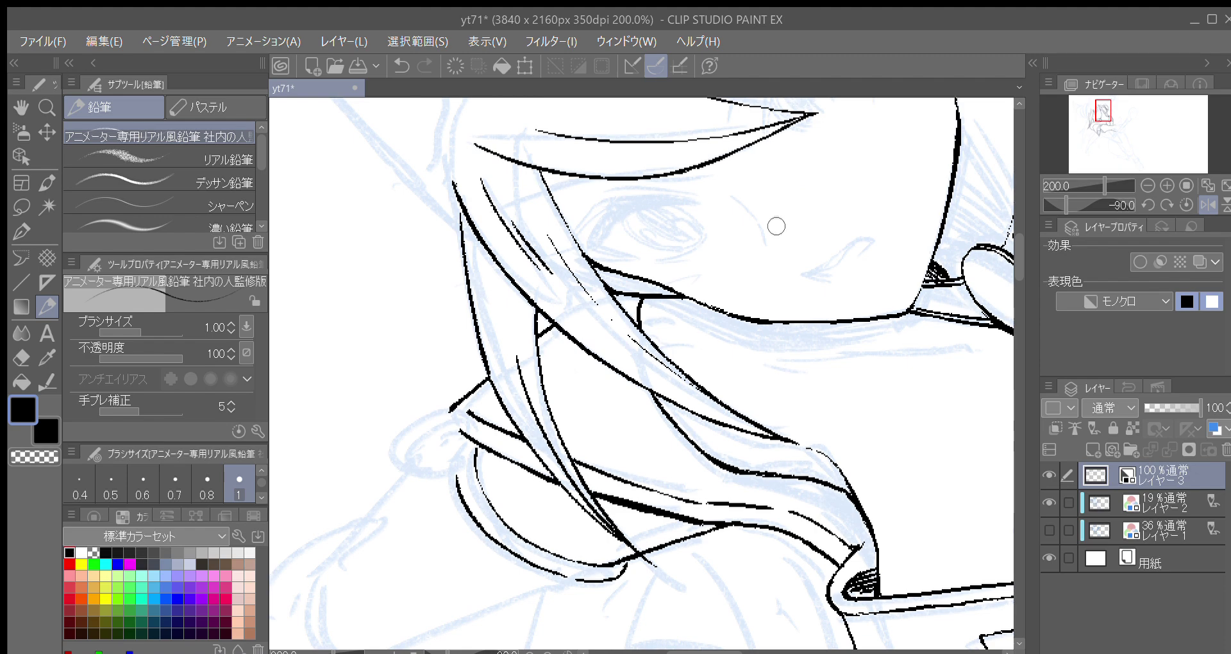
# Step: Ink the small rounded loop at the strap's shoulder end, including its doubled lower edge
pyautogui.moveTo(1008, 229); pyautogui.dragTo(1004, 259)
pyautogui.moveTo(799, 475); pyautogui.dragTo(791, 344)
pyautogui.press('-')
pyautogui.moveTo(677, 557); pyautogui.dragTo(708, 367)
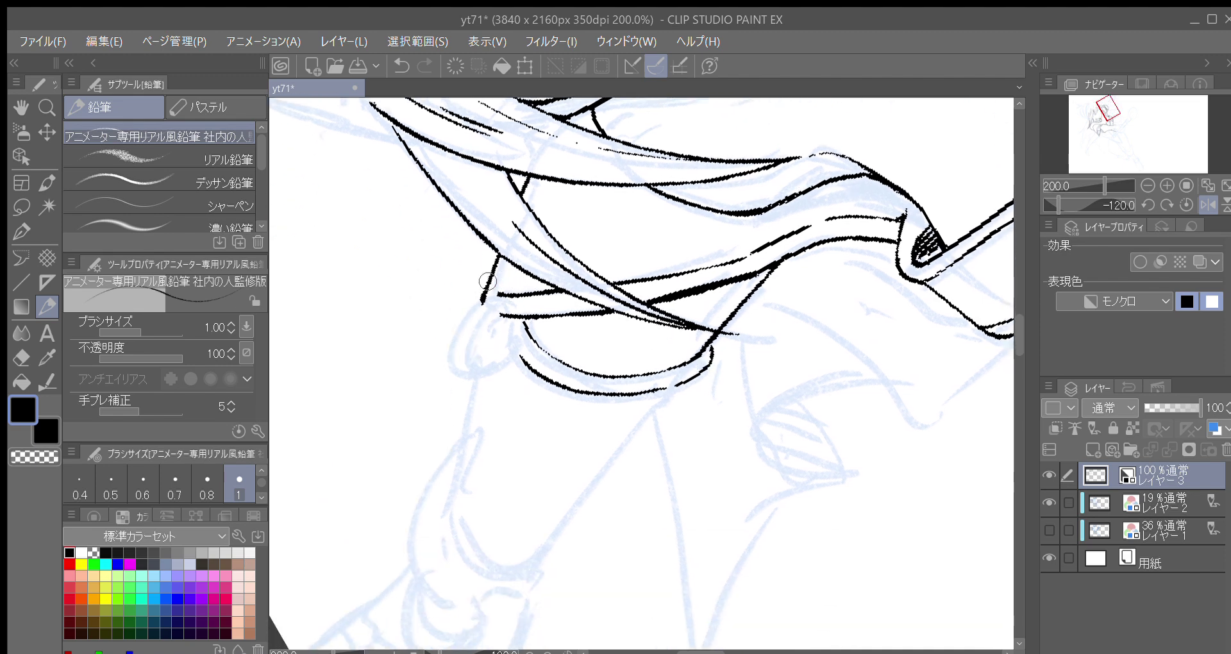
pyautogui.moveTo(490, 300); pyautogui.dragTo(457, 363)
pyautogui.hotkey('ctrl', 'z')
pyautogui.moveTo(492, 291)
pyautogui.mouseDown()
pyautogui.moveTo(460, 333)
pyautogui.moveTo(467, 399)
pyautogui.moveTo(503, 388)
pyautogui.moveTo(520, 353)
pyautogui.moveTo(479, 361)
pyautogui.mouseUp()
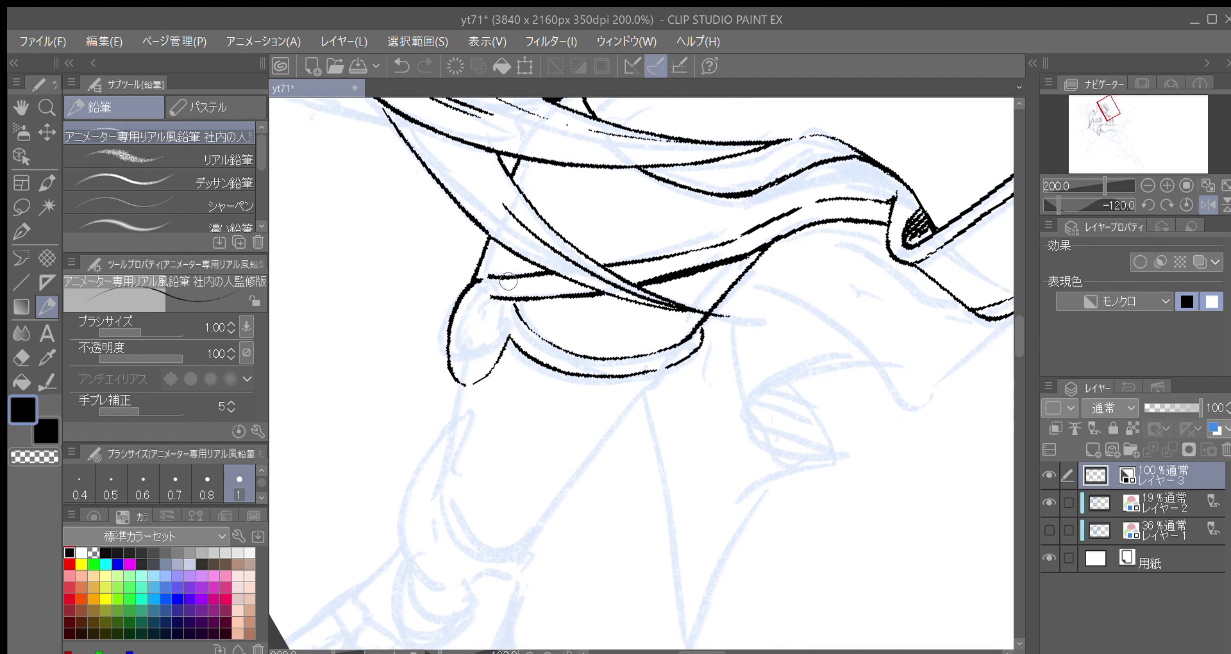
pyautogui.moveTo(451, 360)
pyautogui.mouseDown()
pyautogui.moveTo(464, 376)
pyautogui.moveTo(508, 309)
pyautogui.mouseUp()
pyautogui.hotkey('ctrl', 'z')
pyautogui.moveTo(473, 371); pyautogui.dragTo(508, 302)
pyautogui.press('^')
pyautogui.press('^')
pyautogui.press('^')
pyautogui.moveTo(617, 237)
pyautogui.mouseDown()
pyautogui.moveTo(590, 266)
pyautogui.moveTo(593, 194)
pyautogui.mouseUp()
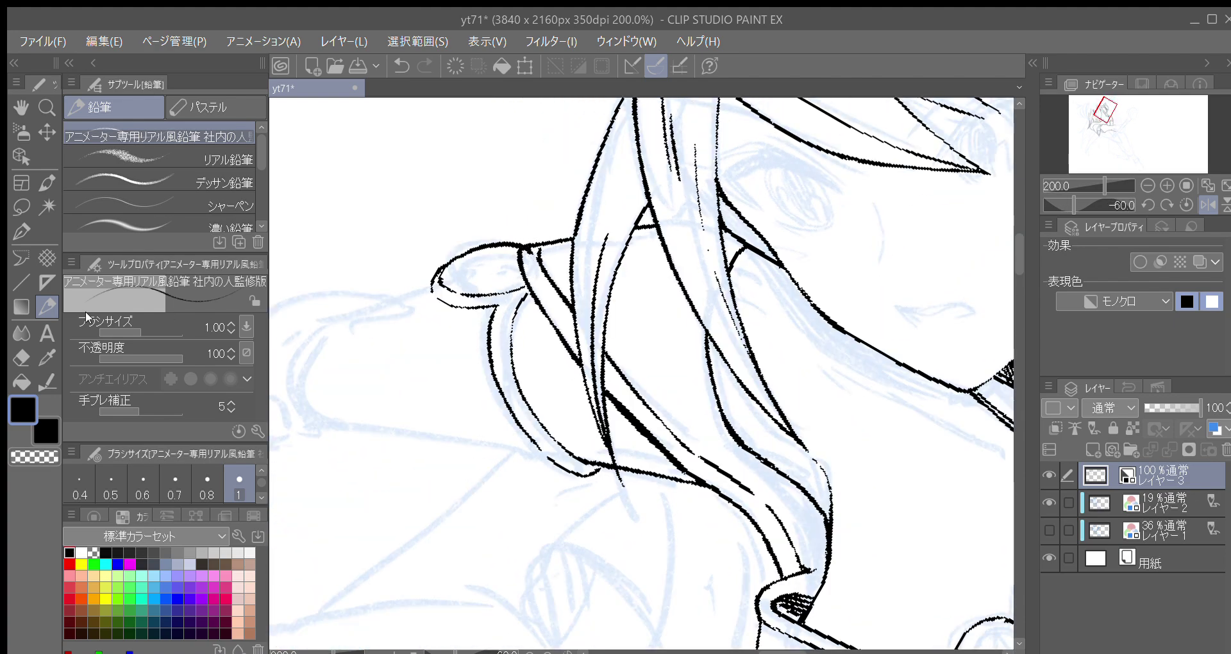
pyautogui.press('e')
pyautogui.click(81, 483)
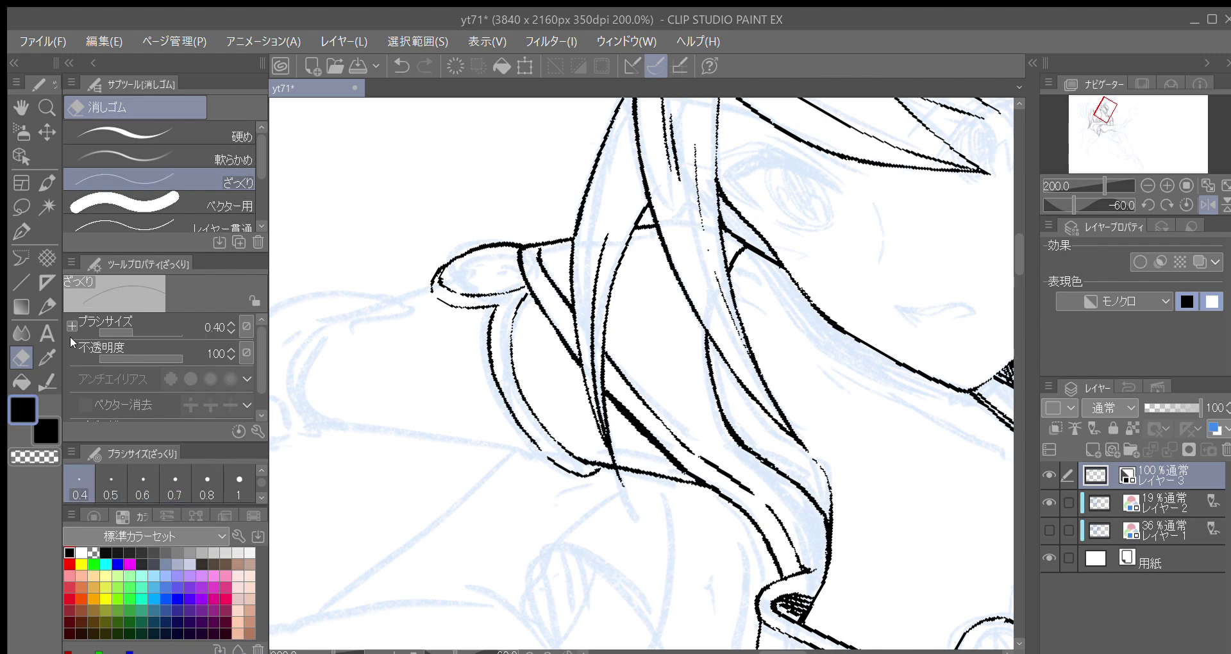
pyautogui.click(39, 307)
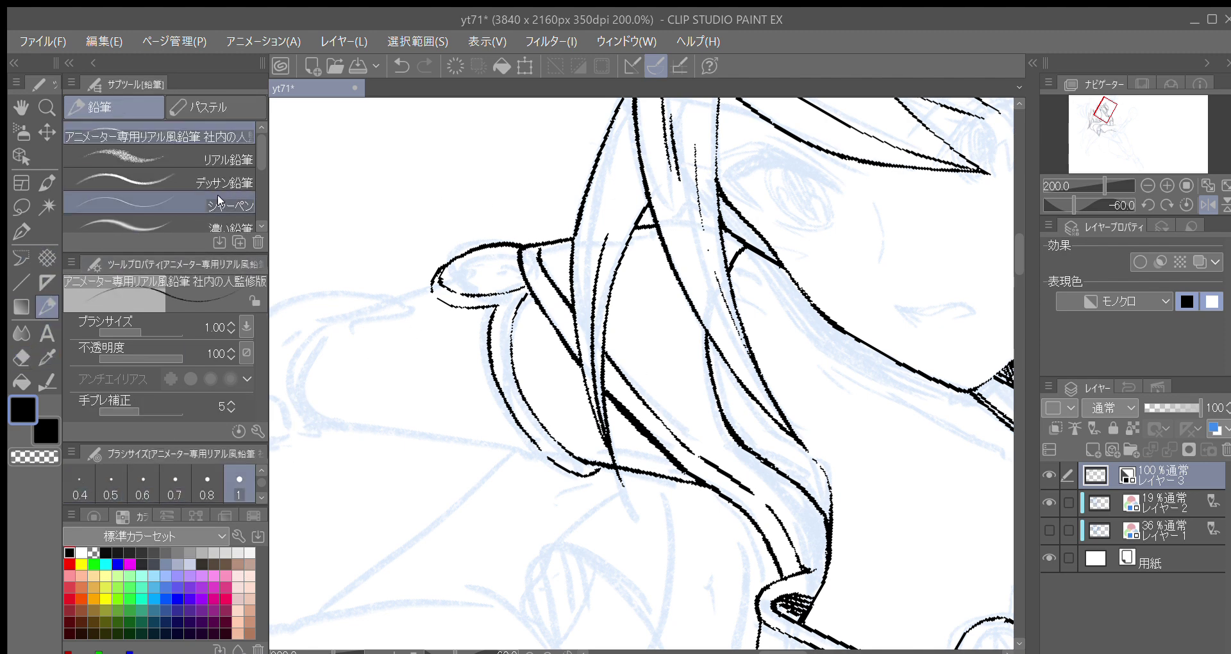
# Step: Close the line gaps where the strap's shoulder end meets the small loop and the rounded band
pyautogui.moveTo(538, 250); pyautogui.dragTo(539, 260)
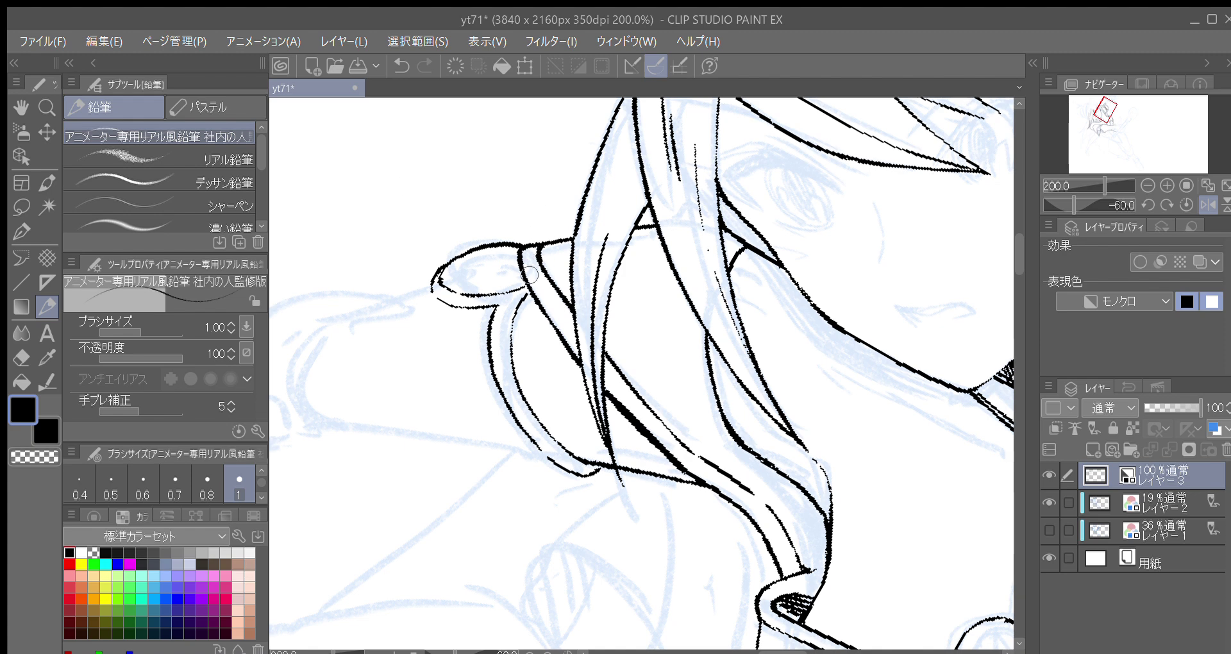
pyautogui.moveTo(516, 317)
pyautogui.mouseDown()
pyautogui.moveTo(529, 294)
pyautogui.moveTo(511, 347)
pyautogui.mouseUp()
pyautogui.moveTo(526, 297); pyautogui.dragTo(533, 290)
pyautogui.press('-')
pyautogui.press('-')
pyautogui.press('-')
pyautogui.moveTo(588, 404); pyautogui.dragTo(594, 374)
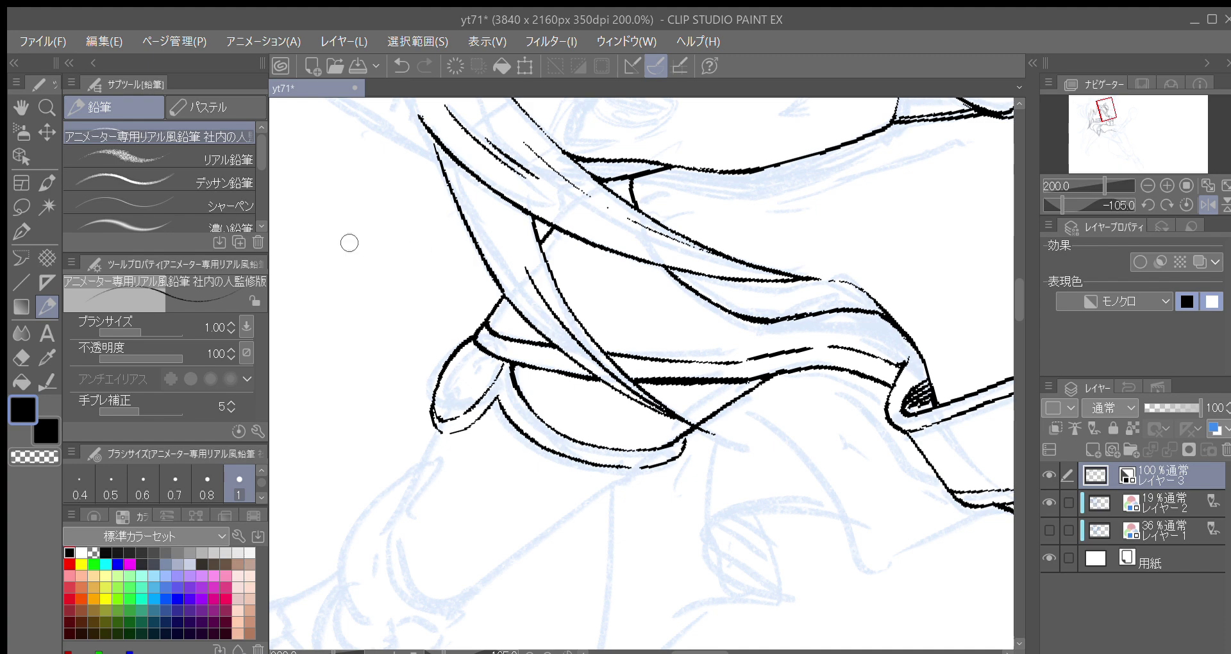
# Step: Ink a short arm contour running from the tip of the small shoulder loop down toward the sketched rounded cuff
pyautogui.moveTo(645, 360); pyautogui.dragTo(615, 317)
pyautogui.press('-')
pyautogui.moveTo(505, 361); pyautogui.dragTo(514, 243)
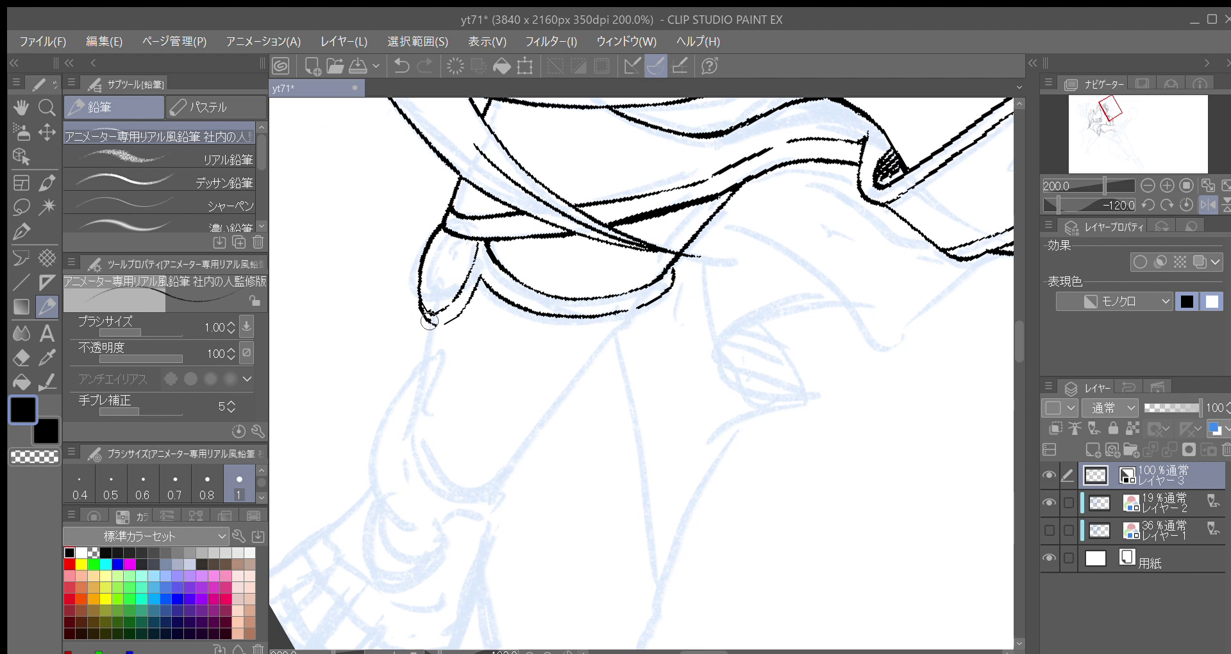
pyautogui.moveTo(429, 322)
pyautogui.mouseDown()
pyautogui.moveTo(415, 417)
pyautogui.moveTo(453, 391)
pyautogui.moveTo(446, 354)
pyautogui.mouseUp()
pyautogui.press('^')
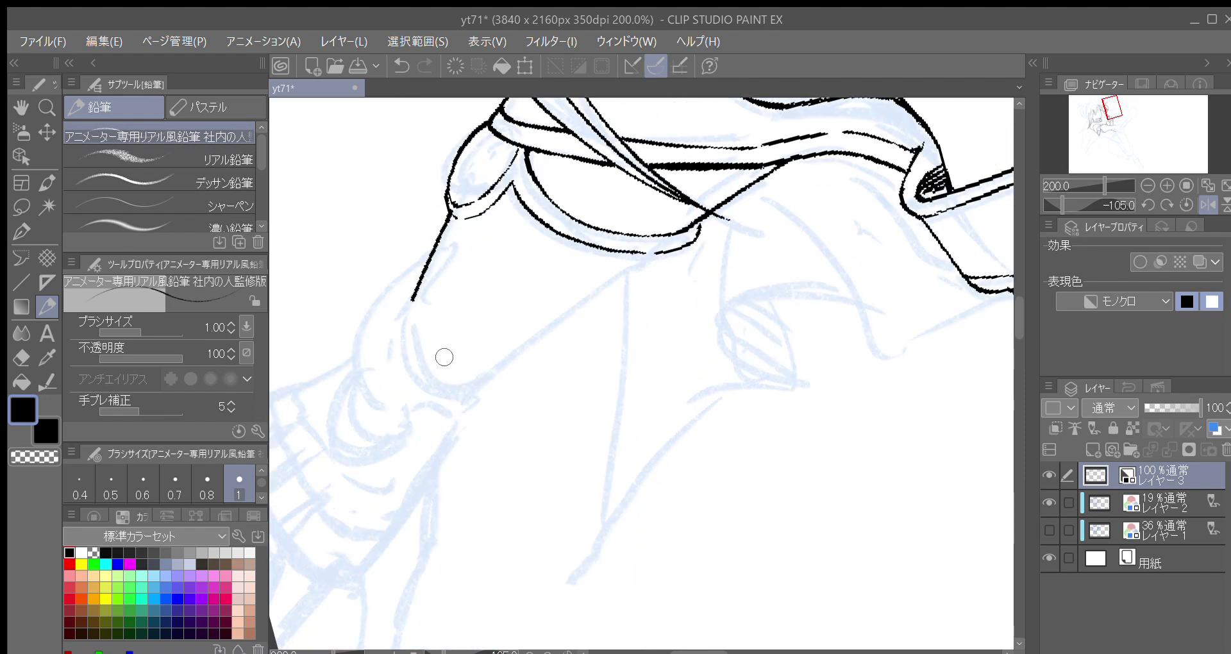
pyautogui.moveTo(454, 325); pyautogui.dragTo(450, 364)
pyautogui.hotkey('ctrl', 'z')
pyautogui.moveTo(444, 251); pyautogui.dragTo(416, 297)
pyautogui.moveTo(450, 341); pyautogui.dragTo(456, 315)
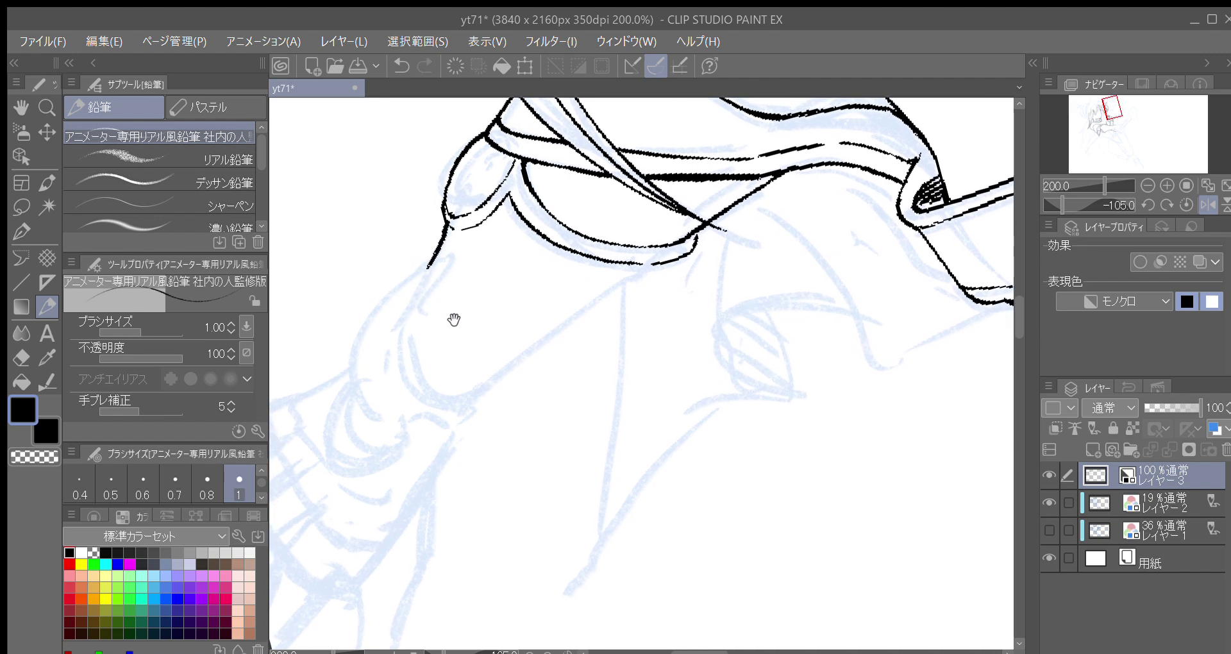
pyautogui.hscroll(-1, 423, 331)
# Step: Ink the rounded cuff's outer curve up to the arm contour and fill in the small loop's lower edge
pyautogui.moveTo(377, 407); pyautogui.dragTo(372, 338)
pyautogui.press('-')
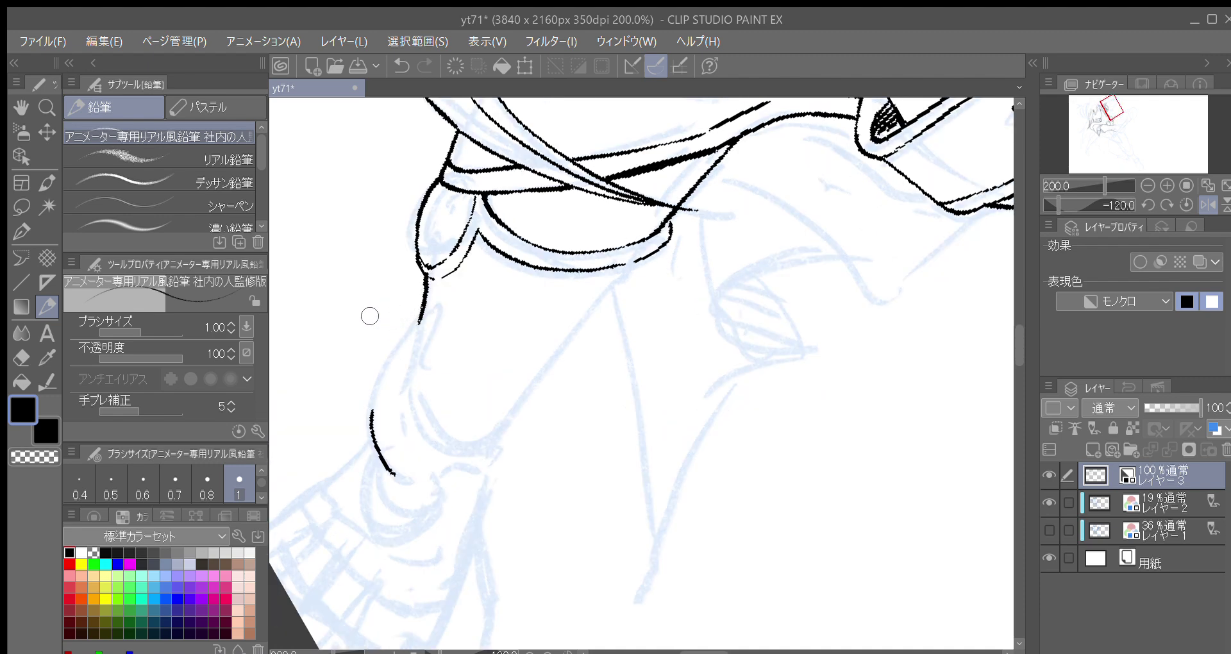
pyautogui.scroll(-2, 388, 401)
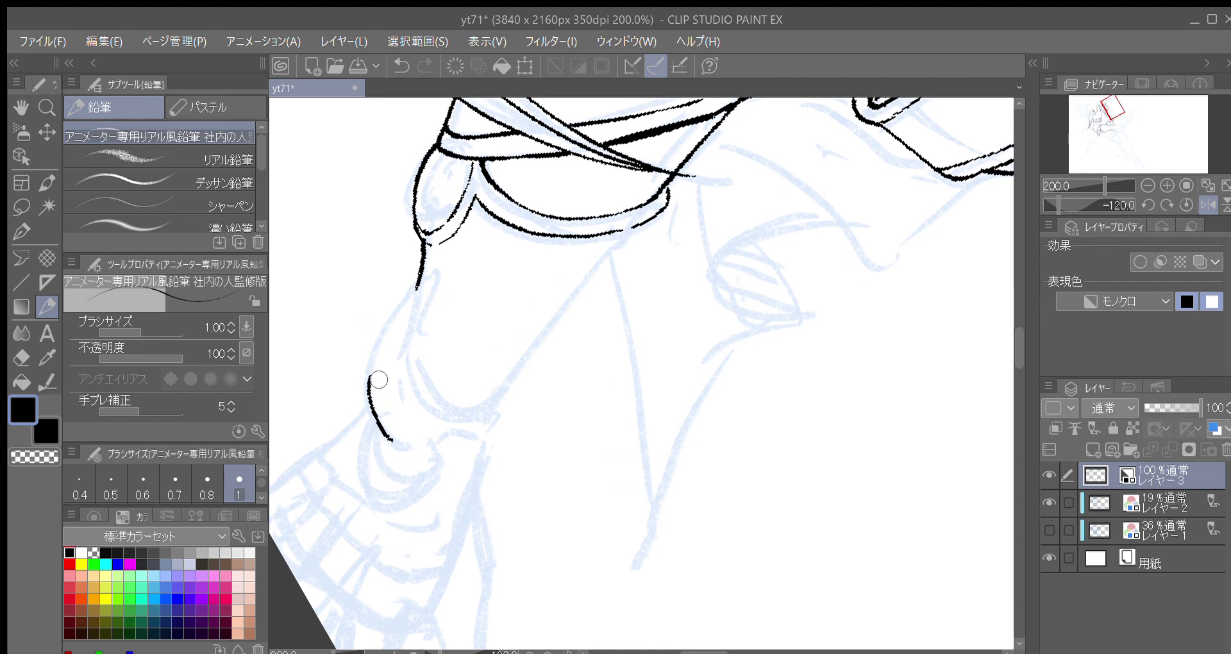
pyautogui.moveTo(370, 380); pyautogui.dragTo(409, 299)
pyautogui.press('-')
pyautogui.scroll(-1, 417, 346)
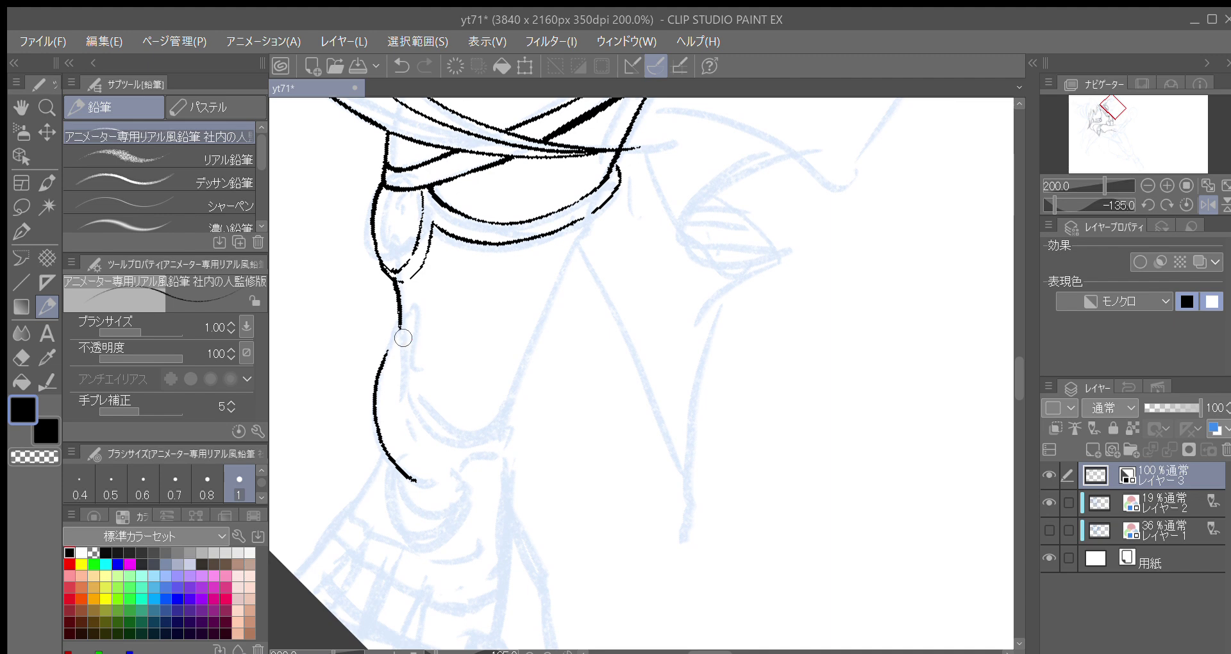
pyautogui.scroll(-1, 410, 346)
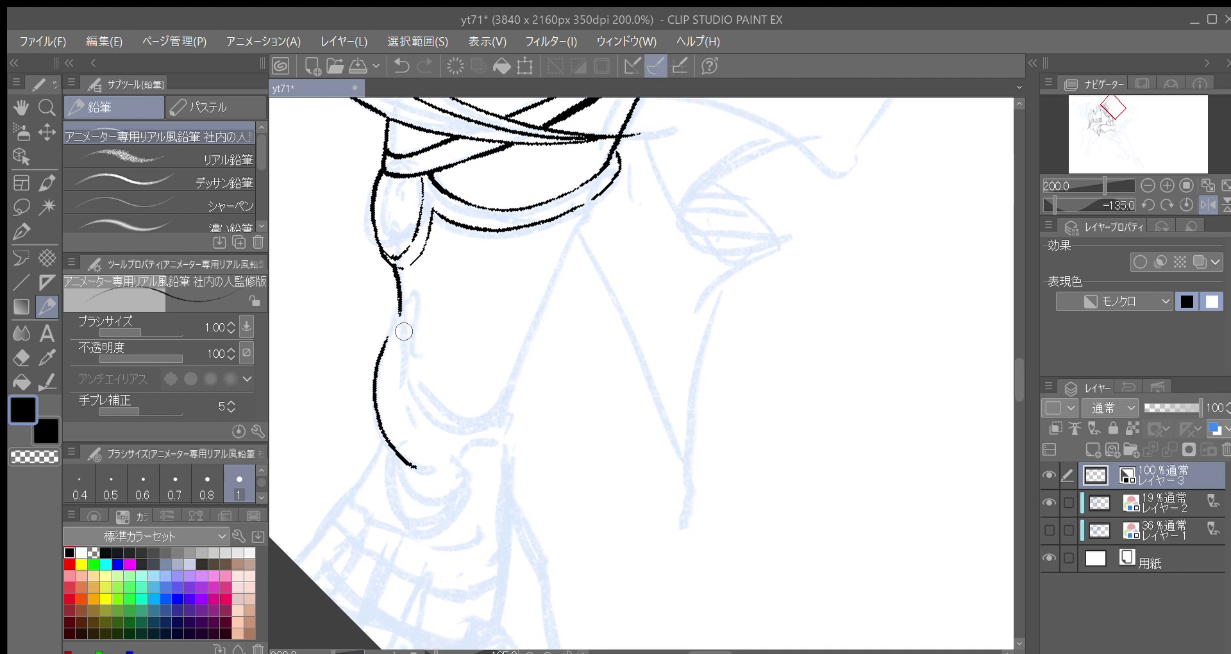
pyautogui.moveTo(381, 355); pyautogui.dragTo(420, 257)
pyautogui.hotkey('ctrl', 'z')
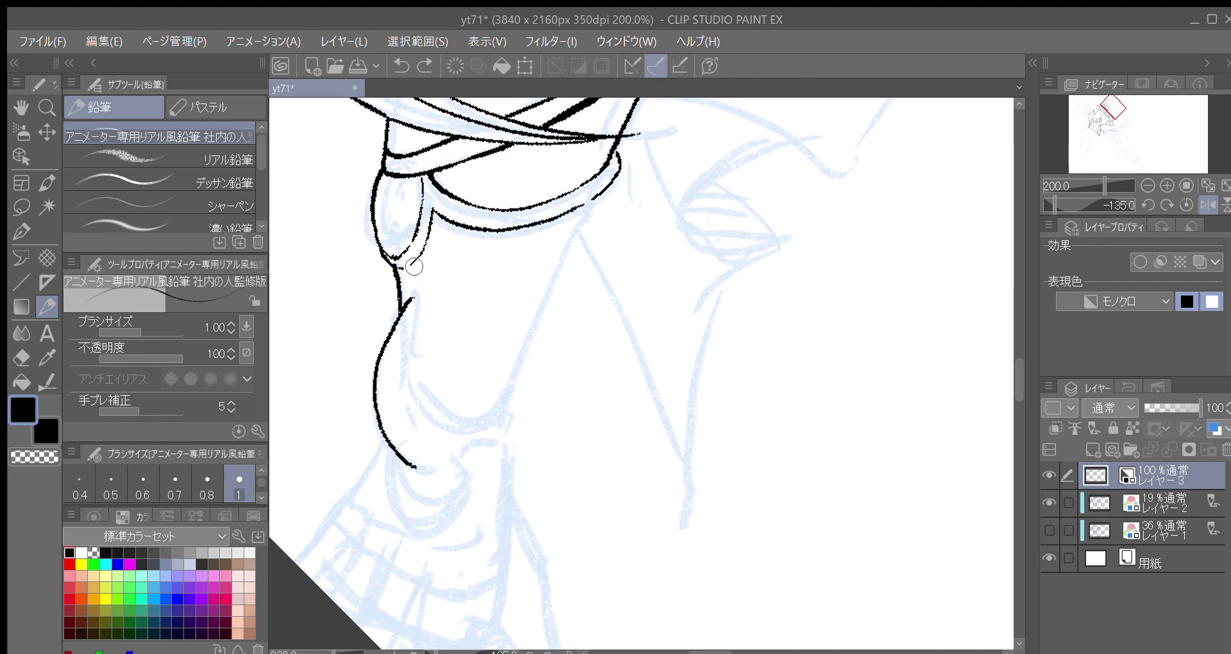
pyautogui.moveTo(428, 243); pyautogui.dragTo(395, 264)
# Step: Ink the straight upper part of the cuff's inner edge and carry its outer curve around toward the underside
pyautogui.moveTo(420, 337); pyautogui.dragTo(412, 393)
pyautogui.press('^')
pyautogui.press('^')
pyautogui.press('^')
pyautogui.press('^')
pyautogui.moveTo(470, 259); pyautogui.dragTo(446, 370)
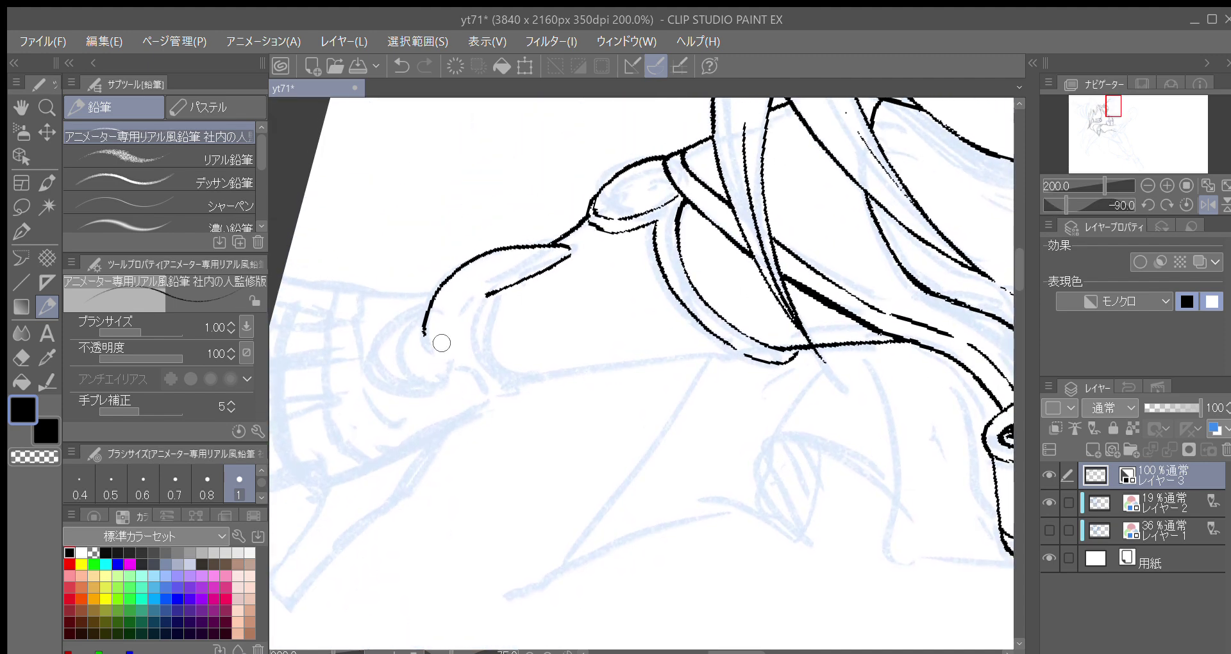
pyautogui.moveTo(426, 318); pyautogui.dragTo(441, 376)
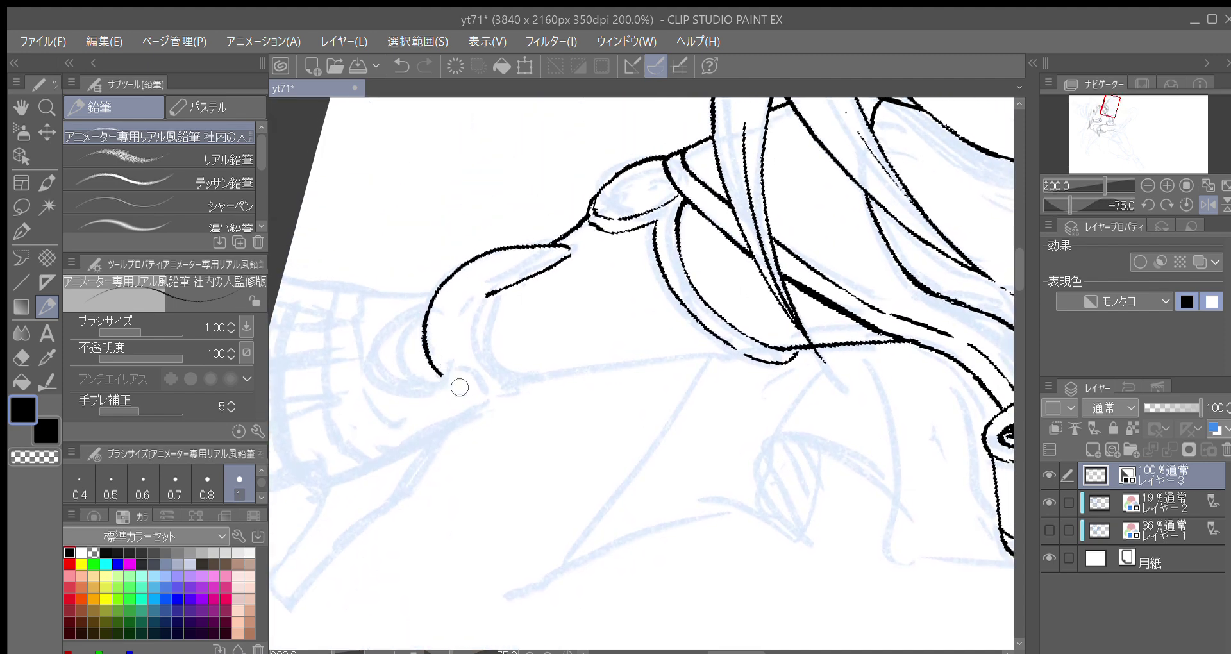
# Step: Ink the underside of the rounded cuff and bring its outline up to the lower corner at the arm
pyautogui.press('^')
pyautogui.moveTo(447, 320); pyautogui.dragTo(477, 362)
pyautogui.hotkey('ctrl', 'z')
pyautogui.hotkey('ctrl', 'z')
pyautogui.moveTo(442, 313)
pyautogui.mouseDown()
pyautogui.moveTo(474, 358)
pyautogui.moveTo(463, 349)
pyautogui.moveTo(491, 359)
pyautogui.mouseUp()
pyautogui.press('-')
pyautogui.press('-')
pyautogui.press('-')
pyautogui.press('-')
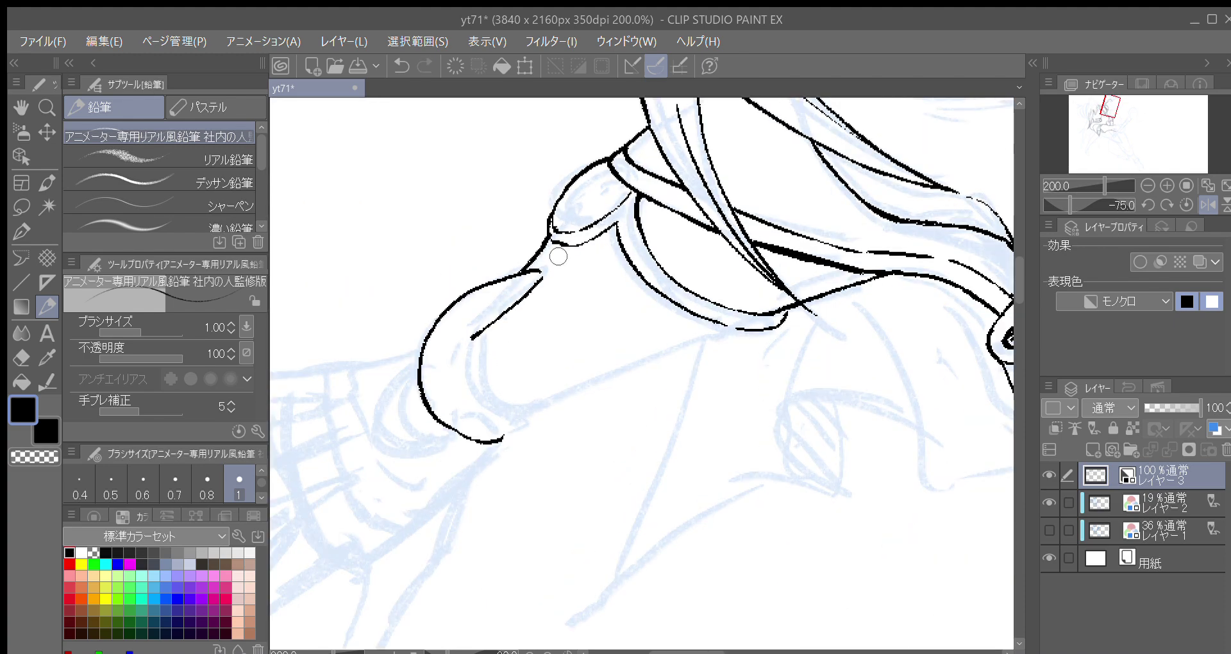
pyautogui.moveTo(513, 425); pyautogui.dragTo(537, 367)
pyautogui.press('^')
pyautogui.press('^')
pyautogui.press('^')
pyautogui.press('^')
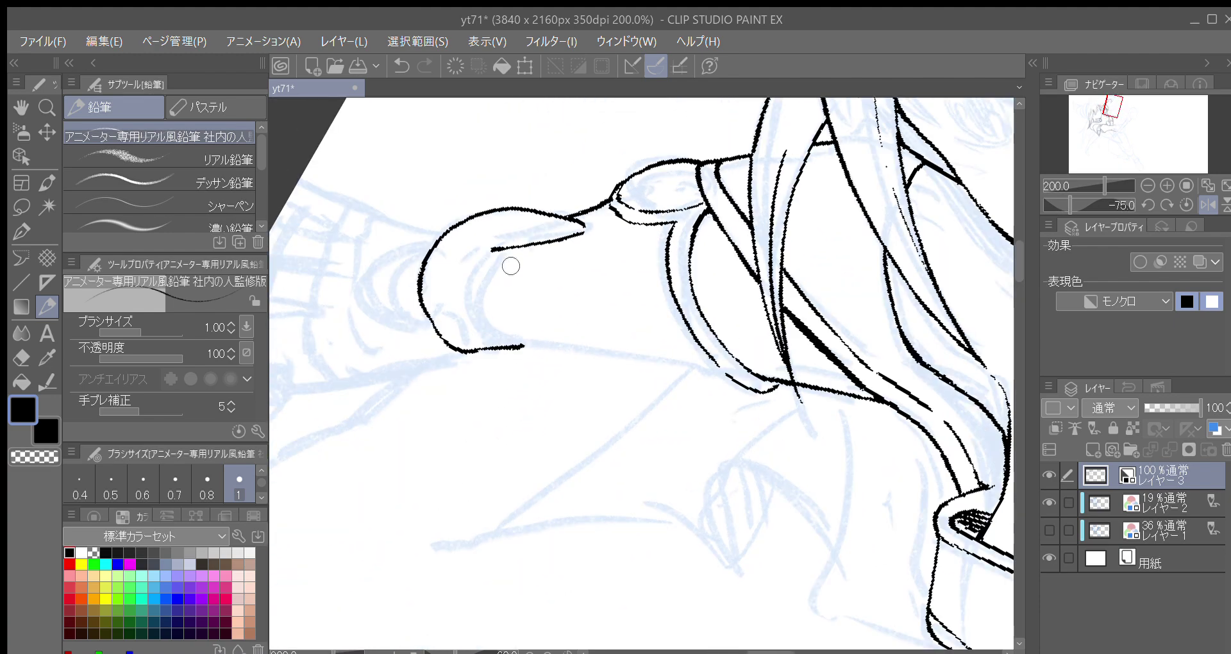
# Step: Ink the curved part of the cuff's inner edge from the straight segment to the lower corner
pyautogui.moveTo(492, 249)
pyautogui.mouseDown()
pyautogui.moveTo(484, 314)
pyautogui.moveTo(499, 335)
pyautogui.mouseUp()
pyautogui.press('-')
pyautogui.press('-')
pyautogui.press('-')
pyautogui.press('-')
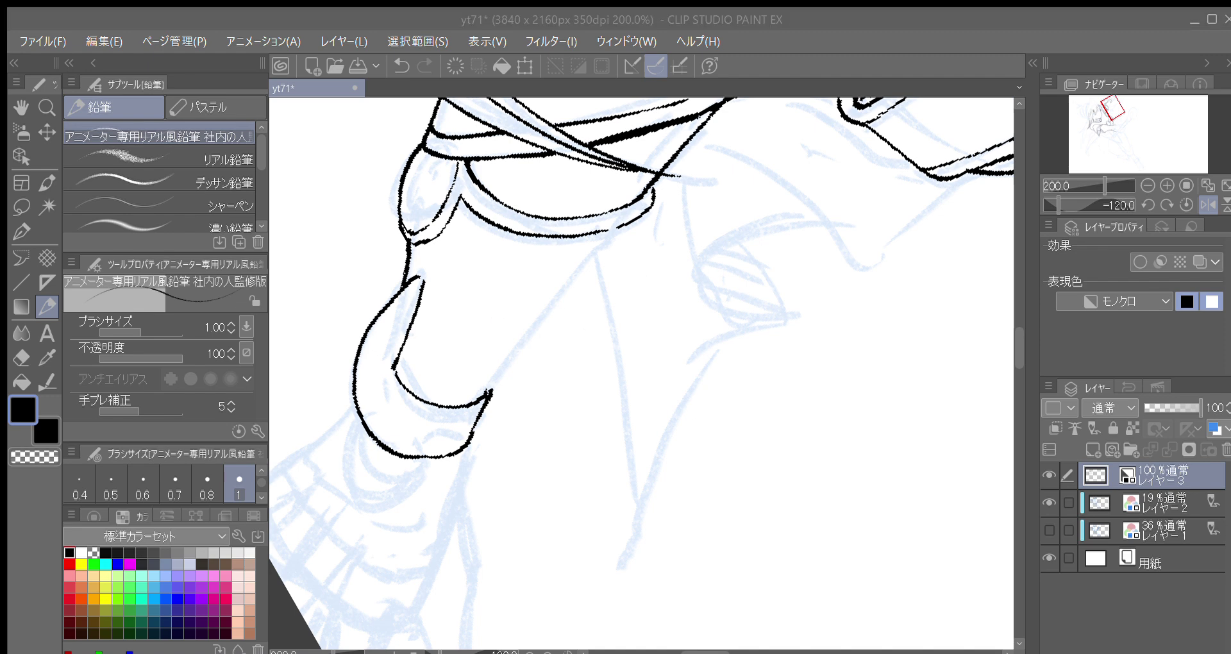
# Step: Ink the arm's lower contour from the cuff's lower corner to the rounded shoulder band
pyautogui.moveTo(1015, 333); pyautogui.dragTo(1015, 336)
pyautogui.moveTo(662, 413); pyautogui.dragTo(629, 376)
pyautogui.scroll(3, 475, 294)
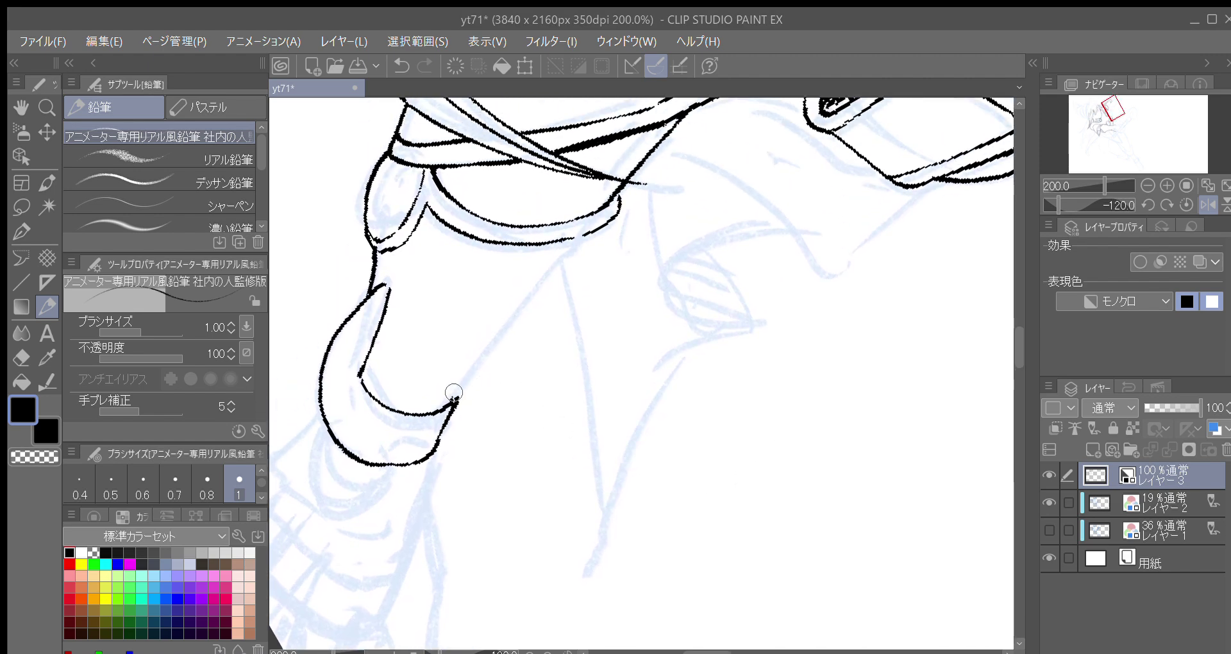
pyautogui.moveTo(457, 398)
pyautogui.mouseDown()
pyautogui.moveTo(511, 311)
pyautogui.moveTo(586, 236)
pyautogui.mouseUp()
pyautogui.moveTo(532, 350); pyautogui.dragTo(544, 311)
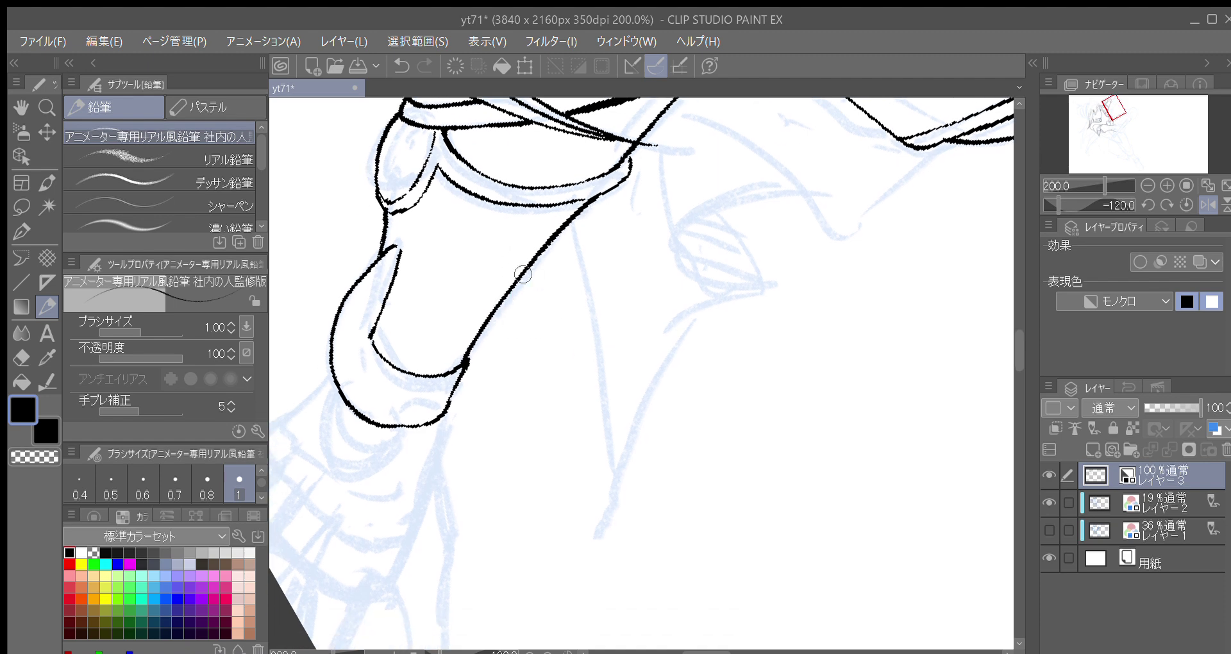
pyautogui.moveTo(563, 332)
pyautogui.mouseDown()
pyautogui.moveTo(550, 365)
pyautogui.moveTo(583, 332)
pyautogui.mouseUp()
pyautogui.press('^')
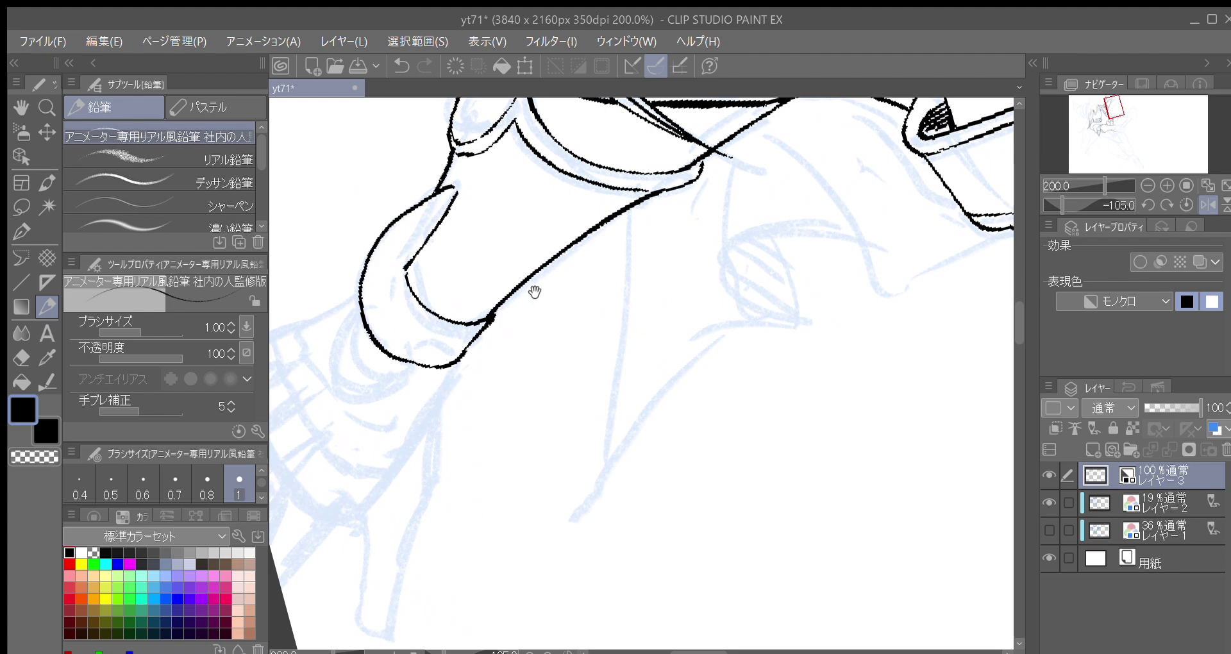
pyautogui.moveTo(533, 286); pyautogui.dragTo(552, 284)
pyautogui.press('^')
pyautogui.press('^')
pyautogui.press('^')
pyautogui.press('^')
pyautogui.press('^')
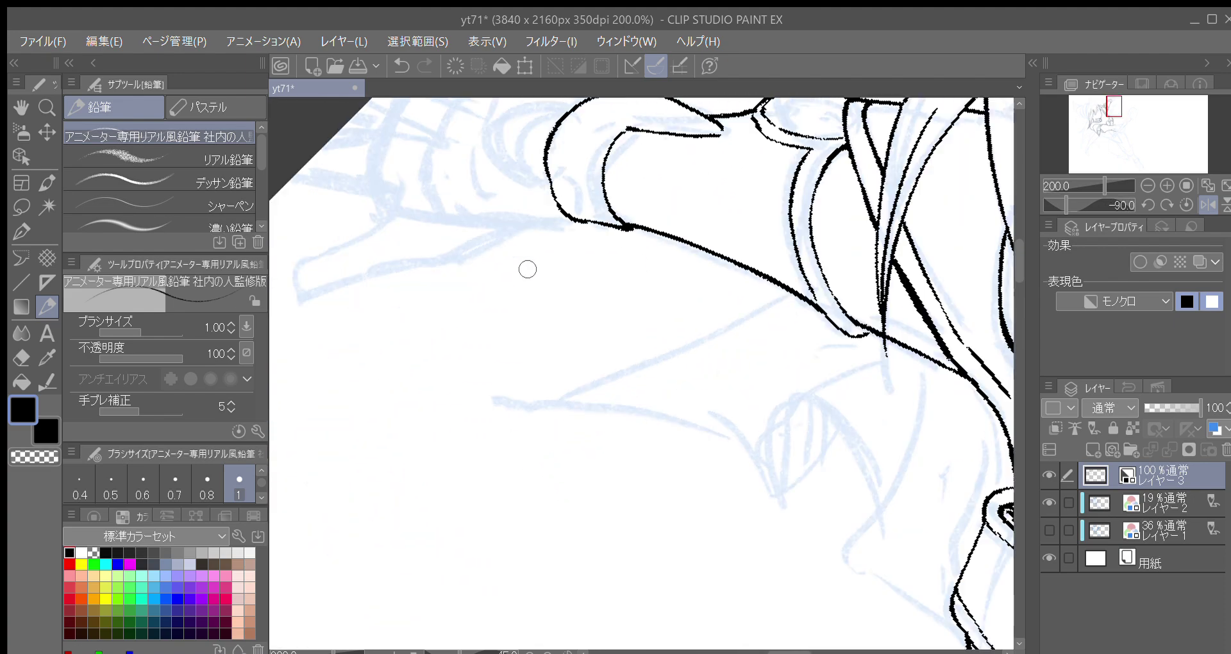
# Step: Ink the glove's thumb-side edge from the cuff up to its corner near the fingers
pyautogui.press('^')
pyautogui.moveTo(537, 297); pyautogui.dragTo(483, 399)
pyautogui.moveTo(543, 333); pyautogui.dragTo(476, 433)
pyautogui.press('^')
pyautogui.press('^')
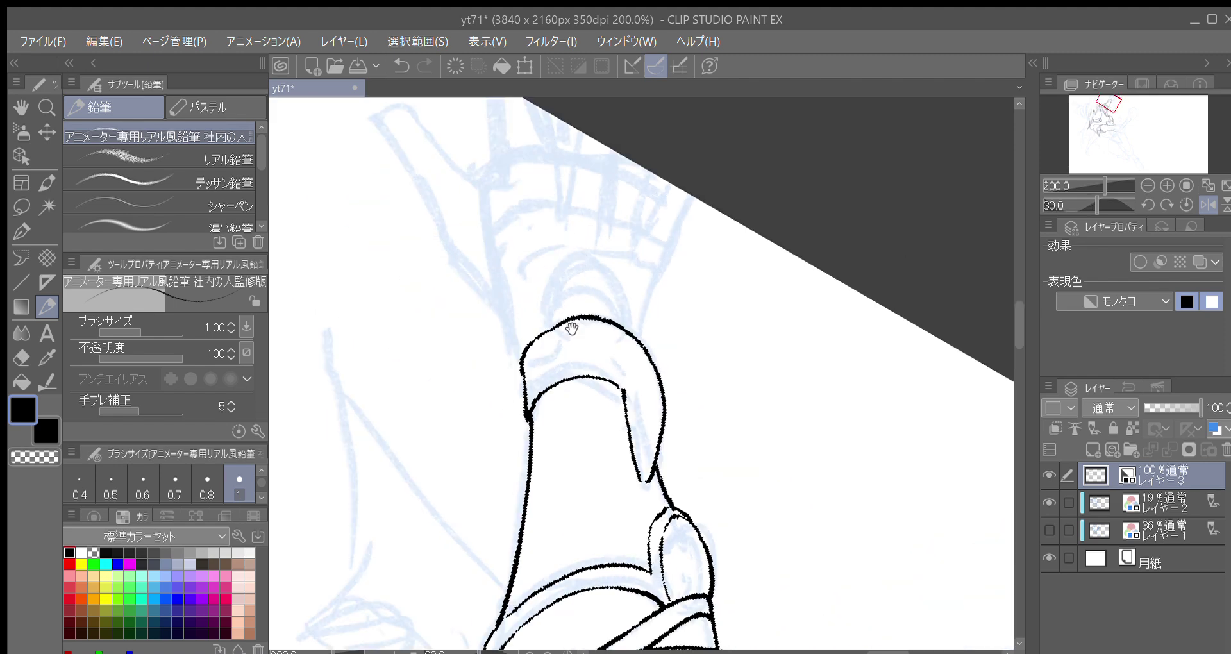
pyautogui.moveTo(503, 392)
pyautogui.mouseDown()
pyautogui.moveTo(473, 339)
pyautogui.moveTo(449, 234)
pyautogui.mouseUp()
pyautogui.hotkey('ctrl', 'z')
pyautogui.hotkey('ctrl', 'z')
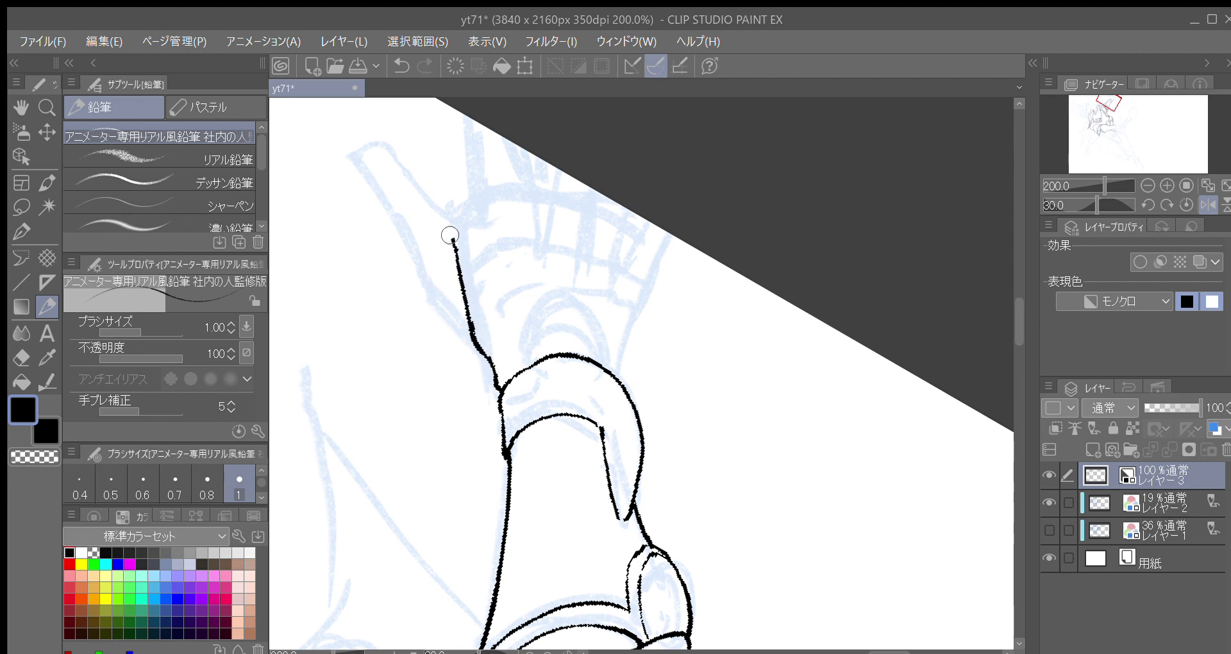
pyautogui.hotkey('ctrl', 'z')
pyautogui.moveTo(472, 331); pyautogui.dragTo(459, 231)
pyautogui.moveTo(470, 311)
pyautogui.mouseDown()
pyautogui.moveTo(458, 219)
pyautogui.moveTo(475, 191)
pyautogui.mouseUp()
# Step: Ink the curved opening edge of the glove across the base of the fingers
pyautogui.press('-')
pyautogui.press('-')
pyautogui.press('-')
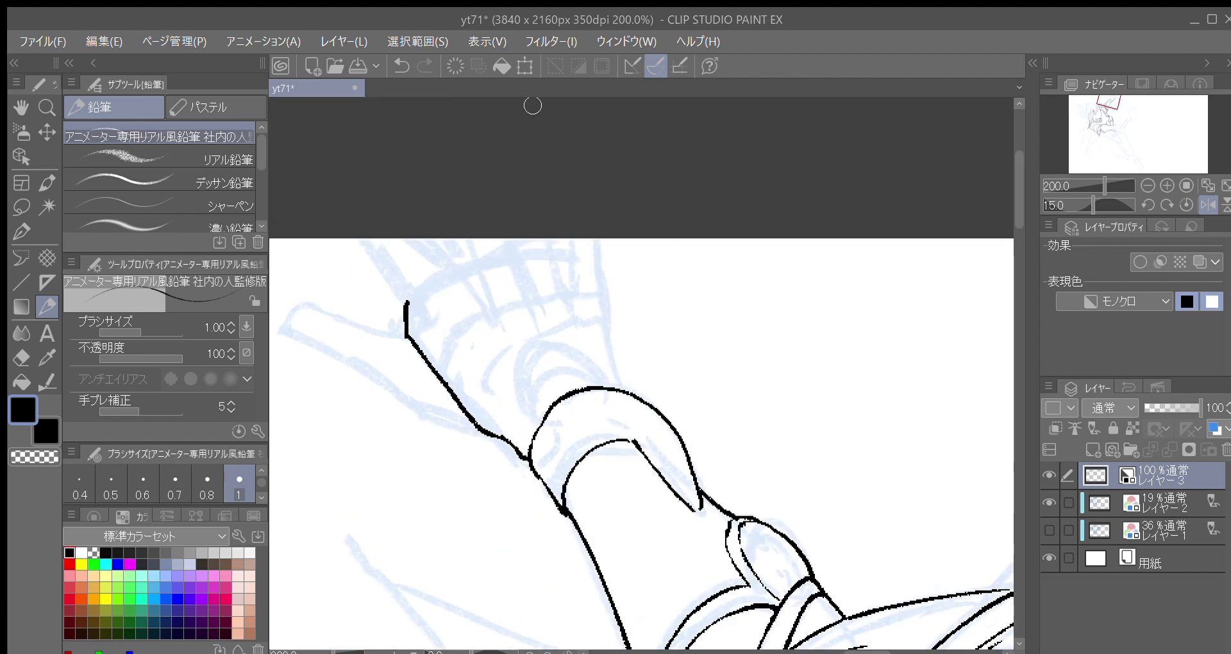
pyautogui.moveTo(482, 338); pyautogui.dragTo(509, 231)
pyautogui.moveTo(422, 259)
pyautogui.mouseDown()
pyautogui.moveTo(448, 217)
pyautogui.moveTo(501, 182)
pyautogui.mouseUp()
pyautogui.press('-')
pyautogui.press('-')
pyautogui.moveTo(451, 296); pyautogui.dragTo(454, 265)
pyautogui.hotkey('ctrl', 'z')
pyautogui.moveTo(398, 327)
pyautogui.mouseDown()
pyautogui.moveTo(414, 280)
pyautogui.moveTo(480, 200)
pyautogui.mouseUp()
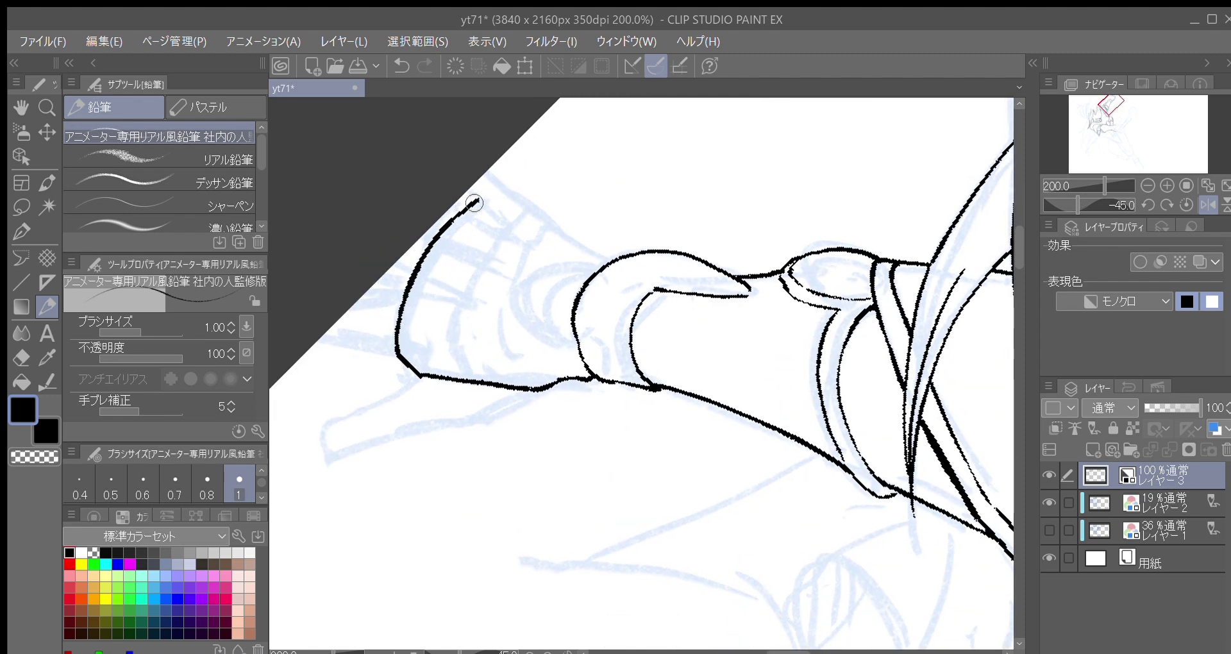
# Step: Ink the glove's far corner and its far side edge back to the cuff, closing the glove outline
pyautogui.press('-')
pyautogui.press('-')
pyautogui.press('-')
pyautogui.moveTo(403, 374); pyautogui.dragTo(413, 341)
pyautogui.press('-')
pyautogui.press('-')
pyautogui.press('-')
pyautogui.press('-')
pyautogui.press('-')
pyautogui.moveTo(440, 456); pyautogui.dragTo(510, 347)
# Step: Ink both sides of the first finger from the glove's opening out to the canvas edge
pyautogui.press('^')
pyautogui.press('^')
pyautogui.press('^')
pyautogui.press('^')
pyautogui.press('^')
pyautogui.press('^')
pyautogui.press('^')
pyautogui.press('^')
pyautogui.press('^')
pyautogui.press('^')
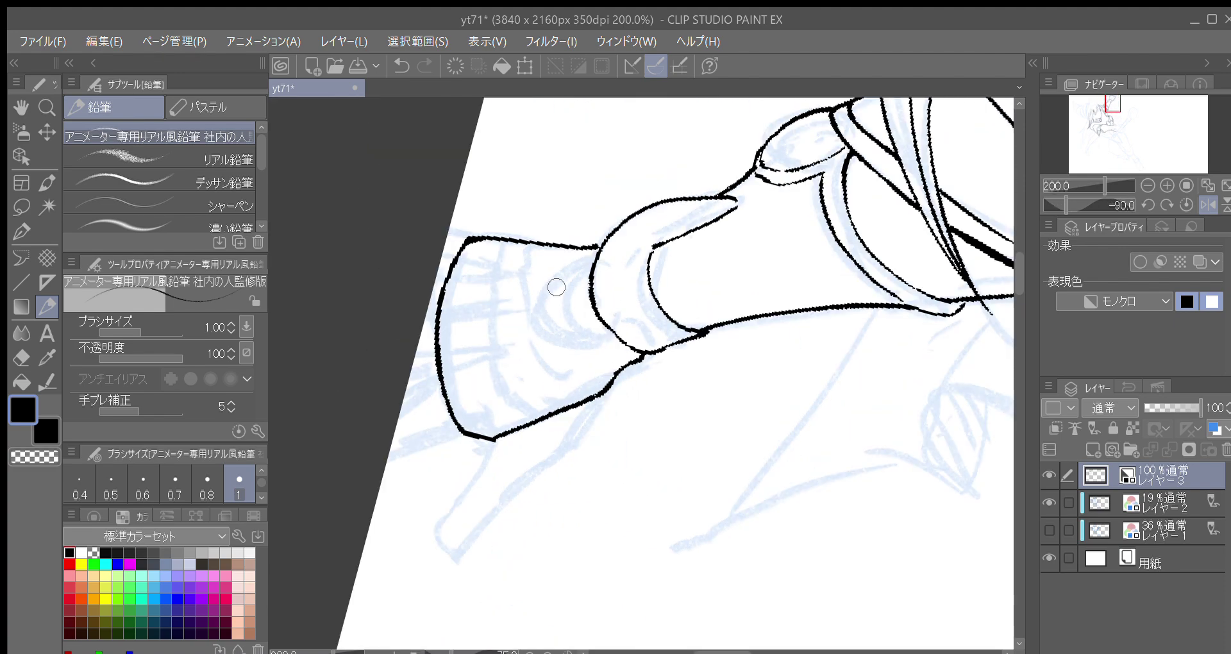
pyautogui.press('^')
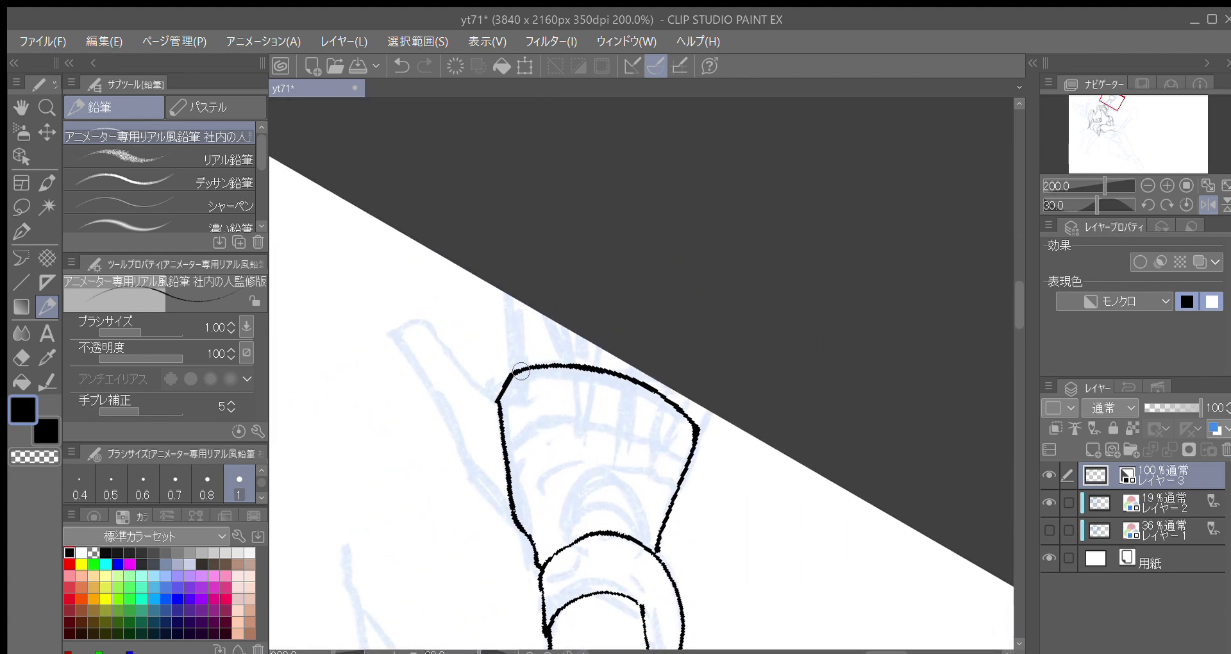
pyautogui.moveTo(517, 370); pyautogui.dragTo(503, 273)
pyautogui.moveTo(554, 329); pyautogui.dragTo(560, 352)
pyautogui.hotkey('ctrl', 'z')
pyautogui.moveTo(548, 310); pyautogui.dragTo(563, 364)
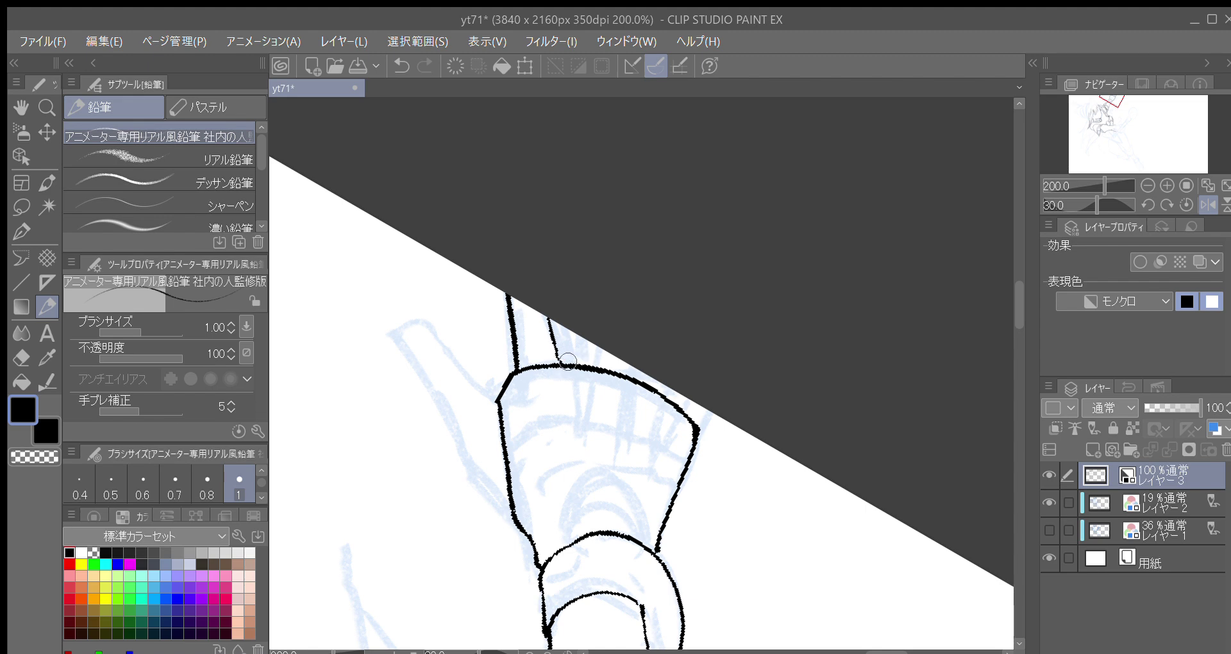
pyautogui.moveTo(561, 354); pyautogui.dragTo(560, 366)
pyautogui.hotkey('ctrl', 'z')
pyautogui.hotkey('ctrl', 'z')
pyautogui.moveTo(547, 307); pyautogui.dragTo(561, 364)
# Step: Ink the thumb's outline, from the glove's upper corner around the rounded tip and back to the glove's side
pyautogui.press('^')
pyautogui.press('^')
pyautogui.press('^')
pyautogui.press('^')
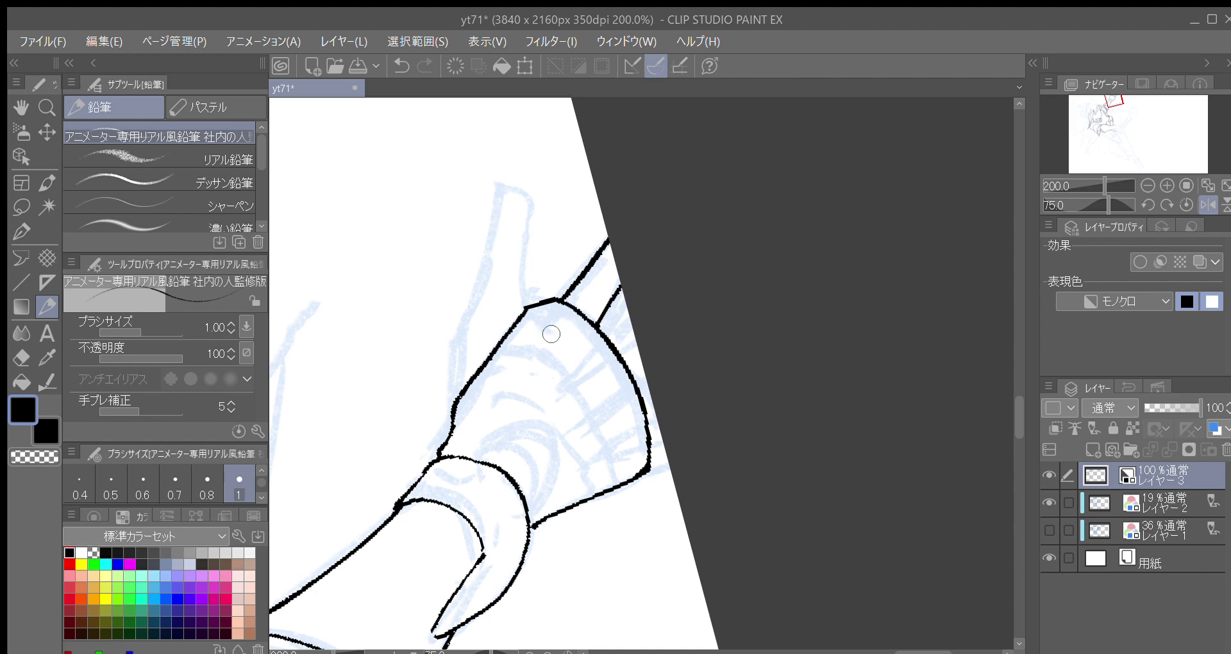
pyautogui.moveTo(478, 317); pyautogui.dragTo(447, 341)
pyautogui.moveTo(434, 411); pyautogui.dragTo(432, 351)
pyautogui.moveTo(433, 412)
pyautogui.mouseDown()
pyautogui.moveTo(454, 281)
pyautogui.moveTo(481, 210)
pyautogui.moveTo(494, 224)
pyautogui.moveTo(493, 328)
pyautogui.mouseUp()
pyautogui.press('-')
pyautogui.press('-')
pyautogui.moveTo(505, 414); pyautogui.dragTo(489, 287)
pyautogui.press('-')
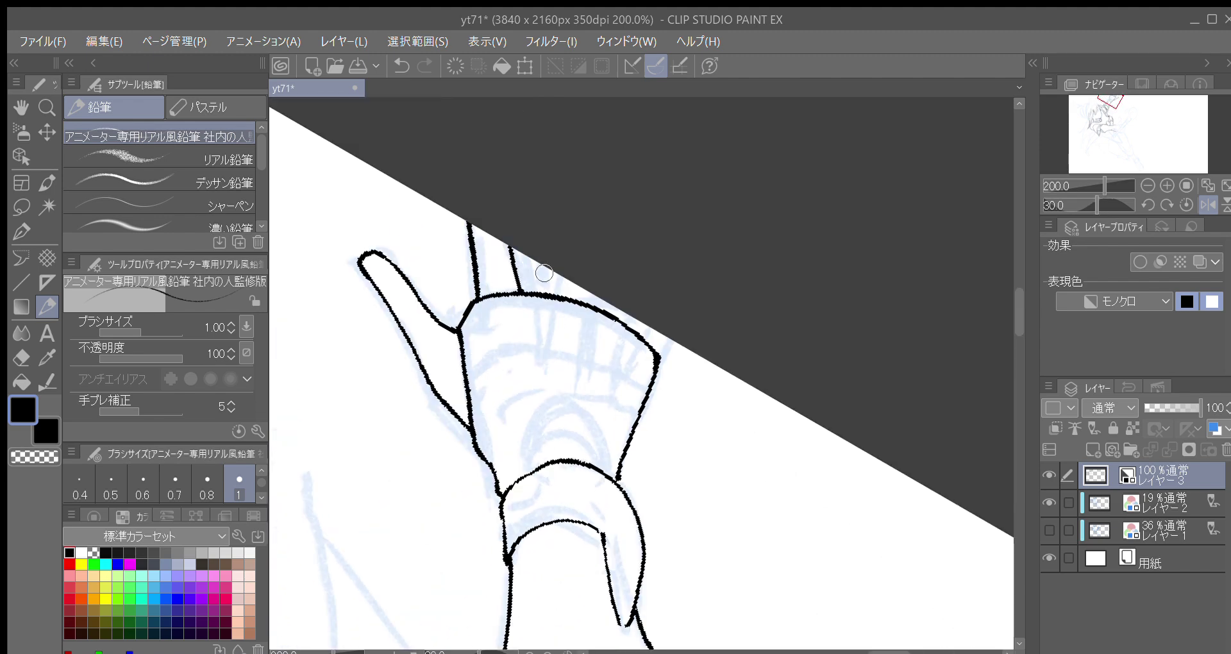
# Step: Ink the near side of the second finger from the glove's opening to the canvas edge
pyautogui.moveTo(526, 289); pyautogui.dragTo(524, 236)
pyautogui.hotkey('ctrl', 'z')
pyautogui.moveTo(526, 288); pyautogui.dragTo(524, 227)
# Step: Redraw the glove's opening with a higher curve and extend its far side edge to the canvas border
pyautogui.press('-')
pyautogui.press('-')
pyautogui.press('-')
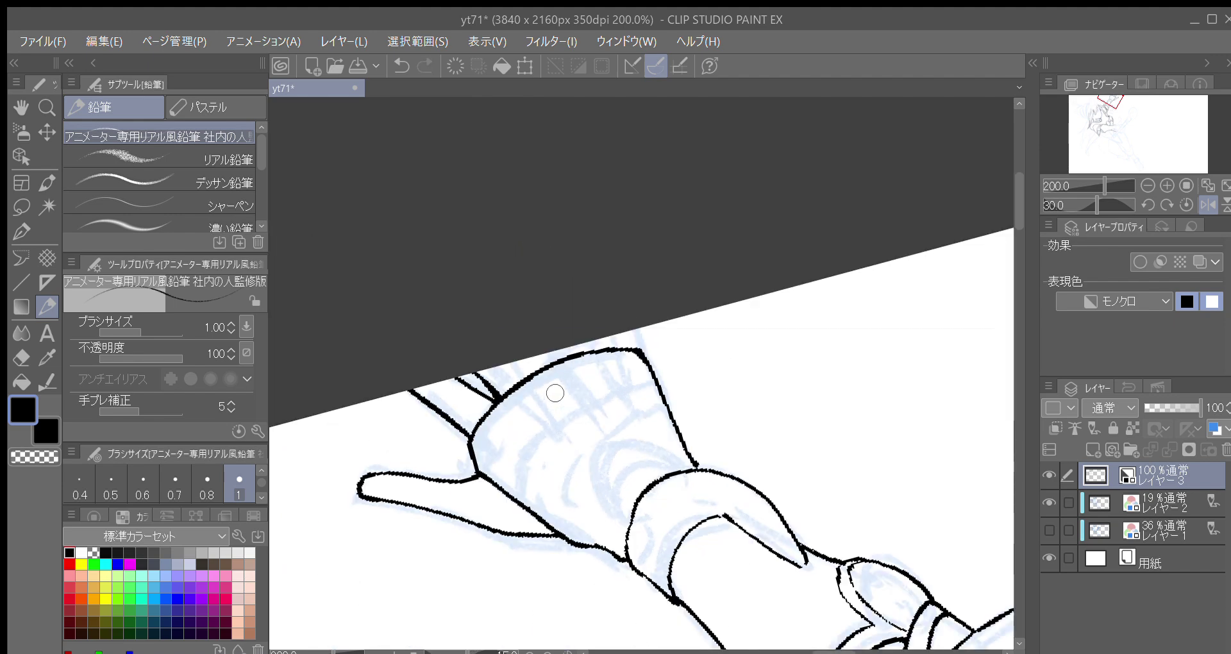
pyautogui.moveTo(490, 311); pyautogui.dragTo(568, 254)
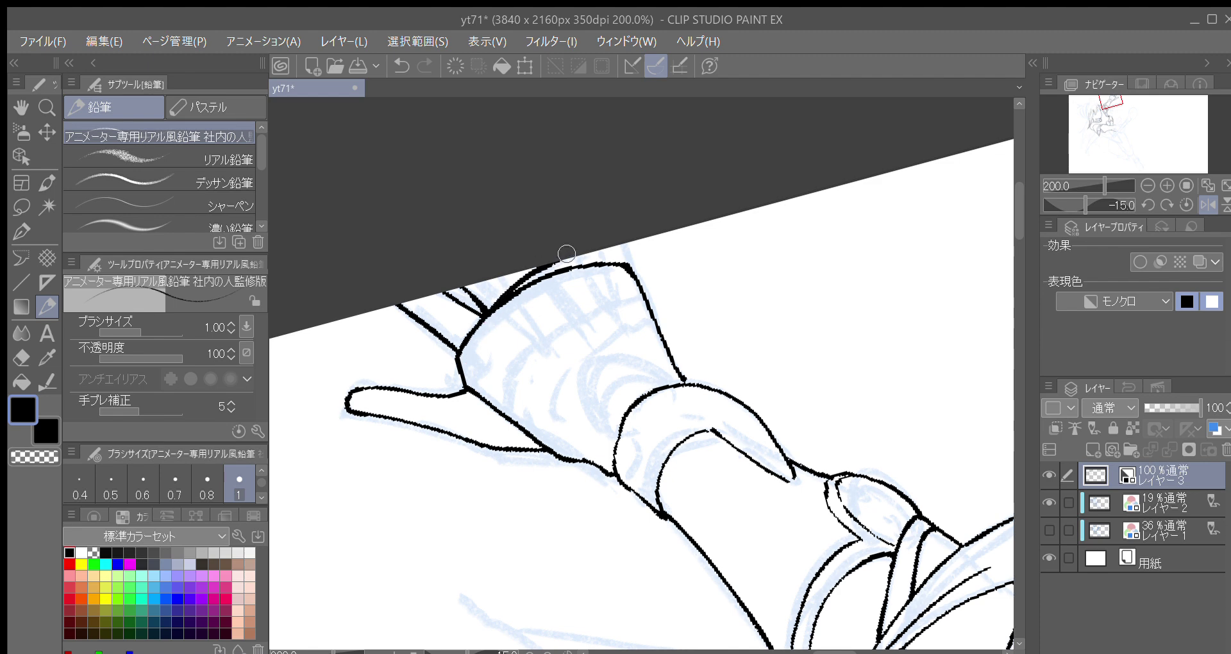
pyautogui.press('-')
pyautogui.press('^')
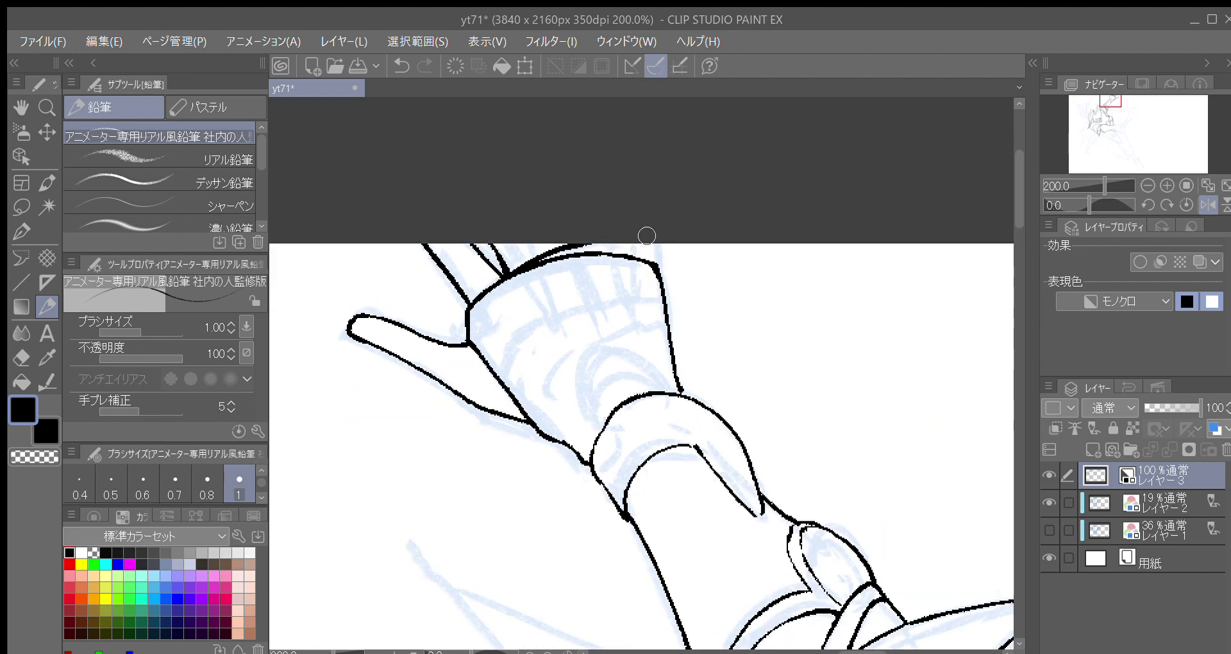
# Step: Erase the superseded part of the glove's opening edge beneath the new curve
pyautogui.click(21, 357)
pyautogui.press('-')
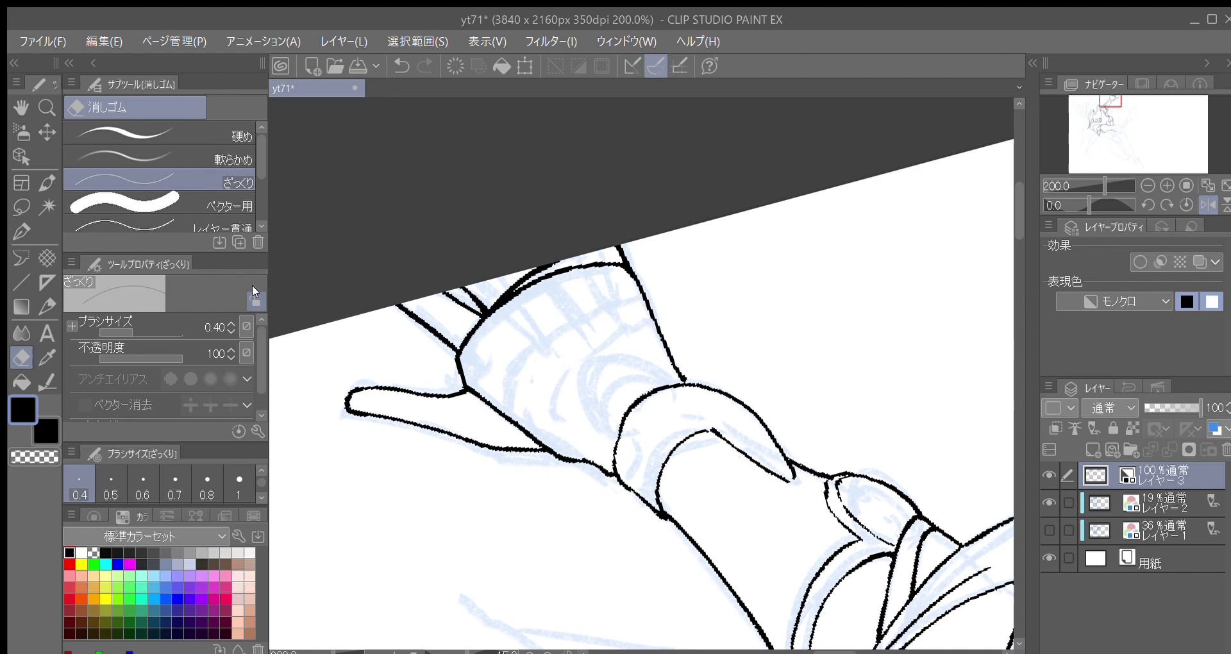
pyautogui.press('-')
pyautogui.moveTo(481, 359); pyautogui.dragTo(534, 292)
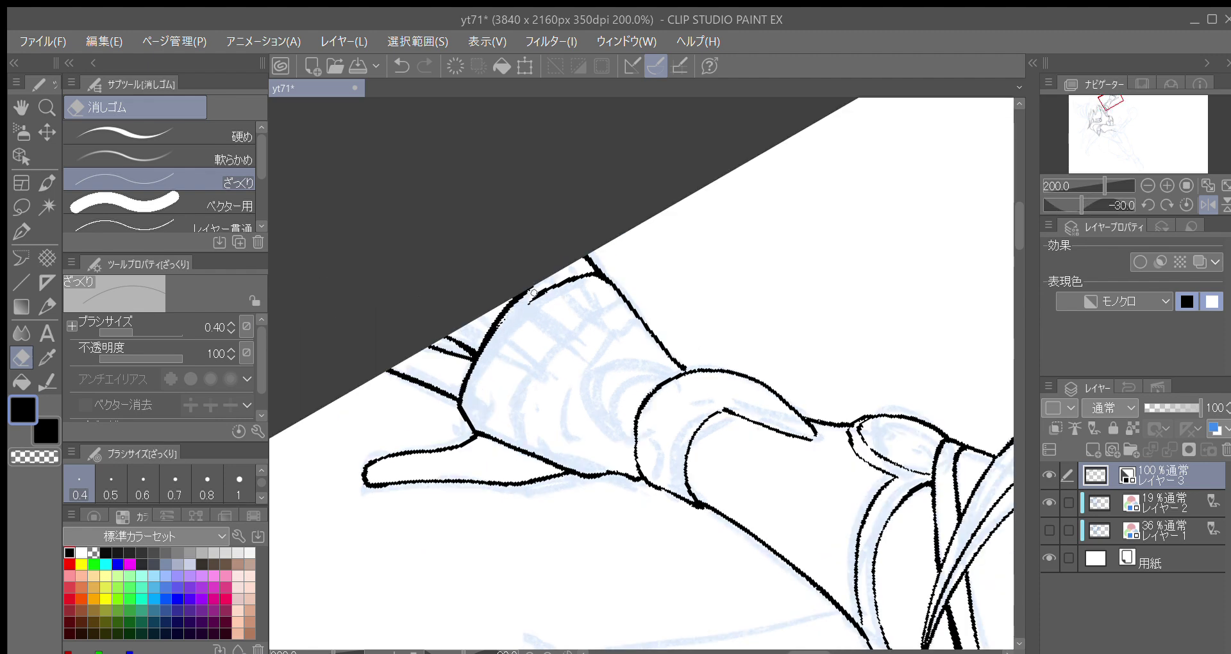
pyautogui.moveTo(496, 334)
pyautogui.mouseDown()
pyautogui.moveTo(538, 290)
pyautogui.moveTo(538, 301)
pyautogui.mouseUp()
pyautogui.press('@')
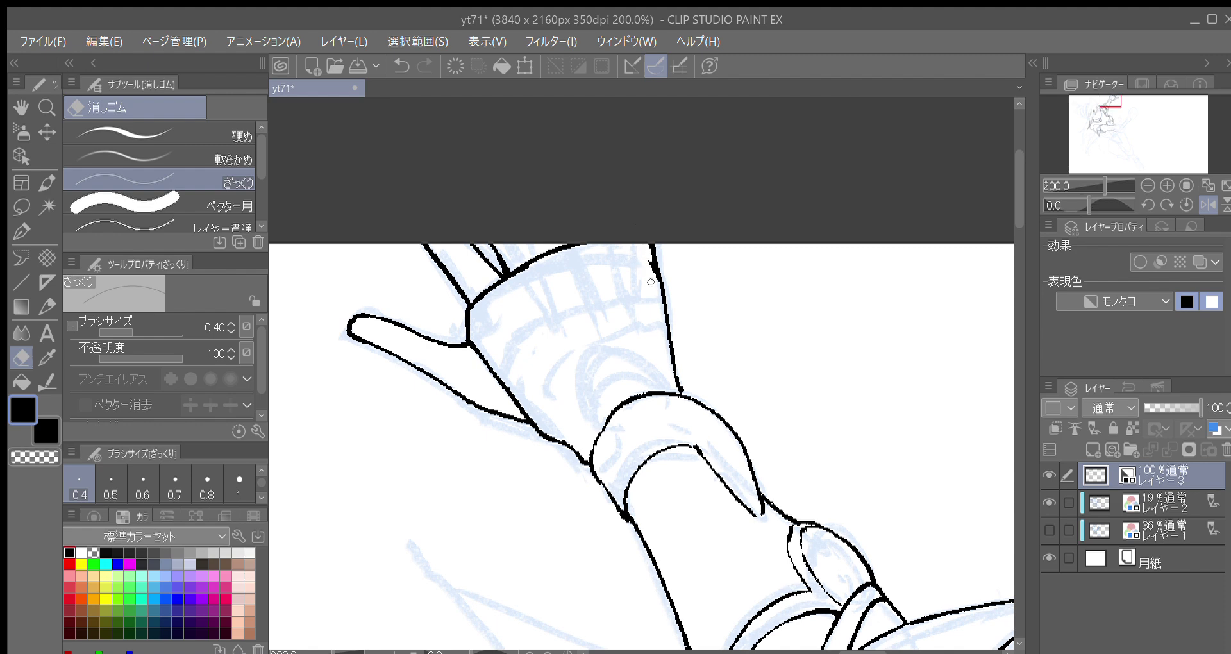
# Step: Ink a short fold line inside the glove's thumb-side edge and the outline of the round plate above the cuff
pyautogui.press('p')
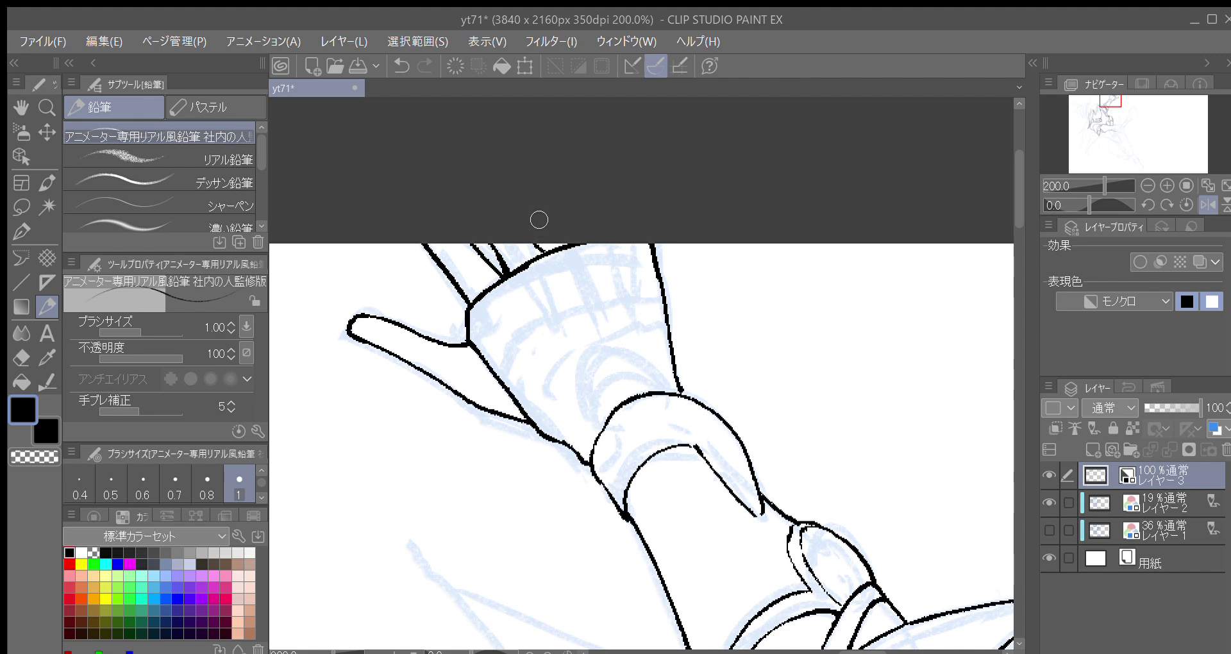
pyautogui.press('^')
pyautogui.press('^')
pyautogui.moveTo(591, 318); pyautogui.dragTo(553, 258)
pyautogui.moveTo(495, 226)
pyautogui.mouseDown()
pyautogui.moveTo(511, 301)
pyautogui.moveTo(549, 267)
pyautogui.mouseUp()
pyautogui.hotkey('ctrl', 'z')
pyautogui.moveTo(548, 326)
pyautogui.mouseDown()
pyautogui.moveTo(546, 260)
pyautogui.moveTo(625, 259)
pyautogui.mouseUp()
pyautogui.hotkey('ctrl', 'z')
pyautogui.moveTo(542, 321)
pyautogui.mouseDown()
pyautogui.moveTo(544, 269)
pyautogui.moveTo(613, 252)
pyautogui.moveTo(599, 317)
pyautogui.moveTo(545, 268)
pyautogui.moveTo(612, 247)
pyautogui.moveTo(632, 308)
pyautogui.moveTo(619, 320)
pyautogui.moveTo(543, 300)
pyautogui.moveTo(564, 256)
pyautogui.moveTo(627, 255)
pyautogui.moveTo(609, 254)
pyautogui.moveTo(626, 325)
pyautogui.mouseUp()
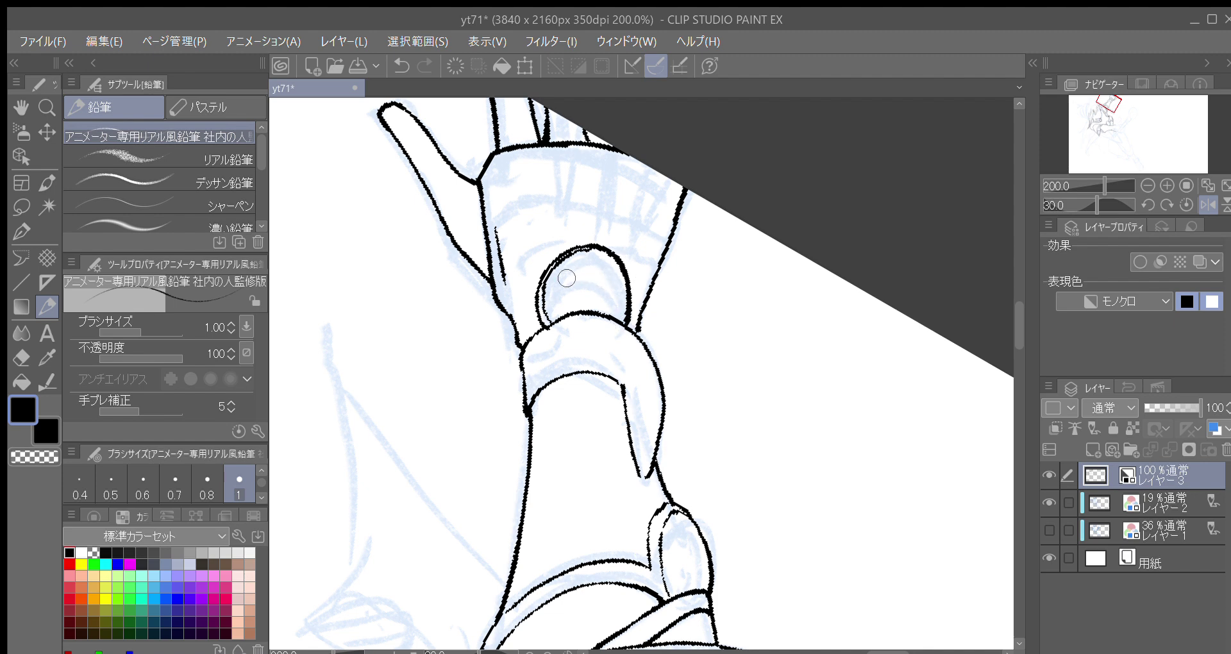
# Step: Thicken the cuff's outer curve beneath the round plate and darken the corner beside the glove's far edge
pyautogui.press('-')
pyautogui.press('-')
pyautogui.moveTo(558, 408); pyautogui.dragTo(558, 390)
pyautogui.moveTo(572, 327); pyautogui.dragTo(533, 396)
pyautogui.hotkey('ctrl', 'z')
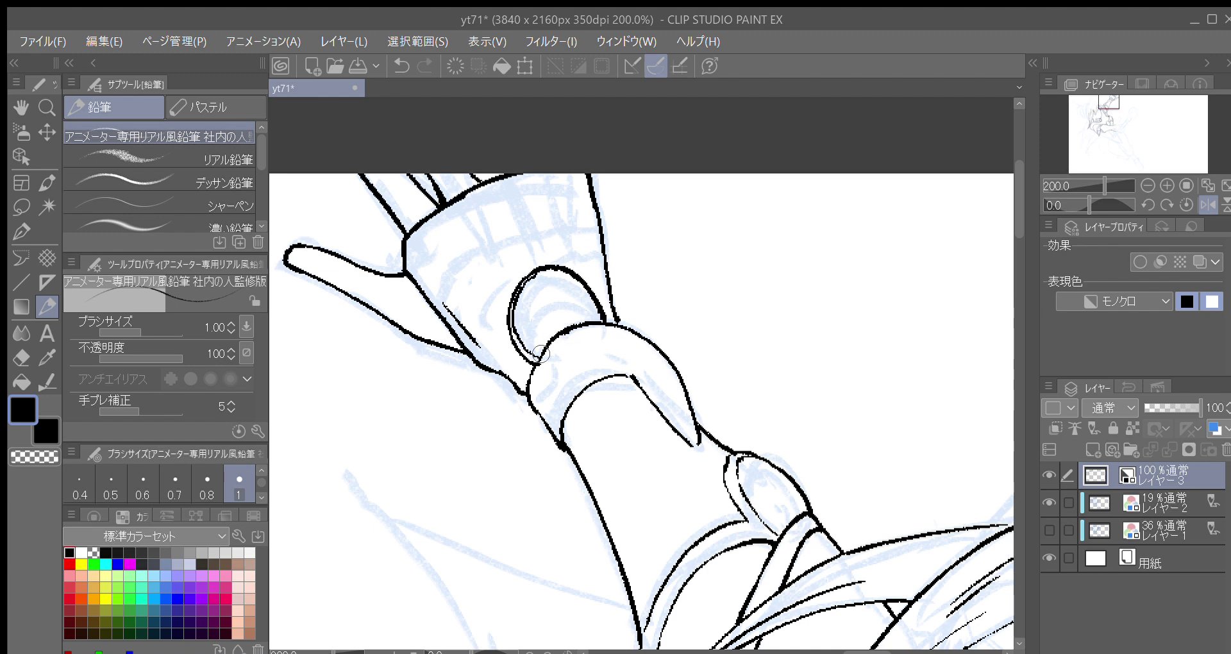
pyautogui.moveTo(530, 403)
pyautogui.mouseDown()
pyautogui.moveTo(538, 362)
pyautogui.moveTo(565, 332)
pyautogui.moveTo(598, 321)
pyautogui.mouseUp()
pyautogui.moveTo(611, 290); pyautogui.dragTo(618, 317)
pyautogui.moveTo(593, 259)
pyautogui.mouseDown()
pyautogui.moveTo(579, 403)
pyautogui.moveTo(574, 324)
pyautogui.moveTo(607, 297)
pyautogui.moveTo(639, 298)
pyautogui.mouseUp()
# Step: Thicken the arm's upper contour between the cuff and the round shoulder ornament
pyautogui.press('-')
pyautogui.press('-')
pyautogui.press('^')
pyautogui.moveTo(646, 381)
pyautogui.mouseDown()
pyautogui.moveTo(599, 313)
pyautogui.moveTo(637, 326)
pyautogui.mouseUp()
pyautogui.press('^')
pyautogui.hotkey('ctrl', 'z')
pyautogui.moveTo(643, 378)
pyautogui.mouseDown()
pyautogui.moveTo(615, 320)
pyautogui.moveTo(671, 409)
pyautogui.mouseUp()
# Step: Thicken the inner edge of the curved shoulder band
pyautogui.moveTo(632, 509); pyautogui.dragTo(617, 274)
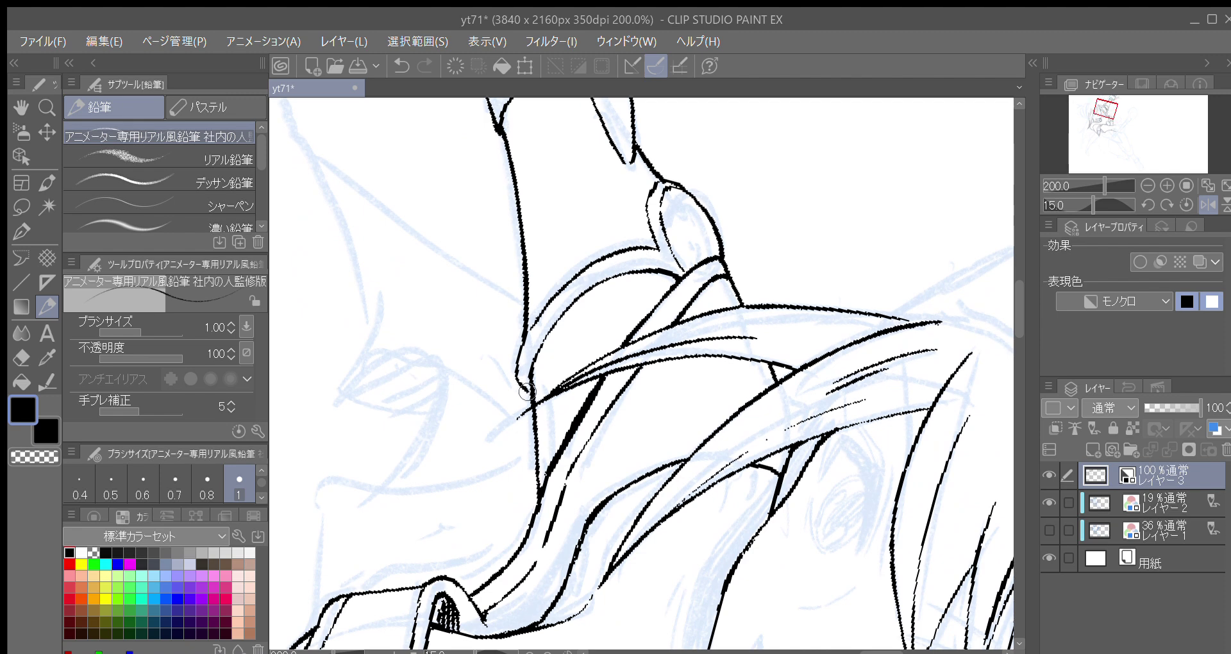
pyautogui.press('-')
pyautogui.press('-')
pyautogui.moveTo(547, 434)
pyautogui.mouseDown()
pyautogui.moveTo(549, 345)
pyautogui.moveTo(583, 294)
pyautogui.moveTo(626, 271)
pyautogui.moveTo(643, 393)
pyautogui.moveTo(636, 367)
pyautogui.mouseUp()
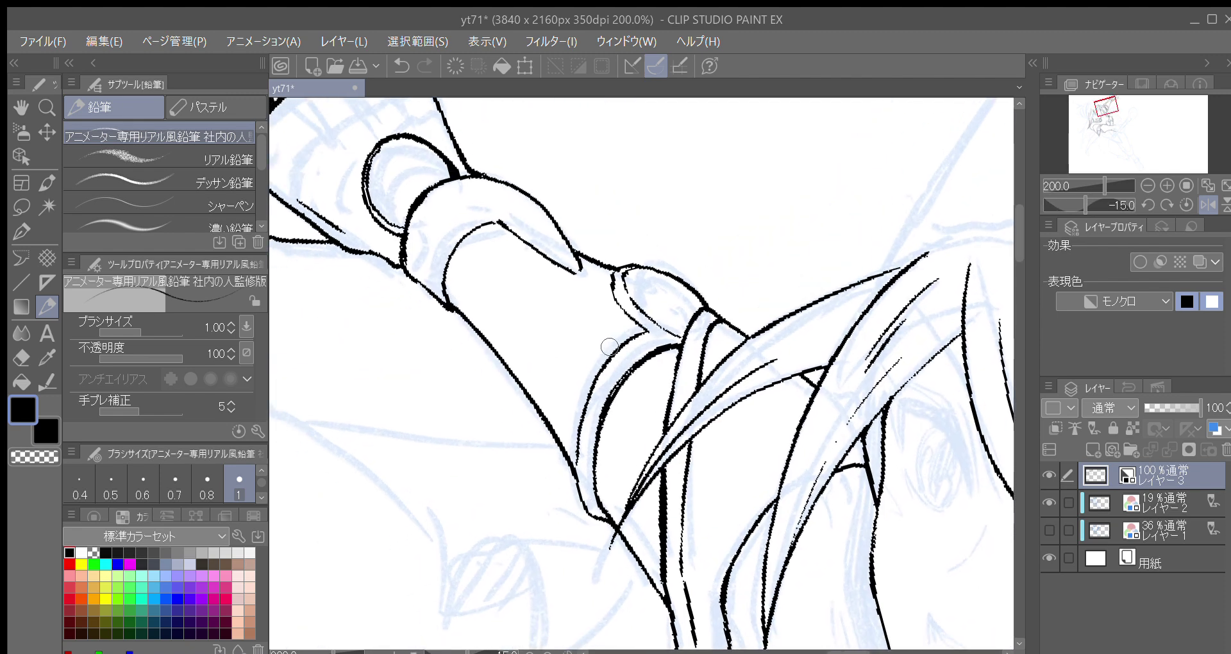
# Step: Ink thin accent lines inside the glove's far side edge and along its opening edge
pyautogui.press('^')
pyautogui.moveTo(582, 331); pyautogui.dragTo(610, 449)
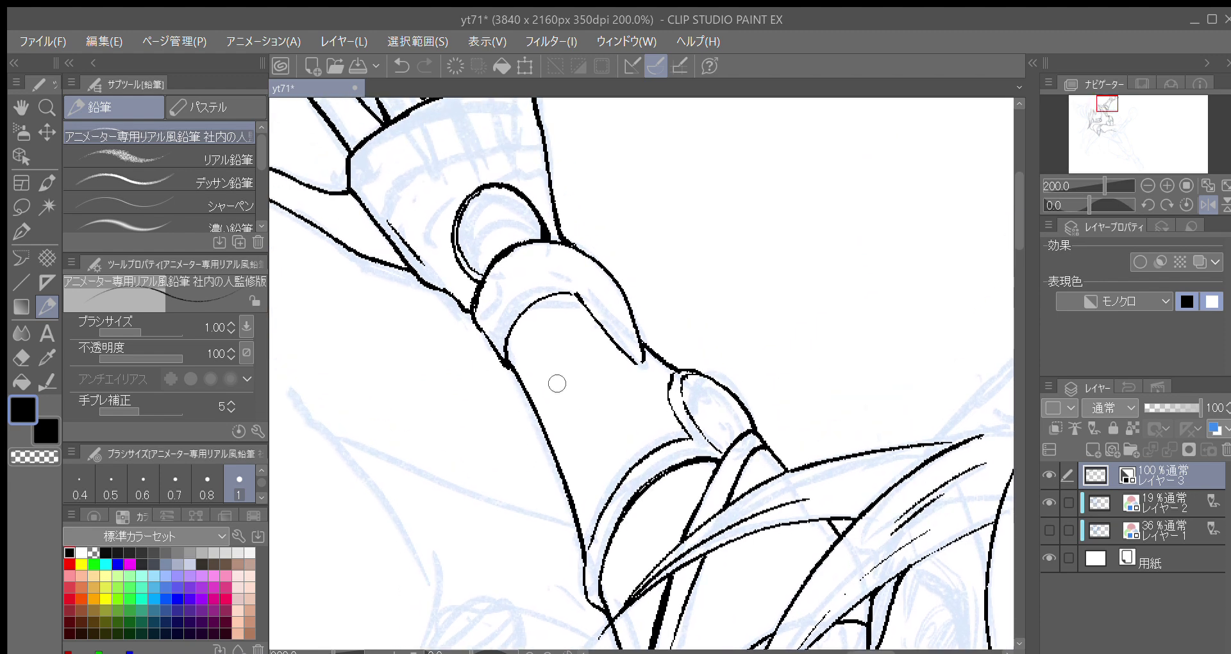
pyautogui.moveTo(565, 309); pyautogui.dragTo(593, 436)
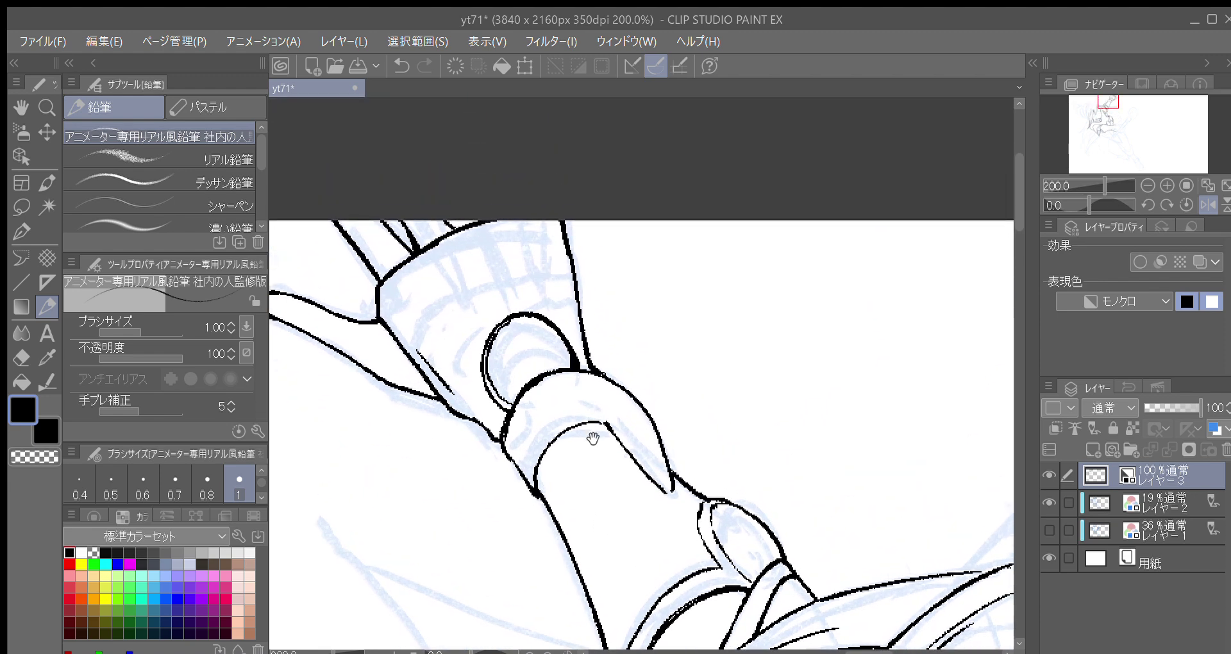
pyautogui.moveTo(572, 265); pyautogui.dragTo(576, 337)
pyautogui.moveTo(513, 290); pyautogui.dragTo(585, 305)
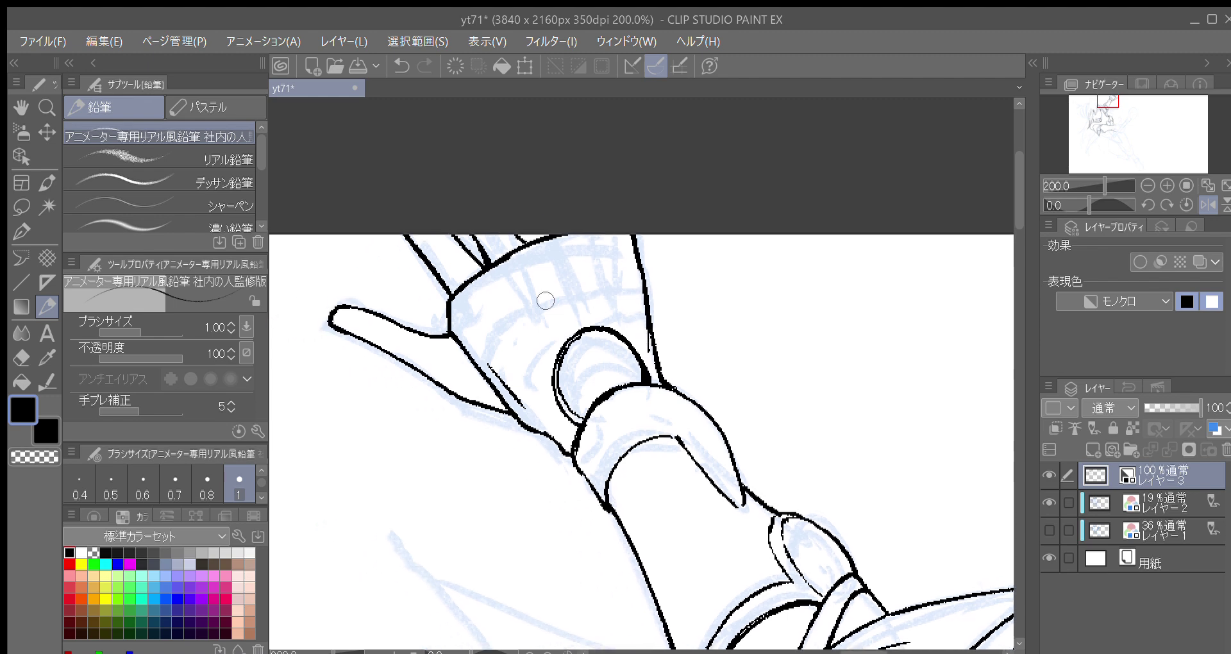
pyautogui.moveTo(458, 304)
pyautogui.mouseDown()
pyautogui.moveTo(612, 231)
pyautogui.moveTo(578, 163)
pyautogui.mouseUp()
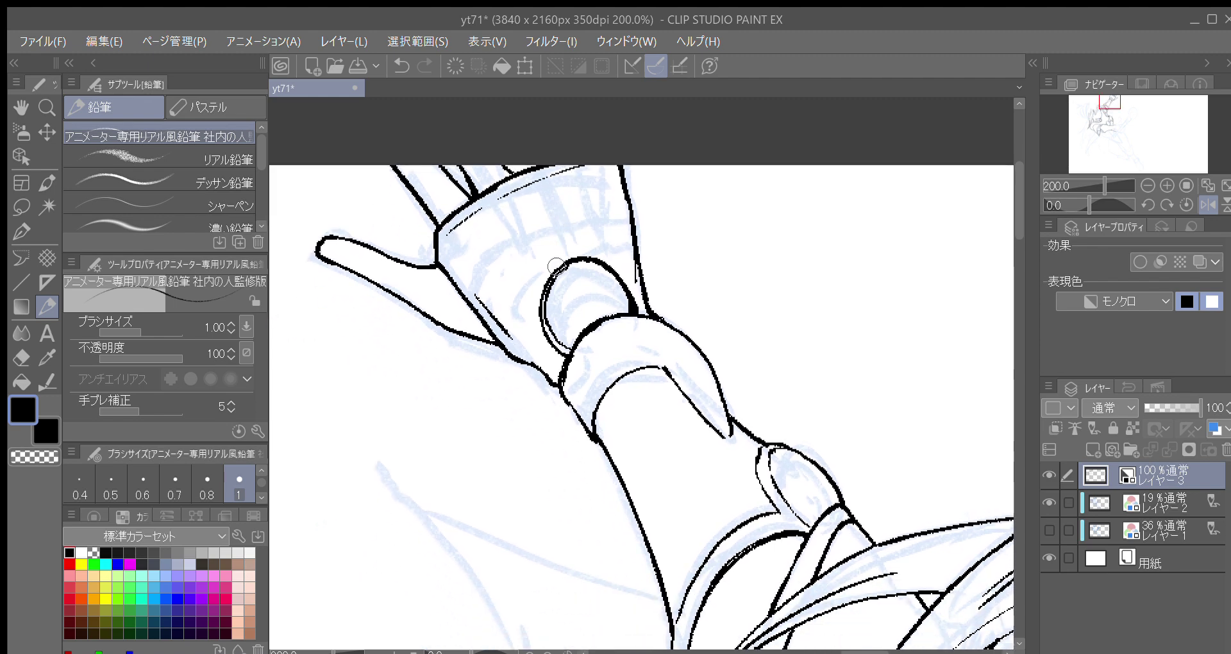
pyautogui.moveTo(579, 292); pyautogui.dragTo(587, 259)
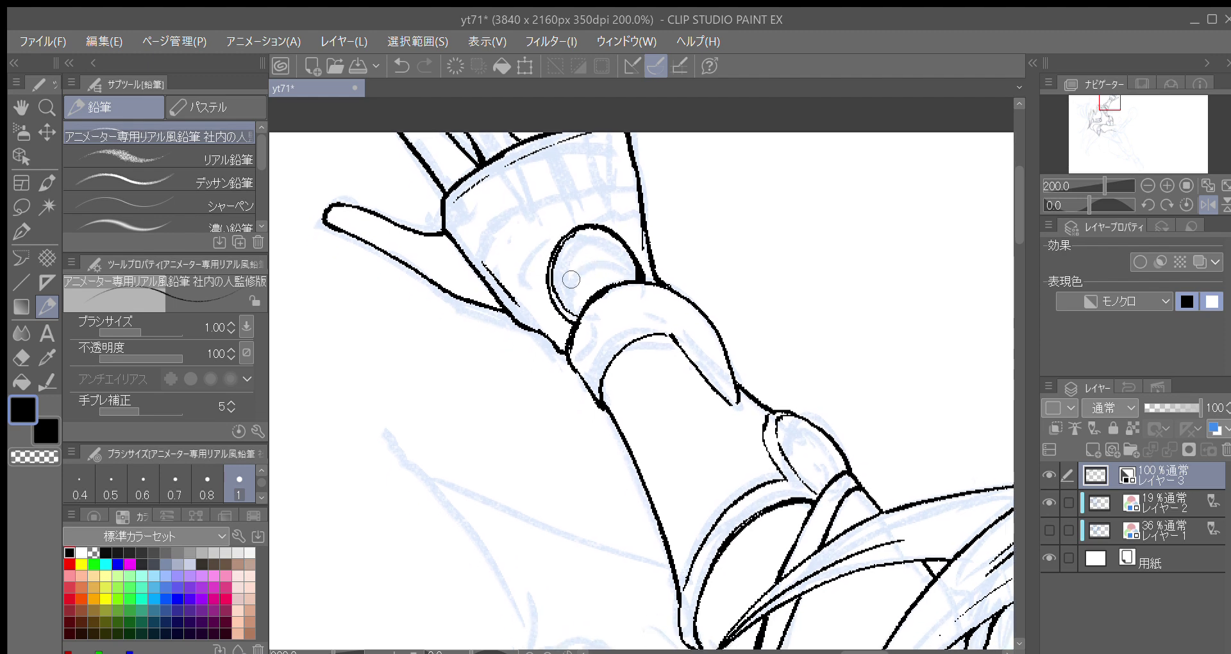
# Step: Darken the arm's lower contour down to the lower corner of the shoulder band
pyautogui.moveTo(597, 317); pyautogui.dragTo(613, 244)
pyautogui.moveTo(690, 382); pyautogui.dragTo(605, 235)
pyautogui.moveTo(662, 360)
pyautogui.mouseDown()
pyautogui.moveTo(626, 343)
pyautogui.moveTo(576, 398)
pyautogui.moveTo(603, 424)
pyautogui.mouseUp()
pyautogui.moveTo(605, 428); pyautogui.dragTo(628, 506)
pyautogui.moveTo(655, 547)
pyautogui.mouseDown()
pyautogui.moveTo(684, 391)
pyautogui.moveTo(704, 635)
pyautogui.mouseUp()
pyautogui.press('-')
pyautogui.press('-')
pyautogui.press('-')
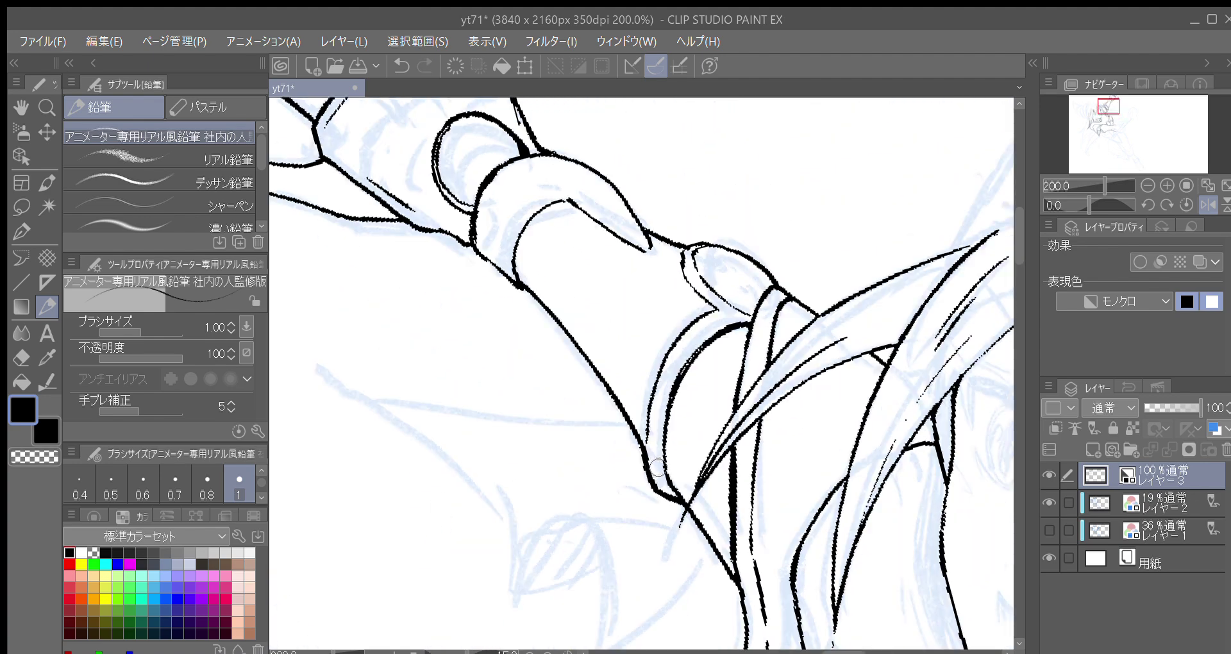
# Step: Add a short curved crease line on the glove near the round plate
pyautogui.moveTo(653, 436)
pyautogui.mouseDown()
pyautogui.moveTo(654, 421)
pyautogui.moveTo(693, 404)
pyautogui.moveTo(607, 456)
pyautogui.mouseUp()
pyautogui.moveTo(313, 297); pyautogui.dragTo(360, 205)
pyautogui.hotkey('ctrl', 'z')
pyautogui.moveTo(317, 294); pyautogui.dragTo(361, 201)
# Step: Ink the start of the hair's crown outline, rising from the side locks along the hat's edge
pyautogui.moveTo(796, 466); pyautogui.dragTo(659, 526)
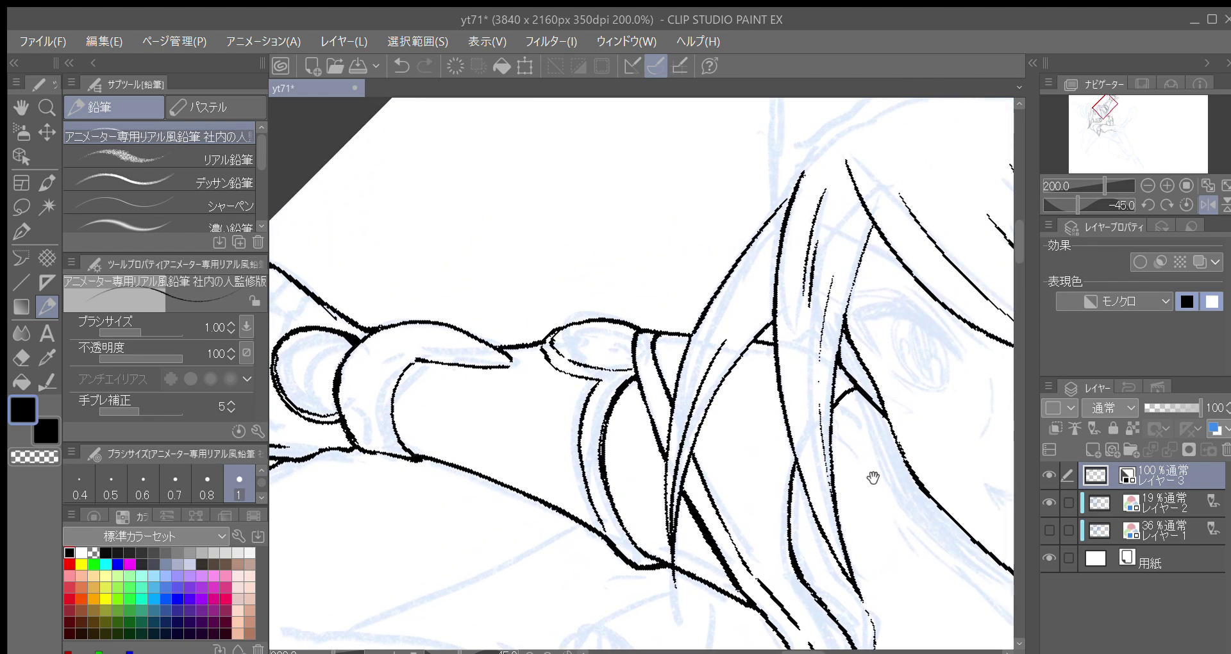
pyautogui.moveTo(866, 473); pyautogui.dragTo(745, 400)
pyautogui.moveTo(885, 410)
pyautogui.mouseDown()
pyautogui.moveTo(767, 506)
pyautogui.moveTo(742, 591)
pyautogui.mouseUp()
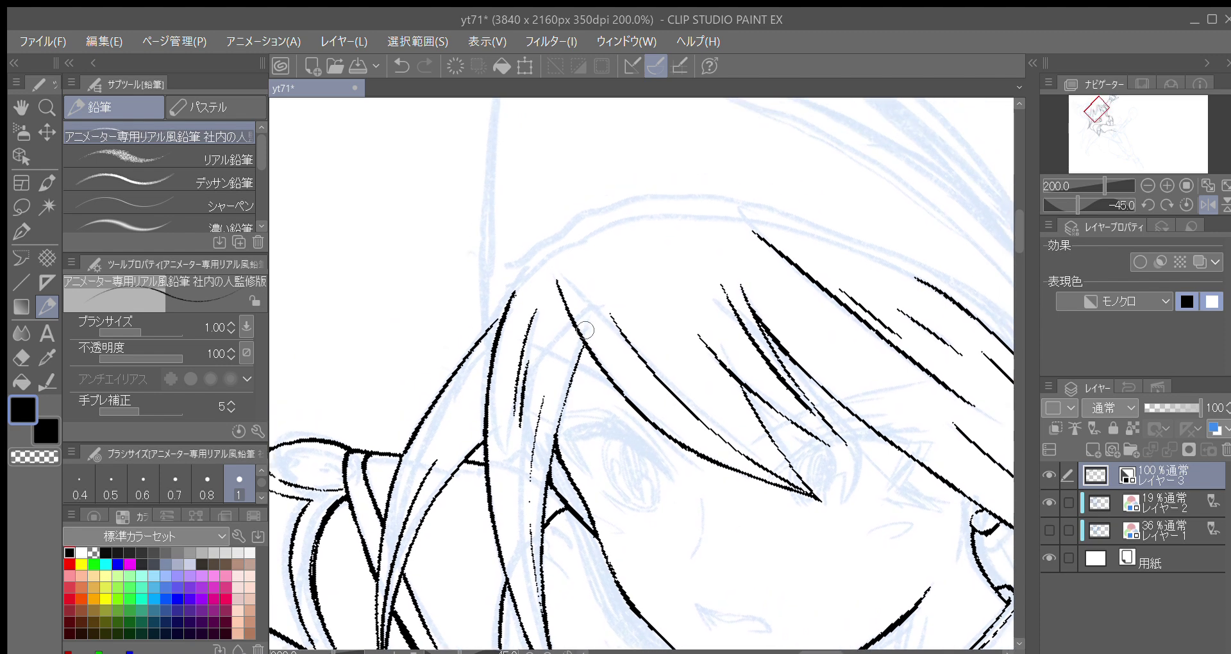
pyautogui.moveTo(575, 345); pyautogui.dragTo(578, 364)
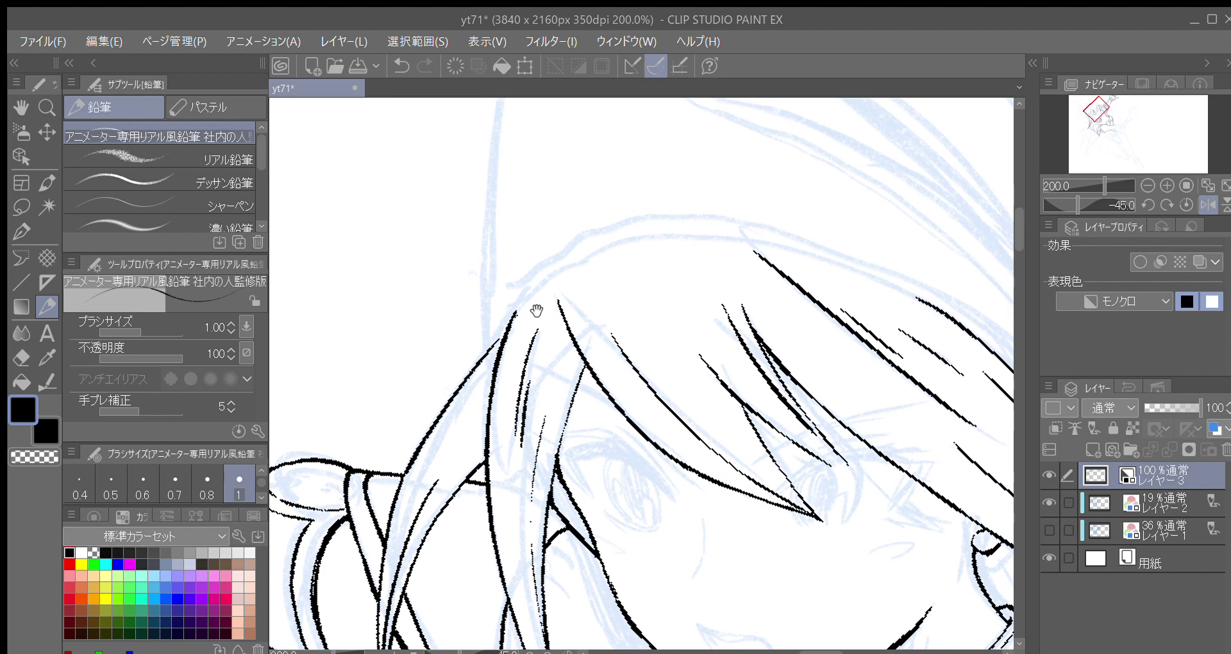
pyautogui.scroll(1, 527, 307)
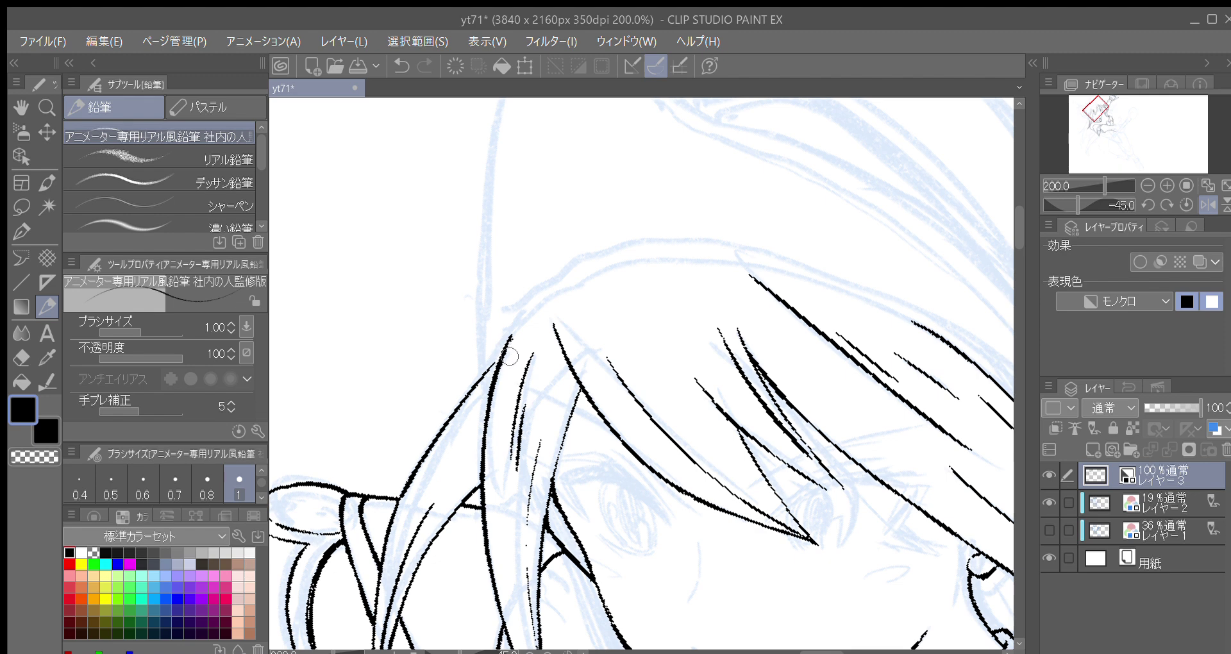
pyautogui.moveTo(548, 326); pyautogui.dragTo(556, 342)
pyautogui.press('-')
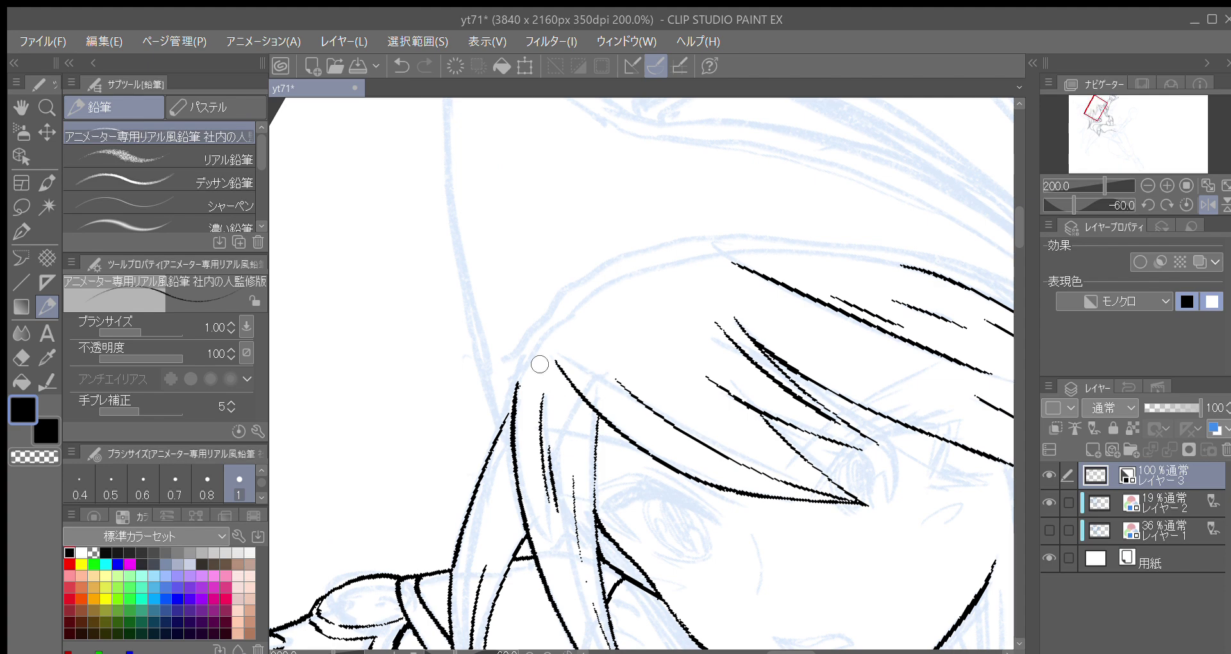
pyautogui.moveTo(508, 408); pyautogui.dragTo(553, 329)
pyautogui.moveTo(517, 381); pyautogui.dragTo(641, 263)
pyautogui.moveTo(551, 335); pyautogui.dragTo(679, 254)
# Step: Carry the crown outline over the fringe to the far side of the head and thicken it
pyautogui.press('-')
pyautogui.press('-')
pyautogui.press('-')
pyautogui.moveTo(542, 373); pyautogui.dragTo(523, 410)
pyautogui.hotkey('ctrl', 'z')
pyautogui.moveTo(535, 465)
pyautogui.mouseDown()
pyautogui.moveTo(531, 406)
pyautogui.moveTo(617, 235)
pyautogui.mouseUp()
pyautogui.moveTo(579, 331)
pyautogui.mouseDown()
pyautogui.moveTo(497, 477)
pyautogui.moveTo(510, 417)
pyautogui.moveTo(632, 242)
pyautogui.mouseUp()
pyautogui.press('-')
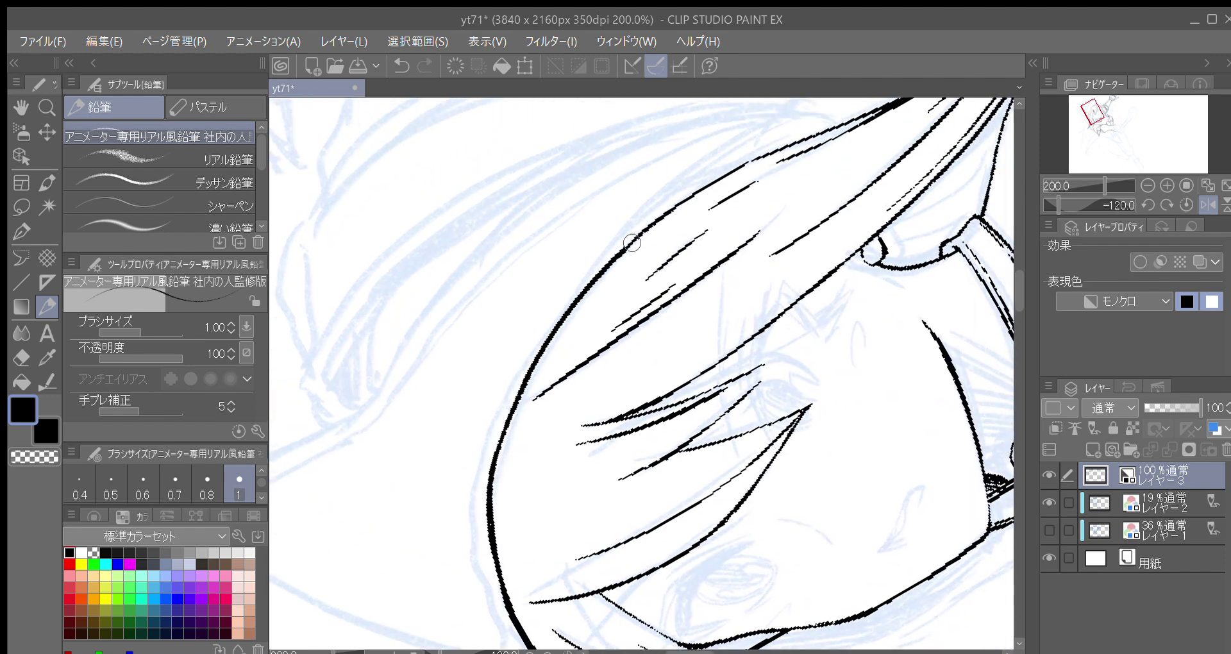
pyautogui.moveTo(492, 490)
pyautogui.mouseDown()
pyautogui.moveTo(525, 384)
pyautogui.moveTo(498, 449)
pyautogui.moveTo(492, 474)
pyautogui.moveTo(538, 358)
pyautogui.moveTo(613, 260)
pyautogui.moveTo(757, 158)
pyautogui.mouseUp()
# Step: Ink the hat's rounded lower corner beside the hair and a thin edge line parallel to the crown
pyautogui.press('^')
pyautogui.press('^')
pyautogui.press('^')
pyautogui.press('^')
pyautogui.press('^')
pyautogui.moveTo(545, 385); pyautogui.dragTo(621, 510)
pyautogui.press('^')
pyautogui.moveTo(372, 437); pyautogui.dragTo(428, 322)
pyautogui.press('-')
pyautogui.press('-')
pyautogui.moveTo(431, 428); pyautogui.dragTo(532, 334)
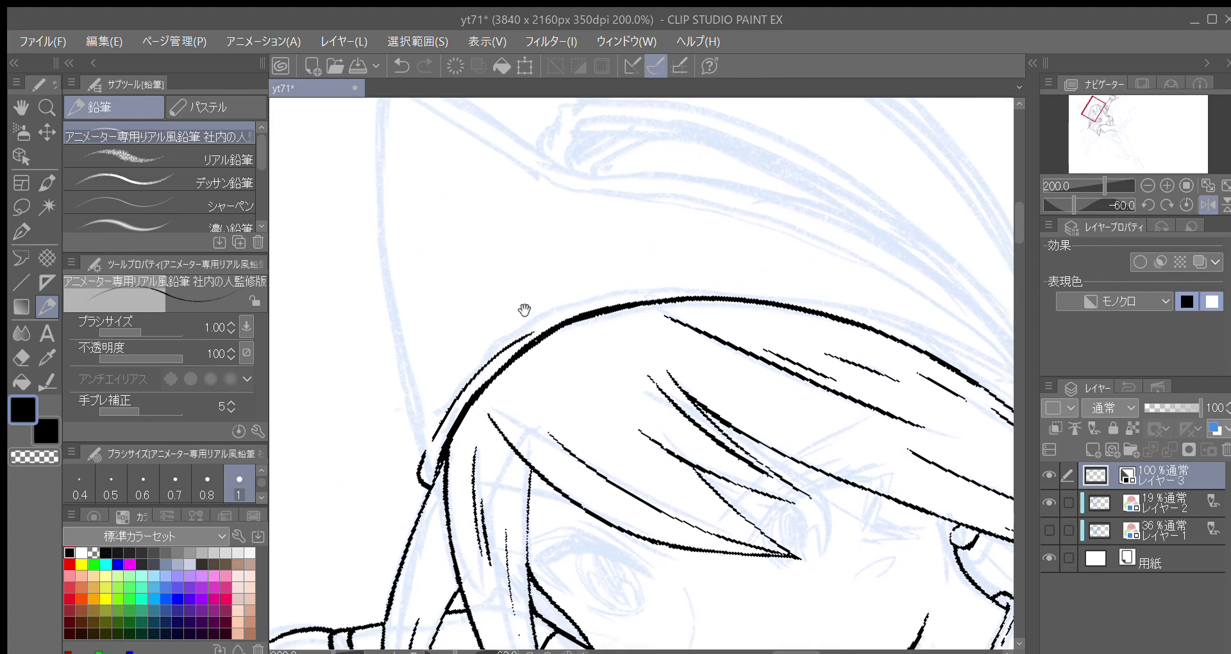
# Step: Ink the hat's long outer edge from its rounded lower corner up to the pointed tip
pyautogui.press('^')
pyautogui.press('^')
pyautogui.moveTo(386, 417)
pyautogui.mouseDown()
pyautogui.moveTo(370, 522)
pyautogui.moveTo(420, 352)
pyautogui.moveTo(515, 184)
pyautogui.mouseUp()
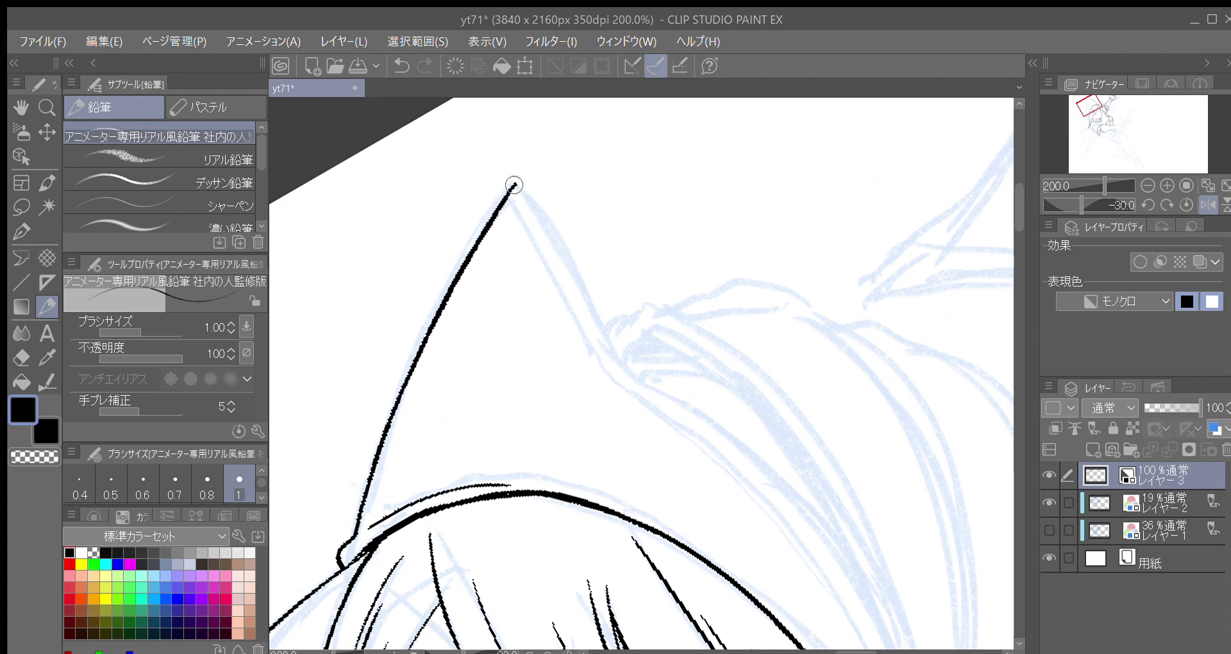
# Step: Ink the hat's second edge from the pointed tip down to the notch where the folds begin
pyautogui.press('-')
pyautogui.press('-')
pyautogui.press('-')
pyautogui.press('-')
pyautogui.press('-')
pyautogui.press('-')
pyautogui.press('-')
pyautogui.press('-')
pyautogui.moveTo(596, 506); pyautogui.dragTo(524, 379)
pyautogui.moveTo(473, 447)
pyautogui.mouseDown()
pyautogui.moveTo(481, 406)
pyautogui.moveTo(578, 264)
pyautogui.mouseUp()
pyautogui.moveTo(566, 295); pyautogui.dragTo(476, 478)
# Step: Carry the hat's edge line from the notch along the long curve above the hair crown, redoing the stroke once
pyautogui.press('^')
pyautogui.press('^')
pyautogui.moveTo(507, 380)
pyautogui.mouseDown()
pyautogui.moveTo(504, 443)
pyautogui.moveTo(513, 354)
pyautogui.mouseUp()
pyautogui.moveTo(486, 396)
pyautogui.mouseDown()
pyautogui.moveTo(541, 317)
pyautogui.moveTo(684, 182)
pyautogui.mouseUp()
pyautogui.hotkey('ctrl', 'z')
pyautogui.moveTo(475, 418); pyautogui.dragTo(546, 309)
pyautogui.moveTo(502, 370); pyautogui.dragTo(677, 182)
pyautogui.moveTo(543, 318)
pyautogui.mouseDown()
pyautogui.moveTo(701, 171)
pyautogui.moveTo(551, 361)
pyautogui.mouseUp()
# Step: Ink an inner line parallel to the hat's edge between the notch and the pointed tip
pyautogui.press('-')
pyautogui.moveTo(507, 530); pyautogui.dragTo(554, 381)
pyautogui.moveTo(495, 488); pyautogui.dragTo(675, 198)
pyautogui.press('-')
pyautogui.moveTo(506, 396)
pyautogui.mouseDown()
pyautogui.moveTo(593, 263)
pyautogui.moveTo(494, 430)
pyautogui.mouseUp()
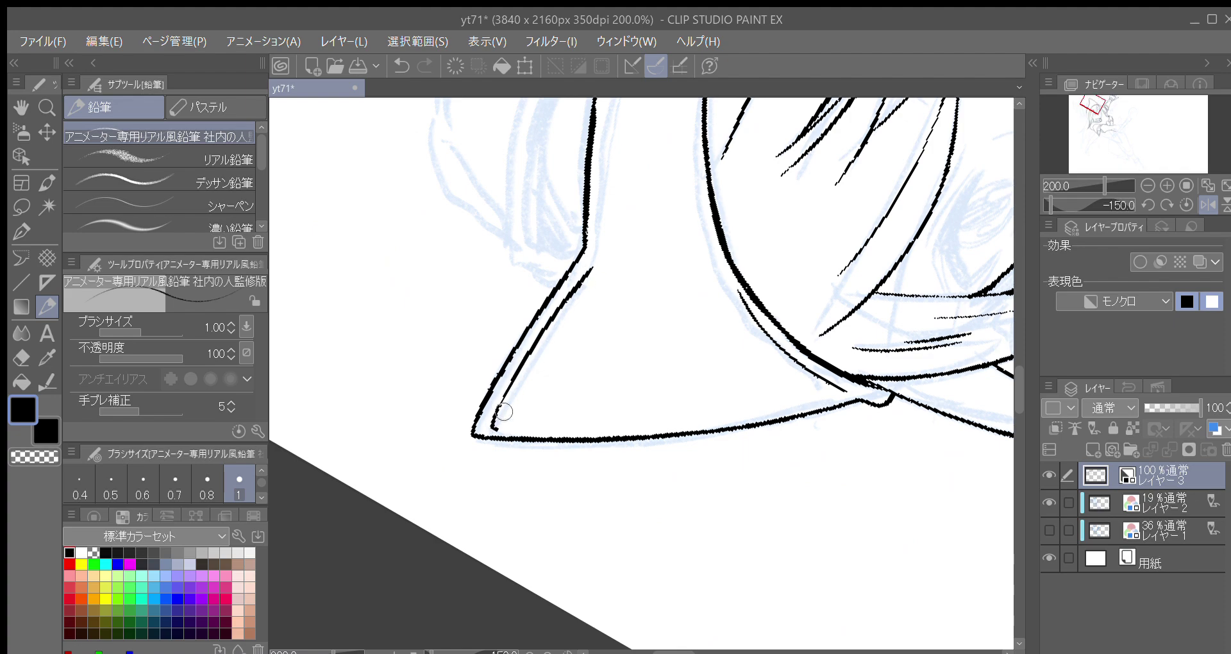
pyautogui.moveTo(551, 301); pyautogui.dragTo(489, 453)
pyautogui.press('^')
pyautogui.press('^')
pyautogui.press('^')
pyautogui.moveTo(558, 333); pyautogui.dragTo(546, 359)
pyautogui.press('^')
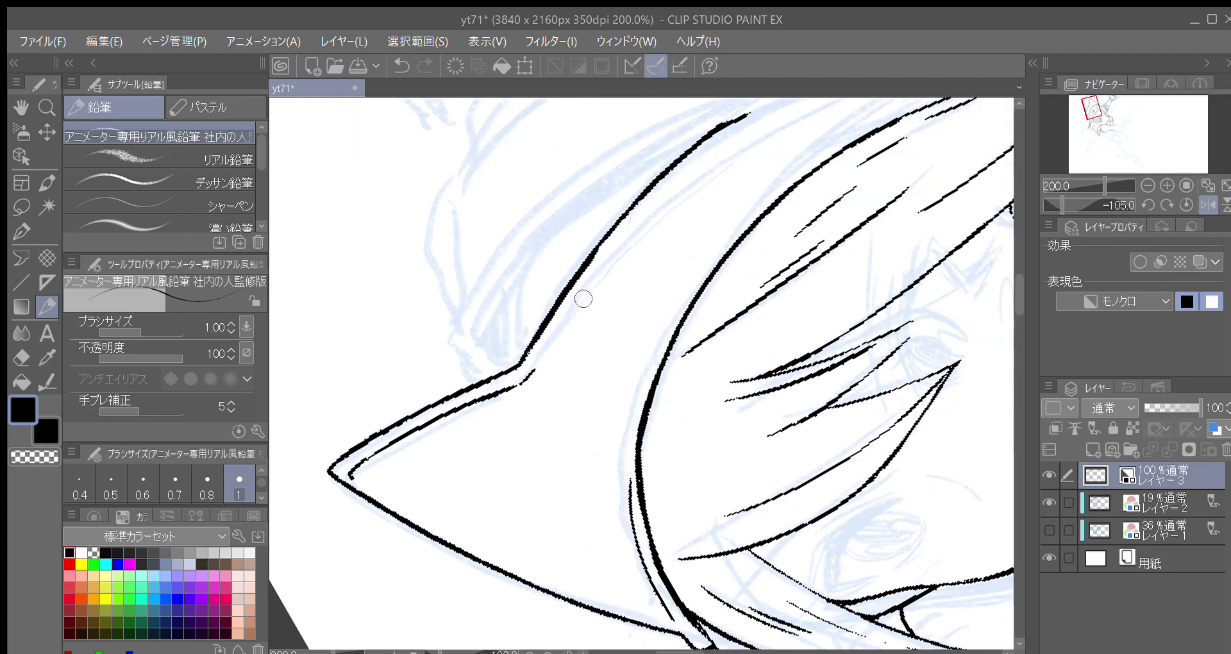
# Step: Continue the inner parallel line past the notch along the curved edge, replacing the first short stroke with a longer one
pyautogui.moveTo(580, 295); pyautogui.dragTo(508, 432)
pyautogui.moveTo(465, 480); pyautogui.dragTo(576, 322)
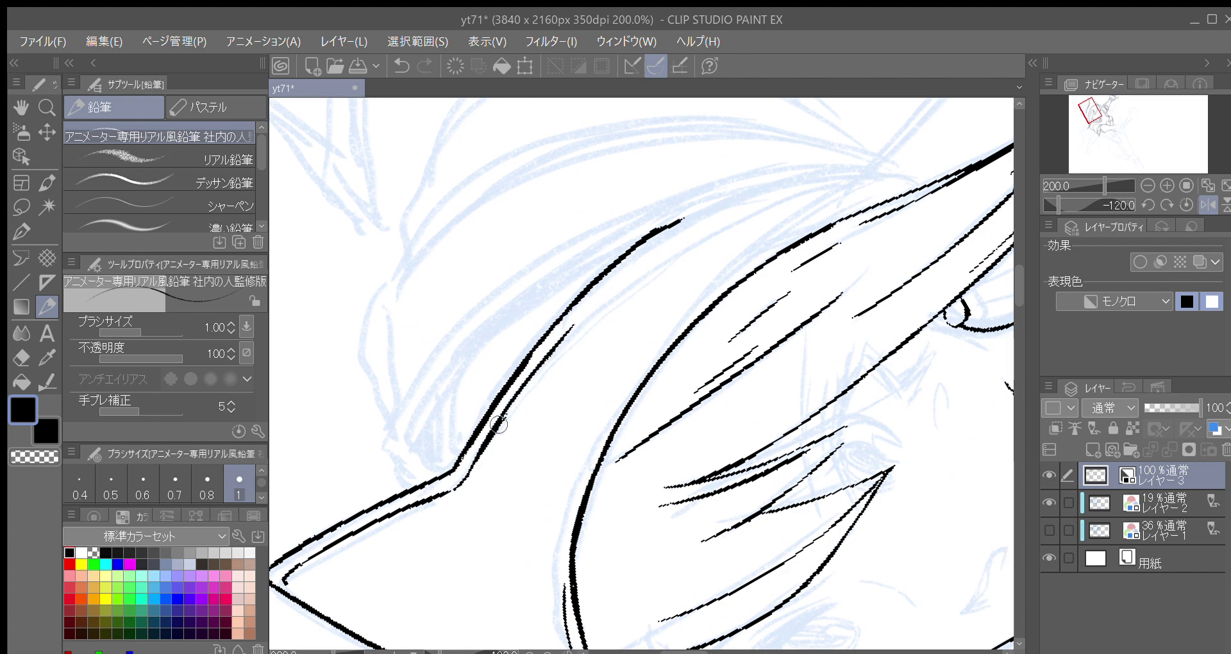
pyautogui.hotkey('ctrl', 'z')
pyautogui.moveTo(468, 468)
pyautogui.mouseDown()
pyautogui.moveTo(590, 308)
pyautogui.moveTo(674, 234)
pyautogui.moveTo(737, 200)
pyautogui.mouseUp()
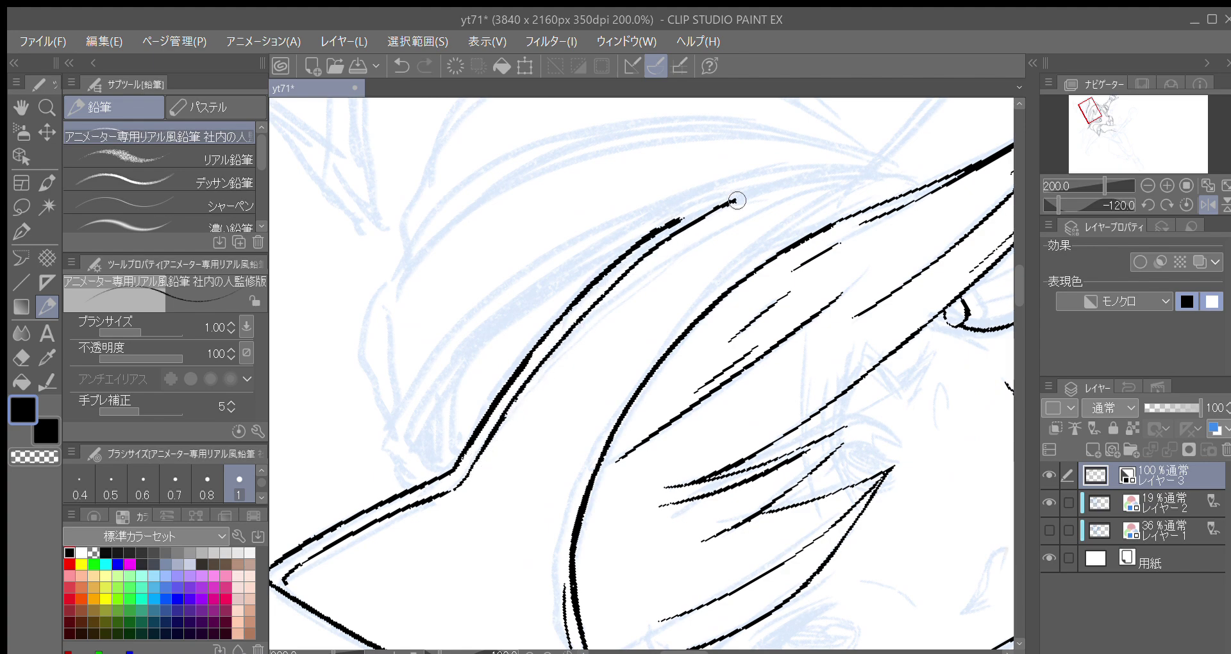
# Step: Mirror the canvas view back and extend both curved edge lines down to the side hair, adding a short fold accent
pyautogui.press('^')
pyautogui.press('^')
pyautogui.press('^')
pyautogui.press('^')
pyautogui.moveTo(843, 489); pyautogui.dragTo(833, 402)
pyautogui.click(1208, 205)
pyautogui.press('-')
pyautogui.press('-')
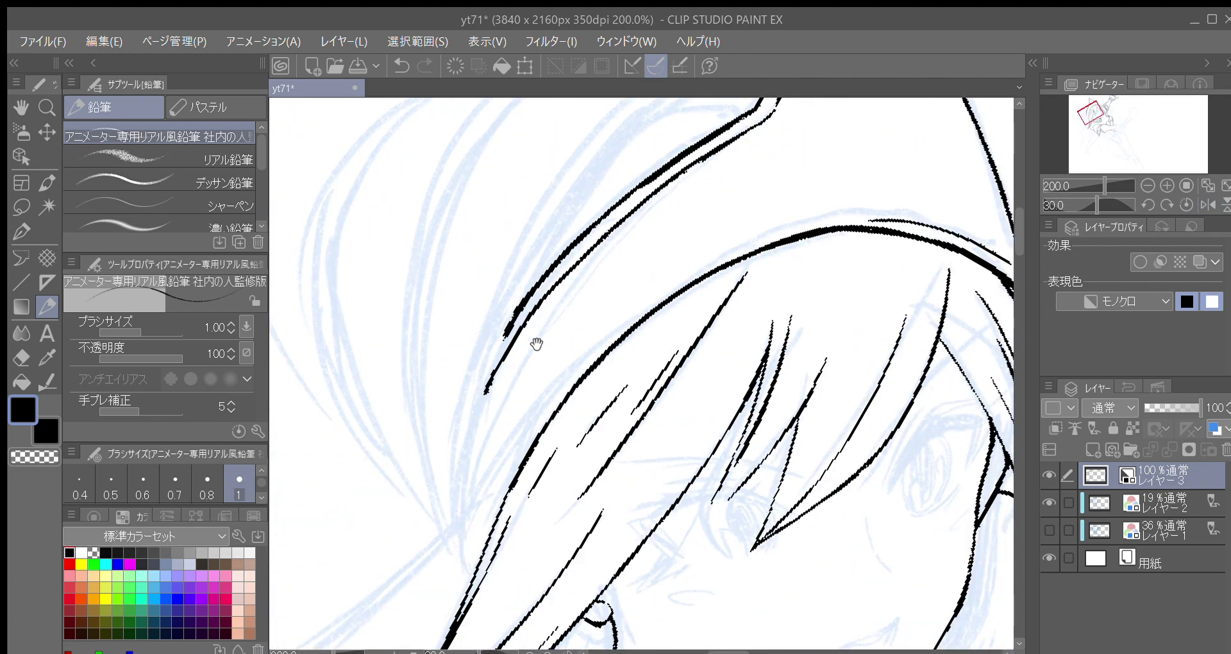
pyautogui.moveTo(513, 320); pyautogui.dragTo(492, 360)
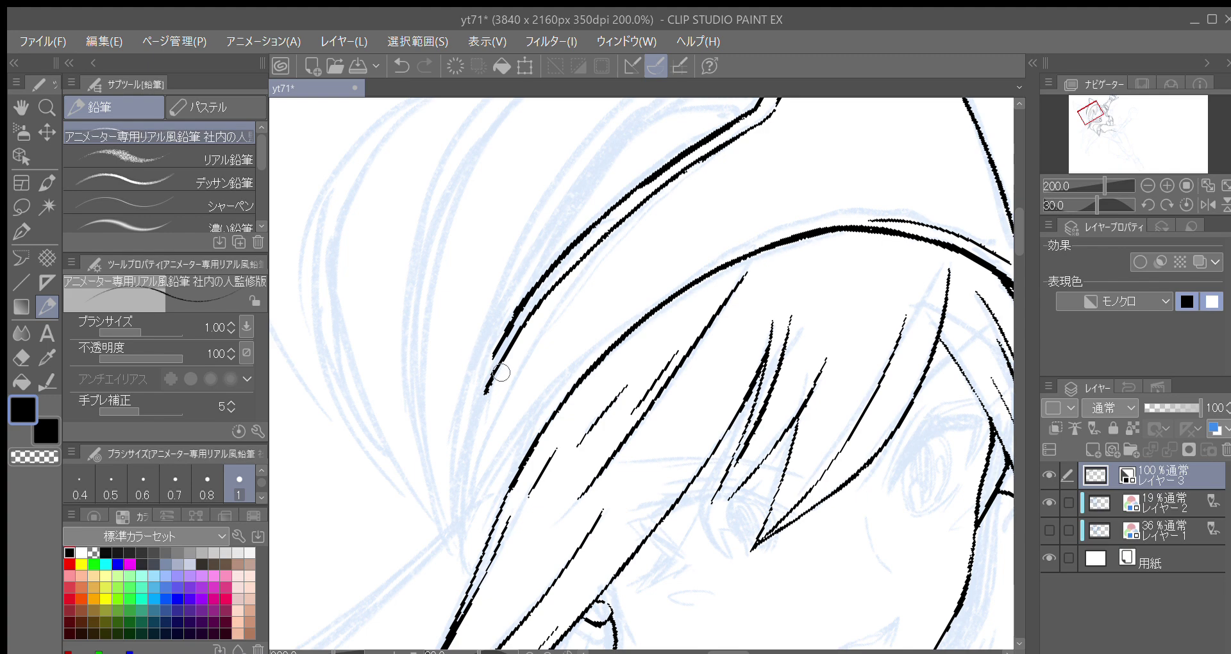
pyautogui.press('^')
pyautogui.moveTo(485, 352); pyautogui.dragTo(477, 376)
pyautogui.moveTo(417, 551)
pyautogui.mouseDown()
pyautogui.moveTo(422, 503)
pyautogui.moveTo(495, 335)
pyautogui.moveTo(568, 244)
pyautogui.mouseUp()
pyautogui.moveTo(485, 364); pyautogui.dragTo(470, 386)
pyautogui.moveTo(504, 334); pyautogui.dragTo(454, 417)
# Step: Ink the lower part of the hat's next fold line, rising from the side hair
pyautogui.moveTo(410, 556)
pyautogui.mouseDown()
pyautogui.moveTo(396, 465)
pyautogui.moveTo(412, 394)
pyautogui.moveTo(417, 478)
pyautogui.mouseUp()
pyautogui.moveTo(450, 392); pyautogui.dragTo(442, 413)
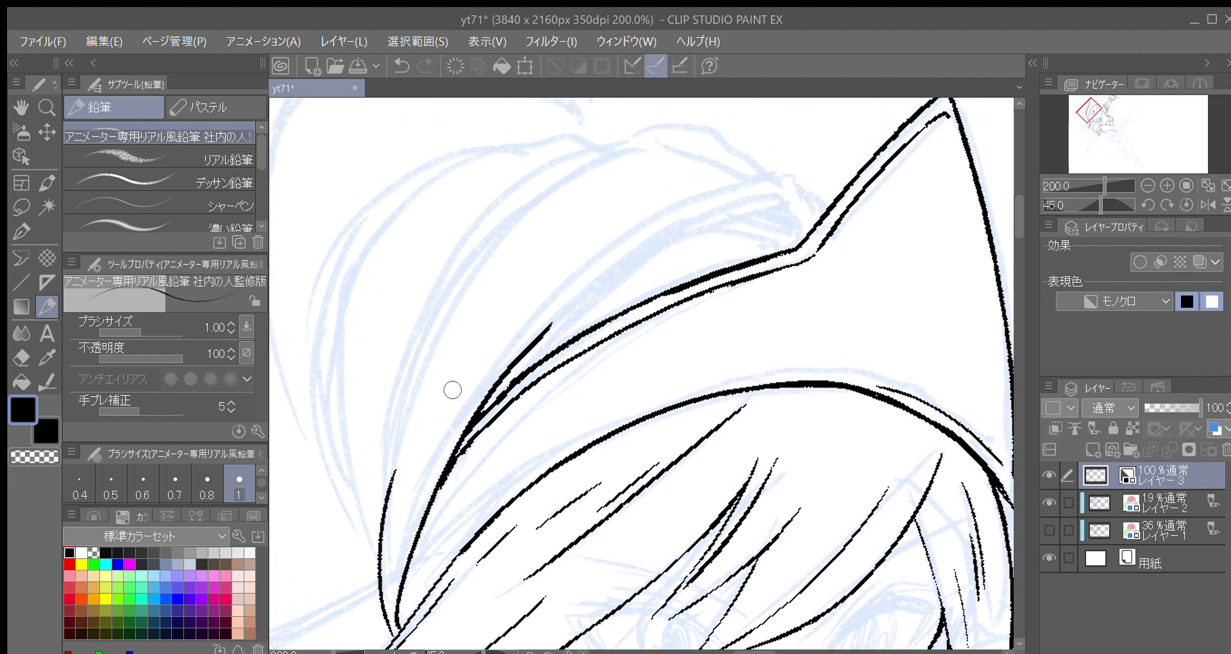
pyautogui.moveTo(482, 360); pyautogui.dragTo(482, 383)
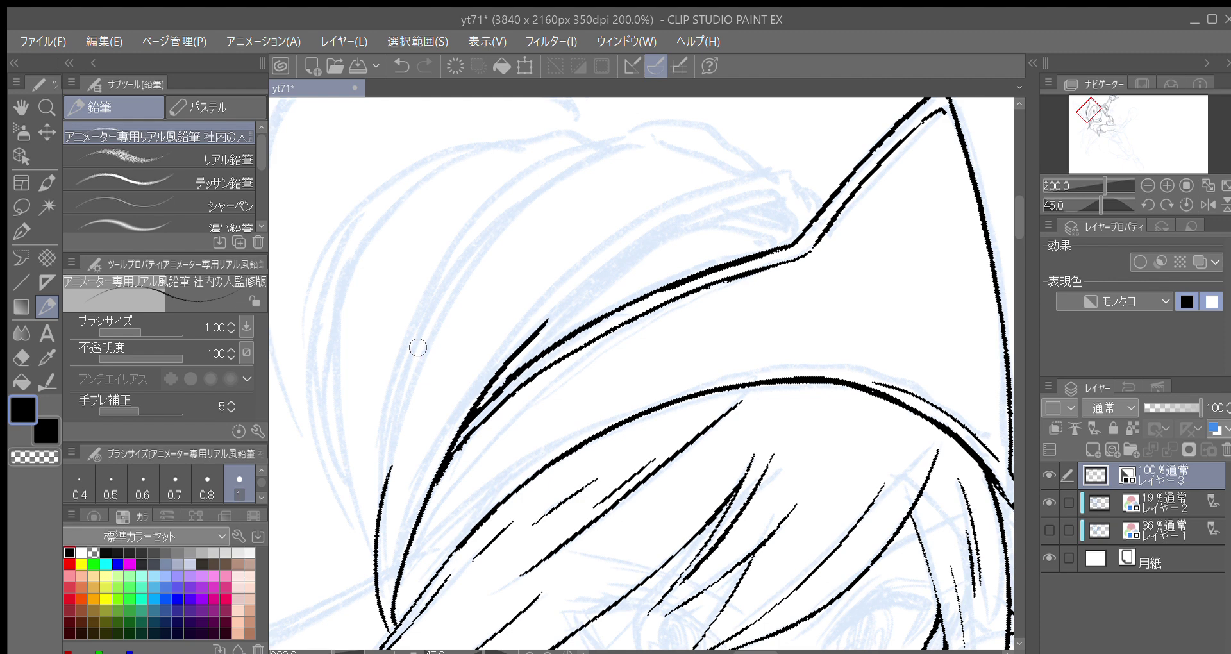
pyautogui.moveTo(432, 359)
pyautogui.mouseDown()
pyautogui.moveTo(434, 374)
pyautogui.moveTo(454, 364)
pyautogui.mouseUp()
pyautogui.moveTo(377, 486); pyautogui.dragTo(381, 472)
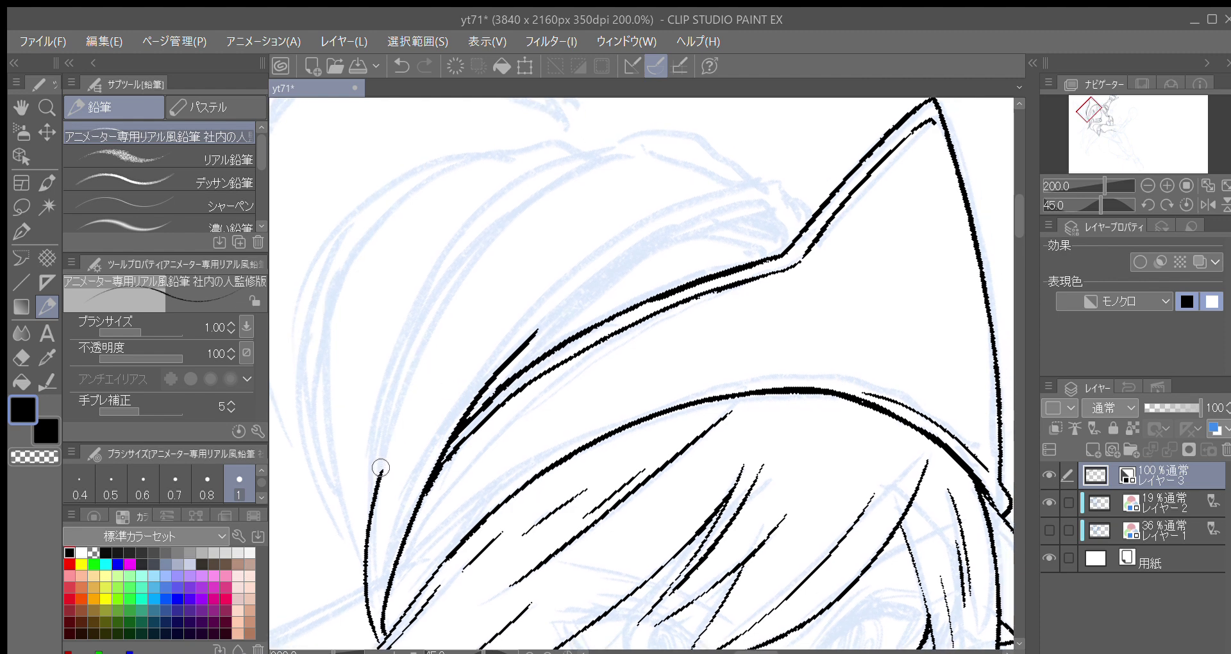
pyautogui.moveTo(377, 486); pyautogui.dragTo(404, 394)
pyautogui.moveTo(426, 340); pyautogui.dragTo(449, 371)
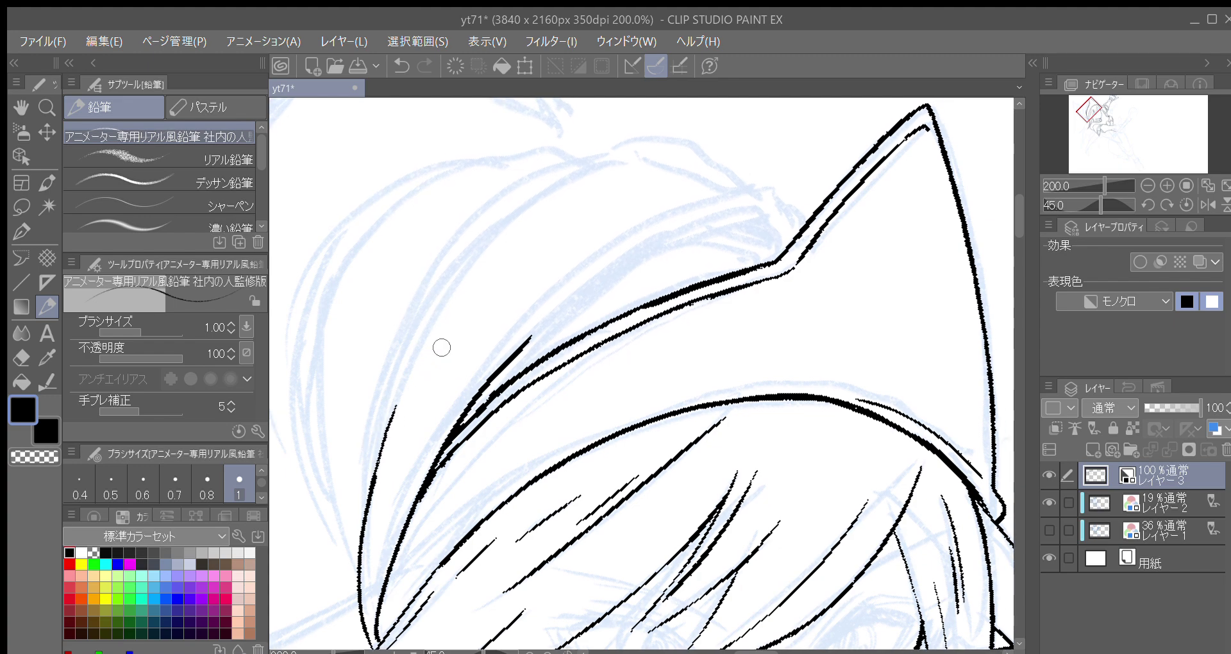
# Step: Extend the outer fold line upward along the sketch in long overlapping strokes
pyautogui.press('-')
pyautogui.moveTo(462, 406); pyautogui.dragTo(441, 403)
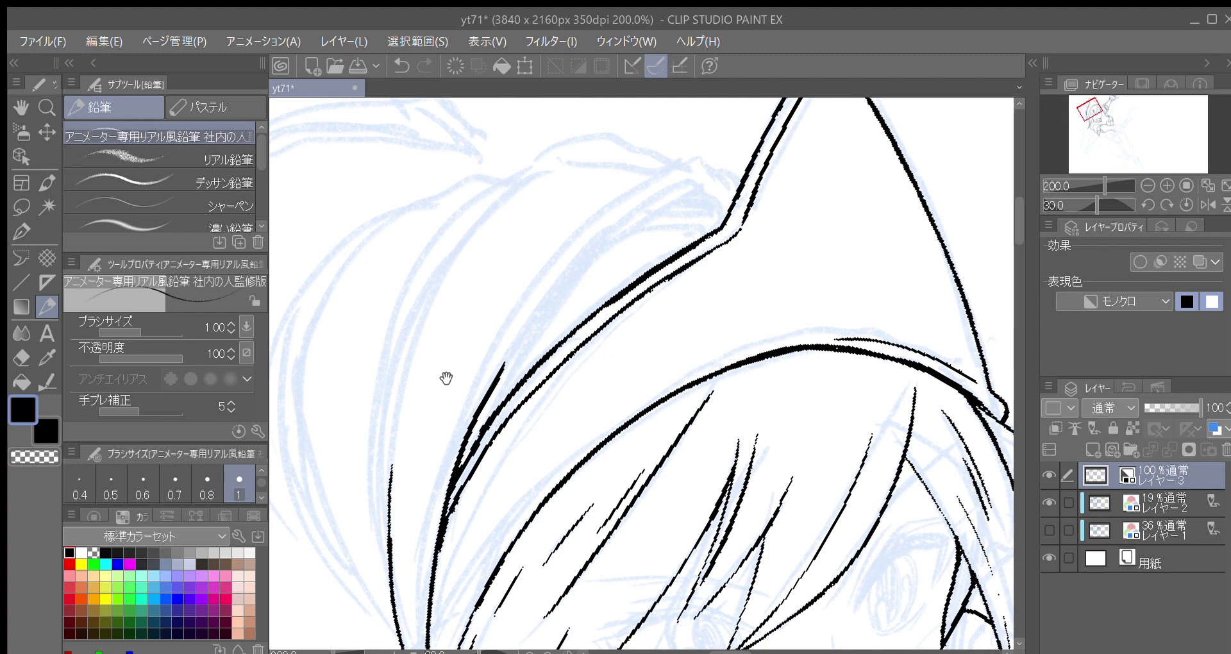
pyautogui.moveTo(425, 445); pyautogui.dragTo(421, 476)
pyautogui.press('^')
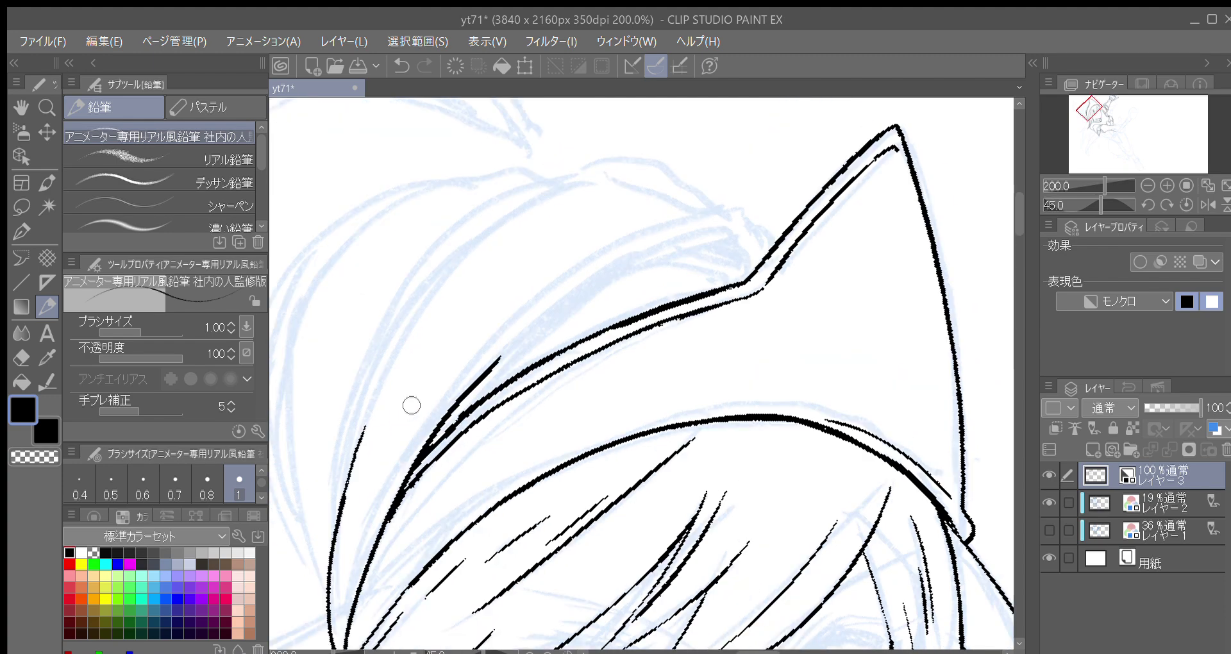
pyautogui.moveTo(440, 398); pyautogui.dragTo(445, 380)
pyautogui.moveTo(350, 485); pyautogui.dragTo(384, 381)
pyautogui.moveTo(355, 454); pyautogui.dragTo(389, 366)
pyautogui.moveTo(366, 424); pyautogui.dragTo(430, 293)
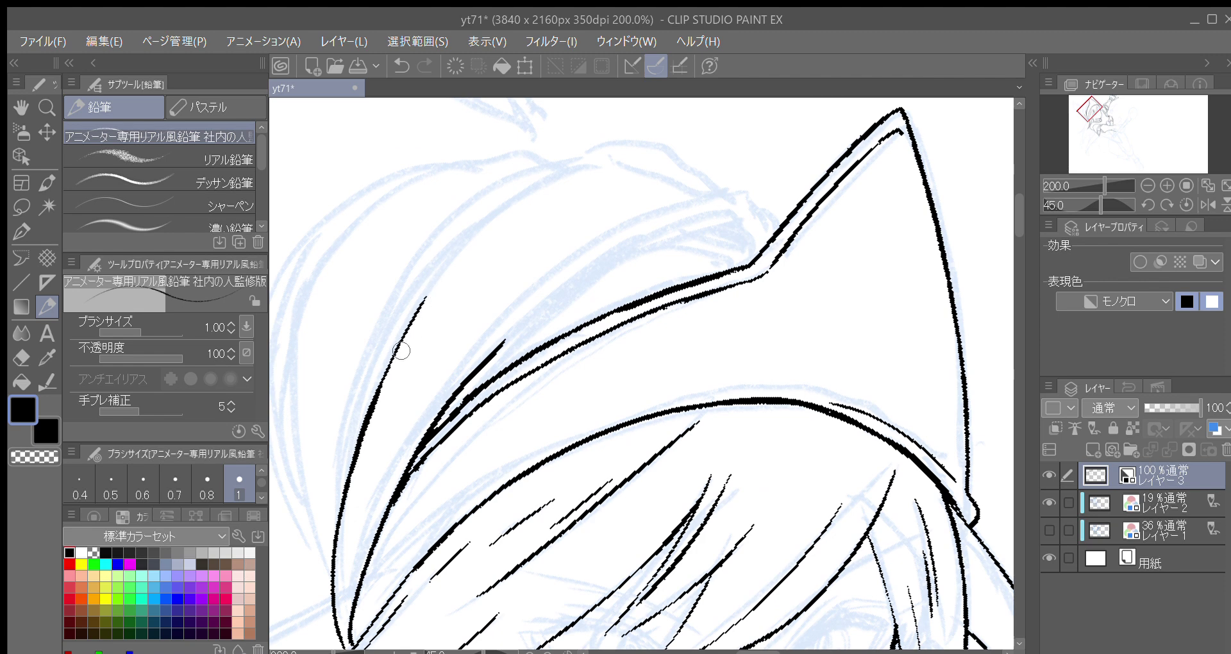
pyautogui.moveTo(371, 412)
pyautogui.mouseDown()
pyautogui.moveTo(417, 313)
pyautogui.moveTo(481, 235)
pyautogui.mouseUp()
# Step: Thicken the inner fold lines and tidy their base where they meet the side hair
pyautogui.press('-')
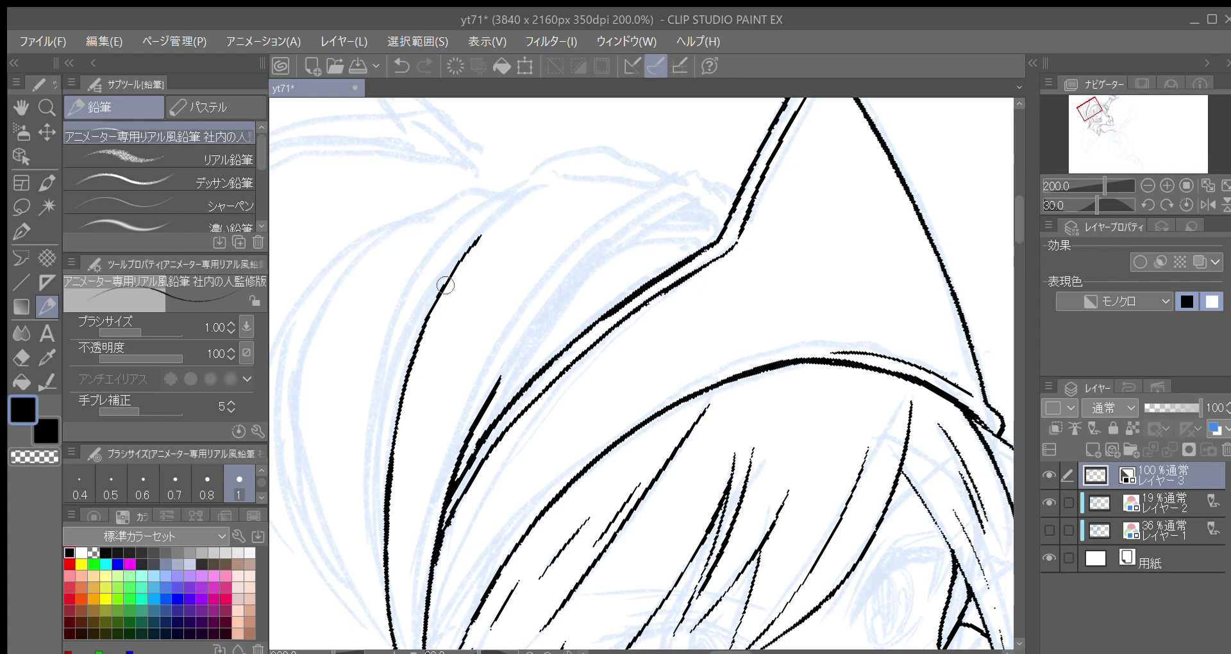
pyautogui.moveTo(446, 352); pyautogui.dragTo(451, 314)
pyautogui.moveTo(569, 257); pyautogui.dragTo(526, 270)
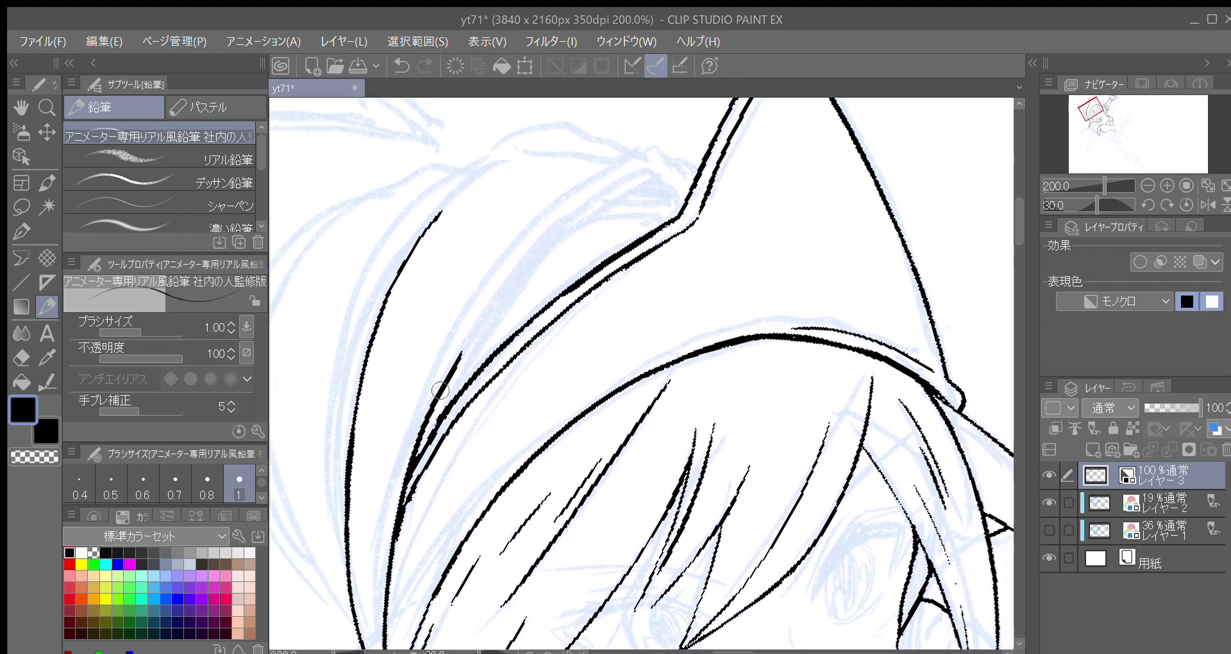
pyautogui.moveTo(415, 458); pyautogui.dragTo(449, 375)
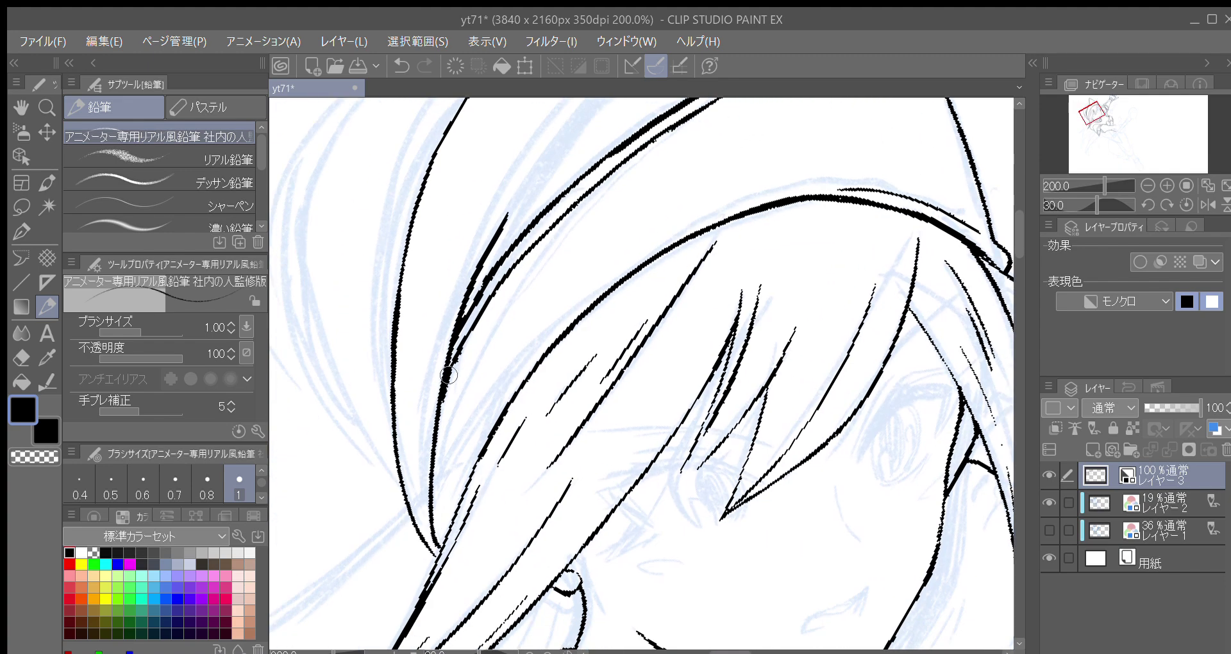
pyautogui.moveTo(433, 552); pyautogui.dragTo(422, 492)
pyautogui.moveTo(426, 441); pyautogui.dragTo(424, 449)
pyautogui.press('^')
pyautogui.moveTo(391, 510); pyautogui.dragTo(387, 498)
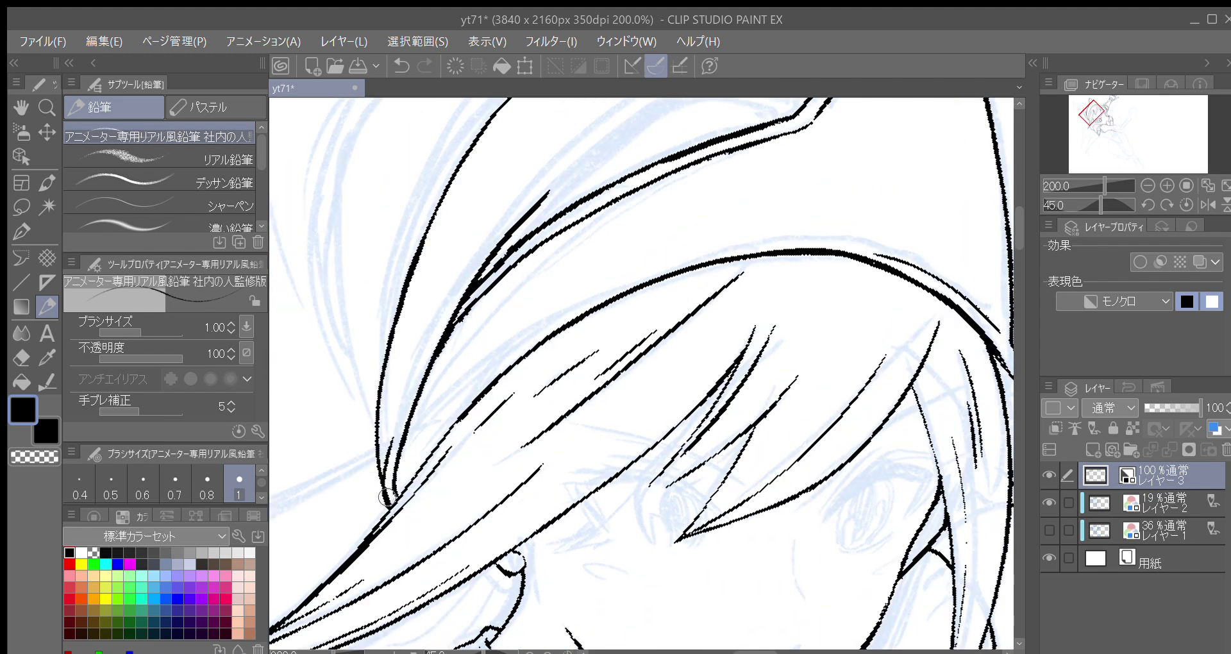
# Step: Ink a pair of parallel fold lines sweeping from the base up toward the hat's notch, redoing the first stroke
pyautogui.moveTo(390, 450); pyautogui.dragTo(402, 406)
pyautogui.moveTo(389, 454); pyautogui.dragTo(487, 231)
pyautogui.hotkey('ctrl', 'z')
pyautogui.moveTo(392, 436)
pyautogui.mouseDown()
pyautogui.moveTo(501, 218)
pyautogui.moveTo(475, 295)
pyautogui.mouseUp()
pyautogui.press('-')
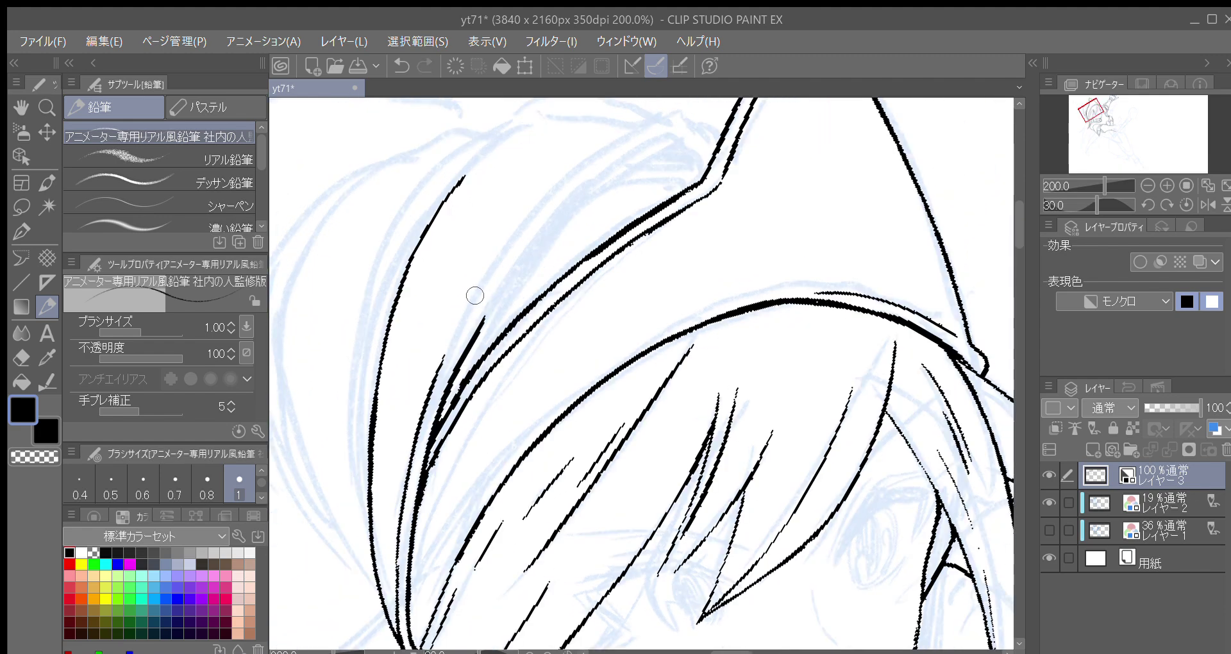
pyautogui.moveTo(436, 381)
pyautogui.mouseDown()
pyautogui.moveTo(482, 288)
pyautogui.moveTo(562, 193)
pyautogui.mouseUp()
pyautogui.moveTo(464, 350); pyautogui.dragTo(591, 193)
pyautogui.moveTo(538, 244); pyautogui.dragTo(655, 148)
pyautogui.moveTo(541, 218); pyautogui.dragTo(640, 141)
# Step: Round off the ends of the paired fold lines and join them to the hat's edge at the notch
pyautogui.press('-')
pyautogui.moveTo(541, 245)
pyautogui.mouseDown()
pyautogui.moveTo(497, 324)
pyautogui.moveTo(570, 206)
pyautogui.mouseUp()
pyautogui.press('^')
pyautogui.press('^')
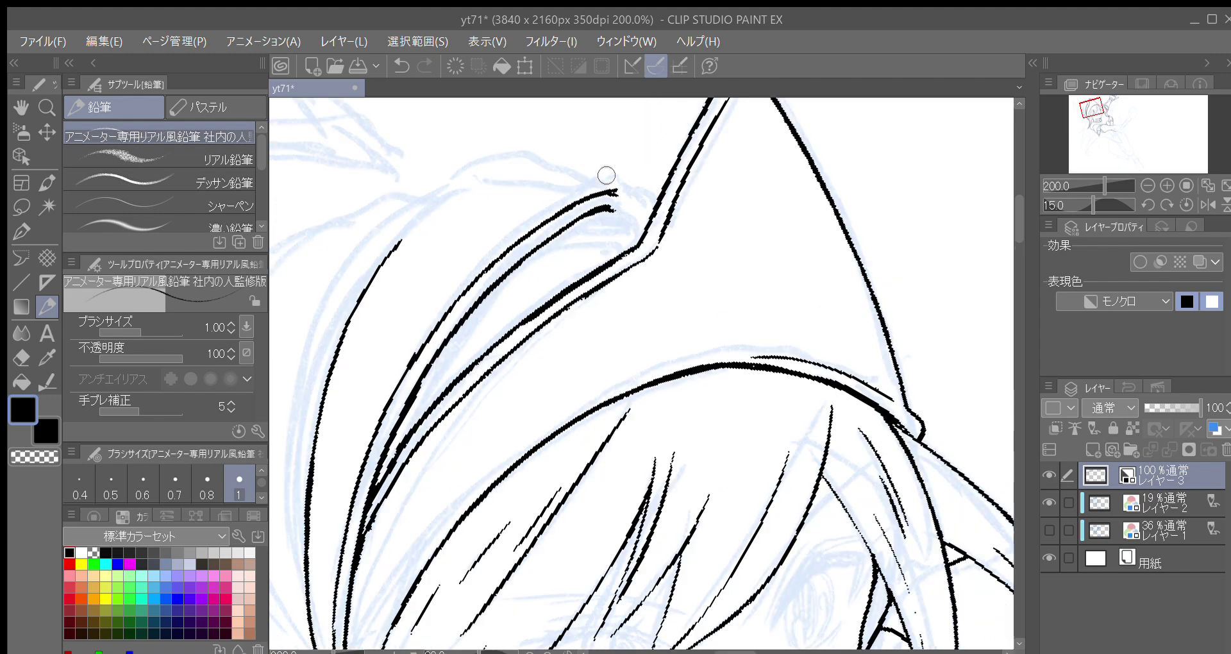
pyautogui.moveTo(652, 202); pyautogui.dragTo(674, 244)
pyautogui.moveTo(662, 190); pyautogui.dragTo(687, 228)
pyautogui.press('-')
pyautogui.press('-')
pyautogui.press('-')
# Step: Extend the outer fold line to its upper end and thicken its upper stretch
pyautogui.moveTo(542, 283); pyautogui.dragTo(626, 129)
pyautogui.press('^')
pyautogui.press('^')
pyautogui.moveTo(521, 308); pyautogui.dragTo(490, 468)
pyautogui.press('-')
pyautogui.press('-')
pyautogui.moveTo(511, 339); pyautogui.dragTo(558, 269)
pyautogui.moveTo(480, 430)
pyautogui.mouseDown()
pyautogui.moveTo(494, 375)
pyautogui.moveTo(561, 260)
pyautogui.mouseUp()
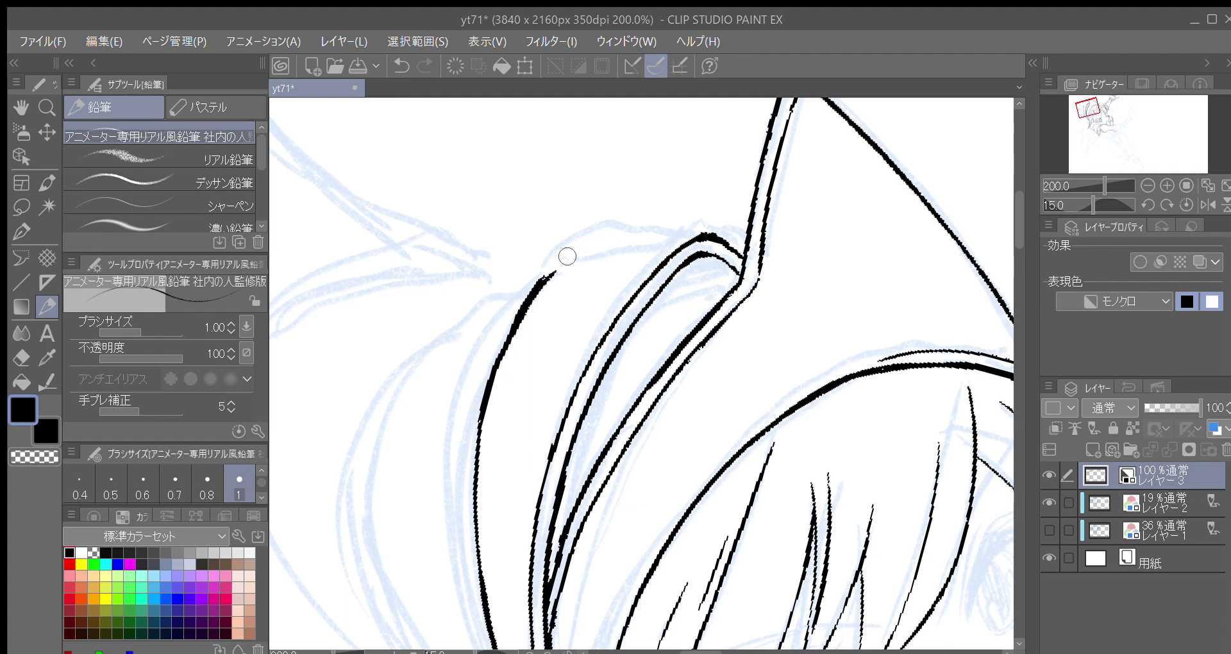
# Step: Ink the top contour joining the outer fold line's upper end to the rounded fold beside the notch
pyautogui.press('-')
pyautogui.press('-')
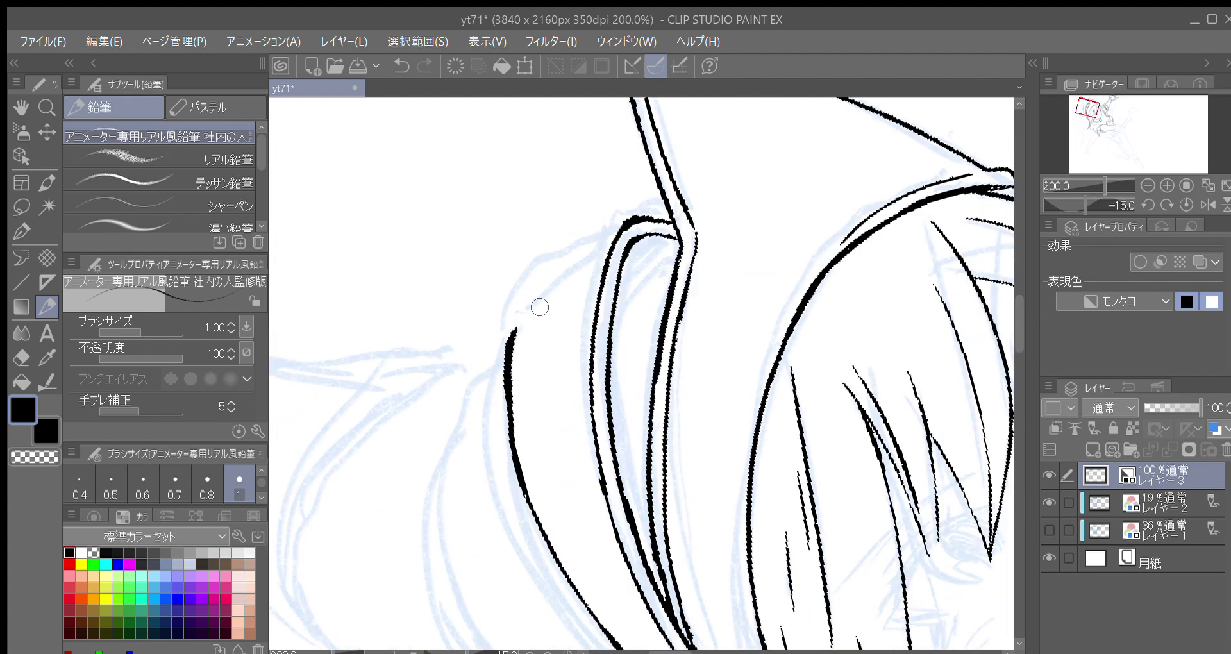
pyautogui.press('-')
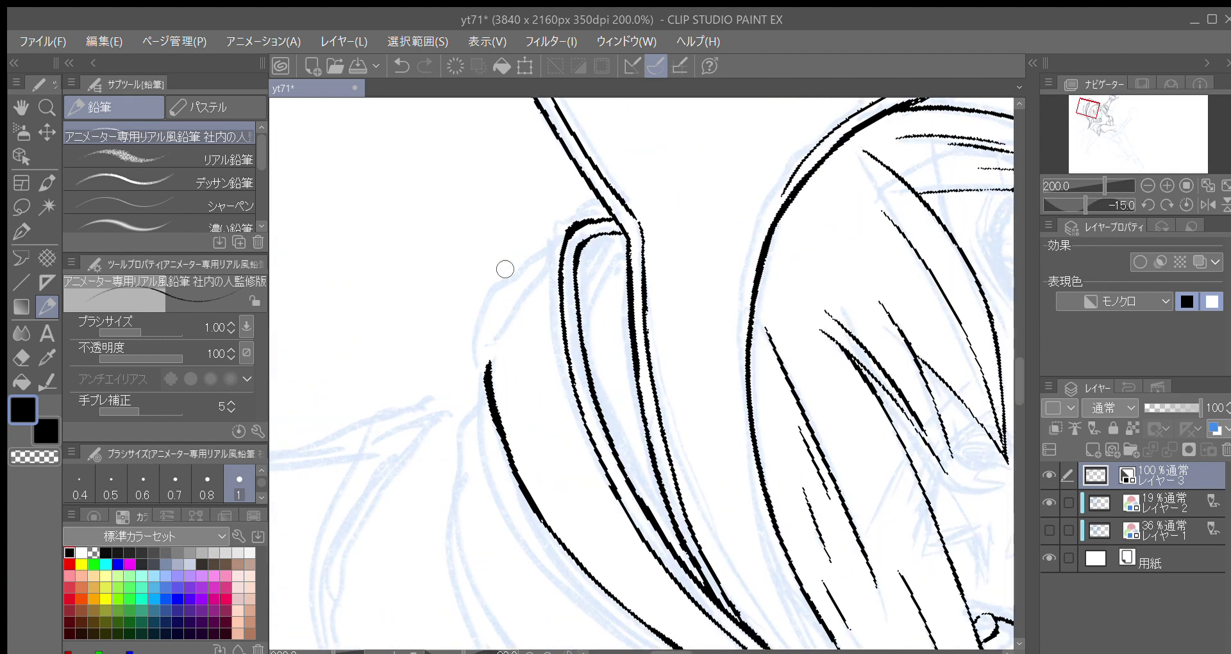
pyautogui.moveTo(489, 363); pyautogui.dragTo(570, 232)
pyautogui.hotkey('ctrl', 'z')
pyautogui.press('^')
pyautogui.press('^')
pyautogui.press('^')
pyautogui.press('^')
pyautogui.moveTo(506, 417); pyautogui.dragTo(551, 306)
pyautogui.press('^')
pyautogui.press('^')
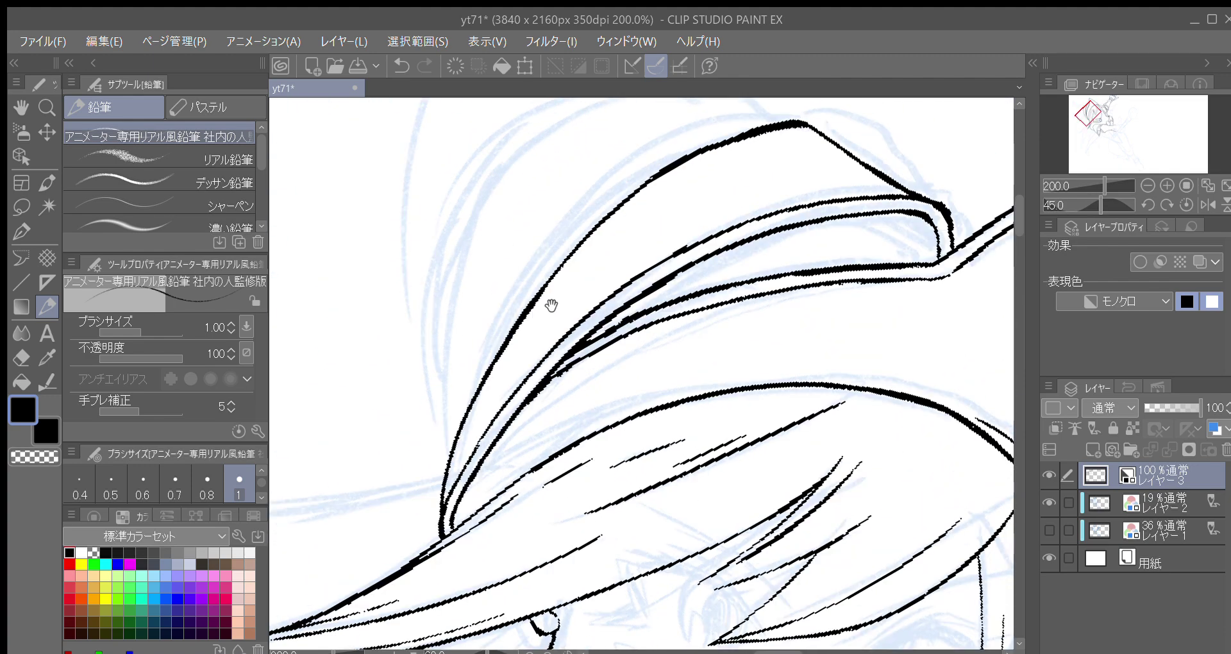
# Step: Ink two more curved fold lines outside the existing ones, sweeping up from the base by the side hair
pyautogui.press('^')
pyautogui.moveTo(423, 551)
pyautogui.mouseDown()
pyautogui.moveTo(412, 513)
pyautogui.moveTo(423, 385)
pyautogui.moveTo(507, 229)
pyautogui.mouseUp()
pyautogui.hotkey('ctrl', 'z')
pyautogui.moveTo(420, 542)
pyautogui.mouseDown()
pyautogui.moveTo(415, 426)
pyautogui.moveTo(526, 206)
pyautogui.moveTo(590, 177)
pyautogui.mouseUp()
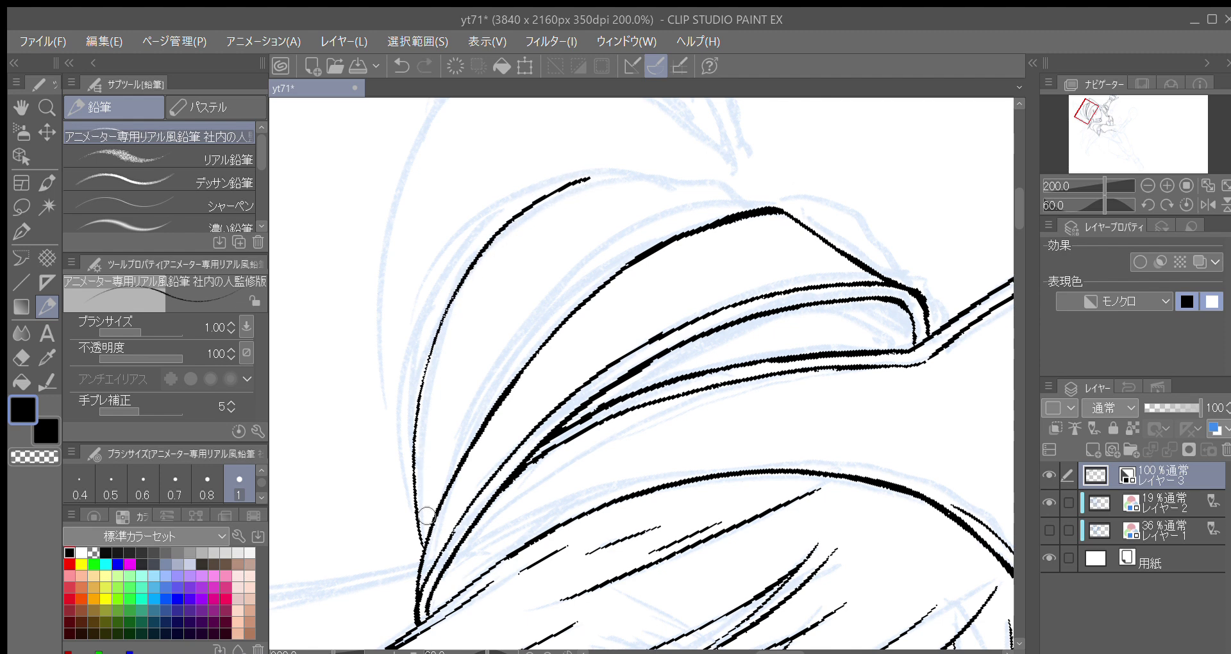
pyautogui.moveTo(494, 405); pyautogui.dragTo(459, 416)
pyautogui.press('-')
pyautogui.moveTo(453, 540)
pyautogui.mouseDown()
pyautogui.moveTo(626, 206)
pyautogui.moveTo(690, 198)
pyautogui.mouseUp()
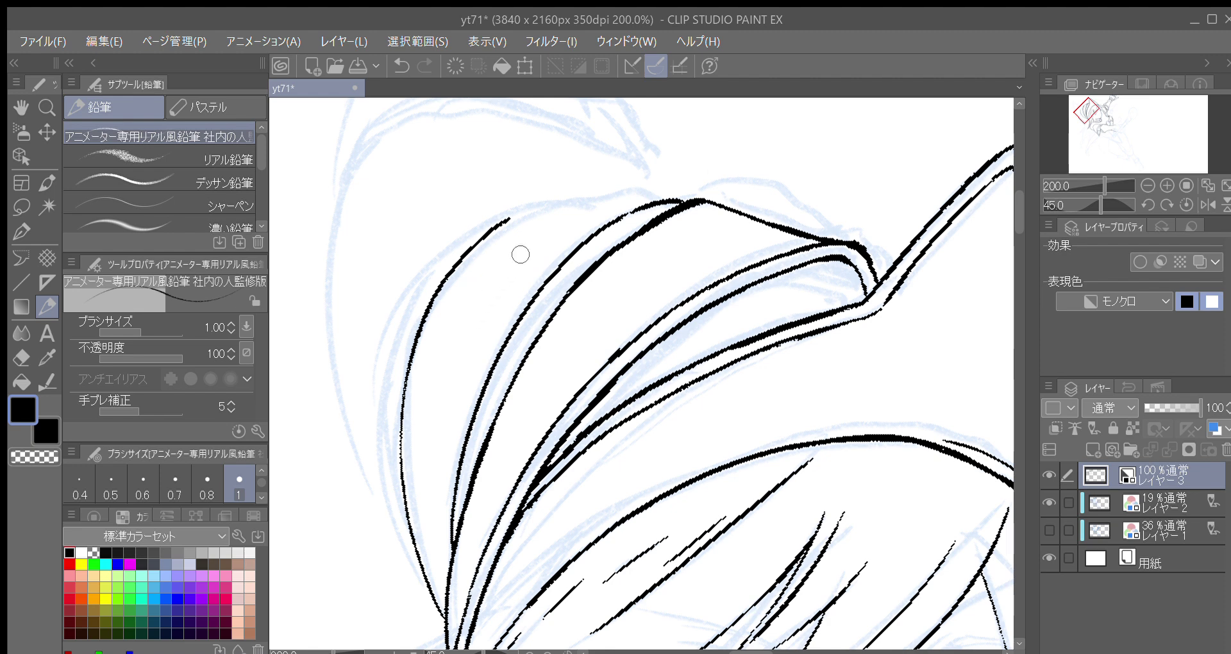
# Step: Carry the outermost fold line over its rounded top until it meets the neighbouring fold
pyautogui.press('-')
pyautogui.moveTo(527, 287); pyautogui.dragTo(514, 266)
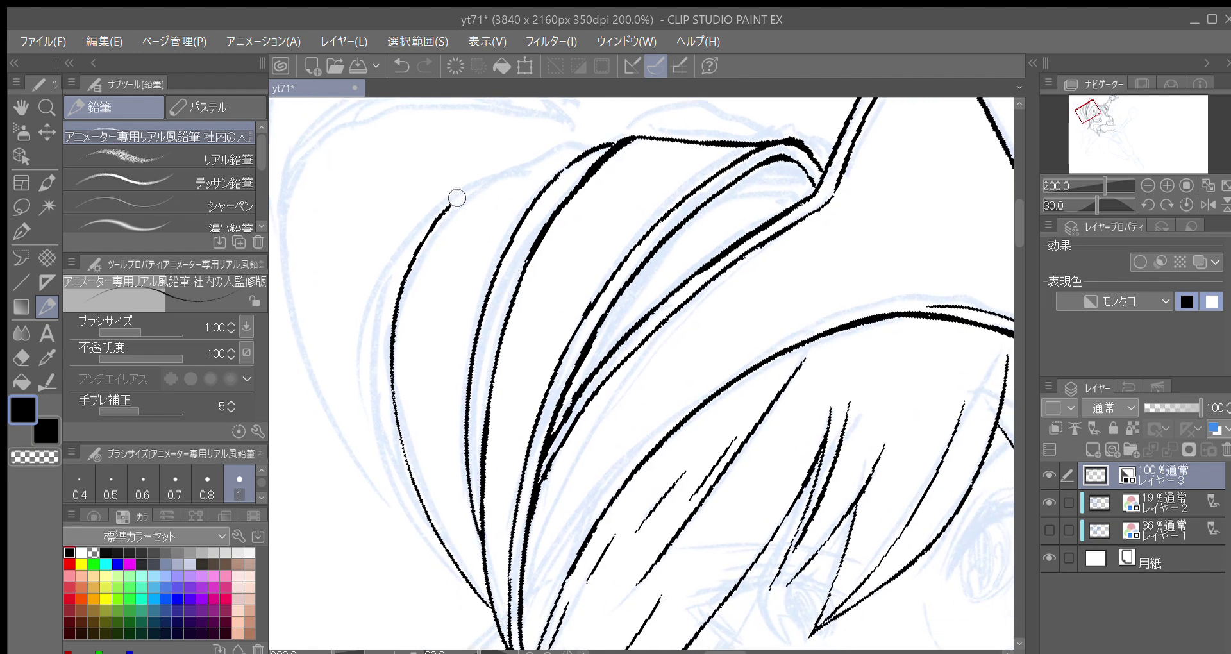
pyautogui.moveTo(461, 196)
pyautogui.mouseDown()
pyautogui.moveTo(517, 170)
pyautogui.moveTo(545, 161)
pyautogui.mouseUp()
pyautogui.press('-')
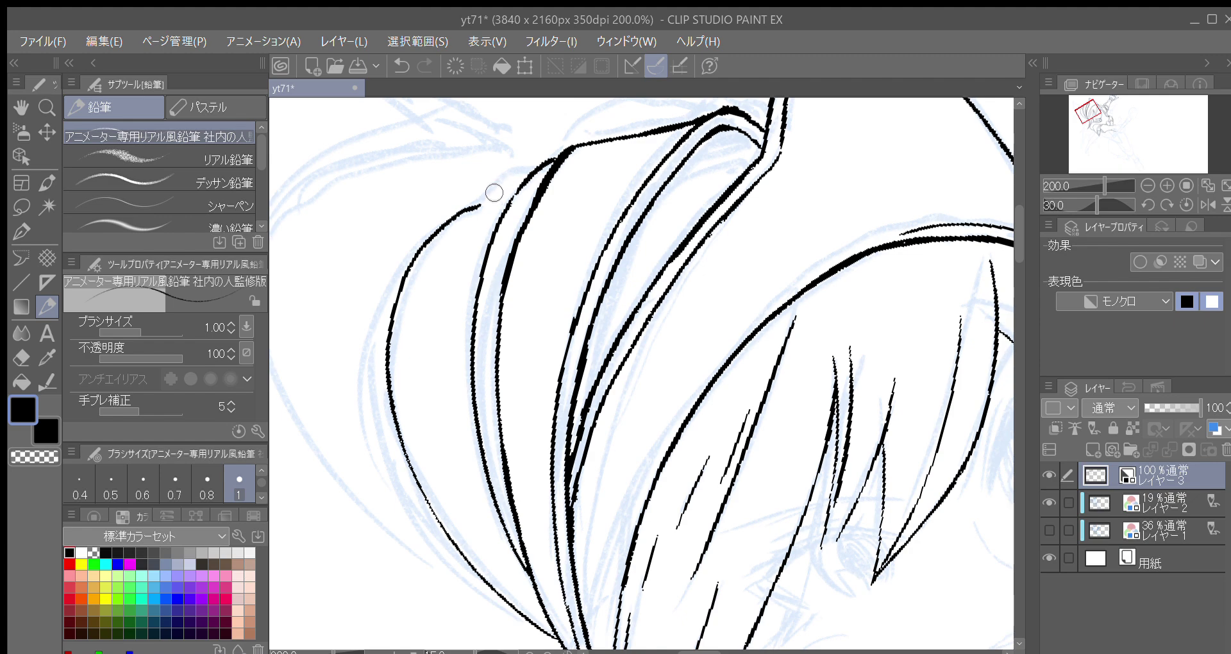
pyautogui.moveTo(401, 277)
pyautogui.mouseDown()
pyautogui.moveTo(452, 218)
pyautogui.moveTo(531, 173)
pyautogui.mouseUp()
pyautogui.press('^')
pyautogui.press('^')
pyautogui.press('^')
pyautogui.press('^')
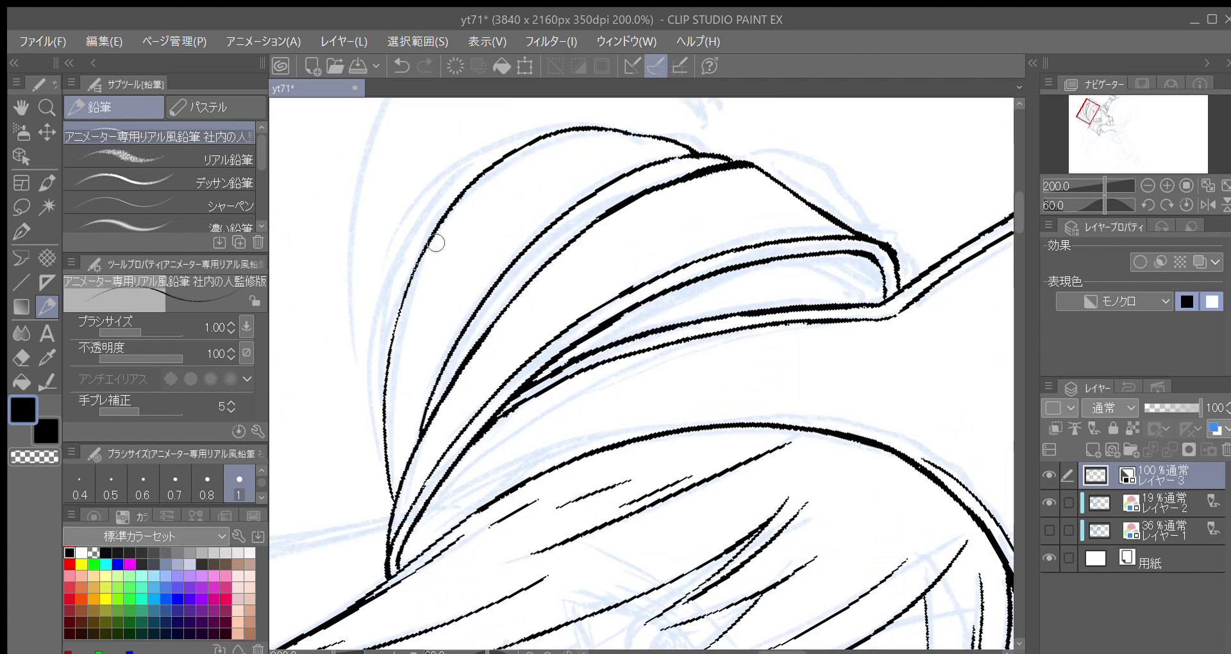
# Step: Ink a short crease line inside the outermost fold, running up from its base beside the contour
pyautogui.press('^')
pyautogui.scroll(2, 429, 310)
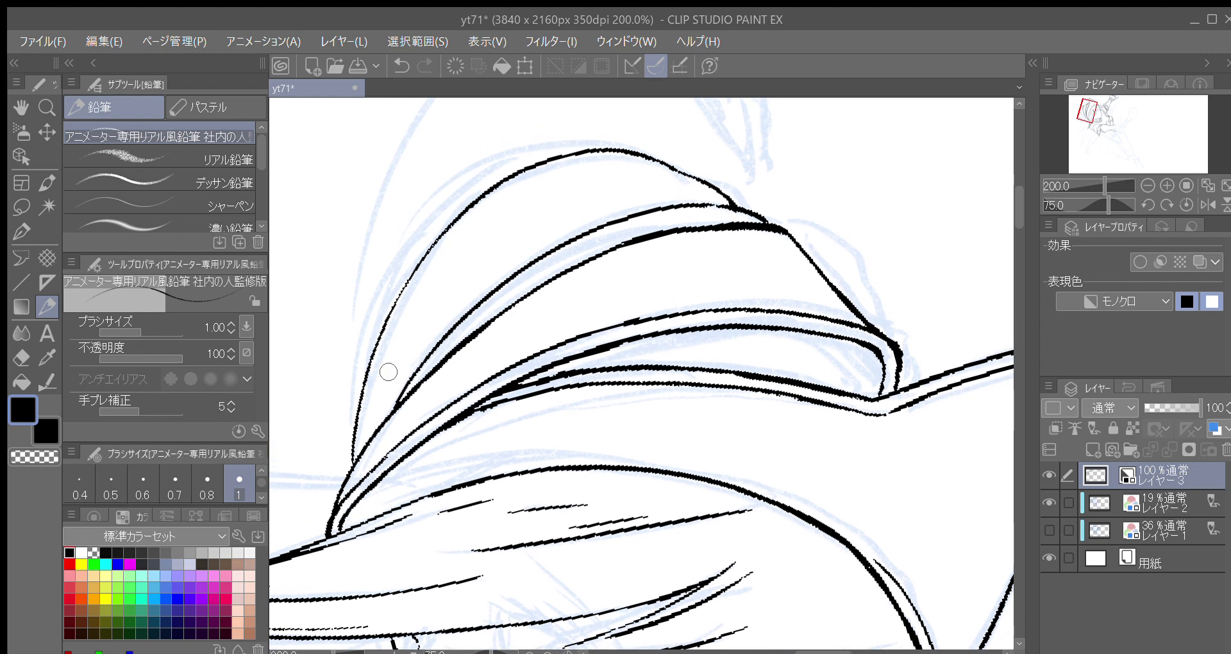
pyautogui.moveTo(359, 433); pyautogui.dragTo(425, 275)
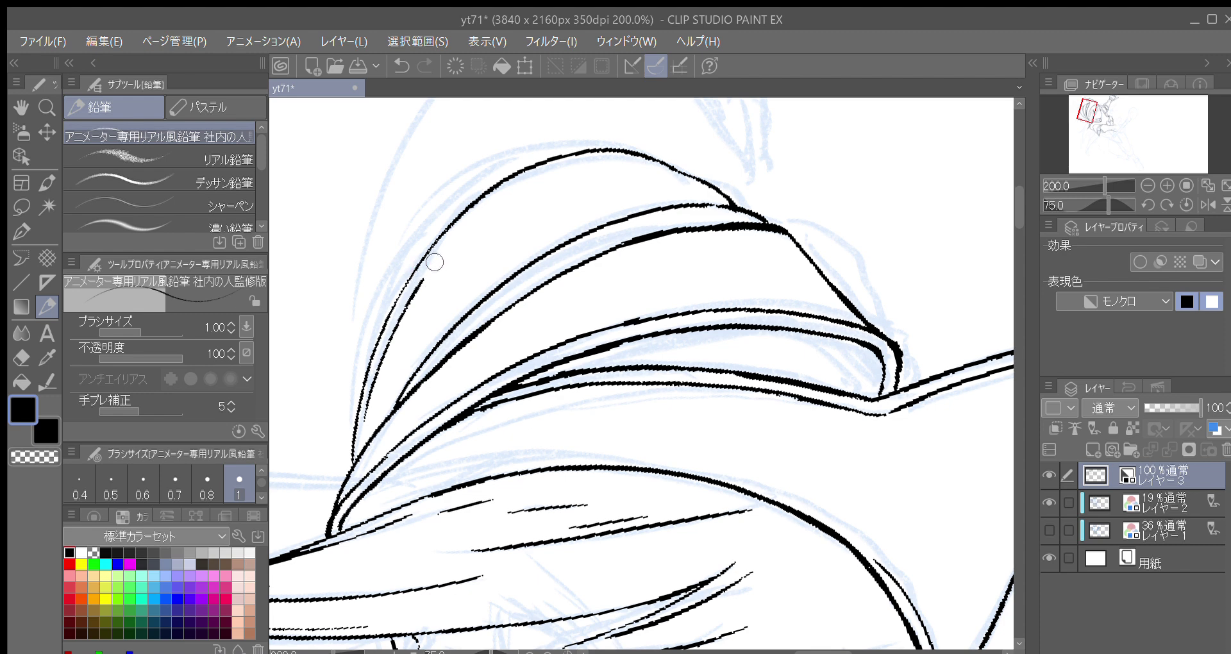
pyautogui.moveTo(433, 265)
pyautogui.mouseDown()
pyautogui.moveTo(461, 316)
pyautogui.moveTo(467, 375)
pyautogui.mouseUp()
pyautogui.press('-')
pyautogui.moveTo(465, 436); pyautogui.dragTo(462, 378)
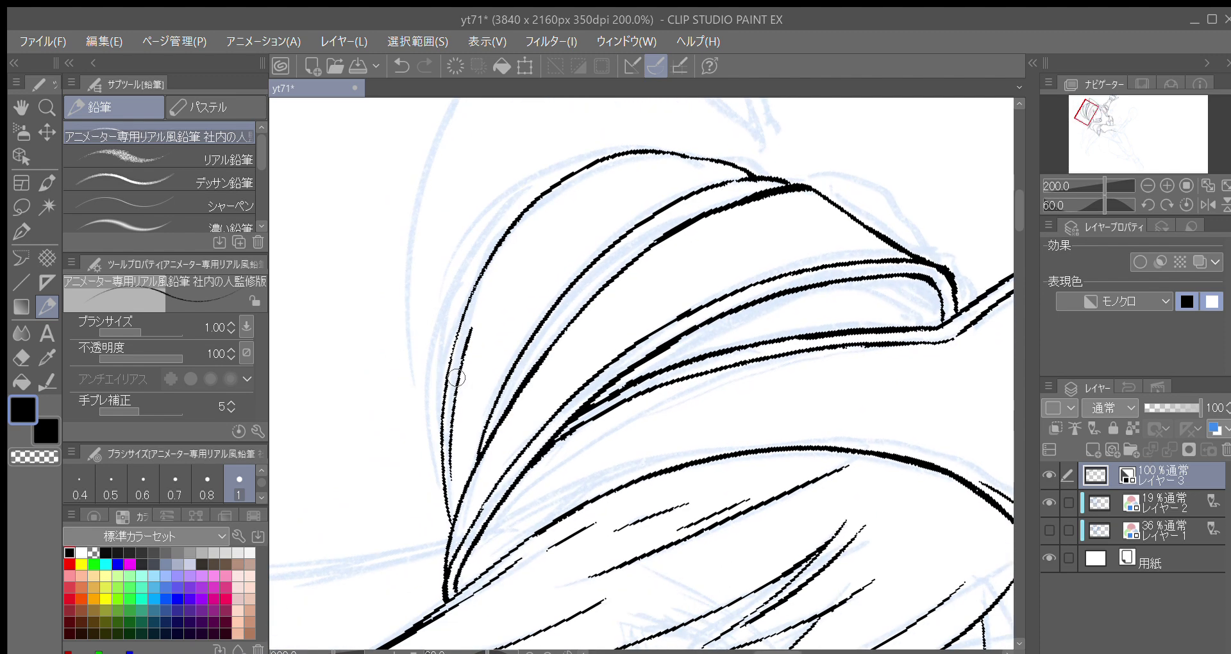
pyautogui.moveTo(450, 478); pyautogui.dragTo(452, 505)
pyautogui.moveTo(472, 335); pyautogui.dragTo(462, 372)
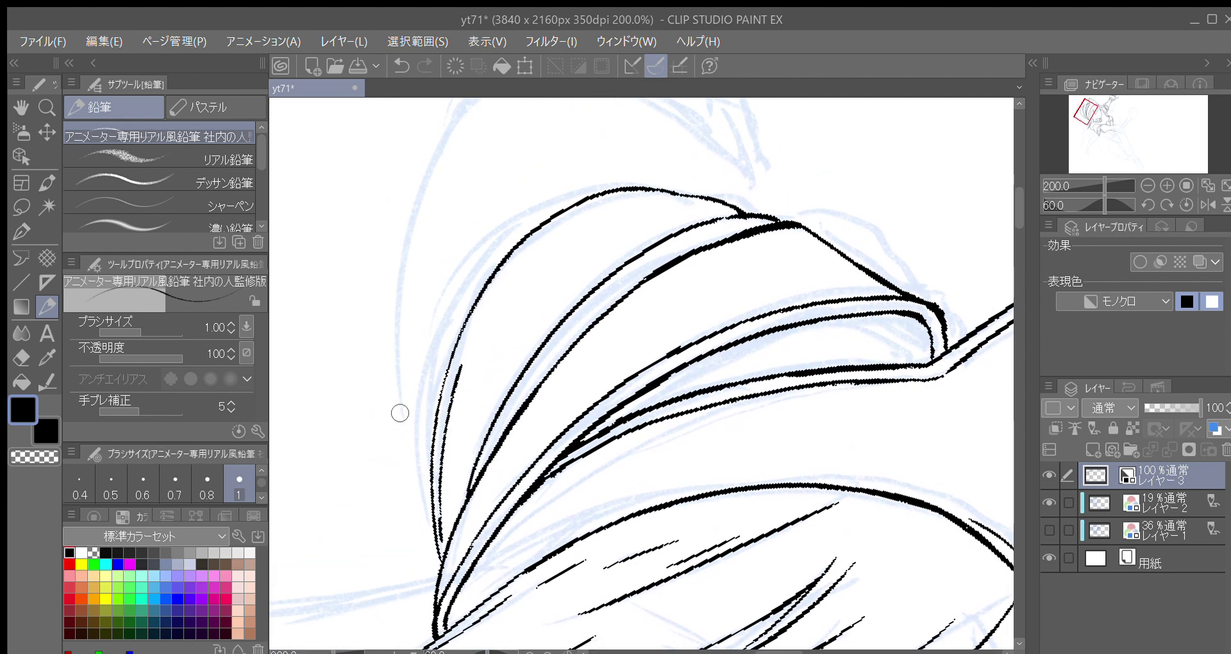
# Step: Ink the start of a further outer contour, rising from the base outside the inked folds
pyautogui.moveTo(429, 490); pyautogui.dragTo(401, 323)
pyautogui.moveTo(438, 368); pyautogui.dragTo(451, 468)
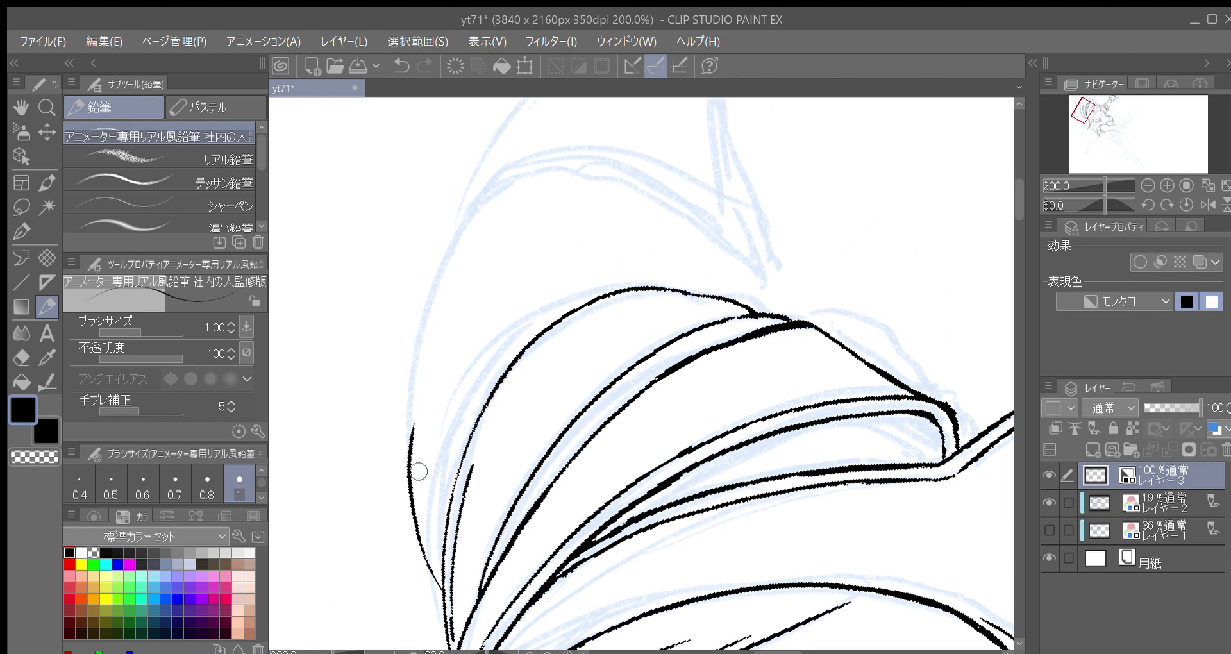
# Step: Undo the short trial stroke and ink the outer contour of the hat's uppermost fold over the blue sketch
pyautogui.hotkey('ctrl', 'z')
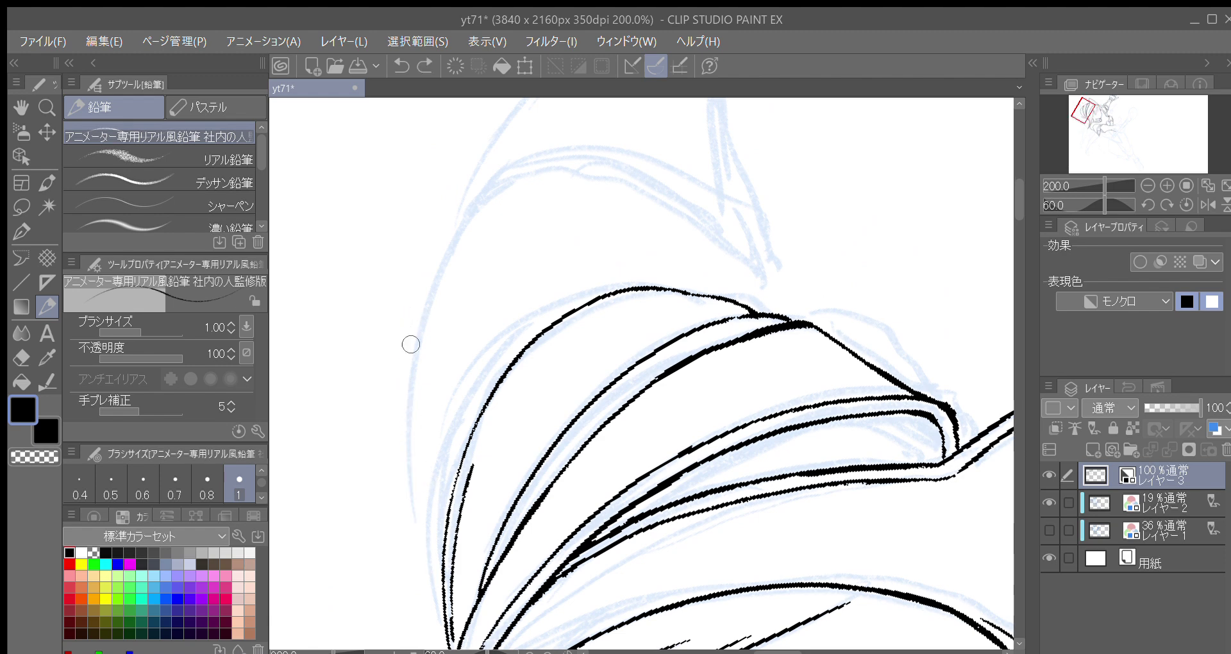
pyautogui.moveTo(512, 177)
pyautogui.mouseDown()
pyautogui.moveTo(448, 249)
pyautogui.moveTo(423, 322)
pyautogui.moveTo(412, 434)
pyautogui.moveTo(439, 573)
pyautogui.mouseUp()
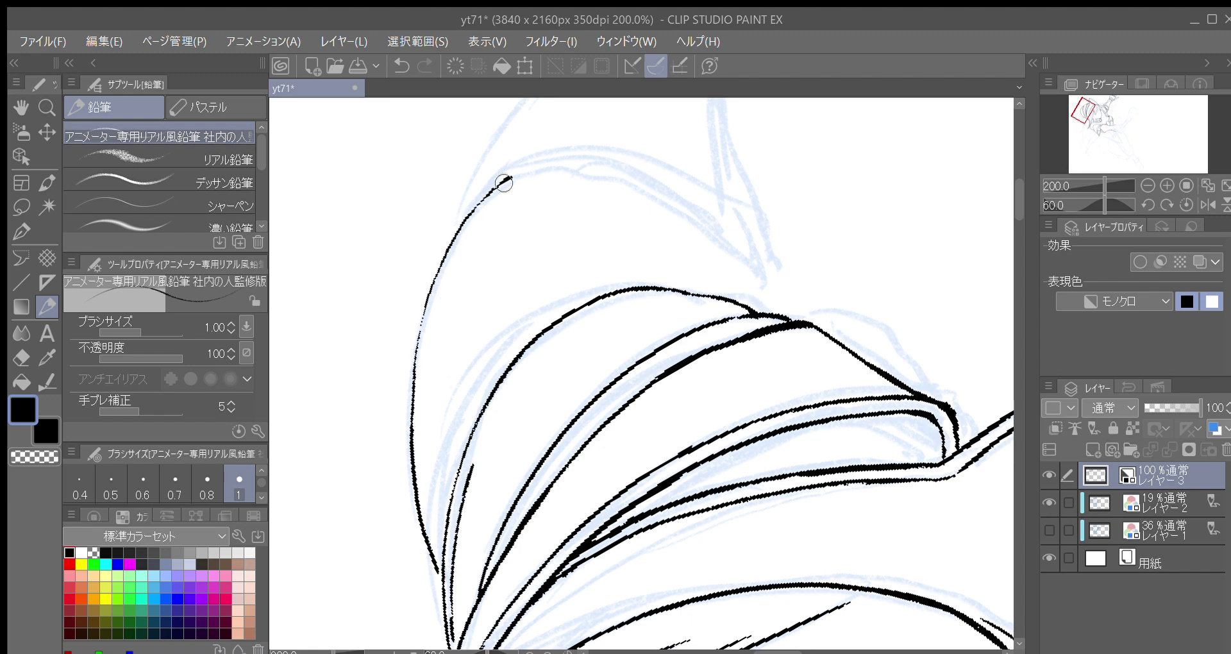
pyautogui.moveTo(487, 194)
pyautogui.mouseDown()
pyautogui.moveTo(430, 291)
pyautogui.moveTo(417, 348)
pyautogui.moveTo(421, 517)
pyautogui.mouseUp()
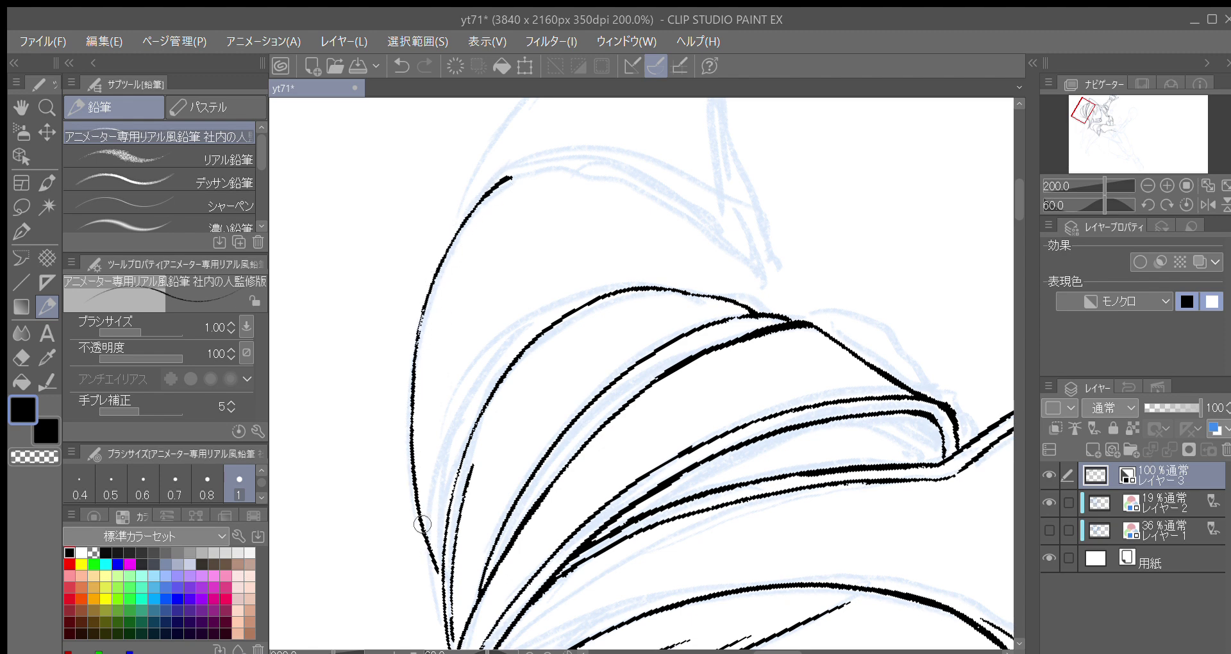
pyautogui.moveTo(436, 569); pyautogui.dragTo(441, 573)
# Step: Extend the uppermost fold's contour around its bend and down to where it meets the next hat fold
pyautogui.press('-')
pyautogui.press('-')
pyautogui.press('-')
pyautogui.press('-')
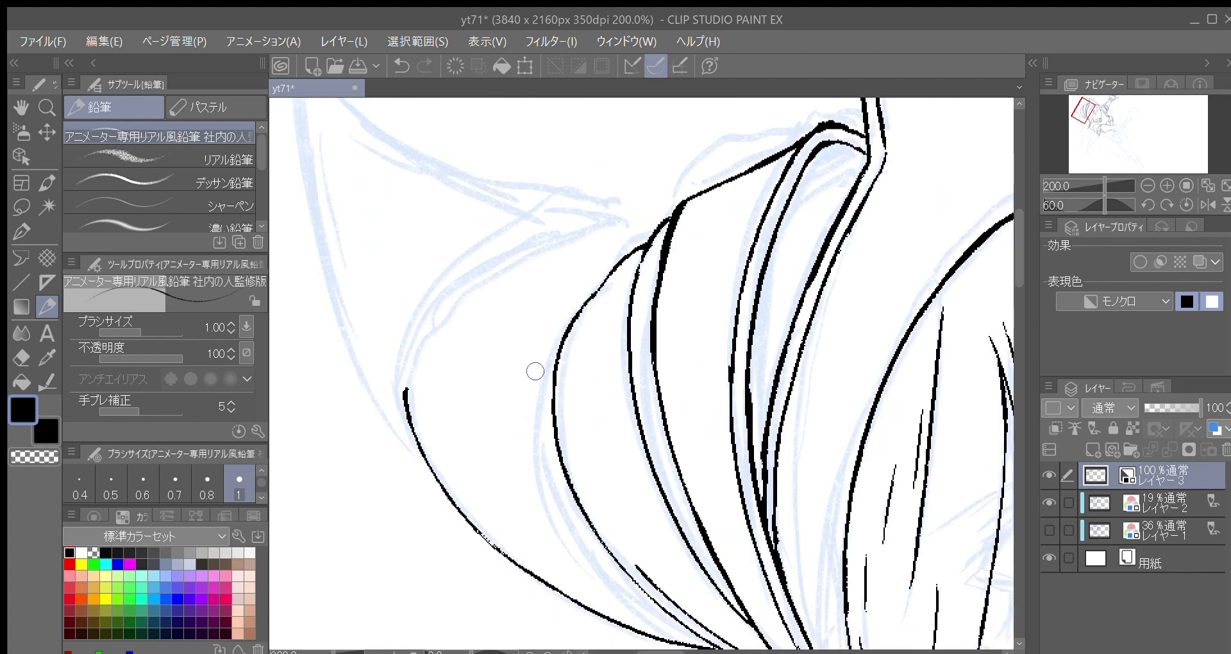
pyautogui.moveTo(405, 405); pyautogui.dragTo(429, 329)
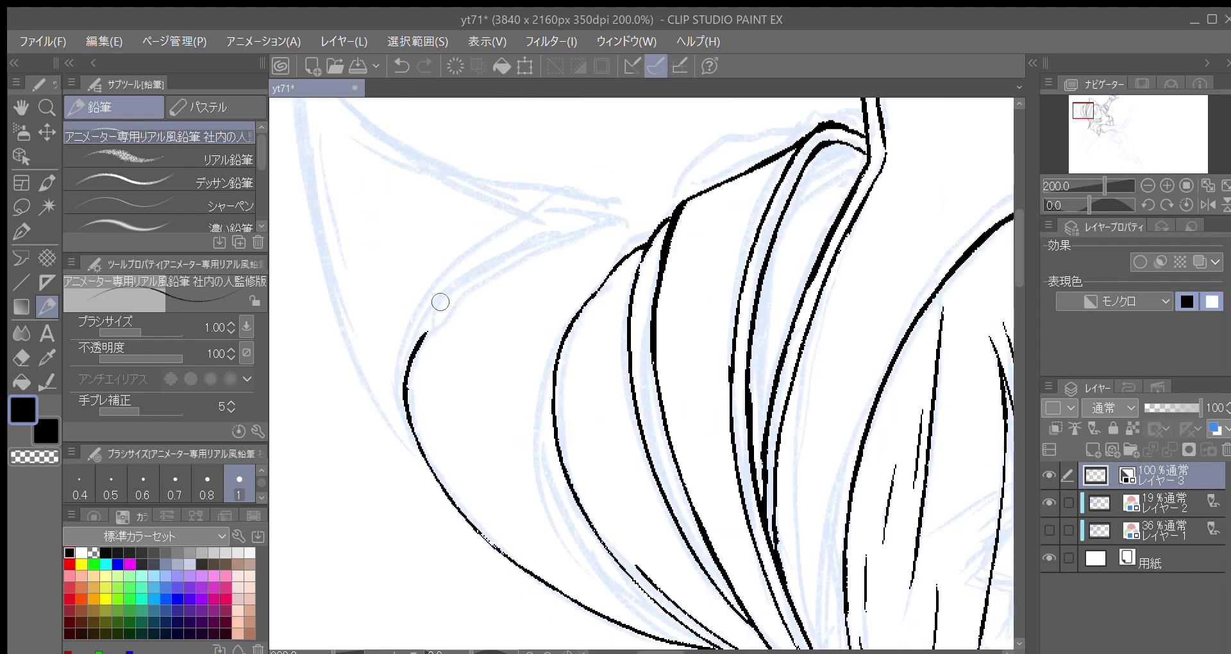
pyautogui.press('-')
pyautogui.press('-')
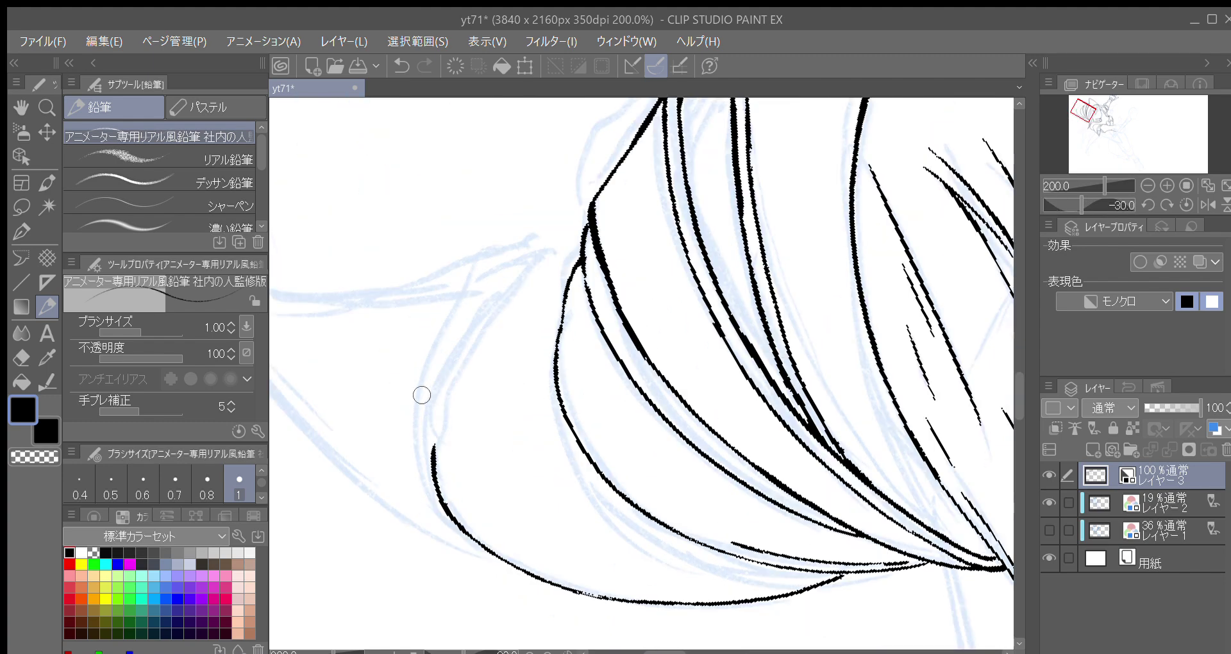
pyautogui.moveTo(434, 452); pyautogui.dragTo(455, 364)
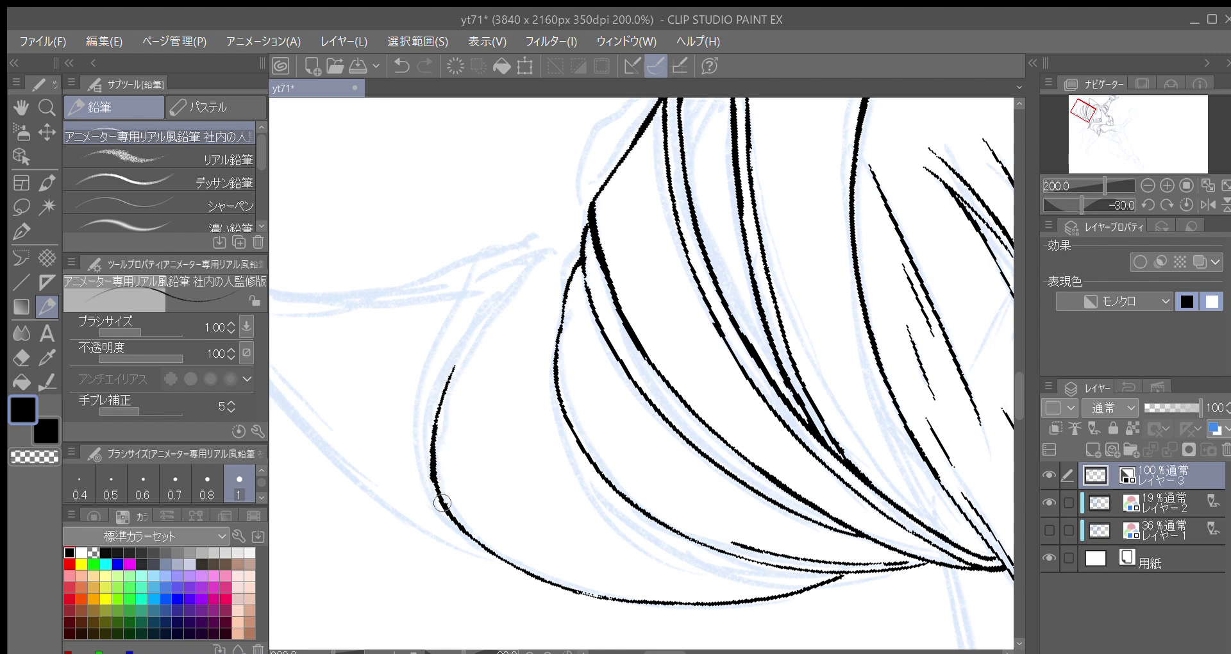
pyautogui.moveTo(439, 421); pyautogui.dragTo(479, 327)
pyautogui.moveTo(434, 447); pyautogui.dragTo(491, 312)
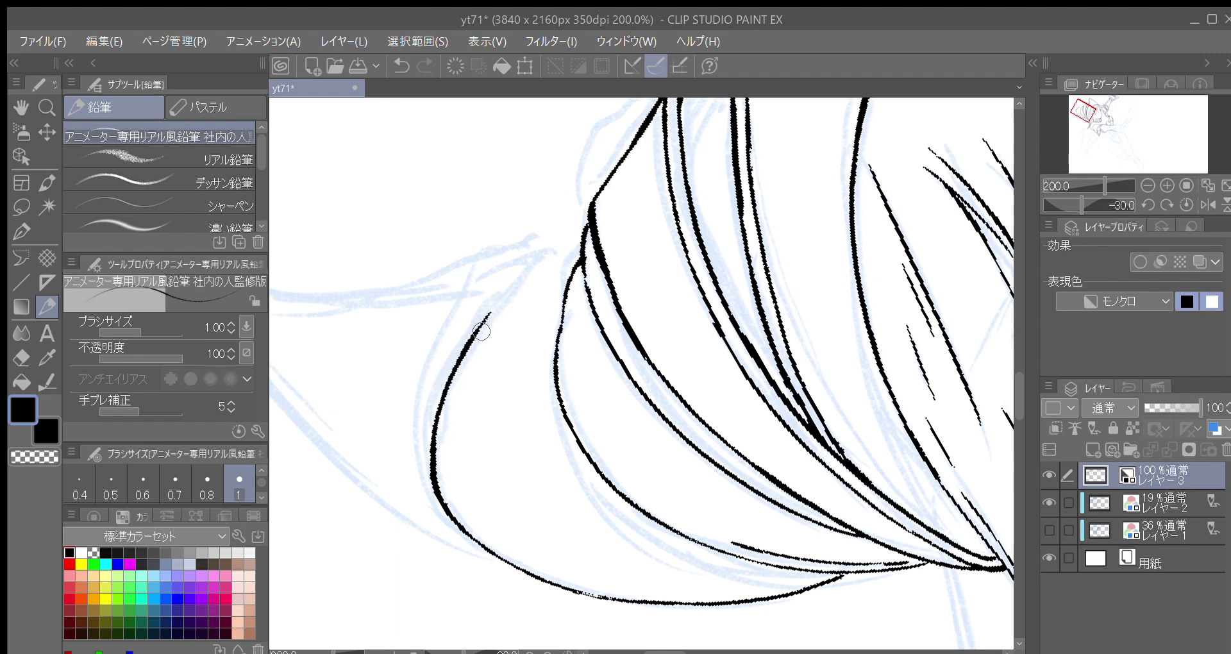
pyautogui.moveTo(537, 285); pyautogui.dragTo(521, 312)
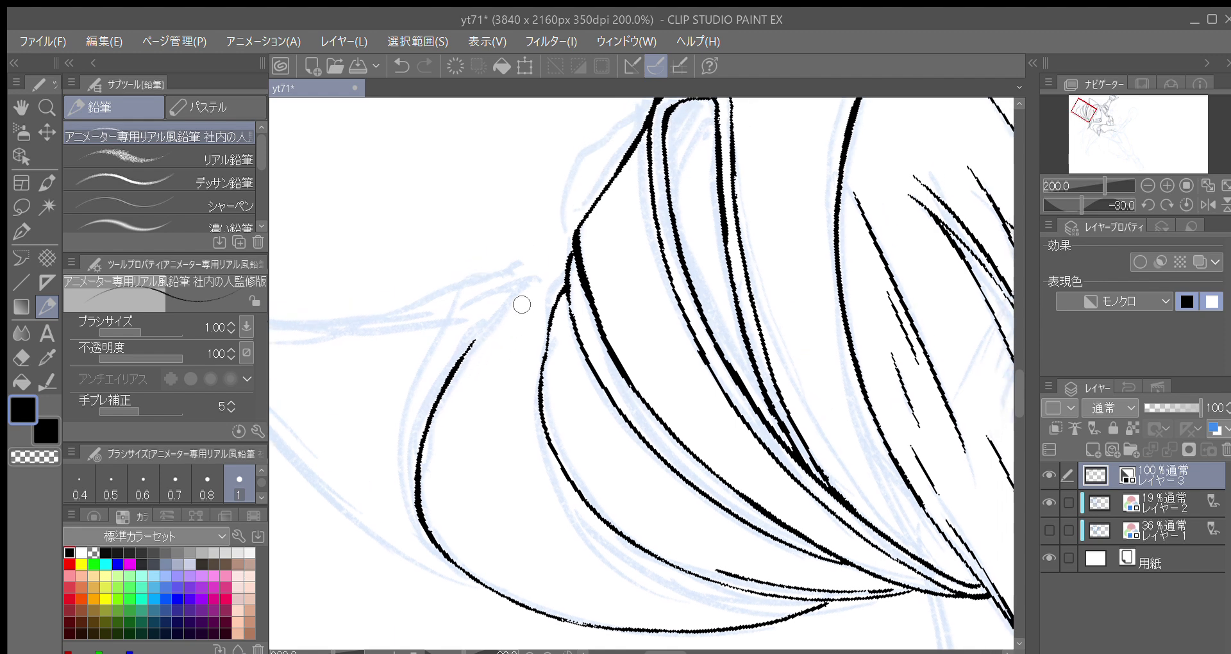
pyautogui.moveTo(457, 368); pyautogui.dragTo(515, 292)
pyautogui.moveTo(474, 346)
pyautogui.mouseDown()
pyautogui.moveTo(543, 268)
pyautogui.moveTo(565, 264)
pyautogui.mouseUp()
# Step: Add a thin inner crease line running parallel to the upper edge of the hat's middle fold
pyautogui.press('^')
pyautogui.press('^')
pyautogui.press('^')
pyautogui.press('^')
pyautogui.press('^')
pyautogui.press('^')
pyautogui.press('^')
pyautogui.press('-')
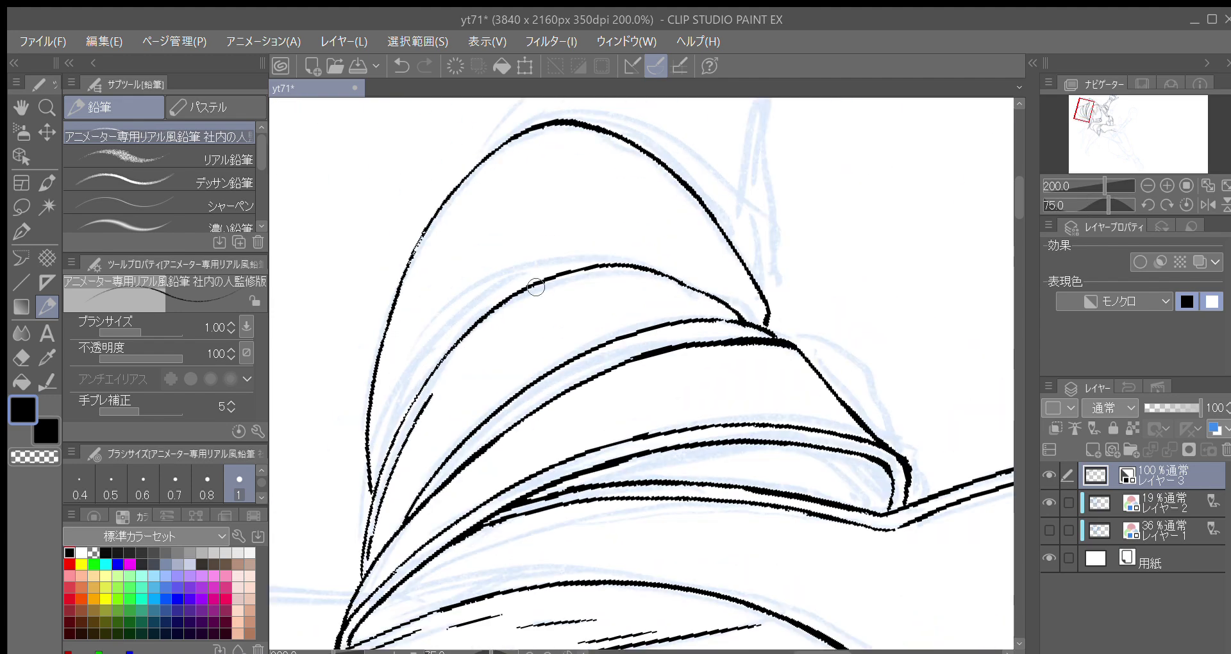
pyautogui.press('-')
pyautogui.moveTo(450, 433)
pyautogui.mouseDown()
pyautogui.moveTo(528, 323)
pyautogui.moveTo(616, 281)
pyautogui.mouseUp()
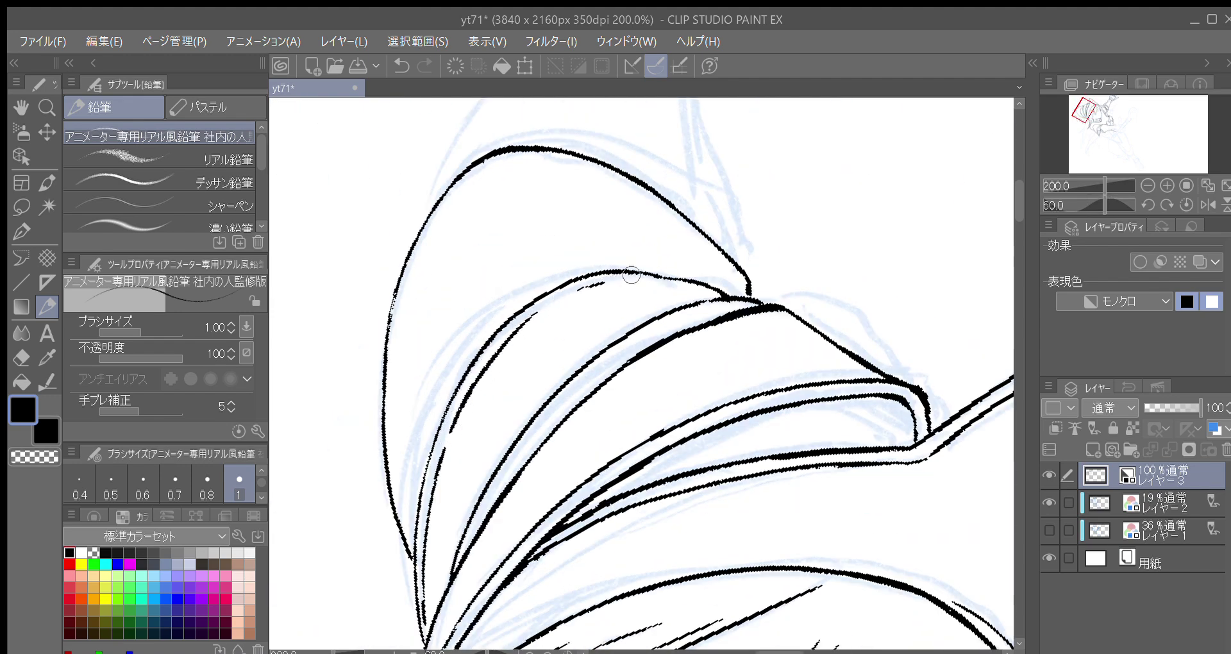
pyautogui.press('-')
pyautogui.press('-')
pyautogui.moveTo(531, 356)
pyautogui.mouseDown()
pyautogui.moveTo(567, 309)
pyautogui.moveTo(667, 251)
pyautogui.mouseUp()
pyautogui.press('^')
pyautogui.press('^')
pyautogui.press('^')
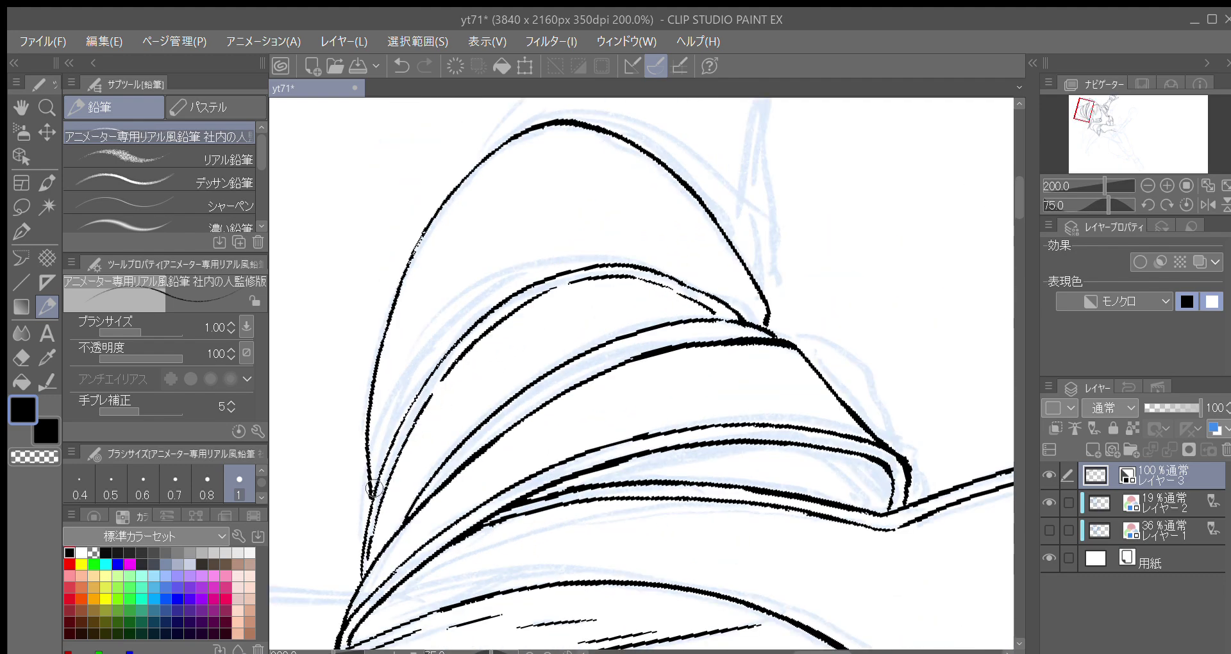
# Step: Add a short crease line along the outer side of the hat's middle fold
pyautogui.press('-')
pyautogui.press('-')
pyautogui.press('-')
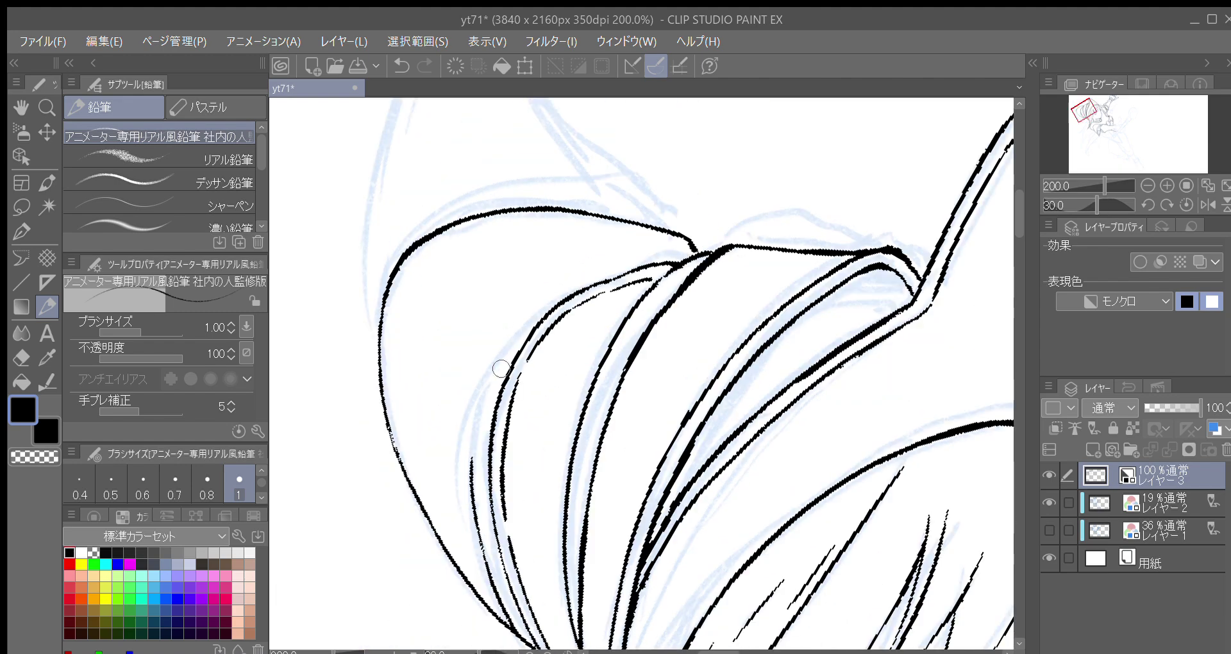
pyautogui.press('^')
pyautogui.press('^')
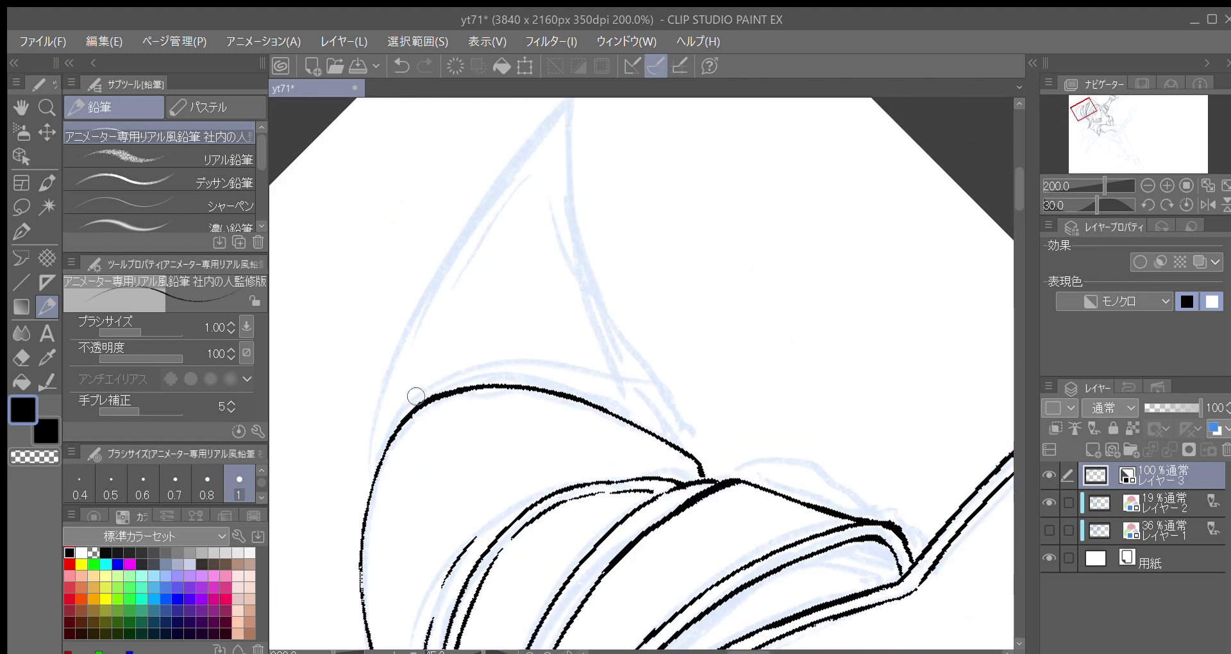
# Step: Ink both curved edges of the hat's pointed tip, following the sketch, and undo the misplaced stroke
pyautogui.press('-')
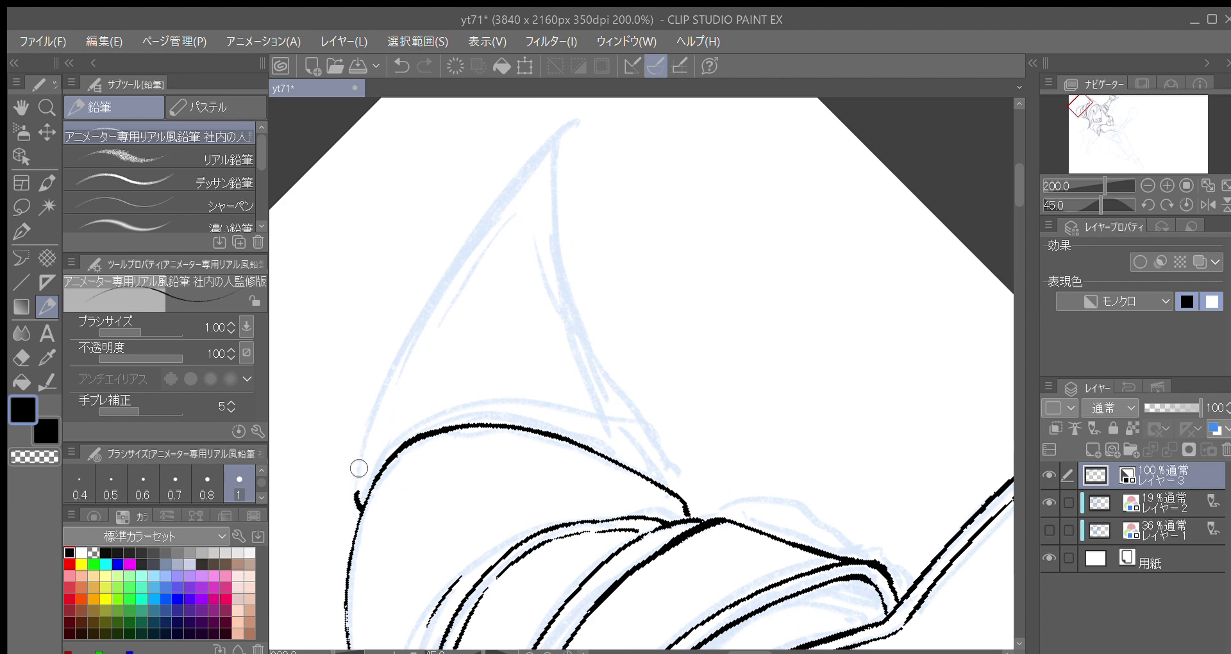
pyautogui.moveTo(356, 497)
pyautogui.mouseDown()
pyautogui.moveTo(391, 378)
pyautogui.moveTo(531, 166)
pyautogui.moveTo(559, 144)
pyautogui.moveTo(556, 247)
pyautogui.mouseUp()
pyautogui.moveTo(555, 175)
pyautogui.mouseDown()
pyautogui.moveTo(558, 252)
pyautogui.moveTo(610, 401)
pyautogui.moveTo(648, 446)
pyautogui.moveTo(634, 434)
pyautogui.mouseUp()
pyautogui.hotkey('ctrl', 'z')
# Step: Draw the small folded crease at the base of the hat tip where it joins the uppermost fold
pyautogui.press('^')
pyautogui.press('^')
pyautogui.press('^')
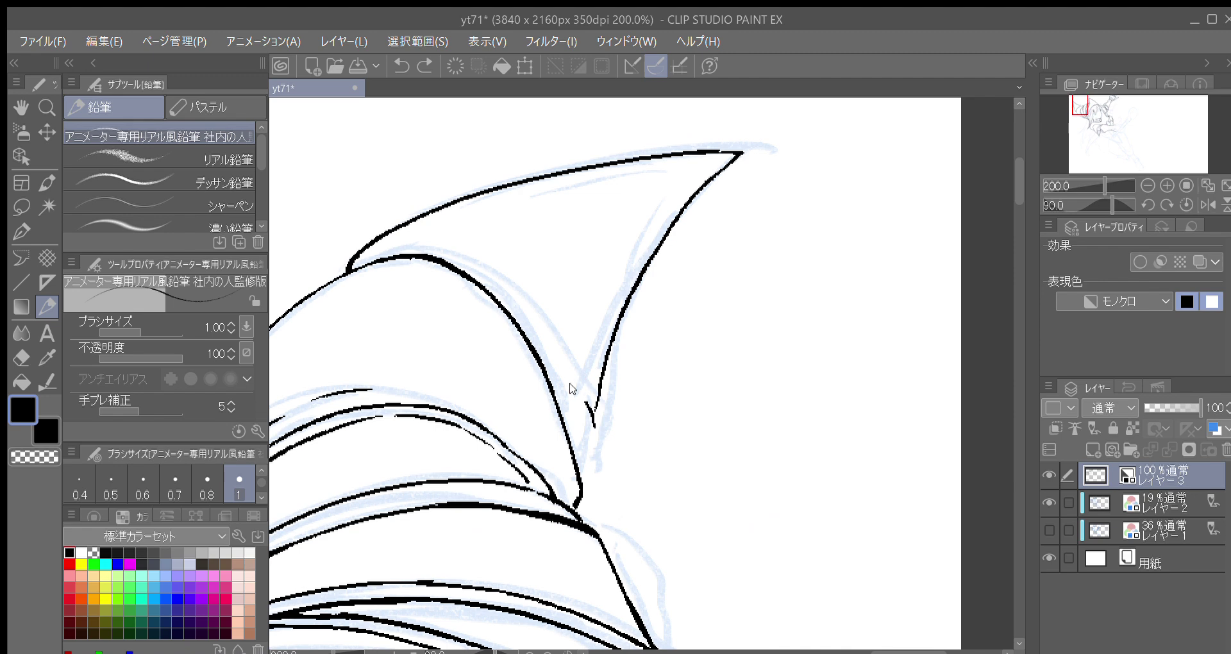
pyautogui.moveTo(570, 362)
pyautogui.mouseDown()
pyautogui.moveTo(594, 426)
pyautogui.moveTo(598, 394)
pyautogui.moveTo(581, 460)
pyautogui.mouseUp()
pyautogui.press('-')
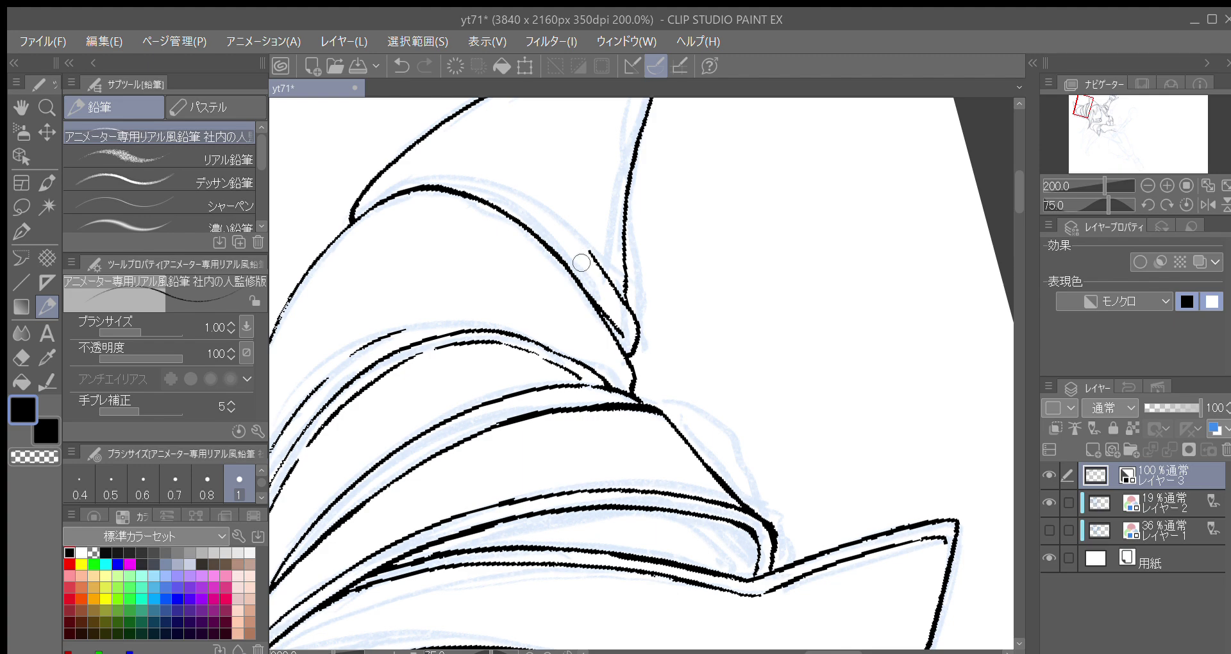
# Step: Draw a second crease line along the base of the hat tip, parallel to the uppermost fold's edge
pyautogui.press('-')
pyautogui.press('-')
pyautogui.press('-')
pyautogui.press('-')
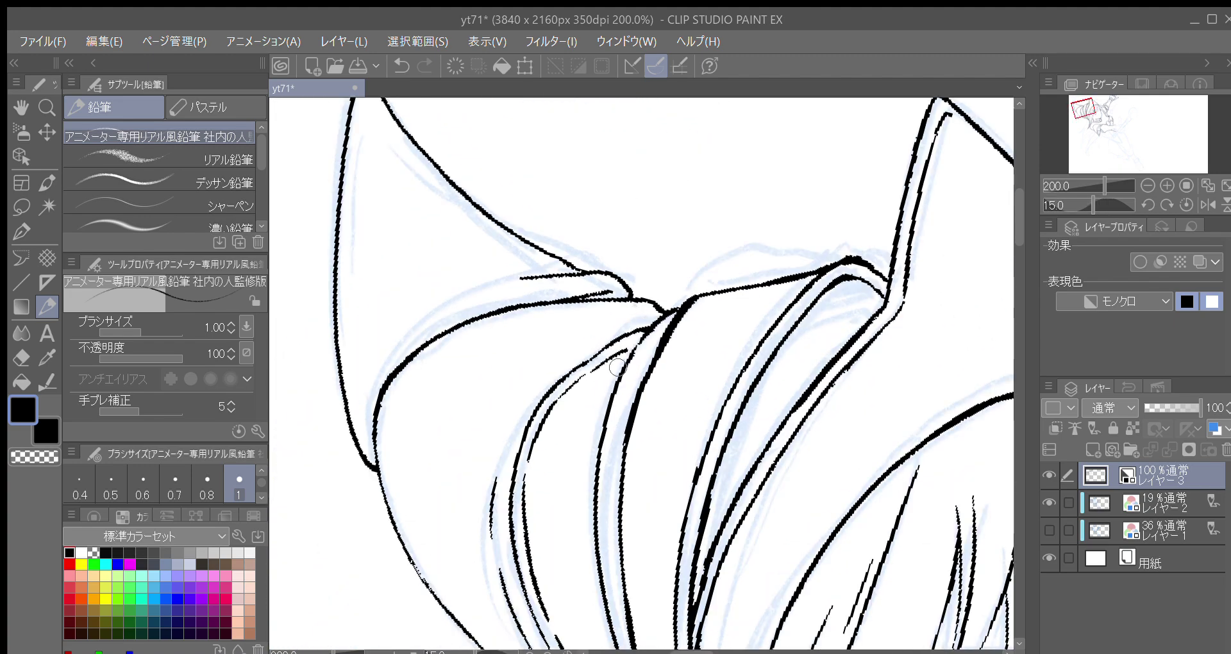
pyautogui.press('-')
pyautogui.moveTo(387, 503)
pyautogui.mouseDown()
pyautogui.moveTo(389, 429)
pyautogui.moveTo(420, 374)
pyautogui.mouseUp()
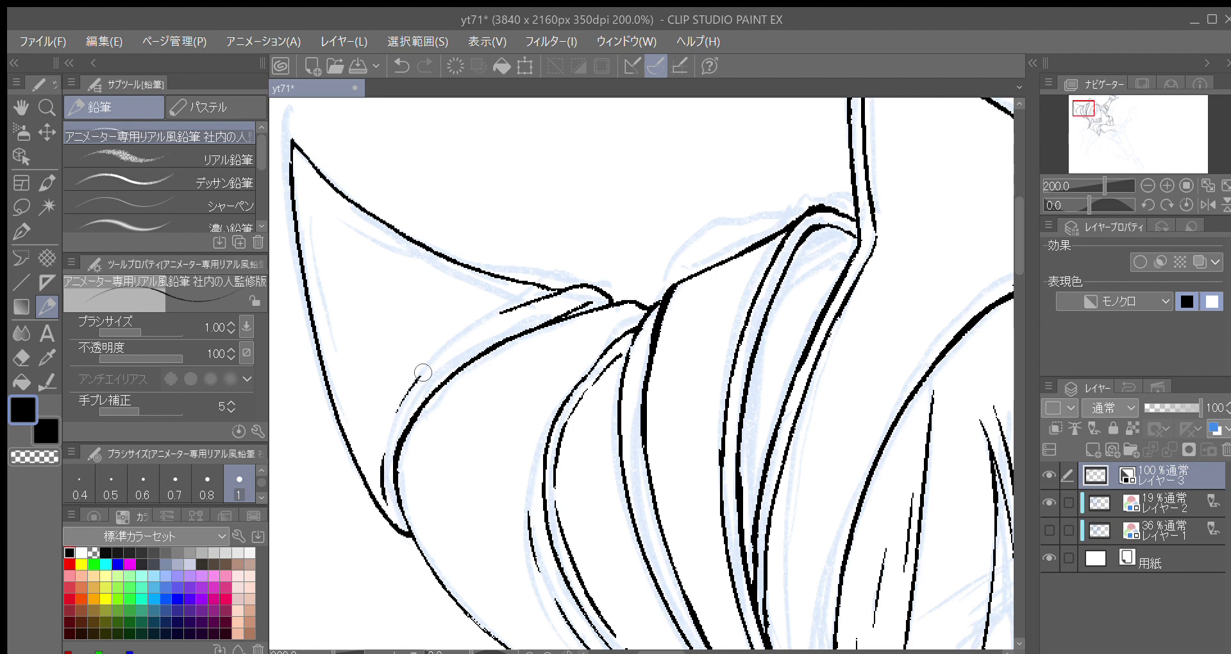
pyautogui.moveTo(384, 458)
pyautogui.mouseDown()
pyautogui.moveTo(410, 387)
pyautogui.moveTo(452, 345)
pyautogui.mouseUp()
# Step: Examine the inked hat, hair, face and collar from several canvas angles and zoom levels
pyautogui.press('^')
pyautogui.press('^')
pyautogui.moveTo(654, 434); pyautogui.dragTo(608, 397)
pyautogui.press('^')
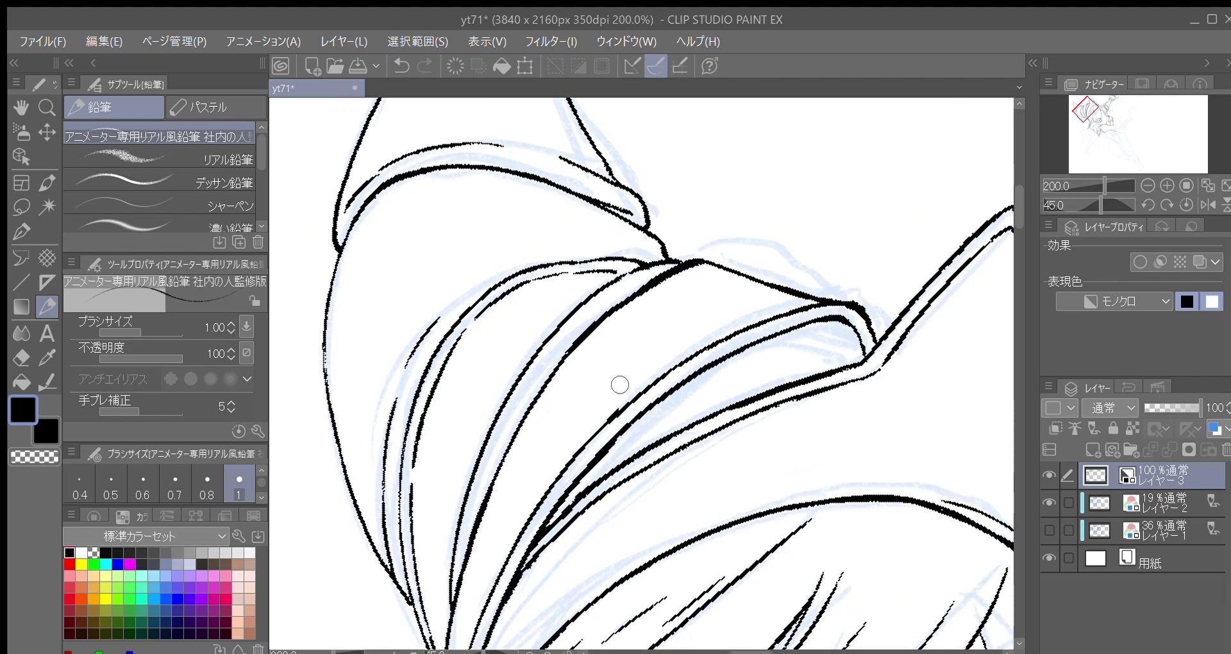
pyautogui.press('^')
pyautogui.scroll(2, 615, 385)
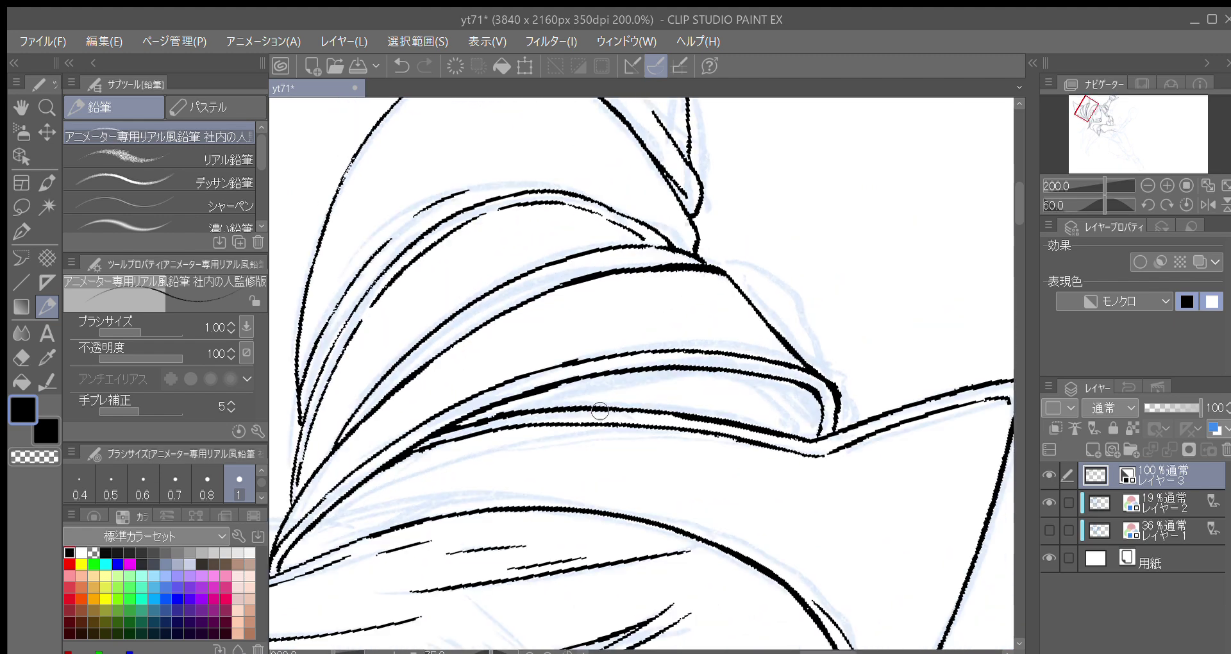
pyautogui.press('^')
pyautogui.scroll(-2, 600, 402)
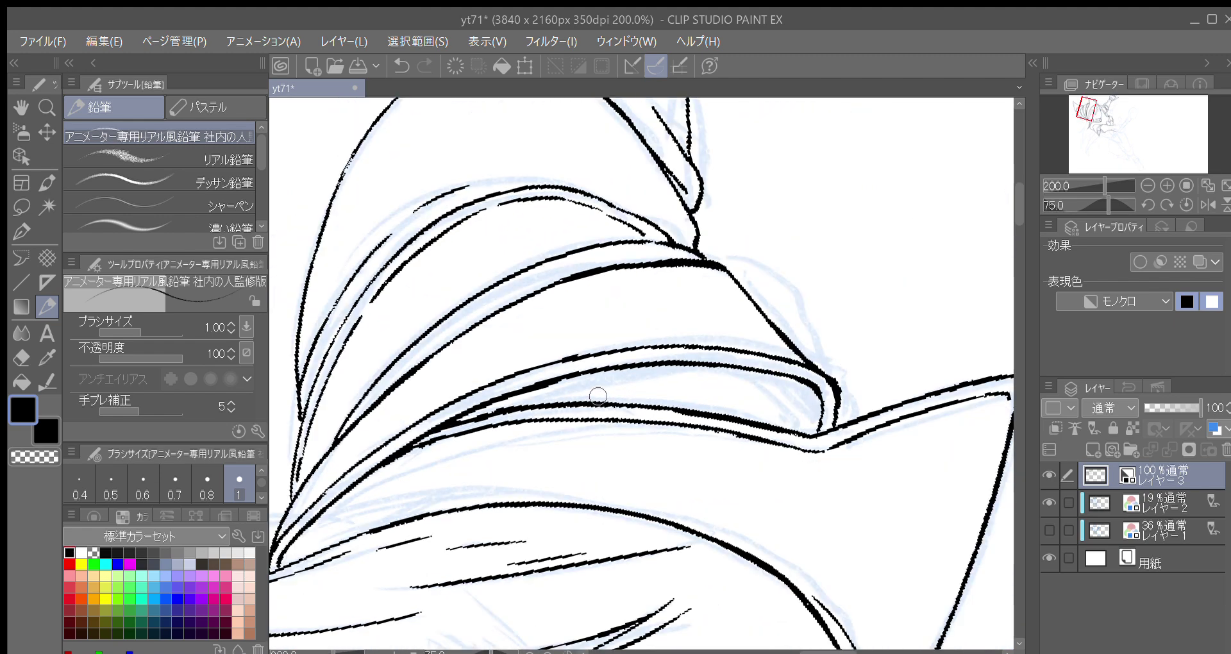
pyautogui.scroll(-1, 598, 399)
pyautogui.moveTo(624, 400); pyautogui.dragTo(594, 328)
pyautogui.press('^')
pyautogui.press('^')
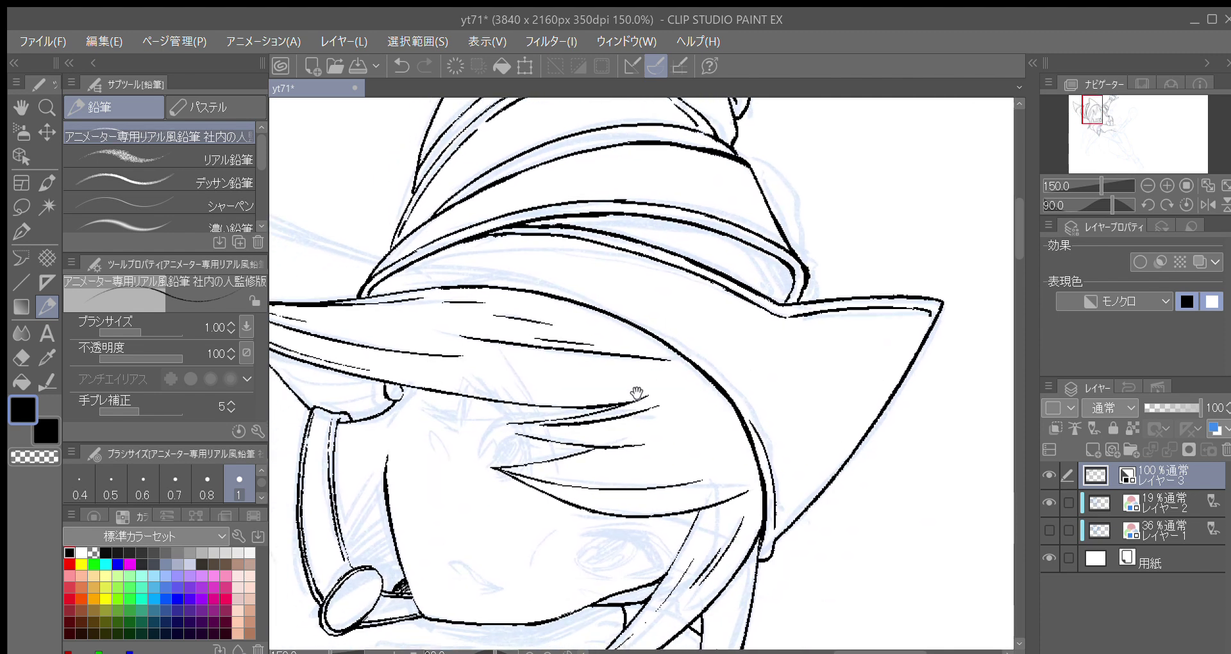
pyautogui.moveTo(648, 383)
pyautogui.mouseDown()
pyautogui.moveTo(665, 382)
pyautogui.moveTo(671, 341)
pyautogui.mouseUp()
pyautogui.scroll(-3, 665, 383)
pyautogui.press('-')
pyautogui.press('-')
pyautogui.press('-')
pyautogui.press('-')
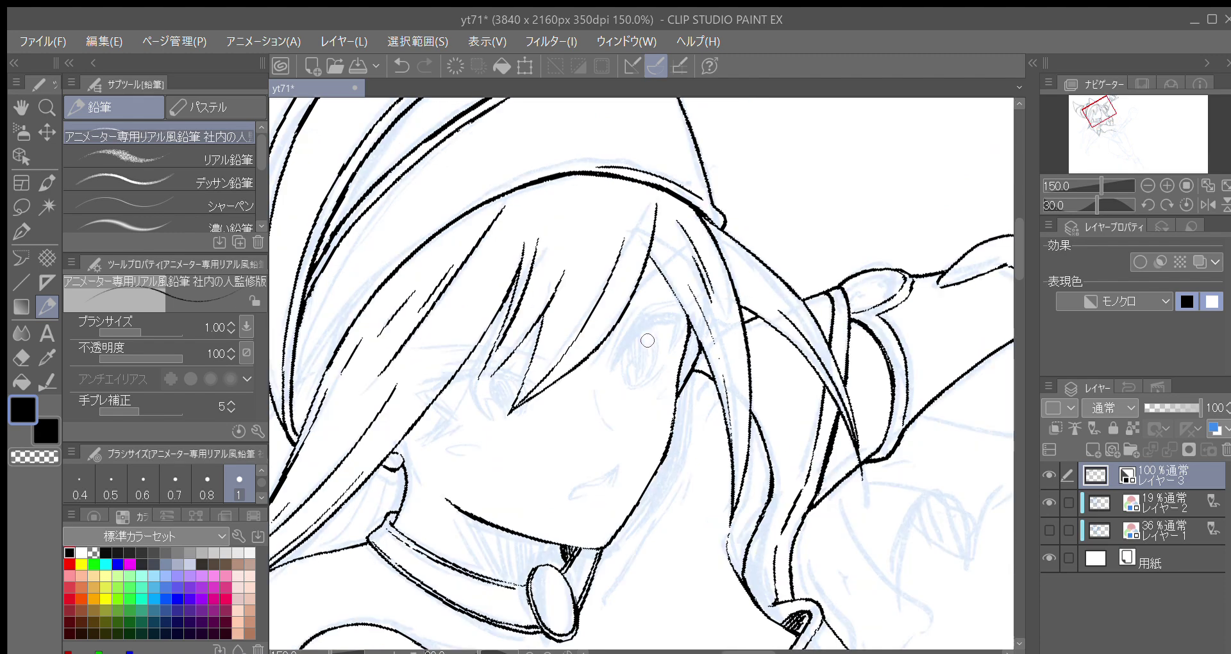
pyautogui.press('-')
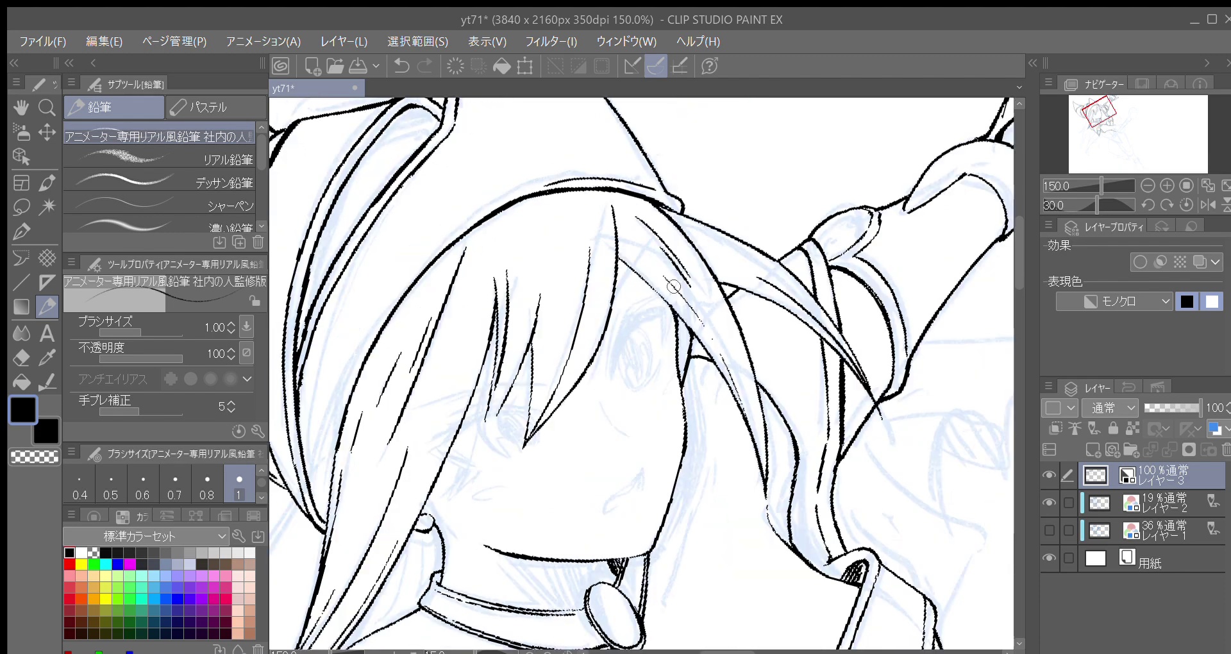
pyautogui.scroll(-3, 648, 311)
pyautogui.press('^')
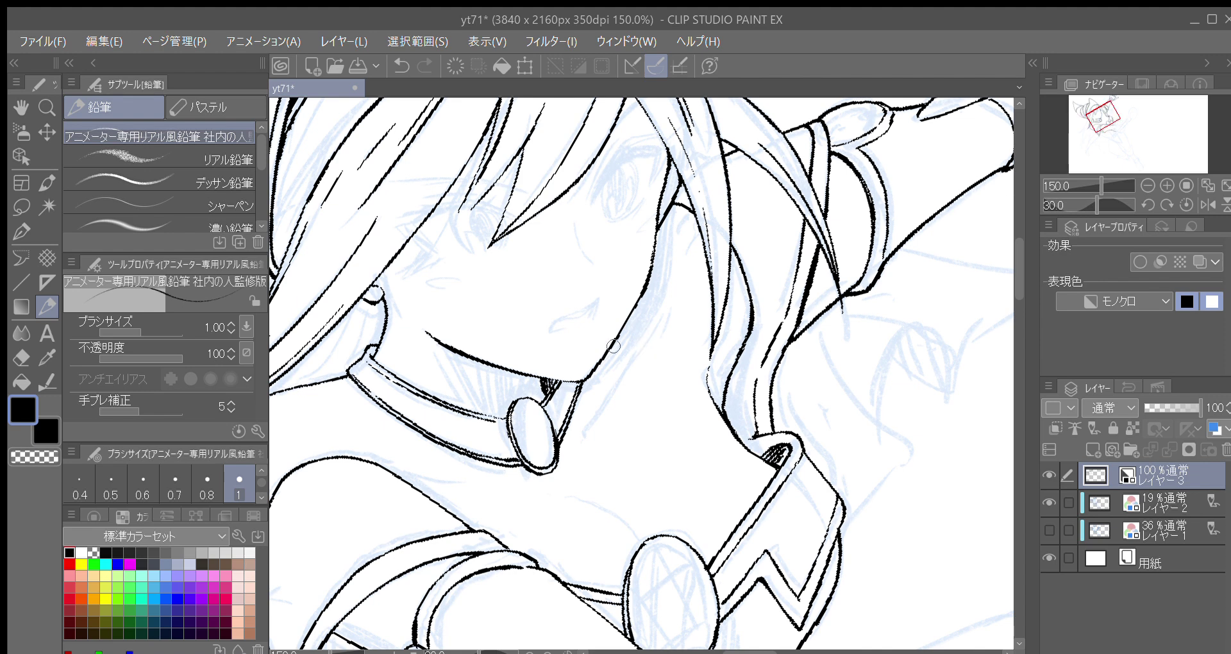
# Step: Try to draw a short shadow stroke beside the collar's oval gem below the chin
pyautogui.hotkey('ctrl', 'z')
pyautogui.moveTo(541, 379)
pyautogui.mouseDown()
pyautogui.moveTo(541, 405)
pyautogui.moveTo(547, 390)
pyautogui.mouseUp()
pyautogui.hotkey('ctrl', 'z')
# Step: Reduce the pencil brush size to 0.5 and undo the last stroke
pyautogui.press('^')
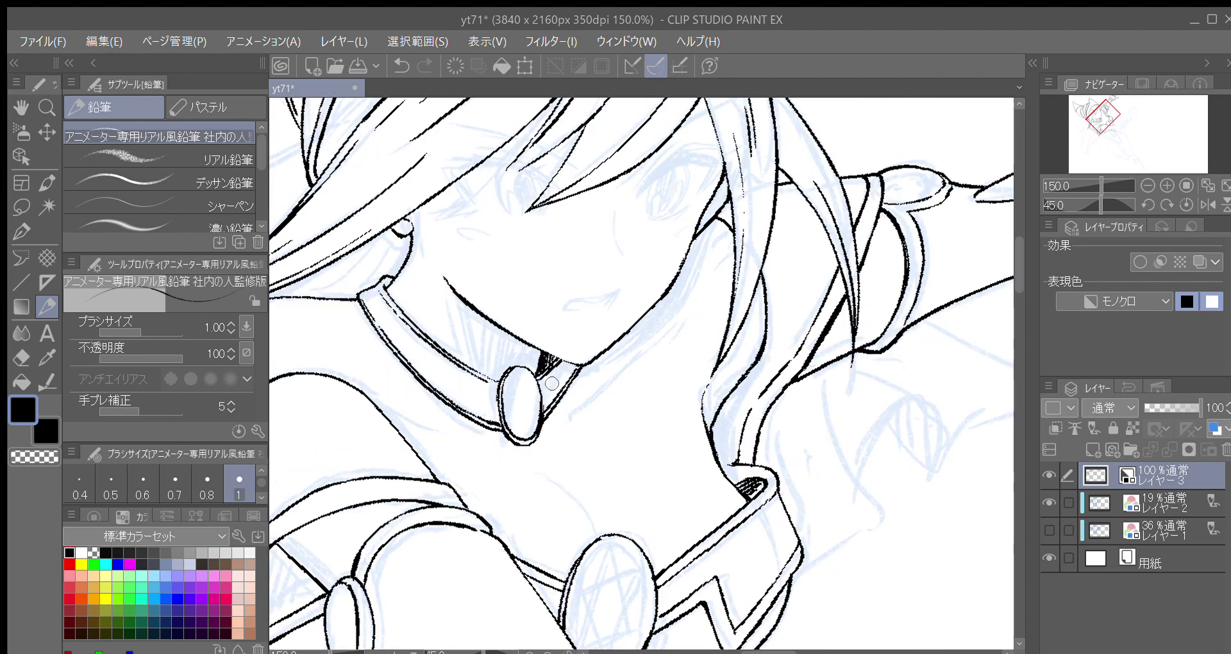
pyautogui.press('^')
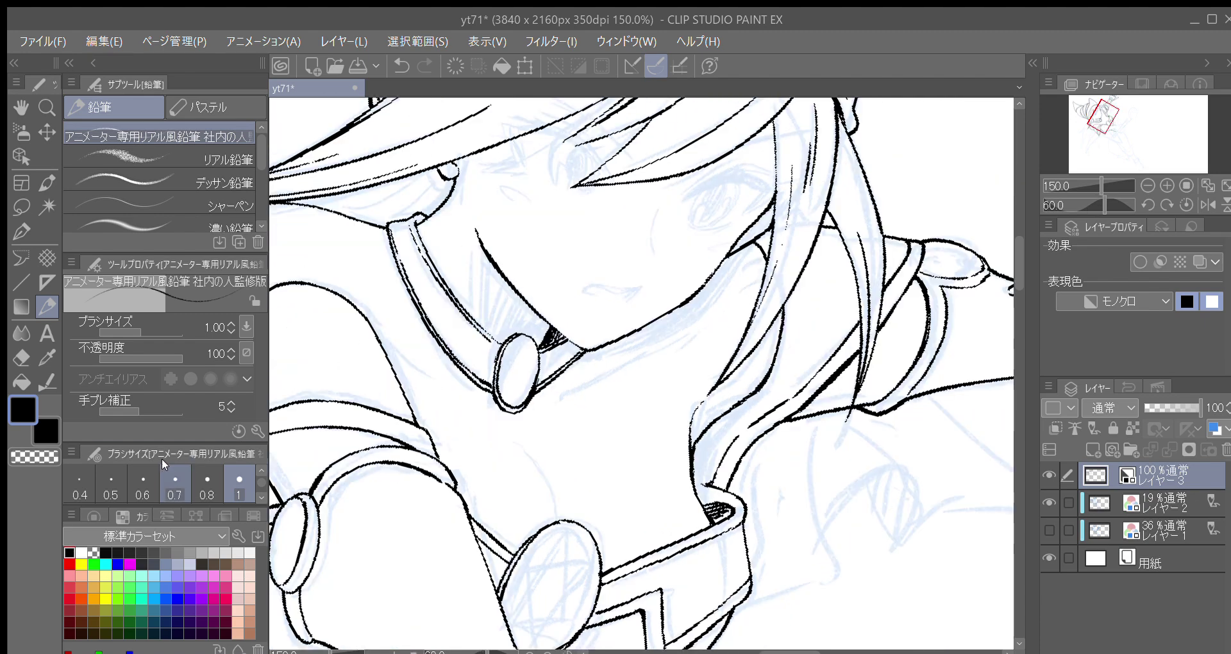
pyautogui.click(79, 485)
pyautogui.press('^')
pyautogui.press('^')
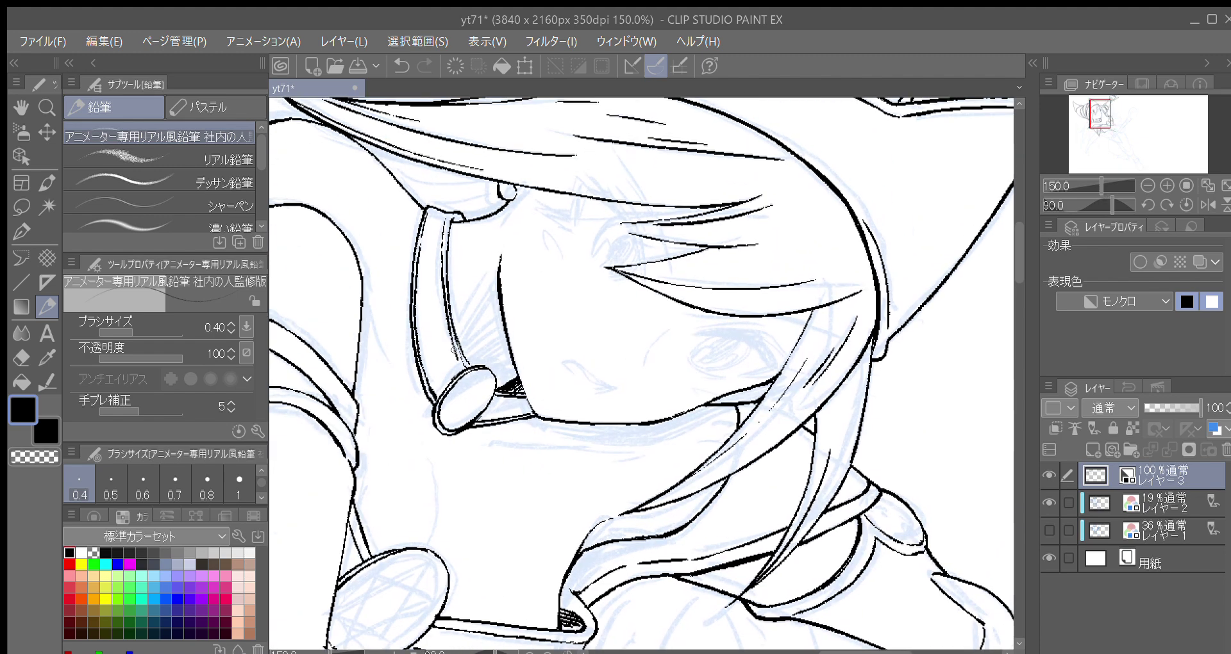
pyautogui.press(']')
pyautogui.hotkey('ctrl', 'z')
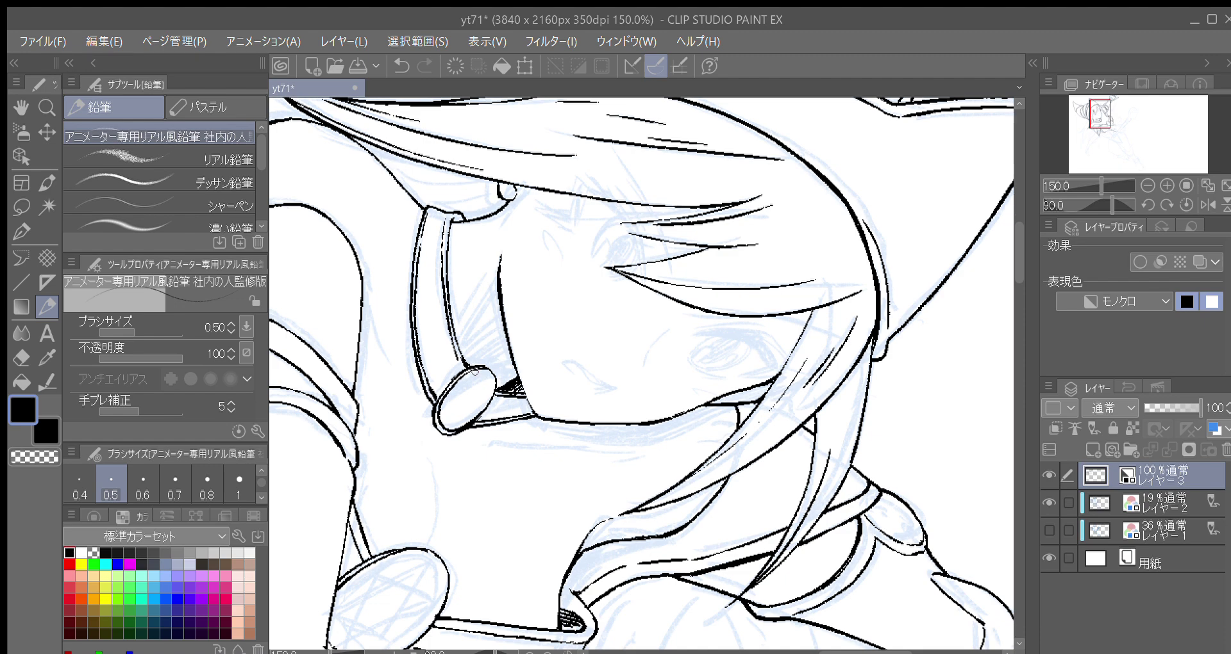
# Step: Draw thin lines on the neck beside the earring, between the long hair and the collar
pyautogui.press('-')
pyautogui.press('-')
pyautogui.press('-')
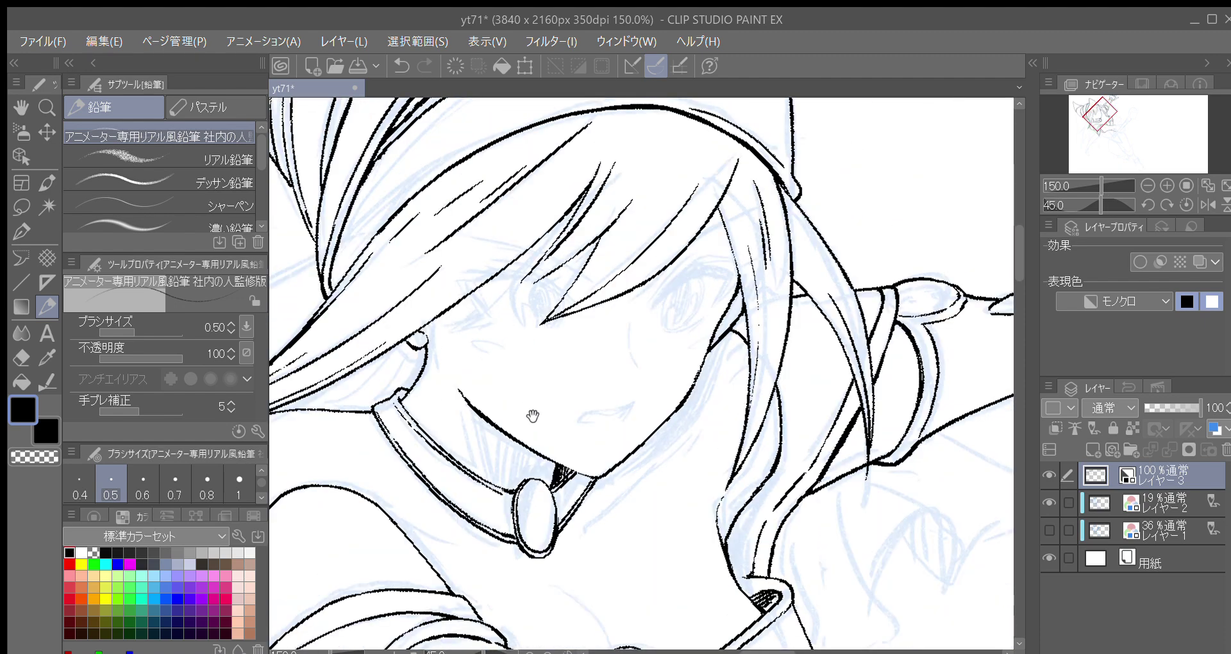
pyautogui.moveTo(513, 471); pyautogui.dragTo(655, 371)
pyautogui.press('-')
pyautogui.moveTo(520, 267); pyautogui.dragTo(470, 348)
pyautogui.hotkey('ctrl', 'z')
pyautogui.hotkey('ctrl', 'y')
pyautogui.moveTo(476, 365)
pyautogui.mouseDown()
pyautogui.moveTo(616, 272)
pyautogui.moveTo(594, 225)
pyautogui.mouseUp()
pyautogui.press('-')
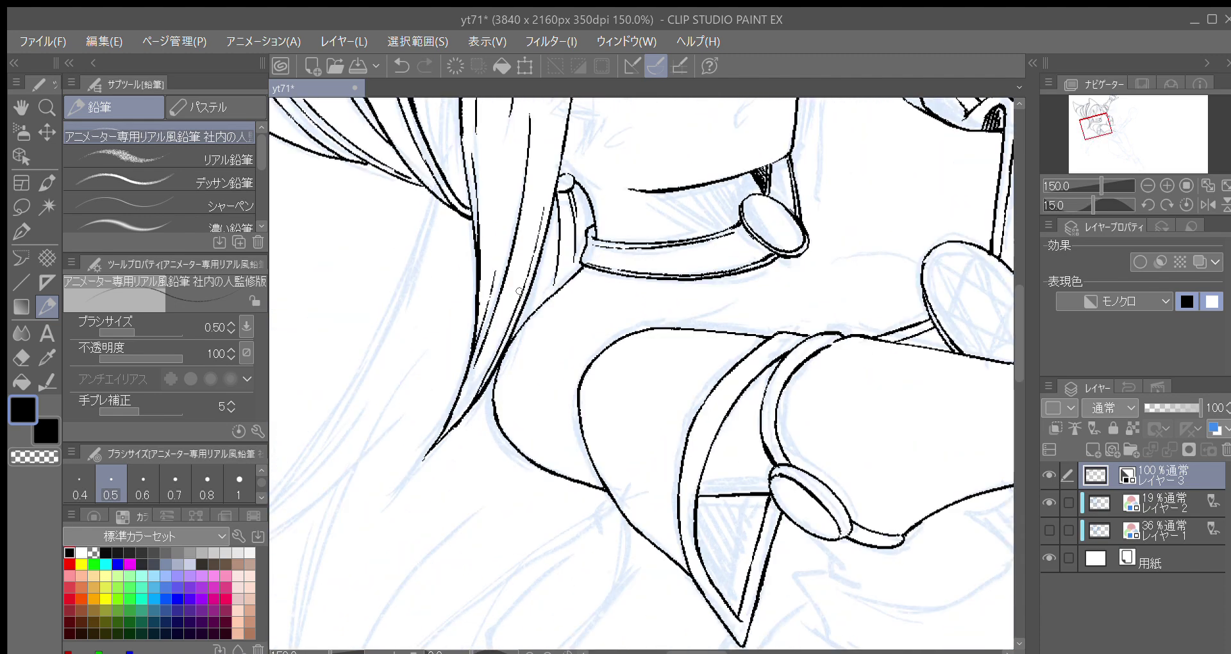
# Step: Set the pencil brush size to 1 and ink the long outer curve of the flowing hair strand near the canvas edge
pyautogui.click(239, 484)
pyautogui.press('-')
pyautogui.press('-')
pyautogui.press('-')
pyautogui.press('-')
pyautogui.press('-')
pyautogui.press('-')
pyautogui.press('-')
pyautogui.press('-')
pyautogui.press('-')
pyautogui.press('-')
pyautogui.press('-')
pyautogui.moveTo(779, 406); pyautogui.dragTo(630, 335)
pyautogui.press('-')
pyautogui.moveTo(646, 385); pyautogui.dragTo(406, 376)
pyautogui.press('-')
pyautogui.moveTo(427, 503); pyautogui.dragTo(390, 482)
pyautogui.moveTo(383, 540)
pyautogui.mouseDown()
pyautogui.moveTo(466, 343)
pyautogui.moveTo(591, 189)
pyautogui.mouseUp()
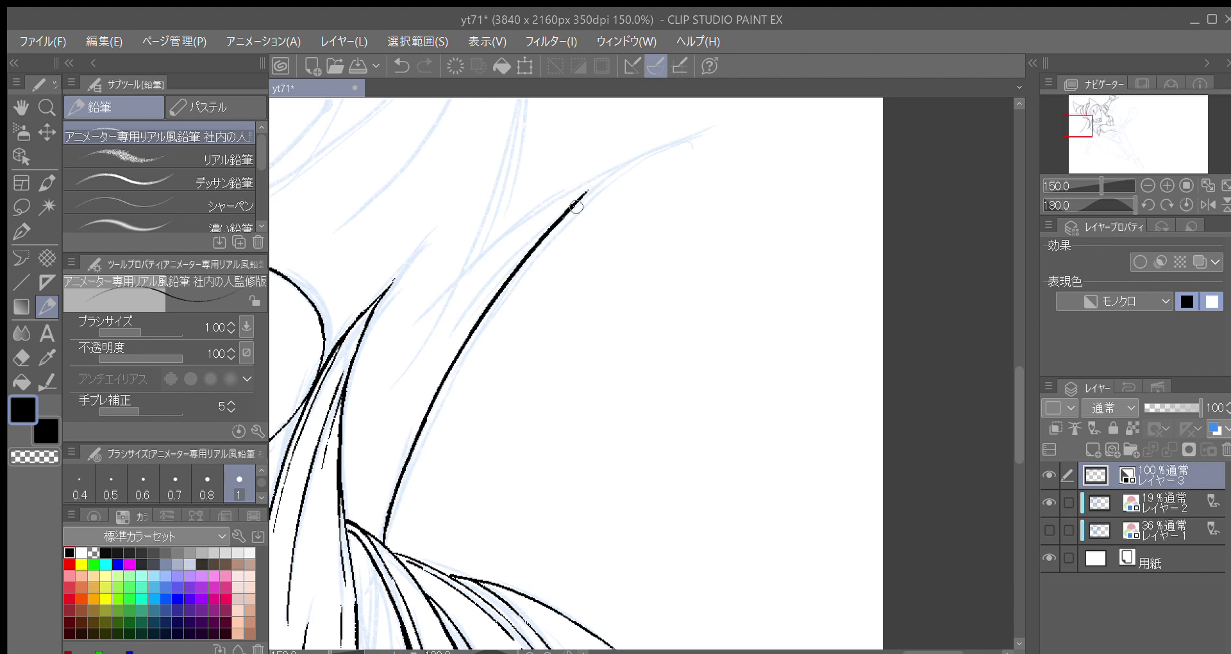
# Step: Extend the strand's outer curve toward its tip and add the inner edge line that converges with it
pyautogui.press('-')
pyautogui.moveTo(481, 376); pyautogui.dragTo(429, 442)
pyautogui.moveTo(490, 310); pyautogui.dragTo(537, 239)
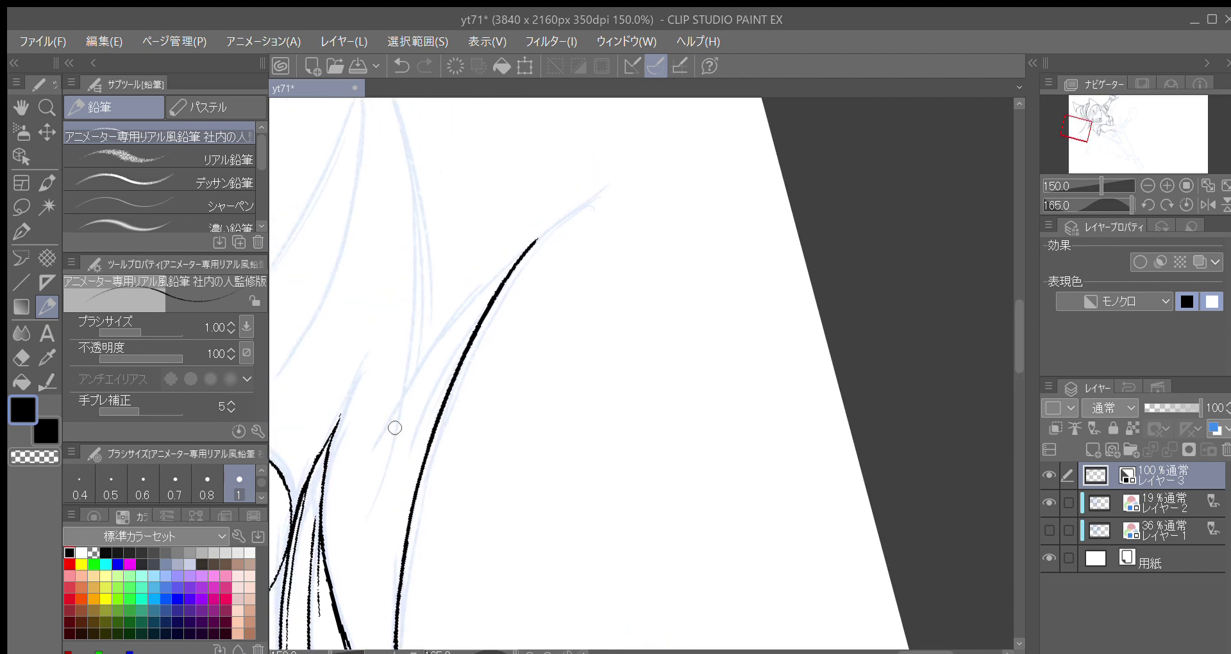
pyautogui.moveTo(406, 394)
pyautogui.mouseDown()
pyautogui.moveTo(448, 328)
pyautogui.moveTo(563, 218)
pyautogui.mouseUp()
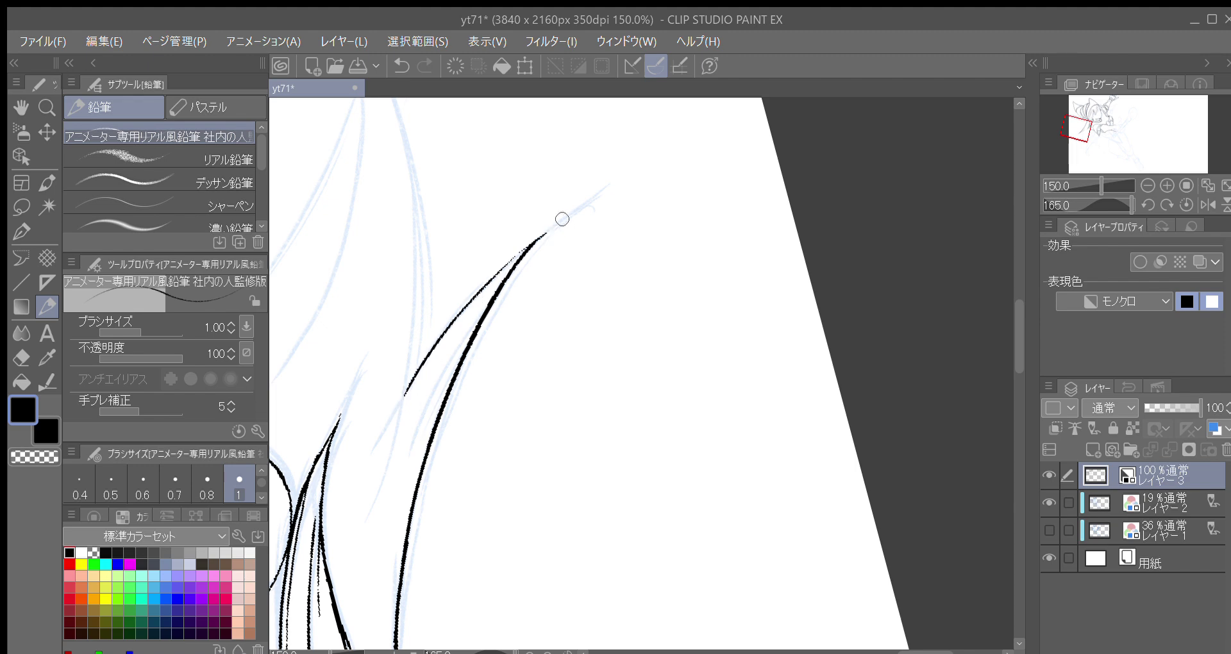
# Step: Ink a second line along the inner edge of the hair strand's tip, closing it toward the point
pyautogui.moveTo(495, 366); pyautogui.dragTo(529, 314)
pyautogui.press('-')
pyautogui.press('-')
pyautogui.press('-')
pyautogui.press('-')
pyautogui.press('-')
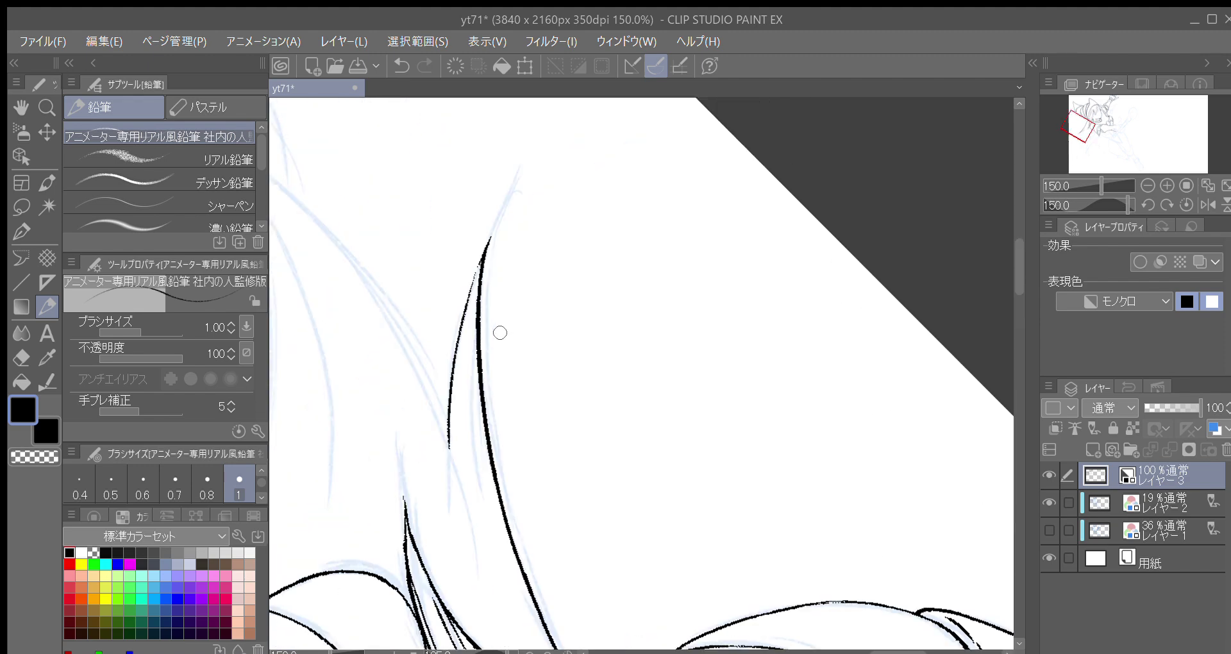
pyautogui.press('^')
pyautogui.press('^')
pyautogui.press('^')
pyautogui.press('^')
pyautogui.press('^')
pyautogui.press('^')
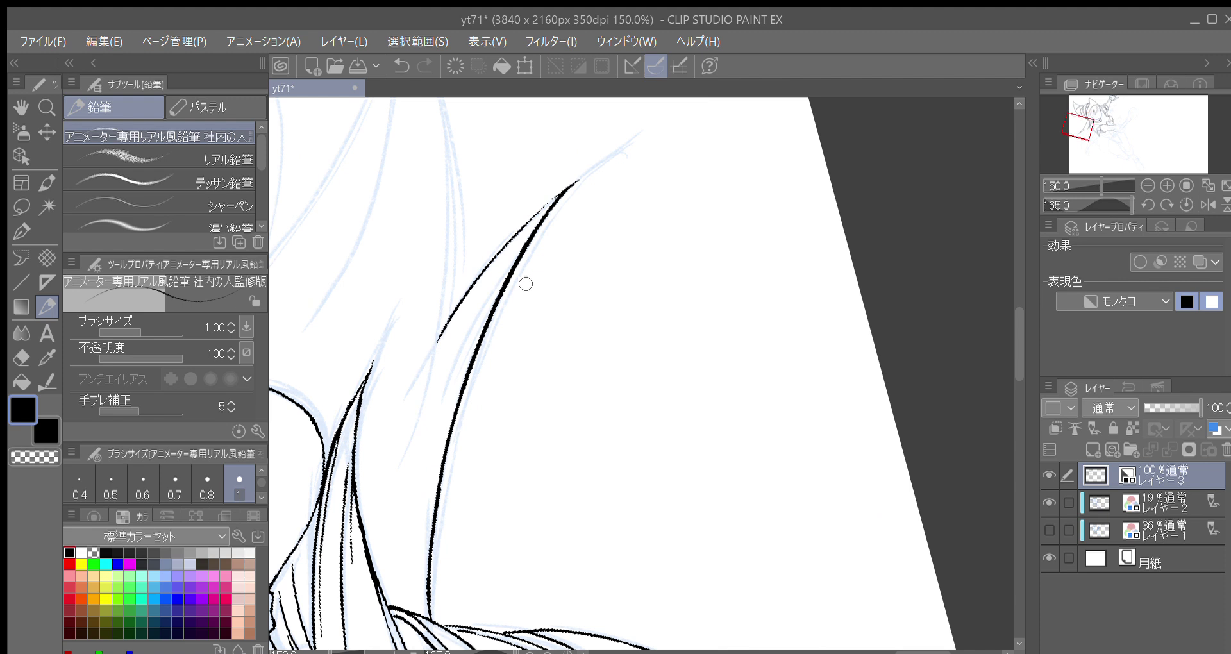
pyautogui.moveTo(433, 369); pyautogui.dragTo(490, 282)
pyautogui.moveTo(519, 244); pyautogui.dragTo(583, 192)
pyautogui.moveTo(584, 290); pyautogui.dragTo(552, 428)
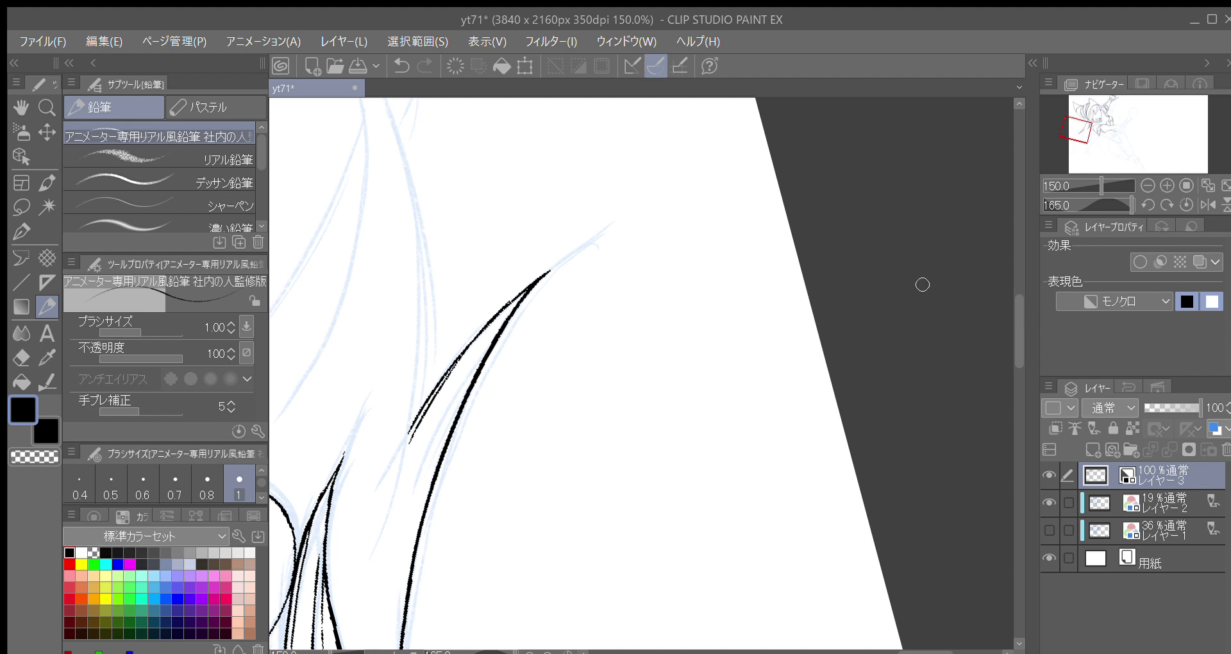
pyautogui.moveTo(567, 386)
pyautogui.mouseDown()
pyautogui.moveTo(599, 344)
pyautogui.moveTo(556, 406)
pyautogui.mouseUp()
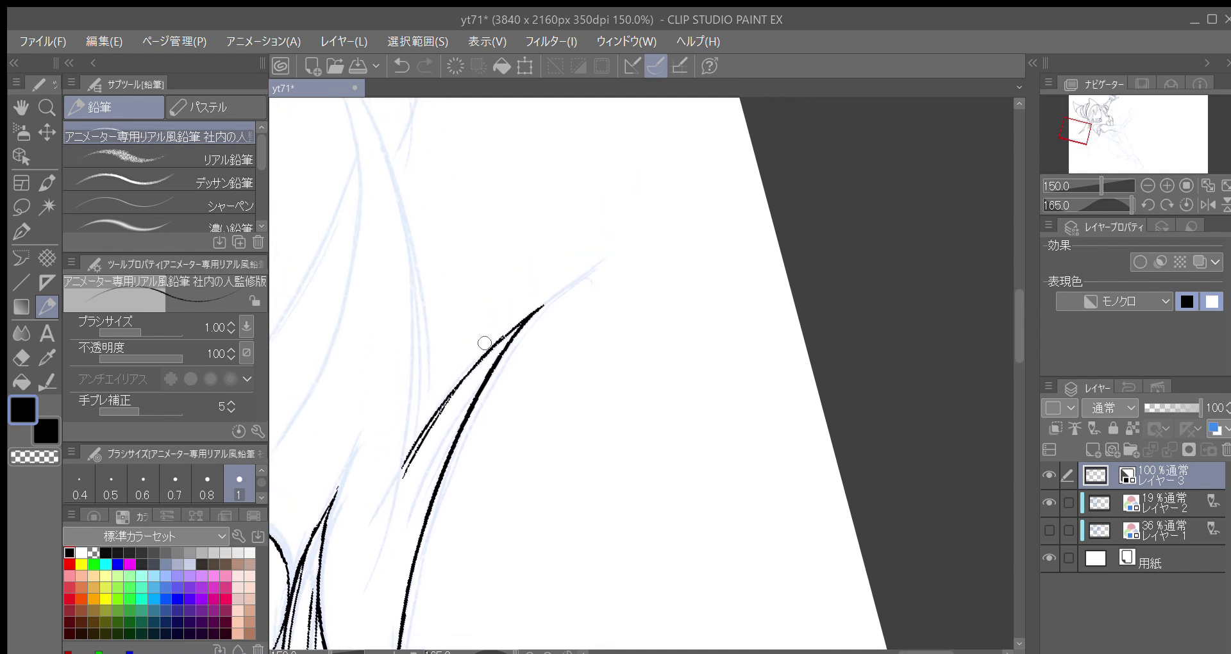
pyautogui.moveTo(475, 398); pyautogui.dragTo(563, 285)
pyautogui.moveTo(503, 366); pyautogui.dragTo(533, 336)
# Step: Ink the outer edge and parallel inner line of the next hair strand, starting below the finished strand tip
pyautogui.press('-')
pyautogui.press('-')
pyautogui.press('-')
pyautogui.press('-')
pyautogui.press('-')
pyautogui.press('-')
pyautogui.press('-')
pyautogui.press('-')
pyautogui.press('-')
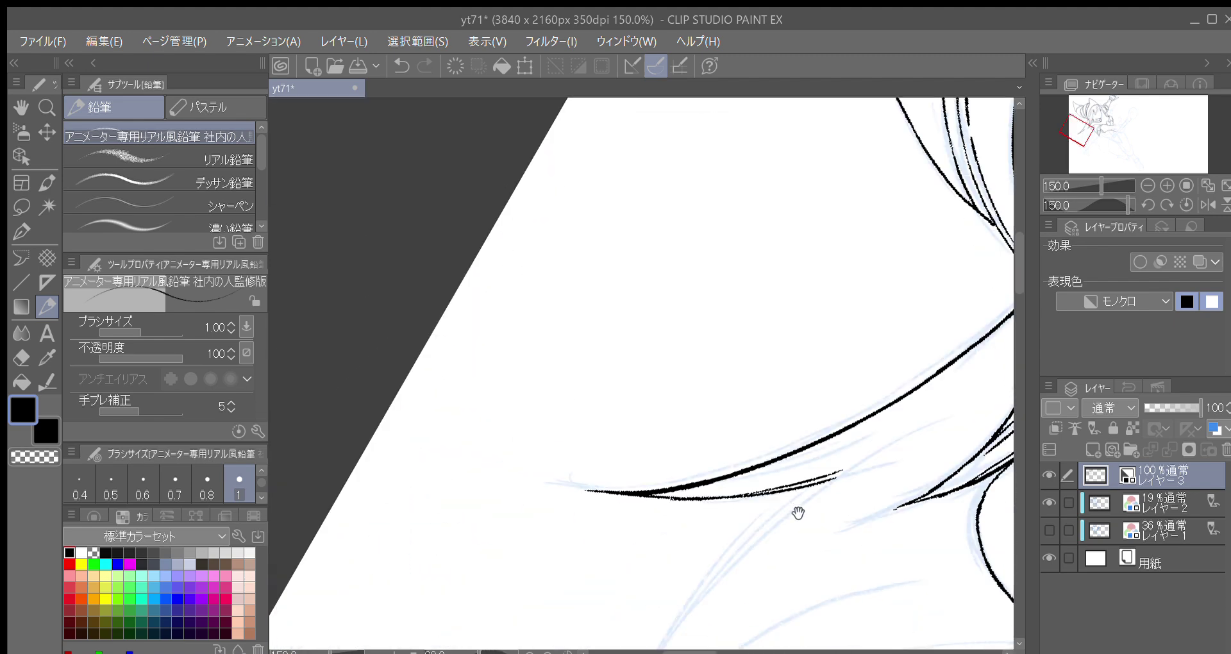
pyautogui.moveTo(797, 513); pyautogui.dragTo(618, 264)
pyautogui.moveTo(542, 289); pyautogui.dragTo(551, 234)
pyautogui.moveTo(421, 518); pyautogui.dragTo(534, 275)
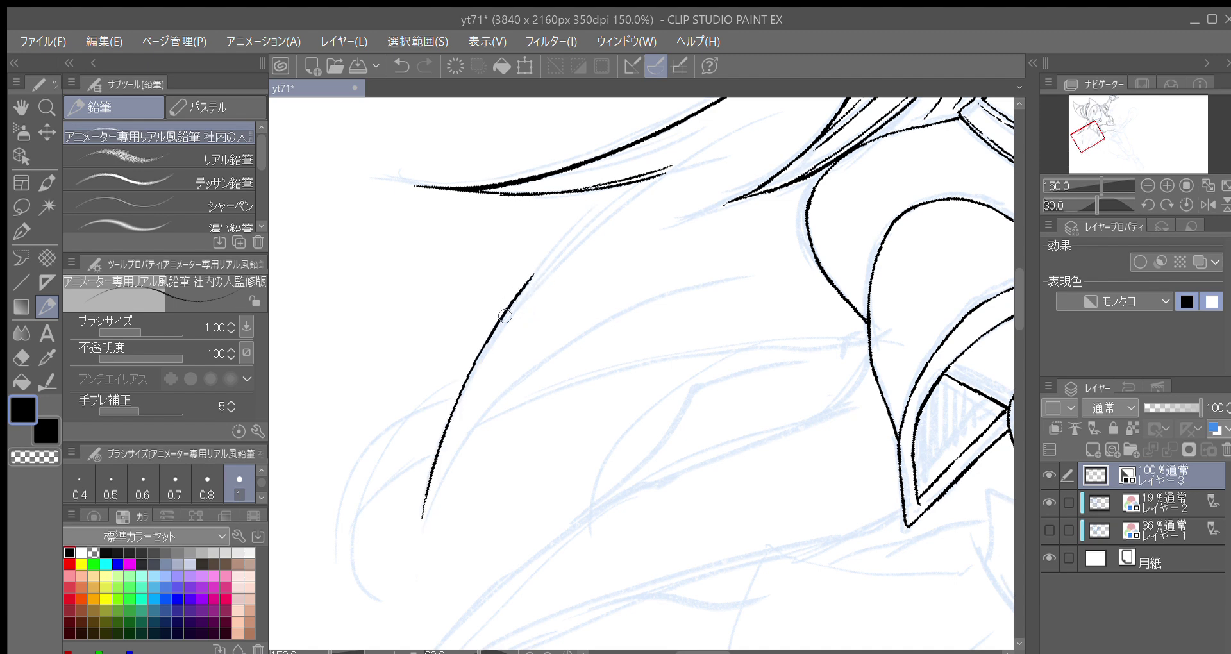
pyautogui.moveTo(521, 291)
pyautogui.mouseDown()
pyautogui.moveTo(596, 215)
pyautogui.moveTo(675, 168)
pyautogui.mouseUp()
pyautogui.moveTo(442, 470); pyautogui.dragTo(556, 225)
pyautogui.moveTo(545, 270)
pyautogui.mouseDown()
pyautogui.moveTo(503, 323)
pyautogui.moveTo(667, 138)
pyautogui.mouseUp()
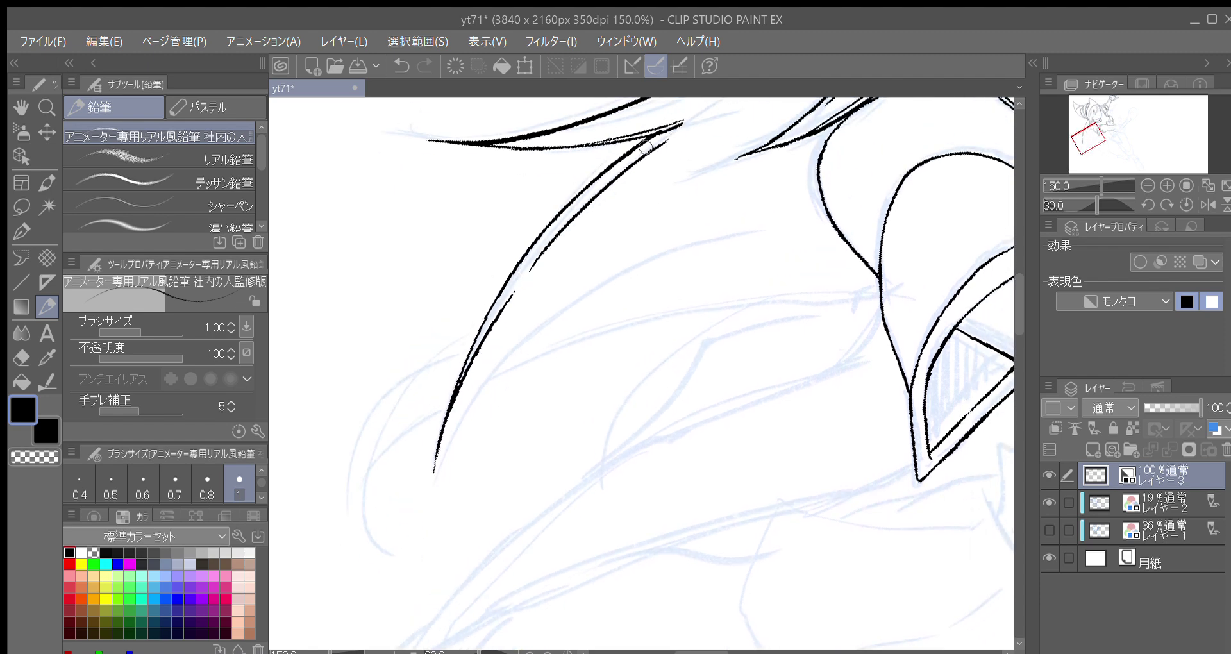
# Step: Bring the strand to a point and ink its opposite long curved edge back up toward the sleeve
pyautogui.moveTo(498, 345); pyautogui.dragTo(544, 280)
pyautogui.moveTo(486, 358); pyautogui.dragTo(477, 411)
pyautogui.moveTo(527, 336); pyautogui.dragTo(504, 372)
pyautogui.moveTo(458, 409)
pyautogui.mouseDown()
pyautogui.moveTo(451, 456)
pyautogui.moveTo(492, 369)
pyautogui.mouseUp()
pyautogui.hotkey('ctrl', 'z')
pyautogui.hotkey('ctrl', 'z')
pyautogui.moveTo(454, 447)
pyautogui.mouseDown()
pyautogui.moveTo(517, 321)
pyautogui.moveTo(567, 267)
pyautogui.mouseUp()
pyautogui.press('-')
pyautogui.hotkey('ctrl', 'z')
pyautogui.moveTo(483, 440)
pyautogui.mouseDown()
pyautogui.moveTo(529, 321)
pyautogui.moveTo(485, 432)
pyautogui.moveTo(480, 507)
pyautogui.mouseUp()
pyautogui.moveTo(527, 322)
pyautogui.mouseDown()
pyautogui.moveTo(643, 203)
pyautogui.moveTo(732, 148)
pyautogui.moveTo(592, 269)
pyautogui.moveTo(619, 243)
pyautogui.mouseUp()
pyautogui.press('-')
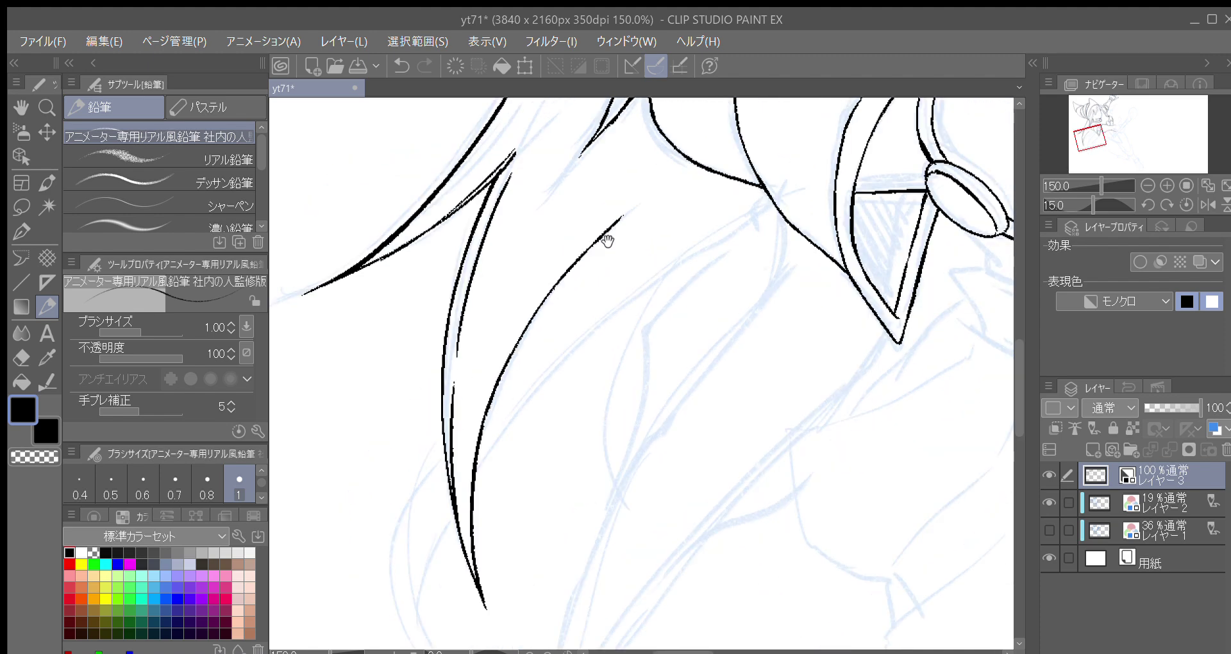
# Step: Ink the rounded outer curve of the curled lock that emerges behind the strand's lower tip
pyautogui.moveTo(499, 425)
pyautogui.mouseDown()
pyautogui.moveTo(541, 289)
pyautogui.moveTo(451, 360)
pyautogui.moveTo(430, 425)
pyautogui.mouseUp()
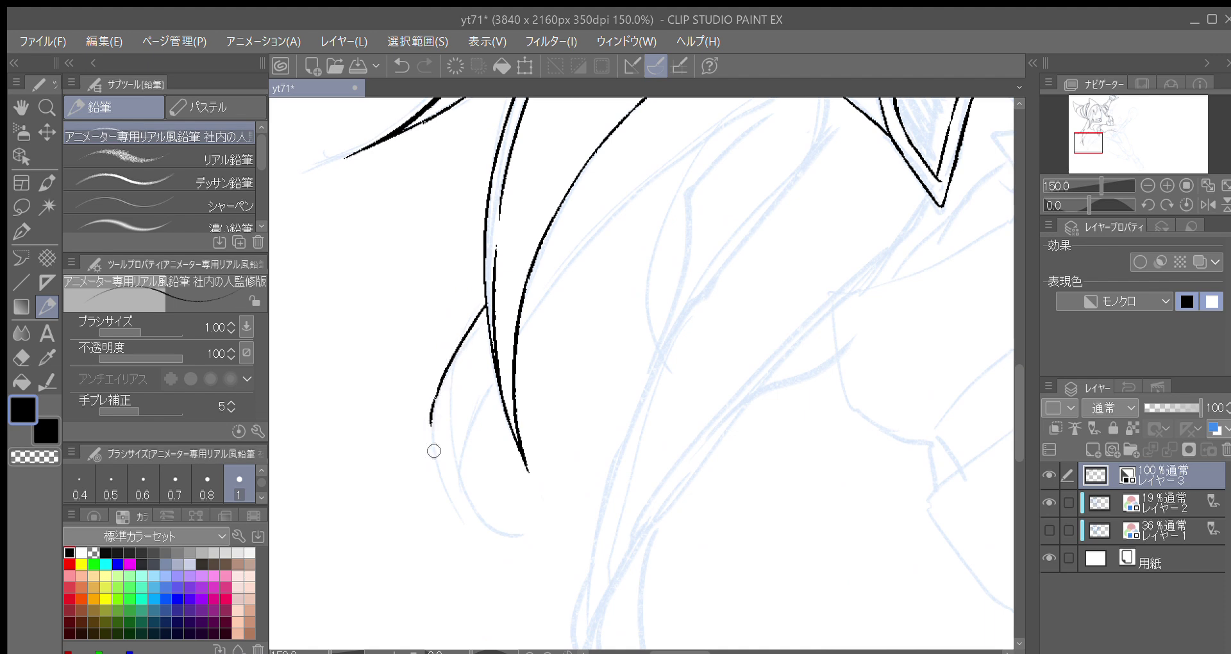
pyautogui.press('^')
pyautogui.moveTo(427, 362)
pyautogui.mouseDown()
pyautogui.moveTo(424, 433)
pyautogui.moveTo(478, 498)
pyautogui.mouseUp()
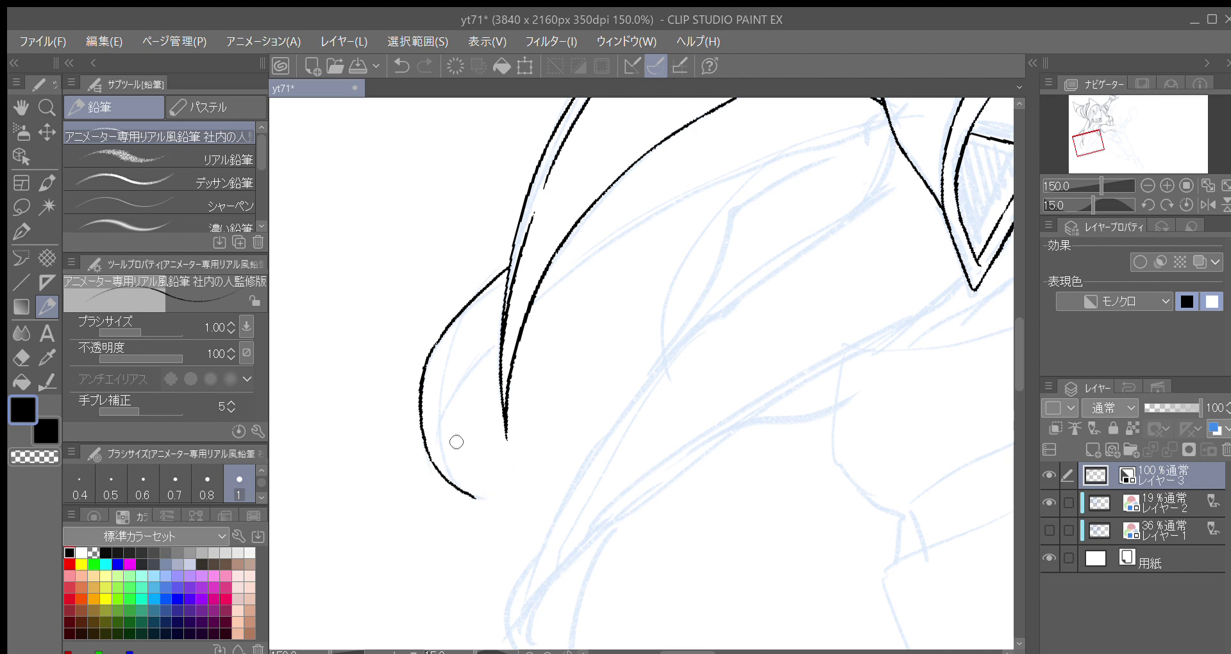
pyautogui.press('^')
# Step: Ink the curled lock's inner curve and the edge joining it to the pointed strand
pyautogui.moveTo(460, 414); pyautogui.dragTo(468, 440)
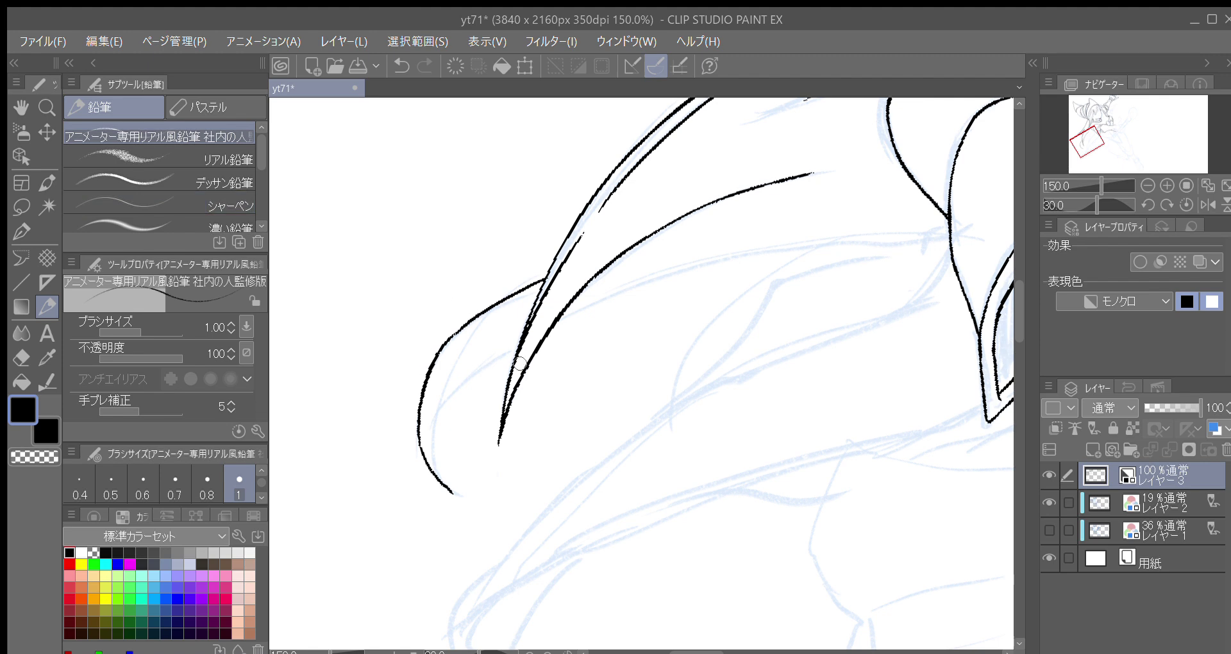
pyautogui.moveTo(420, 451); pyautogui.dragTo(460, 502)
pyautogui.hotkey('ctrl', 'z')
pyautogui.moveTo(423, 456)
pyautogui.mouseDown()
pyautogui.moveTo(474, 509)
pyautogui.moveTo(457, 358)
pyautogui.mouseUp()
pyautogui.hotkey('ctrl', 'z')
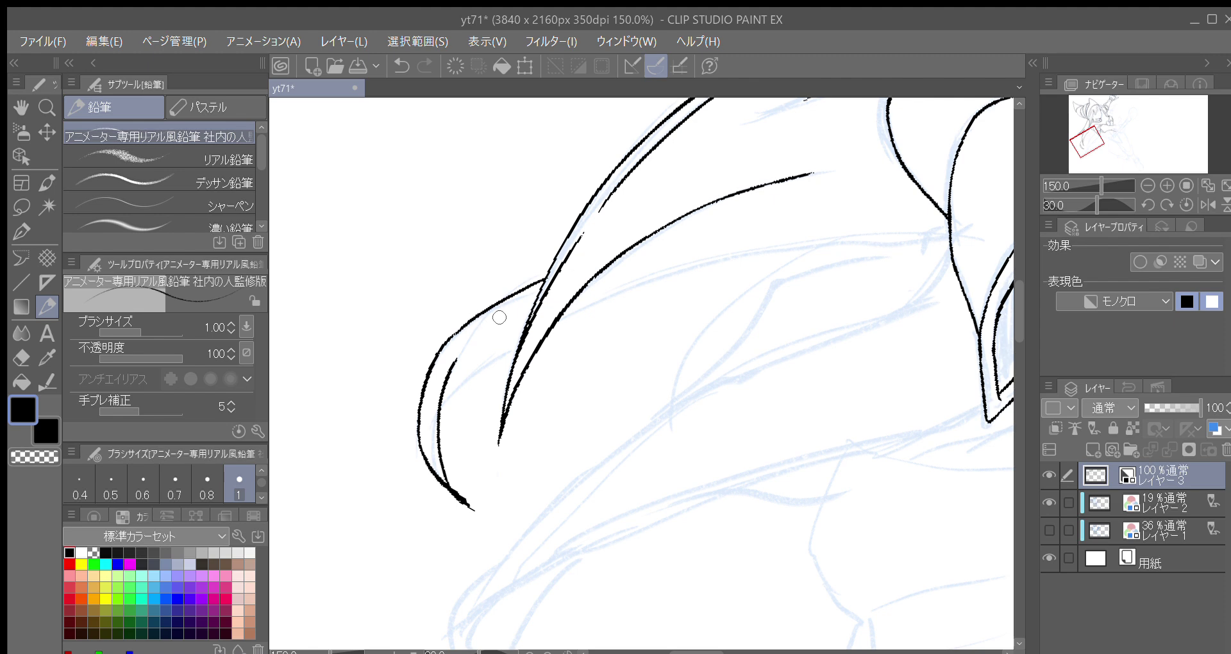
pyautogui.moveTo(490, 439); pyautogui.dragTo(486, 369)
pyautogui.press('-')
pyautogui.moveTo(437, 413); pyautogui.dragTo(487, 327)
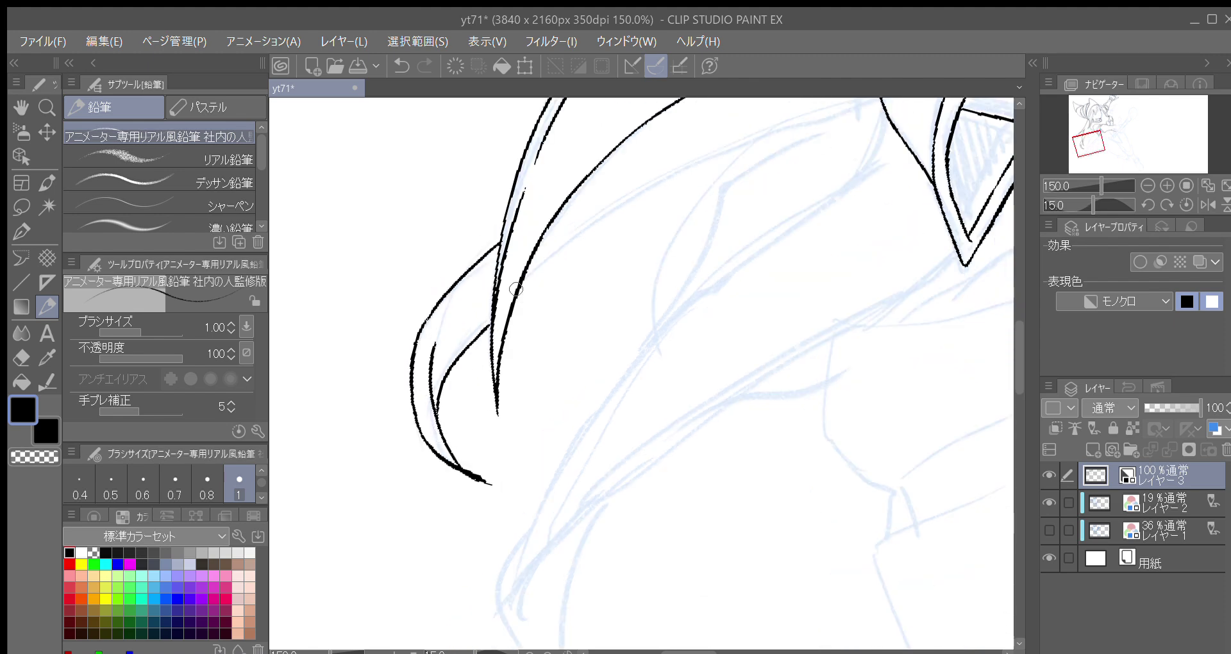
# Step: Ink a curved hair line rising from the pointed strand's inner edge toward the sleeve
pyautogui.scroll(-2, 552, 282)
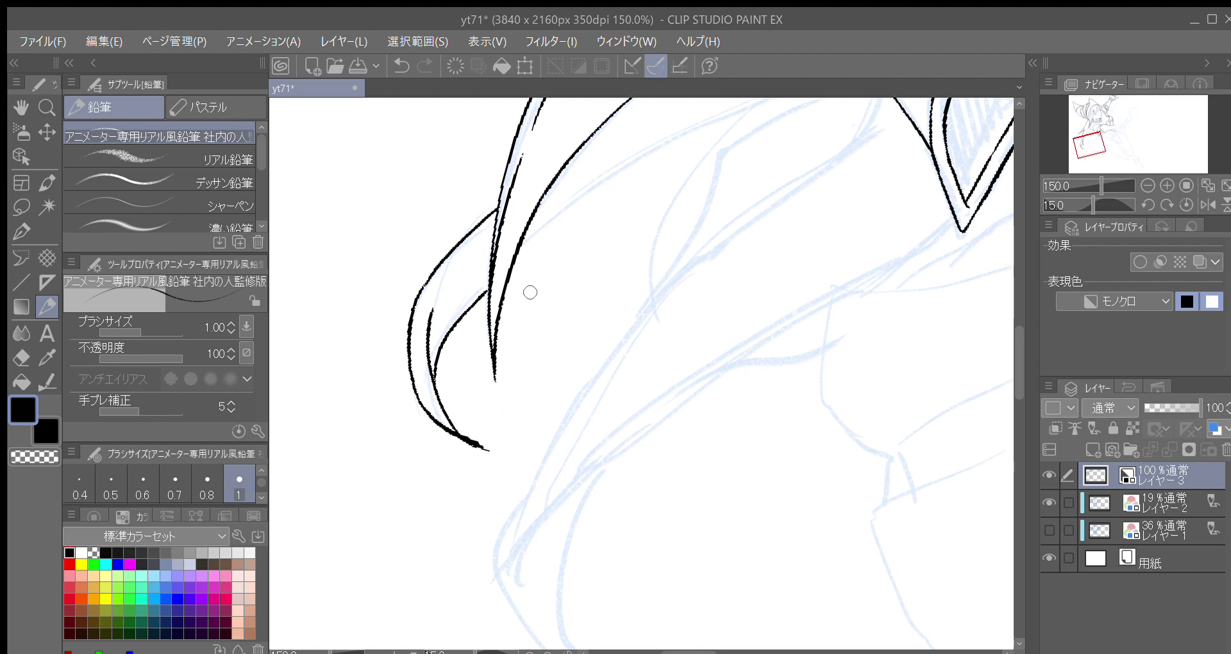
pyautogui.press('-')
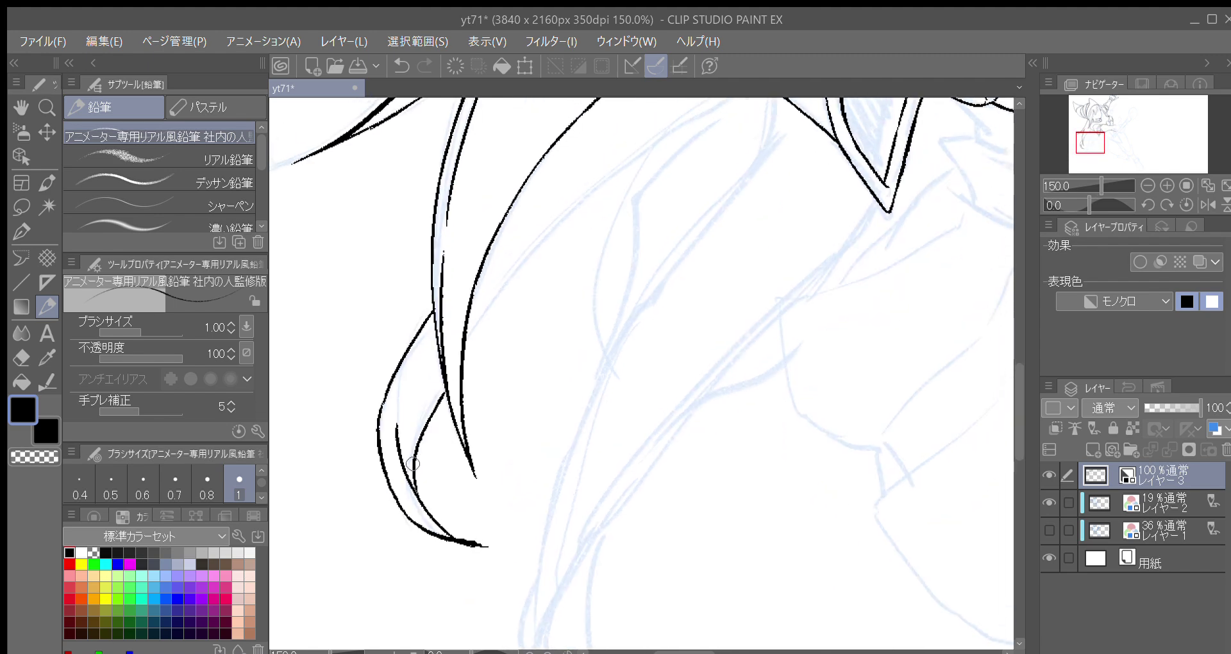
pyautogui.moveTo(507, 328); pyautogui.dragTo(466, 380)
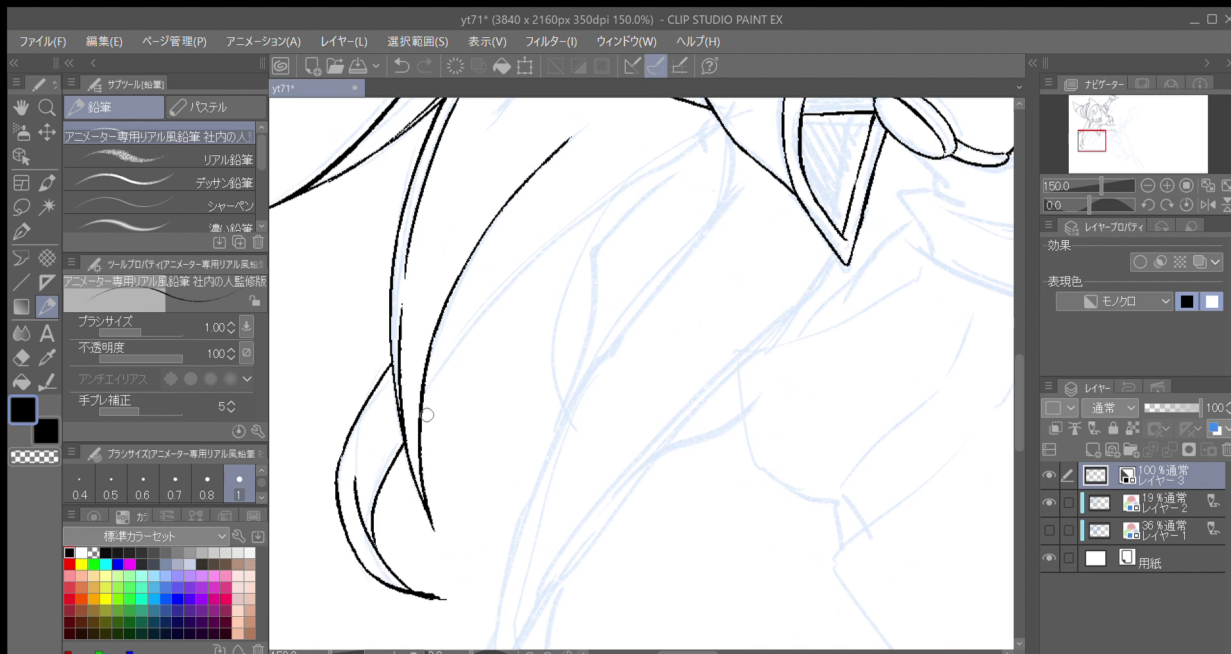
pyautogui.moveTo(420, 420)
pyautogui.mouseDown()
pyautogui.moveTo(476, 348)
pyautogui.moveTo(421, 408)
pyautogui.mouseUp()
pyautogui.press('-')
pyautogui.moveTo(394, 544); pyautogui.dragTo(441, 436)
pyautogui.moveTo(405, 509); pyautogui.dragTo(462, 390)
pyautogui.hotkey('ctrl', 'z')
pyautogui.moveTo(420, 475); pyautogui.dragTo(494, 343)
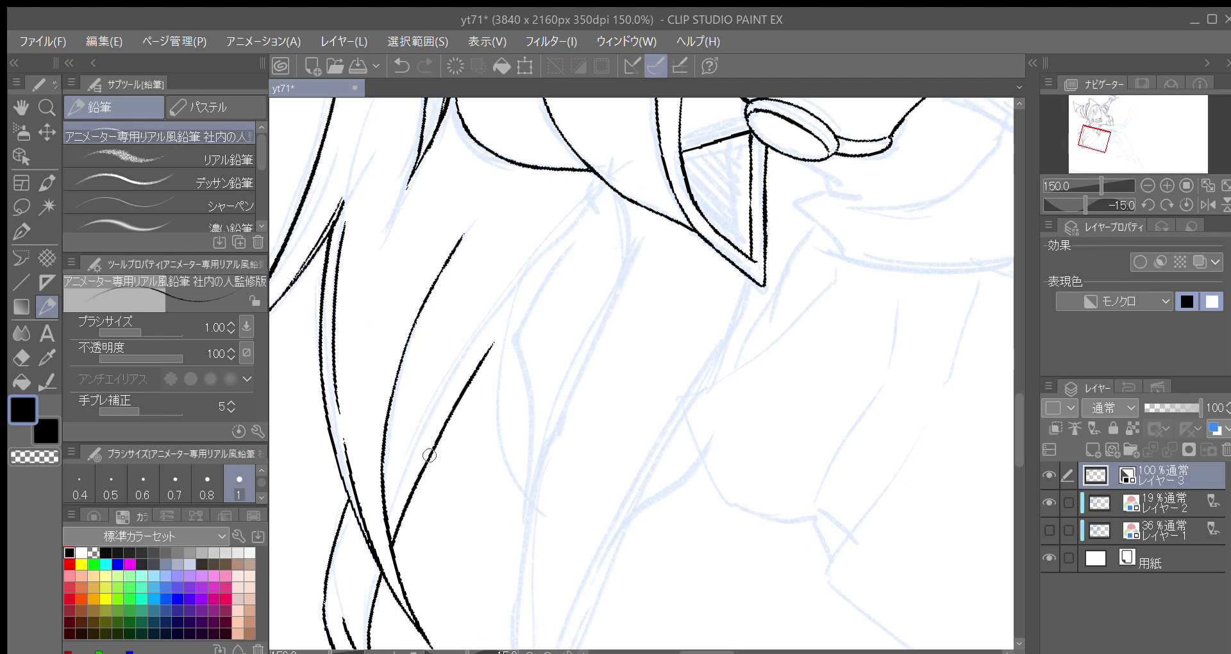
# Step: Extend the new hair line upward, connect the neighbouring strand edge to the sleeve, and add a short parallel detail line
pyautogui.moveTo(466, 389); pyautogui.dragTo(514, 311)
pyautogui.press('^')
pyautogui.press('-')
pyautogui.moveTo(487, 312)
pyautogui.mouseDown()
pyautogui.moveTo(529, 265)
pyautogui.moveTo(462, 349)
pyautogui.mouseUp()
pyautogui.hotkey('ctrl', 'z')
pyautogui.moveTo(428, 419); pyautogui.dragTo(478, 350)
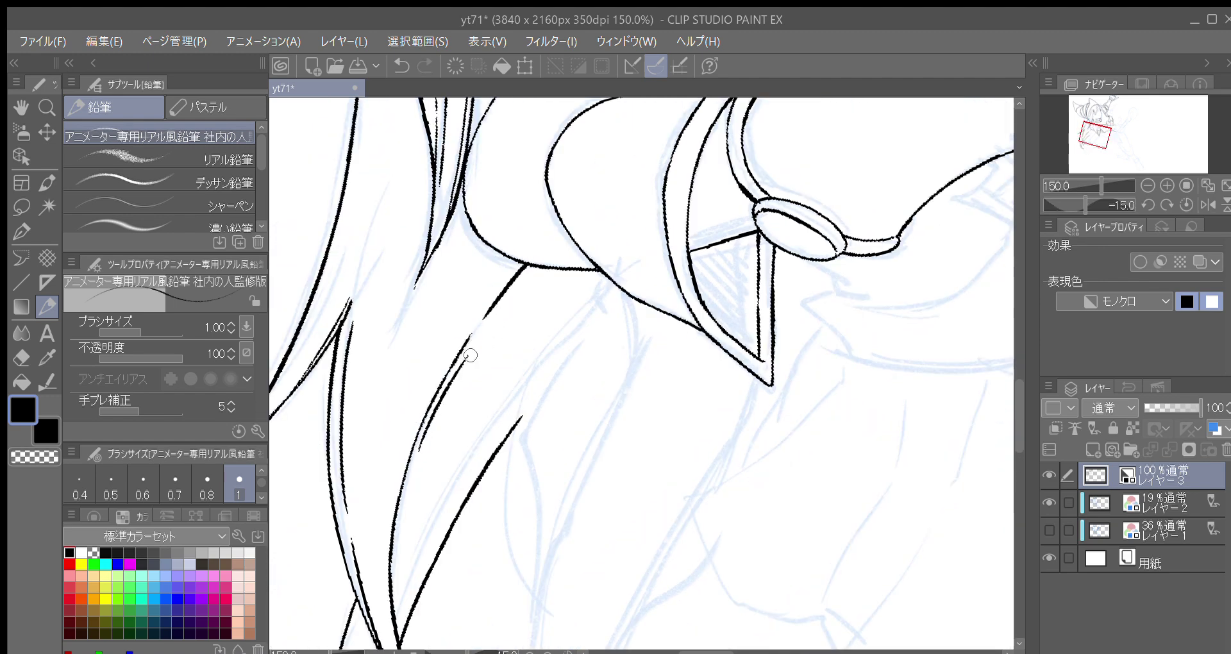
pyautogui.press('^')
pyautogui.press('^')
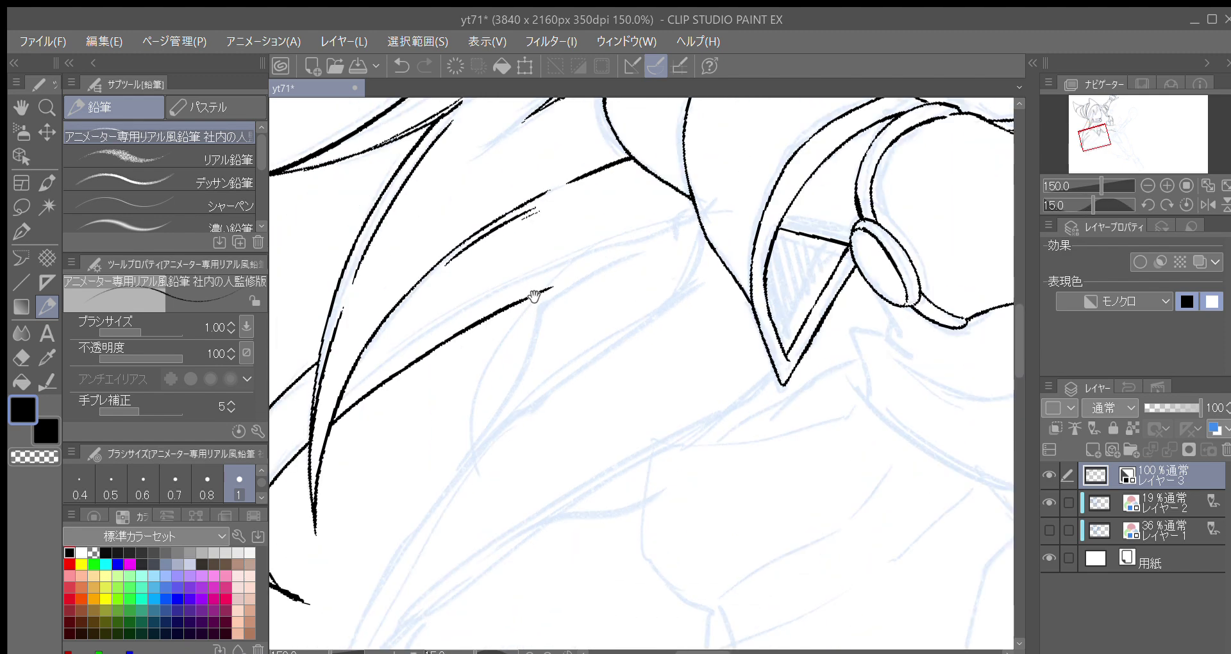
# Step: Ink the downward curve branching from the upper end of the hair line and continue the strand with a short dash
pyautogui.press('-')
pyautogui.moveTo(533, 288); pyautogui.dragTo(480, 452)
pyautogui.hotkey('ctrl', 'z')
pyautogui.moveTo(531, 289)
pyautogui.mouseDown()
pyautogui.moveTo(498, 343)
pyautogui.moveTo(487, 432)
pyautogui.moveTo(497, 480)
pyautogui.mouseUp()
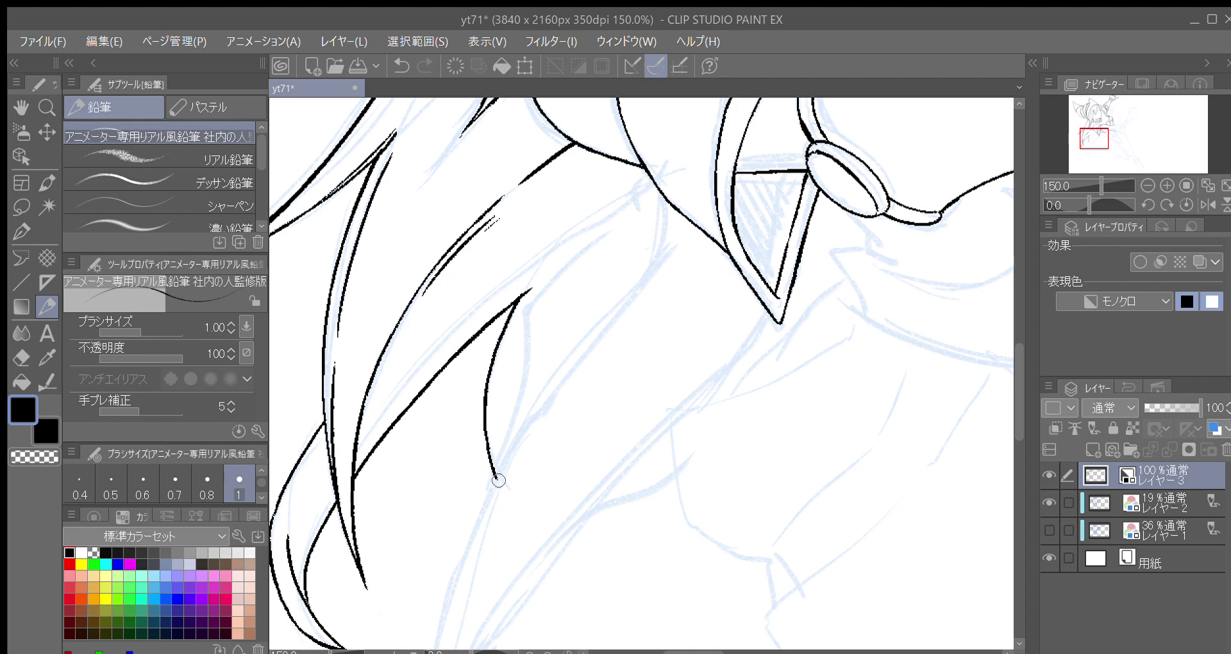
pyautogui.moveTo(546, 277); pyautogui.dragTo(575, 256)
# Step: Add a short flow line inside the curled lock and undo the last trial line in the upper hair
pyautogui.moveTo(429, 600); pyautogui.dragTo(511, 459)
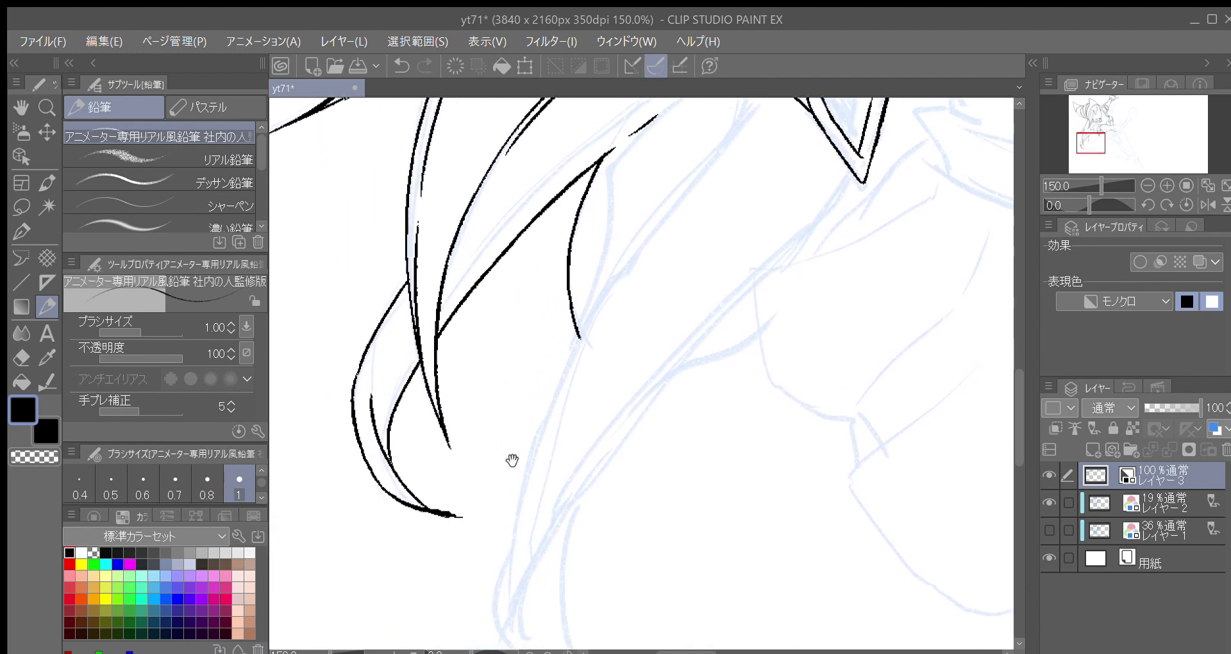
pyautogui.moveTo(372, 379); pyautogui.dragTo(404, 311)
pyautogui.moveTo(508, 258); pyautogui.dragTo(453, 392)
pyautogui.moveTo(571, 289); pyautogui.dragTo(527, 267)
pyautogui.moveTo(647, 208); pyautogui.dragTo(552, 291)
pyautogui.scroll(-1, 525, 279)
pyautogui.moveTo(518, 329); pyautogui.dragTo(483, 450)
pyautogui.moveTo(480, 364); pyautogui.dragTo(511, 432)
pyautogui.moveTo(412, 378); pyautogui.dragTo(419, 347)
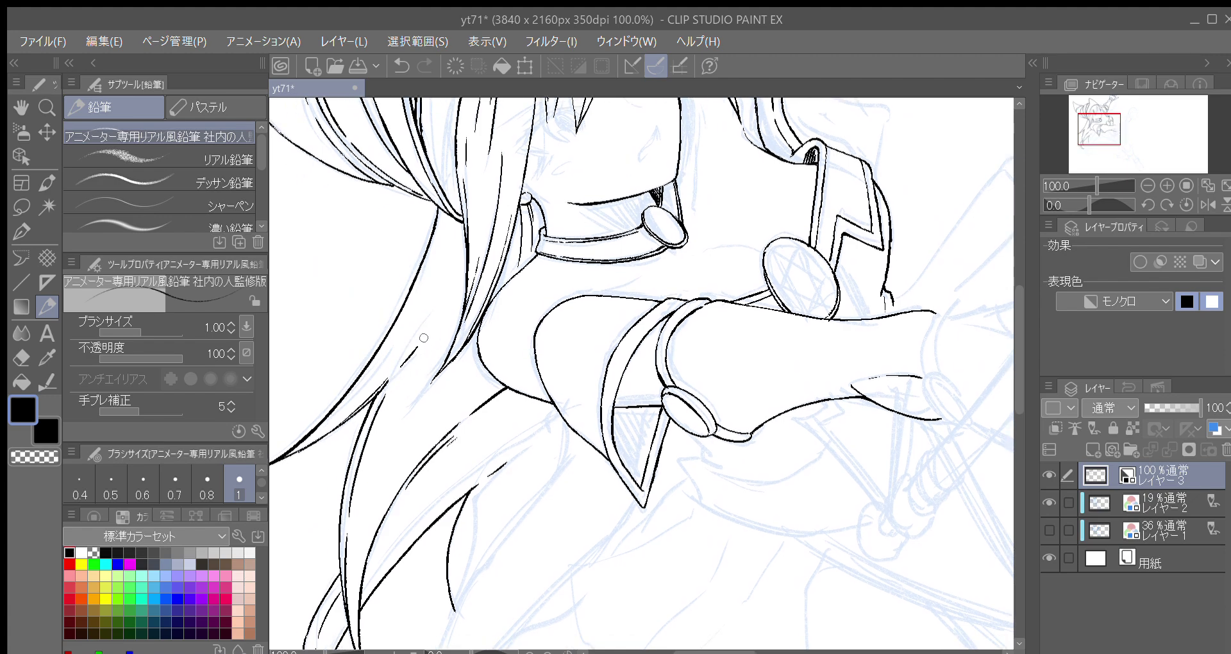
pyautogui.hotkey('ctrl', 'z')
# Step: Add thin flow lines inside the hair strands beside the sleeve and down the lower pointed strands
pyautogui.moveTo(383, 390); pyautogui.dragTo(448, 294)
pyautogui.moveTo(468, 362); pyautogui.dragTo(480, 268)
pyautogui.moveTo(372, 431); pyautogui.dragTo(441, 288)
pyautogui.moveTo(415, 344); pyautogui.dragTo(464, 286)
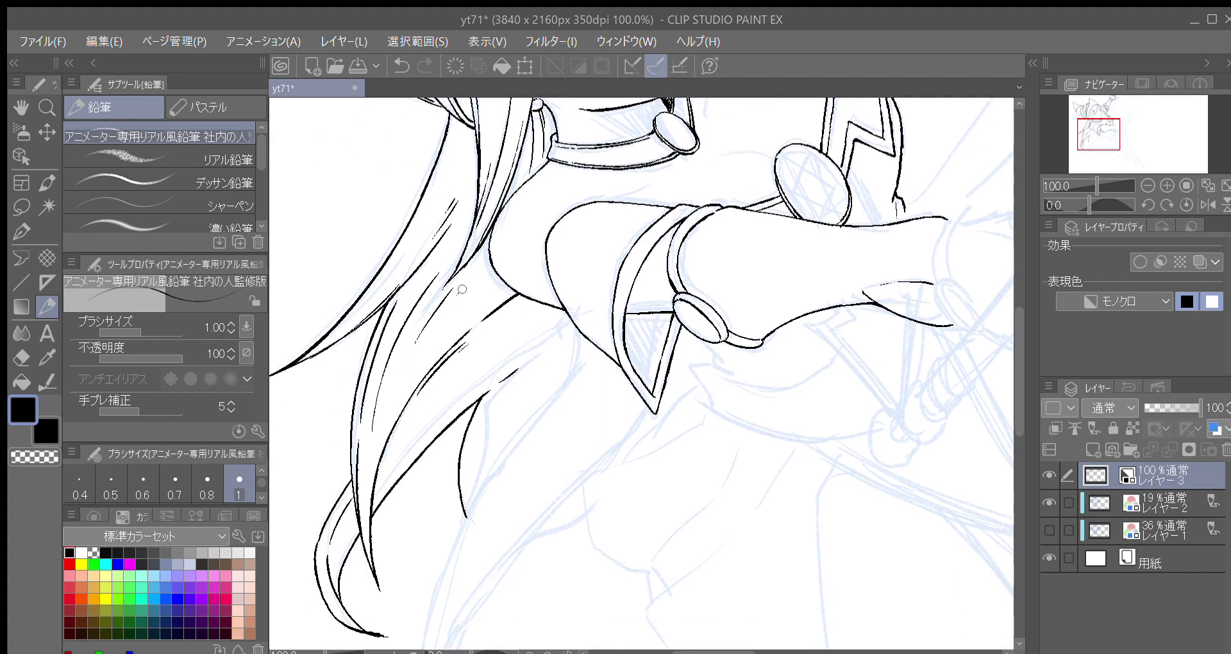
pyautogui.moveTo(479, 355); pyautogui.dragTo(502, 248)
pyautogui.press('-')
pyautogui.moveTo(439, 363); pyautogui.dragTo(445, 322)
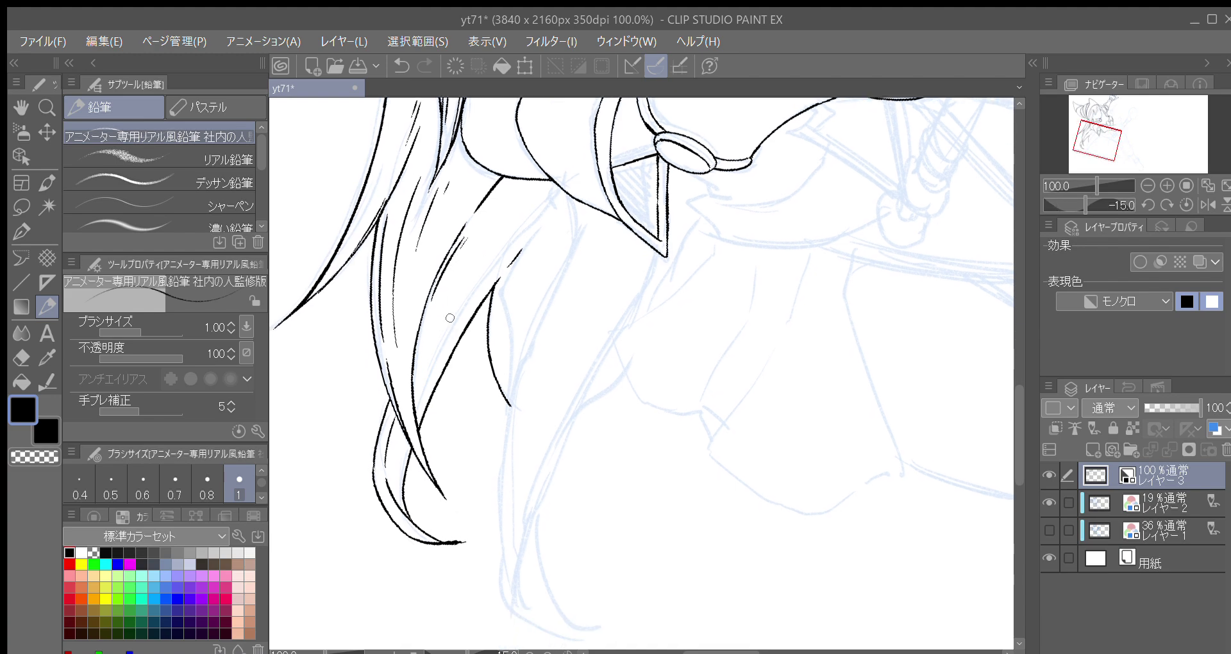
pyautogui.moveTo(427, 382); pyautogui.dragTo(500, 259)
pyautogui.moveTo(462, 316); pyautogui.dragTo(460, 280)
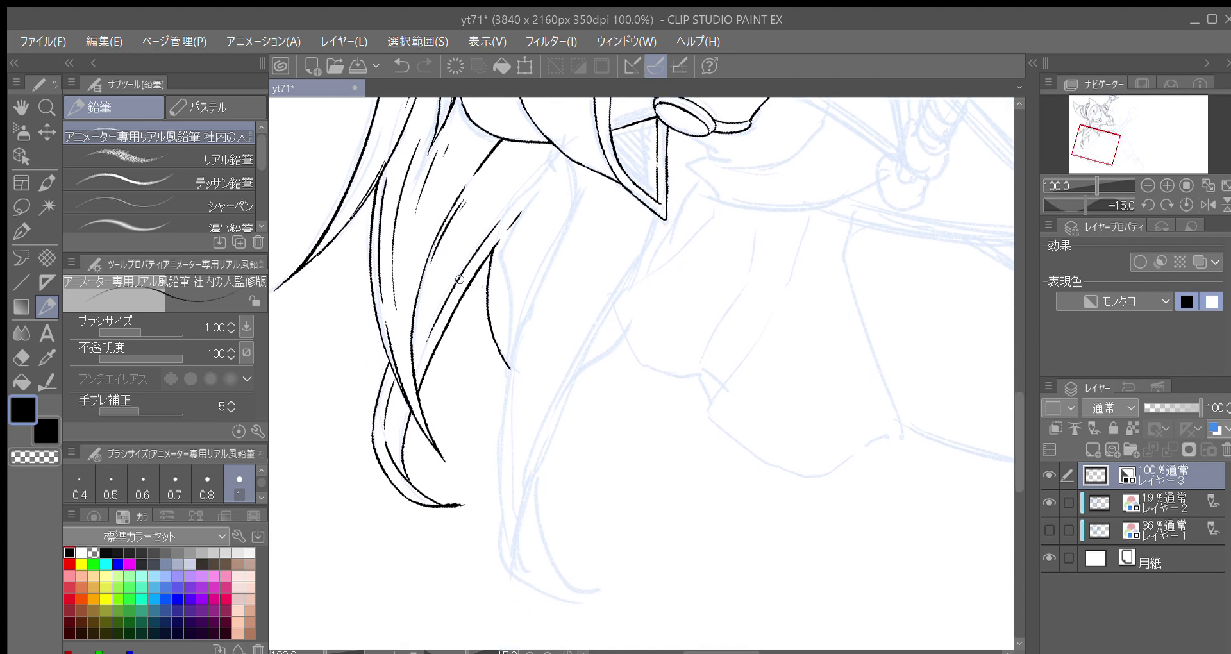
# Step: Add short crease lines inside the folded bands of the hat beside its pointed flap
pyautogui.press('^')
pyautogui.moveTo(681, 324)
pyautogui.mouseDown()
pyautogui.moveTo(707, 321)
pyautogui.moveTo(665, 321)
pyautogui.moveTo(596, 545)
pyautogui.mouseUp()
pyautogui.press('^')
pyautogui.moveTo(701, 302)
pyautogui.mouseDown()
pyautogui.moveTo(664, 361)
pyautogui.moveTo(601, 570)
pyautogui.mouseUp()
pyautogui.moveTo(657, 418); pyautogui.dragTo(629, 482)
pyautogui.moveTo(664, 386); pyautogui.dragTo(740, 496)
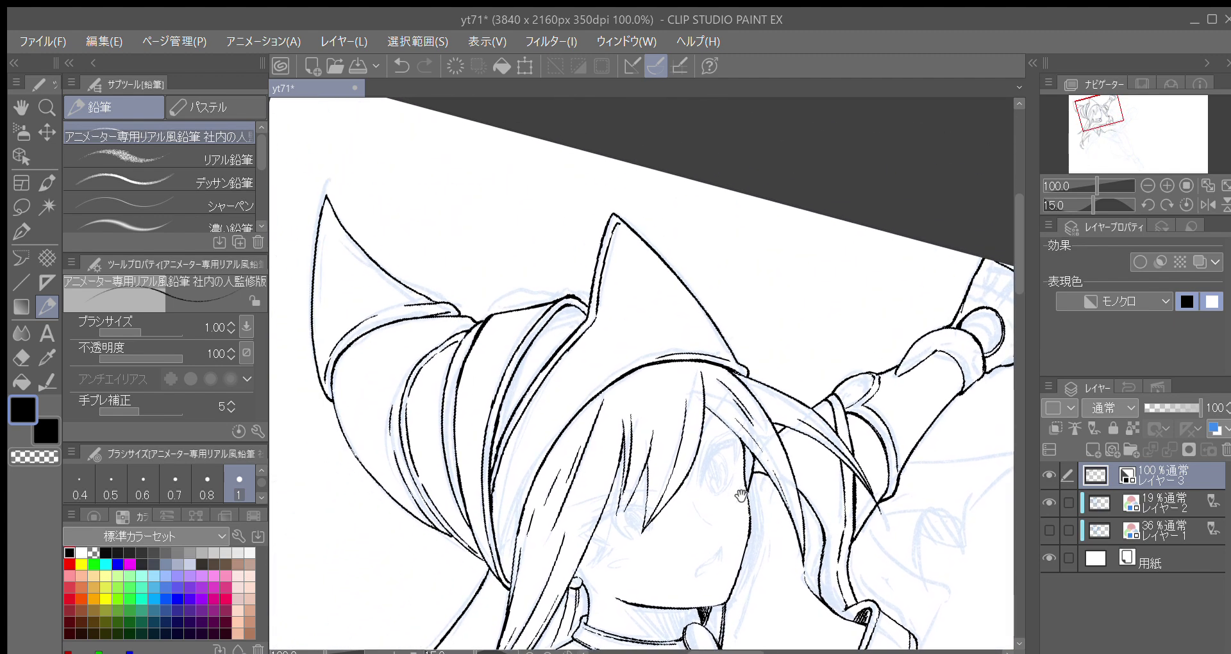
pyautogui.press('-')
pyautogui.press('-')
pyautogui.press('-')
pyautogui.moveTo(562, 374); pyautogui.dragTo(541, 413)
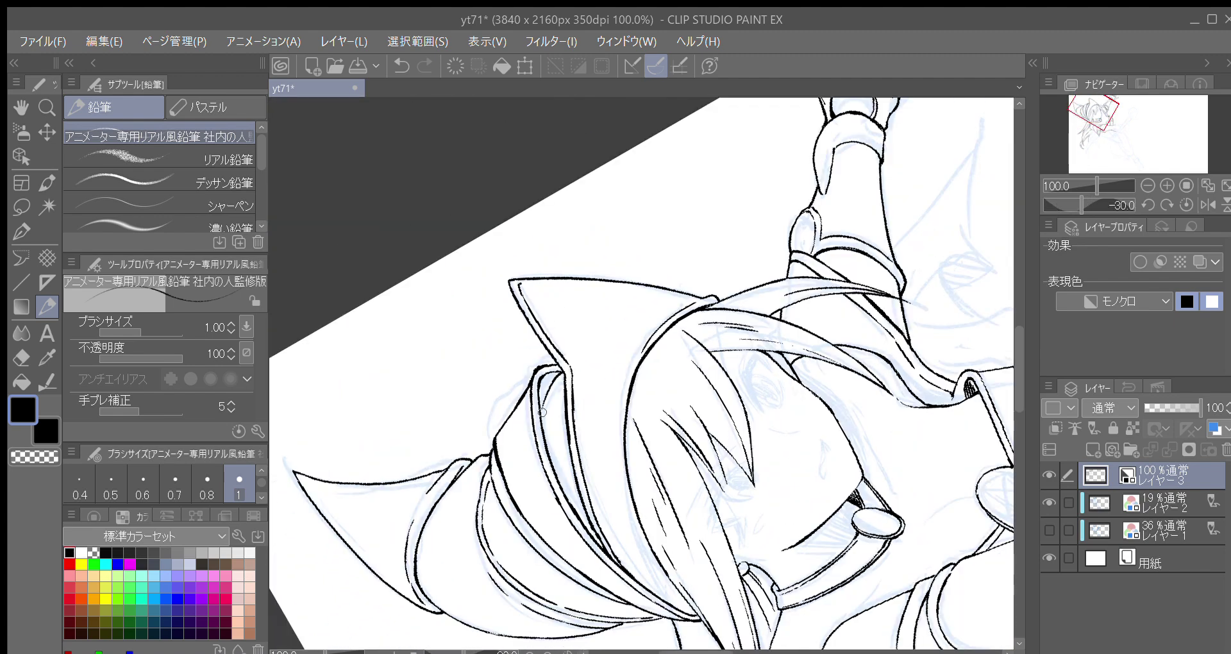
pyautogui.moveTo(560, 371); pyautogui.dragTo(548, 391)
pyautogui.hotkey('ctrl', 'z')
pyautogui.hotkey('ctrl', 'z')
pyautogui.press('^')
pyautogui.press('^')
pyautogui.press('^')
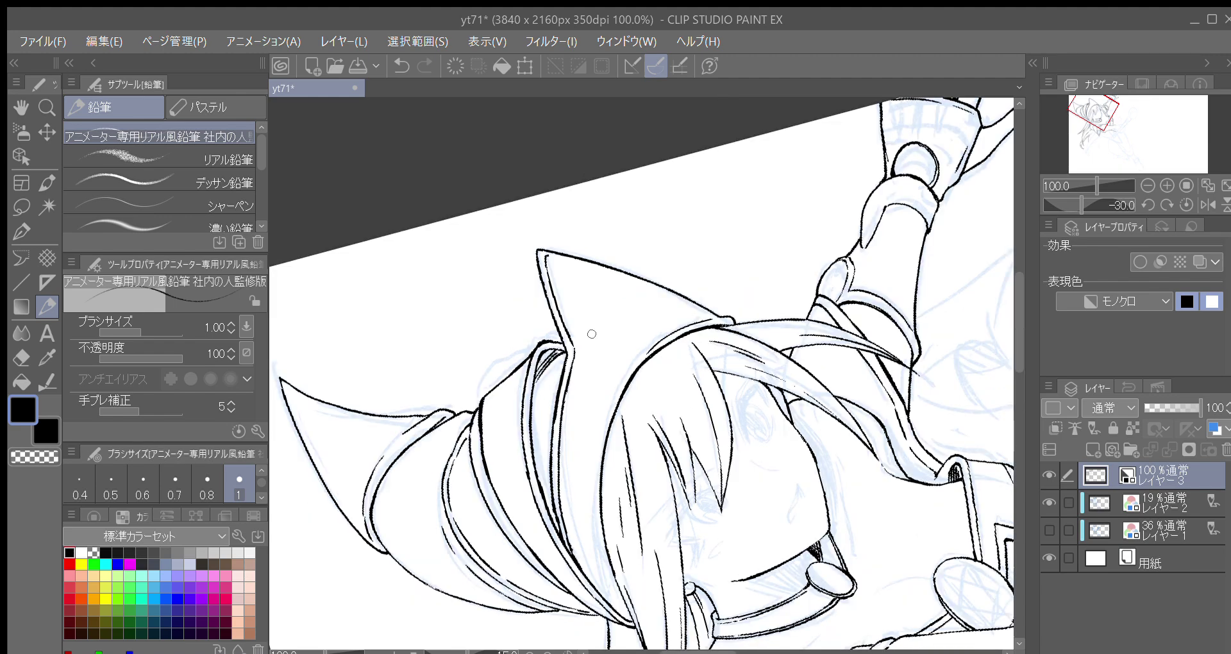
pyautogui.moveTo(513, 379); pyautogui.dragTo(543, 359)
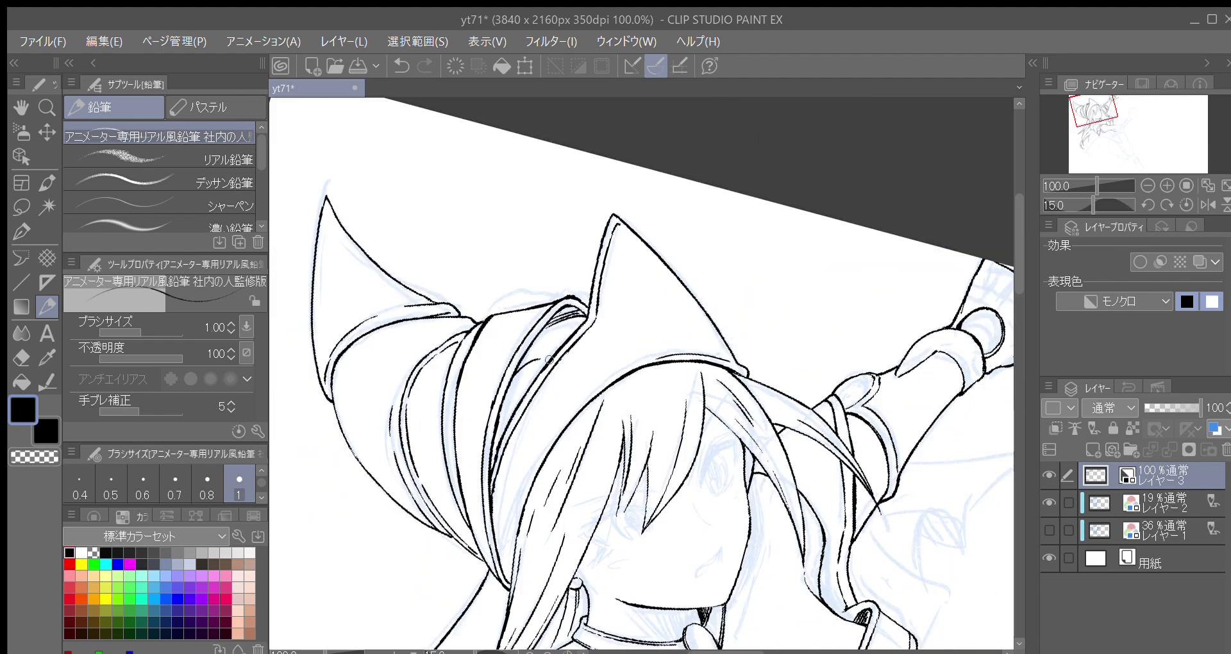
# Step: Ink the collarbone line on the shoulder just below the collar
pyautogui.moveTo(630, 407); pyautogui.dragTo(656, 318)
pyautogui.moveTo(782, 481); pyautogui.dragTo(761, 362)
pyautogui.press('^')
pyautogui.press('^')
pyautogui.scroll(-2, 853, 397)
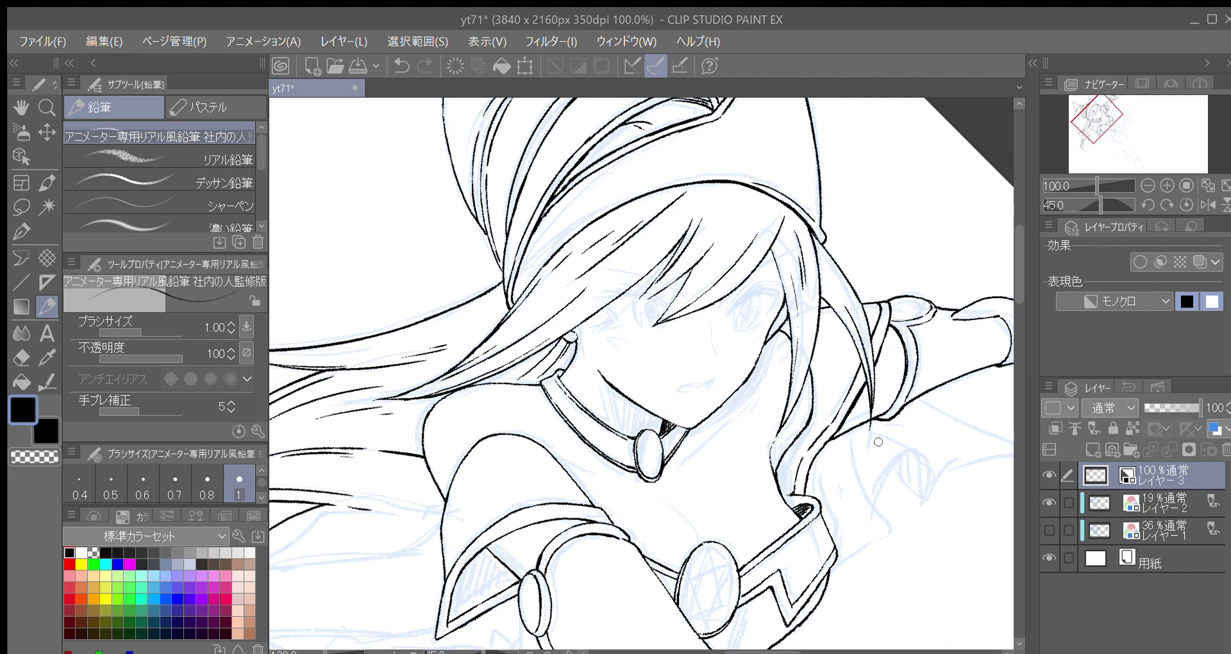
pyautogui.scroll(-6, 766, 418)
pyautogui.press('^')
pyautogui.press('^')
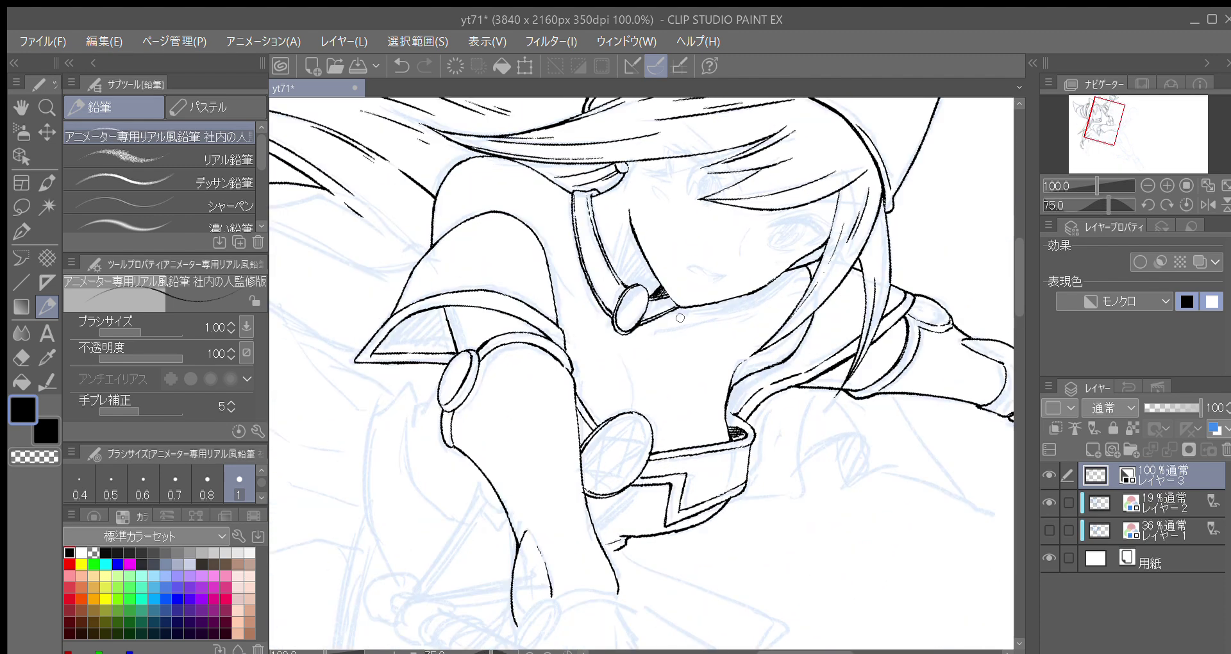
pyautogui.scroll(5, 680, 318)
pyautogui.moveTo(496, 312); pyautogui.dragTo(549, 398)
pyautogui.hotkey('ctrl', 'z')
pyautogui.press('-')
pyautogui.press('-')
pyautogui.press('-')
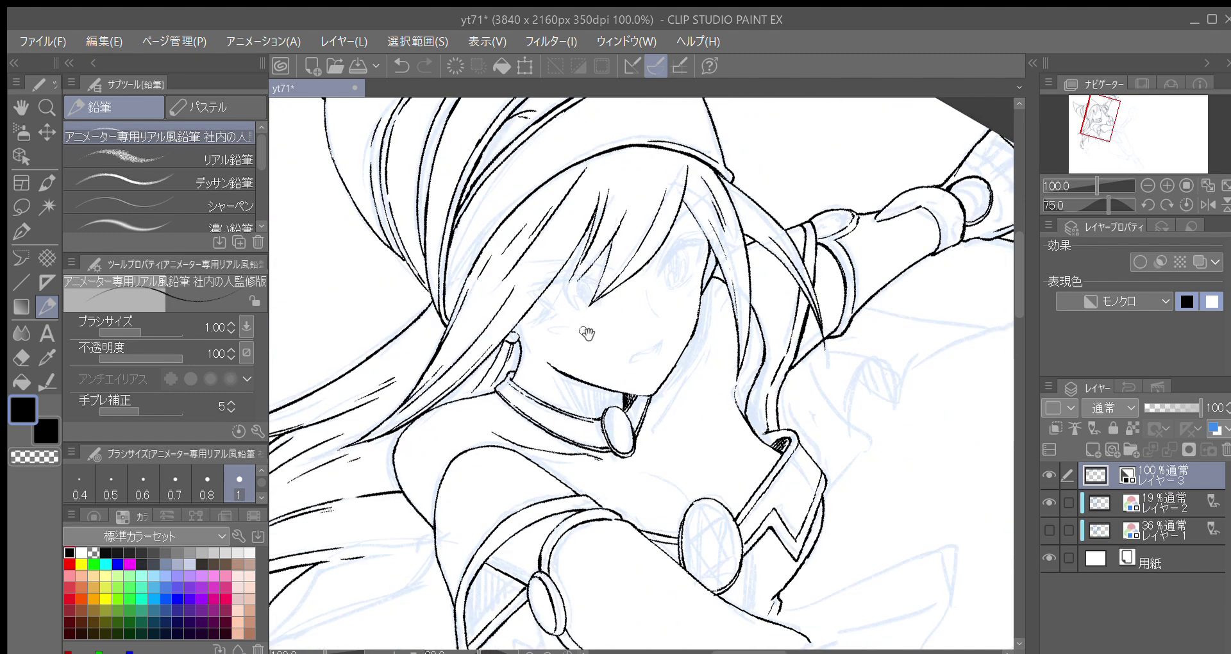
# Step: Ink the neck line running from under the jaw down to the chest beside the collar's oval ornament
pyautogui.moveTo(586, 334); pyautogui.dragTo(537, 239)
pyautogui.moveTo(591, 356)
pyautogui.mouseDown()
pyautogui.moveTo(641, 271)
pyautogui.moveTo(672, 260)
pyautogui.moveTo(646, 303)
pyautogui.moveTo(616, 318)
pyautogui.mouseUp()
pyautogui.moveTo(635, 364); pyautogui.dragTo(616, 378)
pyautogui.moveTo(616, 273); pyautogui.dragTo(608, 329)
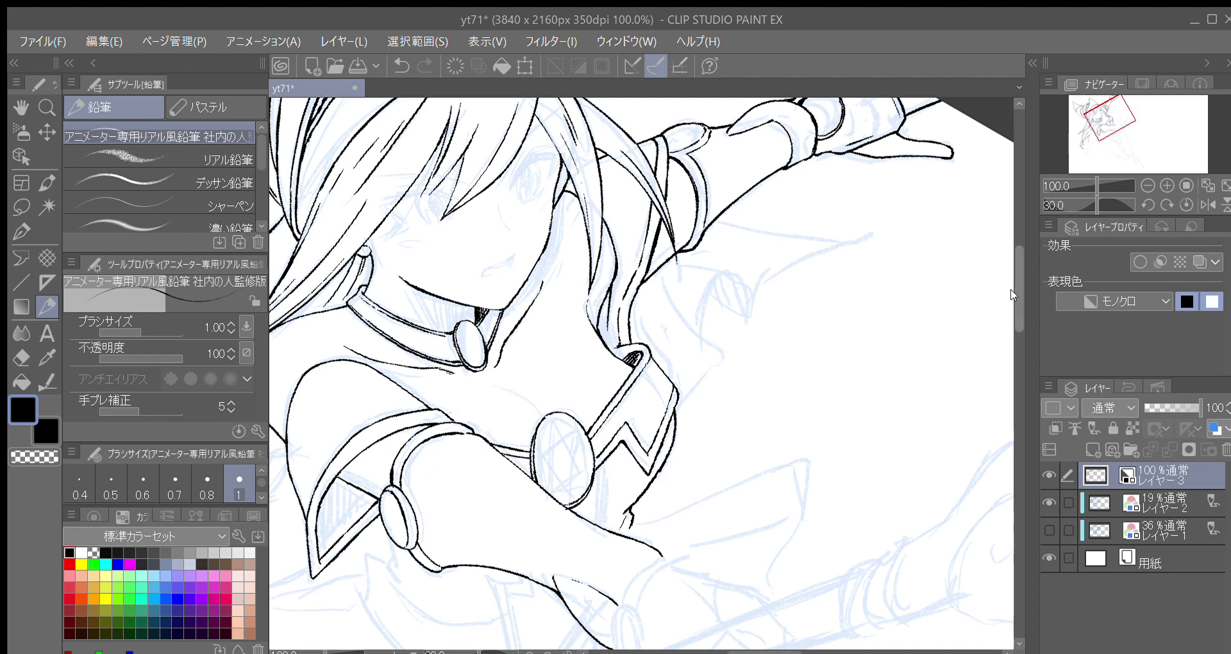
pyautogui.moveTo(718, 410); pyautogui.dragTo(720, 397)
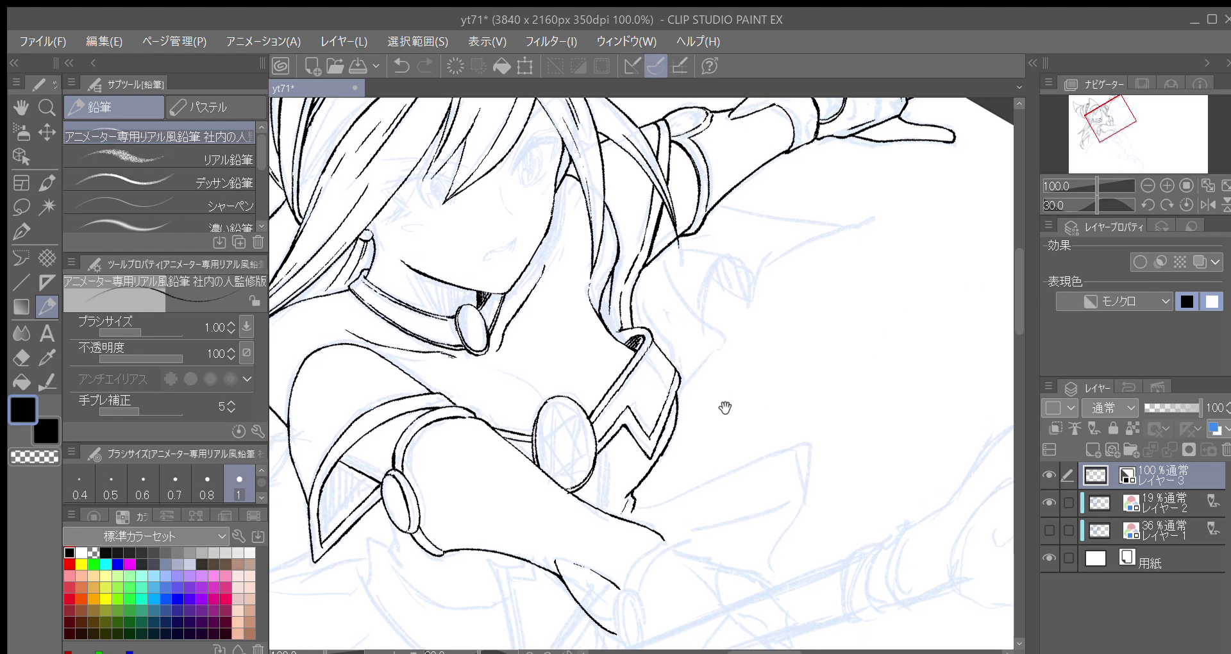
pyautogui.moveTo(758, 433)
pyautogui.mouseDown()
pyautogui.moveTo(754, 416)
pyautogui.moveTo(745, 434)
pyautogui.mouseUp()
pyautogui.hotkey('ctrl', 'z')
pyautogui.moveTo(606, 258); pyautogui.dragTo(599, 294)
pyautogui.hotkey('ctrl', 'z')
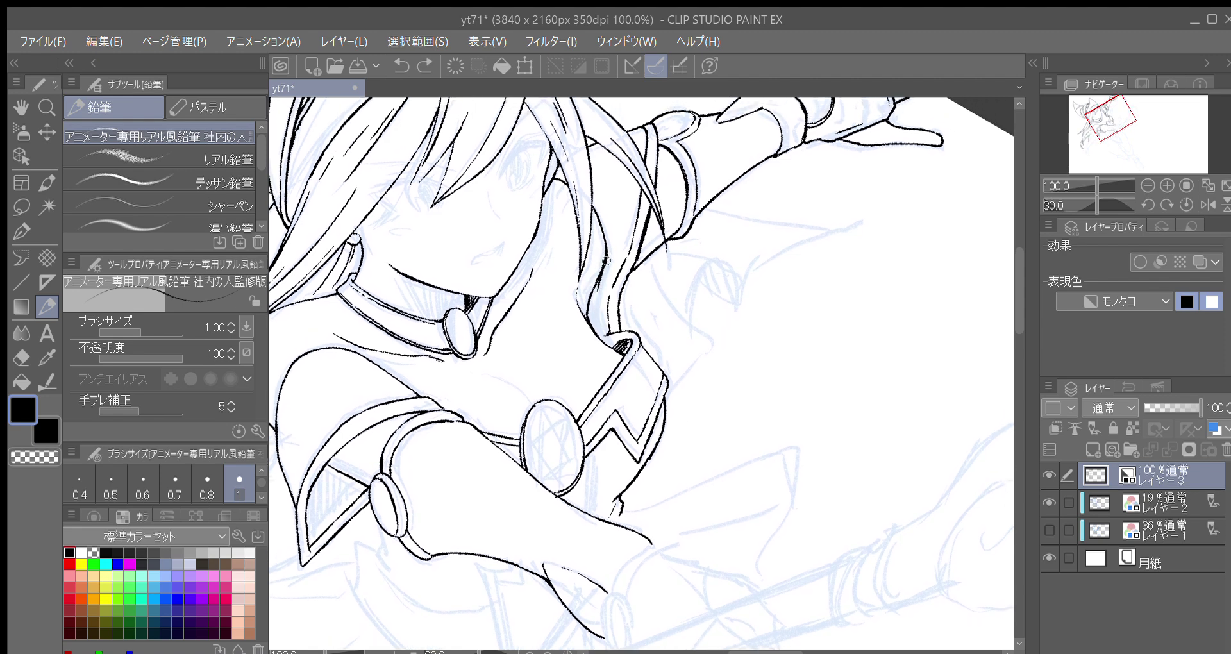
# Step: Hatch thin shading strokes between the side hair strand and the open chest edge, just above the folded band
pyautogui.moveTo(598, 299); pyautogui.dragTo(600, 336)
pyautogui.moveTo(596, 294); pyautogui.dragTo(597, 328)
pyautogui.hotkey('ctrl', 'z')
pyautogui.moveTo(589, 302); pyautogui.dragTo(595, 315)
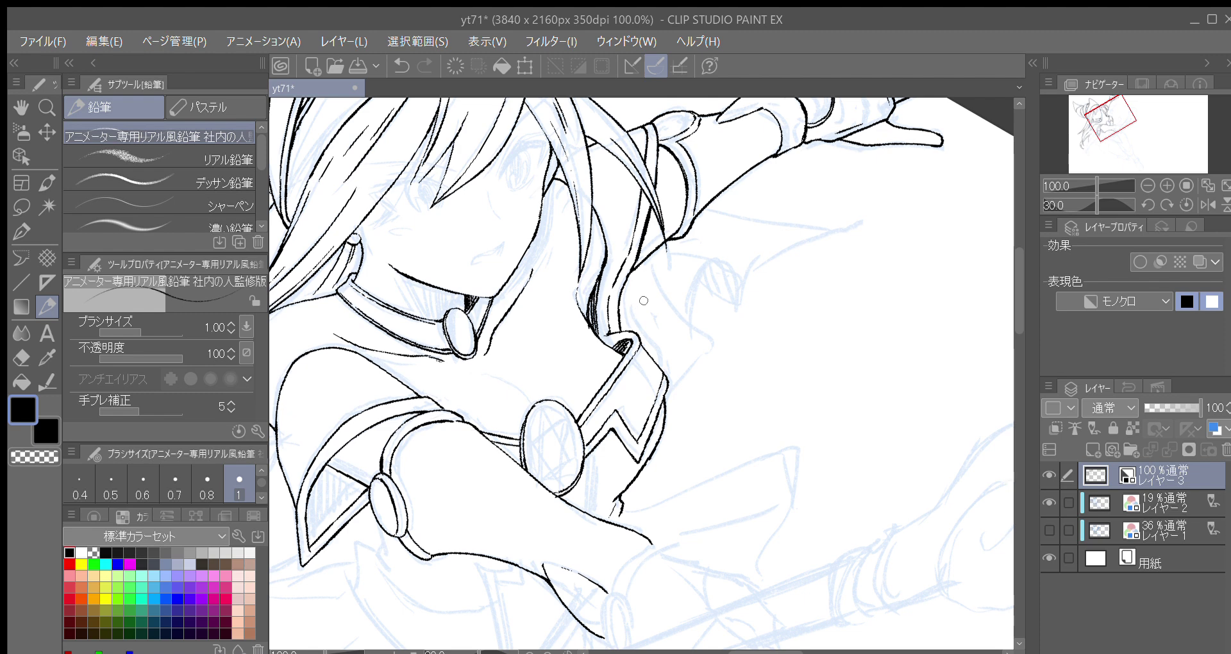
pyautogui.hotkey('ctrl', 'z')
pyautogui.moveTo(586, 320); pyautogui.dragTo(589, 325)
pyautogui.moveTo(642, 284)
pyautogui.mouseDown()
pyautogui.moveTo(647, 324)
pyautogui.moveTo(640, 286)
pyautogui.mouseUp()
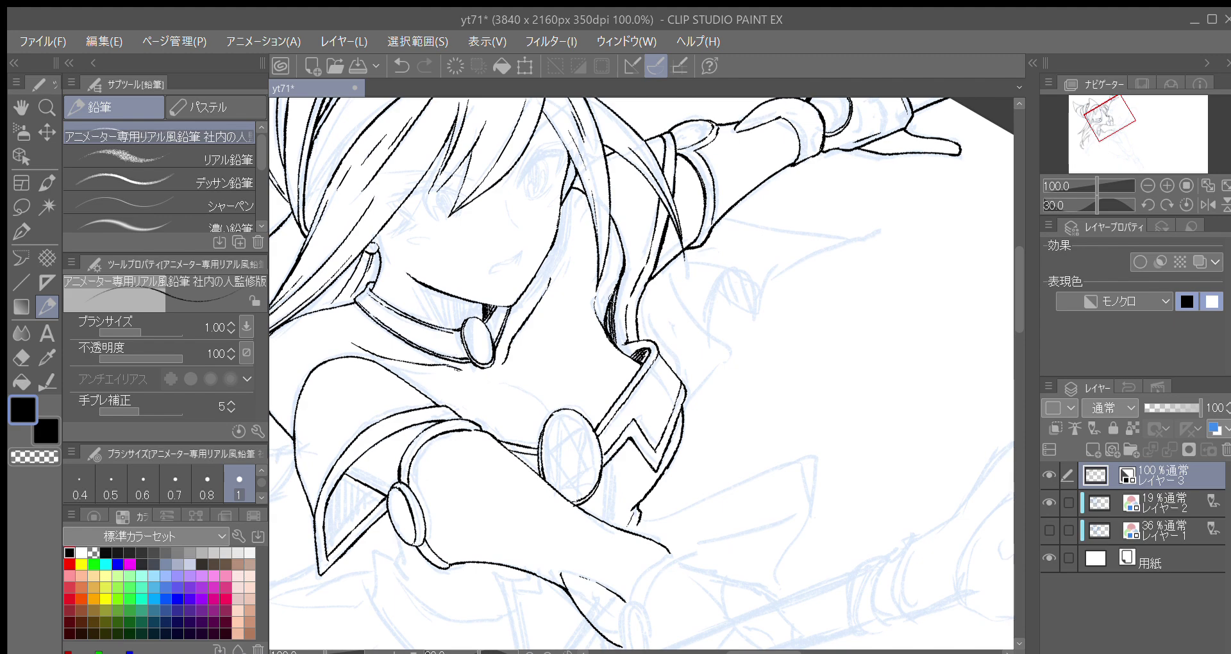
pyautogui.press('^')
pyautogui.moveTo(609, 314)
pyautogui.mouseDown()
pyautogui.moveTo(613, 275)
pyautogui.moveTo(602, 333)
pyautogui.mouseUp()
pyautogui.press('^')
pyautogui.press('^')
pyautogui.press('-')
pyautogui.press('-')
pyautogui.moveTo(611, 378)
pyautogui.mouseDown()
pyautogui.moveTo(615, 320)
pyautogui.moveTo(565, 336)
pyautogui.mouseUp()
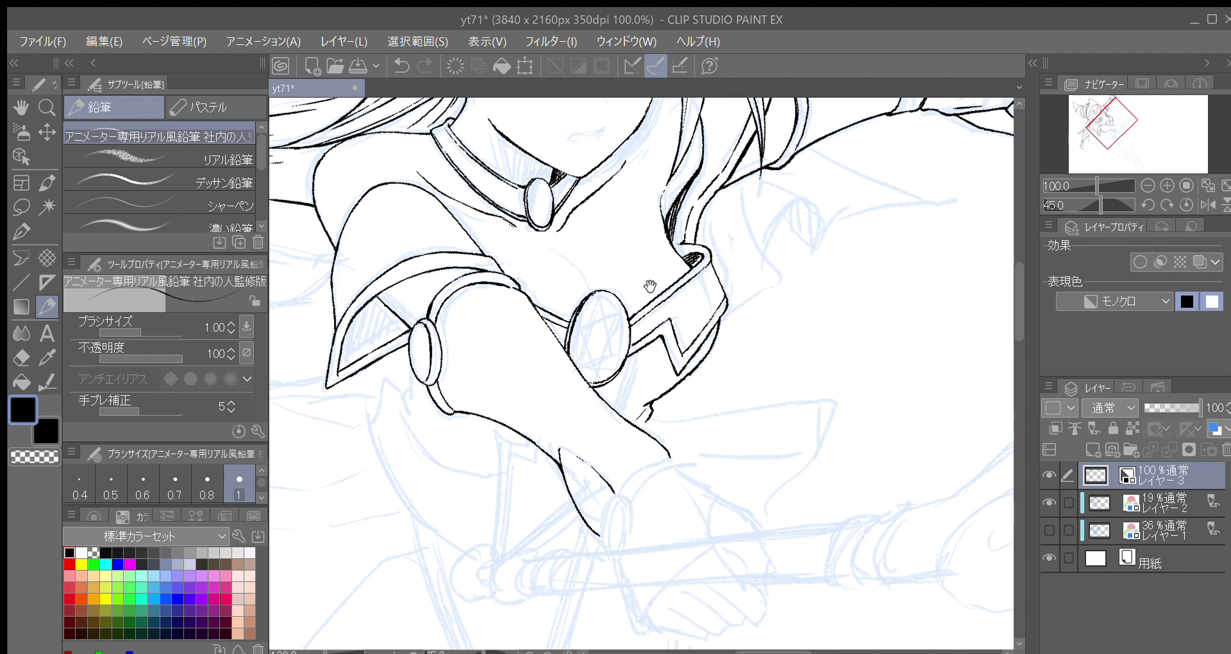
pyautogui.moveTo(646, 281); pyautogui.dragTo(630, 286)
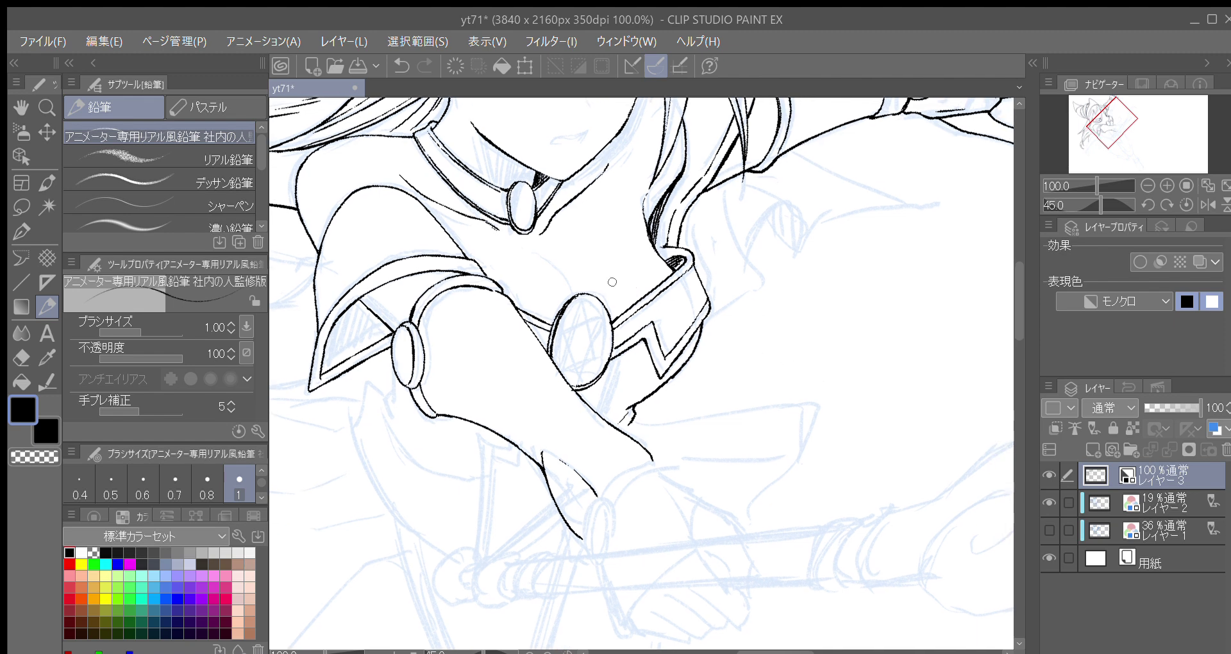
pyautogui.moveTo(602, 304); pyautogui.dragTo(574, 326)
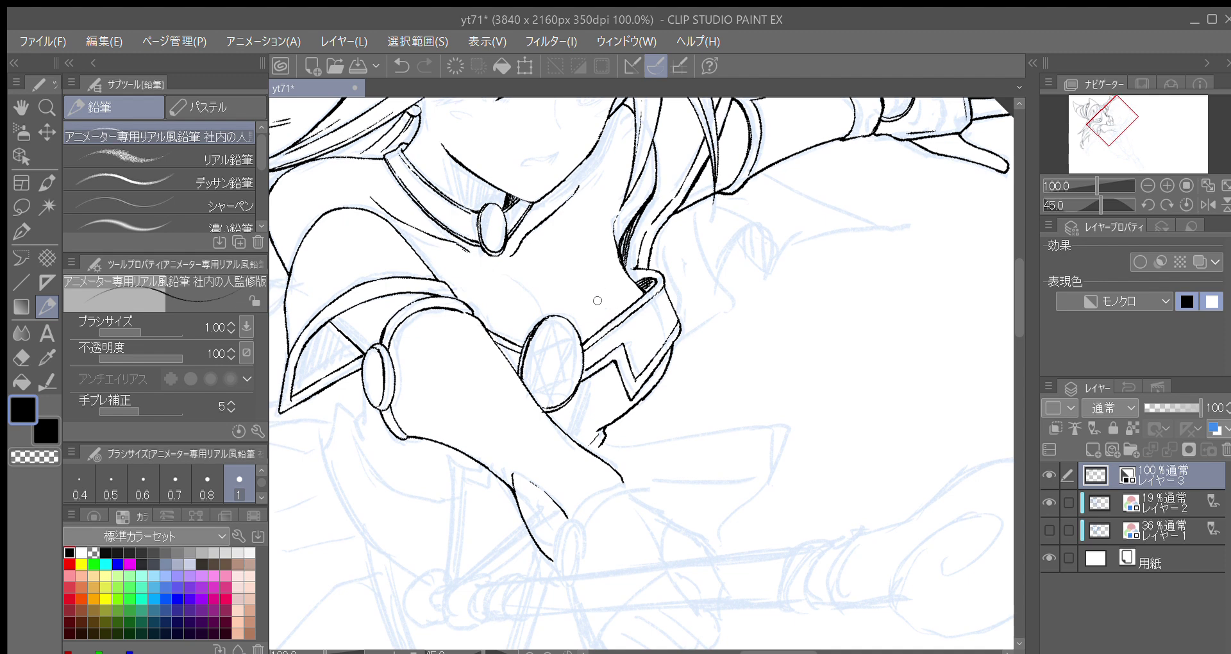
pyautogui.moveTo(635, 371); pyautogui.dragTo(596, 334)
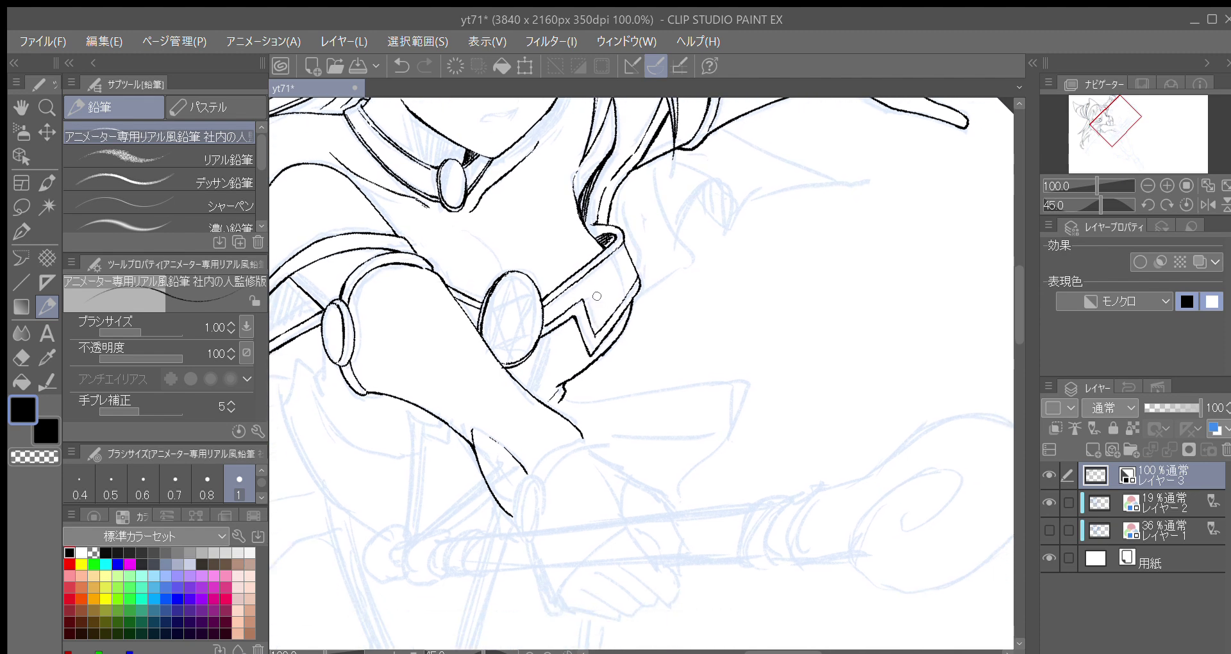
pyautogui.scroll(-1, 617, 268)
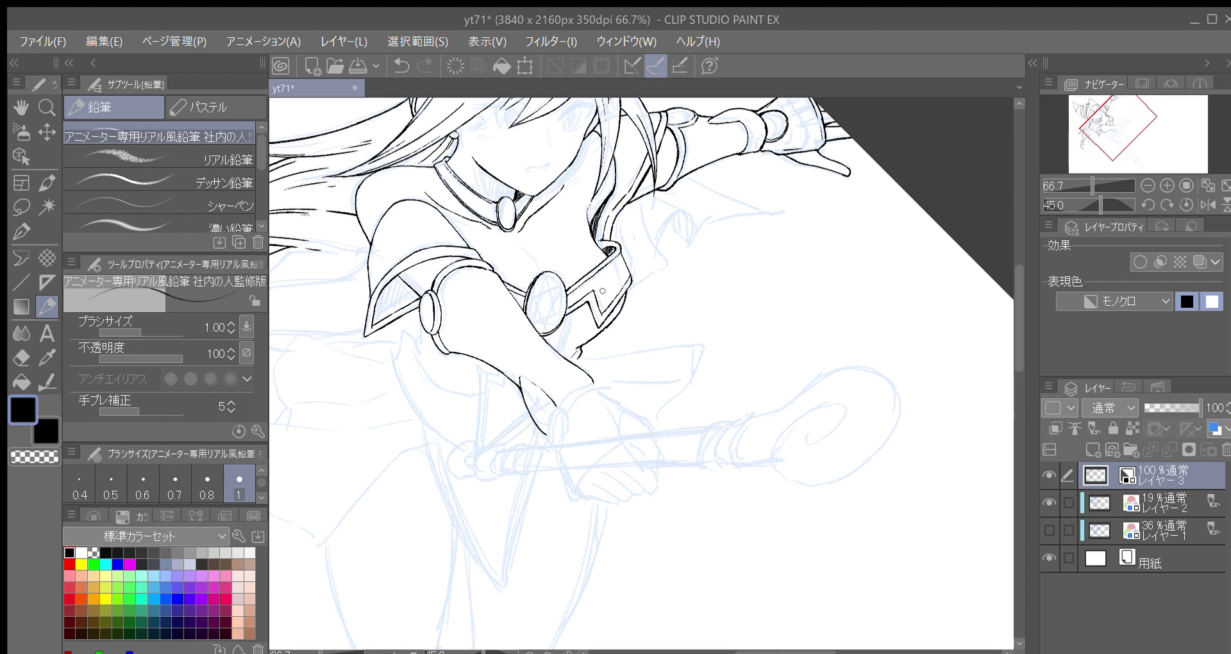
pyautogui.press('-')
pyautogui.moveTo(601, 337)
pyautogui.mouseDown()
pyautogui.moveTo(614, 313)
pyautogui.moveTo(615, 329)
pyautogui.mouseUp()
pyautogui.scroll(-1, 615, 329)
pyautogui.scroll(2, 615, 329)
pyautogui.scroll(3, 615, 327)
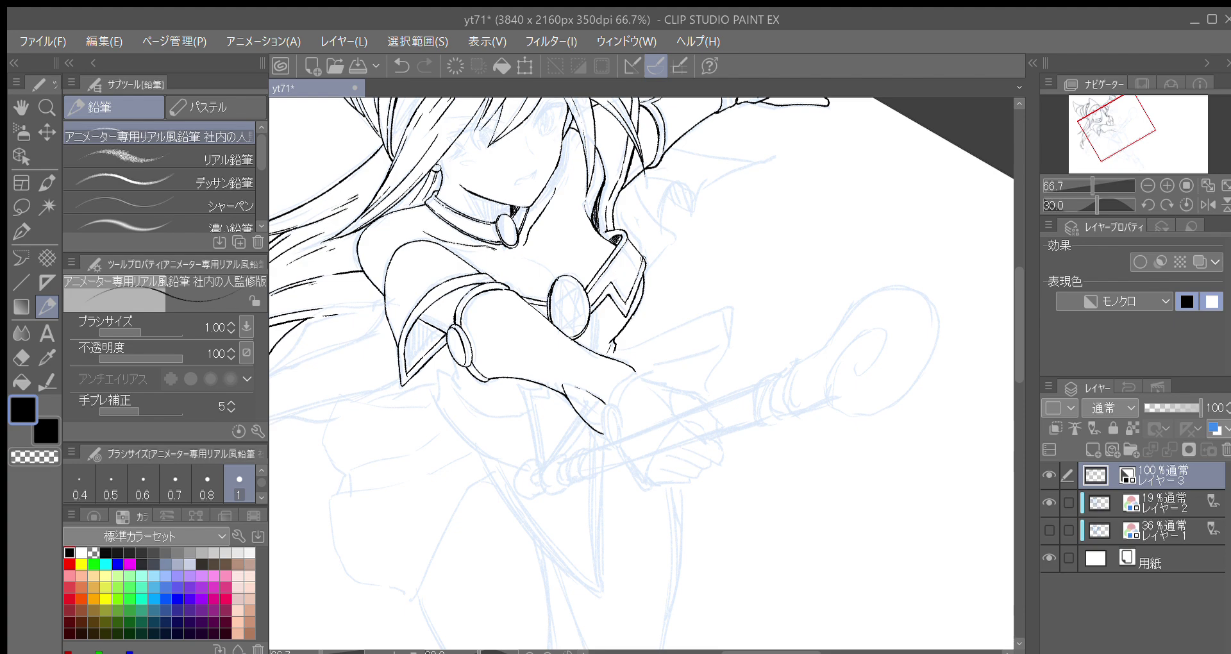
# Step: Refine the curved hair strand line hanging below the hair mass behind the sleeve
pyautogui.moveTo(618, 274); pyautogui.dragTo(628, 310)
pyautogui.moveTo(686, 284)
pyautogui.mouseDown()
pyautogui.moveTo(671, 286)
pyautogui.moveTo(751, 242)
pyautogui.moveTo(753, 186)
pyautogui.mouseUp()
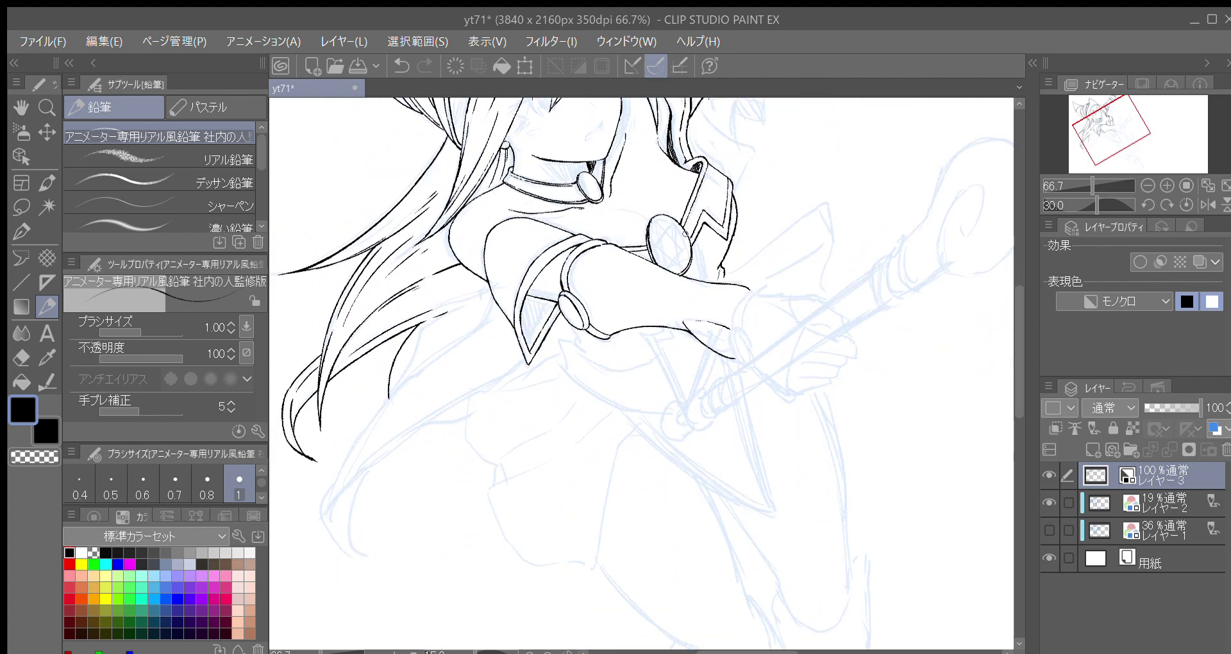
pyautogui.press('-')
pyautogui.press('-')
pyautogui.press('-')
pyautogui.moveTo(605, 321); pyautogui.dragTo(593, 249)
pyautogui.moveTo(409, 329); pyautogui.dragTo(441, 287)
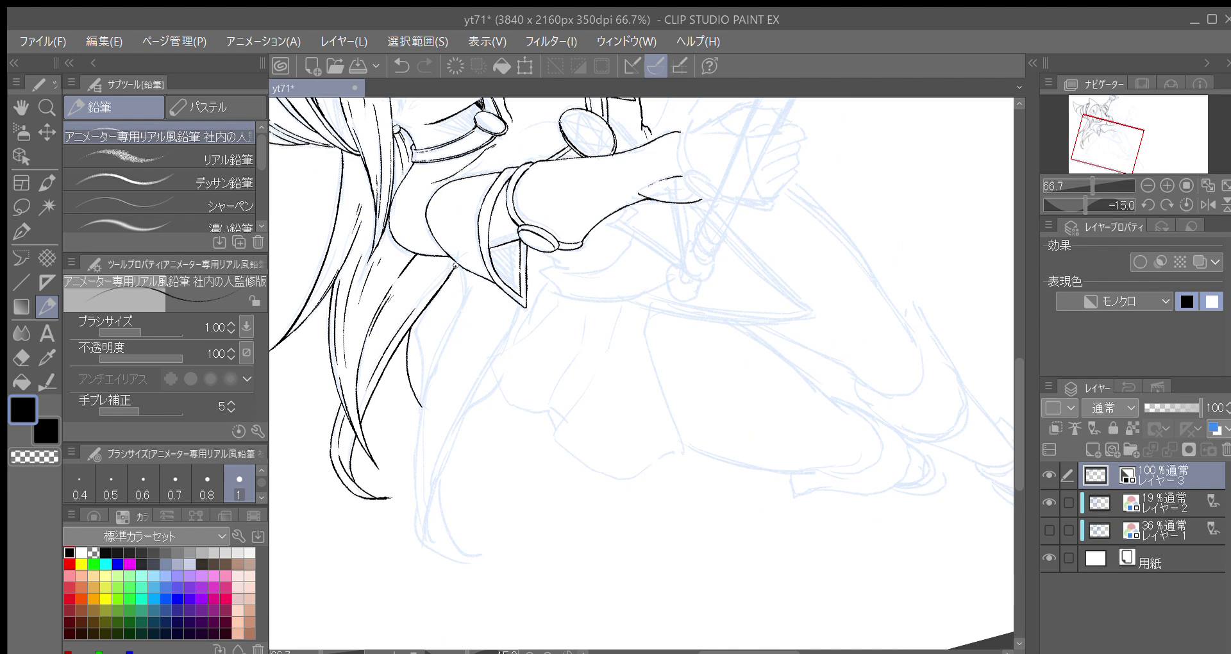
pyautogui.moveTo(454, 259); pyautogui.dragTo(427, 298)
pyautogui.hotkey('ctrl', 'z')
pyautogui.moveTo(452, 261)
pyautogui.mouseDown()
pyautogui.moveTo(403, 318)
pyautogui.moveTo(428, 288)
pyautogui.mouseUp()
# Step: Ink the outer curve at the tip of the lowest hair lock, with the brush size set to 1.2
pyautogui.press('^')
pyautogui.press('^')
pyautogui.moveTo(462, 325); pyautogui.dragTo(476, 292)
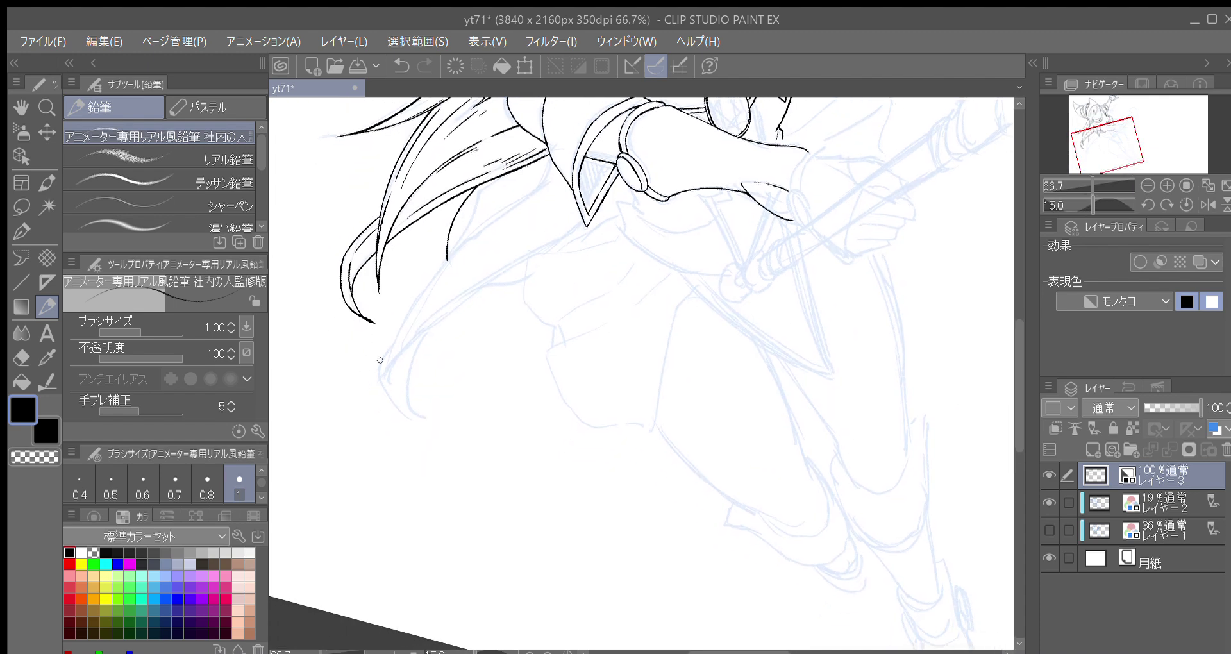
pyautogui.moveTo(381, 363); pyautogui.dragTo(391, 344)
pyautogui.click(1165, 183)
pyautogui.moveTo(568, 372); pyautogui.dragTo(548, 357)
pyautogui.press(']')
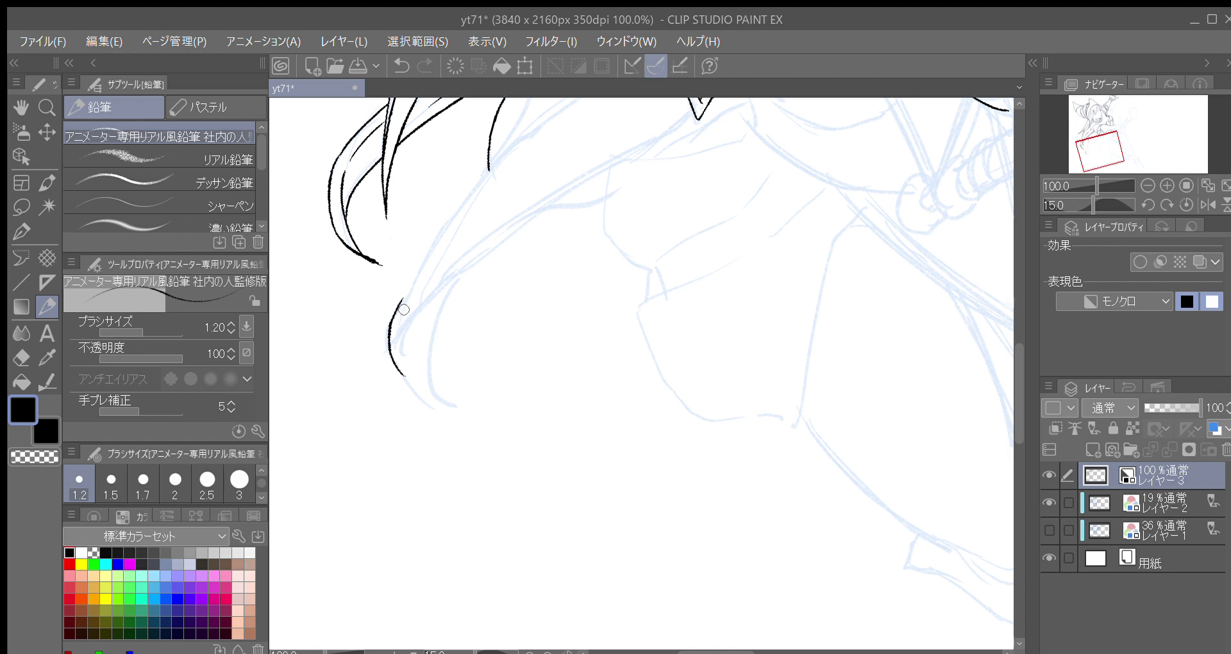
pyautogui.moveTo(421, 318)
pyautogui.mouseDown()
pyautogui.moveTo(394, 347)
pyautogui.moveTo(408, 304)
pyautogui.moveTo(439, 277)
pyautogui.moveTo(394, 340)
pyautogui.mouseUp()
pyautogui.press('-')
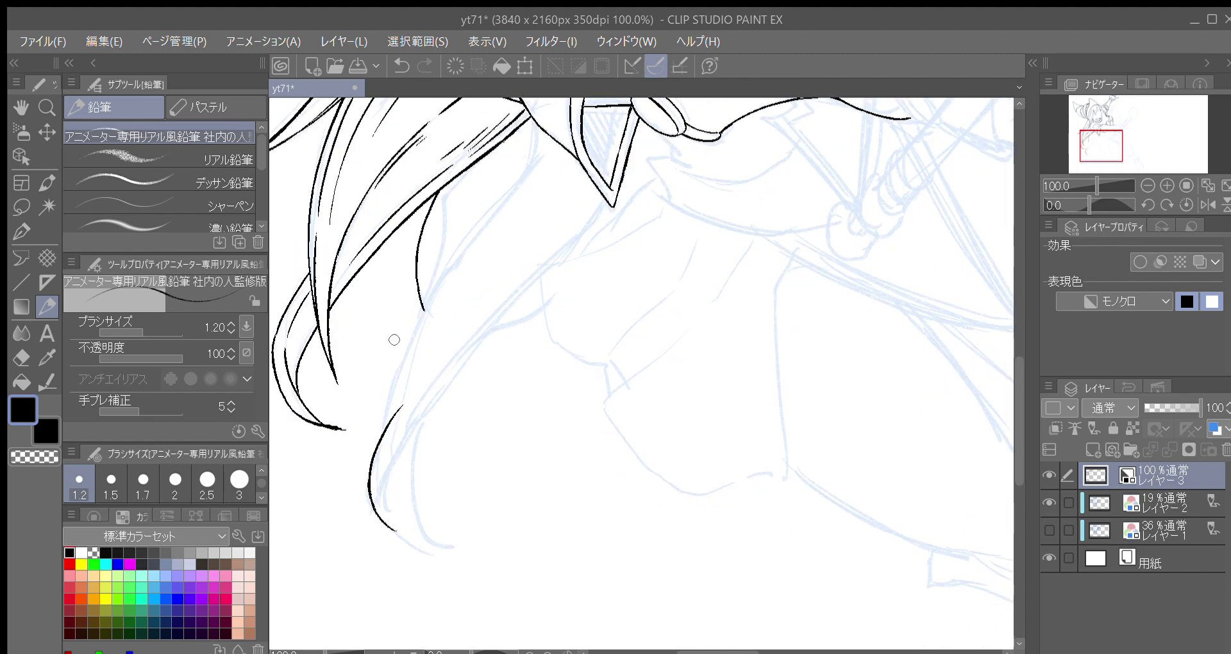
# Step: Ink the outer contour of the lowest hair lock from its curled tip up past the neighbouring strand
pyautogui.moveTo(380, 437); pyautogui.dragTo(428, 309)
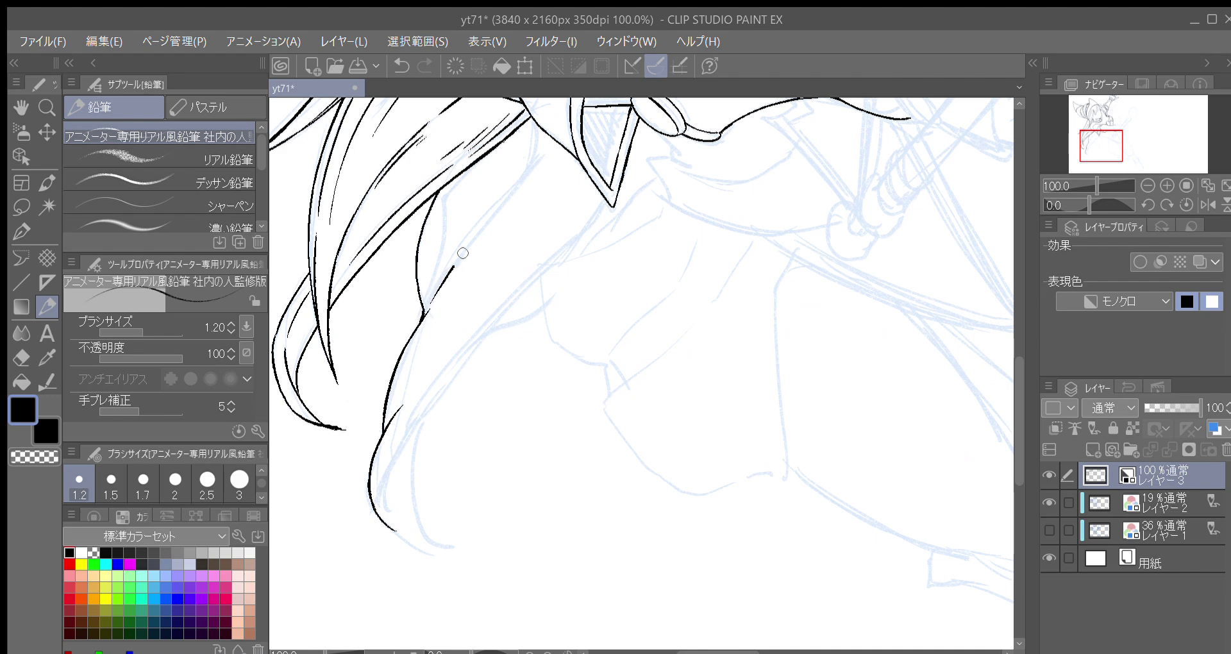
pyautogui.moveTo(489, 214); pyautogui.dragTo(451, 274)
pyautogui.moveTo(490, 234)
pyautogui.mouseDown()
pyautogui.moveTo(379, 352)
pyautogui.moveTo(376, 326)
pyautogui.moveTo(395, 377)
pyautogui.mouseUp()
pyautogui.hotkey('ctrl', 'z')
pyautogui.moveTo(380, 312)
pyautogui.mouseDown()
pyautogui.moveTo(384, 357)
pyautogui.moveTo(410, 374)
pyautogui.moveTo(376, 342)
pyautogui.moveTo(411, 379)
pyautogui.mouseUp()
pyautogui.press('^')
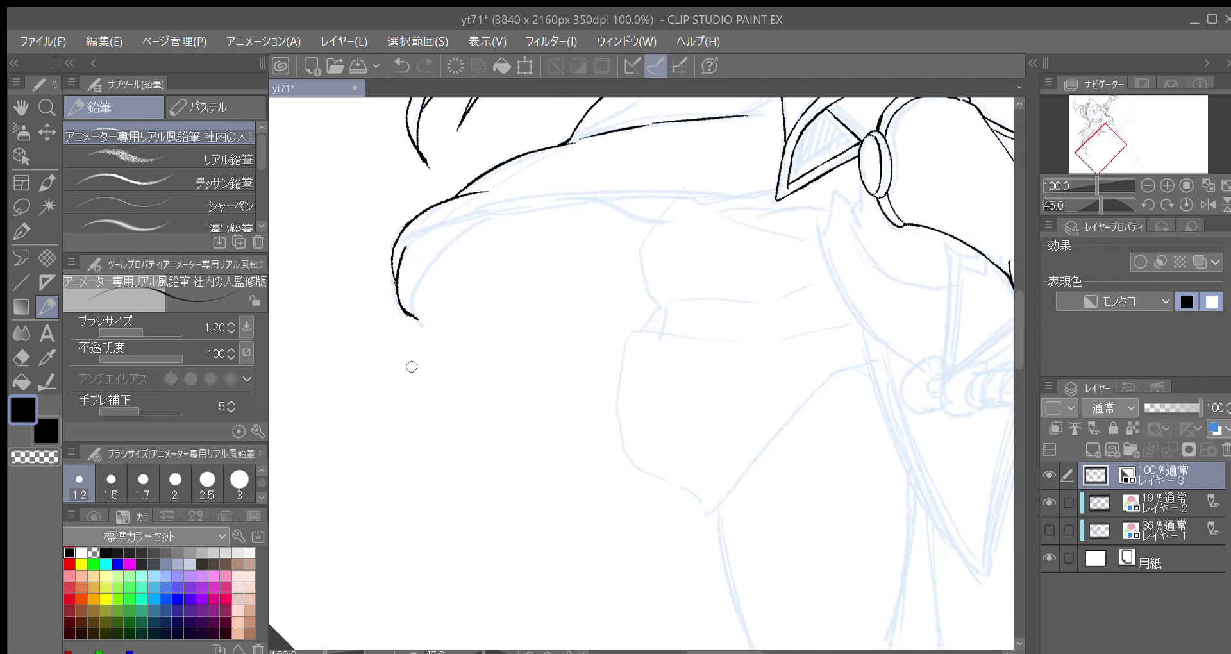
# Step: Ink the inner edge of the lowest hair lock's curled tip, bringing it to a sharp point
pyautogui.scroll(3, 413, 366)
pyautogui.moveTo(399, 331)
pyautogui.mouseDown()
pyautogui.moveTo(424, 351)
pyautogui.moveTo(422, 308)
pyautogui.moveTo(448, 262)
pyautogui.mouseUp()
pyautogui.press('-')
pyautogui.press('-')
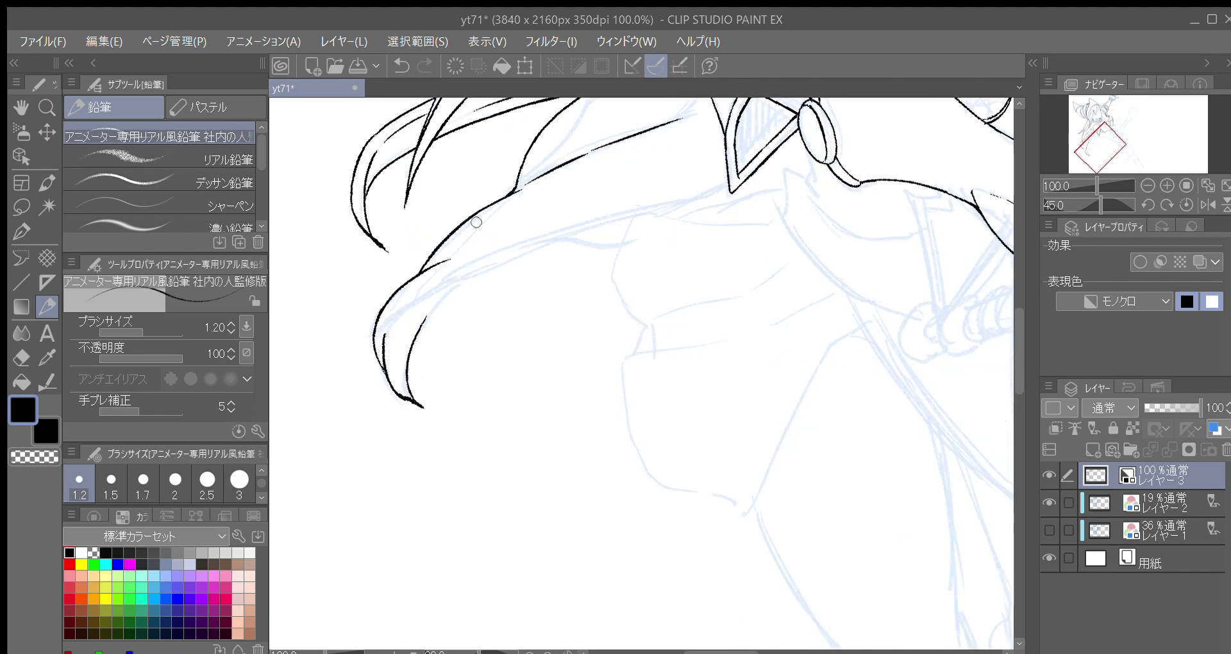
pyautogui.moveTo(431, 322); pyautogui.dragTo(432, 300)
pyautogui.moveTo(414, 388); pyautogui.dragTo(448, 306)
pyautogui.moveTo(416, 364); pyautogui.dragTo(450, 304)
pyautogui.press('-')
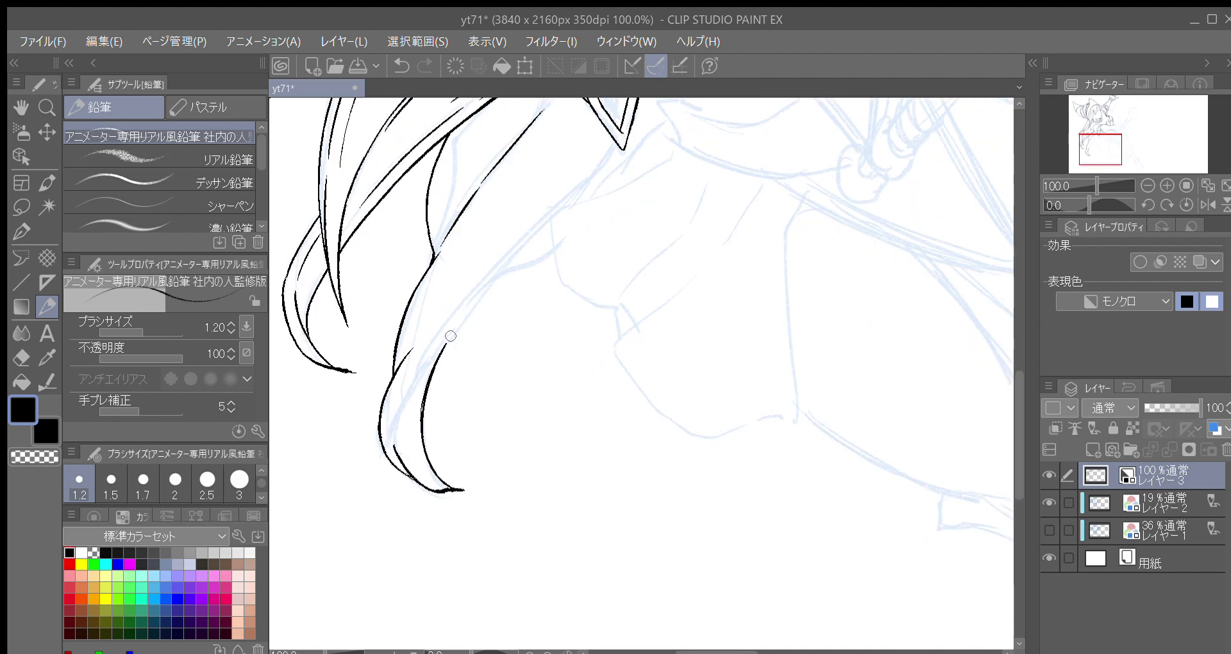
# Step: Extend the inner contour of the lowest hair lock upward to the pointed corner of the sleeve
pyautogui.moveTo(447, 346); pyautogui.dragTo(575, 211)
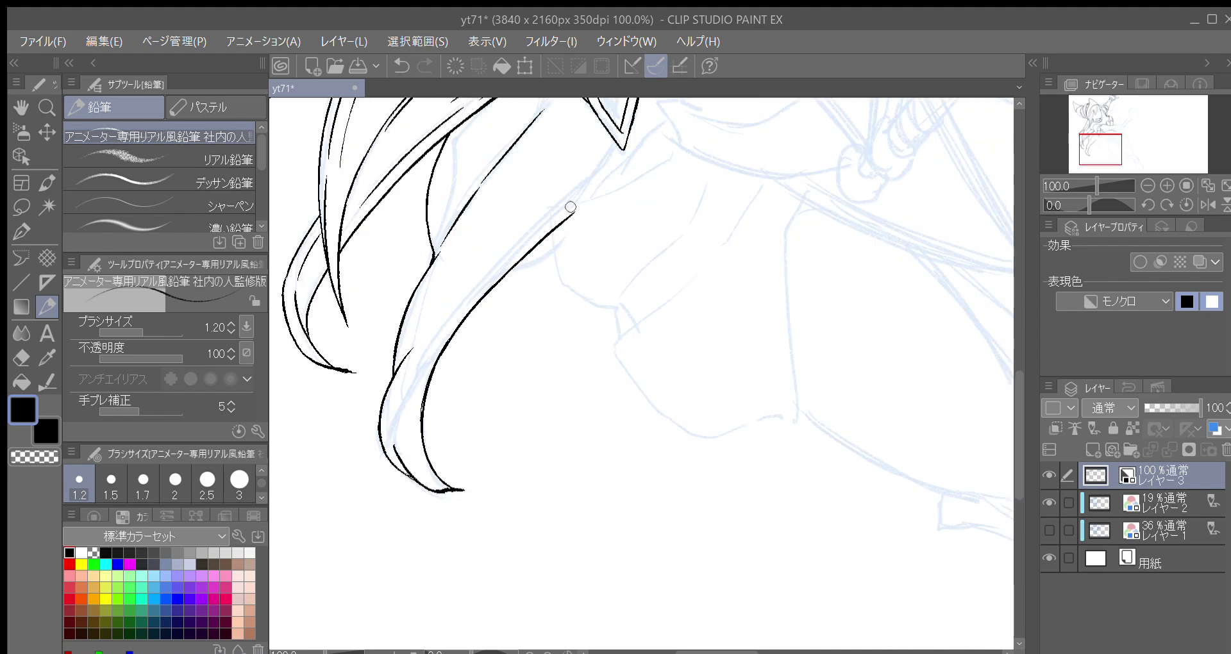
pyautogui.press('^')
pyautogui.press('^')
pyautogui.press('^')
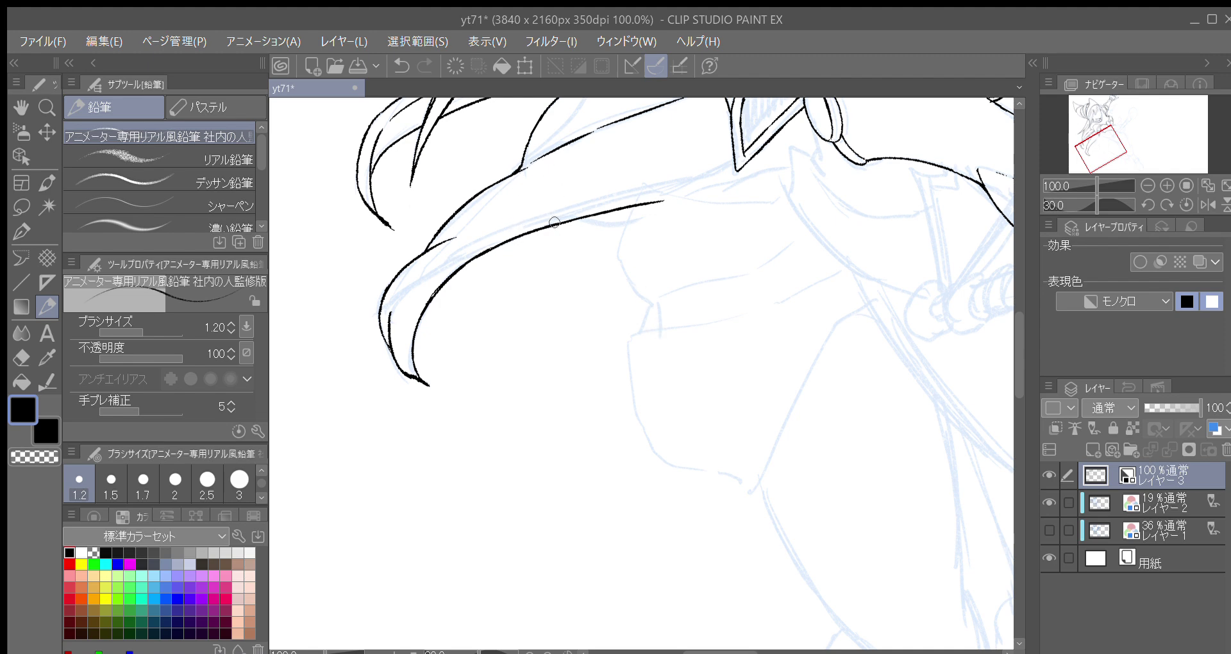
pyautogui.press('space')
pyautogui.moveTo(602, 241); pyautogui.dragTo(531, 283)
pyautogui.press('-')
pyautogui.press('-')
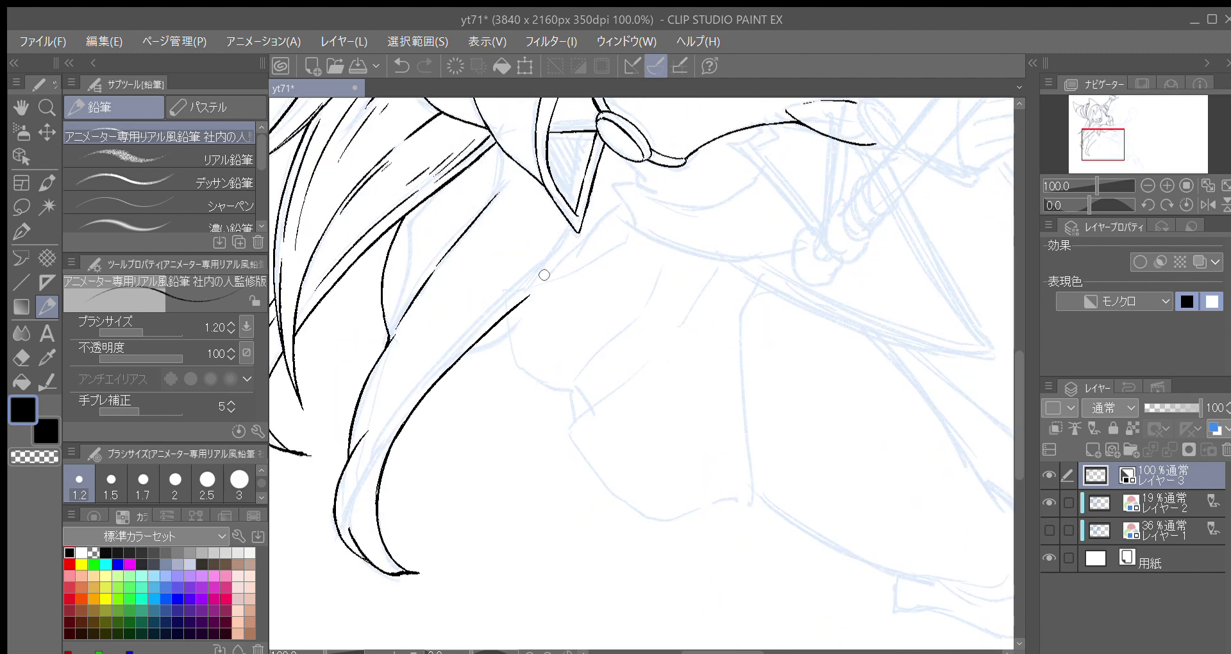
pyautogui.moveTo(531, 293)
pyautogui.mouseDown()
pyautogui.moveTo(581, 231)
pyautogui.moveTo(556, 272)
pyautogui.mouseUp()
pyautogui.press('space')
pyautogui.moveTo(506, 333); pyautogui.dragTo(561, 246)
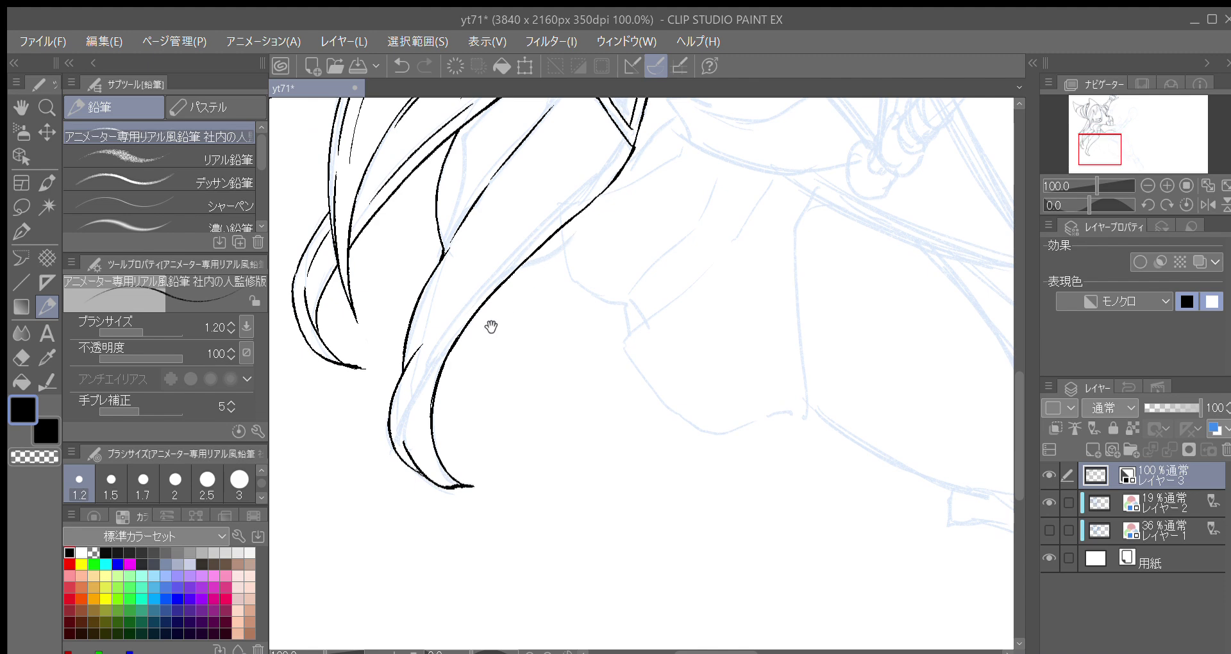
# Step: Add thin flow lines inside the curled tip of the lowest hair lock
pyautogui.moveTo(438, 478); pyautogui.dragTo(444, 355)
pyautogui.press('space')
pyautogui.moveTo(541, 293); pyautogui.dragTo(508, 320)
pyautogui.moveTo(488, 393); pyautogui.dragTo(498, 332)
pyautogui.press('space')
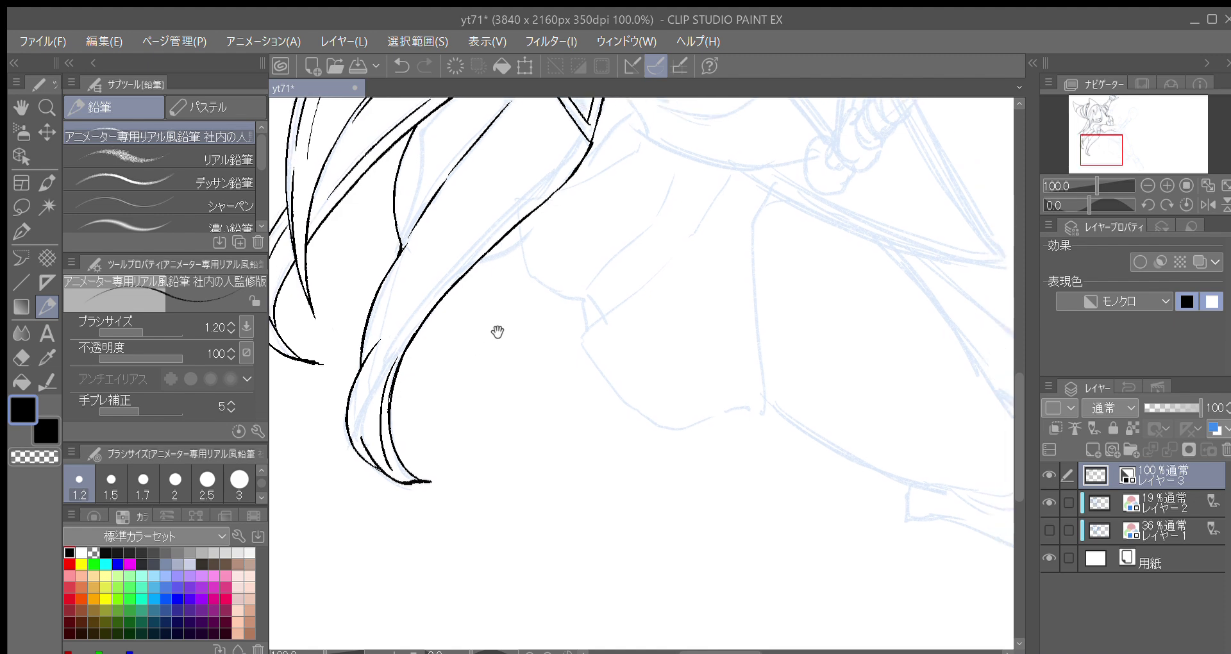
pyautogui.press('^')
pyautogui.press('space')
pyautogui.moveTo(526, 329); pyautogui.dragTo(509, 352)
pyautogui.press('space')
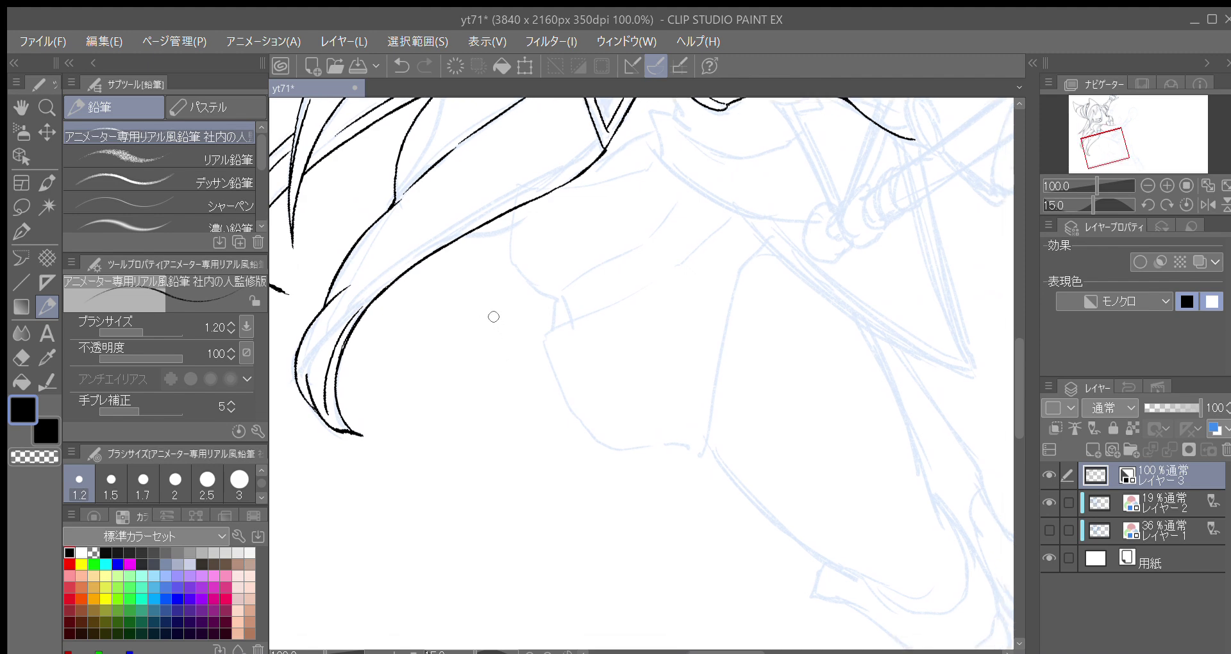
pyautogui.moveTo(494, 319); pyautogui.dragTo(512, 341)
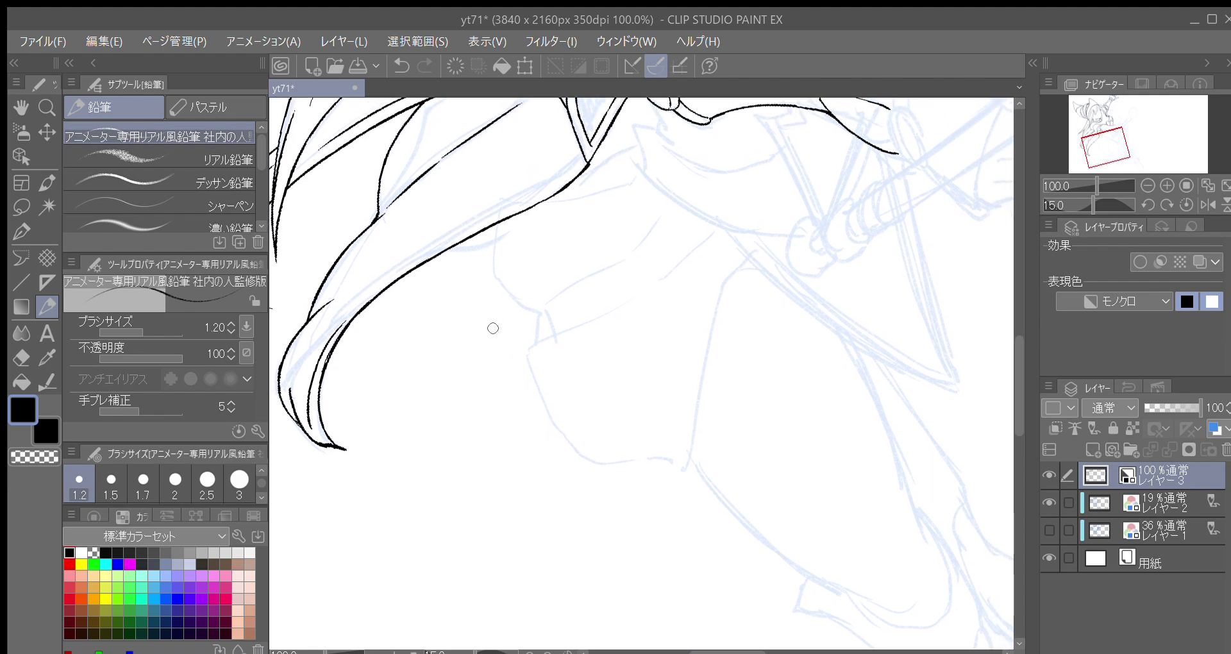
pyautogui.press('^')
pyautogui.moveTo(510, 341)
pyautogui.mouseDown()
pyautogui.moveTo(522, 316)
pyautogui.moveTo(522, 385)
pyautogui.moveTo(510, 383)
pyautogui.mouseUp()
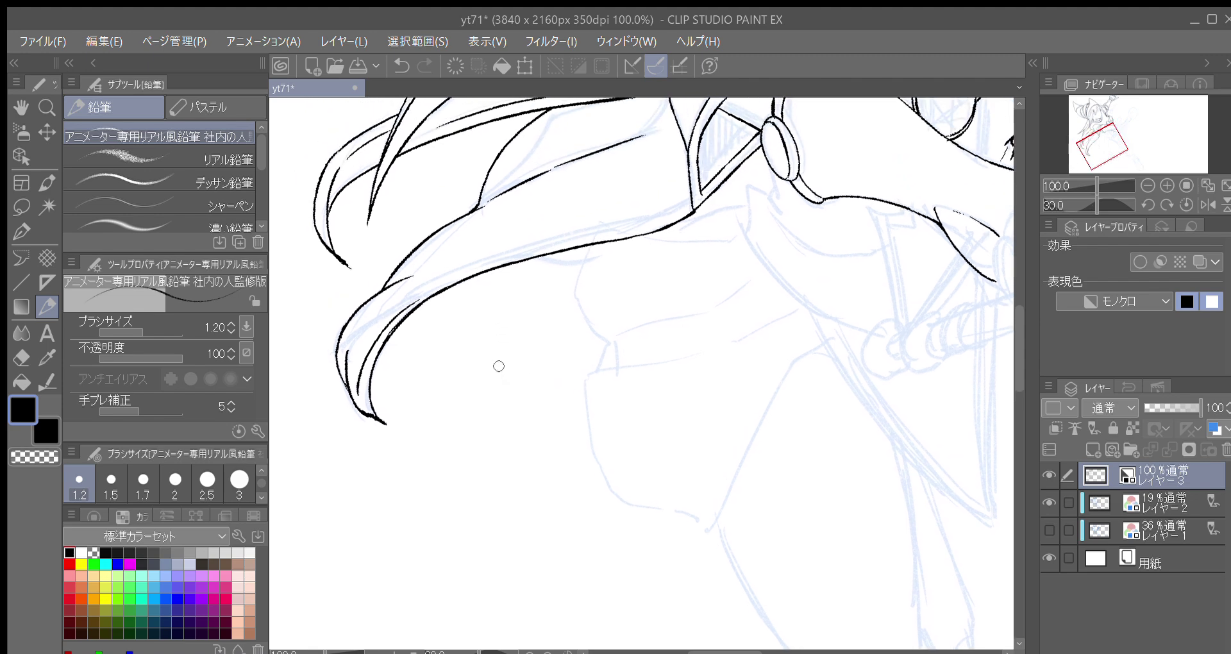
pyautogui.moveTo(347, 379); pyautogui.dragTo(356, 393)
pyautogui.moveTo(357, 392); pyautogui.dragTo(351, 360)
# Step: Add a long flow line inside the lowest hair lock, following its inner contour toward the sleeve
pyautogui.press('-')
pyautogui.press('-')
pyautogui.press('-')
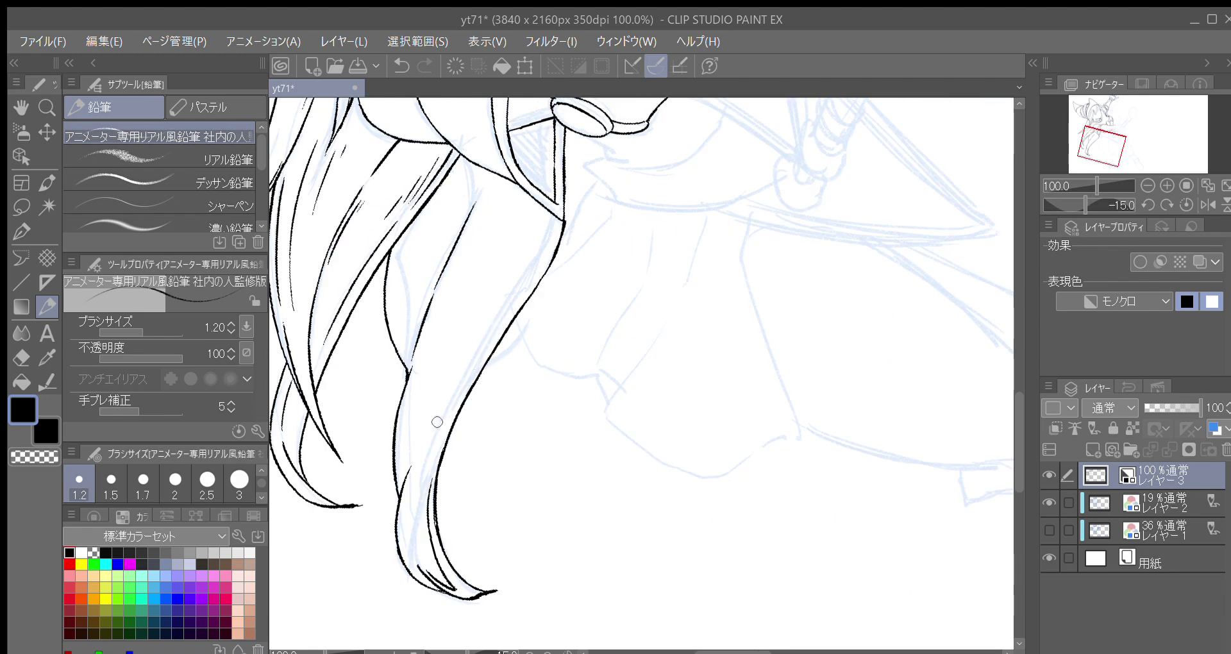
pyautogui.moveTo(431, 460); pyautogui.dragTo(479, 354)
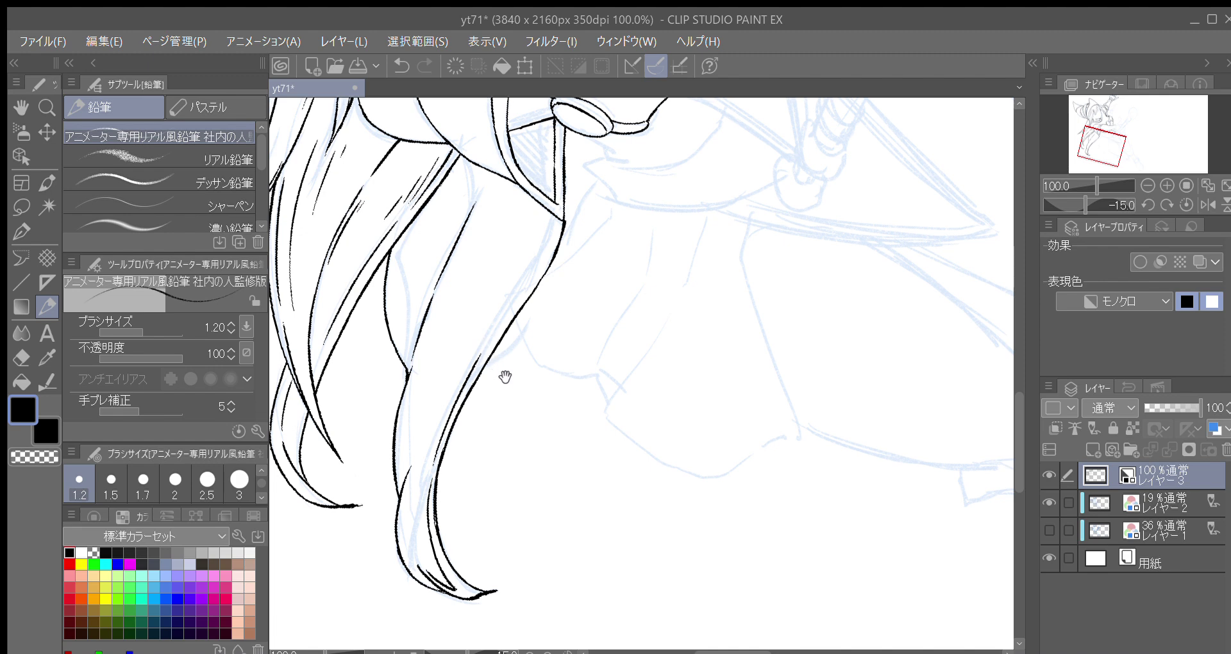
pyautogui.moveTo(513, 373)
pyautogui.mouseDown()
pyautogui.moveTo(525, 348)
pyautogui.moveTo(497, 408)
pyautogui.moveTo(471, 376)
pyautogui.moveTo(498, 340)
pyautogui.mouseUp()
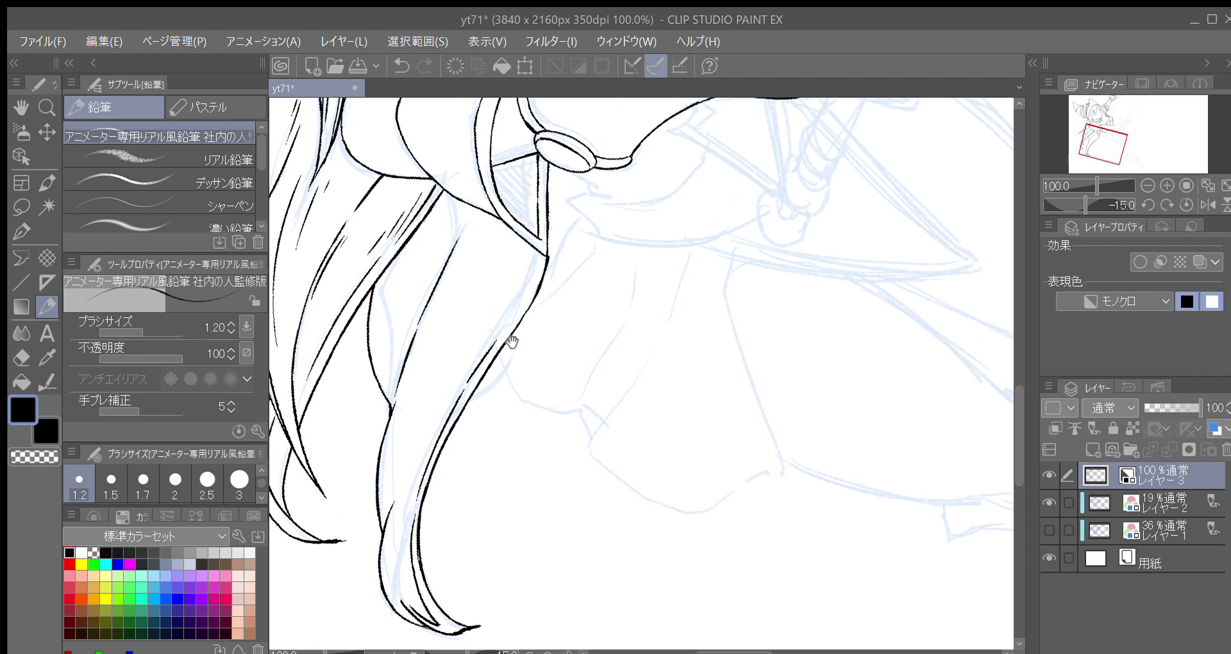
pyautogui.moveTo(498, 338); pyautogui.dragTo(541, 252)
# Step: Ink short fold lines directly below the oval ornament on the sleeve's armband
pyautogui.press('^')
pyautogui.press('^')
pyautogui.press('^')
pyautogui.moveTo(602, 253); pyautogui.dragTo(525, 404)
pyautogui.moveTo(663, 377)
pyautogui.mouseDown()
pyautogui.moveTo(669, 318)
pyautogui.moveTo(612, 340)
pyautogui.moveTo(633, 344)
pyautogui.moveTo(612, 383)
pyautogui.moveTo(626, 393)
pyautogui.moveTo(606, 378)
pyautogui.mouseUp()
pyautogui.press('^')
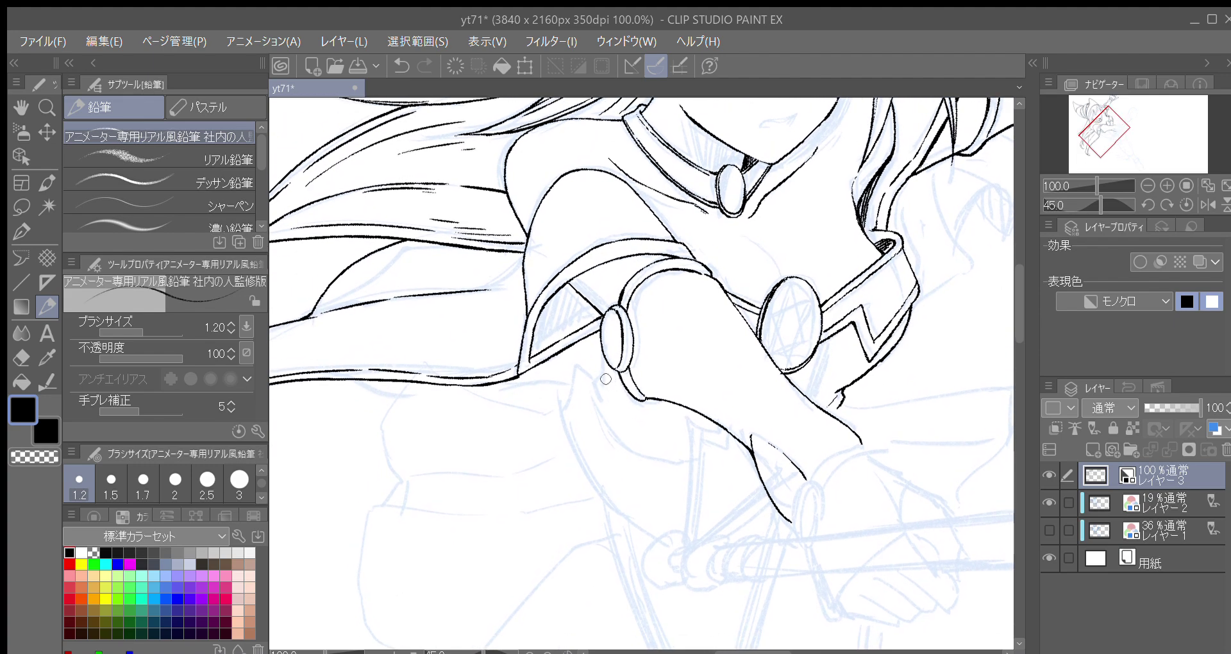
pyautogui.moveTo(621, 421)
pyautogui.mouseDown()
pyautogui.moveTo(629, 357)
pyautogui.moveTo(673, 327)
pyautogui.moveTo(605, 363)
pyautogui.mouseUp()
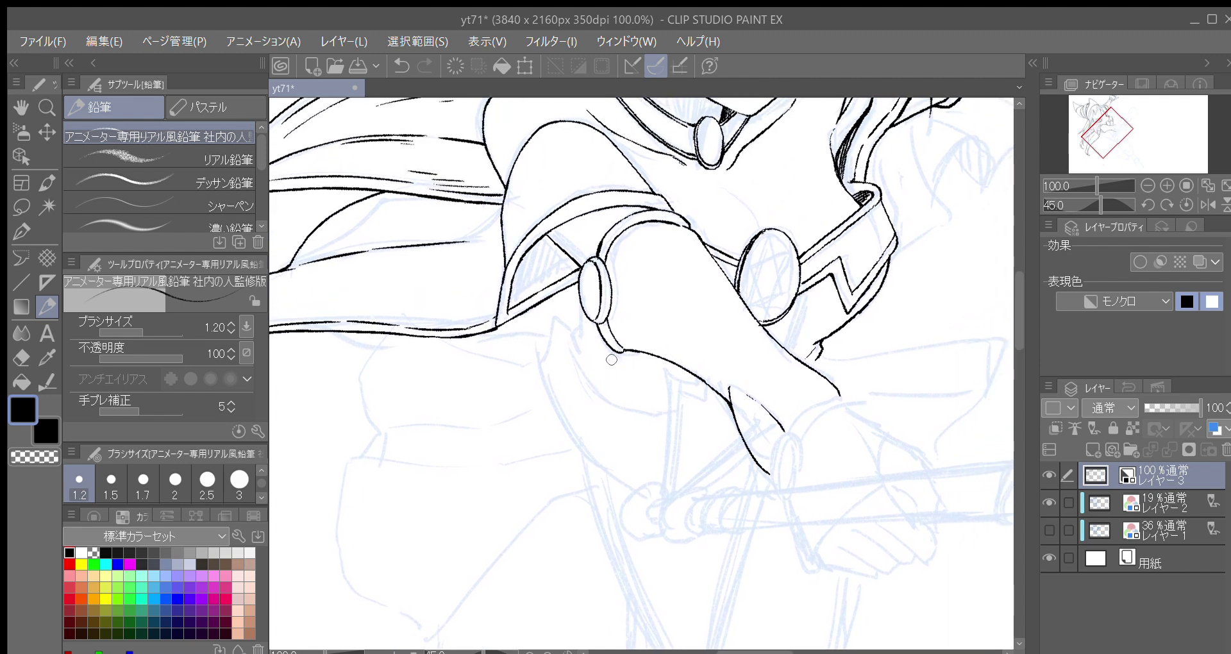
pyautogui.moveTo(610, 389)
pyautogui.mouseDown()
pyautogui.moveTo(669, 363)
pyautogui.moveTo(567, 333)
pyautogui.mouseUp()
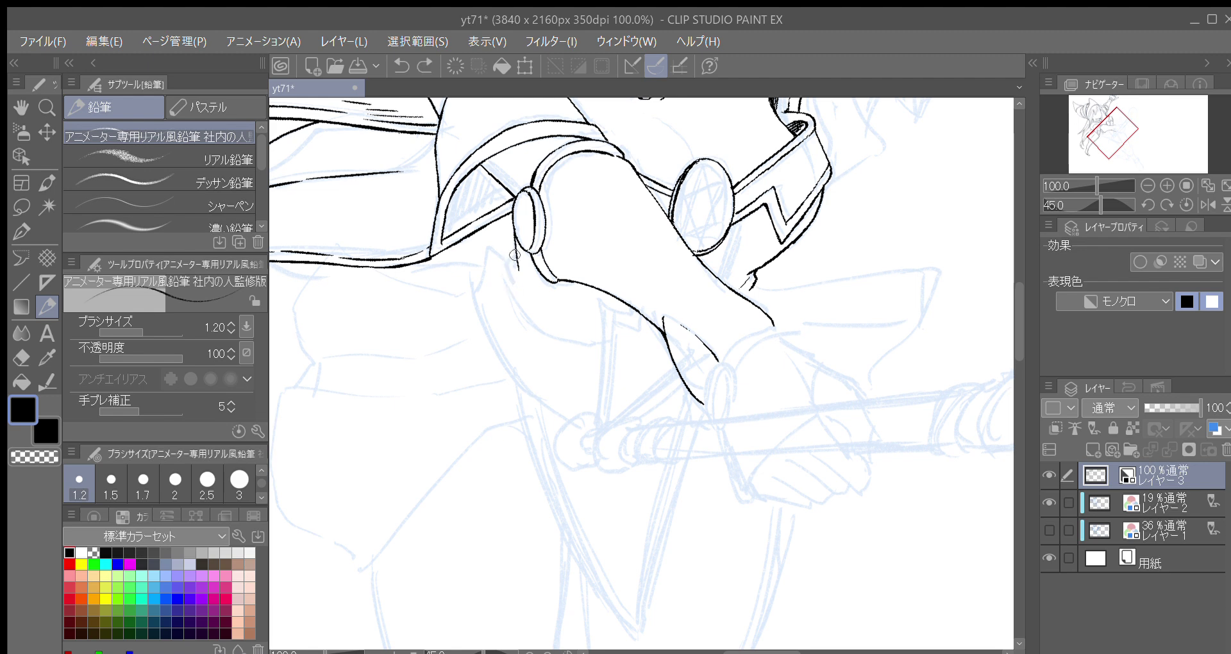
pyautogui.hotkey('ctrl', 'z')
pyautogui.moveTo(508, 264)
pyautogui.mouseDown()
pyautogui.moveTo(513, 287)
pyautogui.moveTo(615, 193)
pyautogui.mouseUp()
pyautogui.press('-')
pyautogui.press('-')
pyautogui.press('-')
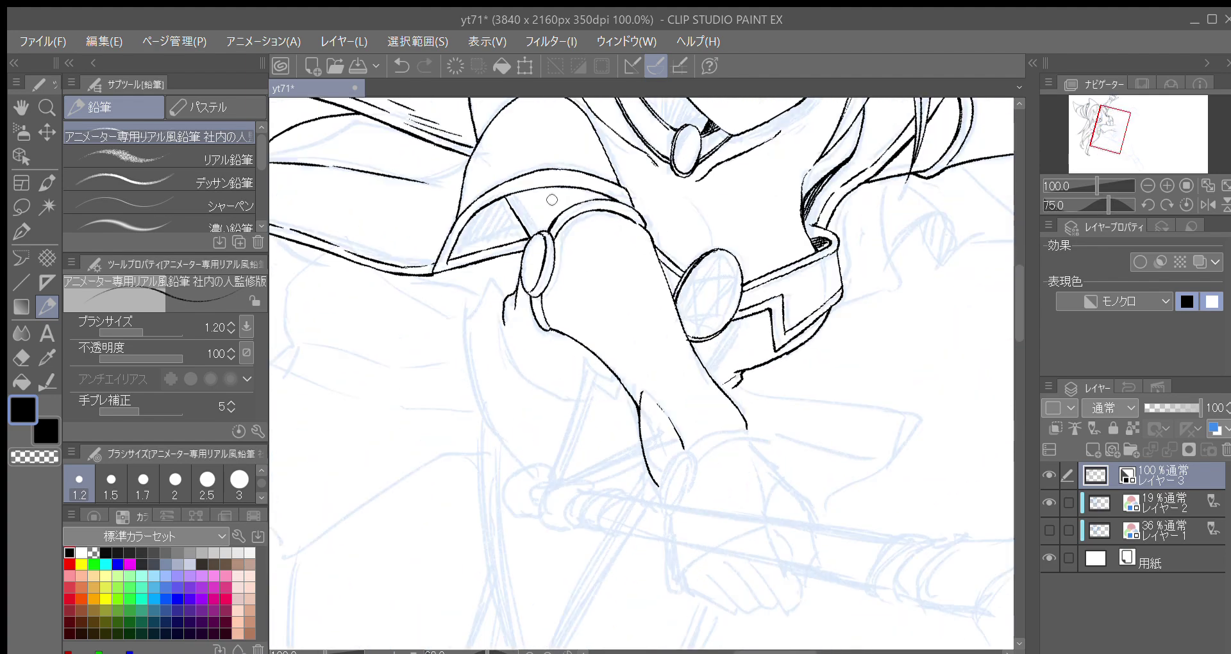
# Step: Ink the curved body outline emerging behind the armband and sweeping down beneath the forearm
pyautogui.moveTo(513, 281)
pyautogui.mouseDown()
pyautogui.moveTo(505, 302)
pyautogui.moveTo(518, 326)
pyautogui.mouseUp()
pyautogui.moveTo(511, 255)
pyautogui.mouseDown()
pyautogui.moveTo(529, 326)
pyautogui.moveTo(547, 267)
pyautogui.moveTo(489, 334)
pyautogui.mouseUp()
pyautogui.hotkey('ctrl', 'z')
pyautogui.hotkey('ctrl', 'z')
pyautogui.moveTo(489, 286)
pyautogui.mouseDown()
pyautogui.moveTo(489, 334)
pyautogui.moveTo(541, 401)
pyautogui.mouseUp()
pyautogui.press('-')
pyautogui.press('-')
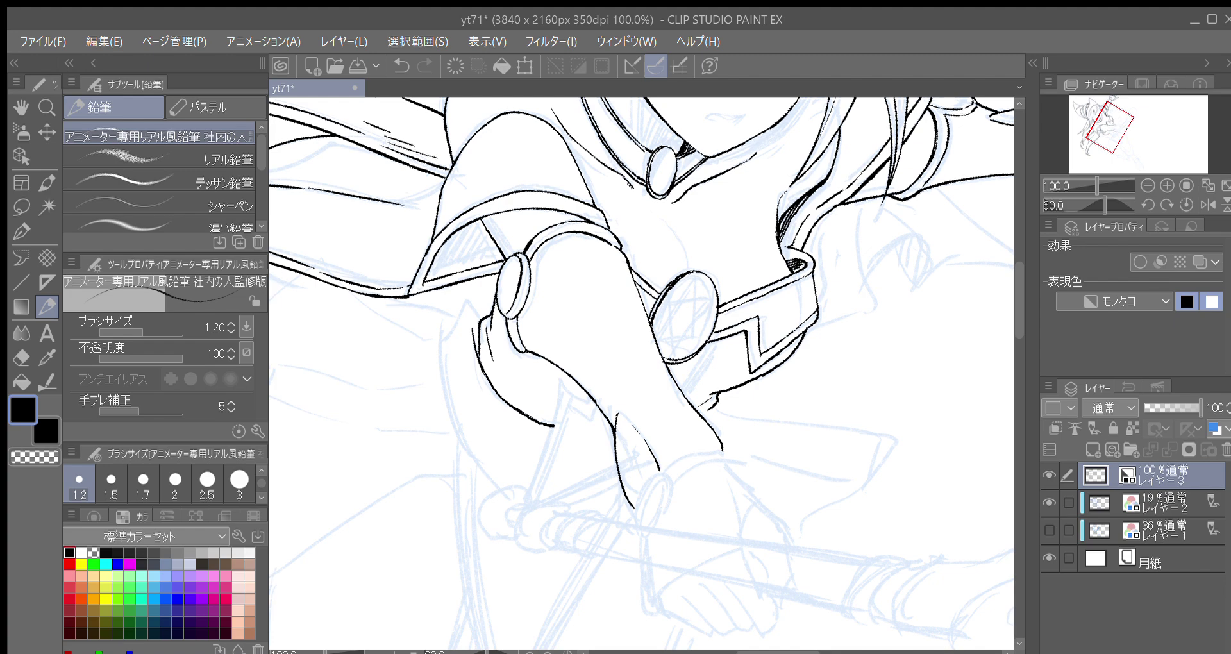
# Step: Ink a short crease line on the arm just below the armband's oval ornament
pyautogui.press('^')
pyautogui.press('^')
pyautogui.moveTo(532, 328); pyautogui.dragTo(478, 375)
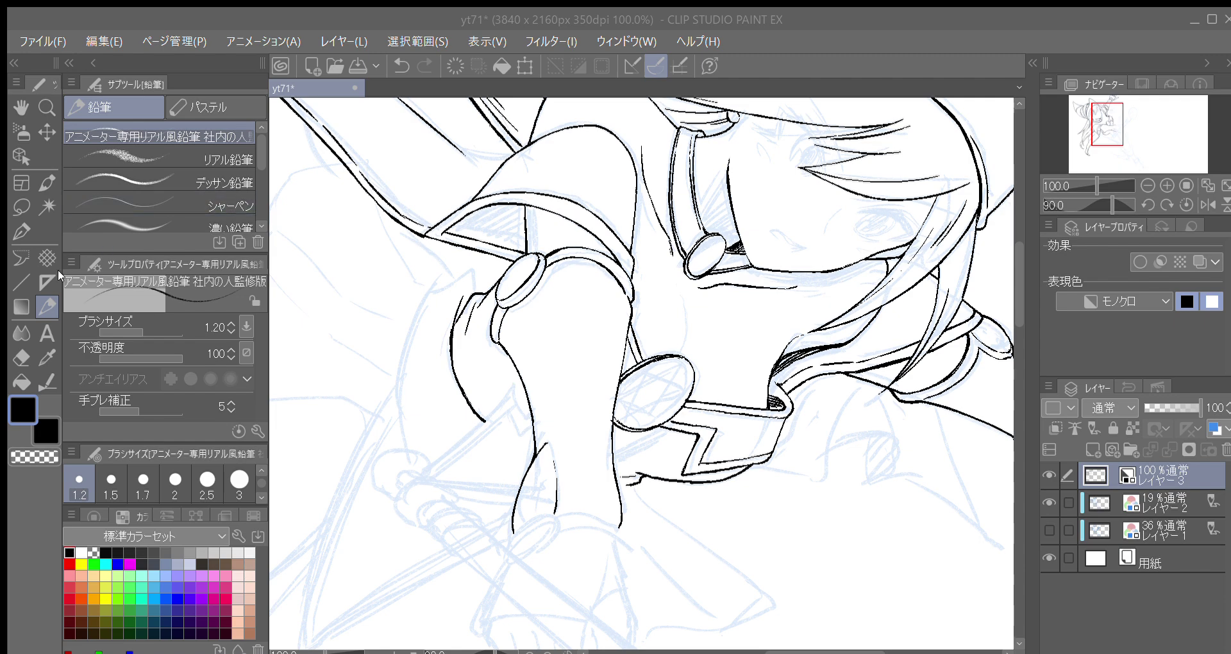
pyautogui.moveTo(549, 311); pyautogui.dragTo(571, 343)
pyautogui.moveTo(1016, 290); pyautogui.dragTo(1013, 292)
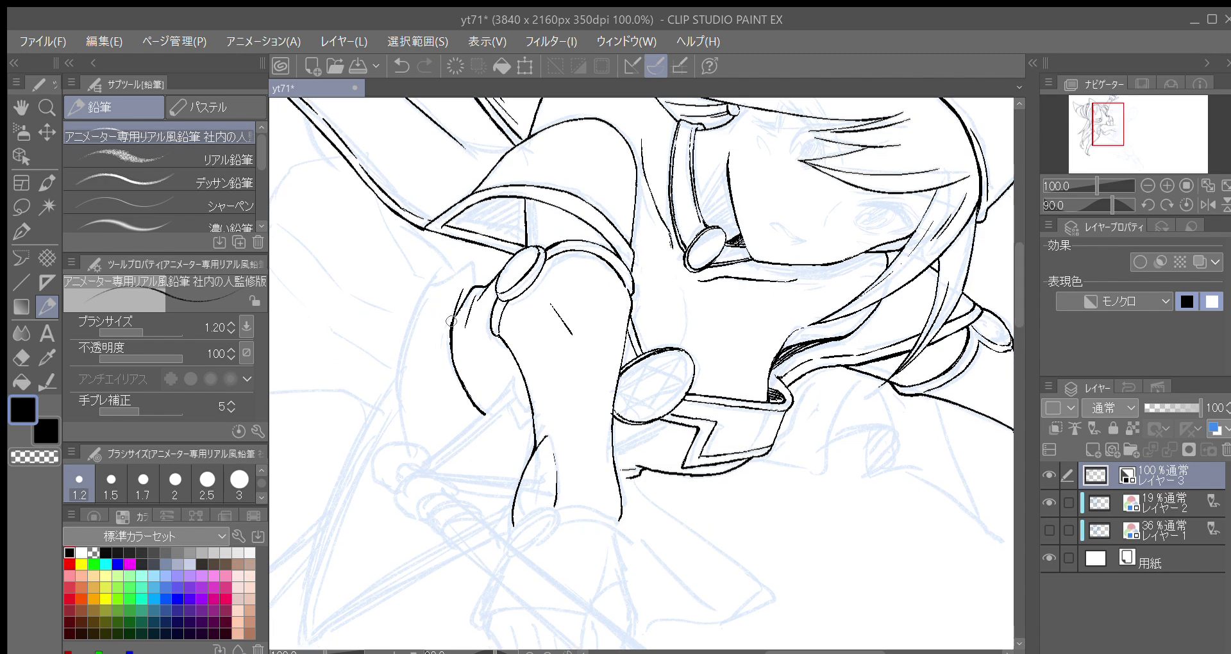
# Step: Ink the long outer garment curve behind the armband, sweeping down outside the existing body line toward the staff's end
pyautogui.moveTo(490, 338); pyautogui.dragTo(482, 318)
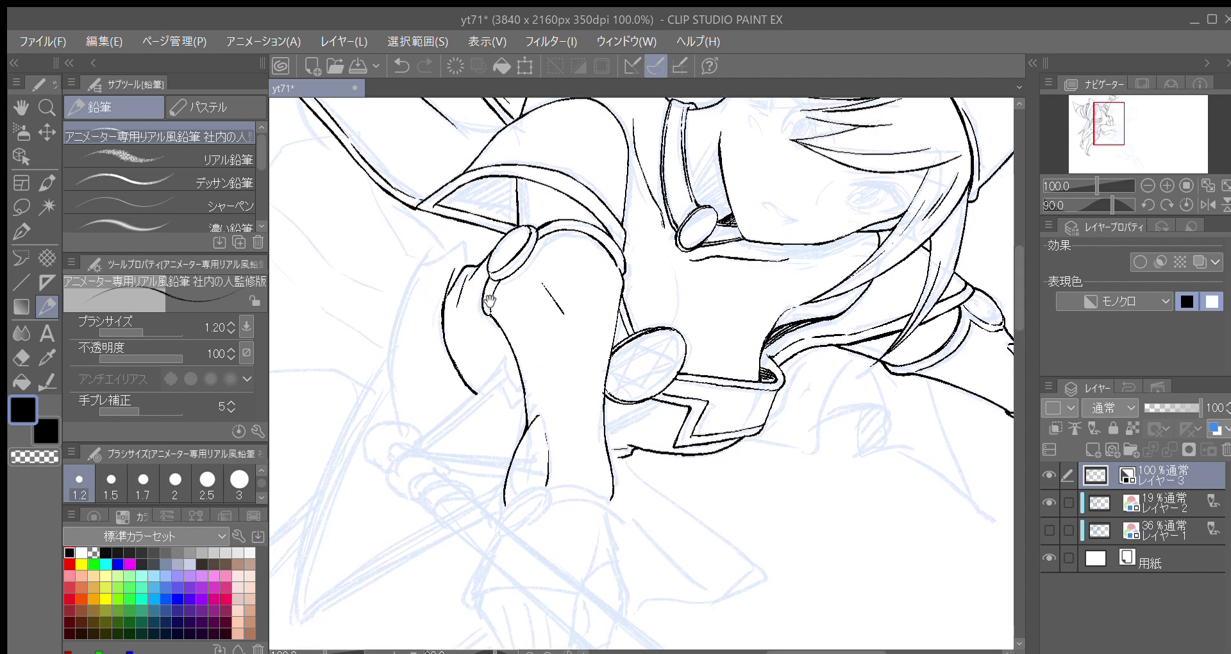
pyautogui.press('^')
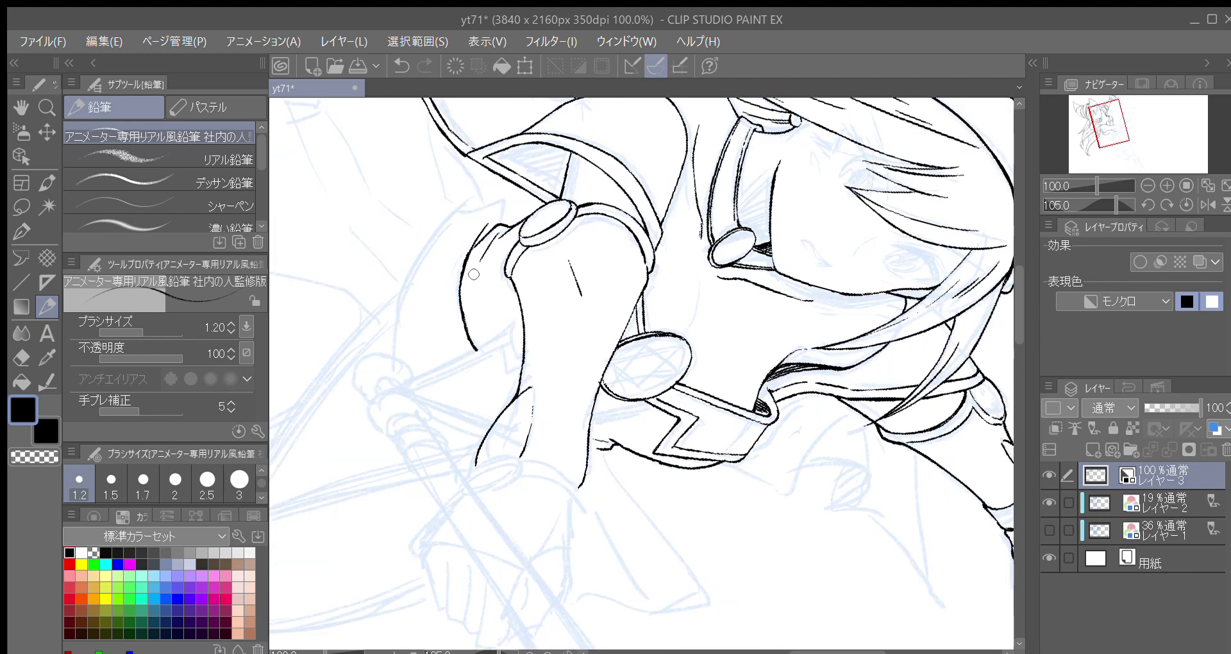
pyautogui.moveTo(451, 297); pyautogui.dragTo(453, 377)
pyautogui.press('^')
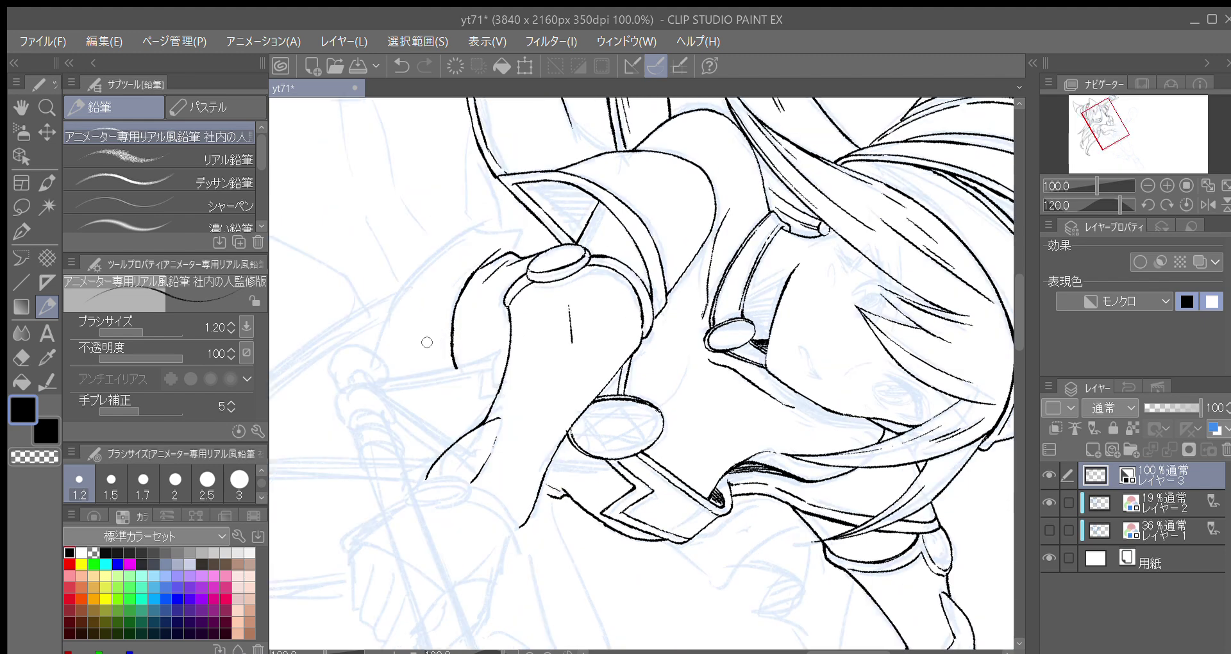
pyautogui.press('-')
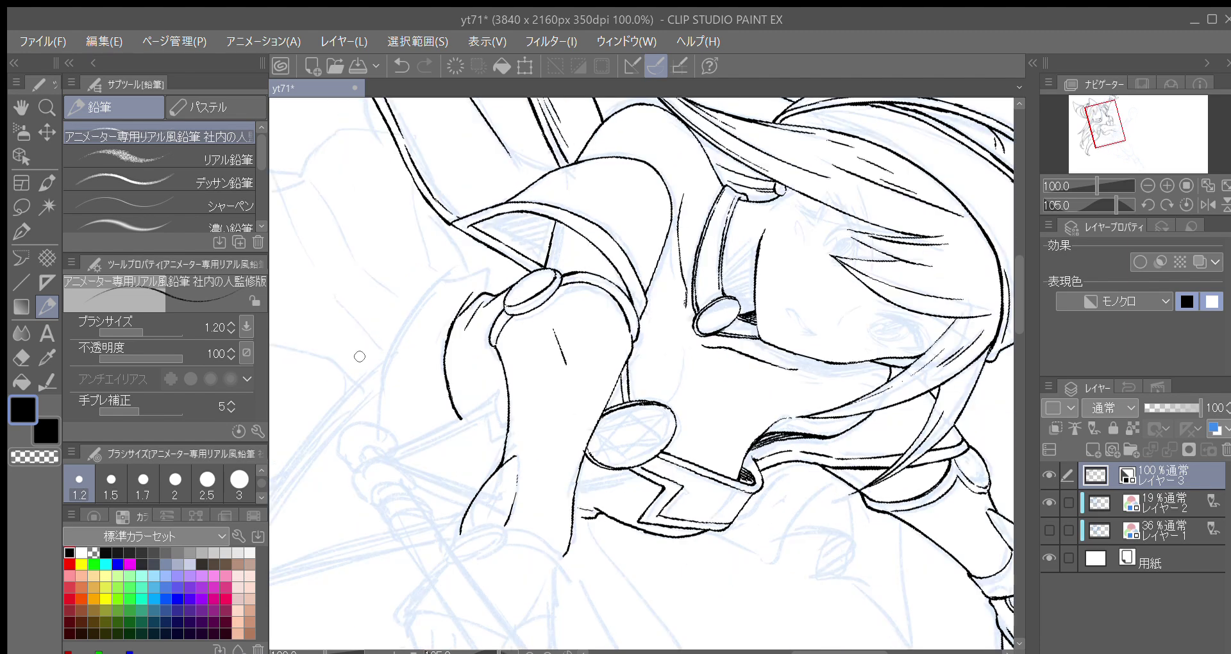
pyautogui.moveTo(373, 434)
pyautogui.mouseDown()
pyautogui.moveTo(390, 352)
pyautogui.moveTo(419, 307)
pyautogui.mouseUp()
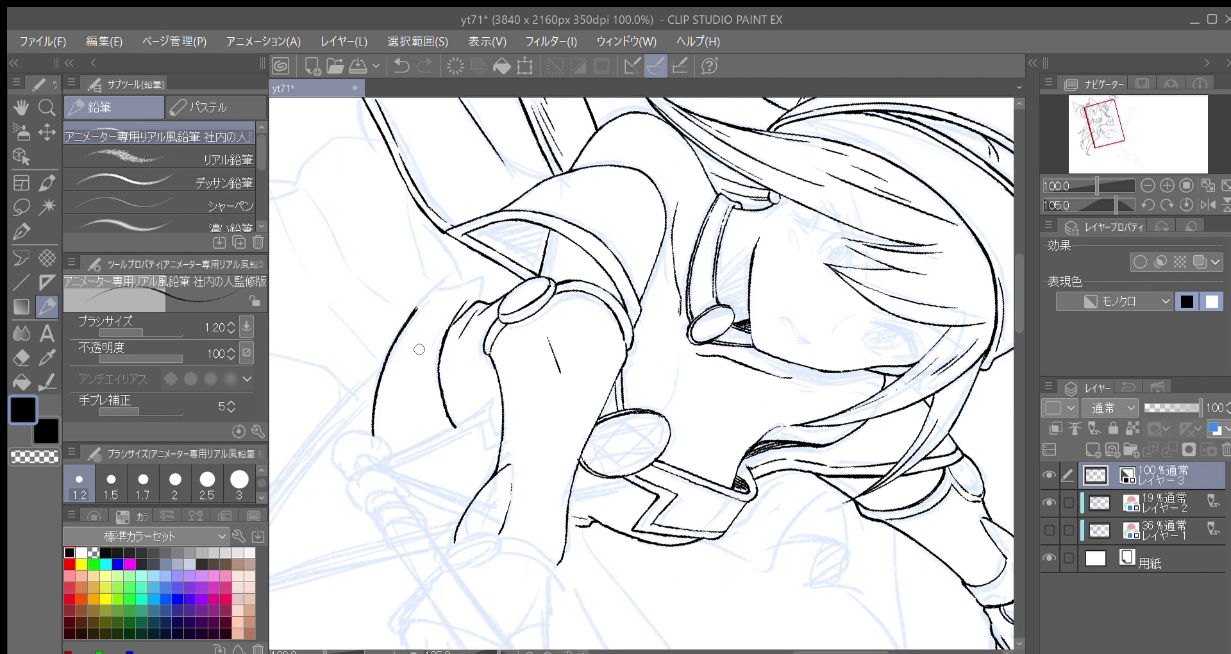
pyautogui.press('-')
pyautogui.moveTo(423, 363); pyautogui.dragTo(420, 356)
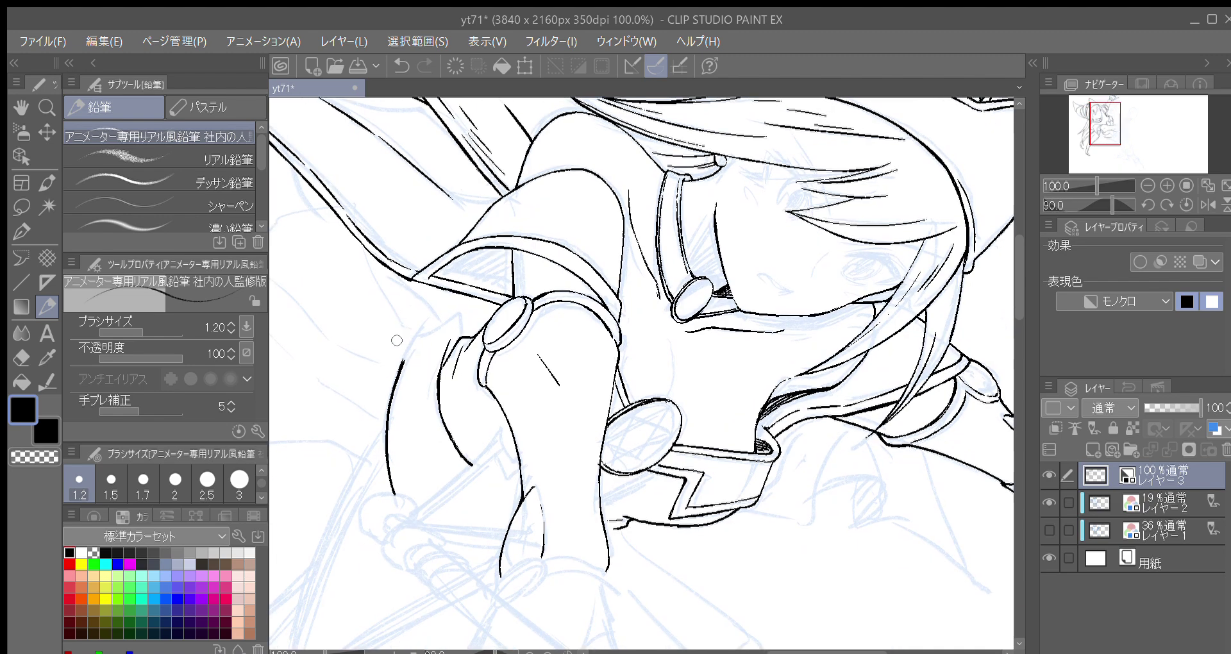
pyautogui.hotkey('ctrl', 'z')
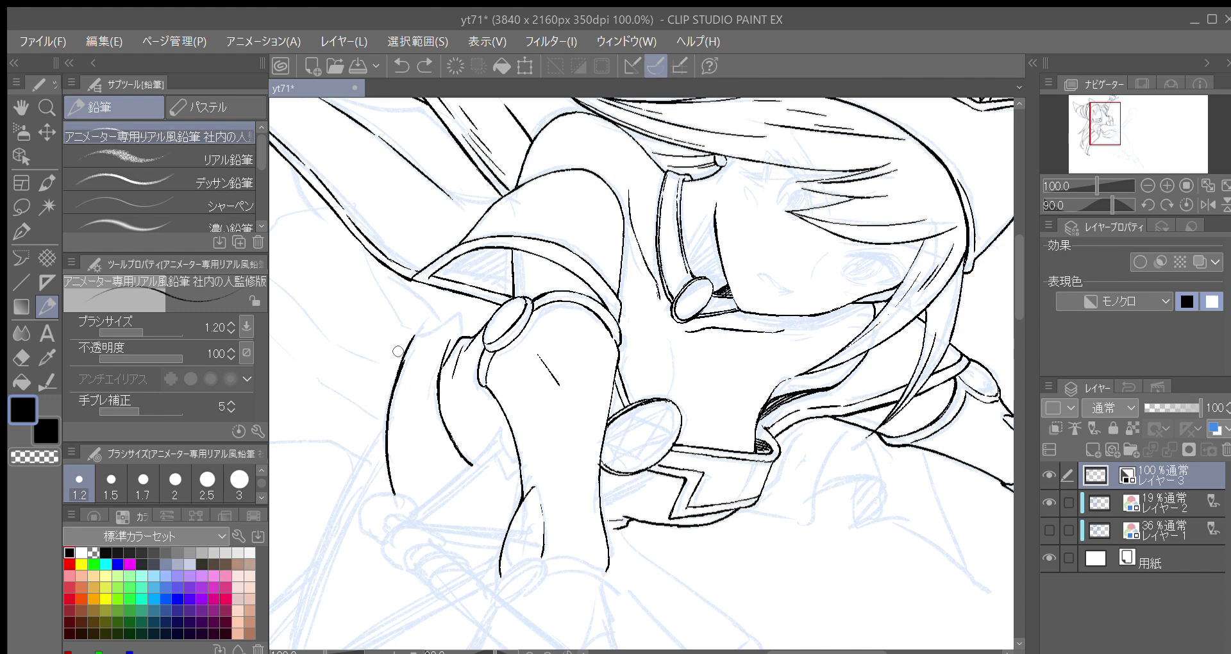
pyautogui.moveTo(411, 324)
pyautogui.mouseDown()
pyautogui.moveTo(401, 368)
pyautogui.moveTo(451, 333)
pyautogui.mouseUp()
pyautogui.press('-')
pyautogui.press('-')
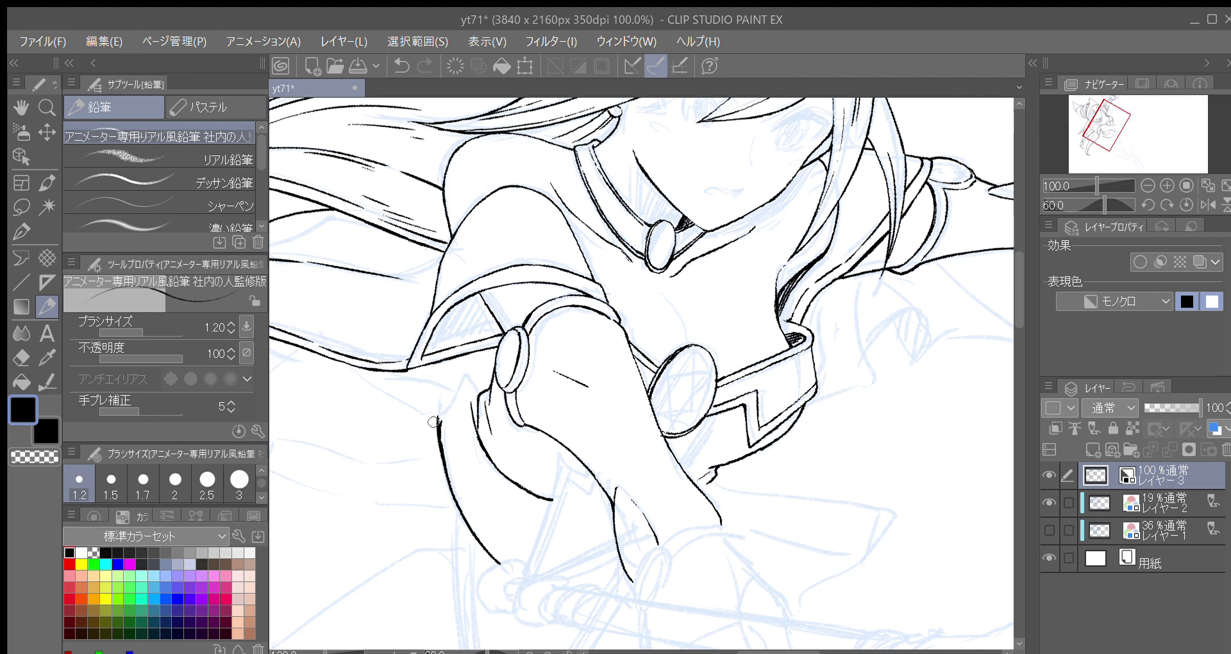
# Step: Thicken the upper end of the outer garment curve and connect it to the folds behind the armband
pyautogui.moveTo(436, 451); pyautogui.dragTo(434, 415)
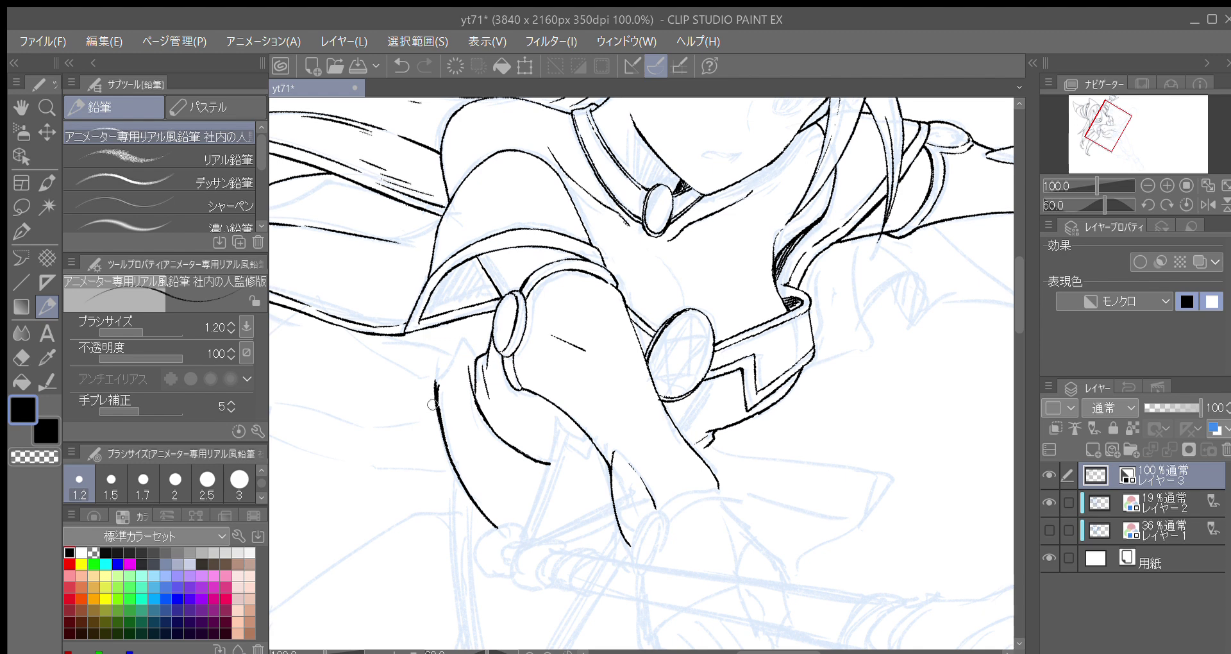
pyautogui.moveTo(438, 416); pyautogui.dragTo(442, 381)
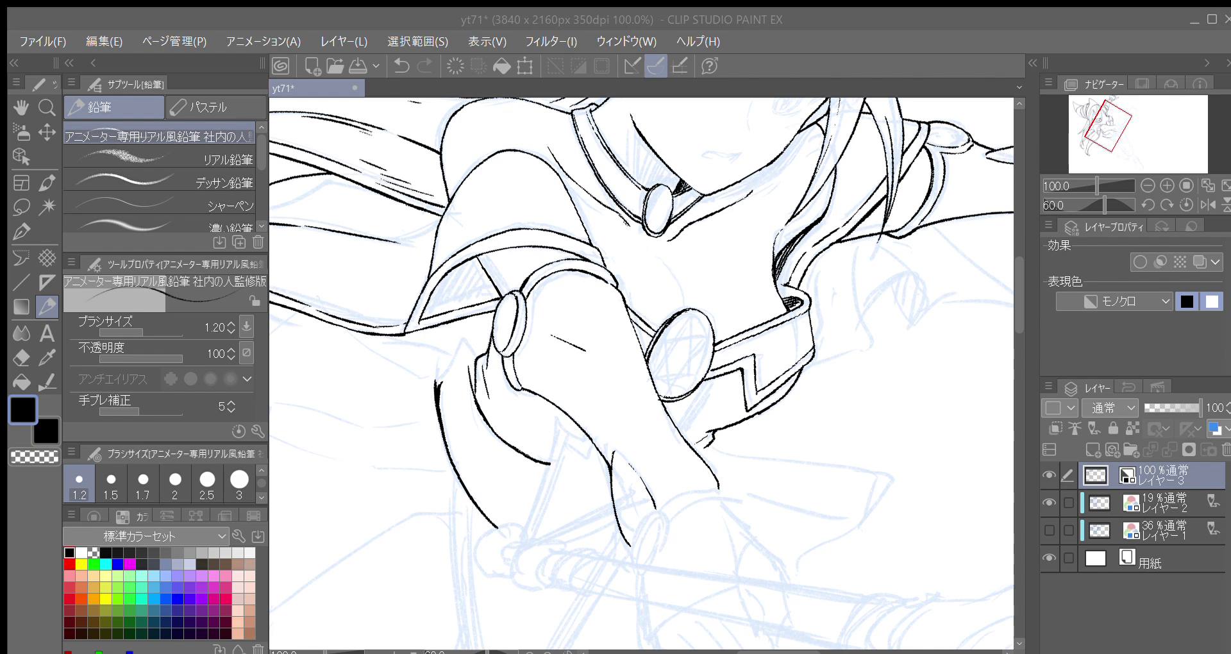
pyautogui.click(47, 307)
pyautogui.moveTo(441, 393)
pyautogui.mouseDown()
pyautogui.moveTo(440, 415)
pyautogui.moveTo(463, 351)
pyautogui.mouseUp()
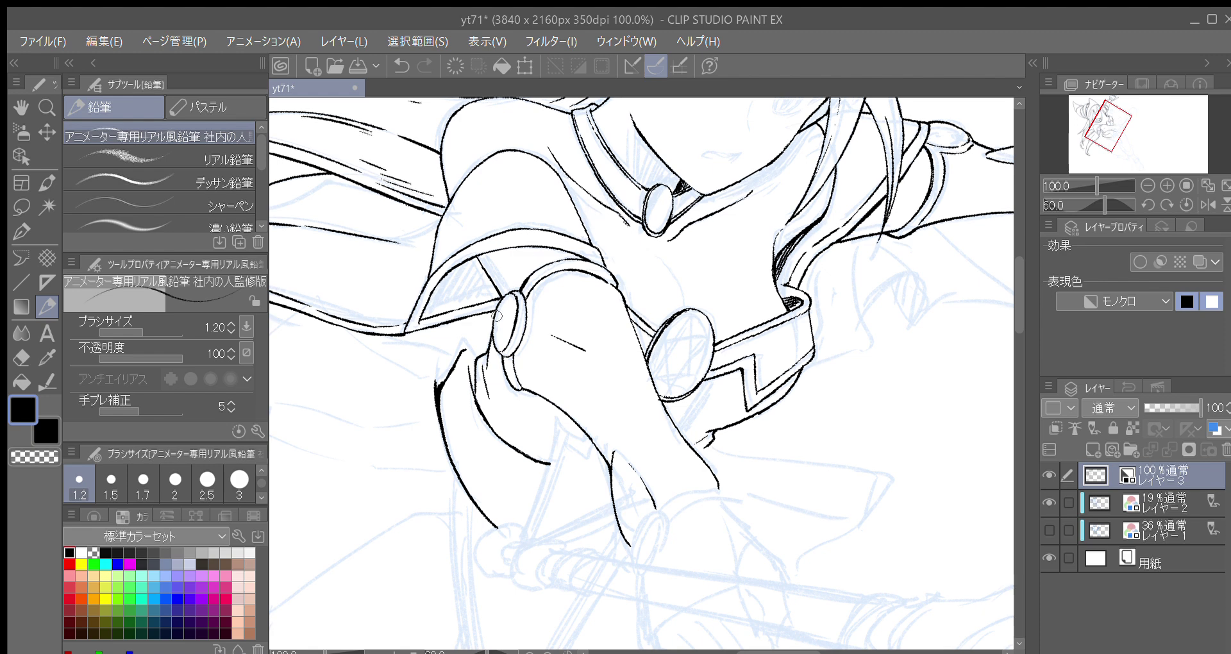
pyautogui.hotkey('ctrl', 'z')
pyautogui.moveTo(441, 387)
pyautogui.mouseDown()
pyautogui.moveTo(466, 345)
pyautogui.moveTo(491, 340)
pyautogui.mouseUp()
pyautogui.moveTo(561, 321); pyautogui.dragTo(566, 306)
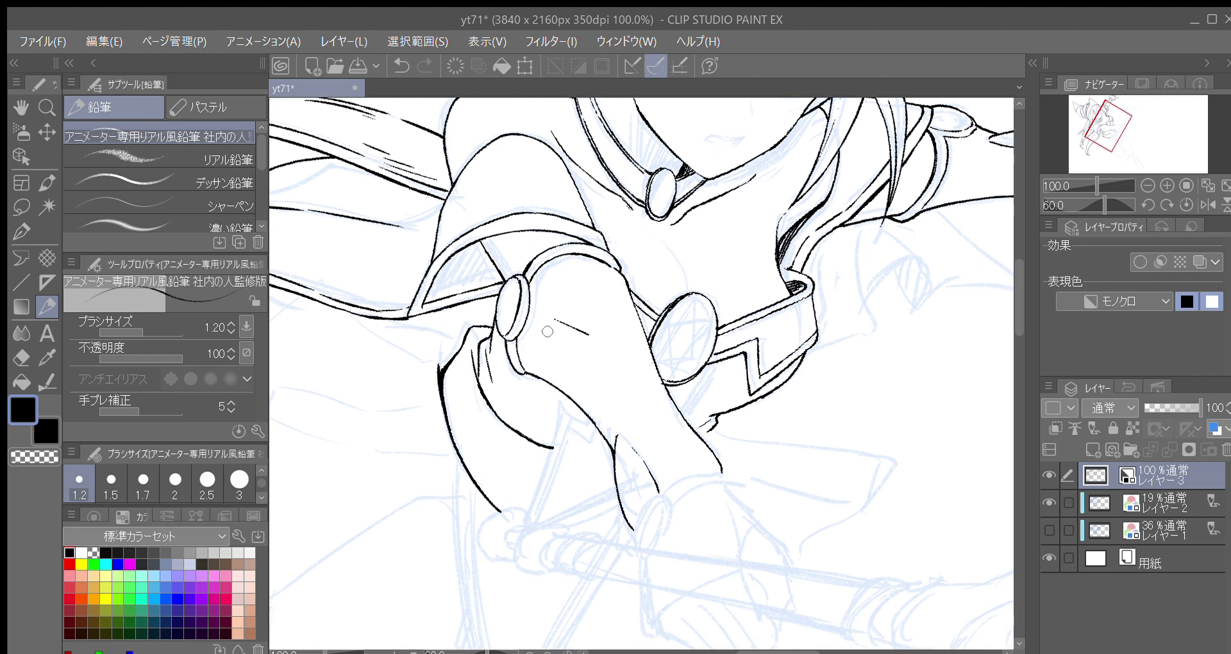
# Step: Add a short accent stroke to the garment folds just behind the armband
pyautogui.moveTo(478, 356)
pyautogui.mouseDown()
pyautogui.moveTo(477, 376)
pyautogui.moveTo(478, 347)
pyautogui.moveTo(469, 359)
pyautogui.mouseUp()
pyautogui.hotkey('ctrl', 'z')
pyautogui.moveTo(471, 358); pyautogui.dragTo(476, 346)
# Step: Ink the notched double-line trim beneath the forearm, running from its zigzag corner down to the staff's end
pyautogui.moveTo(554, 346); pyautogui.dragTo(549, 262)
pyautogui.press('-')
pyautogui.press('-')
pyautogui.scroll(-1, 553, 262)
pyautogui.moveTo(559, 336)
pyautogui.mouseDown()
pyautogui.moveTo(561, 352)
pyautogui.moveTo(532, 350)
pyautogui.mouseUp()
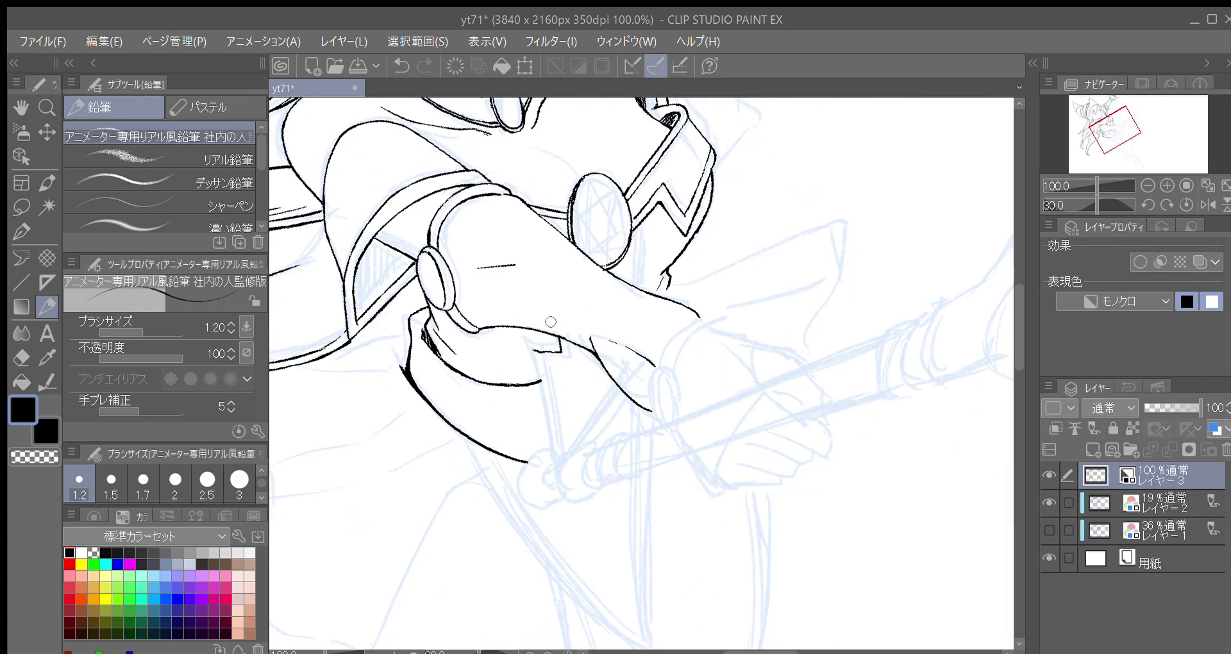
pyautogui.moveTo(536, 352); pyautogui.dragTo(555, 452)
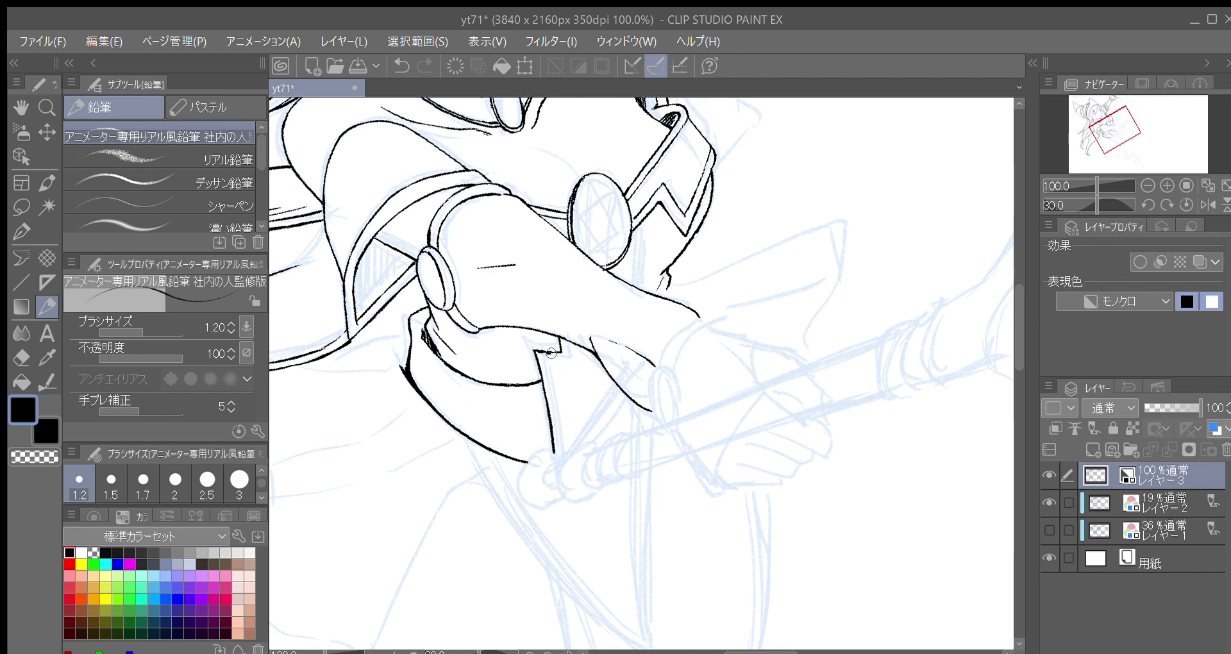
pyautogui.hotkey('ctrl', 'z')
pyautogui.moveTo(557, 354); pyautogui.dragTo(558, 338)
pyautogui.press('^')
pyautogui.press('^')
pyautogui.moveTo(533, 400)
pyautogui.mouseDown()
pyautogui.moveTo(561, 320)
pyautogui.moveTo(581, 323)
pyautogui.mouseUp()
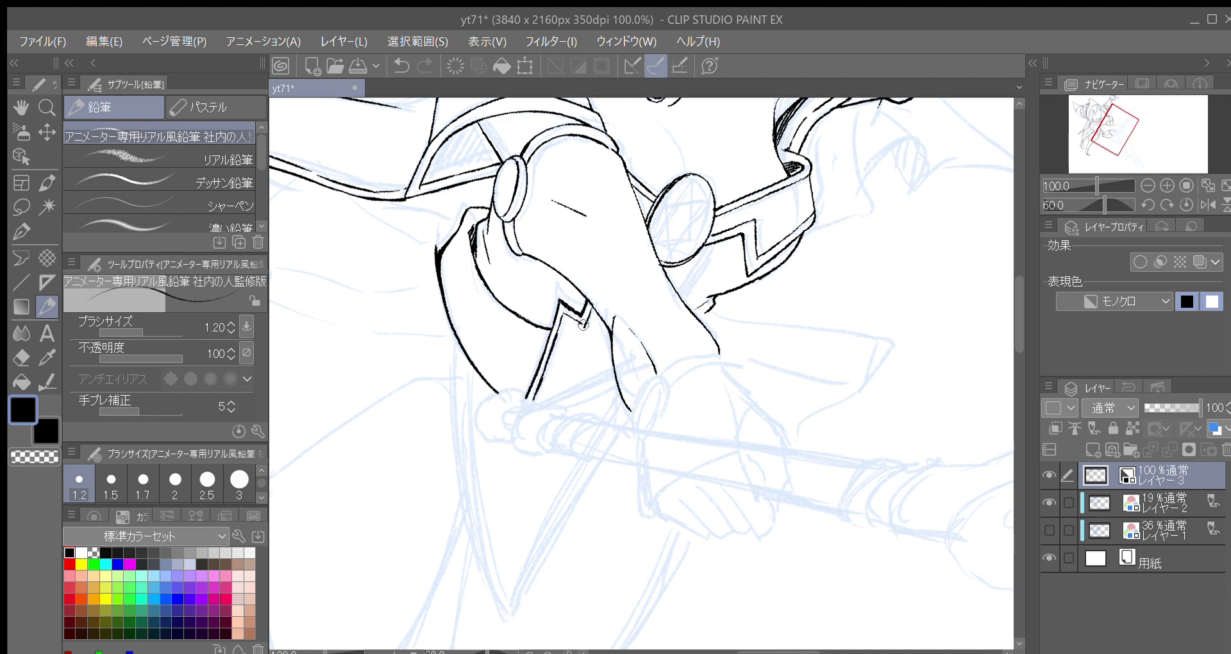
pyautogui.press('-')
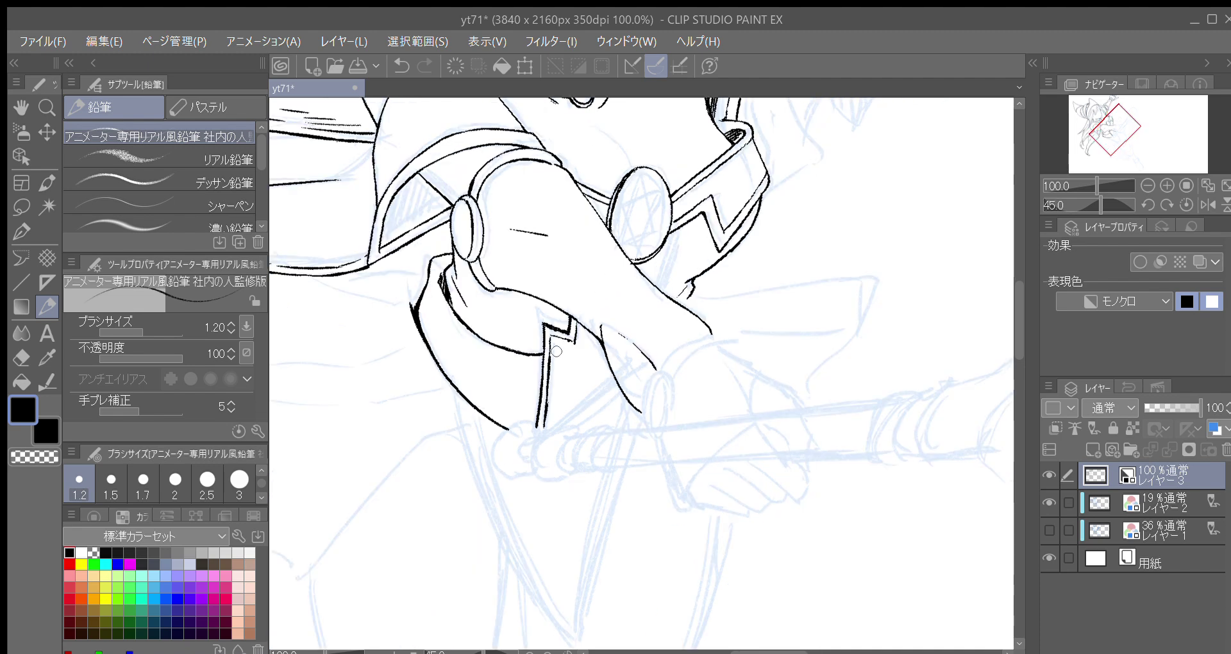
pyautogui.moveTo(560, 360); pyautogui.dragTo(582, 323)
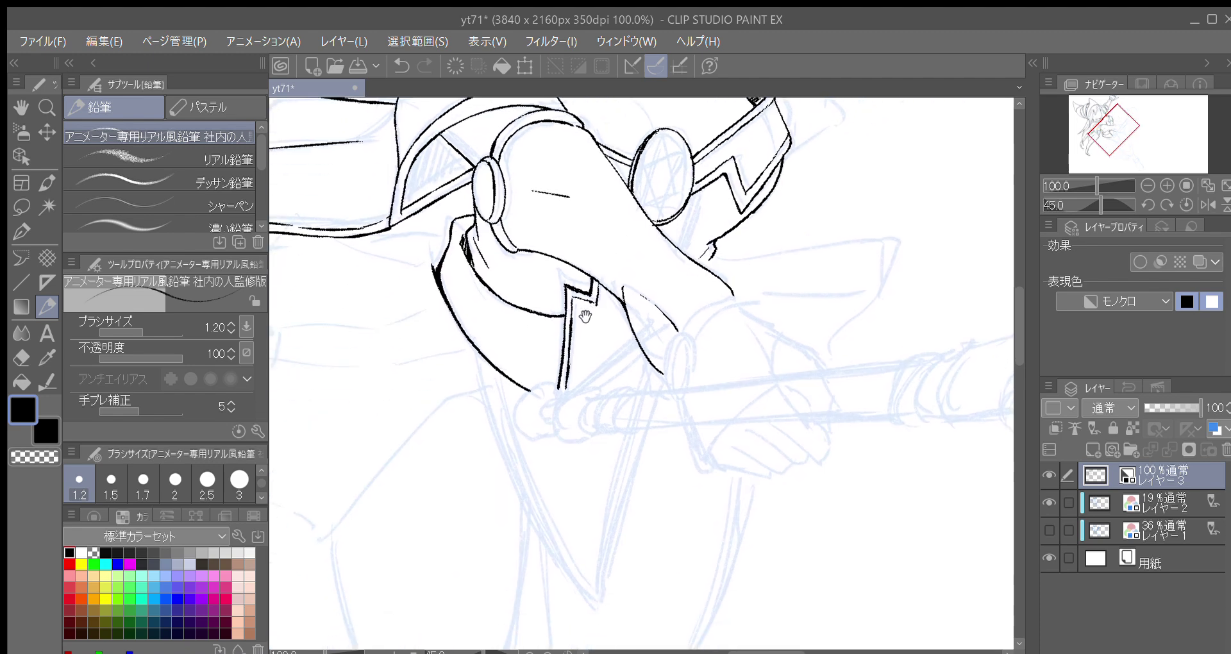
# Step: Ink the round knob at the staff's end, where the double-line trim meets the garment's lower curve
pyautogui.press('-')
pyautogui.press('-')
pyautogui.press('-')
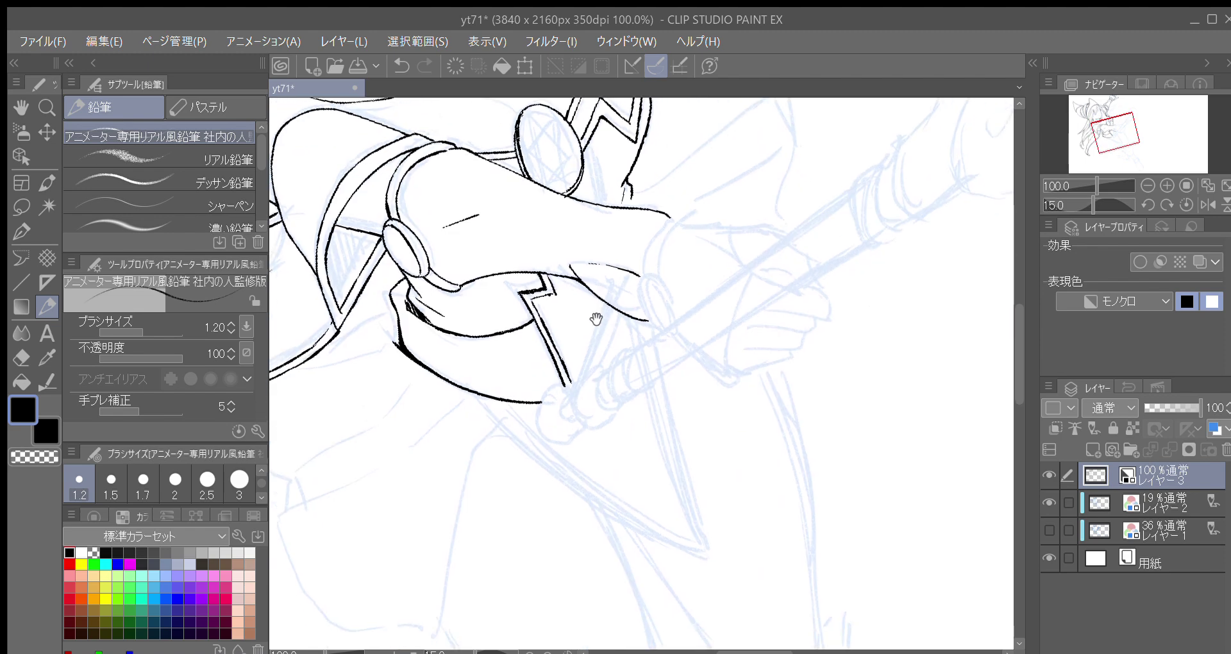
pyautogui.press('^')
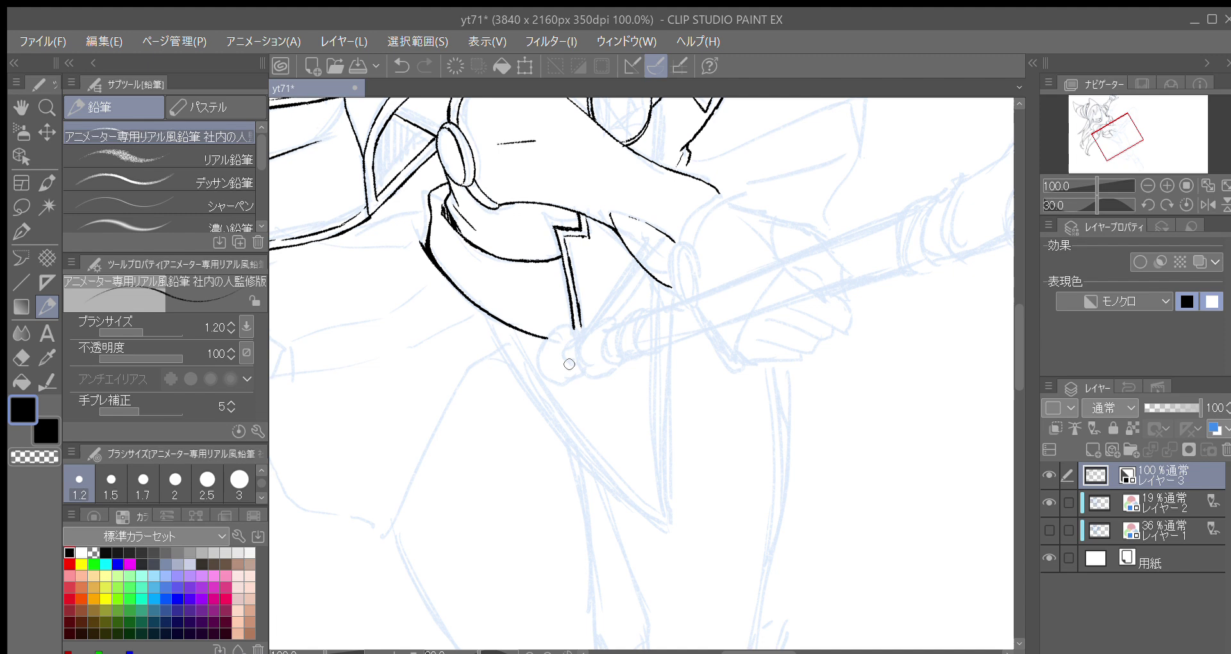
pyautogui.moveTo(608, 385)
pyautogui.mouseDown()
pyautogui.moveTo(590, 356)
pyautogui.moveTo(563, 350)
pyautogui.mouseUp()
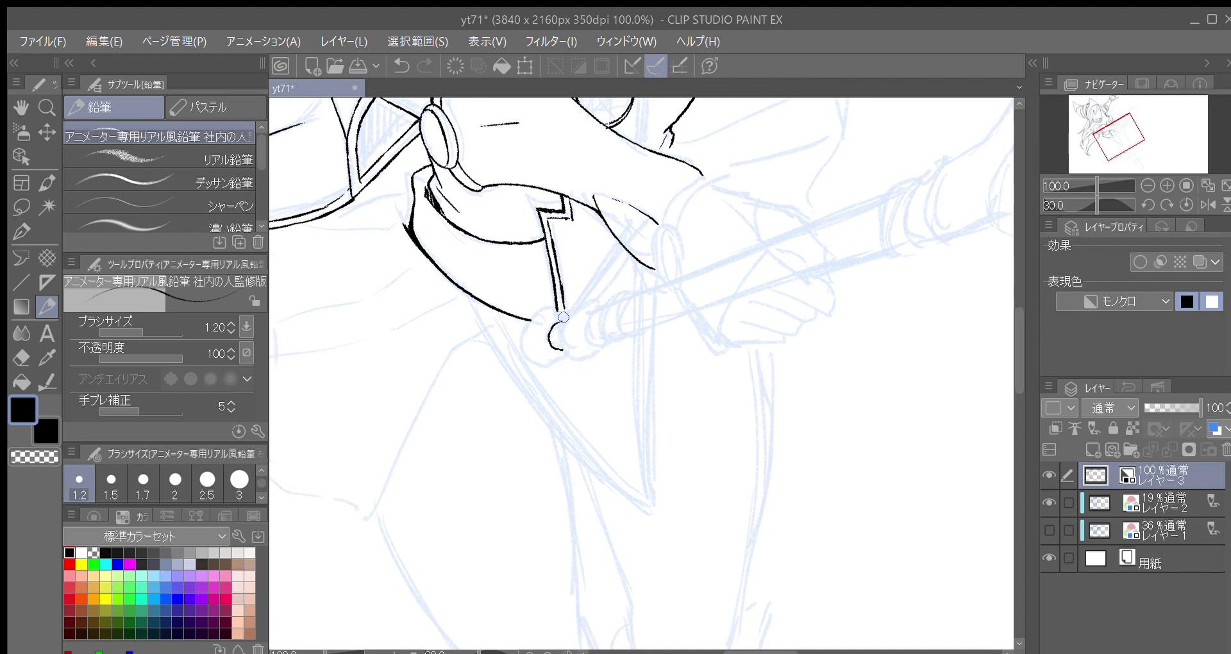
pyautogui.moveTo(555, 309)
pyautogui.mouseDown()
pyautogui.moveTo(529, 321)
pyautogui.moveTo(520, 348)
pyautogui.mouseUp()
pyautogui.hotkey('ctrl', 'z')
pyautogui.moveTo(524, 327)
pyautogui.mouseDown()
pyautogui.moveTo(518, 353)
pyautogui.moveTo(544, 370)
pyautogui.moveTo(570, 351)
pyautogui.moveTo(520, 337)
pyautogui.moveTo(523, 359)
pyautogui.moveTo(527, 324)
pyautogui.moveTo(563, 311)
pyautogui.mouseUp()
pyautogui.moveTo(565, 313)
pyautogui.mouseDown()
pyautogui.moveTo(568, 348)
pyautogui.moveTo(553, 347)
pyautogui.moveTo(568, 351)
pyautogui.moveTo(549, 338)
pyautogui.moveTo(563, 319)
pyautogui.moveTo(590, 350)
pyautogui.moveTo(577, 310)
pyautogui.moveTo(559, 347)
pyautogui.mouseUp()
# Step: Ink the narrow neck and the second rounded bulb next to the knob at the staff's end
pyautogui.press('-')
pyautogui.press('-')
pyautogui.press('-')
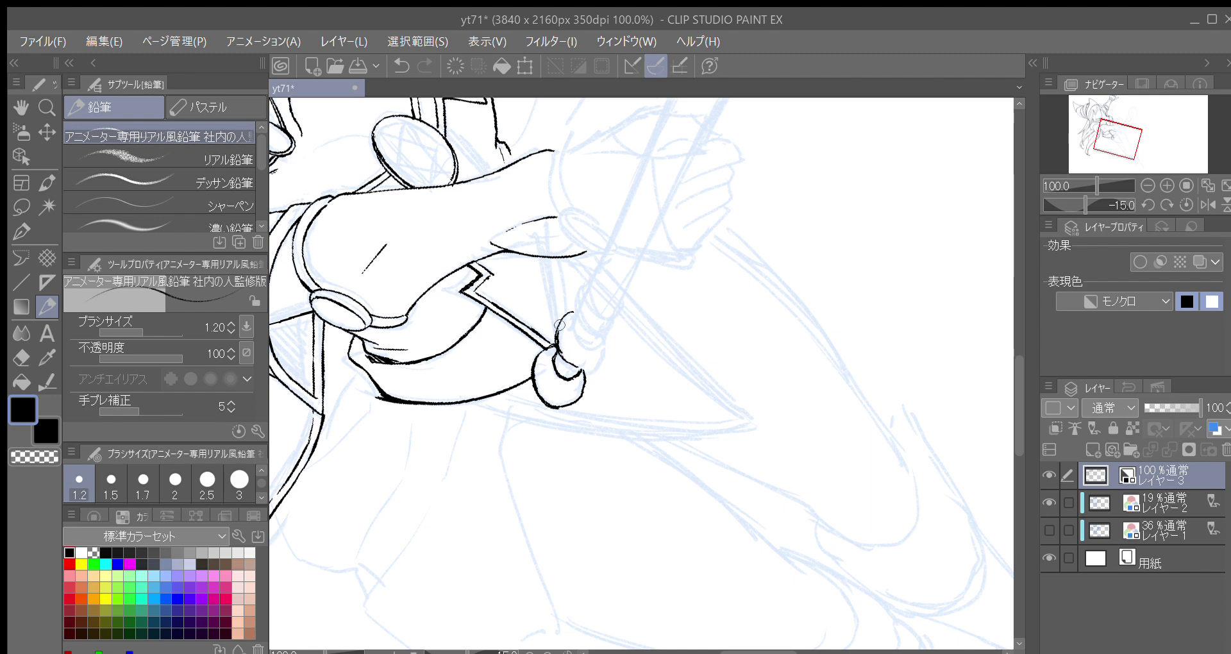
pyautogui.press('^')
pyautogui.press('^')
pyautogui.press('^')
pyautogui.hotkey('ctrl', 'z')
pyautogui.moveTo(600, 294); pyautogui.dragTo(603, 330)
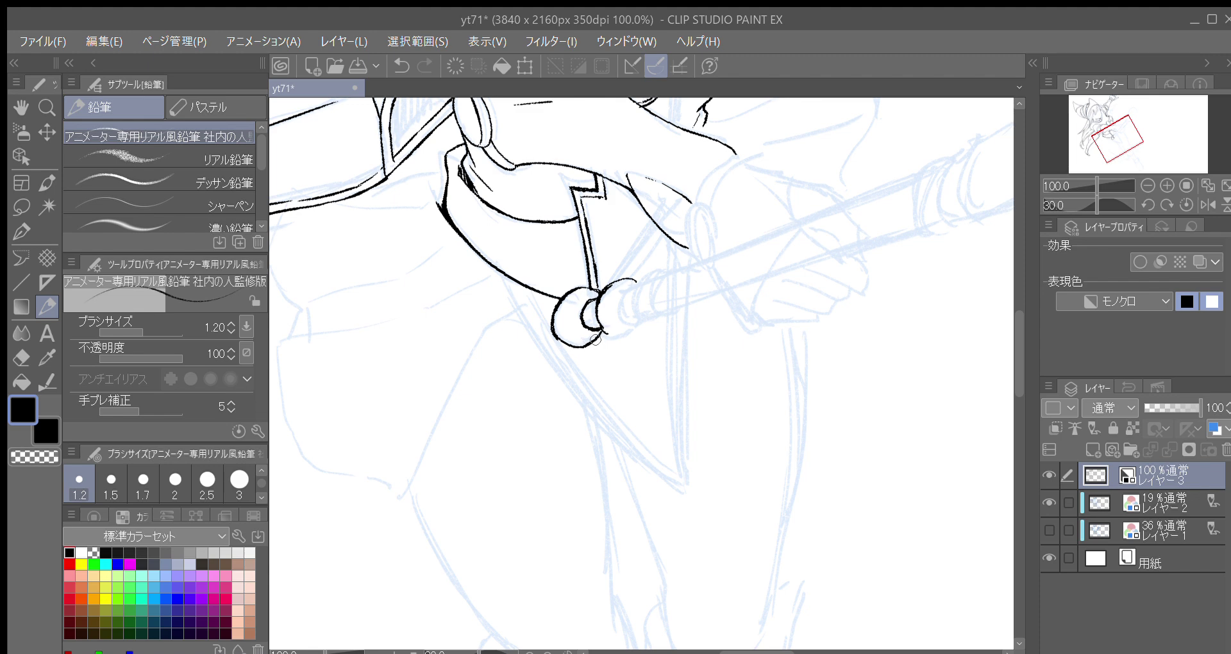
pyautogui.moveTo(561, 332); pyautogui.dragTo(571, 344)
pyautogui.moveTo(643, 285)
pyautogui.mouseDown()
pyautogui.moveTo(597, 295)
pyautogui.moveTo(586, 284)
pyautogui.moveTo(578, 301)
pyautogui.moveTo(590, 281)
pyautogui.moveTo(580, 292)
pyautogui.moveTo(627, 297)
pyautogui.moveTo(601, 253)
pyautogui.moveTo(558, 299)
pyautogui.mouseUp()
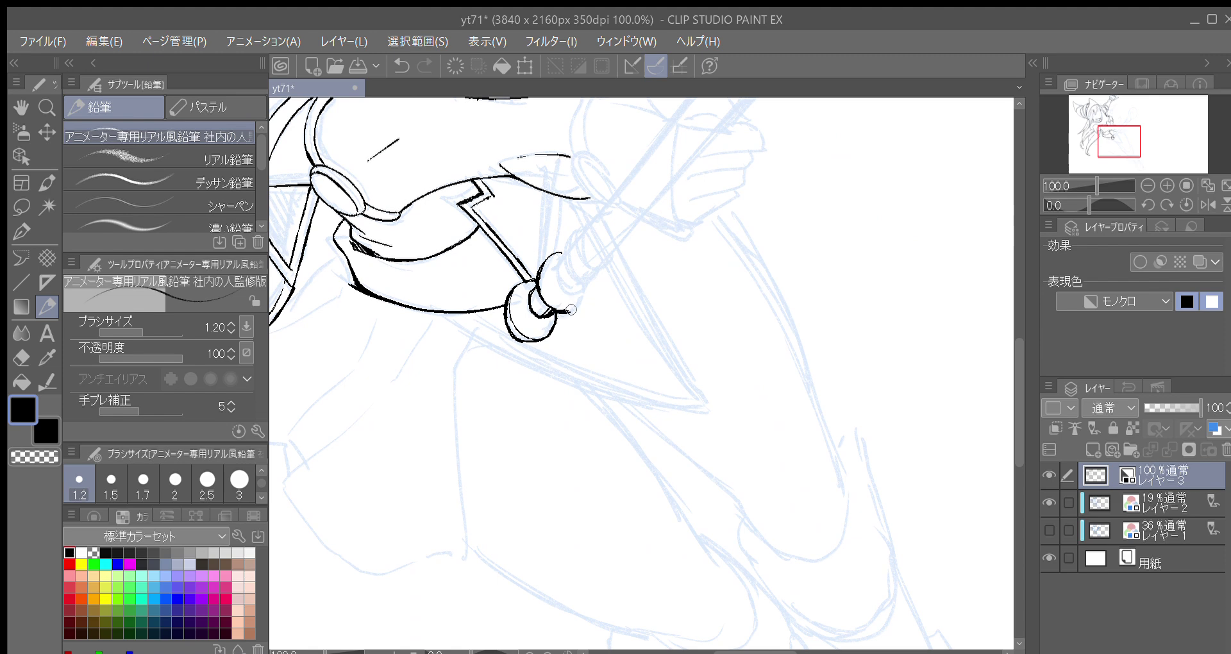
pyautogui.moveTo(558, 313)
pyautogui.mouseDown()
pyautogui.moveTo(589, 283)
pyautogui.moveTo(556, 253)
pyautogui.moveTo(540, 273)
pyautogui.moveTo(561, 252)
pyautogui.moveTo(531, 285)
pyautogui.moveTo(529, 297)
pyautogui.moveTo(582, 246)
pyautogui.moveTo(561, 343)
pyautogui.mouseUp()
pyautogui.press('^')
pyautogui.press('^')
pyautogui.moveTo(561, 274); pyautogui.dragTo(546, 324)
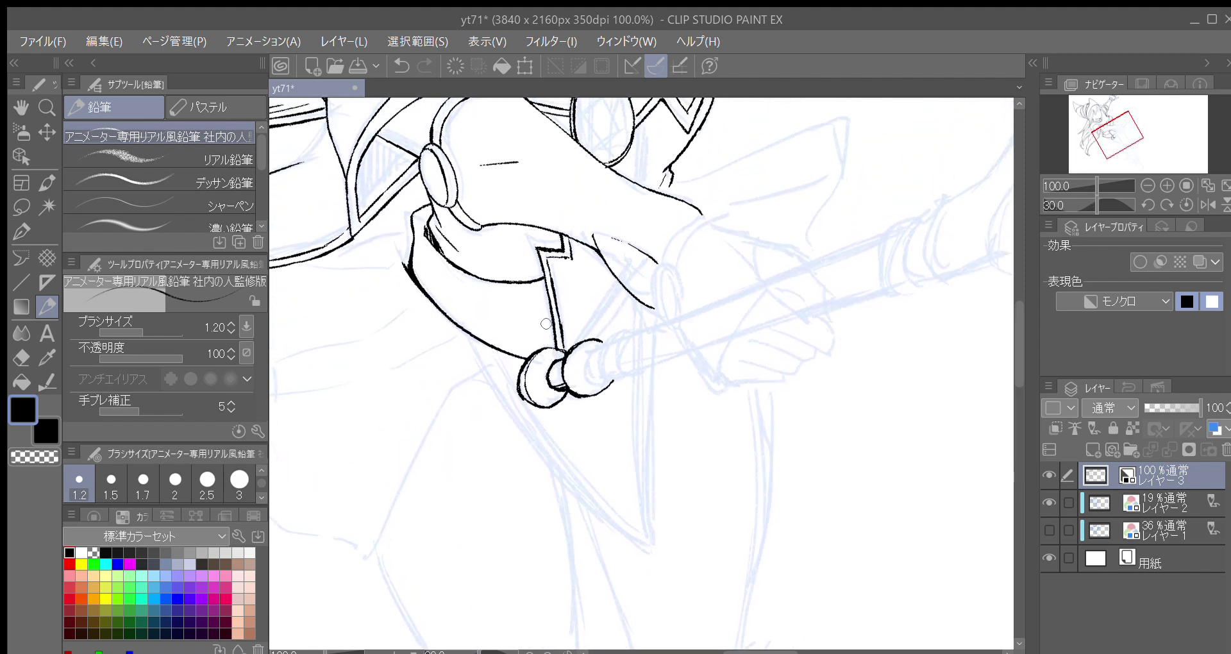
# Step: Ink the upper edge lines of the cloth flap, running from behind the armband across the long hair lock
pyautogui.moveTo(559, 310); pyautogui.dragTo(643, 358)
pyautogui.press('-')
pyautogui.press('-')
pyautogui.moveTo(557, 347); pyautogui.dragTo(594, 269)
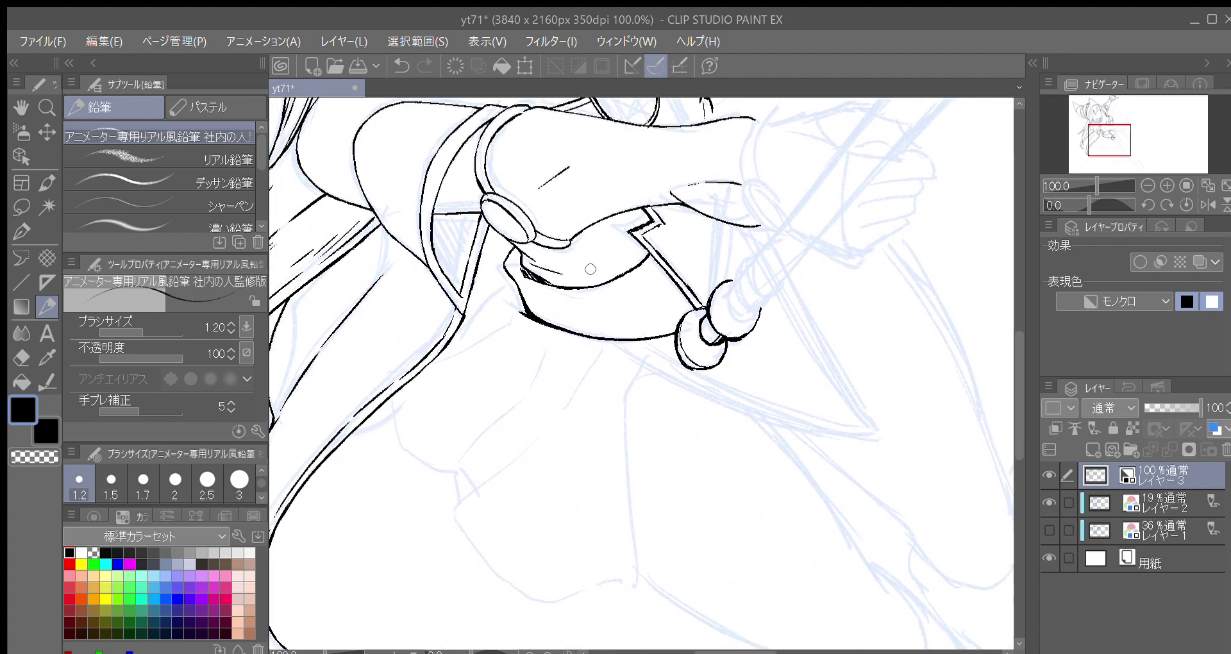
pyautogui.press('-')
pyautogui.press('-')
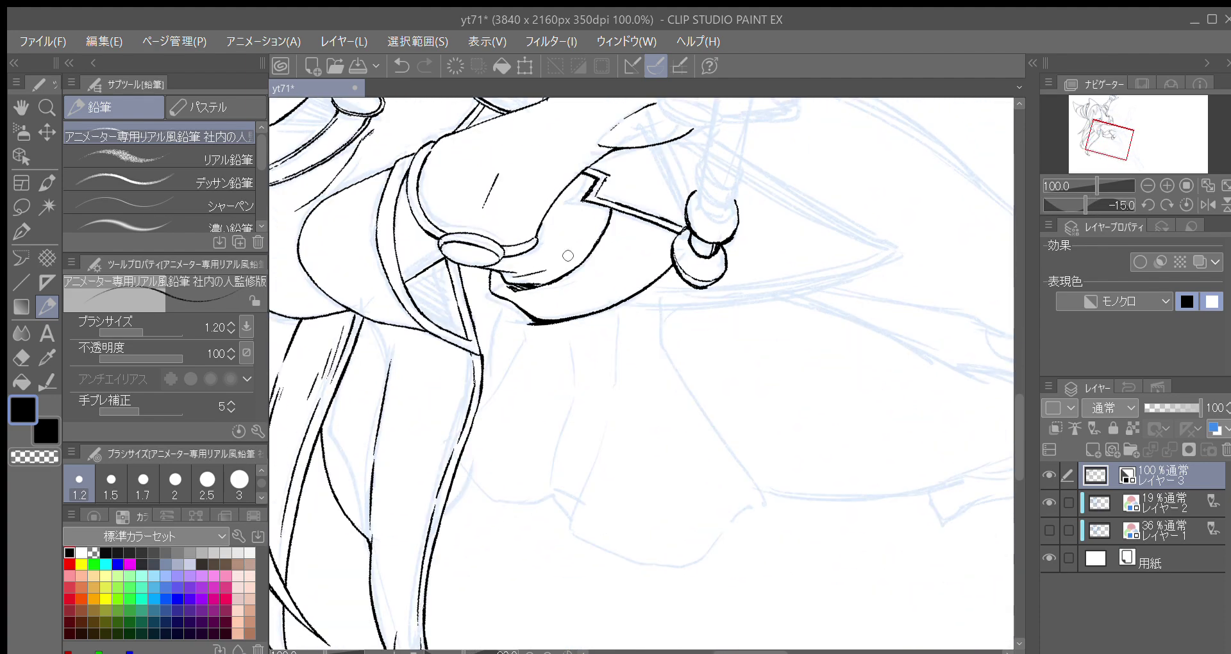
pyautogui.moveTo(509, 300); pyautogui.dragTo(483, 403)
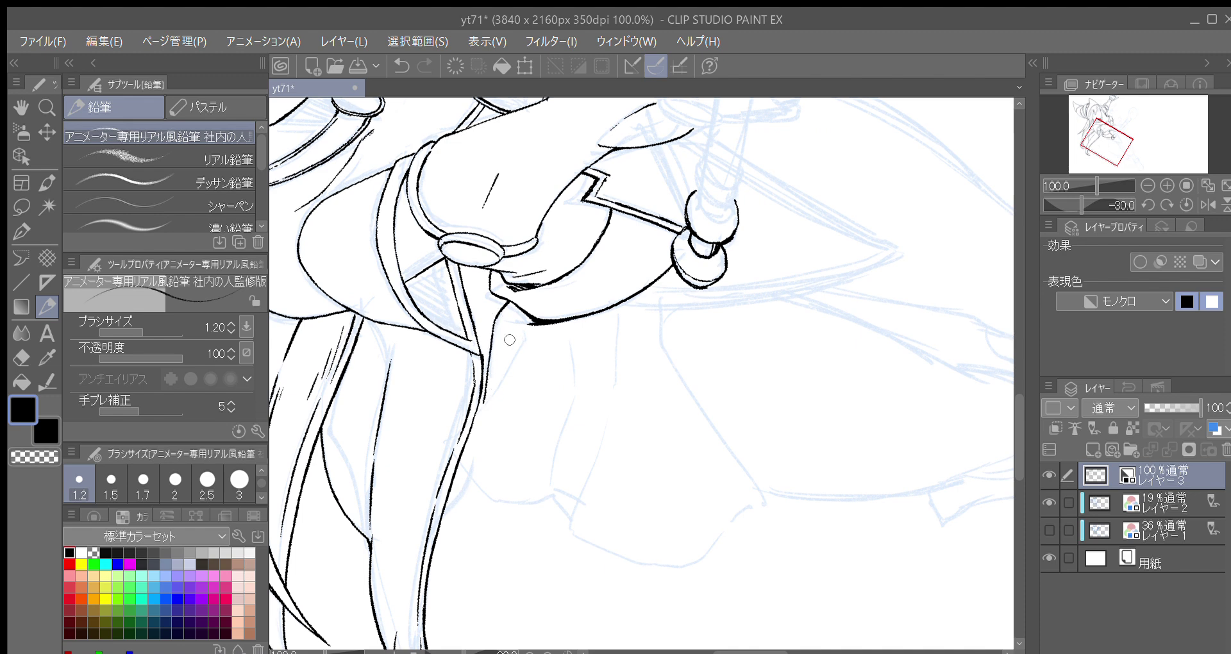
pyautogui.press('-')
pyautogui.moveTo(512, 328)
pyautogui.mouseDown()
pyautogui.moveTo(512, 379)
pyautogui.moveTo(469, 467)
pyautogui.mouseUp()
pyautogui.press('^')
pyautogui.press('^')
pyautogui.press('^')
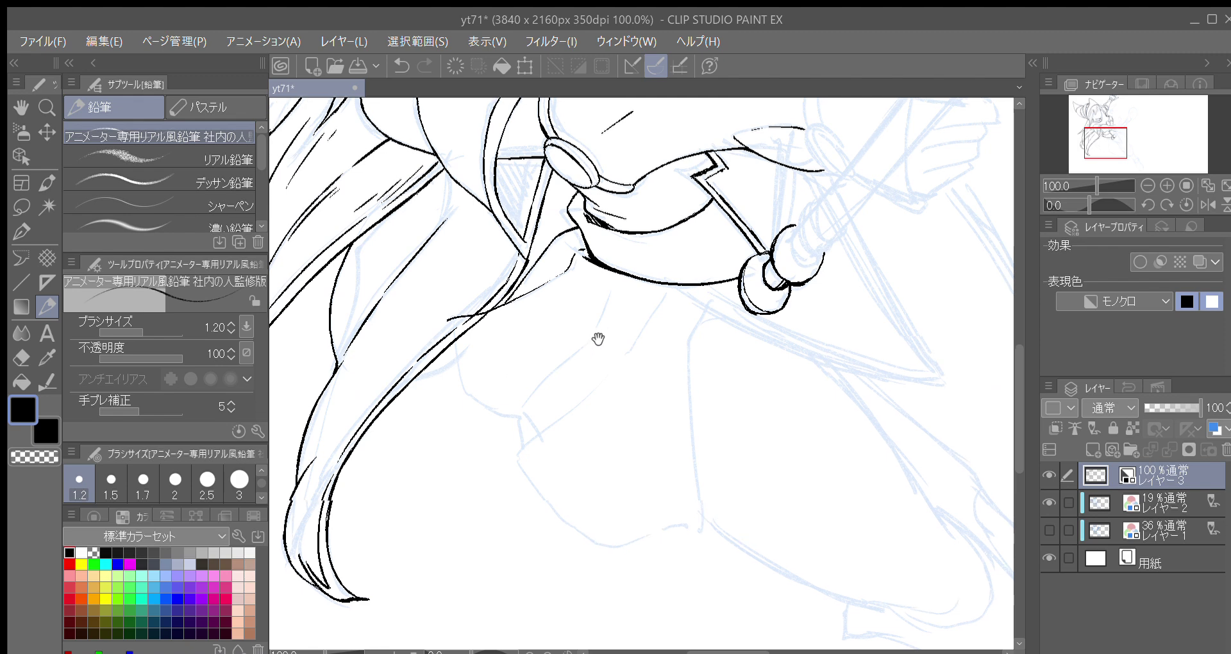
# Step: Ink the cloth flap's outer edge from its upper corner over the hair lock down to the lower fold
pyautogui.moveTo(599, 339); pyautogui.dragTo(564, 321)
pyautogui.moveTo(382, 321); pyautogui.dragTo(384, 338)
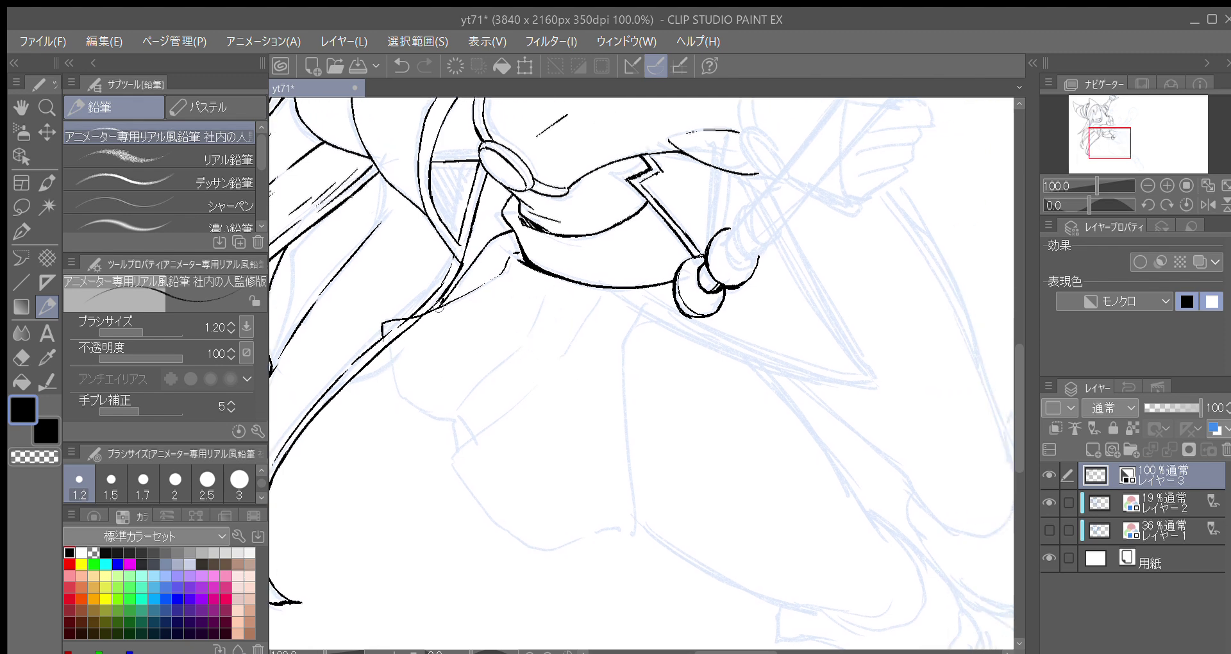
pyautogui.hotkey('ctrl', 'z')
pyautogui.moveTo(383, 324); pyautogui.dragTo(393, 394)
pyautogui.hotkey('ctrl', 'z')
pyautogui.moveTo(383, 324); pyautogui.dragTo(394, 396)
pyautogui.press('^')
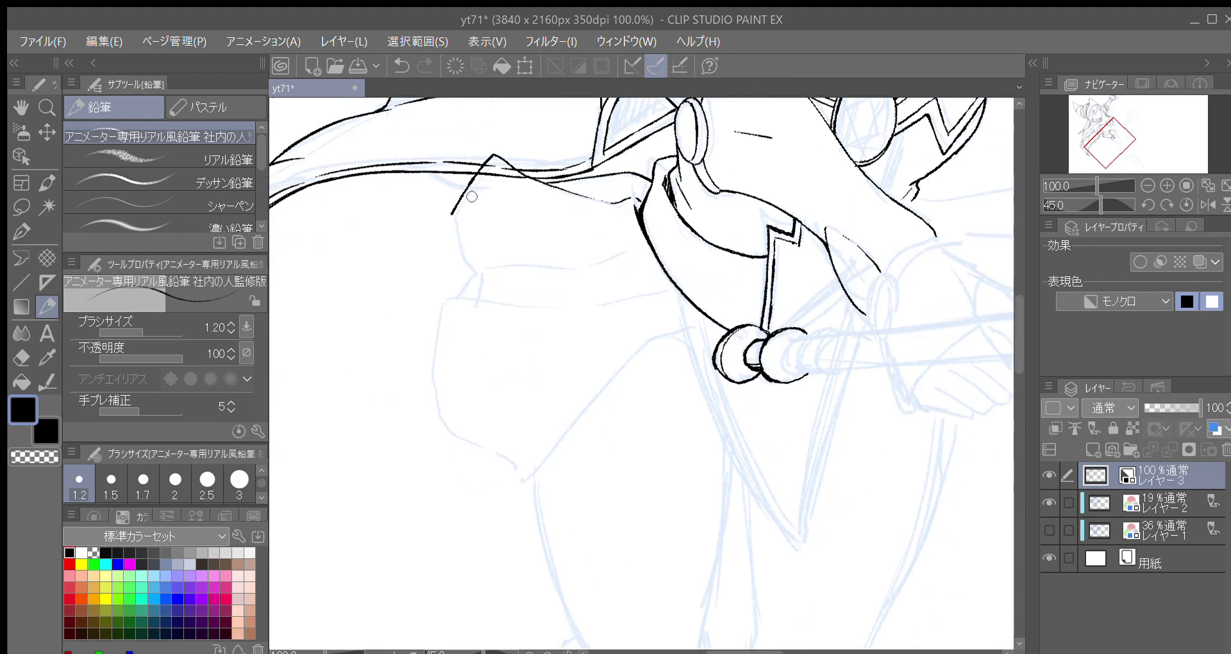
pyautogui.moveTo(452, 215); pyautogui.dragTo(474, 271)
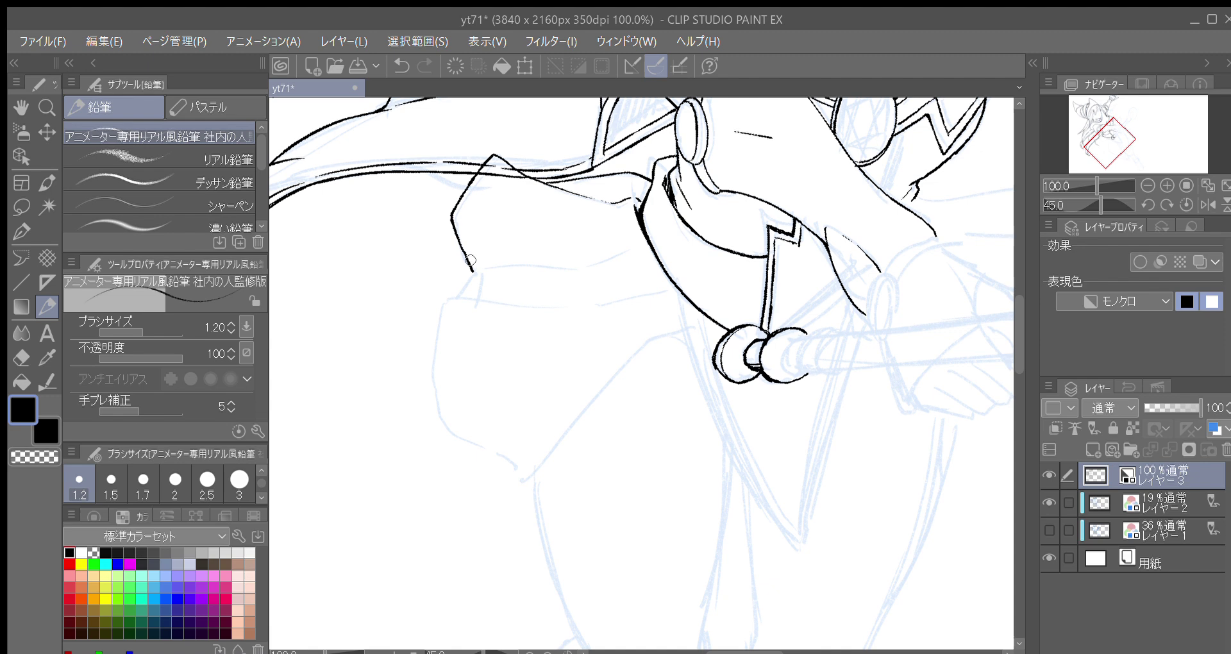
# Step: Set the ざっくり eraser's brush size to 1.2 and return to the pencil
pyautogui.press('-')
pyautogui.press('-')
pyautogui.press('-')
pyautogui.press('-')
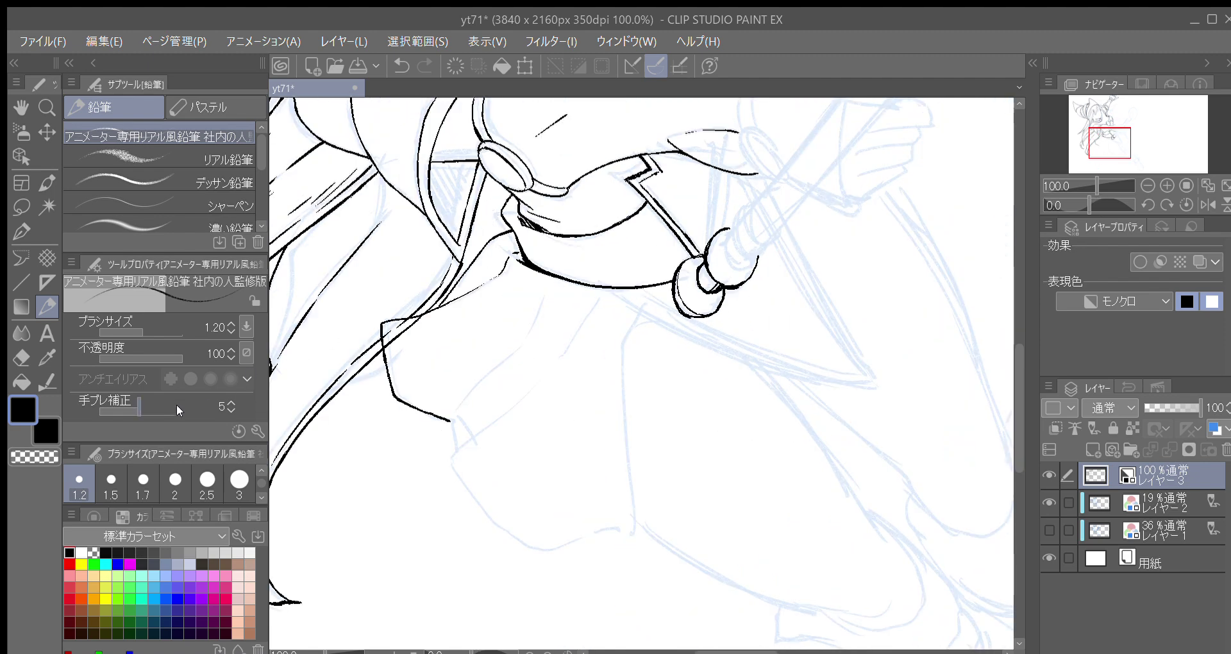
pyautogui.press('e')
pyautogui.press('^')
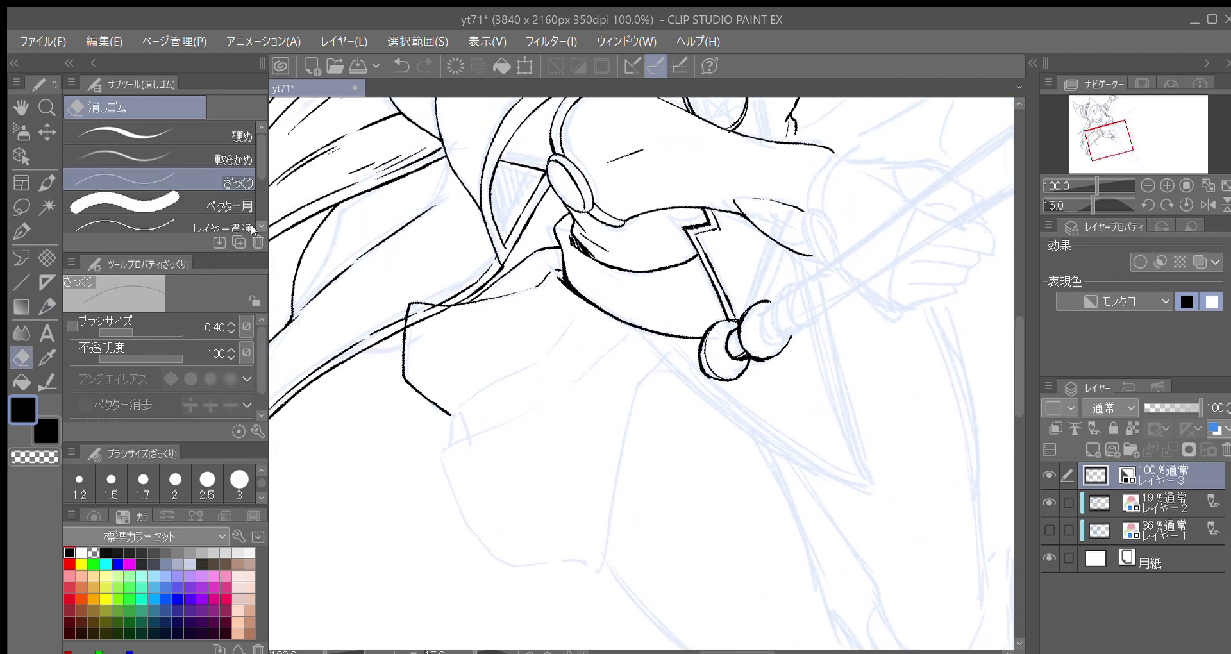
pyautogui.click(80, 478)
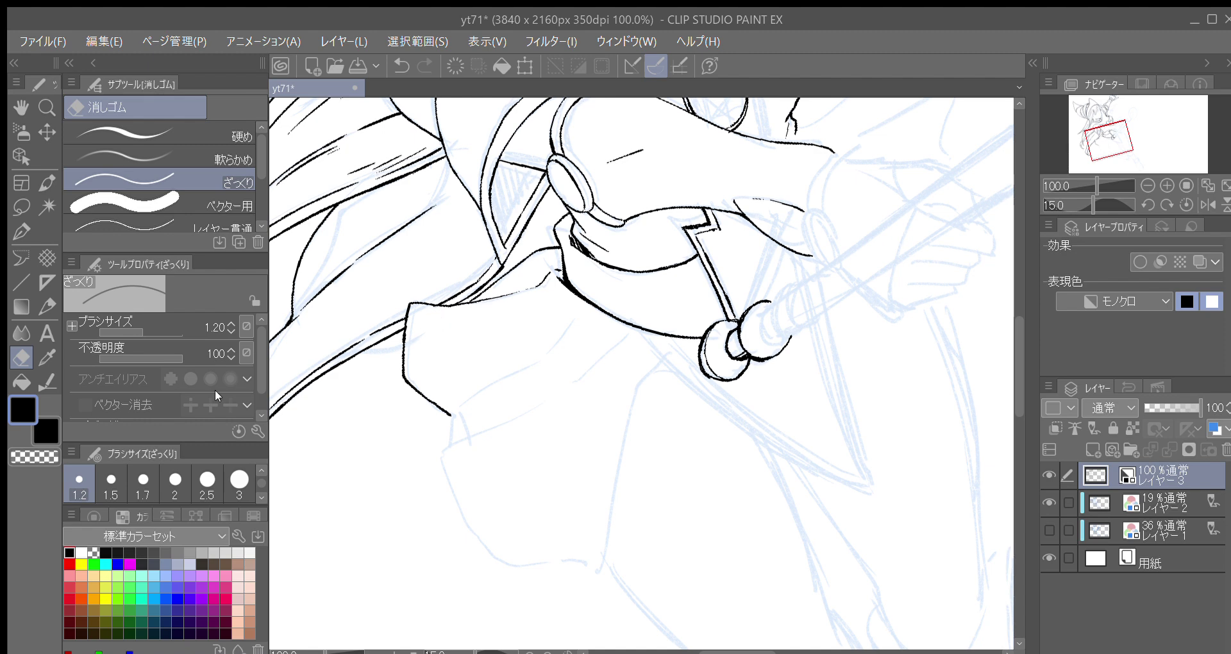
pyautogui.click(43, 304)
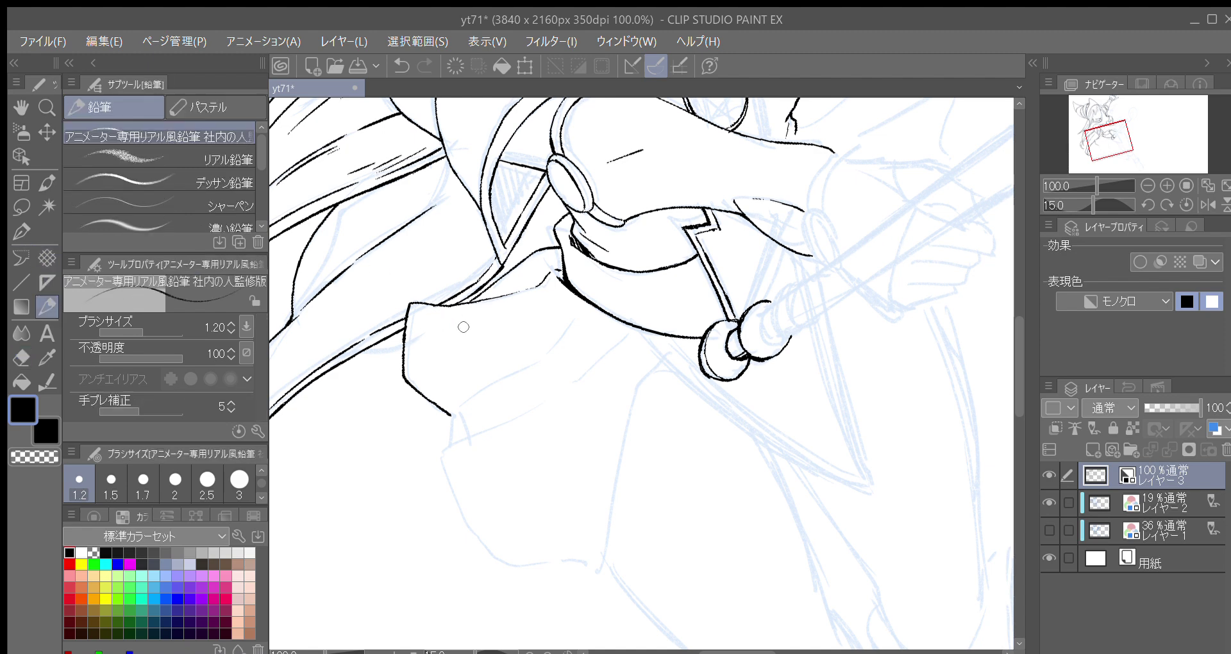
# Step: Ink the cloth flap's fold lines, the short notch on its outer edge and the start of the lower section
pyautogui.press('-')
pyautogui.moveTo(484, 387)
pyautogui.mouseDown()
pyautogui.moveTo(474, 402)
pyautogui.moveTo(535, 336)
pyautogui.moveTo(555, 292)
pyautogui.mouseUp()
pyautogui.moveTo(470, 415)
pyautogui.mouseDown()
pyautogui.moveTo(477, 441)
pyautogui.moveTo(505, 381)
pyautogui.moveTo(477, 388)
pyautogui.moveTo(572, 201)
pyautogui.mouseUp()
pyautogui.hotkey('ctrl', 'z')
pyautogui.press('-')
pyautogui.press('^')
pyautogui.press('^')
pyautogui.press('^')
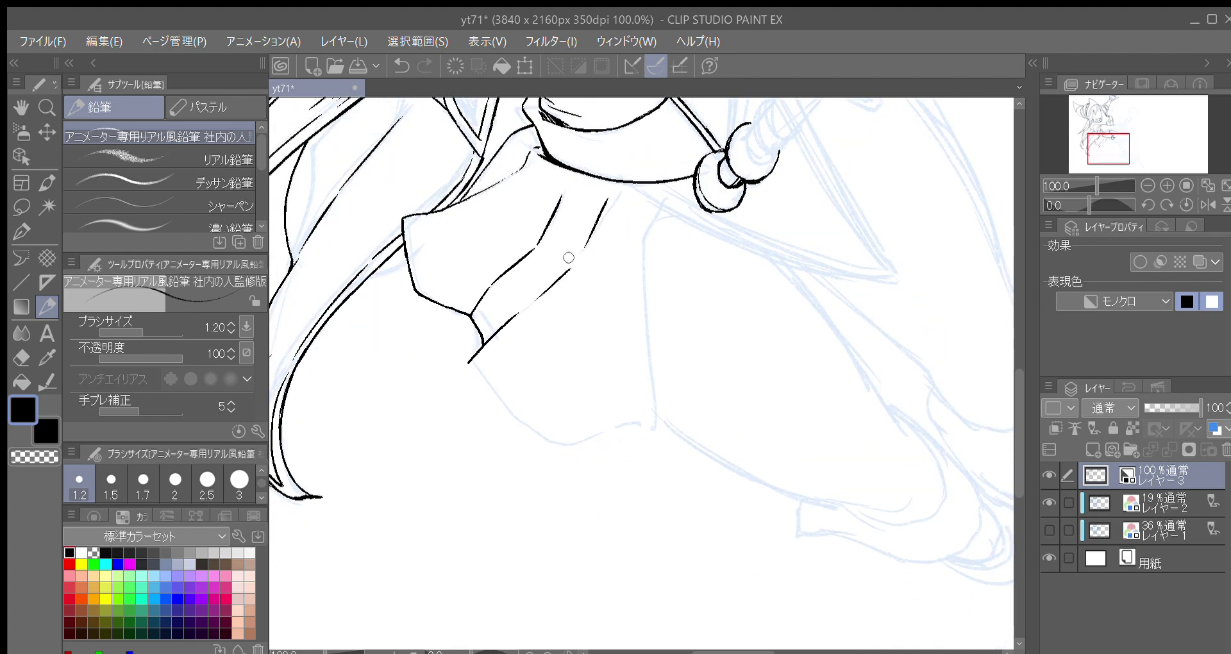
# Step: Ink the outer edge and curved hem of the cloth flap's lower section down to its pointed corner
pyautogui.scroll(1, 542, 264)
pyautogui.moveTo(488, 306); pyautogui.dragTo(519, 417)
pyautogui.press('^')
pyautogui.press('^')
pyautogui.moveTo(512, 344); pyautogui.dragTo(576, 428)
pyautogui.press('-')
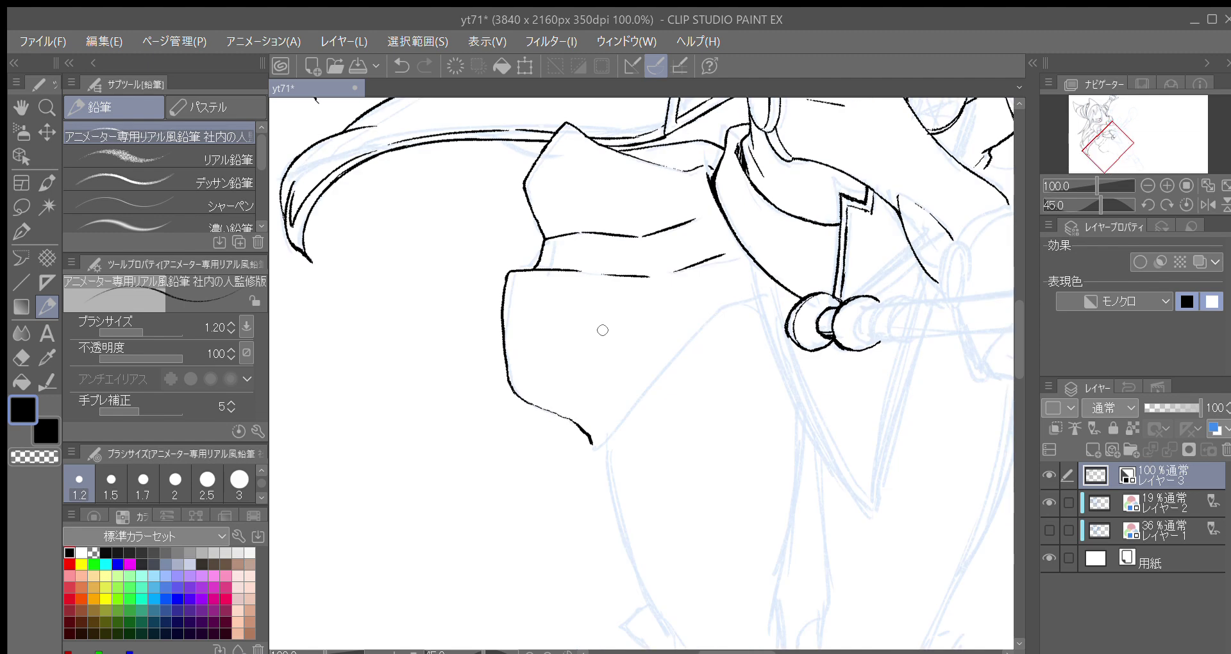
# Step: Ink the flap's long side edge from the lower pointed corner up toward the waist, redoing the stroke until it is clean
pyautogui.scroll(-2, 577, 324)
pyautogui.hotkey('ctrl', 'z')
pyautogui.moveTo(514, 364)
pyautogui.mouseDown()
pyautogui.moveTo(524, 372)
pyautogui.moveTo(613, 269)
pyautogui.mouseUp()
pyautogui.hotkey('ctrl', 'z')
pyautogui.moveTo(545, 351); pyautogui.dragTo(611, 275)
pyautogui.hotkey('ctrl', 'z')
pyautogui.moveTo(565, 325); pyautogui.dragTo(651, 227)
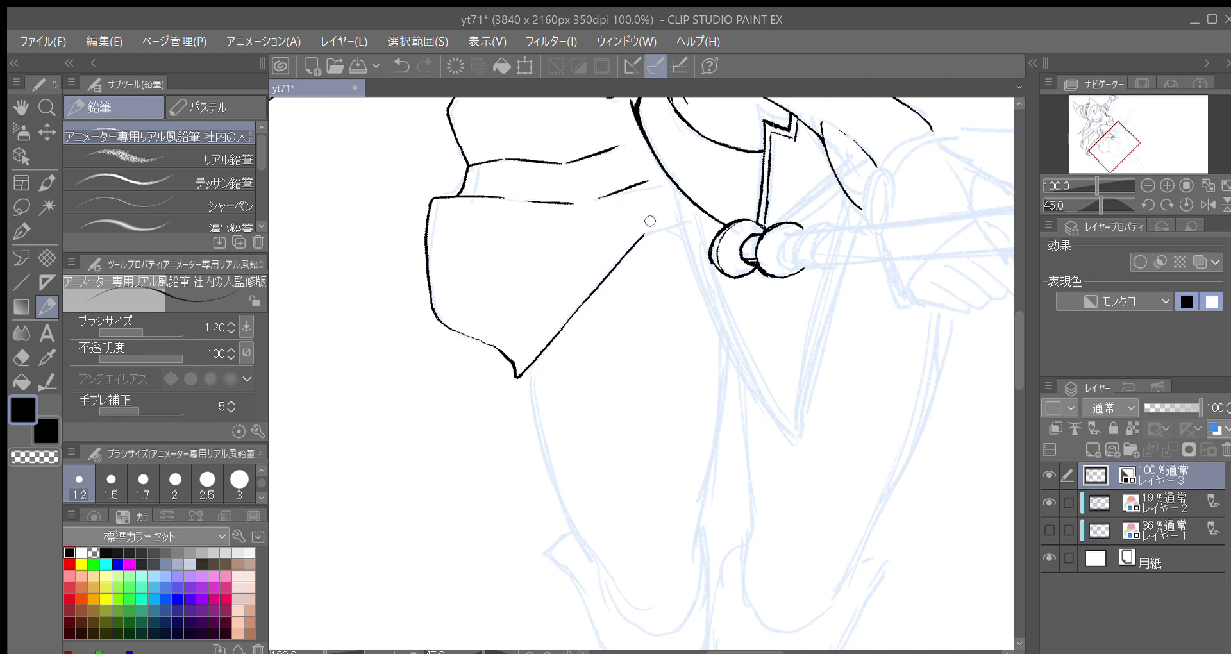
# Step: Add fold lines inside the flap's lower section and extend its side edge up toward the sash
pyautogui.press('-')
pyautogui.press('-')
pyautogui.moveTo(474, 401)
pyautogui.mouseDown()
pyautogui.moveTo(506, 369)
pyautogui.moveTo(551, 276)
pyautogui.moveTo(601, 226)
pyautogui.mouseUp()
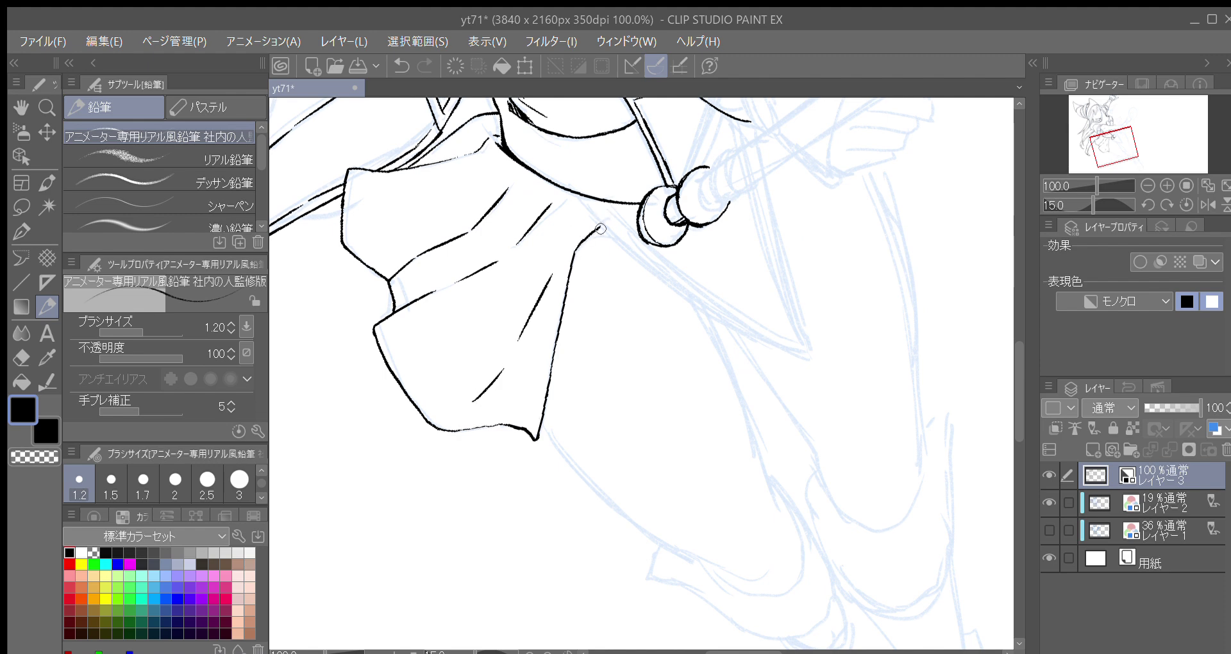
# Step: Ink the outer edge of the pointed cloth panel behind the staff knob, from its tip up to the waist
pyautogui.press('^')
pyautogui.press('^')
pyautogui.moveTo(585, 283)
pyautogui.mouseDown()
pyautogui.moveTo(521, 370)
pyautogui.moveTo(497, 351)
pyautogui.moveTo(495, 302)
pyautogui.moveTo(516, 310)
pyautogui.mouseUp()
pyautogui.press('^')
pyautogui.press('^')
pyautogui.press('^')
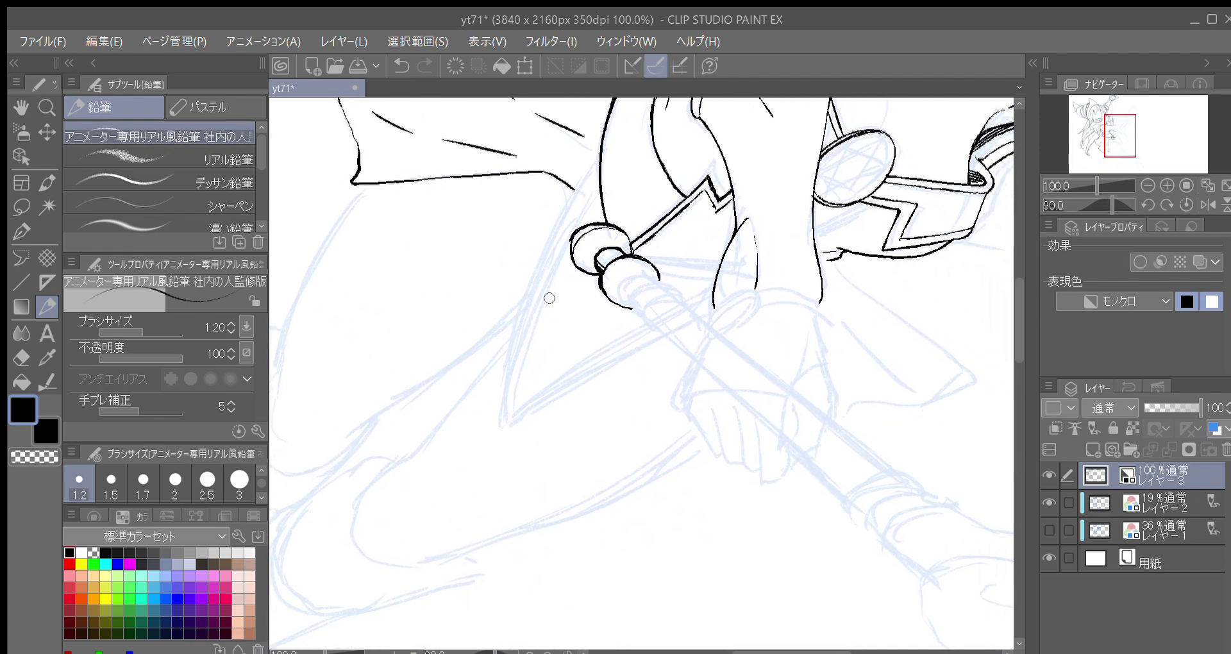
pyautogui.press('^')
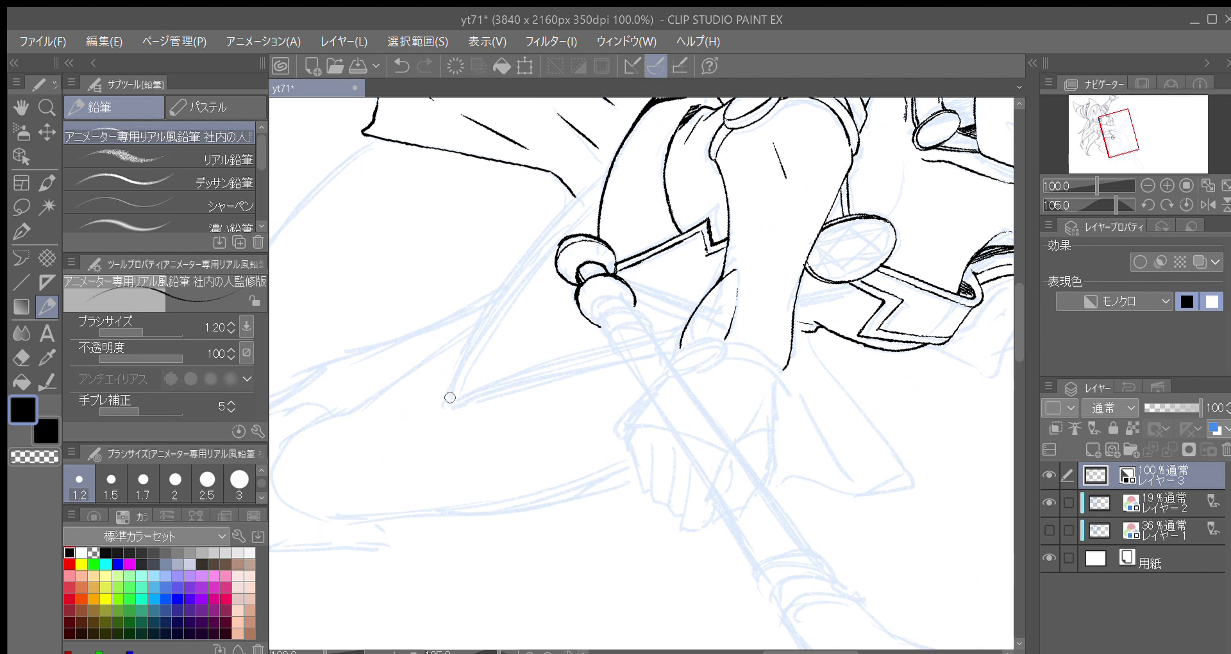
pyautogui.hotkey('ctrl', 'z')
pyautogui.moveTo(448, 408)
pyautogui.mouseDown()
pyautogui.moveTo(487, 313)
pyautogui.moveTo(553, 223)
pyautogui.mouseUp()
pyautogui.moveTo(448, 407)
pyautogui.mouseDown()
pyautogui.moveTo(489, 307)
pyautogui.moveTo(583, 187)
pyautogui.mouseUp()
pyautogui.moveTo(554, 225); pyautogui.dragTo(611, 163)
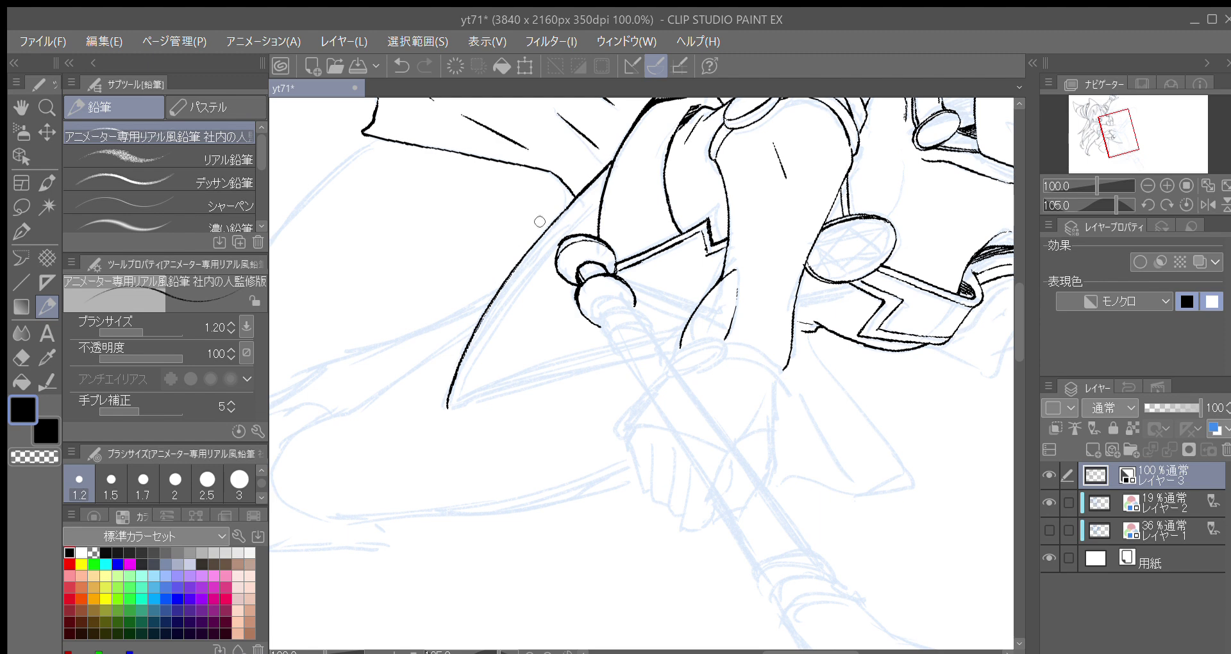
# Step: Reinforce the pointed panel's outer edge with a second stroke running down to its tip
pyautogui.moveTo(536, 243)
pyautogui.mouseDown()
pyautogui.moveTo(485, 315)
pyautogui.moveTo(449, 405)
pyautogui.mouseUp()
pyautogui.scroll(-3, 462, 359)
pyautogui.press('-')
pyautogui.press('-')
pyautogui.press('-')
pyautogui.press('-')
pyautogui.press('-')
pyautogui.press('-')
pyautogui.press('-')
pyautogui.press('-')
pyautogui.press('-')
pyautogui.press('-')
pyautogui.press('-')
pyautogui.press('-')
pyautogui.press('-')
pyautogui.press('-')
pyautogui.press('-')
pyautogui.press('-')
pyautogui.press('-')
pyautogui.press('-')
pyautogui.press('-')
pyautogui.press('-')
pyautogui.press('-')
pyautogui.press('-')
pyautogui.press('-')
pyautogui.press('-')
pyautogui.press('-')
pyautogui.press('-')
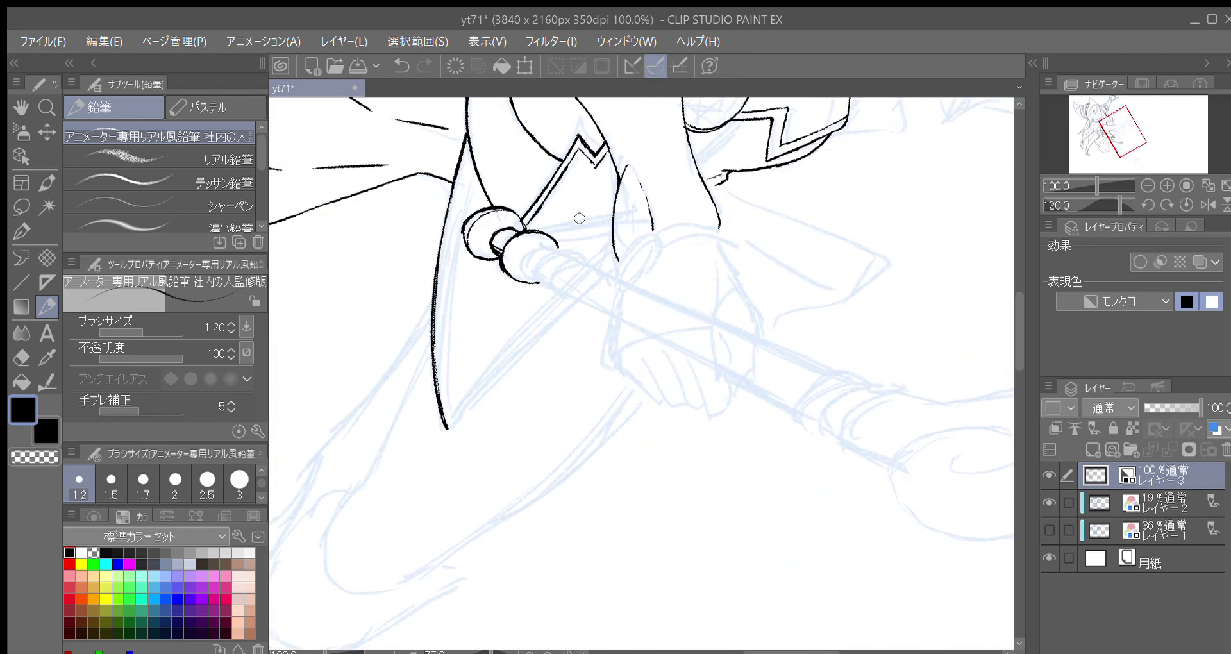
pyautogui.moveTo(510, 340); pyautogui.dragTo(514, 300)
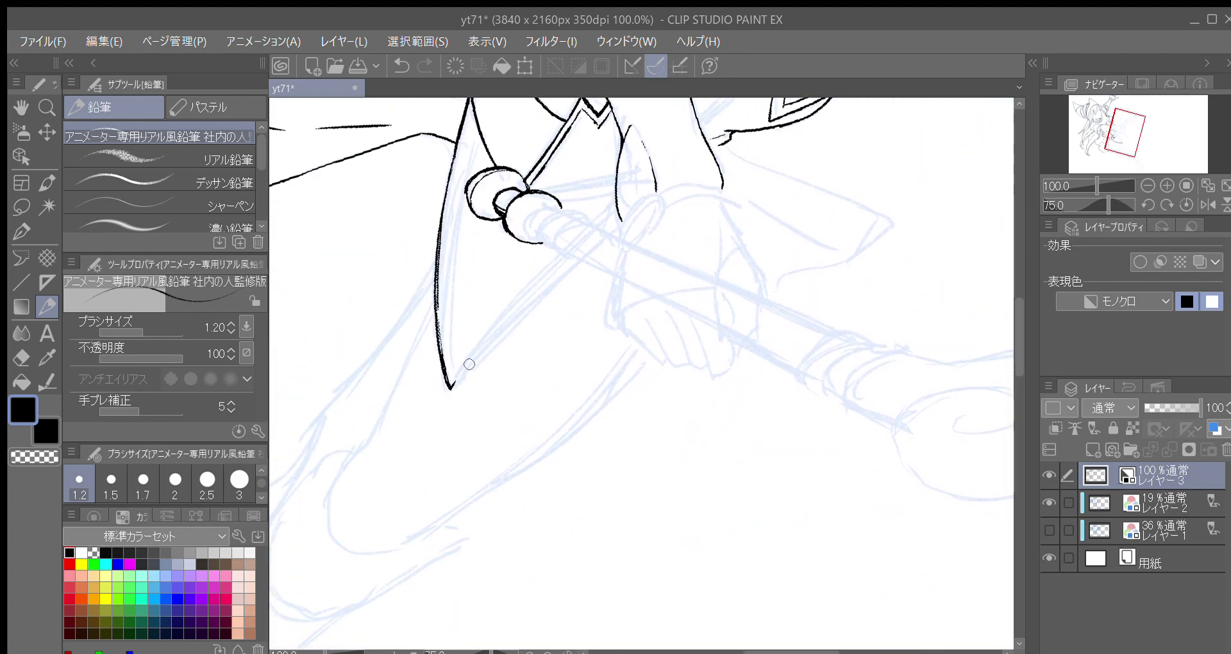
pyautogui.press('-')
pyautogui.press('^')
pyautogui.hotkey('ctrl', 'z')
pyautogui.moveTo(450, 389); pyautogui.dragTo(451, 387)
pyautogui.press('-')
pyautogui.hotkey('ctrl', 'z')
pyautogui.moveTo(464, 440); pyautogui.dragTo(543, 284)
pyautogui.moveTo(467, 434)
pyautogui.mouseDown()
pyautogui.moveTo(550, 268)
pyautogui.moveTo(477, 380)
pyautogui.moveTo(436, 351)
pyautogui.moveTo(493, 252)
pyautogui.mouseUp()
pyautogui.press('^')
pyautogui.press('^')
pyautogui.press('^')
pyautogui.hotkey('ctrl', 'z')
pyautogui.hotkey('ctrl', 'z')
pyautogui.hotkey('ctrl', 'z')
# Step: Ink the inner border line along the pointed panel's outer edge and the panel's opposite edge rising from the tip
pyautogui.moveTo(423, 384)
pyautogui.mouseDown()
pyautogui.moveTo(502, 239)
pyautogui.moveTo(488, 257)
pyautogui.moveTo(494, 247)
pyautogui.moveTo(577, 159)
pyautogui.mouseUp()
pyautogui.moveTo(489, 371); pyautogui.dragTo(509, 269)
pyautogui.press('-')
pyautogui.press('-')
pyautogui.moveTo(494, 365); pyautogui.dragTo(508, 327)
pyautogui.press('-')
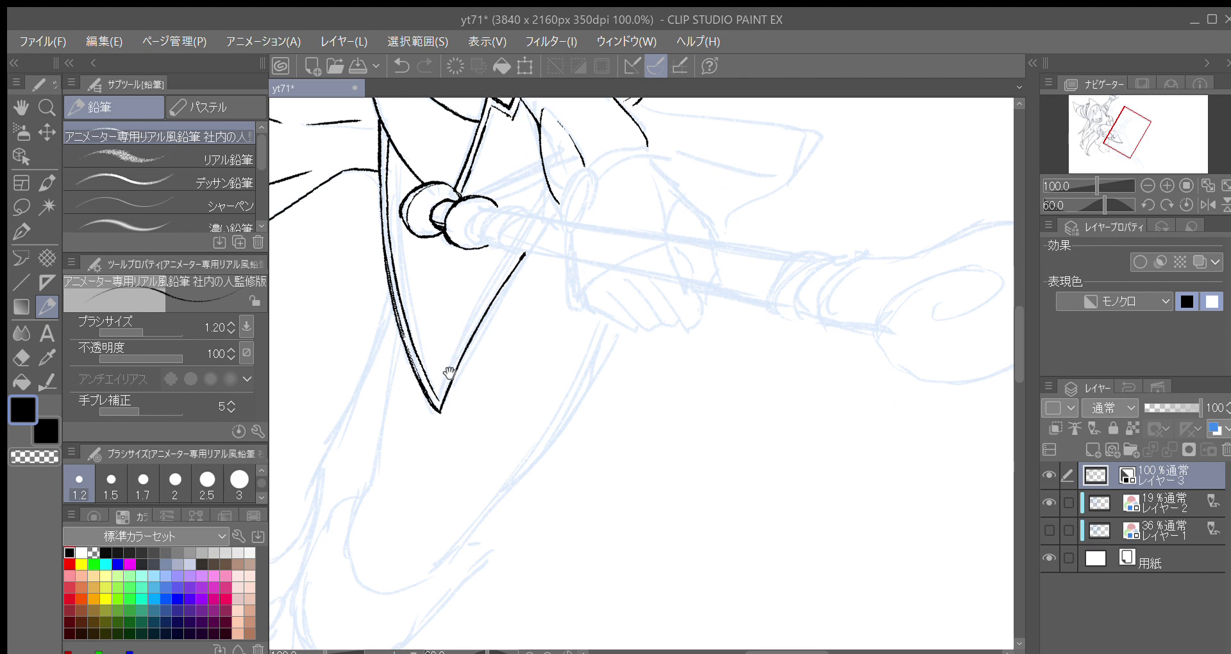
# Step: Ink the inner border line parallel to the pointed panel's opposite edge, starting from the tip
pyautogui.moveTo(452, 373); pyautogui.dragTo(439, 395)
pyautogui.press('^')
pyautogui.press('-')
pyautogui.moveTo(425, 419); pyautogui.dragTo(437, 389)
pyautogui.hotkey('ctrl', 'z')
pyautogui.hotkey('ctrl', 'z')
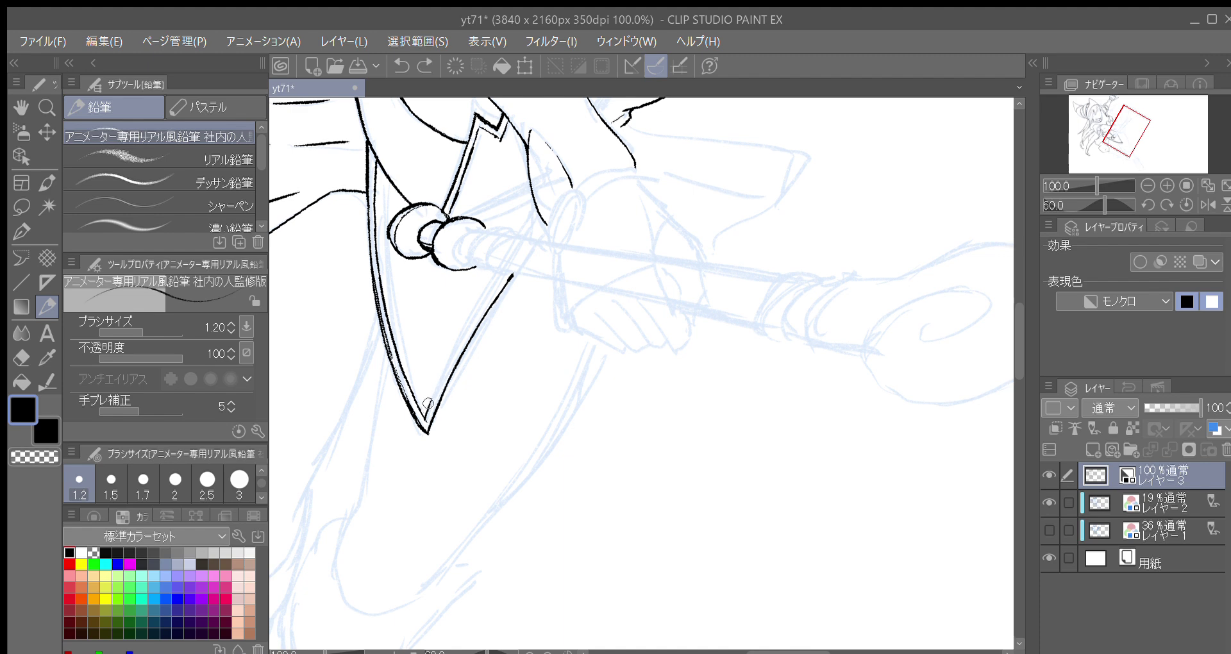
pyautogui.moveTo(425, 423); pyautogui.dragTo(501, 280)
pyautogui.press('-')
pyautogui.press('-')
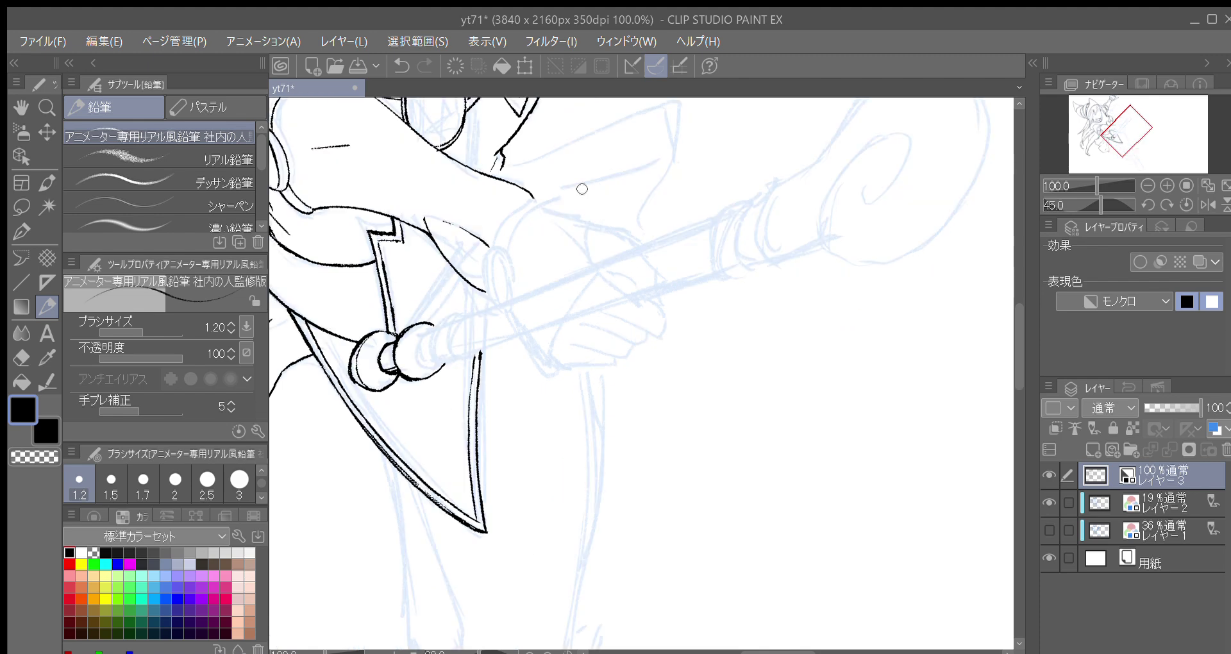
# Step: Ink the curved rim where the staff's shaft meets the second rounded bulb
pyautogui.moveTo(520, 333); pyautogui.dragTo(550, 297)
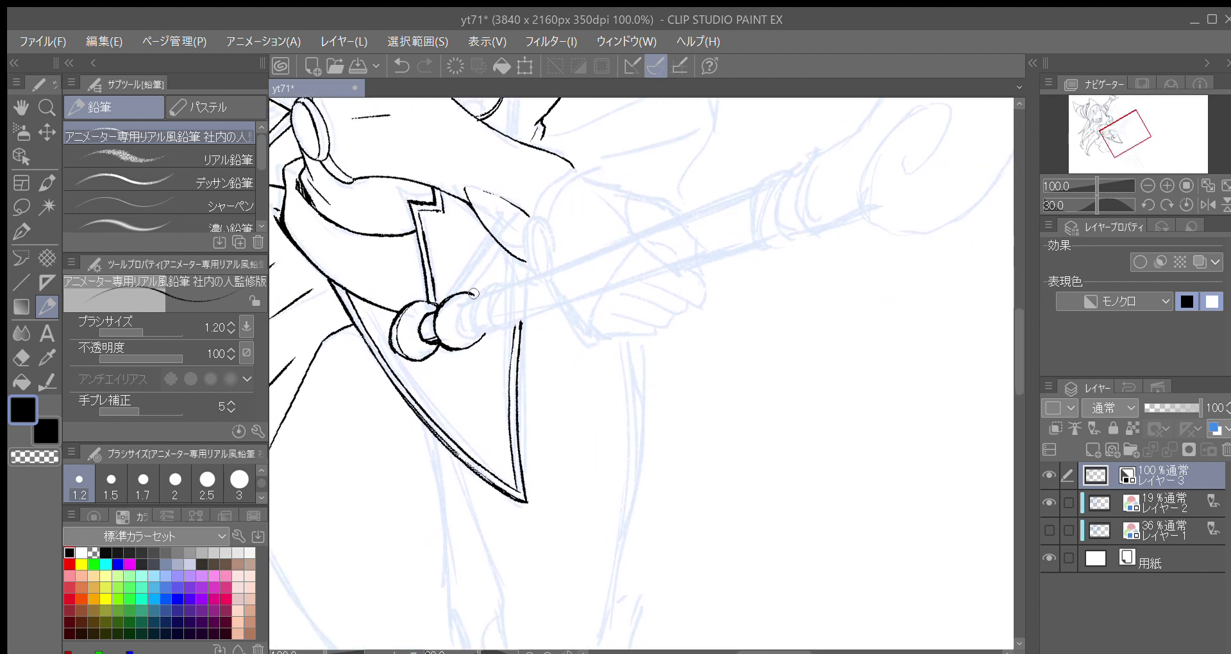
pyautogui.moveTo(445, 302); pyautogui.dragTo(451, 347)
pyautogui.press('-')
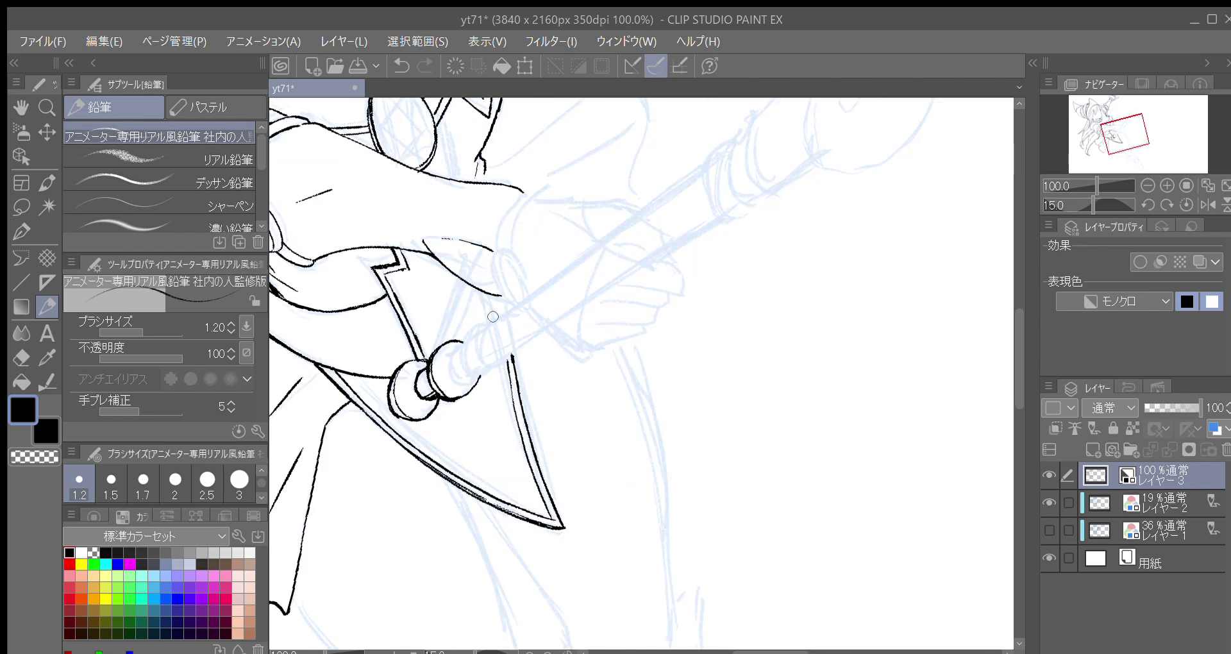
pyautogui.moveTo(461, 346)
pyautogui.mouseDown()
pyautogui.moveTo(467, 383)
pyautogui.moveTo(481, 375)
pyautogui.mouseUp()
pyautogui.press('-')
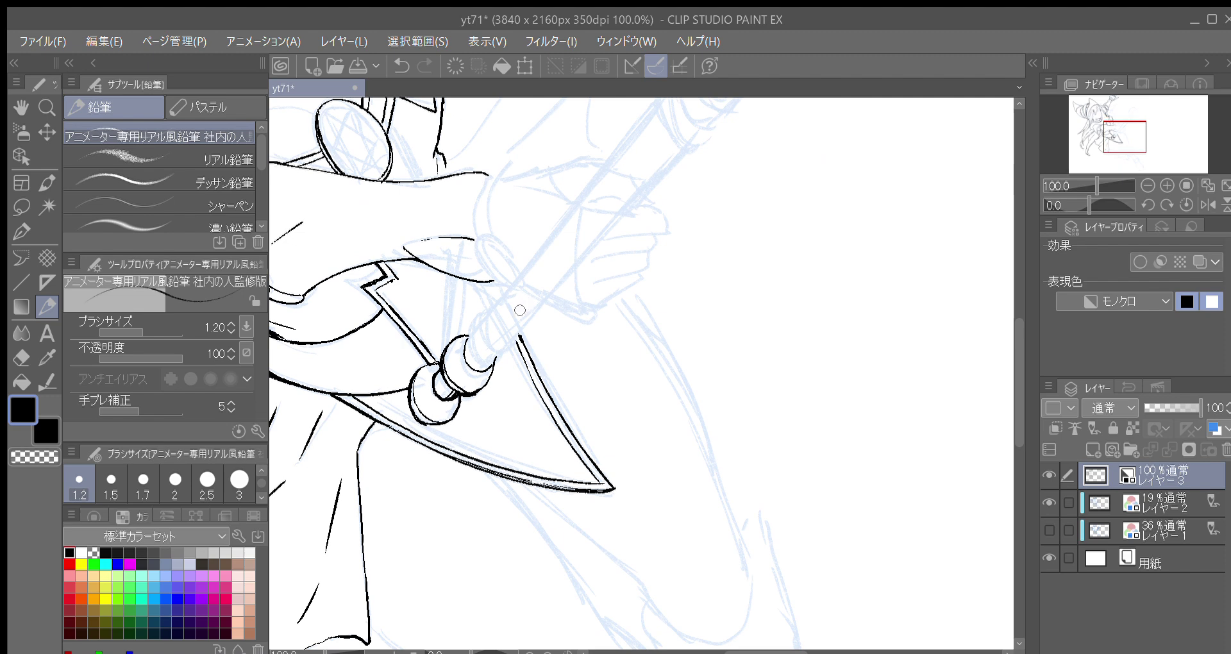
# Step: Ink the two parallel edges of the staff's shaft from the bulb toward the gripping hand
pyautogui.moveTo(510, 340); pyautogui.dragTo(486, 311)
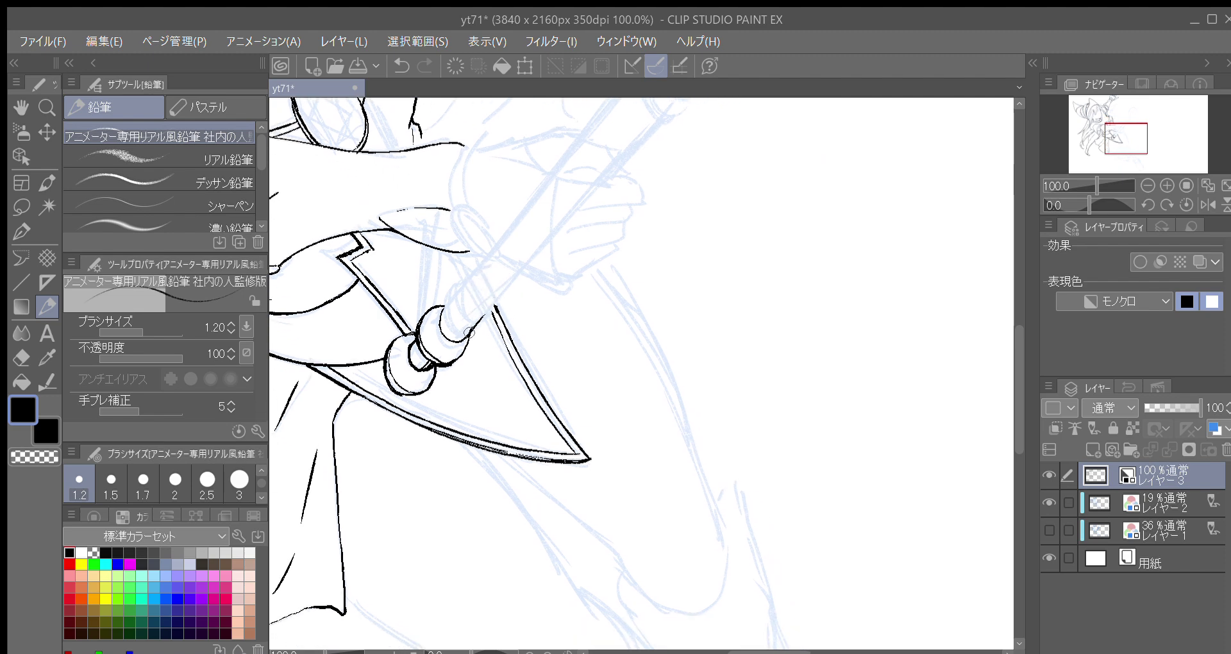
pyautogui.moveTo(468, 335); pyautogui.dragTo(516, 282)
pyautogui.hotkey('ctrl', 'z')
pyautogui.moveTo(468, 333)
pyautogui.mouseDown()
pyautogui.moveTo(525, 276)
pyautogui.moveTo(505, 346)
pyautogui.moveTo(499, 298)
pyautogui.mouseUp()
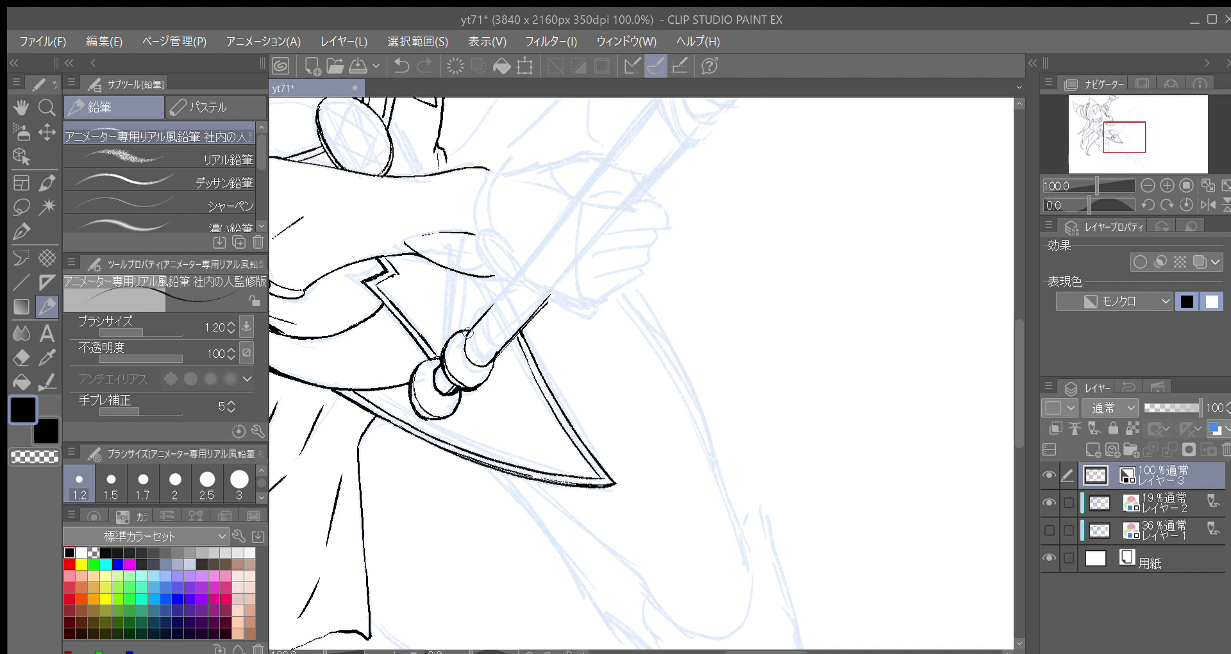
# Step: Ink the oval ornament at the sleeve's wrist, just above the staff's shaft
pyautogui.press('^')
pyautogui.press('^')
pyautogui.moveTo(661, 196); pyautogui.dragTo(581, 336)
pyautogui.press('^')
pyautogui.press('^')
pyautogui.moveTo(547, 260); pyautogui.dragTo(494, 314)
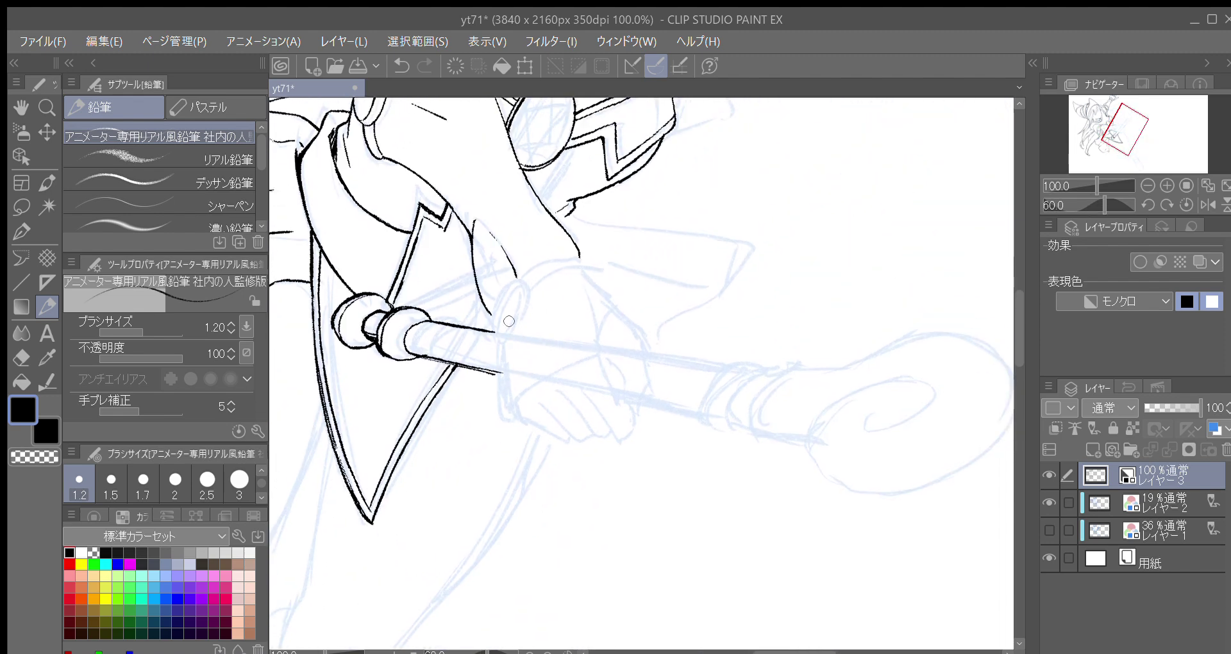
pyautogui.hotkey('ctrl', 'z')
pyautogui.moveTo(496, 334); pyautogui.dragTo(517, 279)
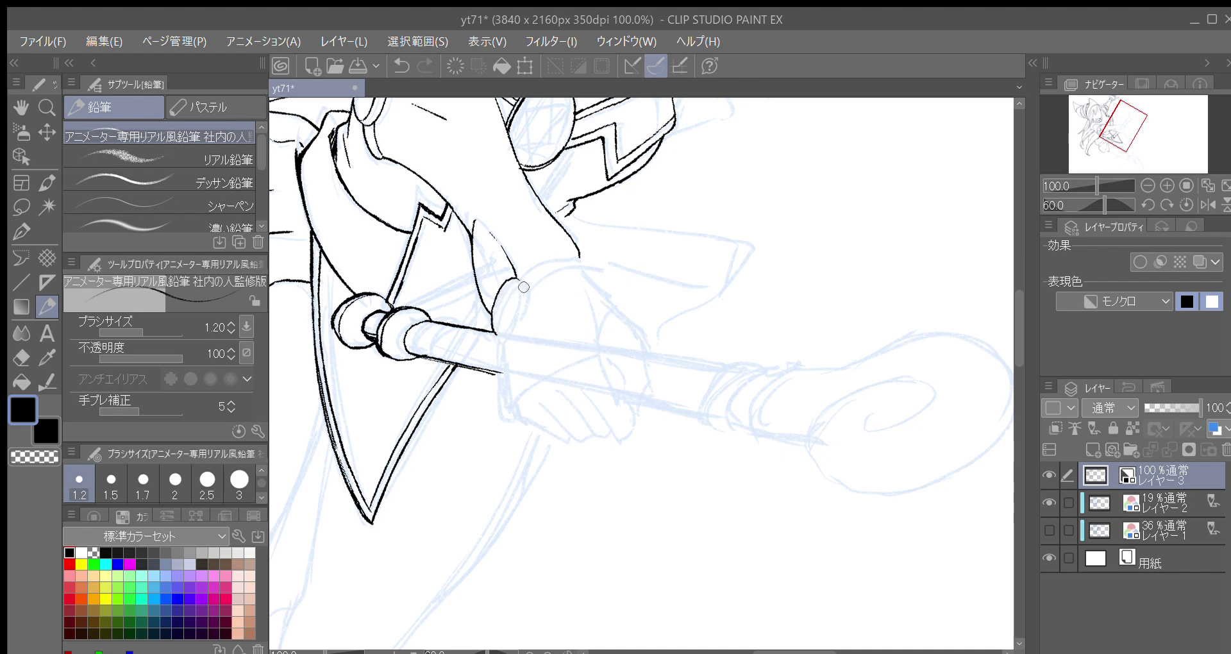
pyautogui.moveTo(501, 336); pyautogui.dragTo(520, 291)
# Step: Ink the double line of the sleeve cuff between the oval wrist ornament and the sleeve's far edge
pyautogui.moveTo(507, 340)
pyautogui.mouseDown()
pyautogui.moveTo(526, 316)
pyautogui.moveTo(523, 281)
pyautogui.moveTo(562, 243)
pyautogui.moveTo(505, 333)
pyautogui.moveTo(554, 289)
pyautogui.mouseUp()
pyautogui.press('-')
pyautogui.hotkey('ctrl', 'z')
pyautogui.moveTo(512, 323); pyautogui.dragTo(558, 287)
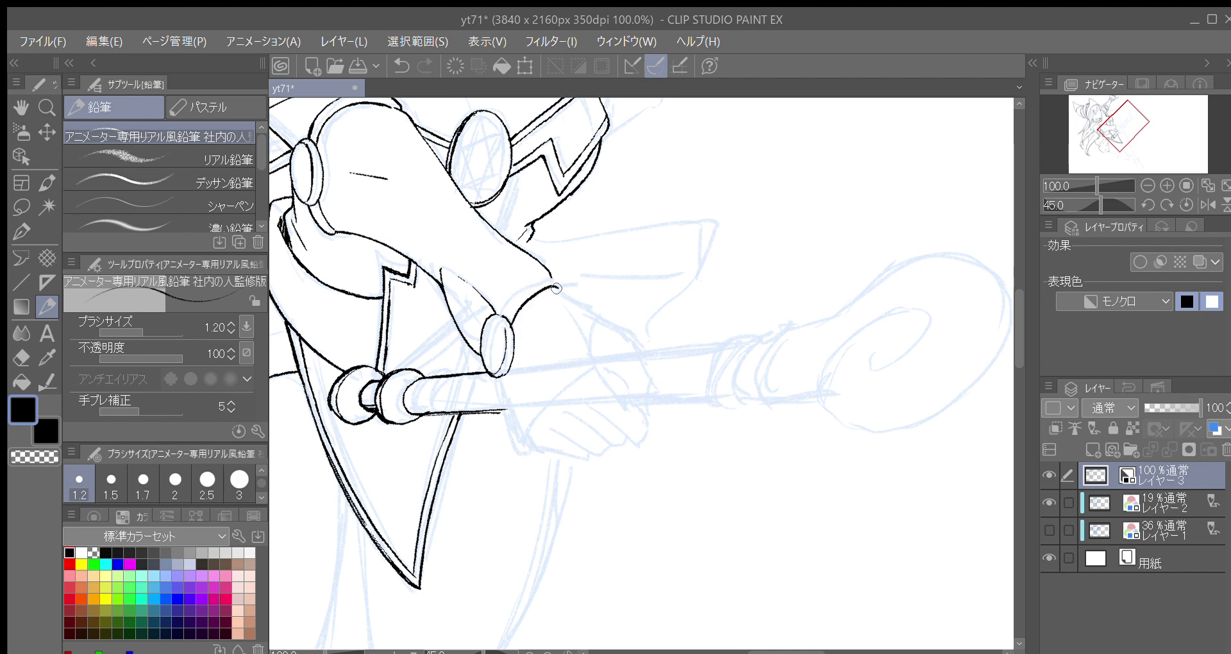
pyautogui.moveTo(503, 314); pyautogui.dragTo(545, 279)
pyautogui.press('^')
pyautogui.press('-')
pyautogui.press('^')
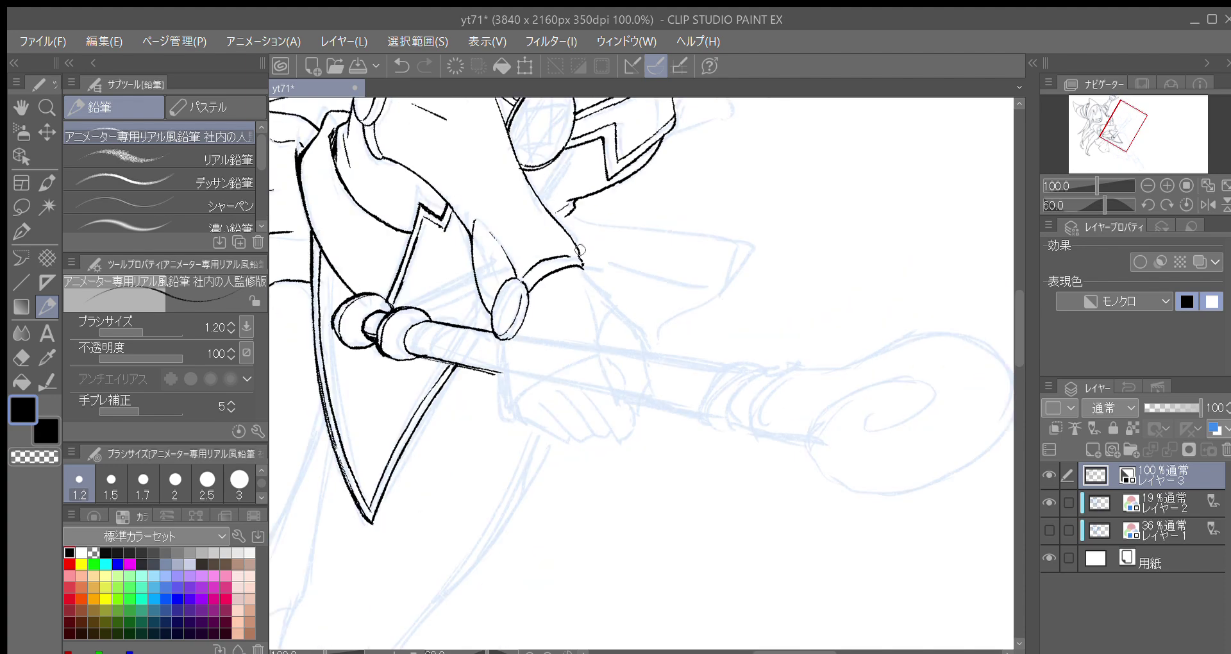
# Step: Ink the hand's outer contour from the far end of the sleeve cuff up to the knuckle
pyautogui.press('^')
pyautogui.press('^')
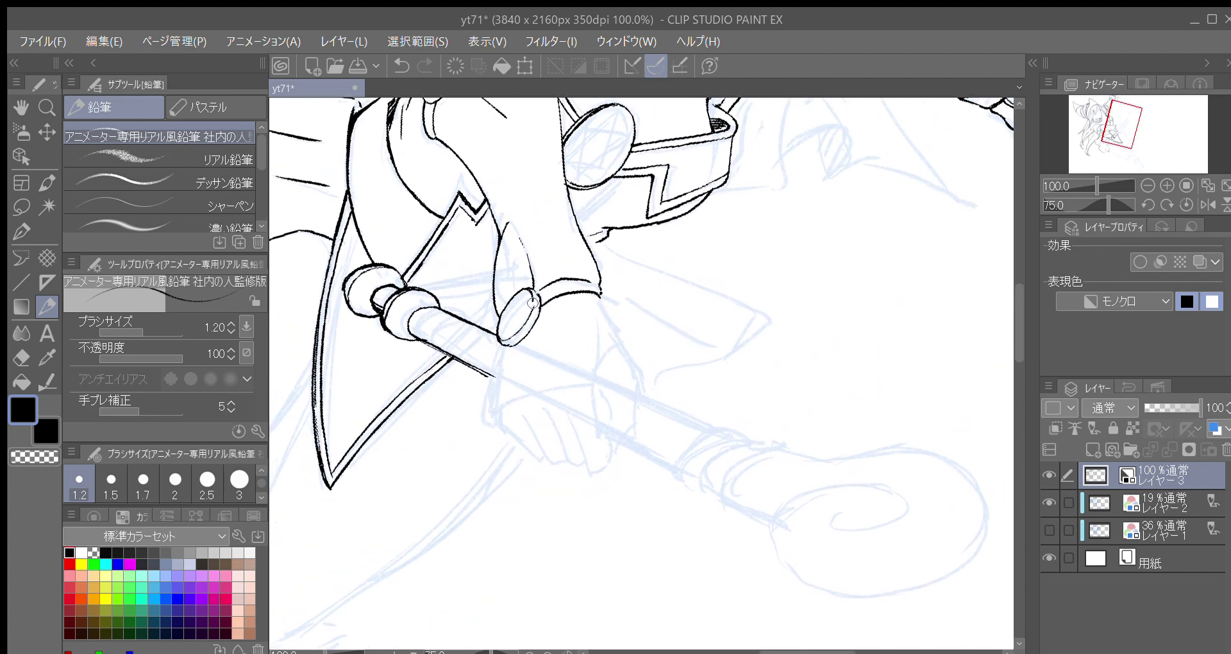
pyautogui.press('-')
pyautogui.press('-')
pyautogui.press('-')
pyautogui.press('-')
pyautogui.press('-')
pyautogui.press('-')
pyautogui.press('-')
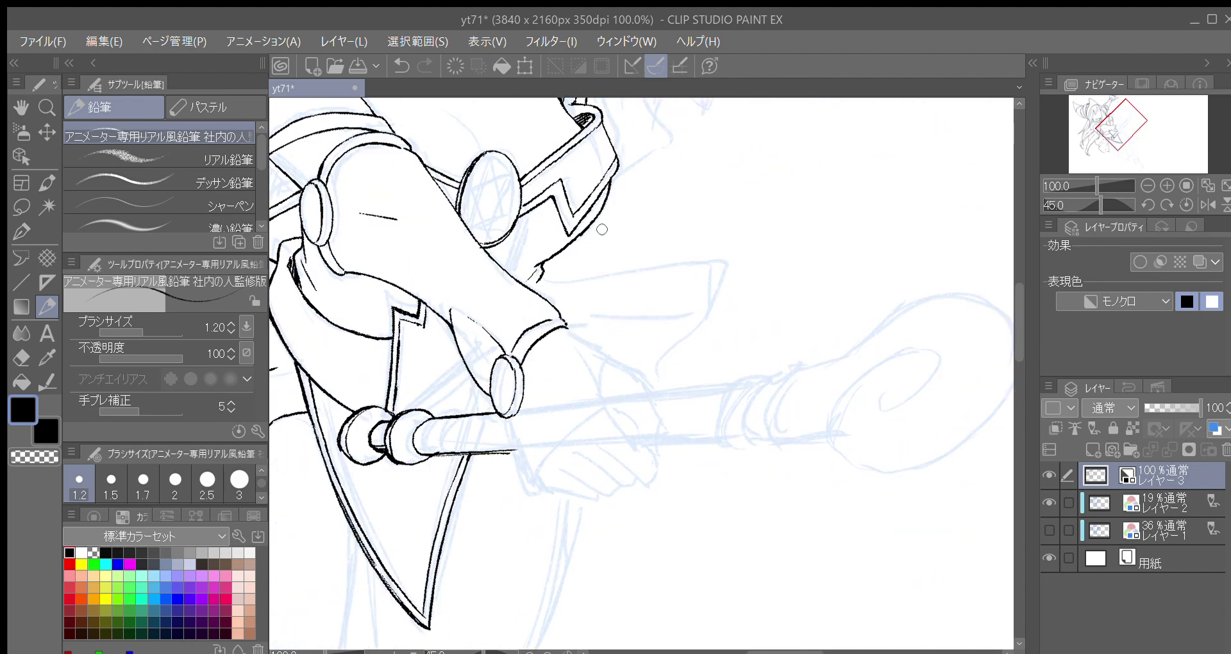
pyautogui.press('-')
pyautogui.press('-')
pyautogui.press('-')
pyautogui.press('-')
pyautogui.press('-')
pyautogui.press('-')
pyautogui.press('-')
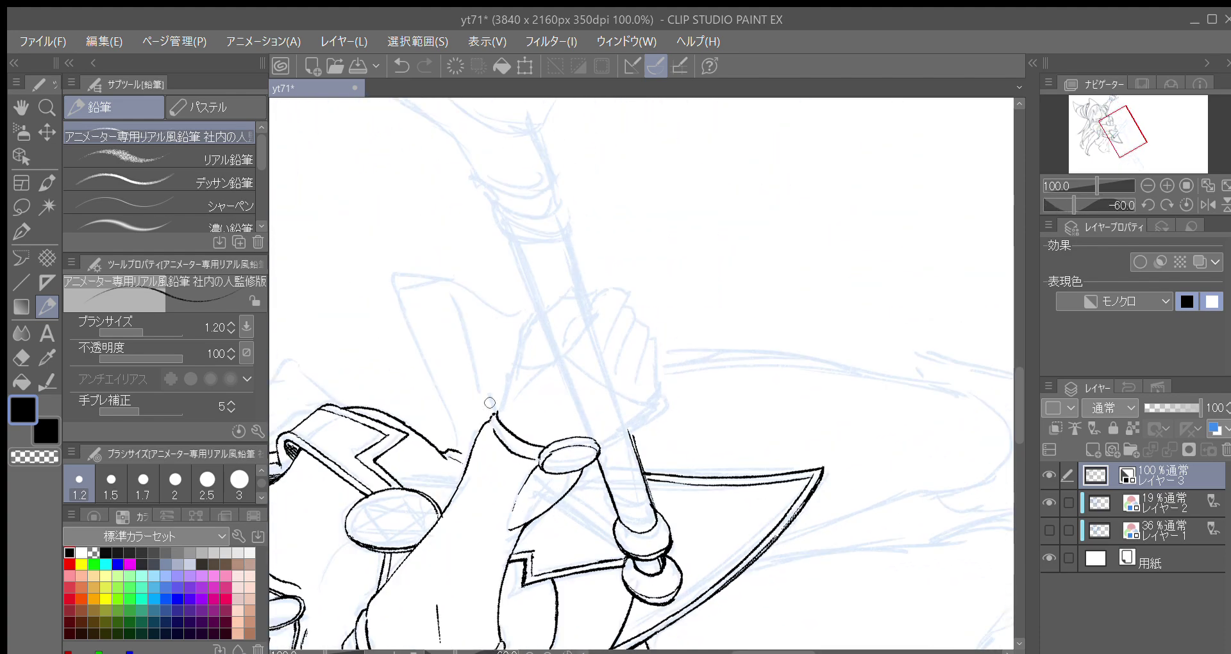
pyautogui.moveTo(496, 415); pyautogui.dragTo(503, 405)
pyautogui.moveTo(498, 413); pyautogui.dragTo(533, 328)
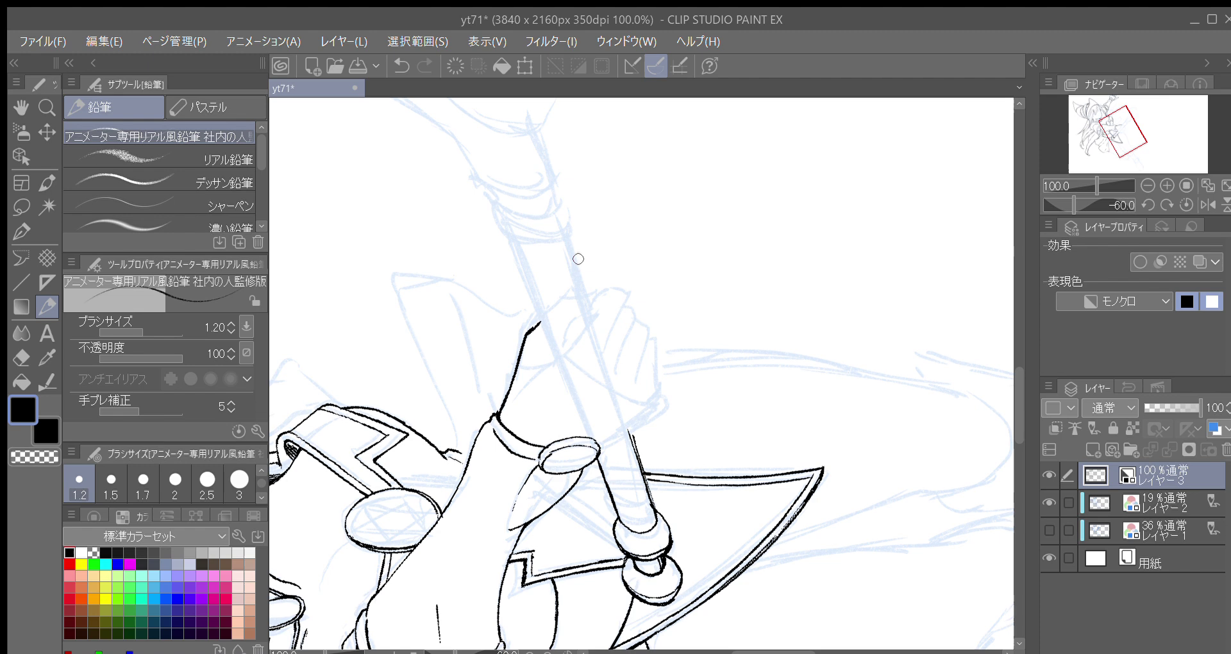
# Step: Ink the long line from the knuckle across the hand toward the fingers gripping the staff
pyautogui.press('-')
pyautogui.scroll(-2, 532, 321)
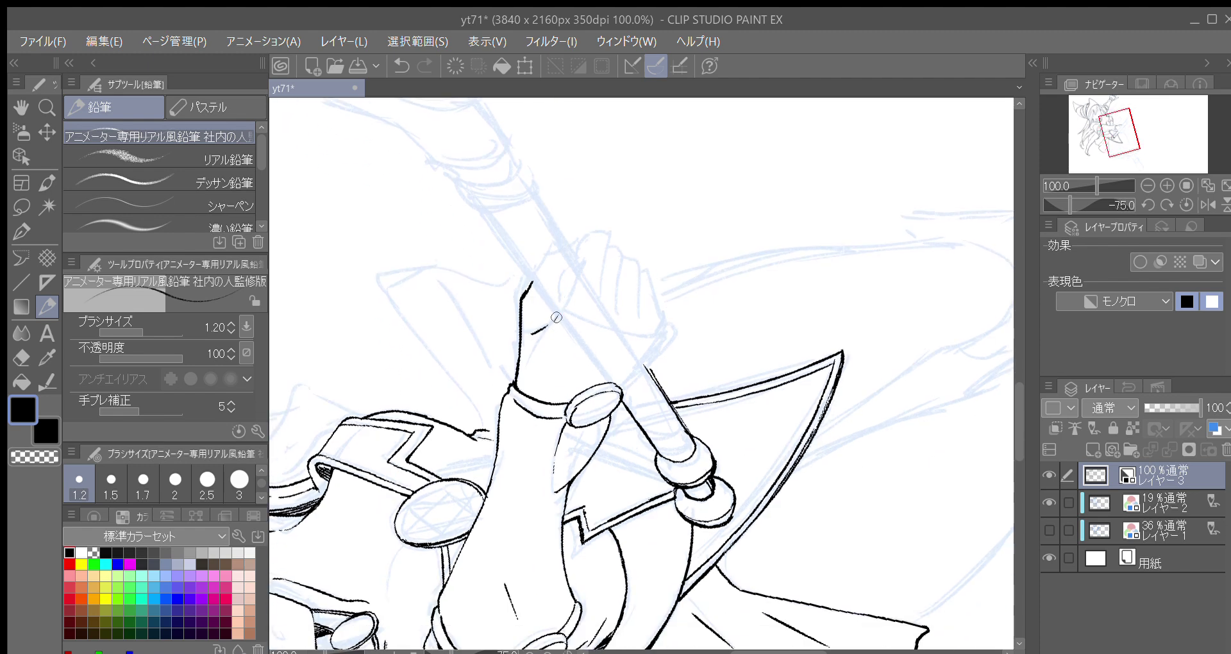
pyautogui.moveTo(556, 316); pyautogui.dragTo(587, 273)
pyautogui.hotkey('ctrl', 'z')
pyautogui.moveTo(552, 324); pyautogui.dragTo(586, 251)
pyautogui.press('^')
pyautogui.press('^')
pyautogui.press('^')
pyautogui.press('^')
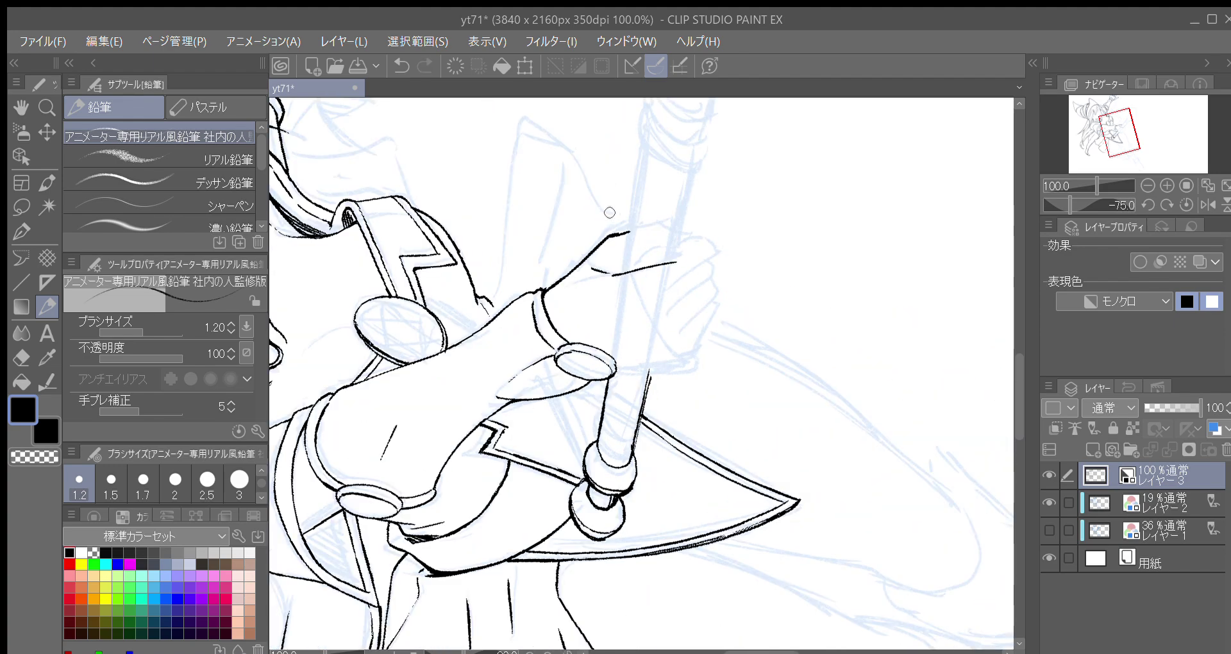
# Step: Ink the short curved knuckle line joining the hand's outer contour to the line across the hand
pyautogui.press('^')
pyautogui.press('^')
pyautogui.press('^')
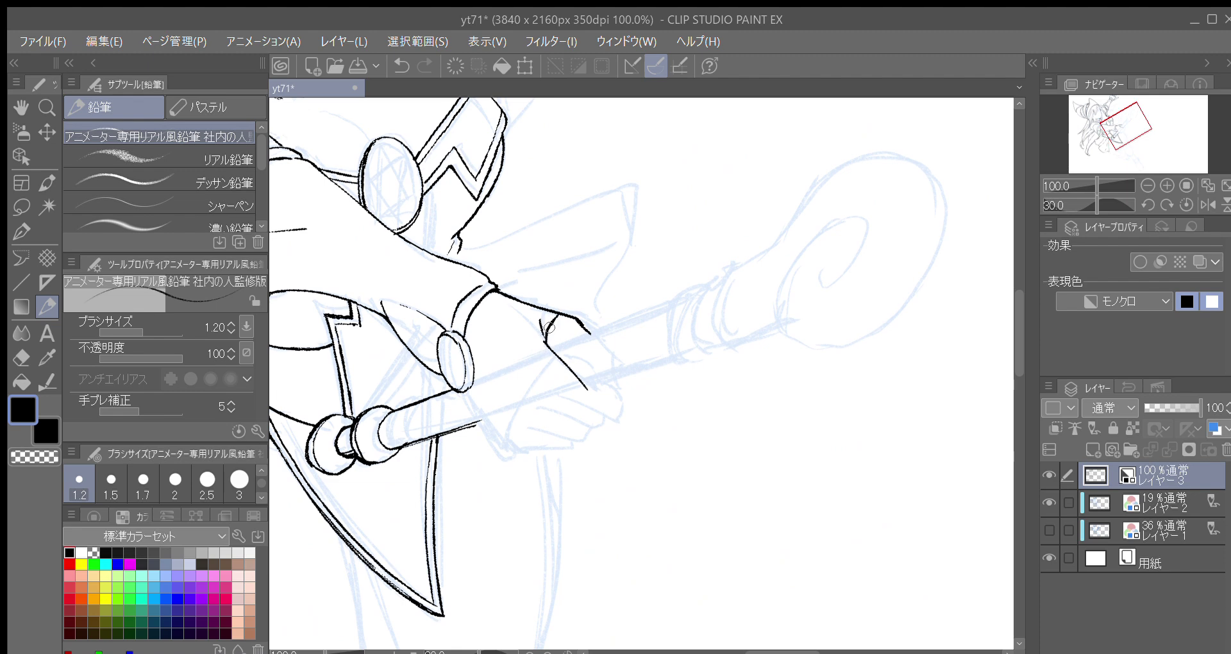
pyautogui.moveTo(544, 340); pyautogui.dragTo(554, 318)
pyautogui.press('^')
pyautogui.press('^')
# Step: Ink the hand's lower contour from the oval wrist ornament past the shaft to the base of the fingers
pyautogui.moveTo(479, 298); pyautogui.dragTo(487, 356)
pyautogui.press('^')
pyautogui.press('^')
pyautogui.moveTo(561, 291); pyautogui.dragTo(545, 330)
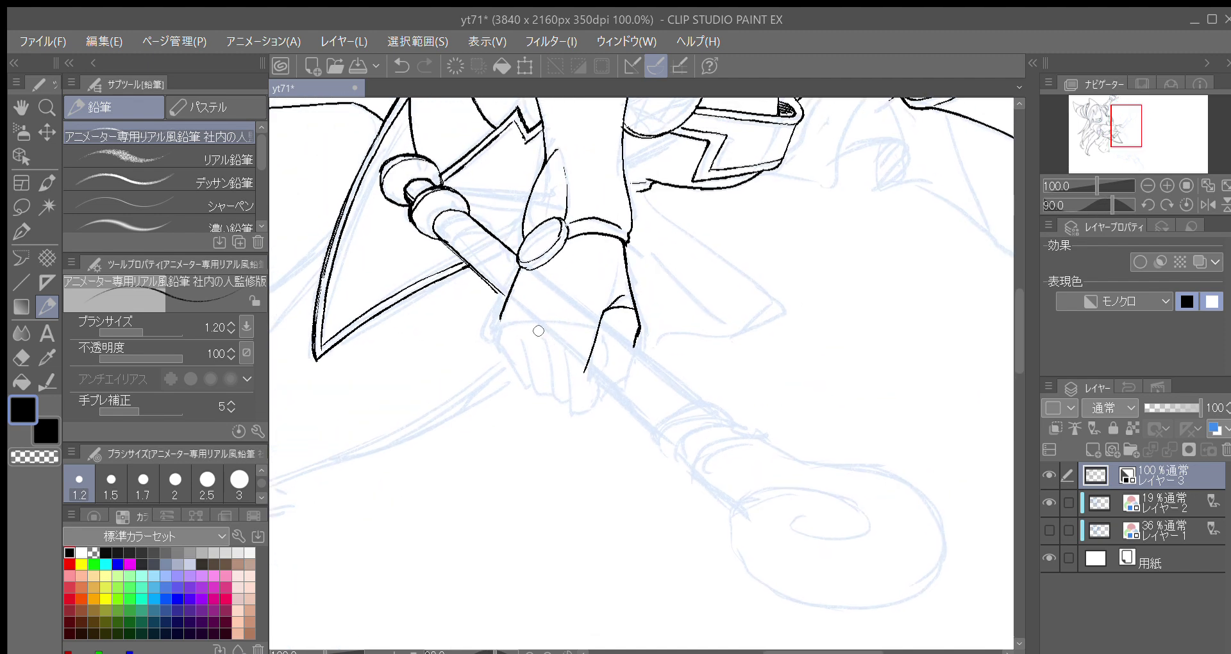
pyautogui.press('-')
pyautogui.press('-')
pyautogui.press('-')
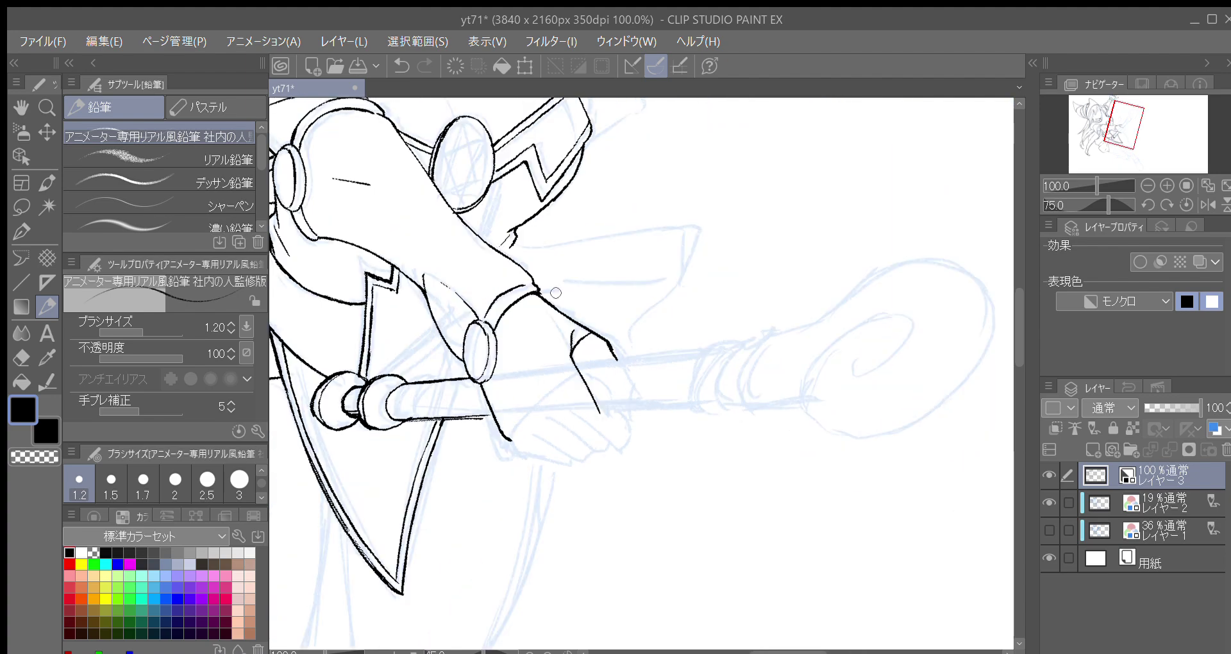
pyautogui.press('-')
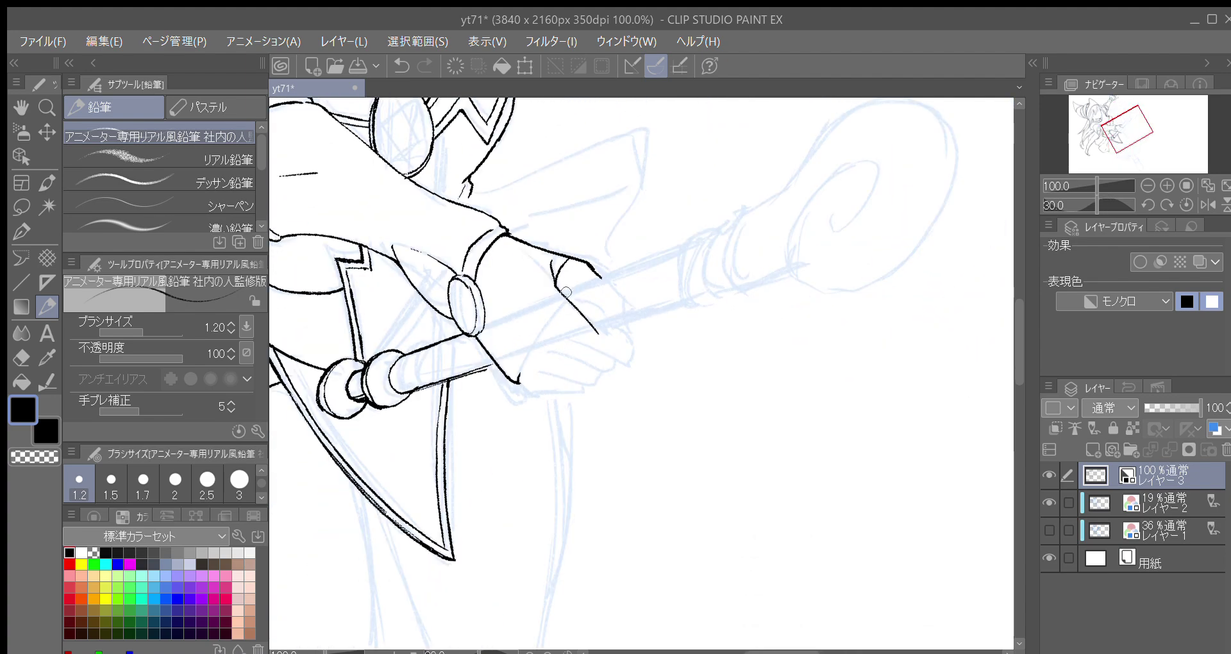
# Step: Ink the outlines of the fingers curled below the hand's lower contour, redoing the first finger stroke
pyautogui.moveTo(518, 372); pyautogui.dragTo(562, 302)
pyautogui.press('^')
pyautogui.press('^')
pyautogui.press('^')
pyautogui.press('^')
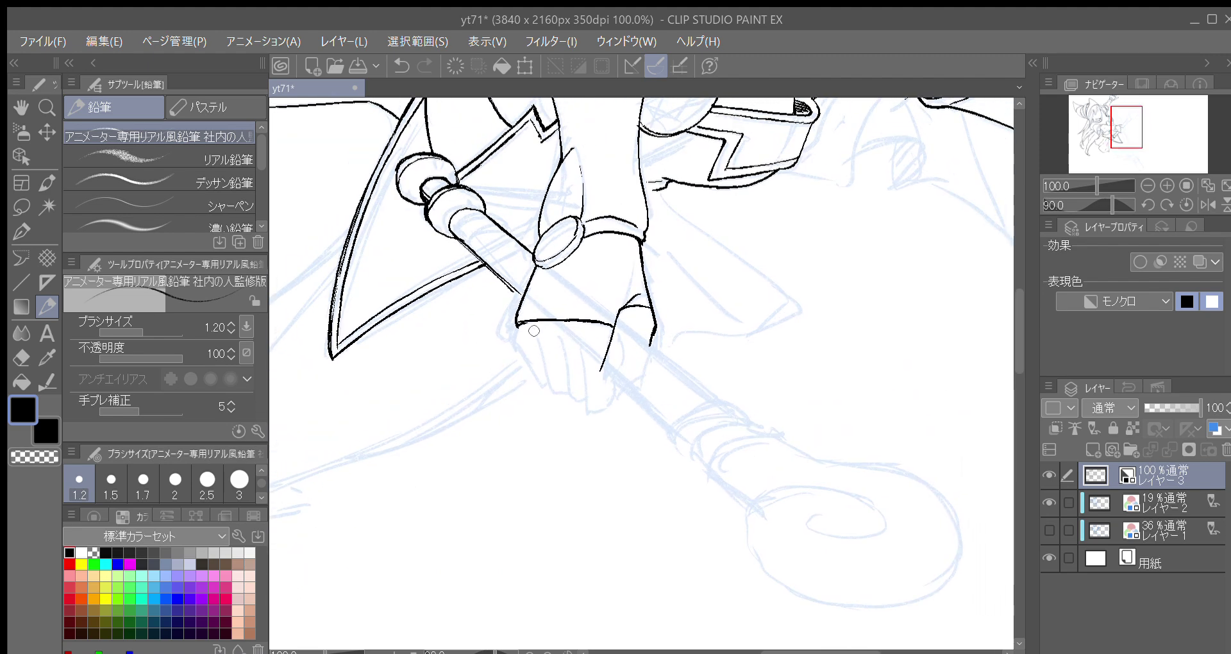
pyautogui.moveTo(520, 330); pyautogui.dragTo(492, 347)
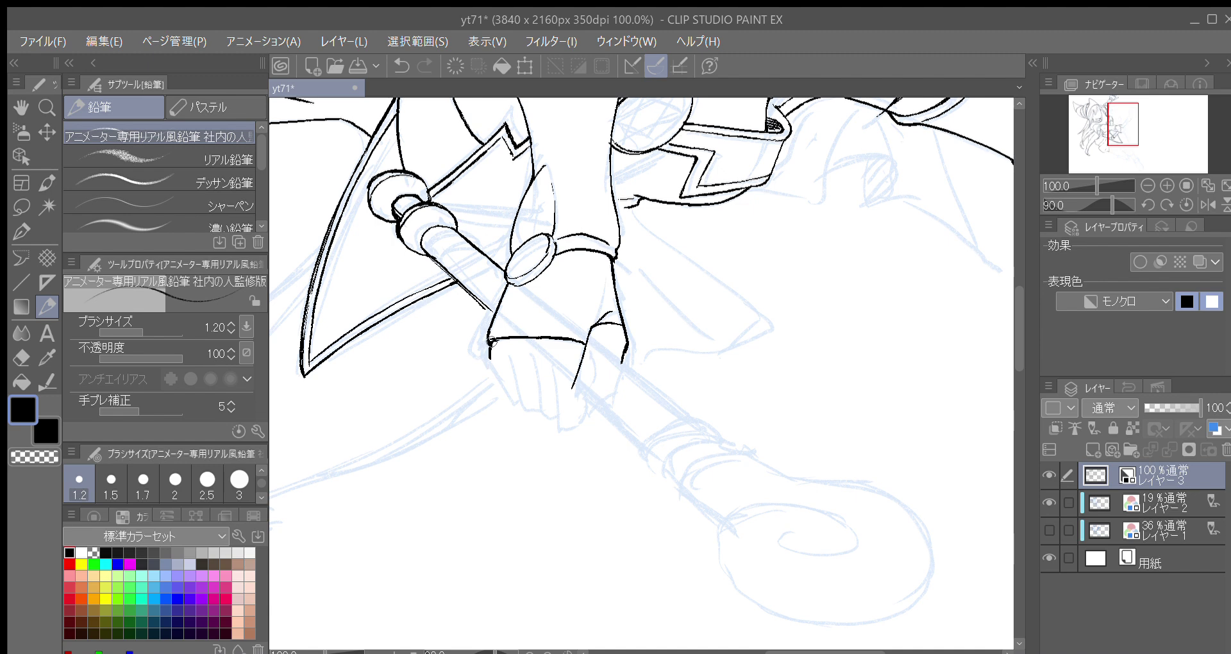
pyautogui.moveTo(492, 364); pyautogui.dragTo(540, 404)
pyautogui.hotkey('ctrl', 'z')
pyautogui.moveTo(533, 353); pyautogui.dragTo(552, 410)
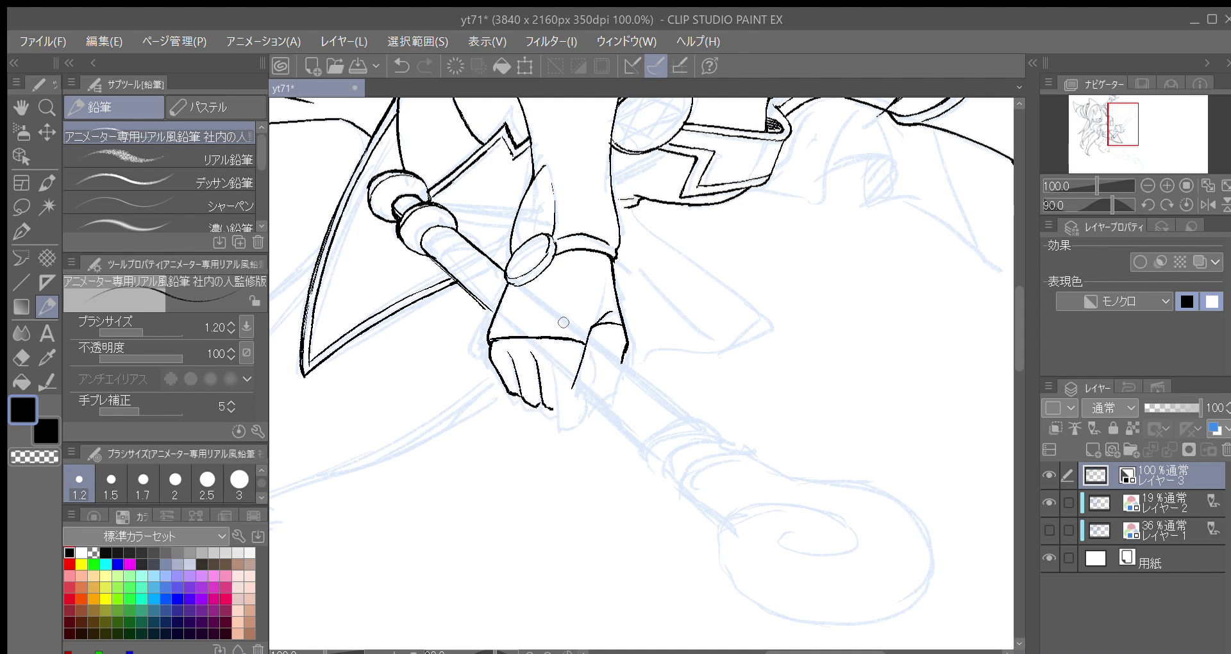
pyautogui.moveTo(515, 334); pyautogui.dragTo(516, 352)
# Step: Reinforce the lines of the staff shaft between the round knobs and the wrist
pyautogui.moveTo(460, 217); pyautogui.dragTo(512, 298)
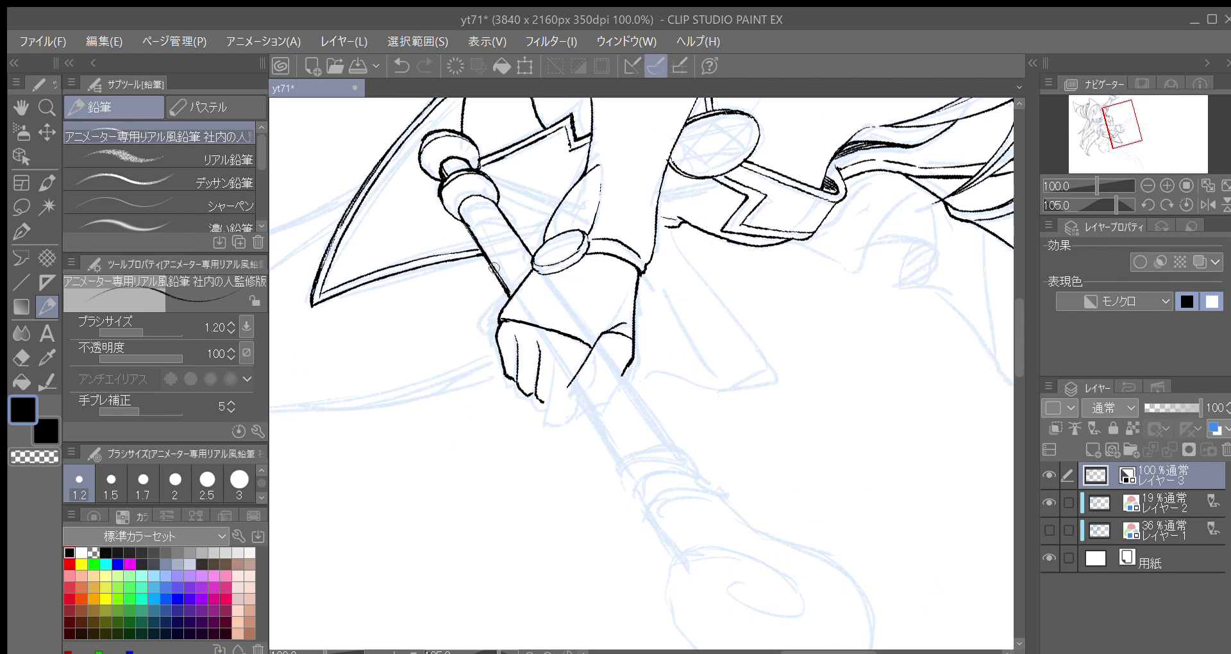
pyautogui.moveTo(460, 210); pyautogui.dragTo(492, 273)
pyautogui.moveTo(438, 193)
pyautogui.mouseDown()
pyautogui.moveTo(460, 220)
pyautogui.moveTo(499, 206)
pyautogui.moveTo(532, 255)
pyautogui.mouseUp()
pyautogui.moveTo(468, 210); pyautogui.dragTo(515, 287)
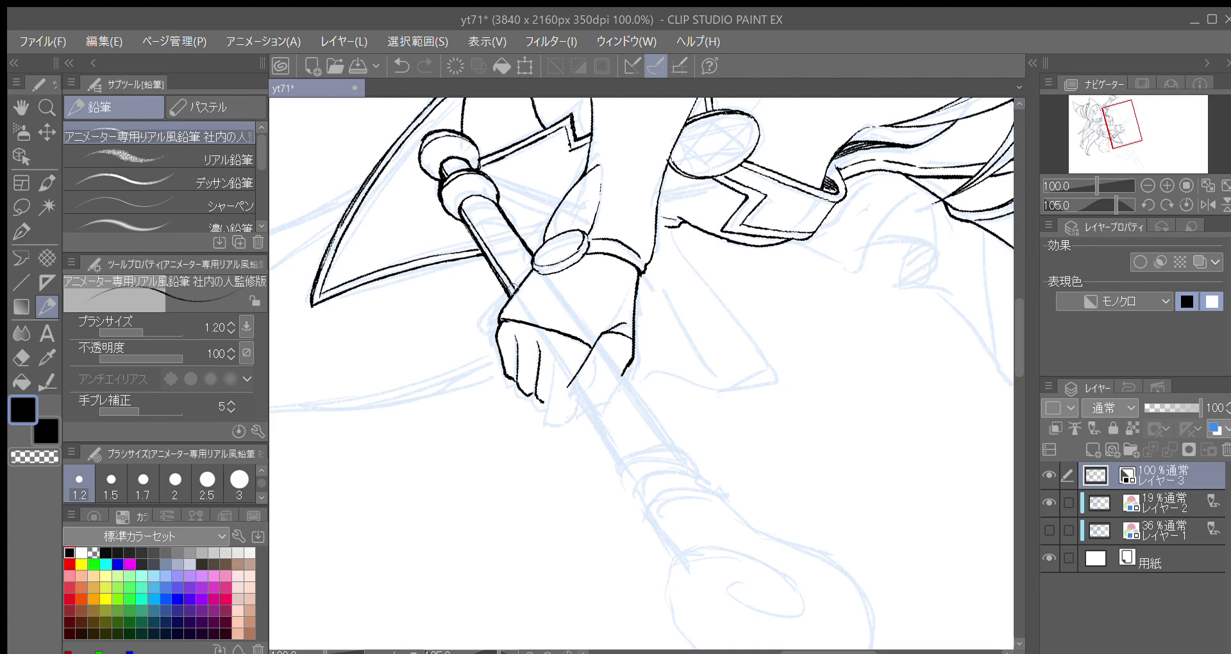
# Step: Ink the staff shaft's upper edge from the hand to the sketched collar with a thick doubled line
pyautogui.press('-')
pyautogui.press('-')
pyautogui.press('-')
pyautogui.press('-')
pyautogui.press('-')
pyautogui.press('-')
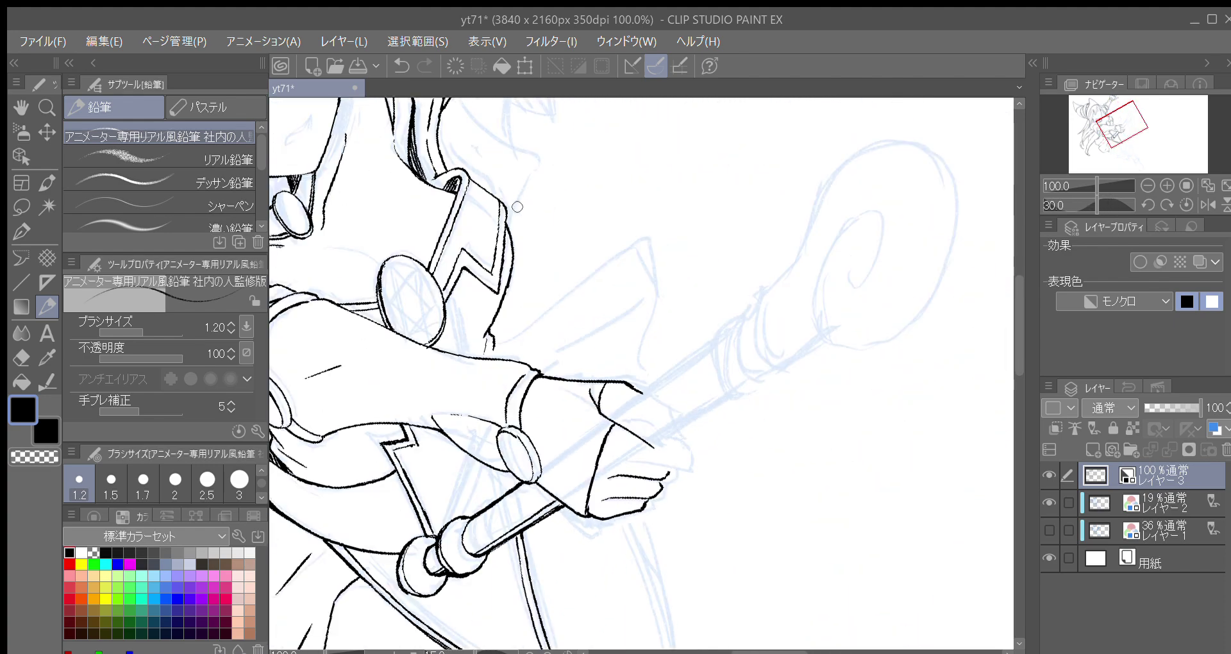
pyautogui.press('-')
pyautogui.moveTo(766, 356)
pyautogui.mouseDown()
pyautogui.moveTo(706, 317)
pyautogui.moveTo(591, 346)
pyautogui.moveTo(502, 308)
pyautogui.mouseUp()
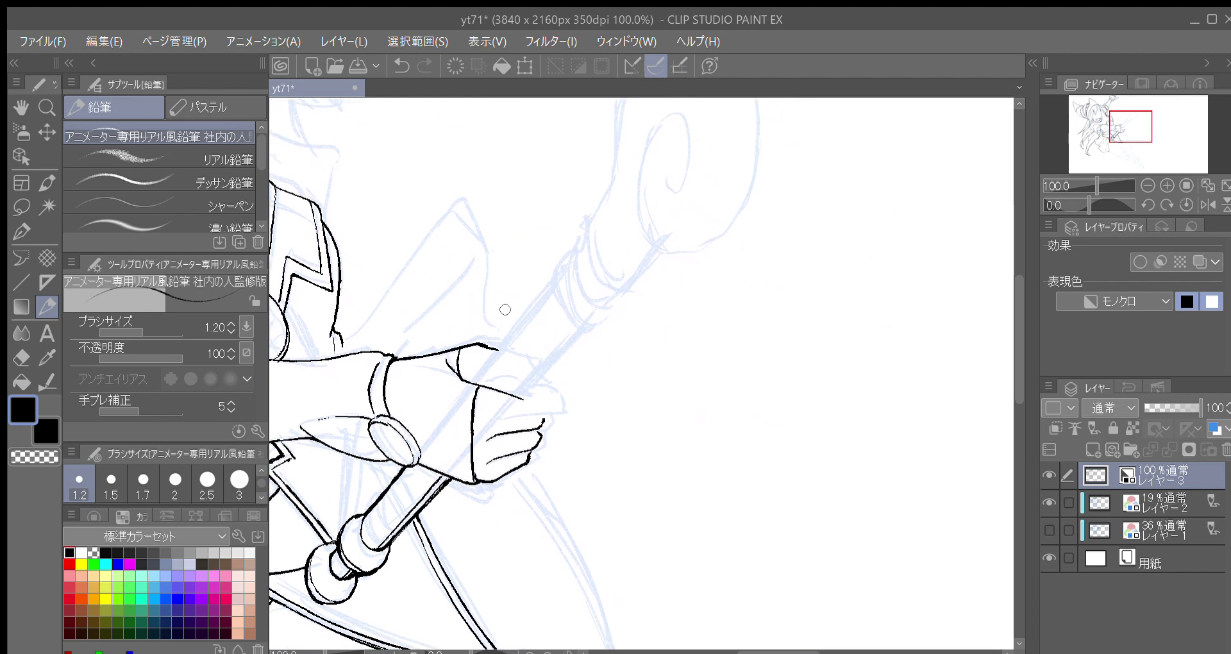
pyautogui.moveTo(519, 357)
pyautogui.mouseDown()
pyautogui.moveTo(496, 355)
pyautogui.moveTo(503, 348)
pyautogui.mouseUp()
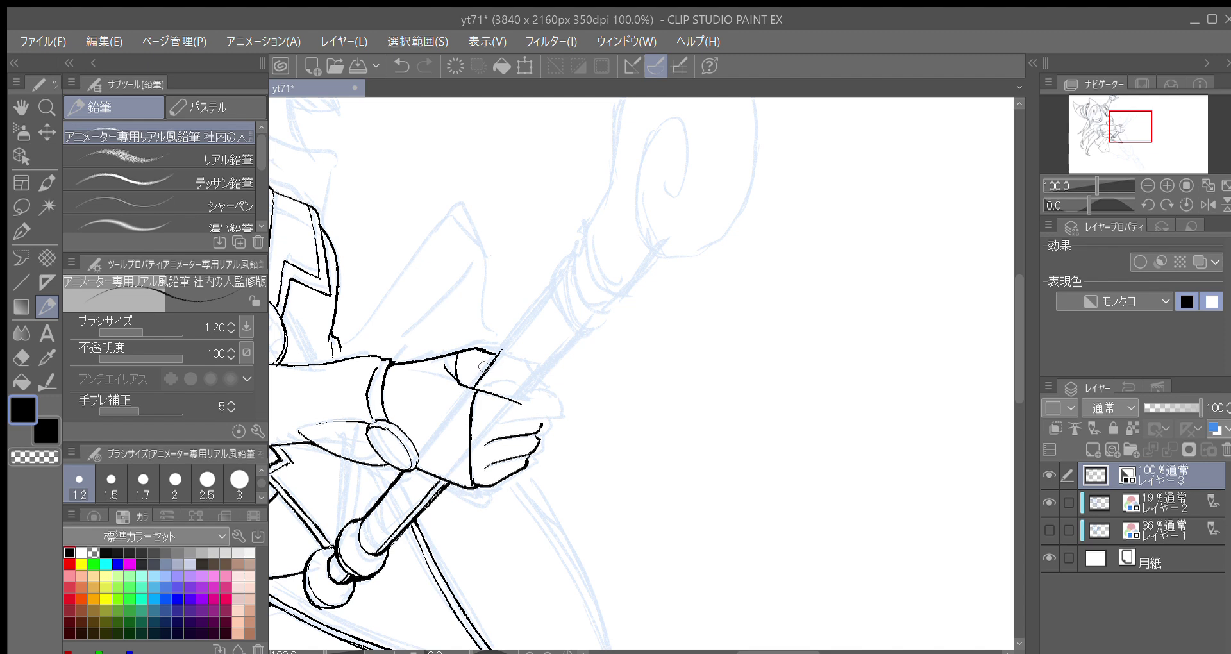
pyautogui.moveTo(472, 387); pyautogui.dragTo(552, 295)
pyautogui.moveTo(509, 339); pyautogui.dragTo(553, 290)
pyautogui.scroll(-2, 535, 332)
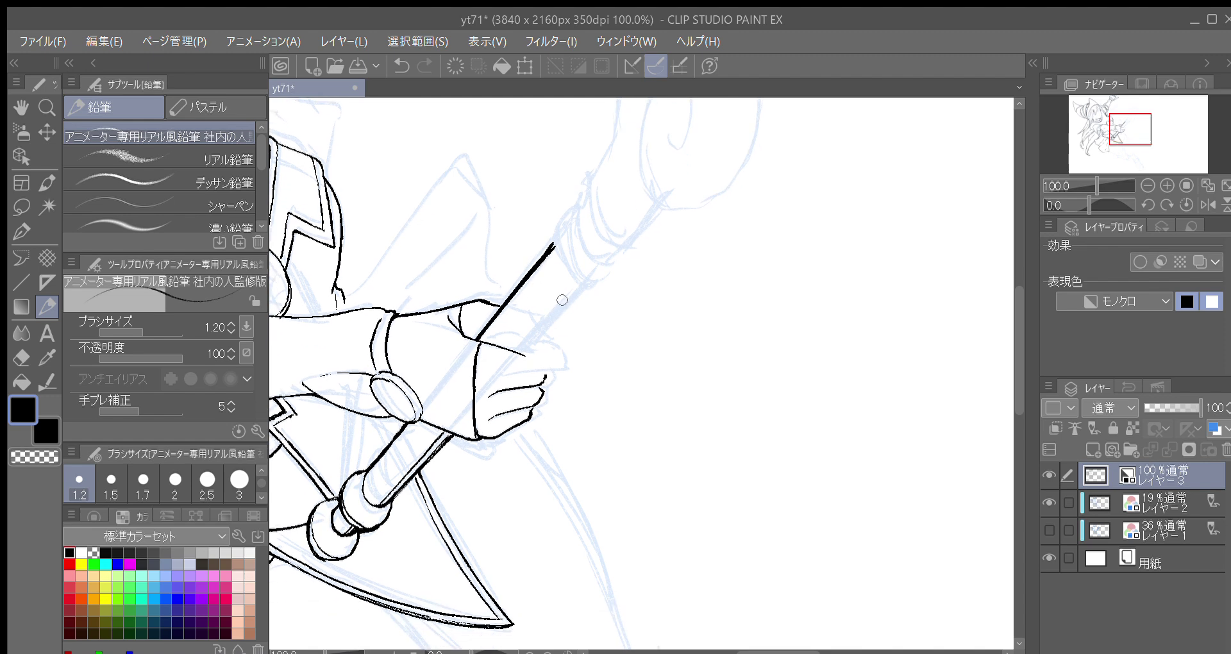
# Step: Ink the tip and outer contour of the index finger where it wraps around the staff shaft
pyautogui.press('^')
pyautogui.press('^')
pyautogui.press('^')
pyautogui.moveTo(621, 297); pyautogui.dragTo(574, 343)
pyautogui.press('^')
pyautogui.press('^')
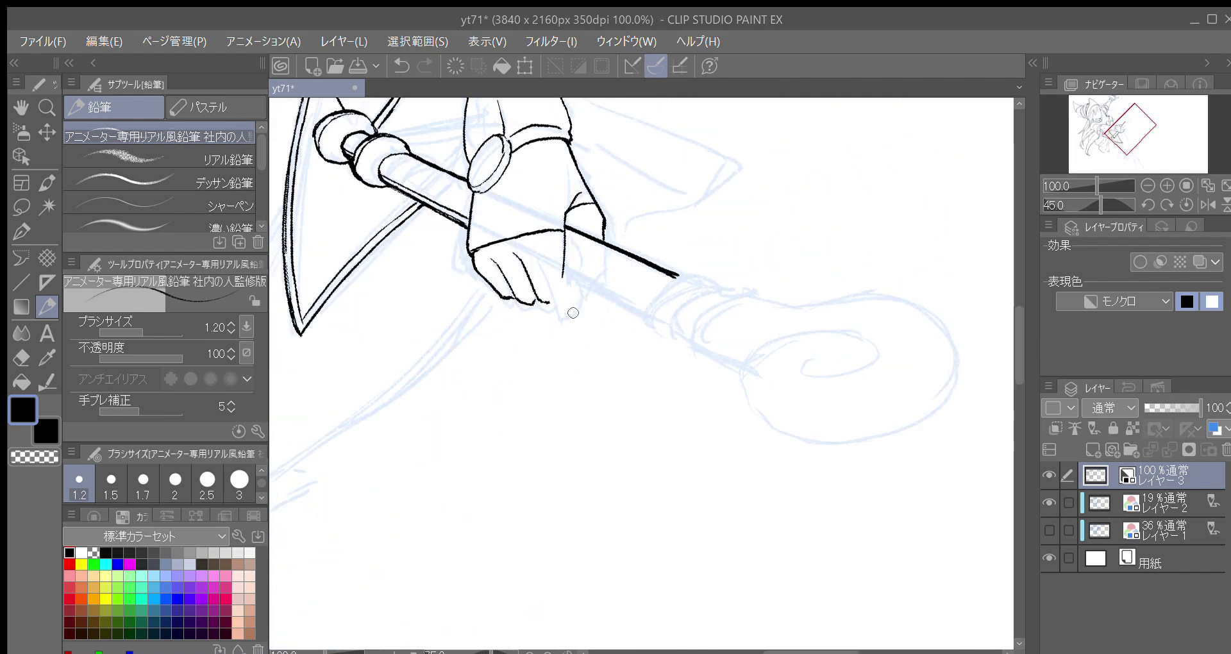
pyautogui.moveTo(527, 249); pyautogui.dragTo(547, 300)
pyautogui.hotkey('ctrl', 'z')
pyautogui.moveTo(527, 249)
pyautogui.mouseDown()
pyautogui.moveTo(555, 306)
pyautogui.moveTo(590, 289)
pyautogui.moveTo(569, 307)
pyautogui.moveTo(580, 311)
pyautogui.moveTo(590, 290)
pyautogui.mouseUp()
pyautogui.hotkey('ctrl', 'z')
pyautogui.hotkey('ctrl', 'z')
pyautogui.hotkey('ctrl', 'z')
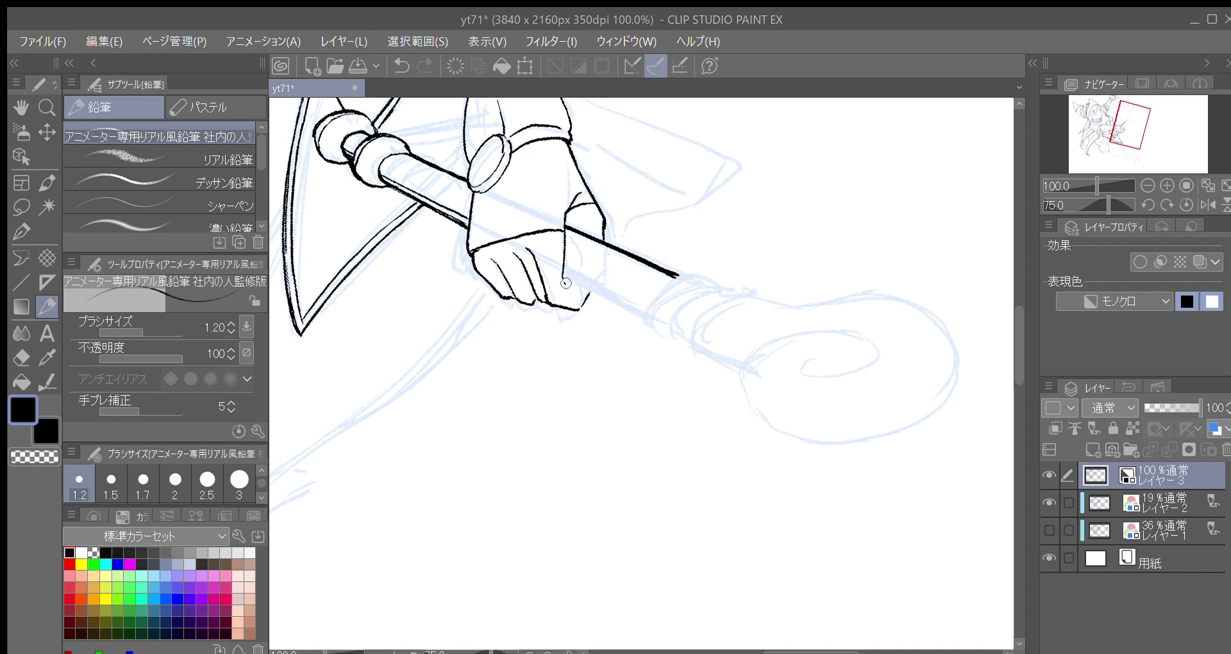
# Step: Ink the staff shaft's lower edge from the index finger to the sketched collar
pyautogui.press('-')
pyautogui.press('-')
pyautogui.press('-')
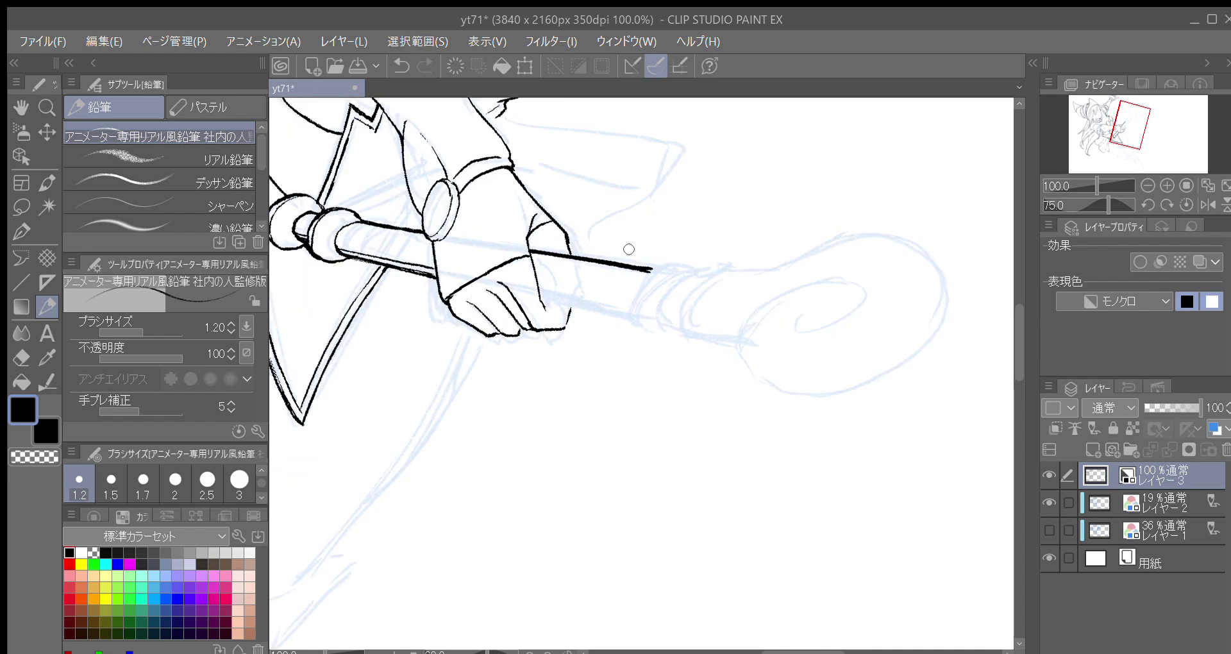
pyautogui.press('-')
pyautogui.press('-')
pyautogui.press('-')
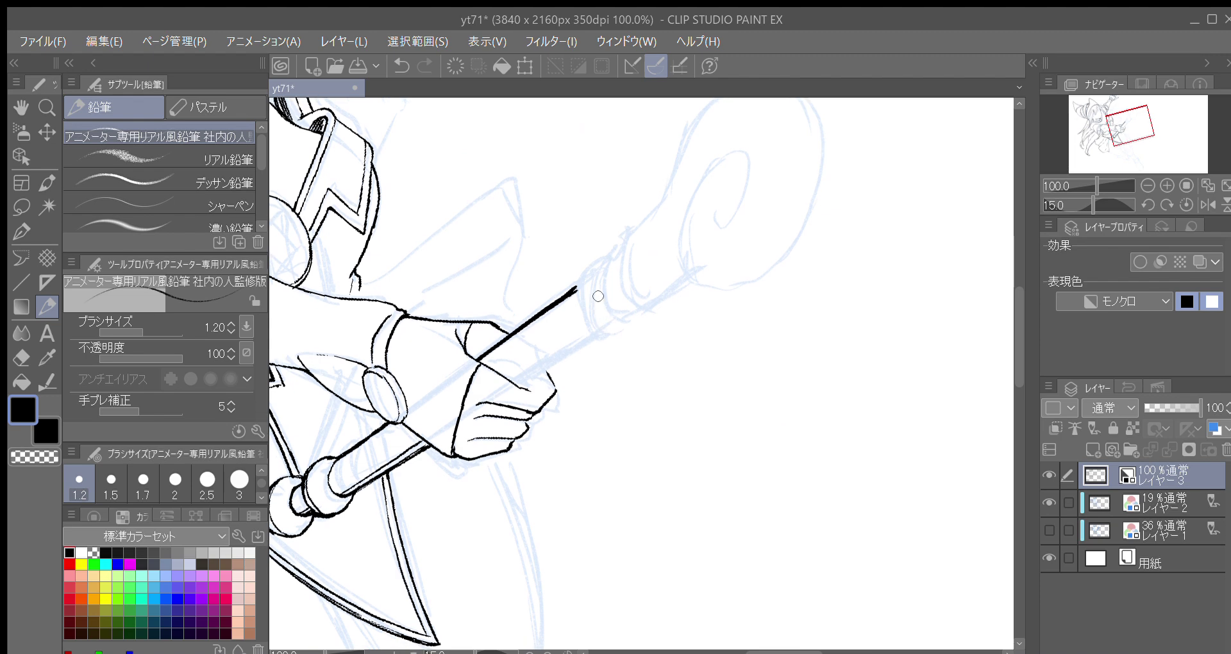
pyautogui.press('-')
pyautogui.scroll(-1, 558, 334)
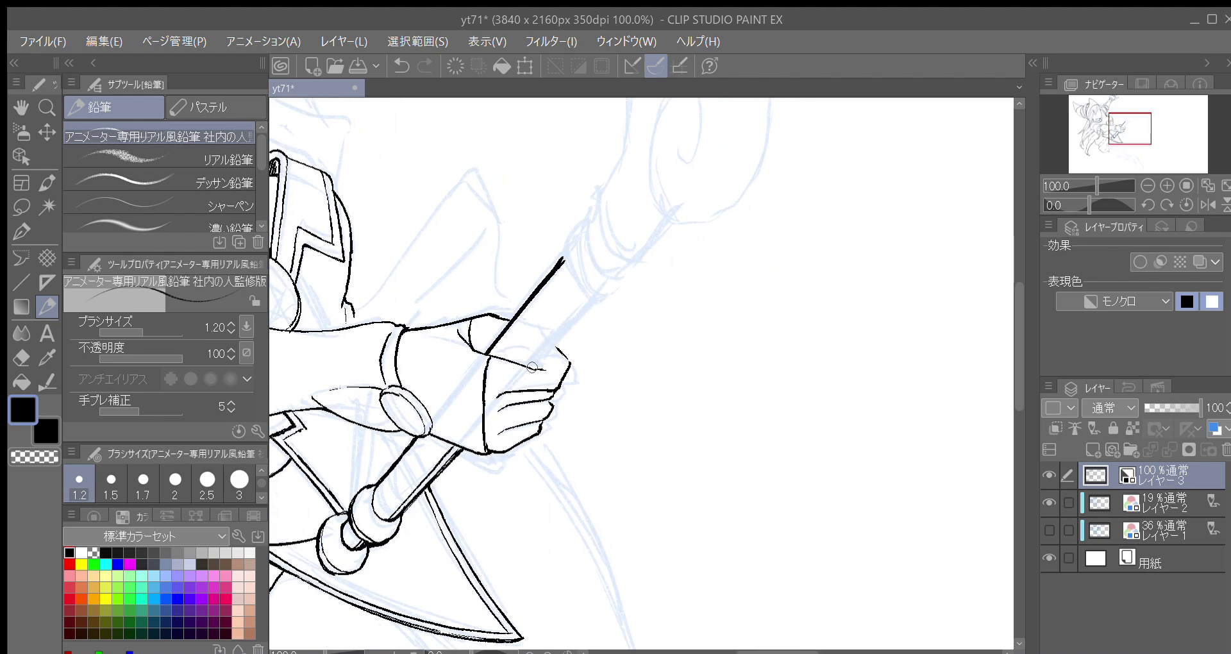
pyautogui.moveTo(528, 367); pyautogui.dragTo(560, 330)
pyautogui.hotkey('ctrl', 'z')
pyautogui.moveTo(528, 367); pyautogui.dragTo(536, 356)
pyautogui.moveTo(589, 300); pyautogui.dragTo(535, 361)
# Step: Mirror the canvas view, erase the finger line where it meets the shaft and redraw it as a cleaner contour
pyautogui.press('^')
pyautogui.press('^')
pyautogui.press('^')
pyautogui.press('^')
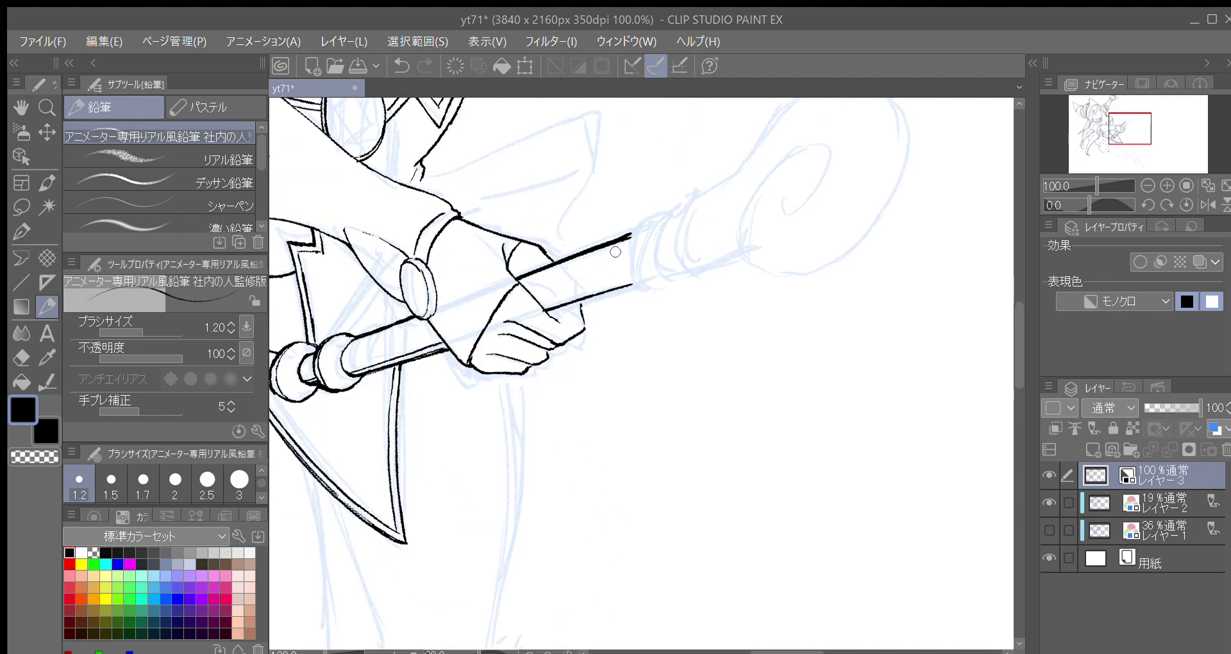
pyautogui.click(1209, 205)
pyautogui.moveTo(881, 306); pyautogui.dragTo(772, 357)
pyautogui.press('-')
pyautogui.press('-')
pyautogui.press('e')
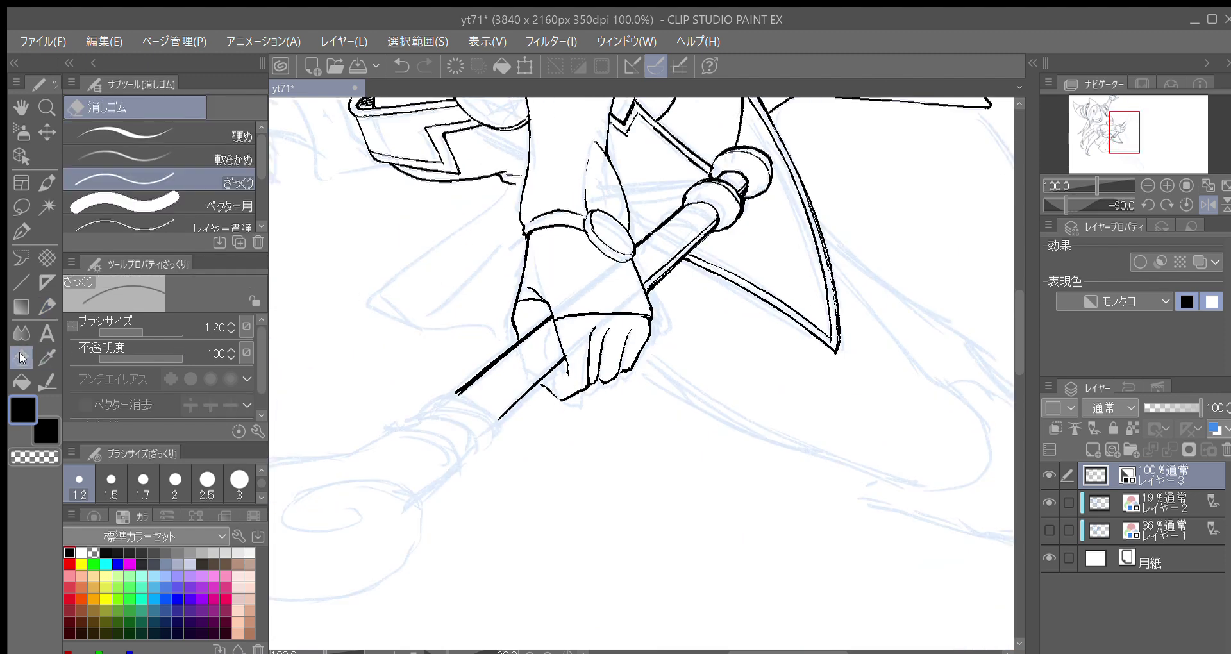
pyautogui.moveTo(568, 333); pyautogui.dragTo(567, 358)
pyautogui.press('p')
pyautogui.moveTo(563, 348); pyautogui.dragTo(568, 386)
pyautogui.hotkey('ctrl', 'z')
pyautogui.moveTo(561, 347); pyautogui.dragTo(568, 384)
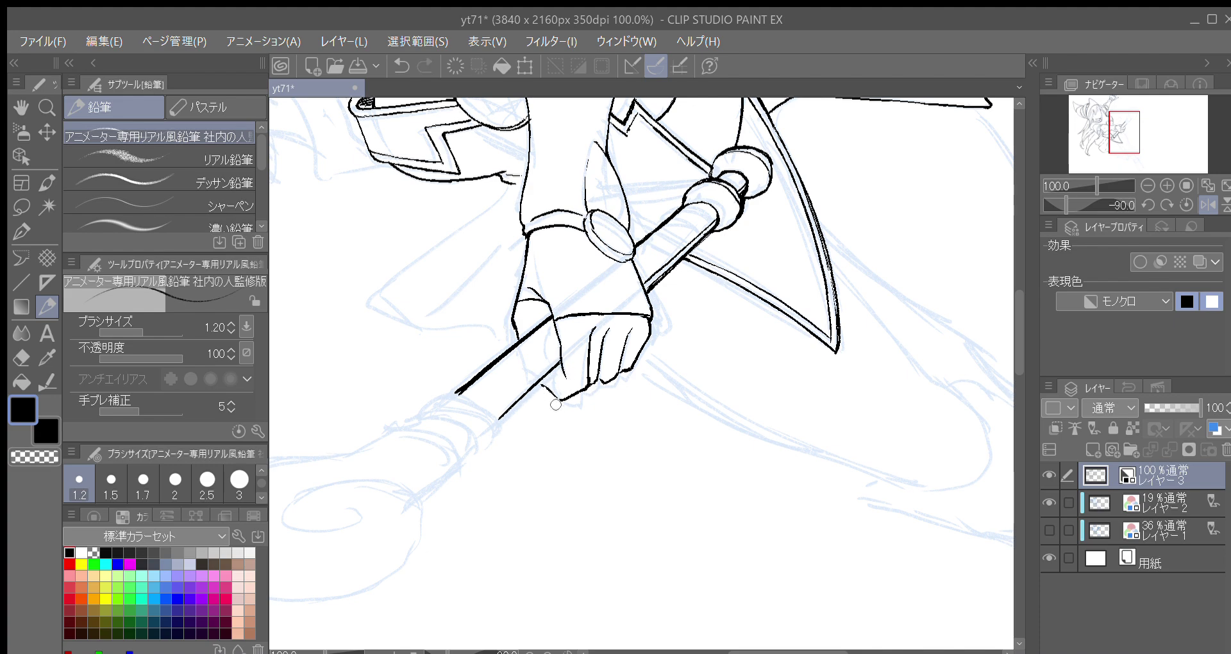
# Step: Ink a short crease line on the thumb above the staff shaft, undoing the unwanted trial strokes
pyautogui.press('^')
pyautogui.press('^')
pyautogui.press('^')
pyautogui.press('^')
pyautogui.press('^')
pyautogui.press('^')
pyautogui.moveTo(667, 327); pyautogui.dragTo(600, 371)
pyautogui.press('^')
pyautogui.press('^')
pyautogui.moveTo(643, 311); pyautogui.dragTo(601, 373)
pyautogui.moveTo(559, 353); pyautogui.dragTo(565, 372)
pyautogui.hotkey('ctrl', 'z')
pyautogui.press('-')
pyautogui.press('-')
pyautogui.press('-')
pyautogui.press('-')
pyautogui.press('-')
pyautogui.press('-')
pyautogui.press('-')
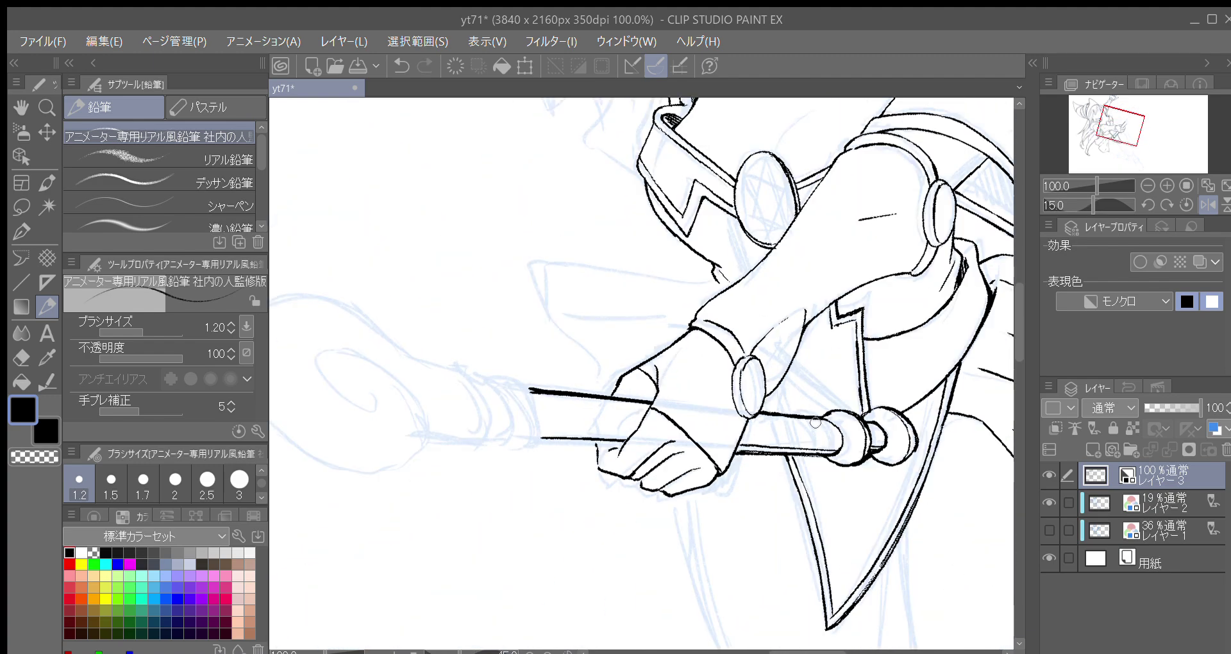
pyautogui.hotkey('ctrl', 'z')
pyautogui.moveTo(626, 395); pyautogui.dragTo(631, 385)
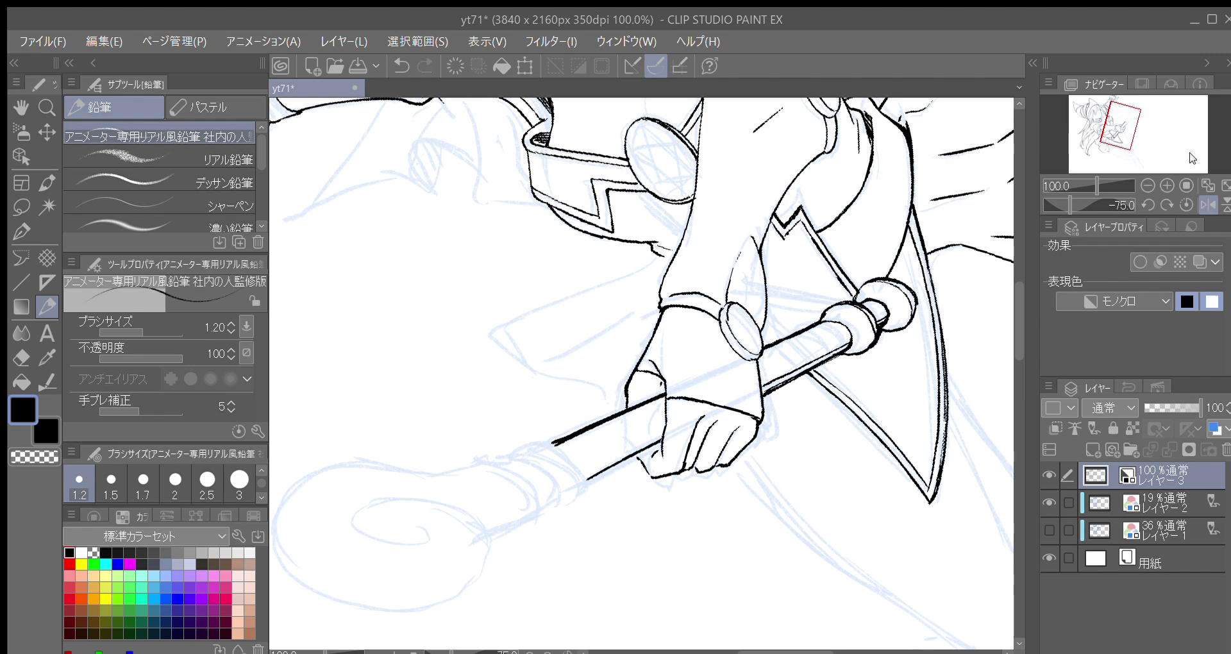
# Step: Turn off the mirrored canvas view and try a short detail line at the index fingertip beside the shaft
pyautogui.click(1209, 204)
pyautogui.press('^')
pyautogui.press('^')
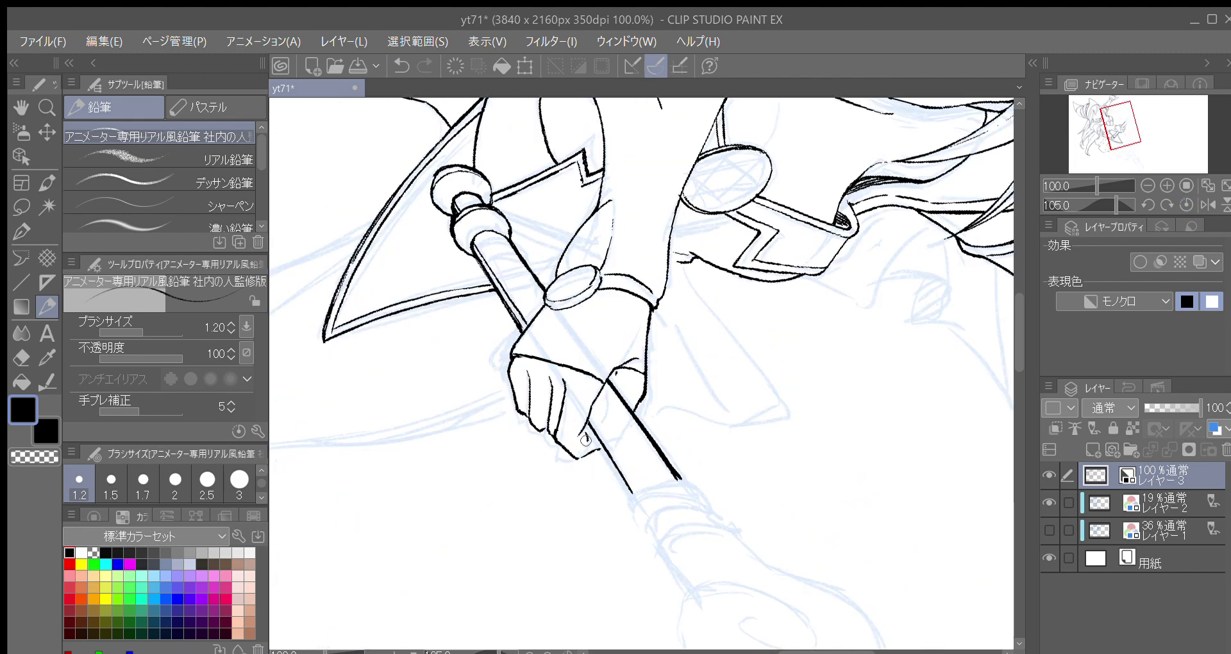
pyautogui.moveTo(582, 431); pyautogui.dragTo(586, 445)
pyautogui.hotkey('ctrl', 'z')
pyautogui.moveTo(691, 348); pyautogui.dragTo(651, 452)
pyautogui.press('-')
pyautogui.press('-')
pyautogui.press('-')
pyautogui.press('-')
pyautogui.press('-')
pyautogui.press('-')
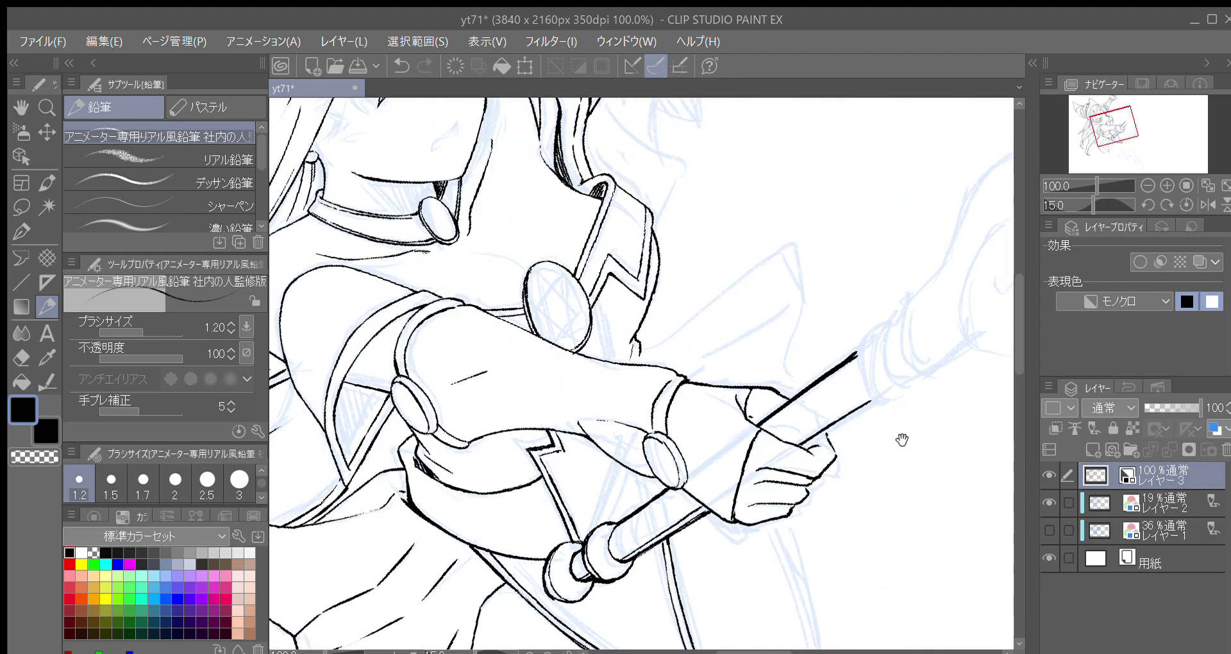
# Step: Ink the rounded collar at the end of the staff shaft with its two curved edges and thick lower rim
pyautogui.moveTo(895, 440); pyautogui.dragTo(667, 529)
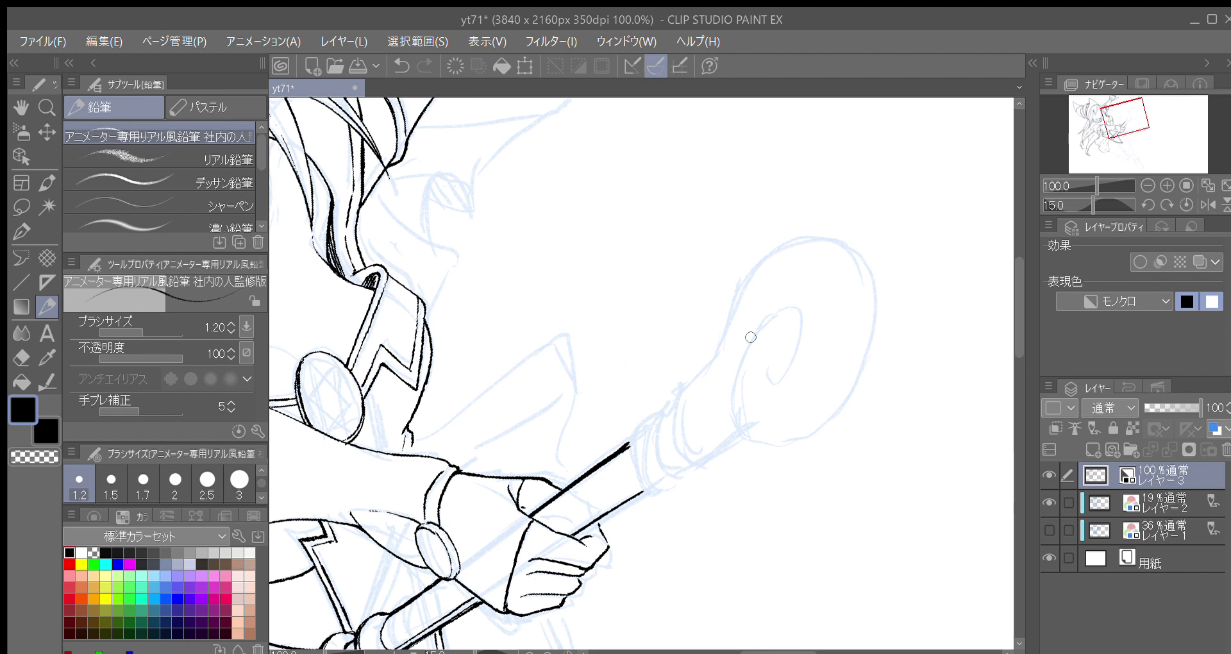
pyautogui.moveTo(785, 447); pyautogui.dragTo(693, 344)
pyautogui.press('^')
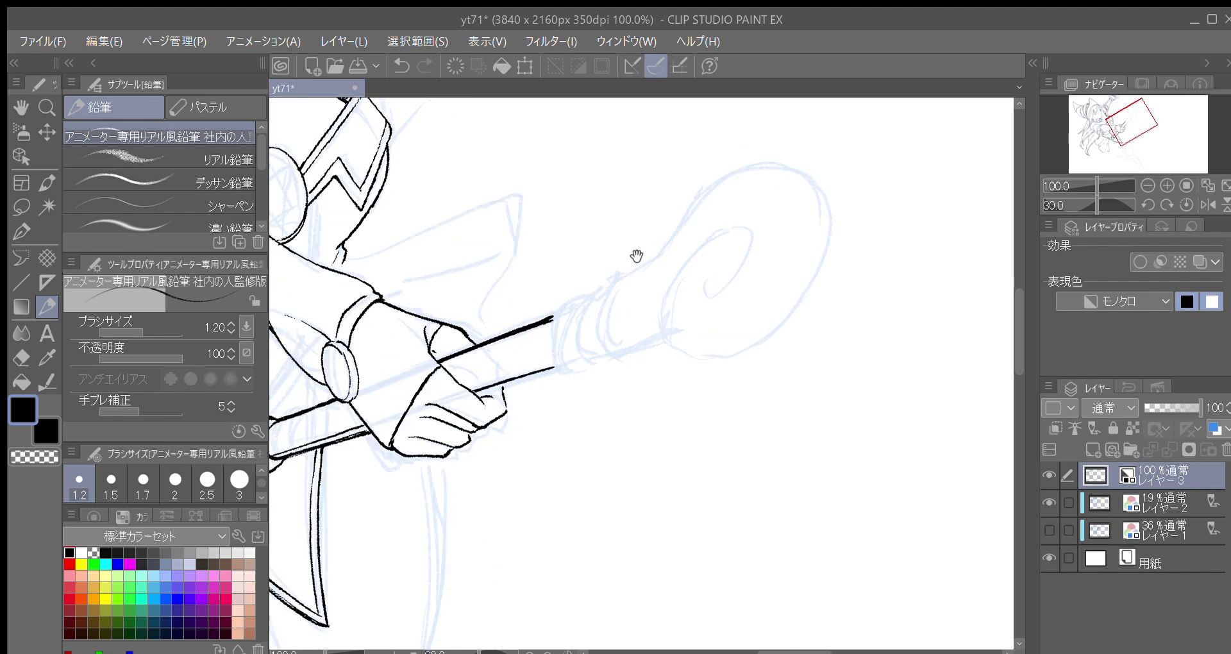
pyautogui.moveTo(635, 287); pyautogui.dragTo(629, 297)
pyautogui.moveTo(561, 320)
pyautogui.mouseDown()
pyautogui.moveTo(549, 349)
pyautogui.moveTo(550, 335)
pyautogui.moveTo(558, 380)
pyautogui.mouseUp()
pyautogui.hotkey('ctrl', 'z')
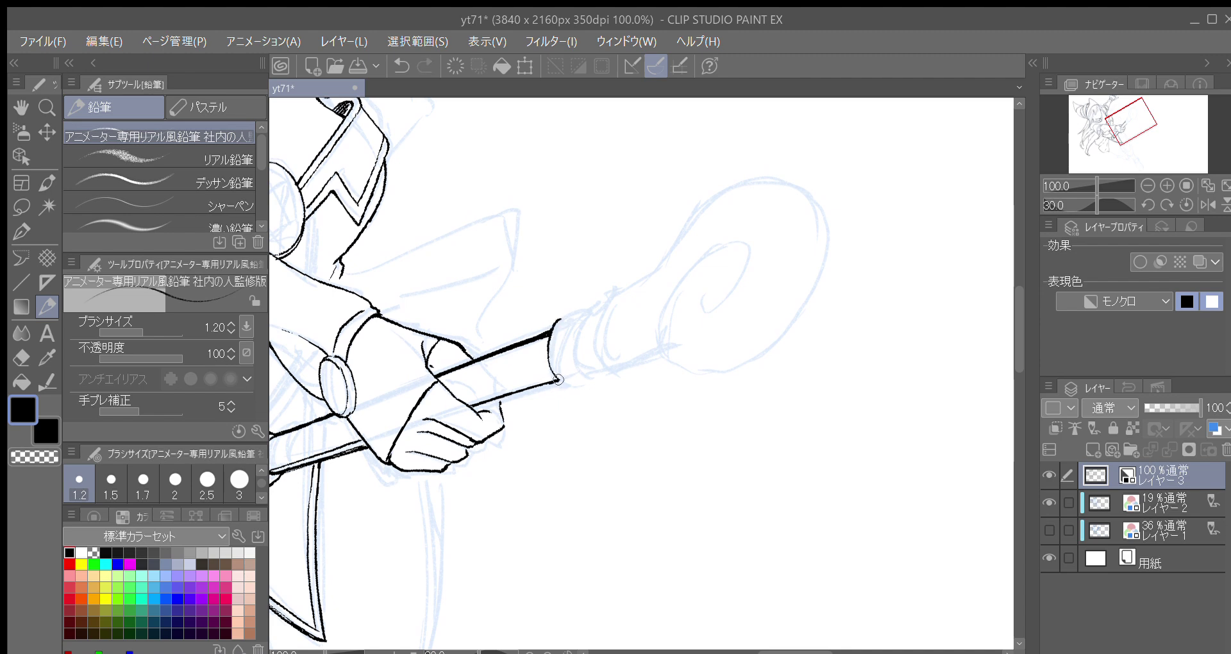
pyautogui.moveTo(566, 382); pyautogui.dragTo(592, 372)
pyautogui.hotkey('ctrl', 'z')
pyautogui.moveTo(560, 319); pyautogui.dragTo(584, 311)
pyautogui.hotkey('ctrl', 'z')
pyautogui.moveTo(553, 329)
pyautogui.mouseDown()
pyautogui.moveTo(577, 310)
pyautogui.moveTo(591, 317)
pyautogui.moveTo(580, 361)
pyautogui.moveTo(591, 373)
pyautogui.mouseUp()
pyautogui.moveTo(561, 321)
pyautogui.mouseDown()
pyautogui.moveTo(555, 377)
pyautogui.moveTo(580, 373)
pyautogui.mouseUp()
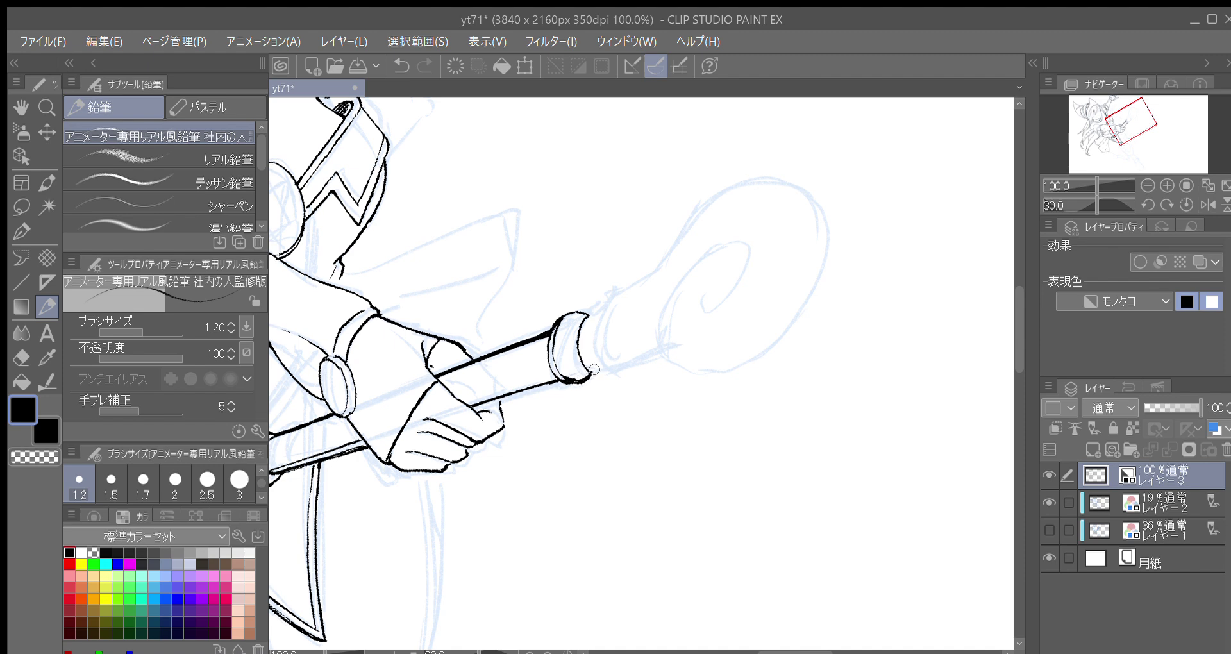
# Step: Ink the second band above the collar with short side lines and a curved upper edge
pyautogui.press('-')
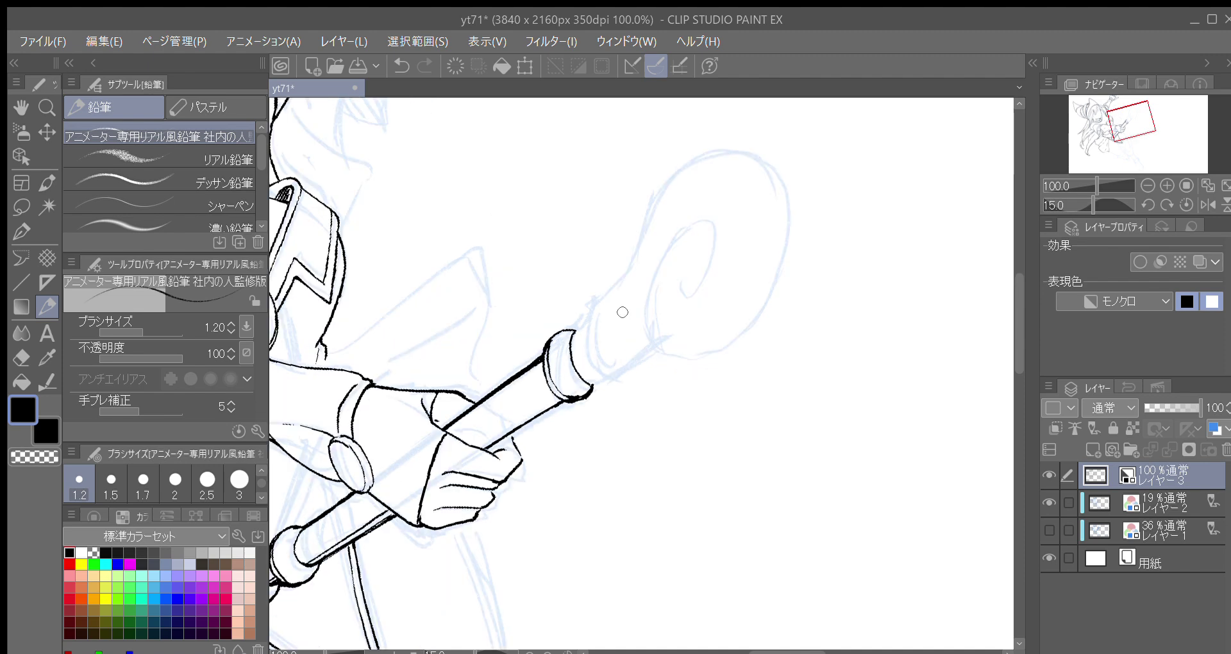
pyautogui.moveTo(577, 325); pyautogui.dragTo(590, 318)
pyautogui.moveTo(593, 385); pyautogui.dragTo(605, 378)
pyautogui.moveTo(590, 312); pyautogui.dragTo(595, 357)
pyautogui.hotkey('ctrl', 'z')
pyautogui.moveTo(591, 311); pyautogui.dragTo(609, 371)
pyautogui.moveTo(599, 318)
pyautogui.mouseDown()
pyautogui.moveTo(584, 349)
pyautogui.moveTo(623, 289)
pyautogui.moveTo(581, 350)
pyautogui.mouseUp()
pyautogui.hotkey('ctrl', 'z')
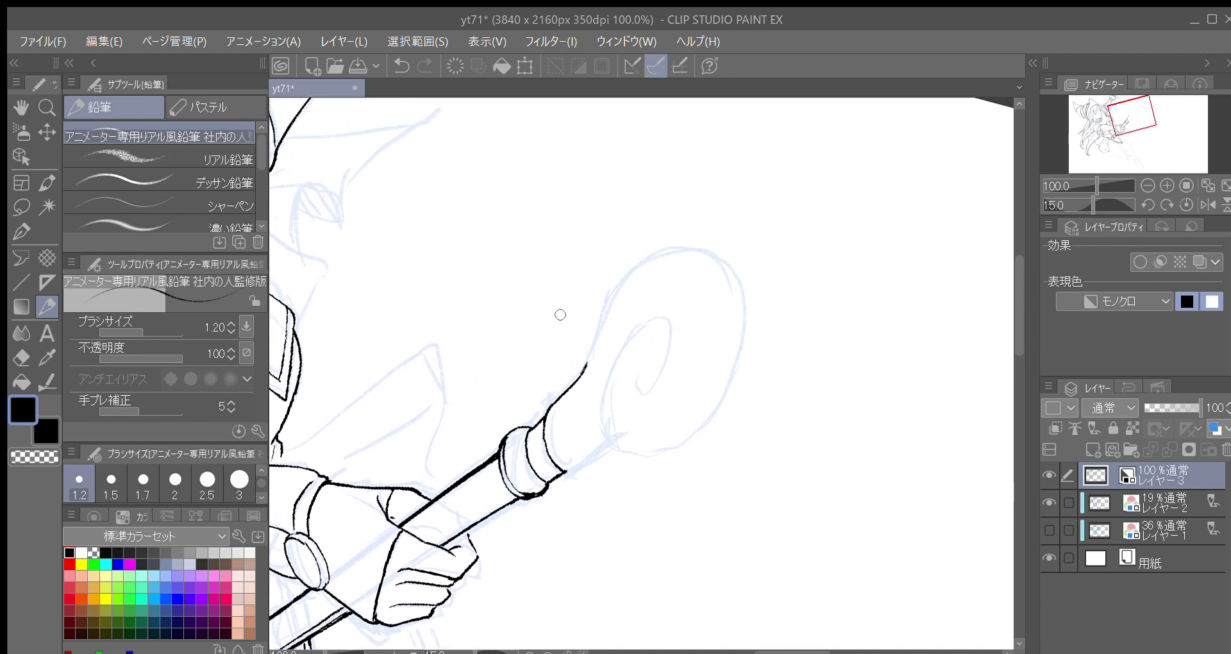
# Step: Ink the staff head's near outer contour from the band up the neck and around the rounded top
pyautogui.moveTo(613, 309); pyautogui.dragTo(606, 318)
pyautogui.moveTo(560, 398); pyautogui.dragTo(590, 340)
pyautogui.moveTo(567, 387); pyautogui.dragTo(601, 312)
pyautogui.hotkey('ctrl', 'z')
pyautogui.moveTo(572, 384)
pyautogui.mouseDown()
pyautogui.moveTo(621, 288)
pyautogui.moveTo(657, 257)
pyautogui.mouseUp()
pyautogui.press('-')
pyautogui.press('-')
pyautogui.press('-')
pyautogui.press('-')
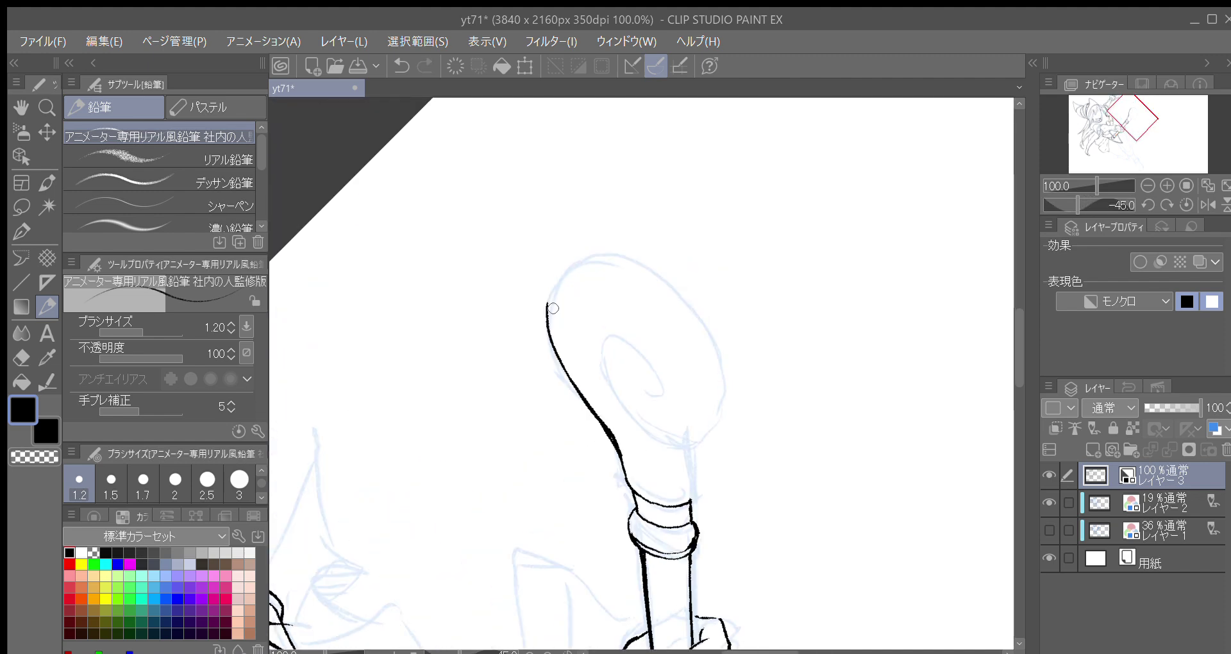
pyautogui.moveTo(550, 334)
pyautogui.mouseDown()
pyautogui.moveTo(554, 290)
pyautogui.moveTo(580, 259)
pyautogui.mouseUp()
# Step: Ink the staff head's far outer contour from the rounded top down around to its lower end
pyautogui.press('-')
pyautogui.press('-')
pyautogui.press('-')
pyautogui.press('-')
pyautogui.press('-')
pyautogui.press('-')
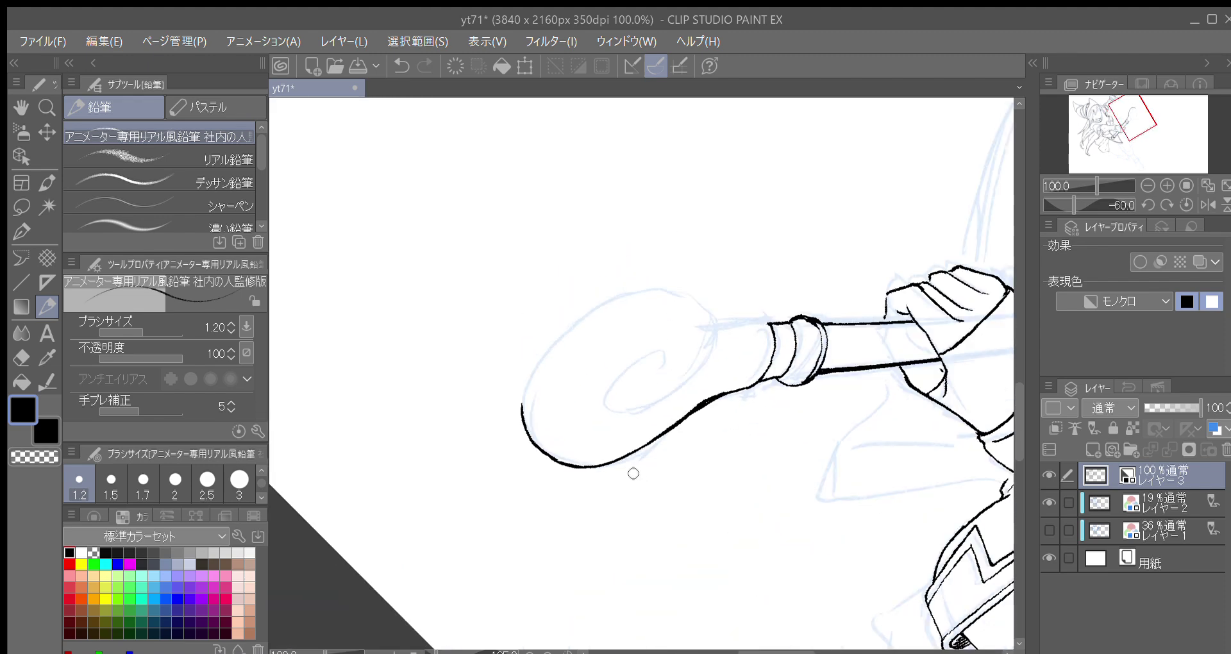
pyautogui.press('-')
pyautogui.press('-')
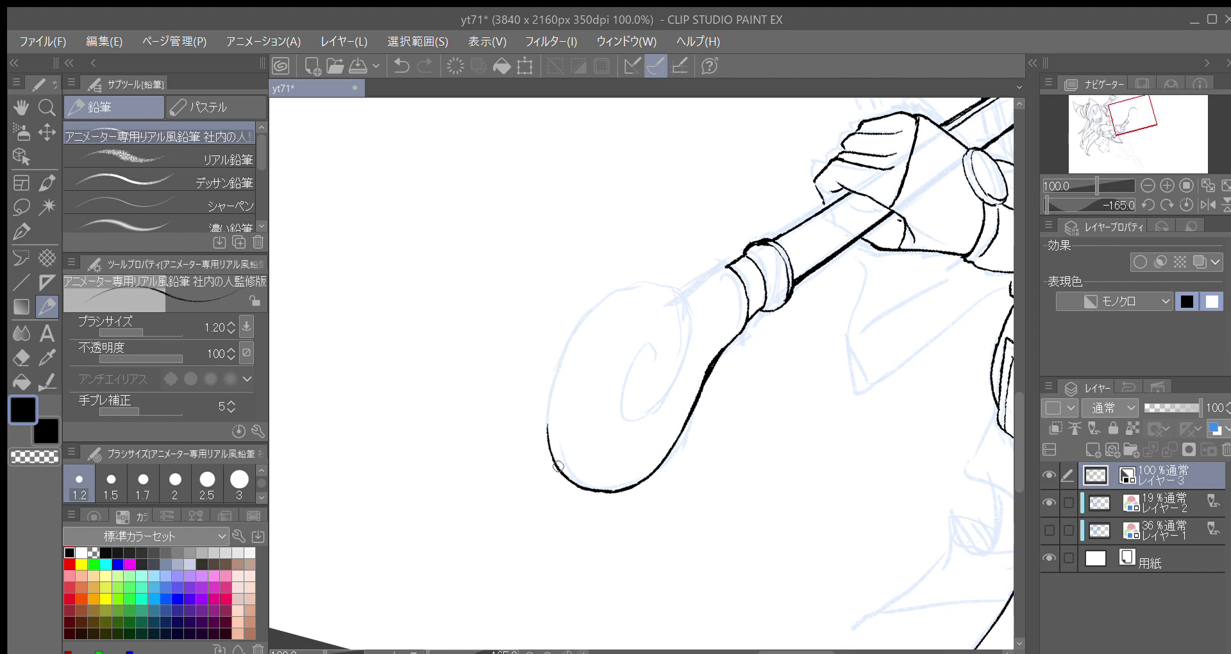
pyautogui.moveTo(547, 420)
pyautogui.mouseDown()
pyautogui.moveTo(556, 363)
pyautogui.moveTo(585, 311)
pyautogui.moveTo(640, 282)
pyautogui.moveTo(686, 309)
pyautogui.mouseUp()
pyautogui.press('^')
pyautogui.press('^')
pyautogui.press('^')
pyautogui.press('^')
pyautogui.press('^')
pyautogui.press('^')
pyautogui.press('^')
pyautogui.press('^')
pyautogui.press('^')
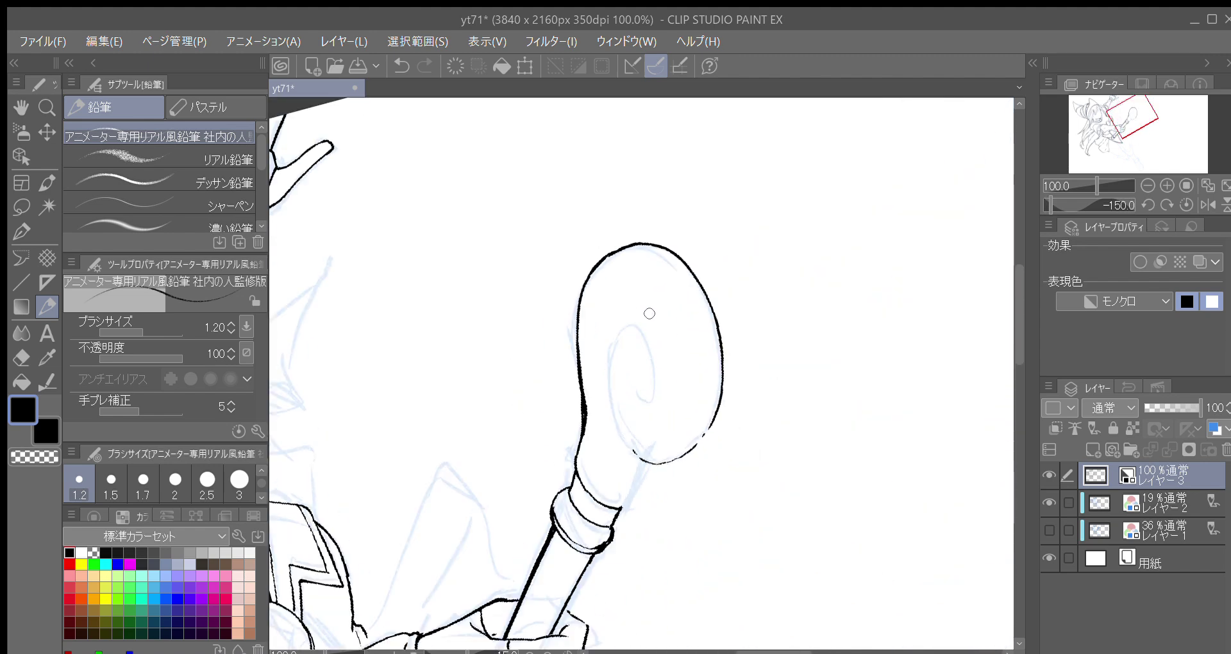
pyautogui.press('^')
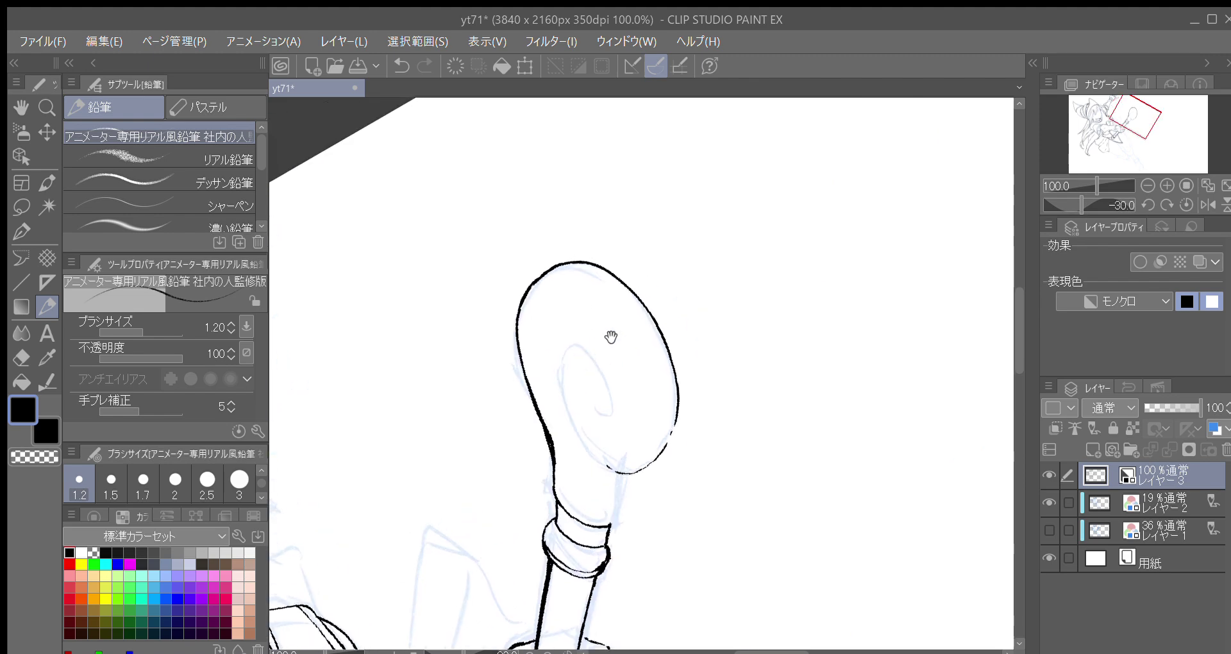
pyautogui.press('^')
# Step: Ink the inner spiral of the staff head from the lower curve and add a short line at the band's outer corner
pyautogui.moveTo(635, 443); pyautogui.dragTo(643, 439)
pyautogui.moveTo(563, 431); pyautogui.dragTo(581, 455)
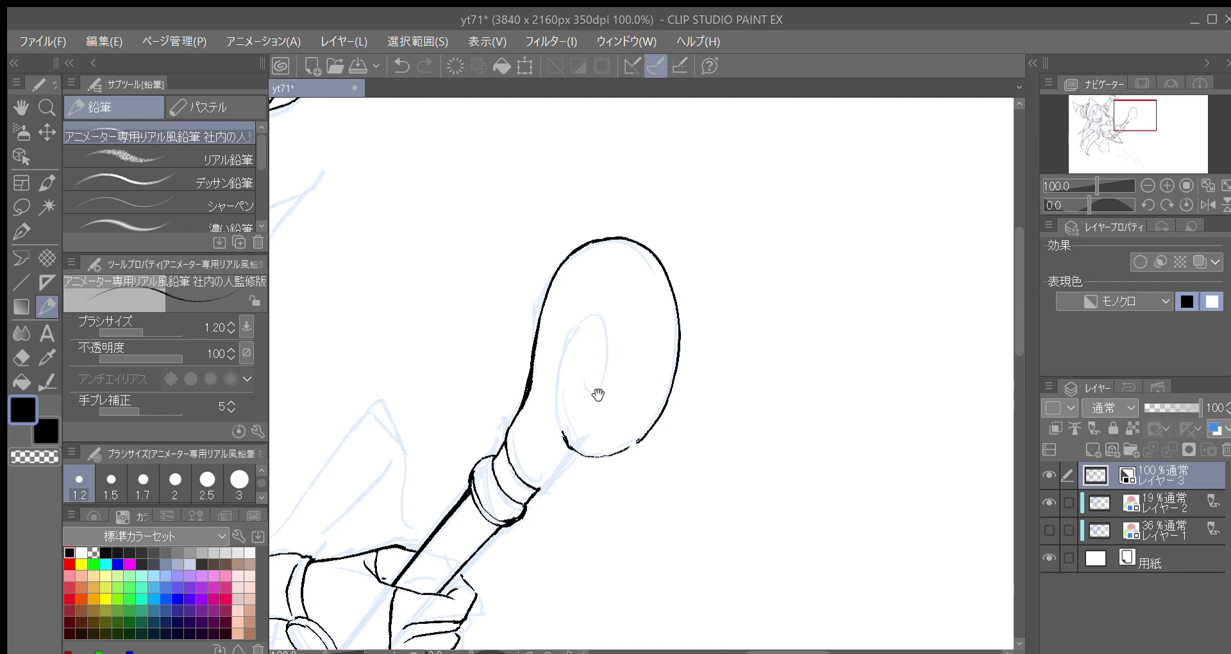
pyautogui.hotkey('ctrl', 'z')
pyautogui.moveTo(563, 429)
pyautogui.mouseDown()
pyautogui.moveTo(573, 451)
pyautogui.moveTo(563, 357)
pyautogui.moveTo(582, 324)
pyautogui.moveTo(603, 385)
pyautogui.moveTo(580, 365)
pyautogui.mouseUp()
pyautogui.press('-')
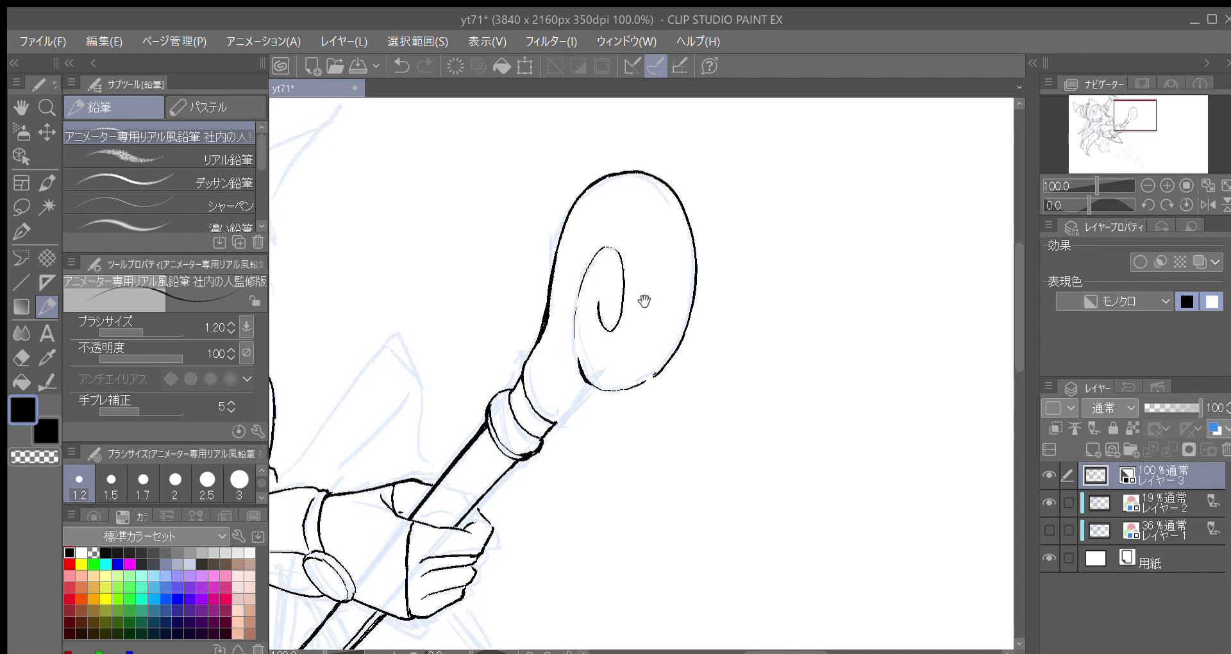
pyautogui.moveTo(570, 444); pyautogui.dragTo(580, 440)
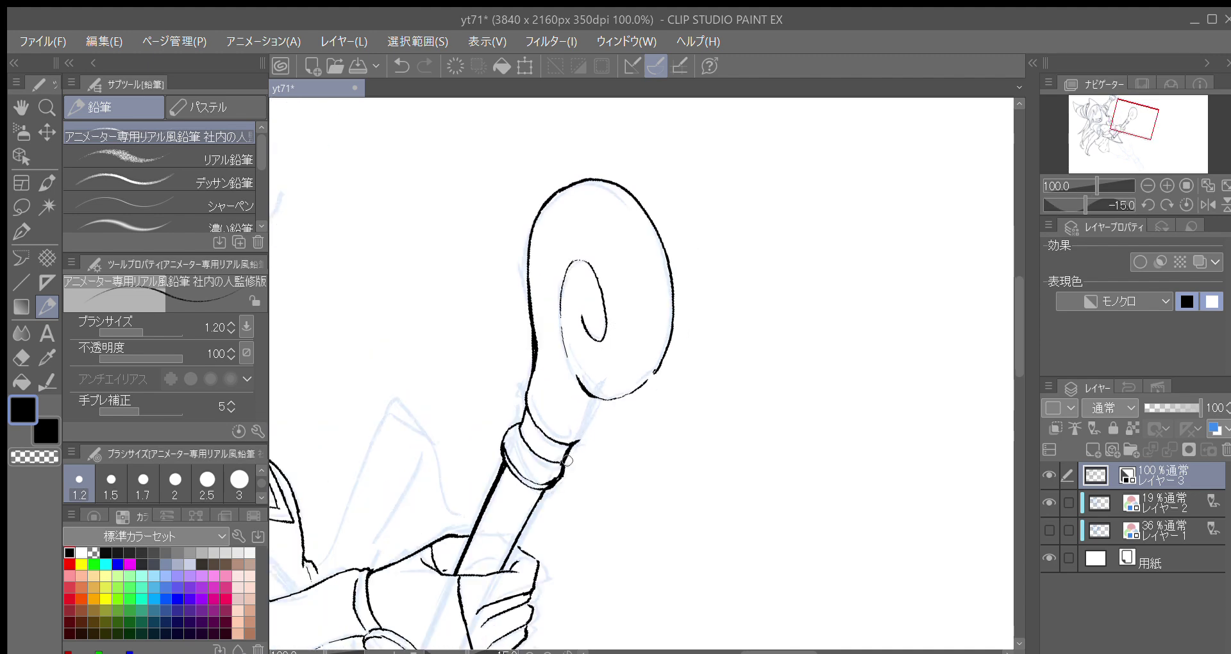
# Step: Double the staff shaft's lower edge between hand and collar, and ink the neck's far side from the band up to the staff head
pyautogui.moveTo(552, 507); pyautogui.dragTo(571, 416)
pyautogui.moveTo(527, 479); pyautogui.dragTo(548, 434)
pyautogui.hotkey('ctrl', 'z')
pyautogui.moveTo(525, 480); pyautogui.dragTo(565, 400)
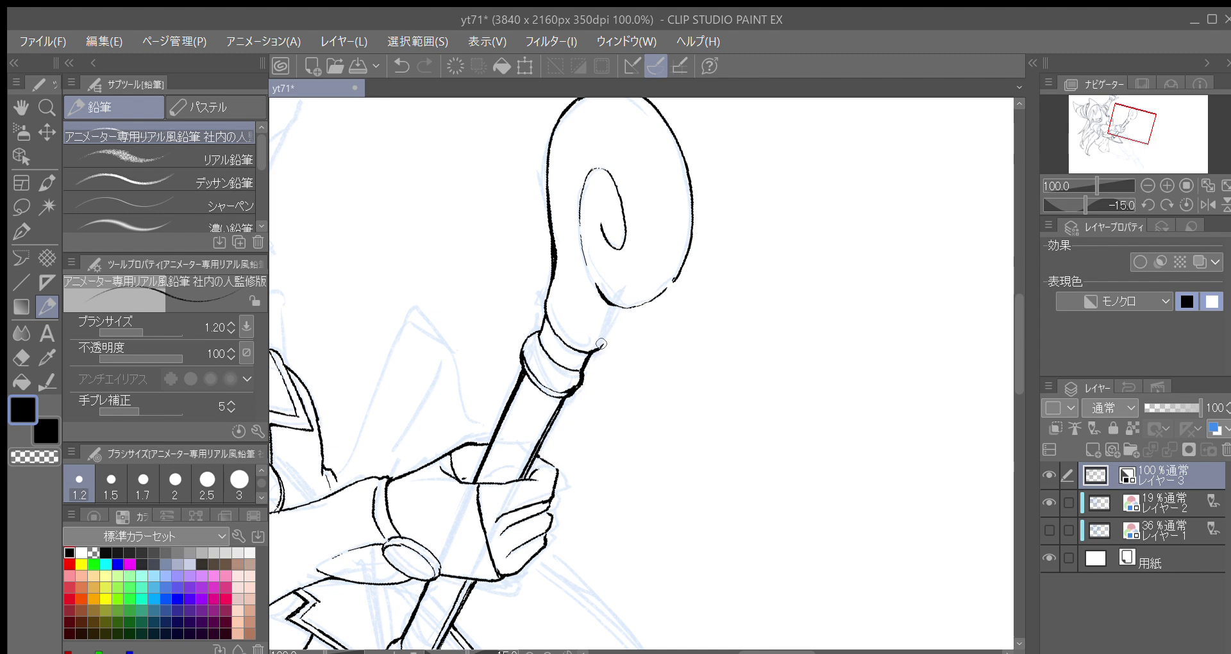
pyautogui.moveTo(600, 349); pyautogui.dragTo(629, 307)
pyautogui.moveTo(723, 377); pyautogui.dragTo(728, 388)
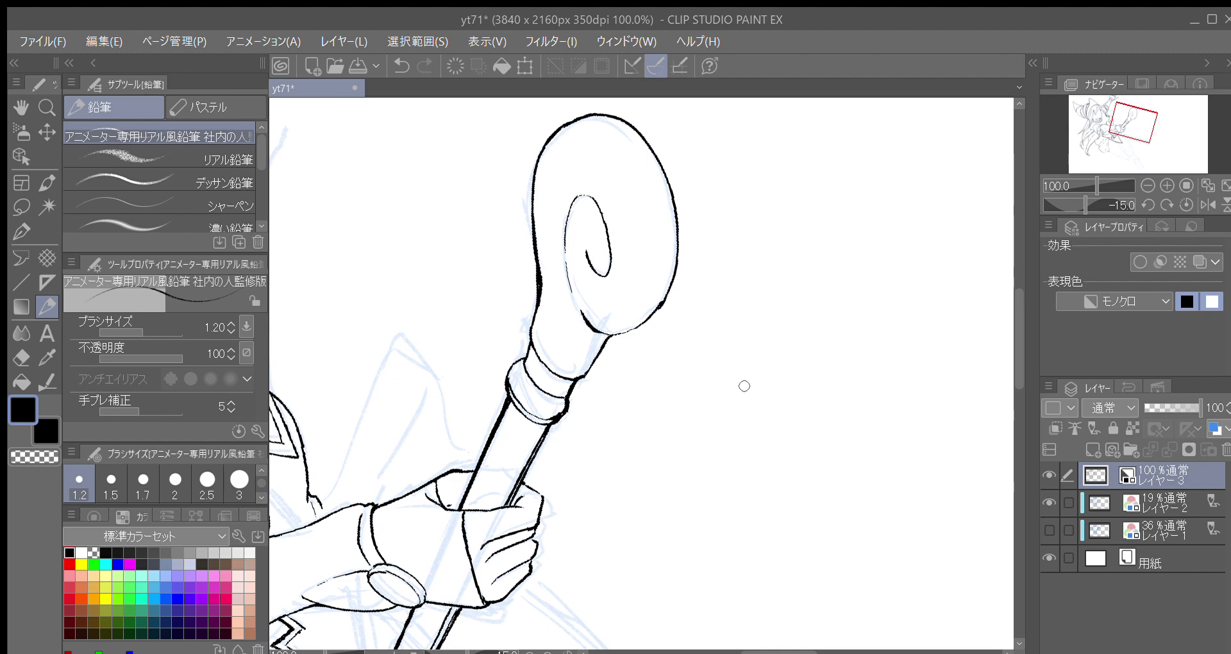
# Step: Ink the upper part of the near leg's outer thigh contour, curving down from the pointed tip of the skirt hem
pyautogui.scroll(2, 747, 359)
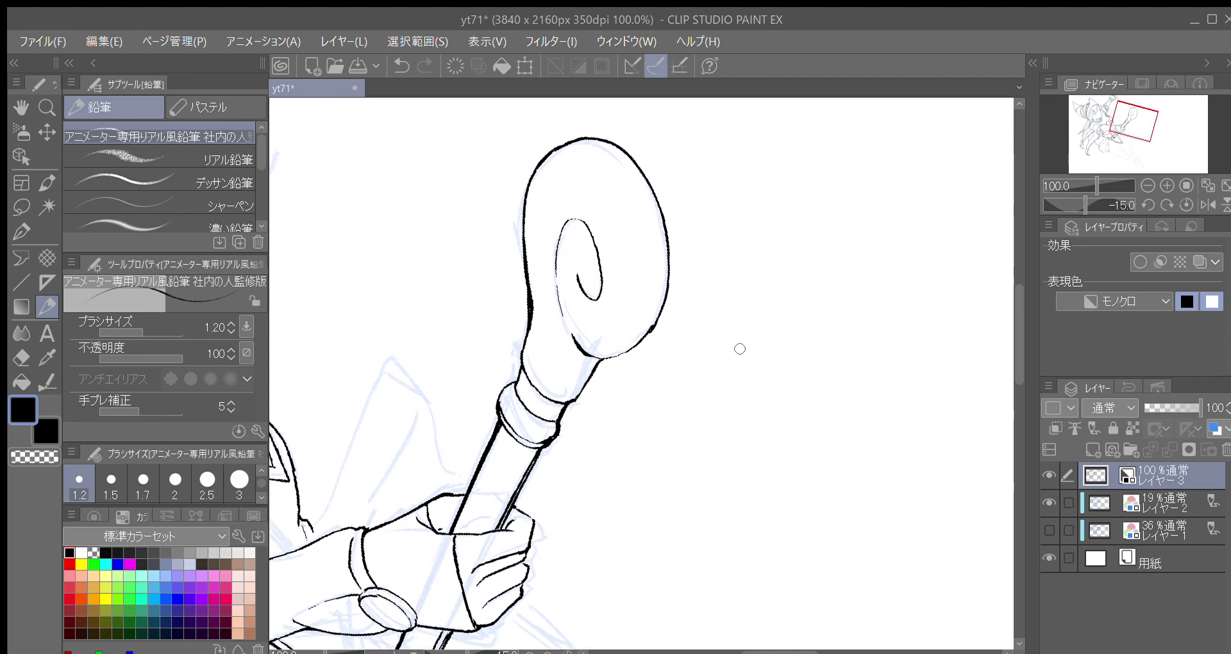
pyautogui.moveTo(580, 329); pyautogui.dragTo(528, 371)
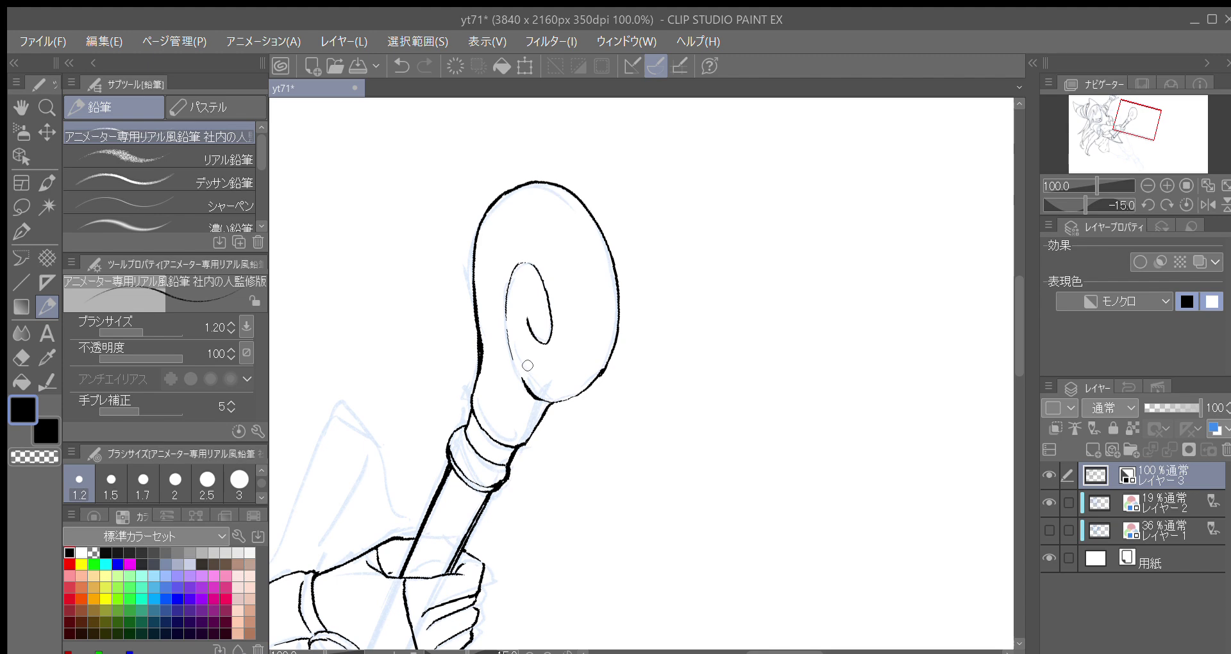
pyautogui.press('^')
pyautogui.moveTo(539, 324); pyautogui.dragTo(546, 354)
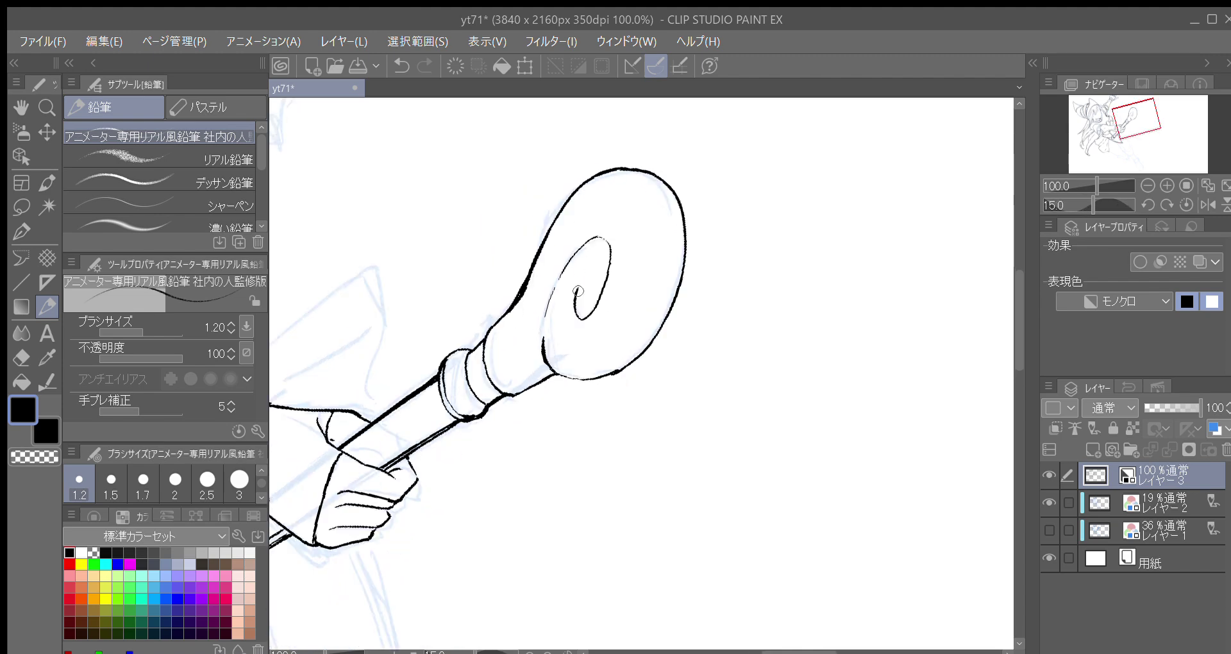
pyautogui.moveTo(593, 325); pyautogui.dragTo(606, 312)
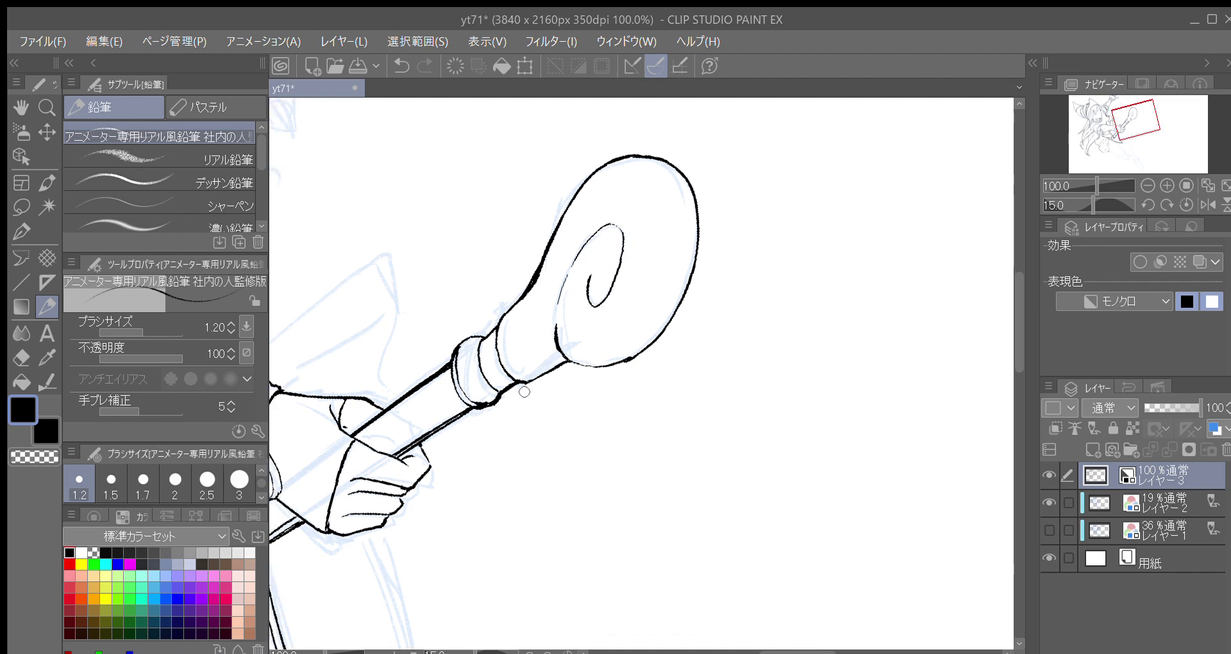
pyautogui.moveTo(554, 366); pyautogui.dragTo(651, 516)
pyautogui.moveTo(584, 390); pyautogui.dragTo(662, 467)
pyautogui.moveTo(625, 401); pyautogui.dragTo(770, 389)
pyautogui.moveTo(572, 465)
pyautogui.mouseDown()
pyautogui.moveTo(670, 382)
pyautogui.moveTo(819, 191)
pyautogui.mouseUp()
pyautogui.moveTo(622, 421)
pyautogui.mouseDown()
pyautogui.moveTo(686, 270)
pyautogui.moveTo(617, 339)
pyautogui.mouseUp()
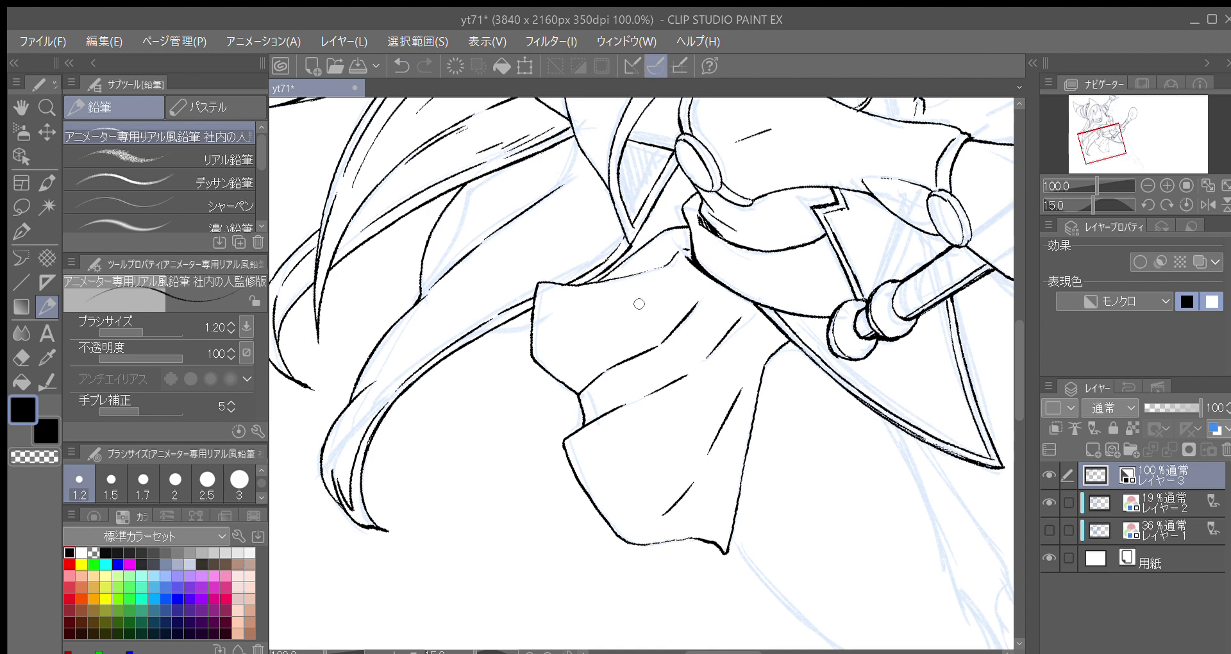
pyautogui.moveTo(680, 313)
pyautogui.mouseDown()
pyautogui.moveTo(578, 323)
pyautogui.moveTo(615, 339)
pyautogui.moveTo(609, 381)
pyautogui.moveTo(660, 372)
pyautogui.moveTo(636, 338)
pyautogui.moveTo(642, 325)
pyautogui.mouseUp()
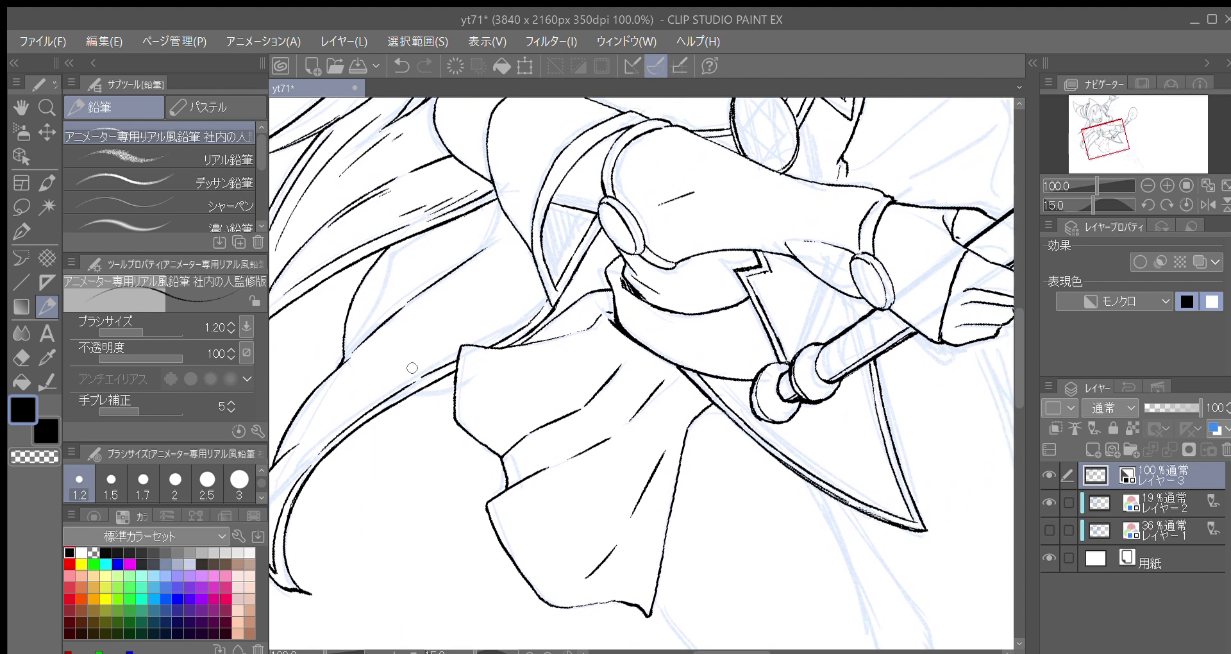
pyautogui.moveTo(781, 491); pyautogui.dragTo(588, 298)
pyautogui.press('^')
pyautogui.moveTo(663, 283); pyautogui.dragTo(644, 404)
pyautogui.moveTo(672, 354); pyautogui.dragTo(659, 426)
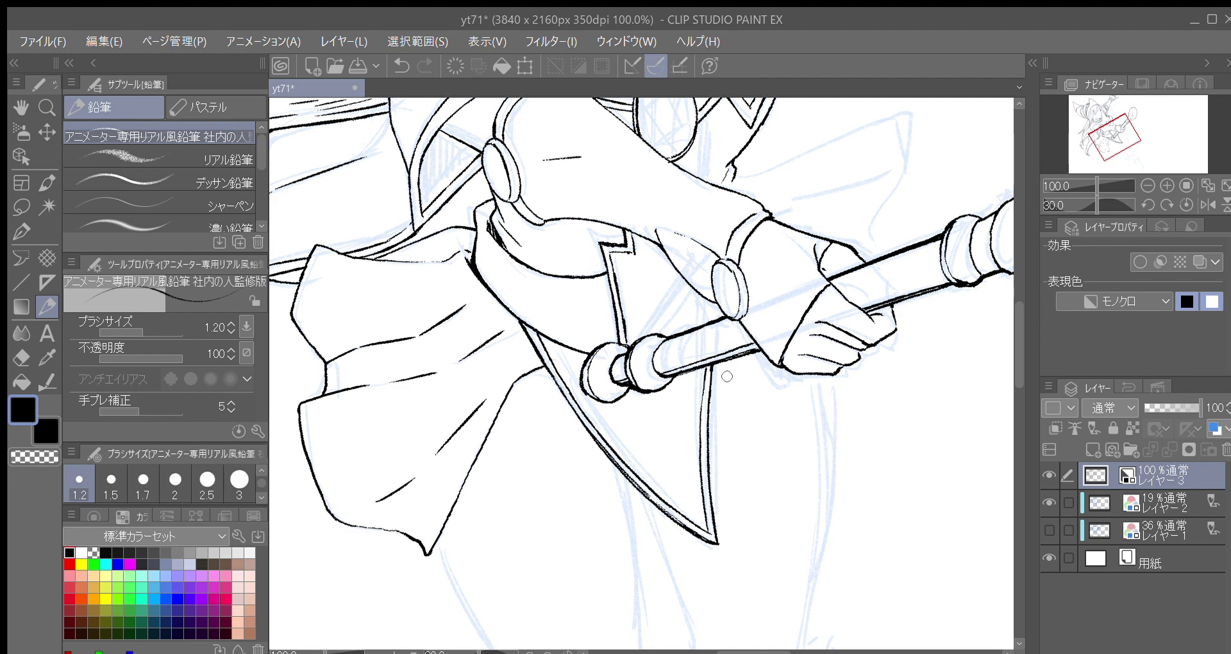
pyautogui.scroll(-5, 614, 395)
pyautogui.moveTo(431, 326)
pyautogui.mouseDown()
pyautogui.moveTo(454, 410)
pyautogui.moveTo(504, 478)
pyautogui.mouseUp()
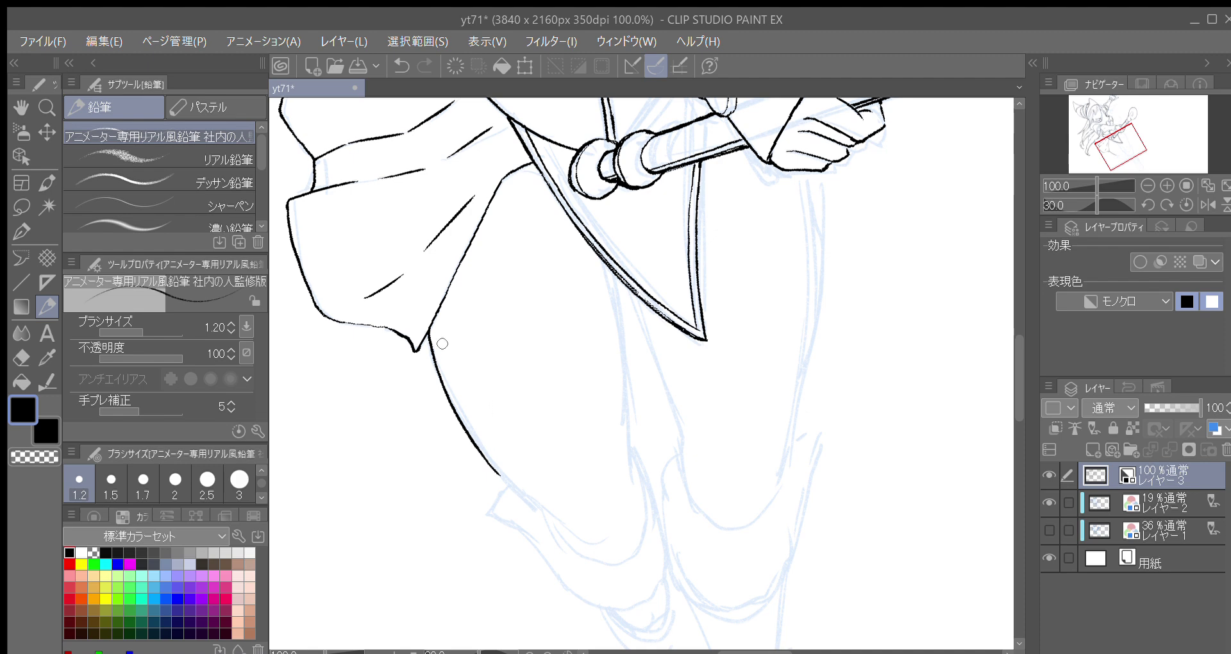
# Step: Extend the near leg's outer thigh contour down to the knee, ending in a short inner curve
pyautogui.scroll(-3, 506, 336)
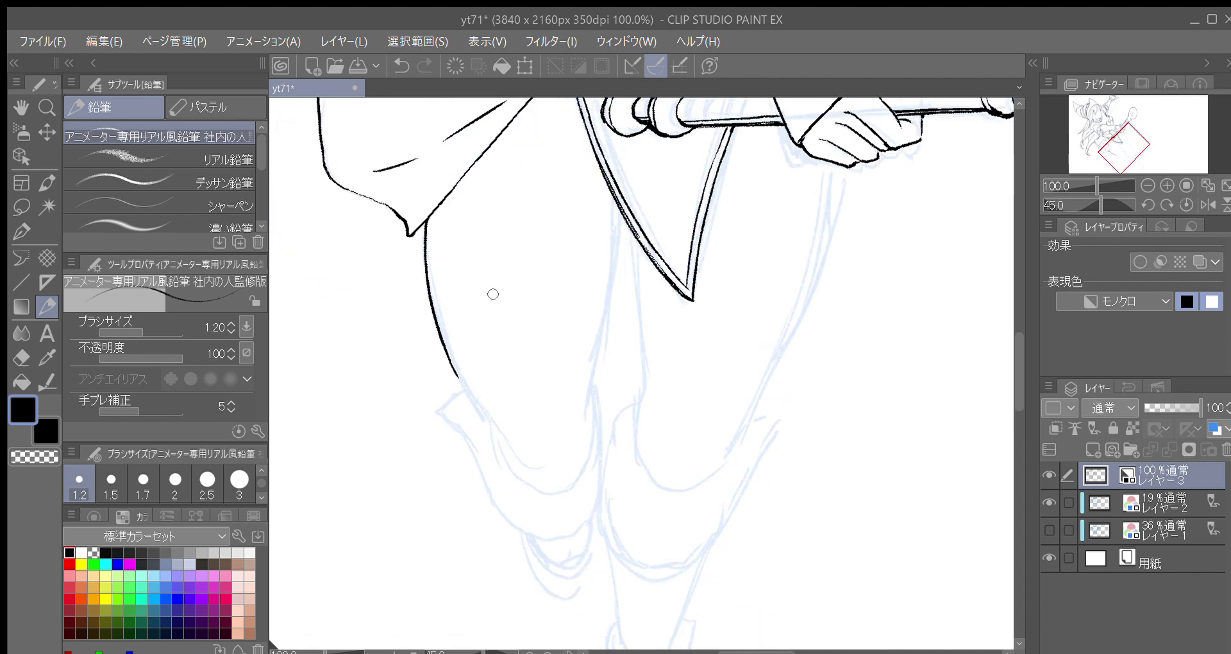
pyautogui.press('^')
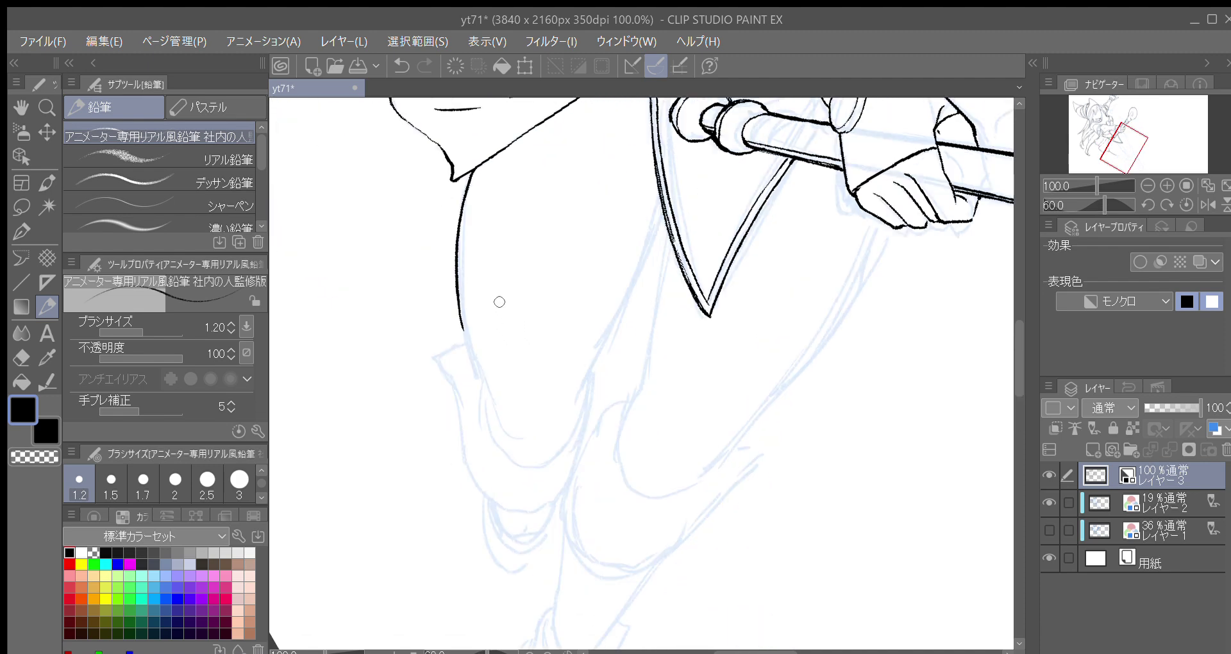
pyautogui.press('^')
pyautogui.press('^')
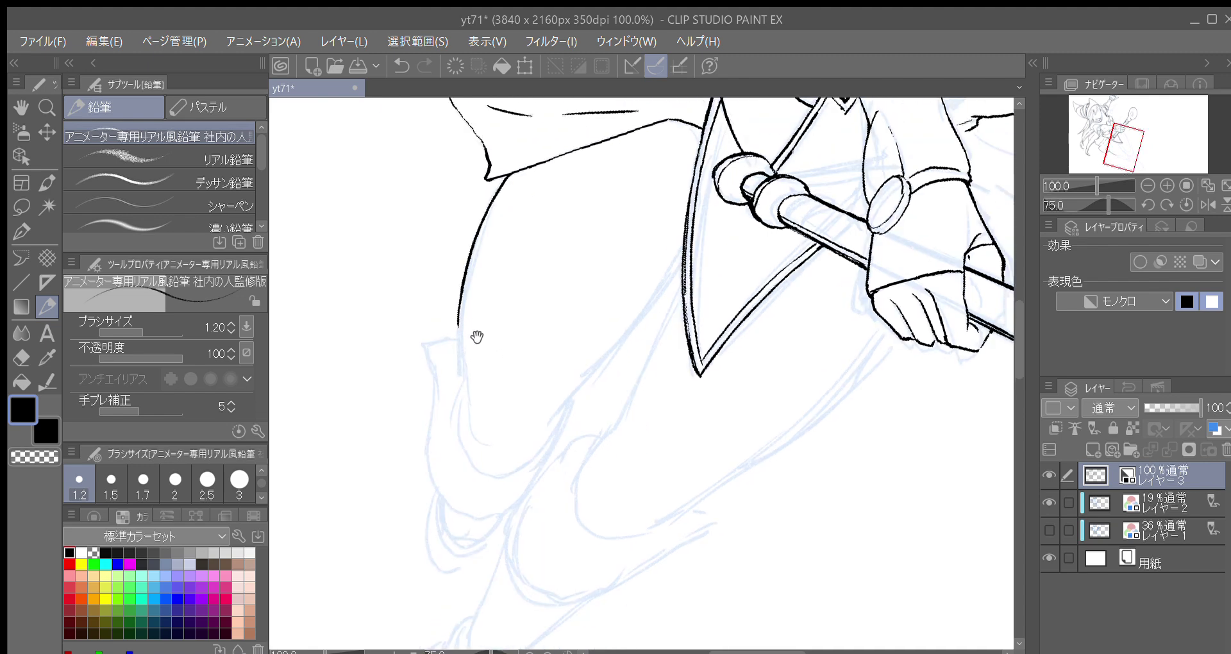
pyautogui.moveTo(483, 260); pyautogui.dragTo(465, 343)
pyautogui.scroll(-3, 478, 292)
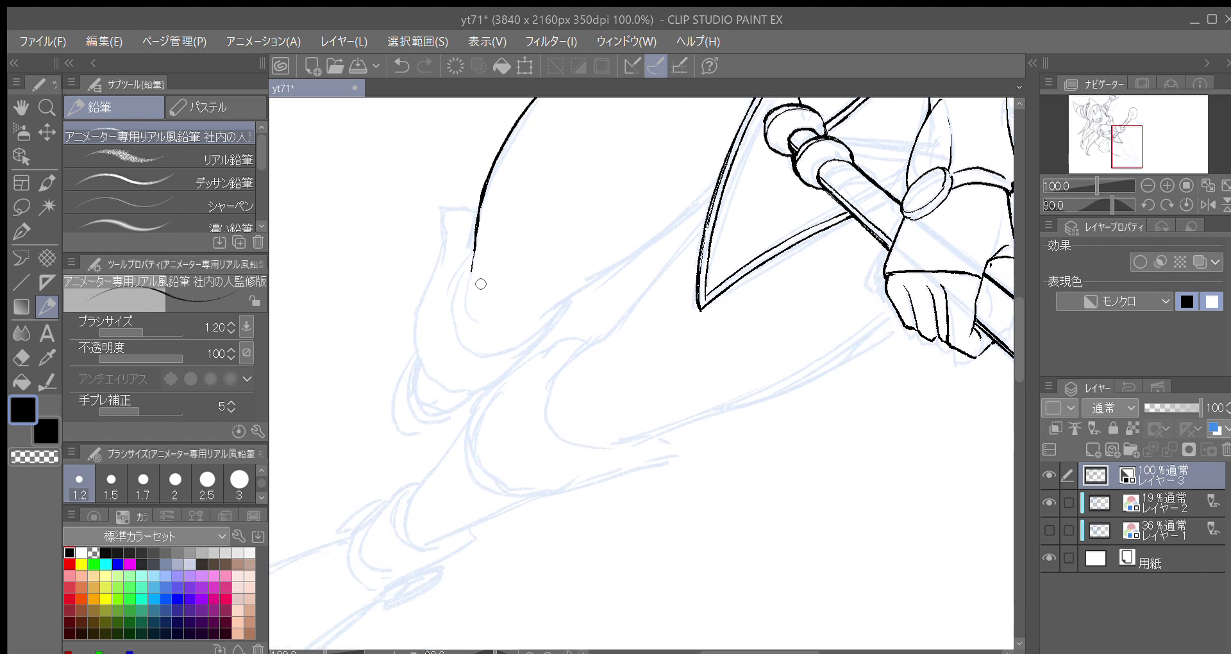
pyautogui.moveTo(471, 278); pyautogui.dragTo(473, 322)
pyautogui.press('-')
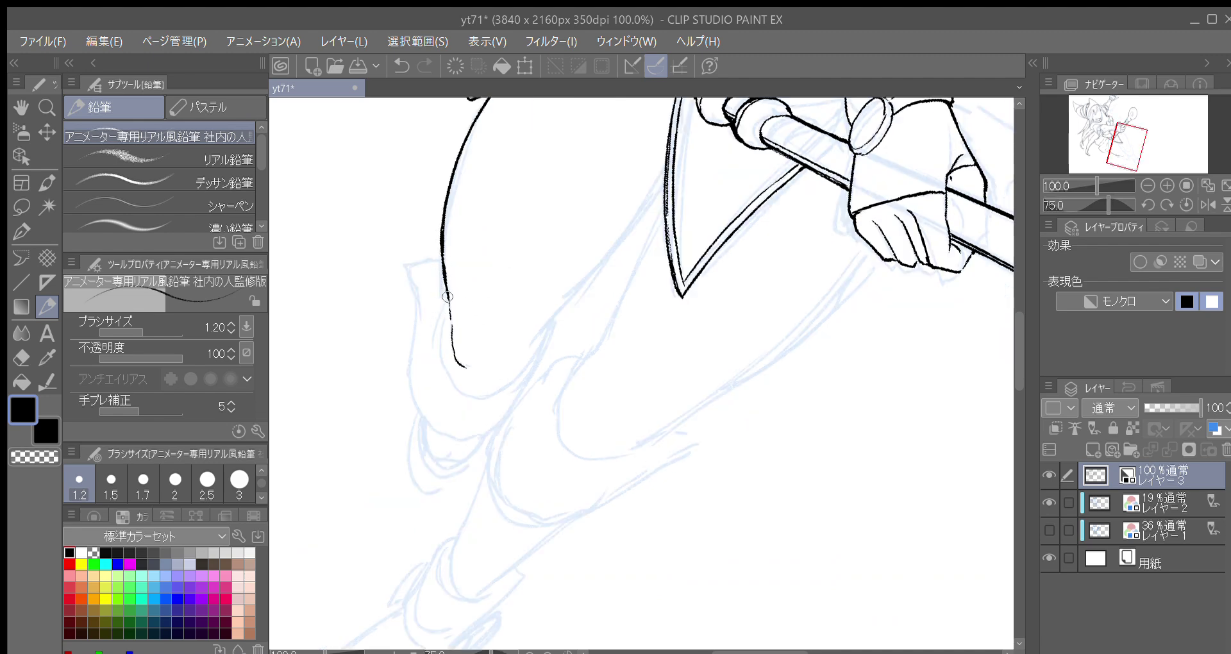
# Step: Ink the curved rim around the near knee and the cuff's flared upper corner and outer side
pyautogui.moveTo(446, 296); pyautogui.dragTo(459, 400)
pyautogui.hotkey('ctrl', 'z')
pyautogui.moveTo(443, 363)
pyautogui.mouseDown()
pyautogui.moveTo(475, 402)
pyautogui.moveTo(461, 389)
pyautogui.moveTo(493, 391)
pyautogui.mouseUp()
pyautogui.hotkey('ctrl', 'z')
pyautogui.hotkey('ctrl', 'z')
pyautogui.hotkey('ctrl', 'z')
pyautogui.moveTo(442, 259); pyautogui.dragTo(420, 275)
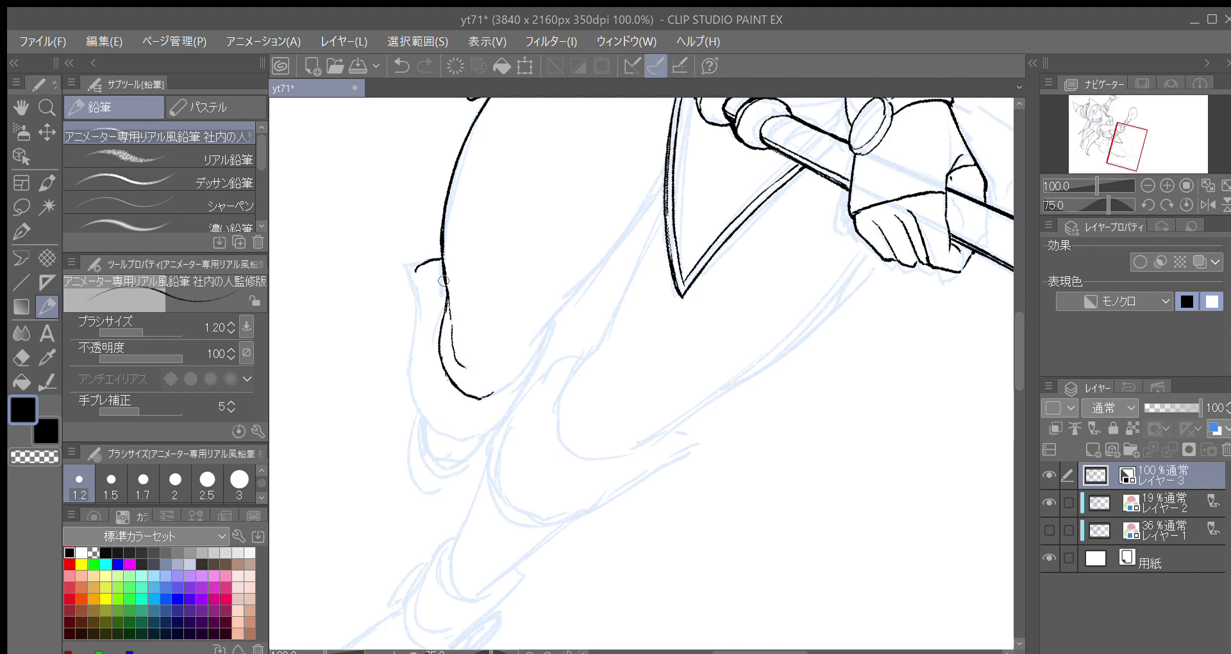
pyautogui.moveTo(420, 265)
pyautogui.mouseDown()
pyautogui.moveTo(413, 390)
pyautogui.moveTo(422, 416)
pyautogui.moveTo(446, 436)
pyautogui.mouseUp()
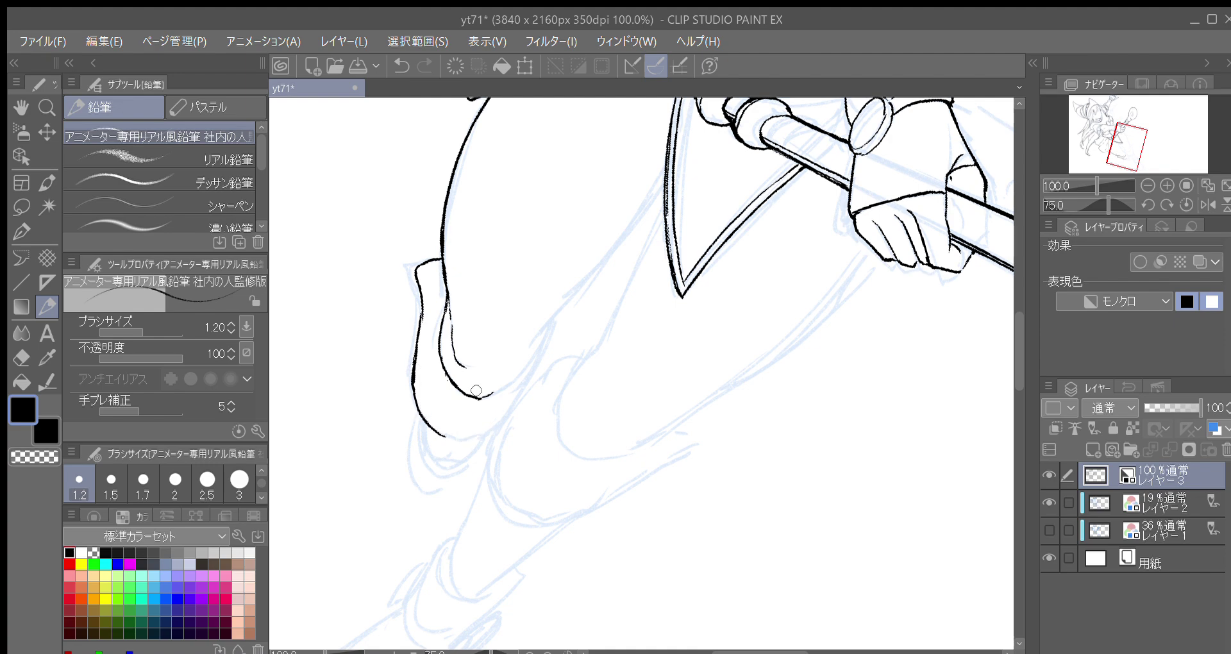
# Step: Carry the knee rim around to the inner side of the leg and close the cuff outline around it
pyautogui.press('^')
pyautogui.press('^')
pyautogui.press('^')
pyautogui.press('-')
pyautogui.press('-')
pyautogui.press('-')
pyautogui.press('-')
pyautogui.press('-')
pyautogui.press('-')
pyautogui.moveTo(573, 167)
pyautogui.mouseDown()
pyautogui.moveTo(710, 363)
pyautogui.moveTo(885, 394)
pyautogui.moveTo(661, 296)
pyautogui.moveTo(545, 276)
pyautogui.moveTo(519, 369)
pyautogui.moveTo(528, 310)
pyautogui.moveTo(563, 280)
pyautogui.mouseUp()
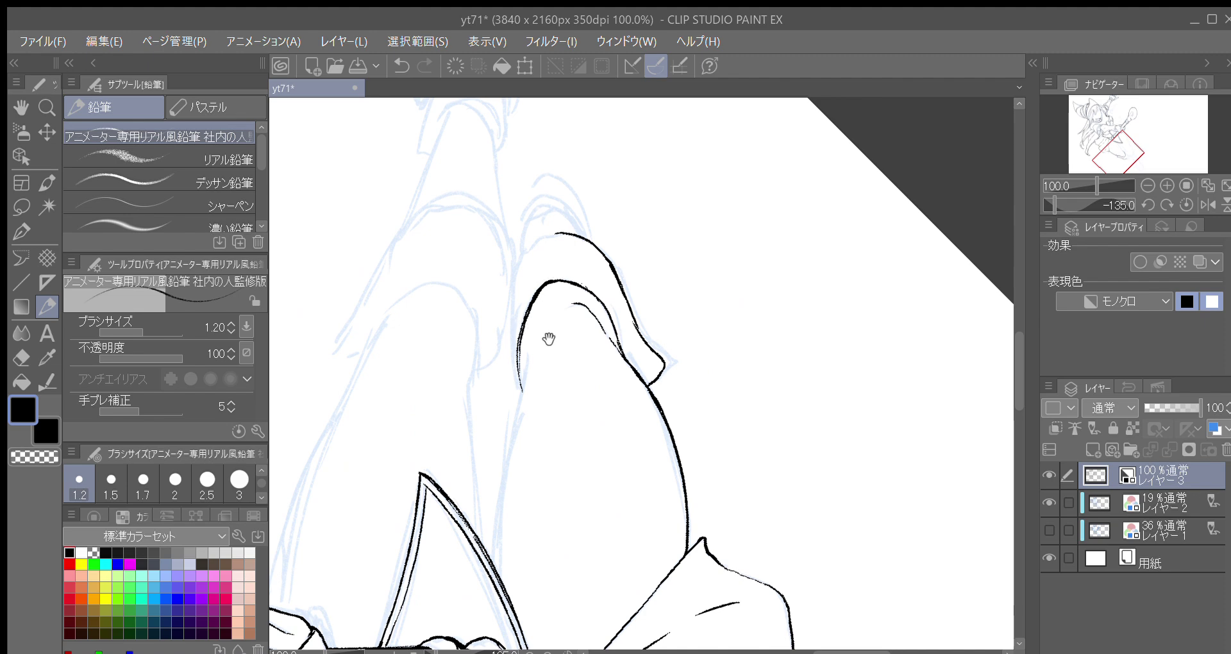
pyautogui.press('^')
pyautogui.moveTo(560, 340)
pyautogui.mouseDown()
pyautogui.moveTo(551, 356)
pyautogui.moveTo(520, 318)
pyautogui.moveTo(552, 246)
pyautogui.mouseUp()
pyautogui.press('-')
pyautogui.press('-')
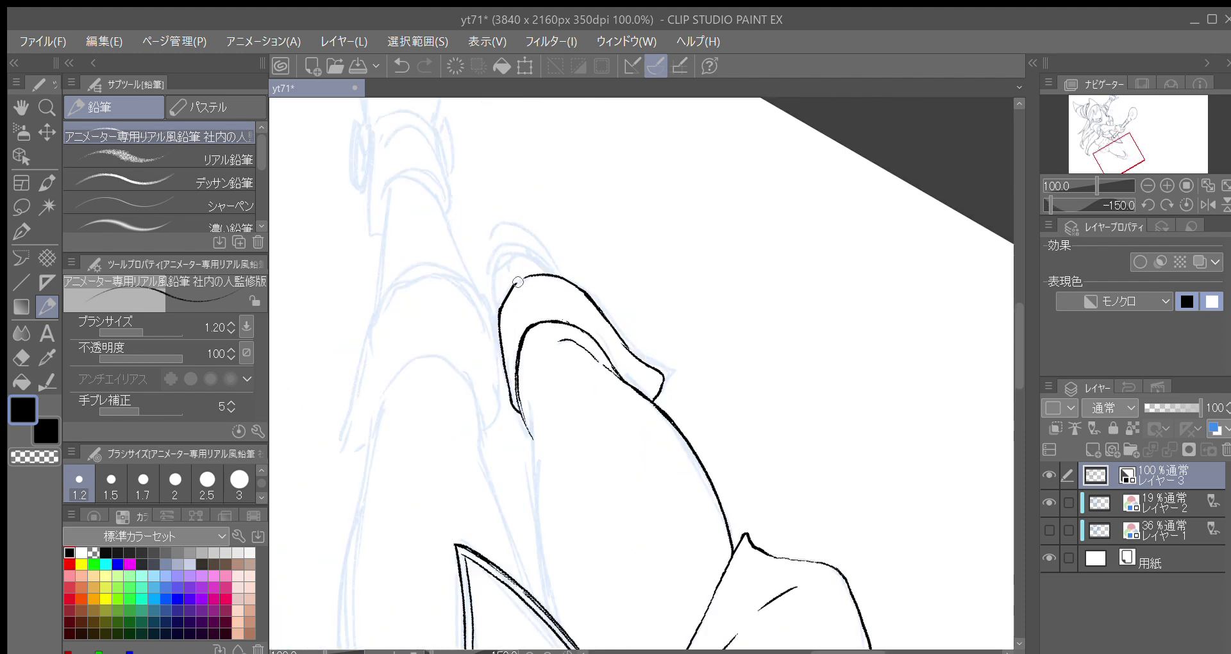
# Step: Ink the near leg's inner thigh contour from the knee cuff up to the edge of the pointed front cloth
pyautogui.press('-')
pyautogui.press('-')
pyautogui.press('-')
pyautogui.press('-')
pyautogui.press('-')
pyautogui.press('-')
pyautogui.press('-')
pyautogui.press('-')
pyautogui.moveTo(805, 447); pyautogui.dragTo(604, 327)
pyautogui.press('-')
pyautogui.moveTo(513, 372); pyautogui.dragTo(560, 315)
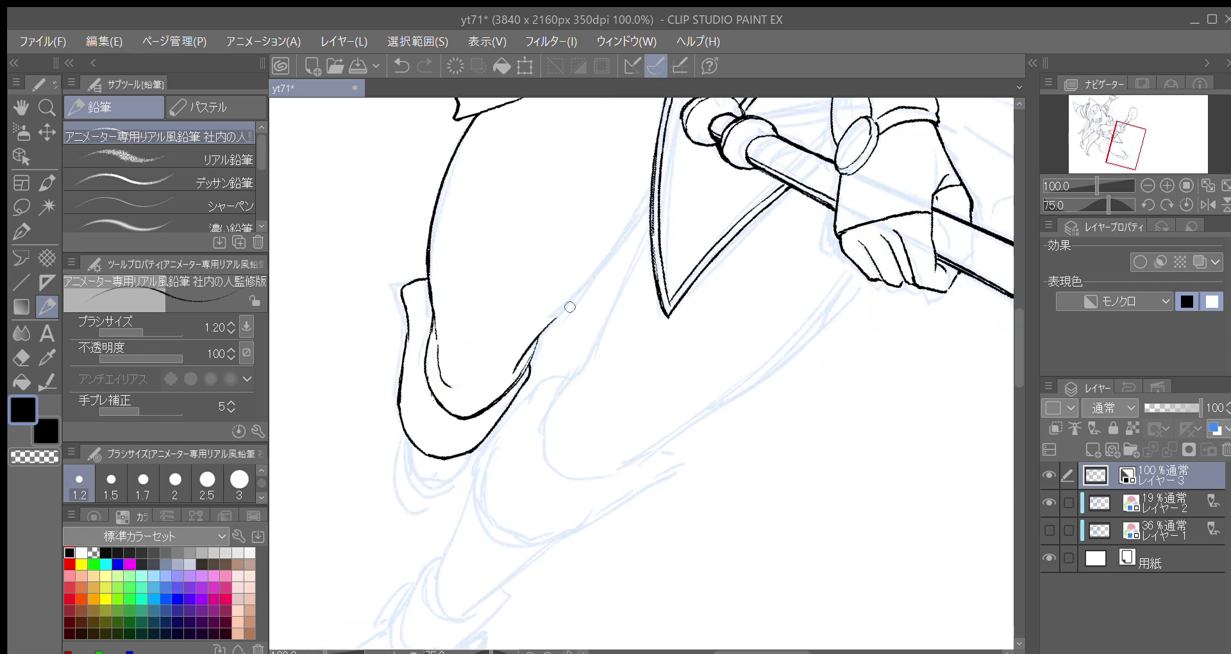
pyautogui.hotkey('ctrl', 'z')
pyautogui.moveTo(514, 374); pyautogui.dragTo(547, 326)
pyautogui.moveTo(595, 257)
pyautogui.mouseDown()
pyautogui.moveTo(529, 327)
pyautogui.moveTo(602, 235)
pyautogui.moveTo(562, 321)
pyautogui.mouseUp()
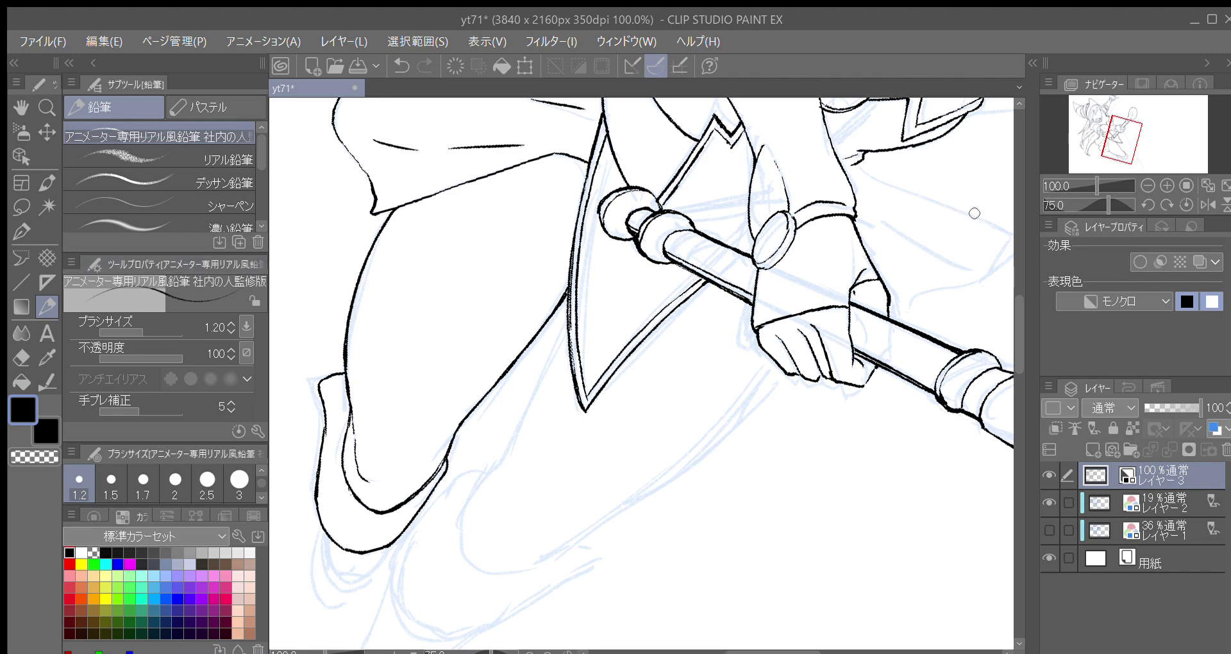
# Step: Ink the rounded U-shaped outline protruding below the near leg's knee cuff
pyautogui.moveTo(1018, 301); pyautogui.dragTo(1016, 295)
pyautogui.moveTo(777, 480); pyautogui.dragTo(771, 454)
pyautogui.scroll(-4, 771, 454)
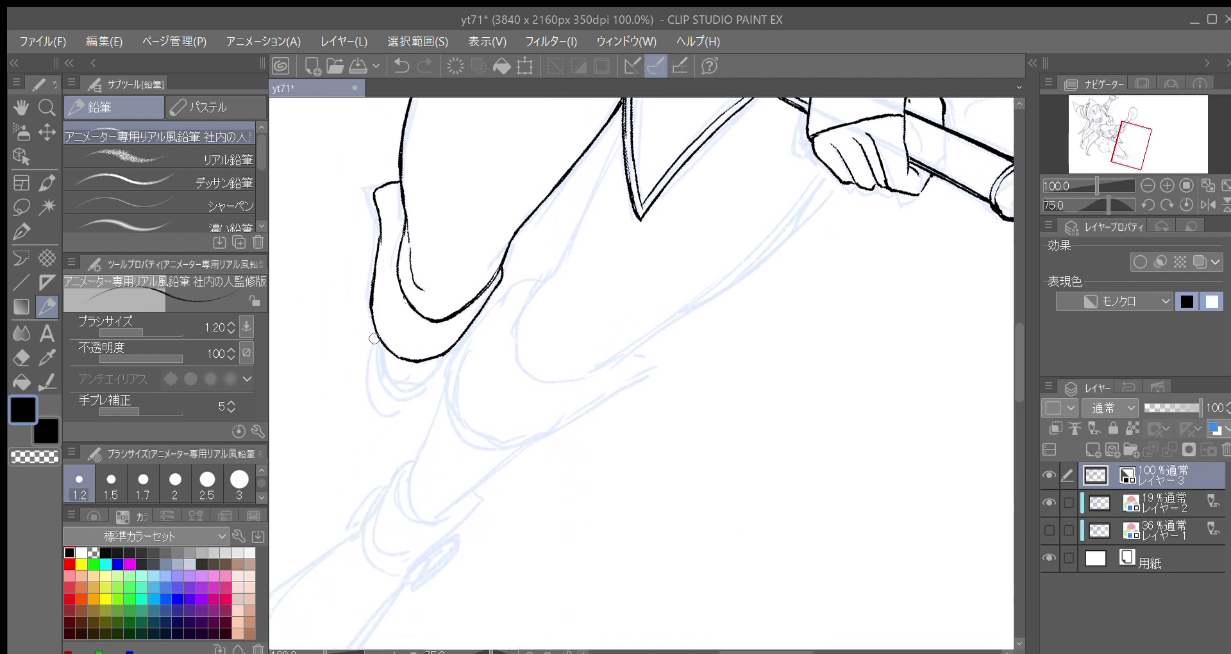
pyautogui.scroll(-1, 373, 338)
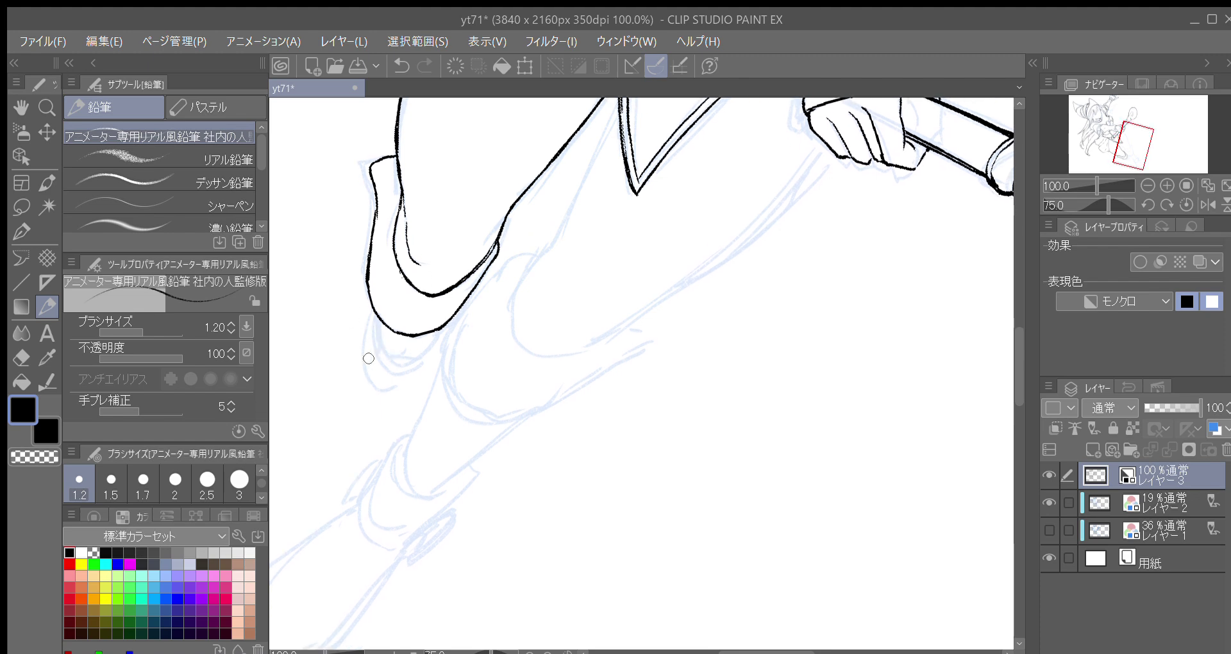
pyautogui.scroll(-1, 372, 352)
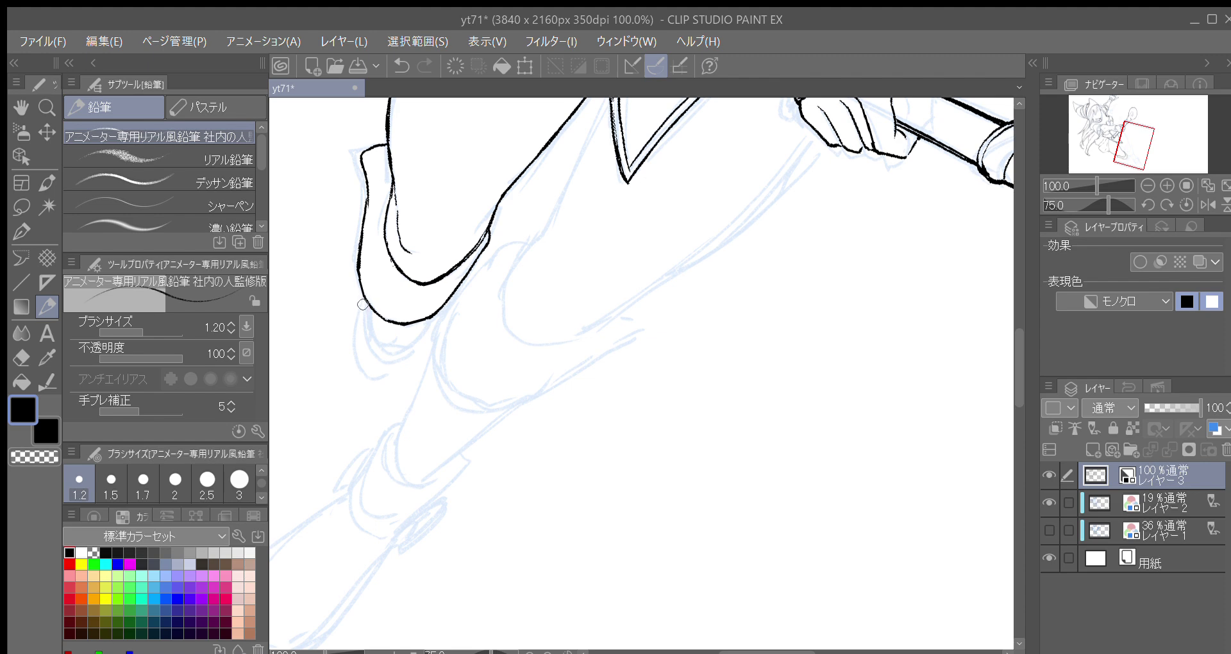
pyautogui.moveTo(361, 296)
pyautogui.mouseDown()
pyautogui.moveTo(366, 377)
pyautogui.moveTo(361, 358)
pyautogui.moveTo(370, 382)
pyautogui.moveTo(406, 379)
pyautogui.moveTo(375, 384)
pyautogui.moveTo(404, 377)
pyautogui.mouseUp()
pyautogui.moveTo(399, 383)
pyautogui.mouseDown()
pyautogui.moveTo(428, 318)
pyautogui.moveTo(397, 327)
pyautogui.moveTo(363, 315)
pyautogui.mouseUp()
pyautogui.hotkey('ctrl', 'z')
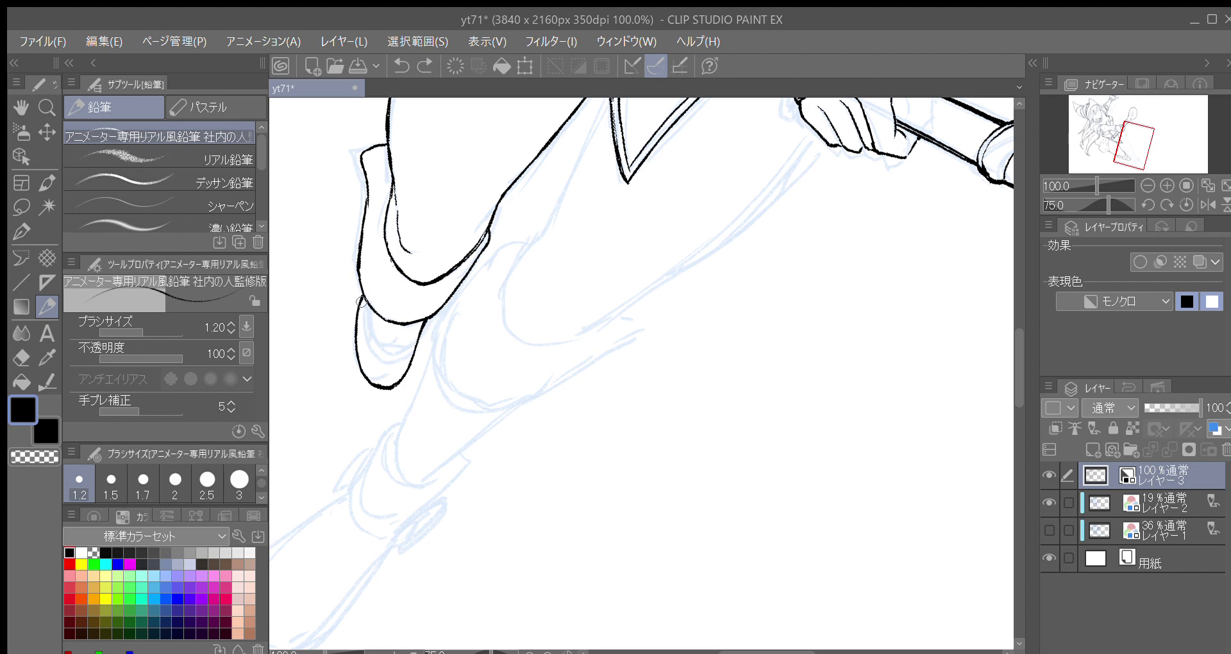
pyautogui.moveTo(365, 299); pyautogui.dragTo(372, 346)
pyautogui.hotkey('ctrl', 'z')
pyautogui.scroll(-1, 449, 314)
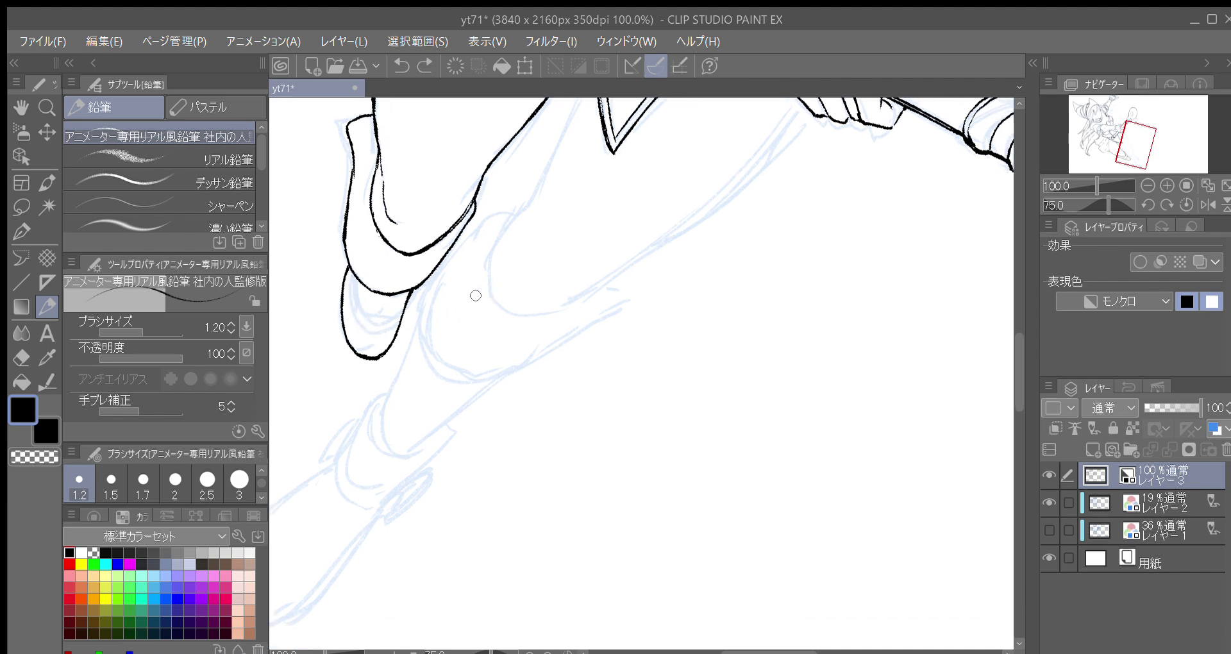
pyautogui.scroll(2, 581, 346)
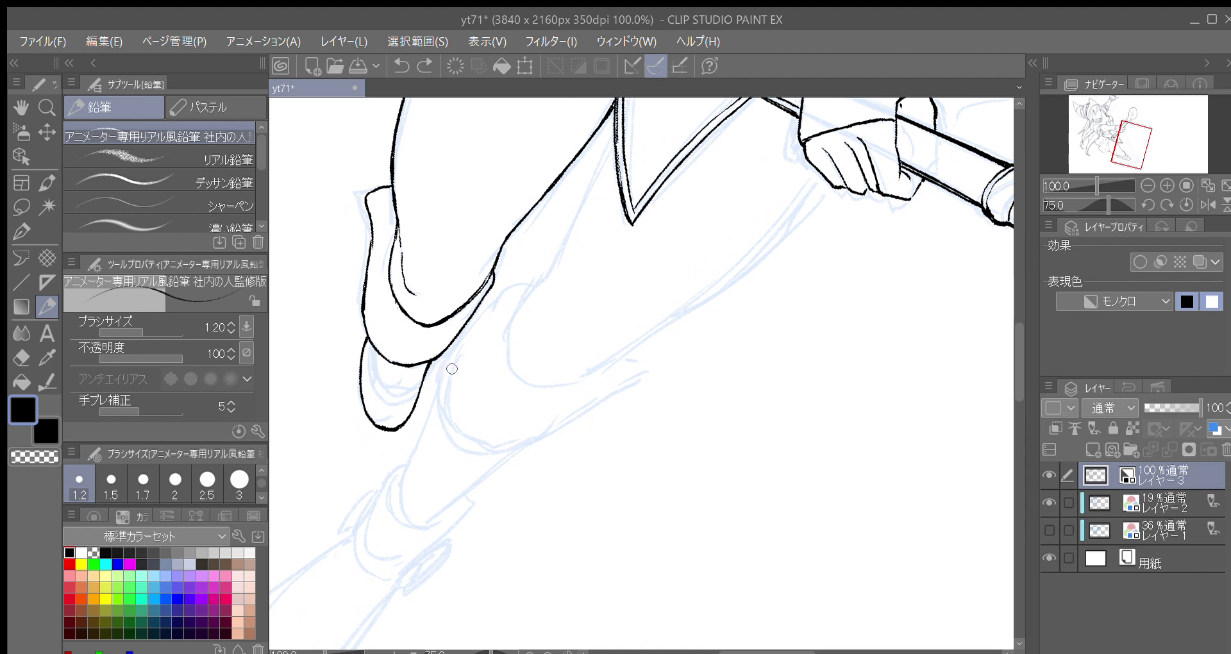
pyautogui.scroll(1, 452, 368)
pyautogui.moveTo(366, 359); pyautogui.dragTo(371, 243)
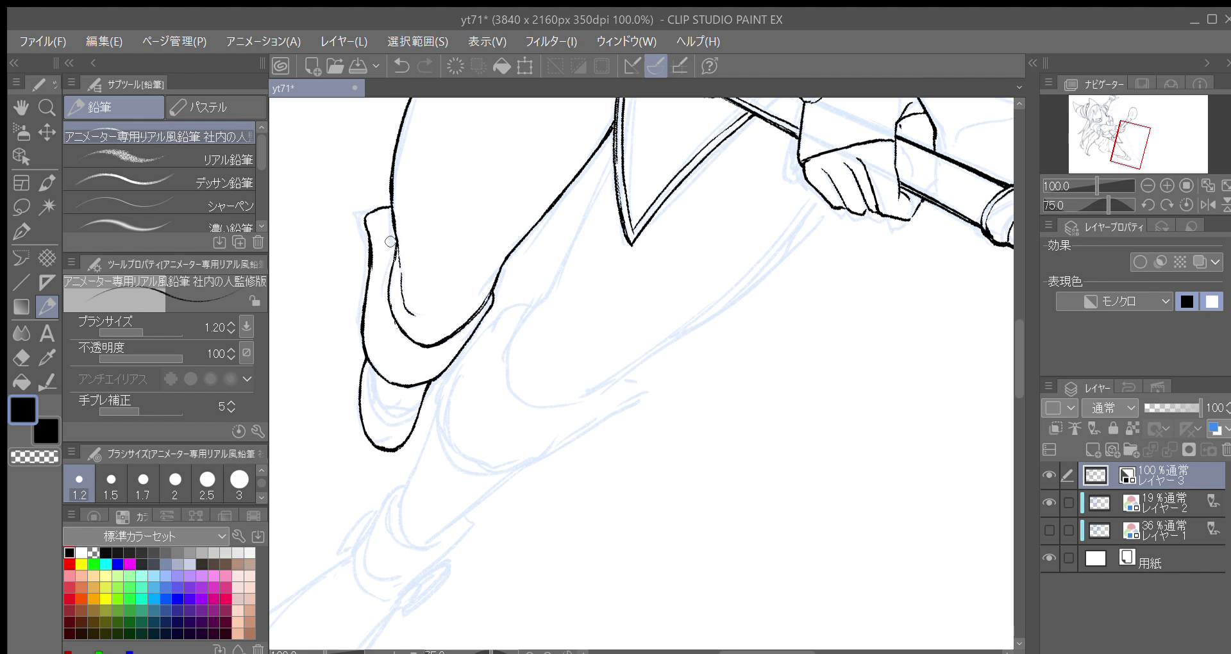
pyautogui.scroll(-3, 390, 244)
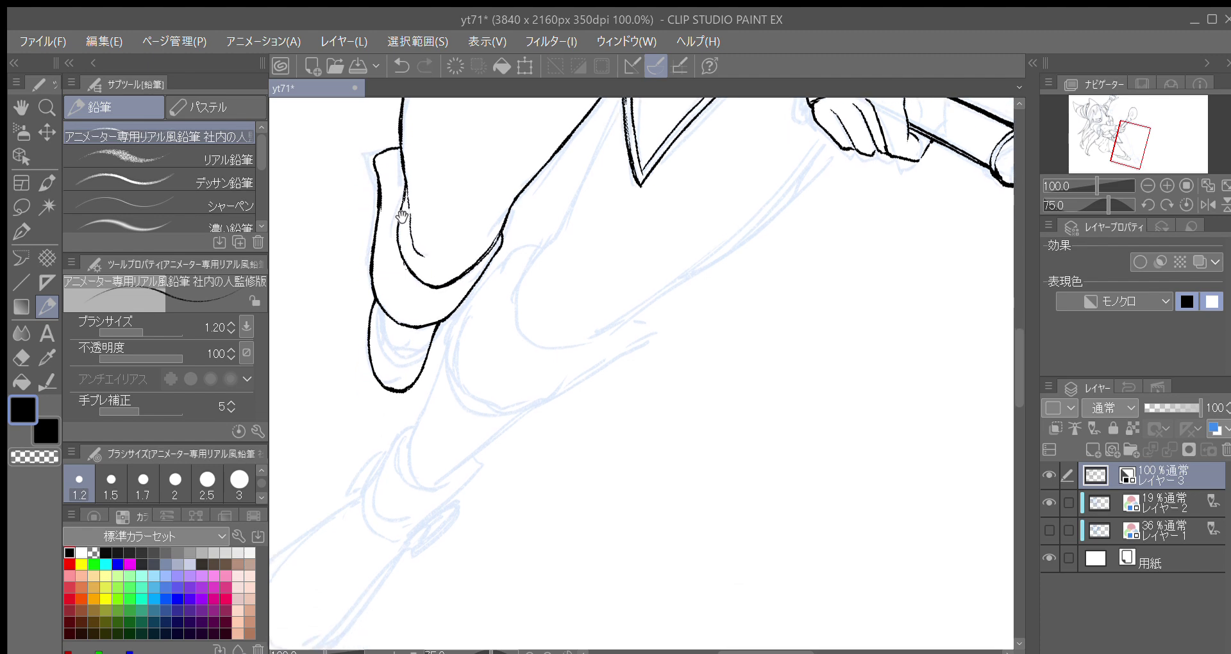
pyautogui.click(1155, 510)
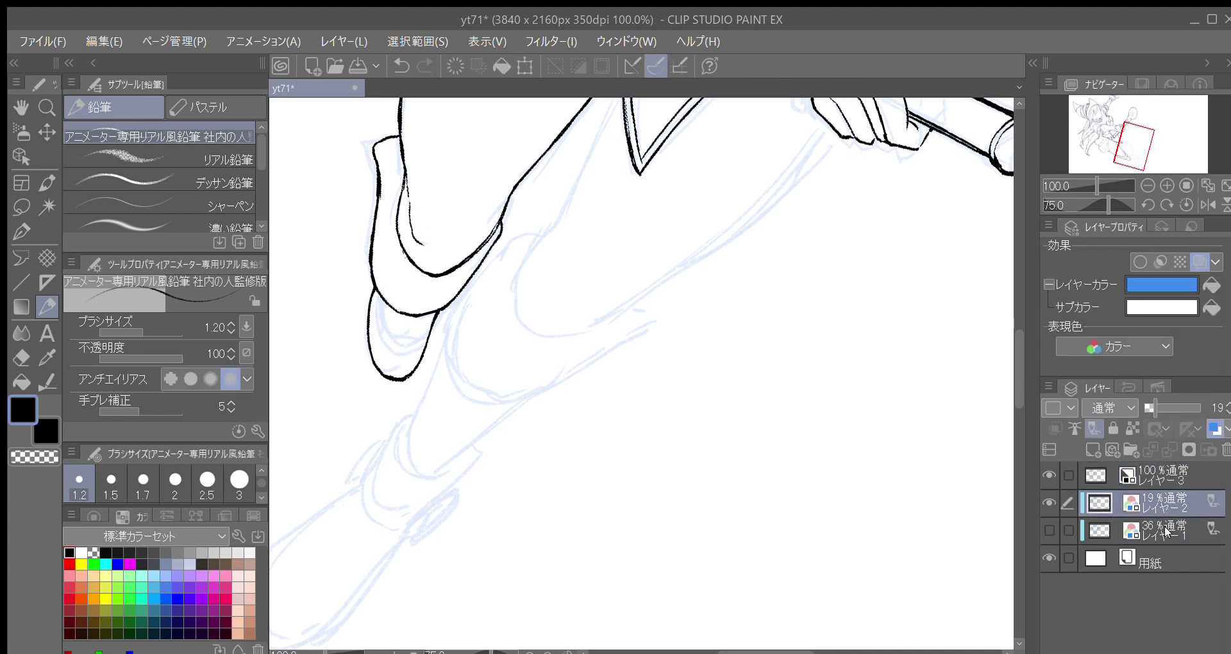
pyautogui.click(1175, 473)
pyautogui.click(1167, 505)
pyautogui.click(1167, 531)
pyautogui.click(1167, 505)
pyautogui.click(1168, 476)
pyautogui.click(1165, 532)
pyautogui.click(1162, 554)
pyautogui.click(1173, 527)
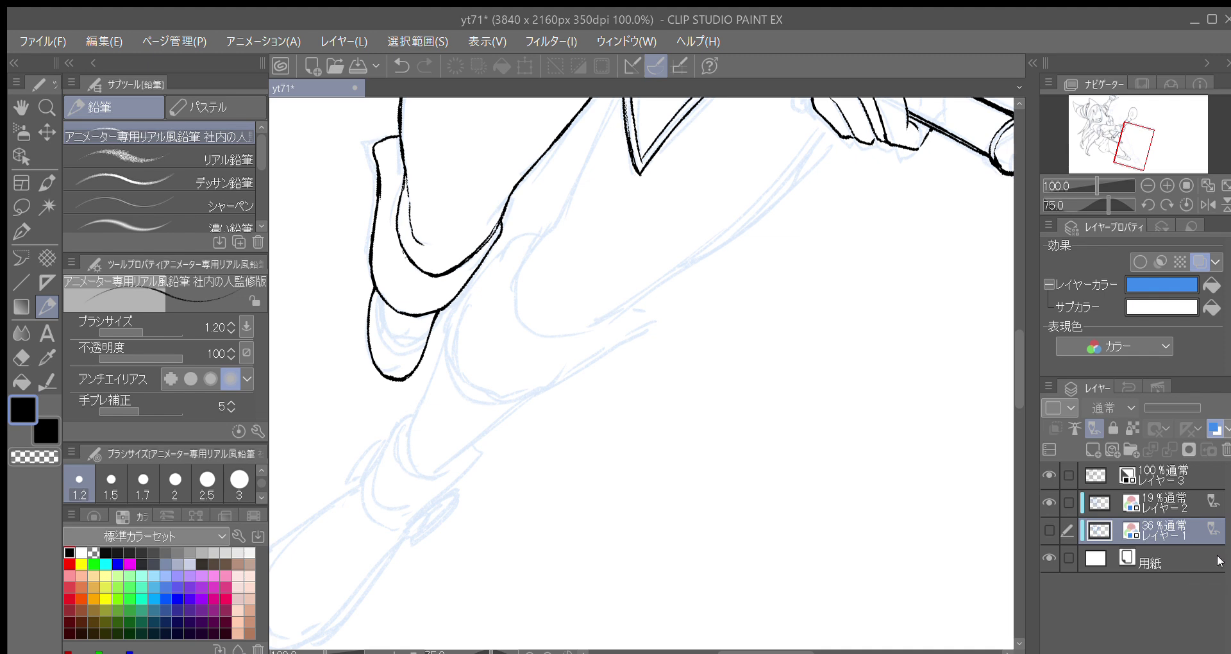
pyautogui.click(1166, 474)
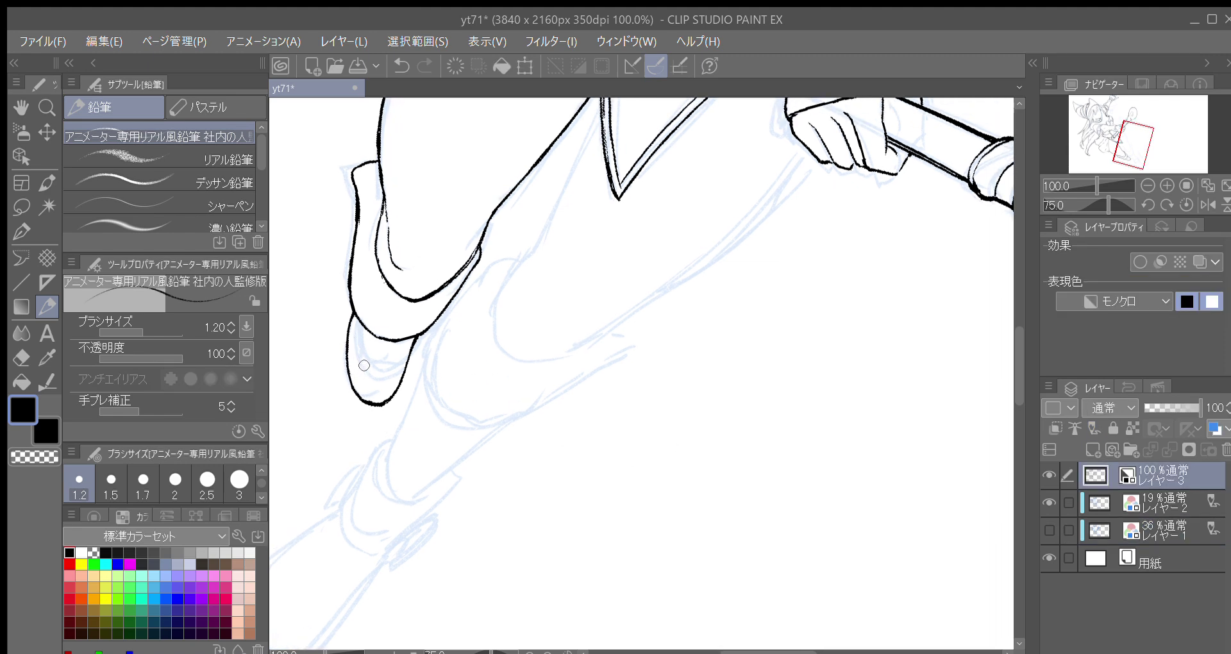
# Step: Add a thin inner line following the outline of the rounded shape below the knee cuff
pyautogui.moveTo(354, 325); pyautogui.dragTo(349, 340)
pyautogui.moveTo(359, 387)
pyautogui.mouseDown()
pyautogui.moveTo(395, 387)
pyautogui.moveTo(411, 344)
pyautogui.mouseUp()
pyautogui.moveTo(671, 406); pyautogui.dragTo(613, 499)
# Step: Ink the other leg's inner thigh contour from the edge of the pointed front cloth toward the knee
pyautogui.press('-')
pyautogui.press('-')
pyautogui.press('-')
pyautogui.press('-')
pyautogui.press('-')
pyautogui.press('-')
pyautogui.press('-')
pyautogui.press('-')
pyautogui.press('-')
pyautogui.press('-')
pyautogui.press('-')
pyautogui.moveTo(771, 557); pyautogui.dragTo(498, 449)
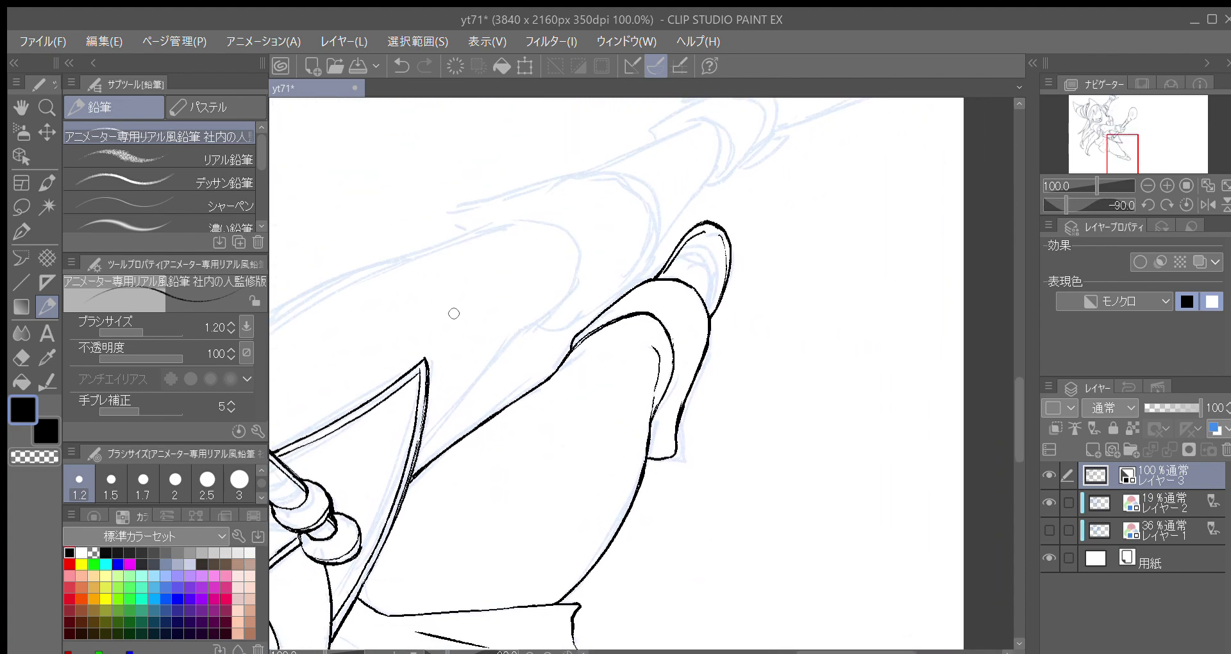
pyautogui.moveTo(420, 455); pyautogui.dragTo(462, 396)
pyautogui.hotkey('ctrl', 'z')
pyautogui.hotkey('ctrl', 'z')
pyautogui.moveTo(421, 446); pyautogui.dragTo(471, 384)
pyautogui.moveTo(438, 428); pyautogui.dragTo(539, 319)
pyautogui.moveTo(470, 359); pyautogui.dragTo(592, 299)
# Step: Ink the other leg's outer thigh contour with overlapping strokes from beside the gripping hand toward the knee
pyautogui.press('-')
pyautogui.press('-')
pyautogui.moveTo(356, 457); pyautogui.dragTo(385, 392)
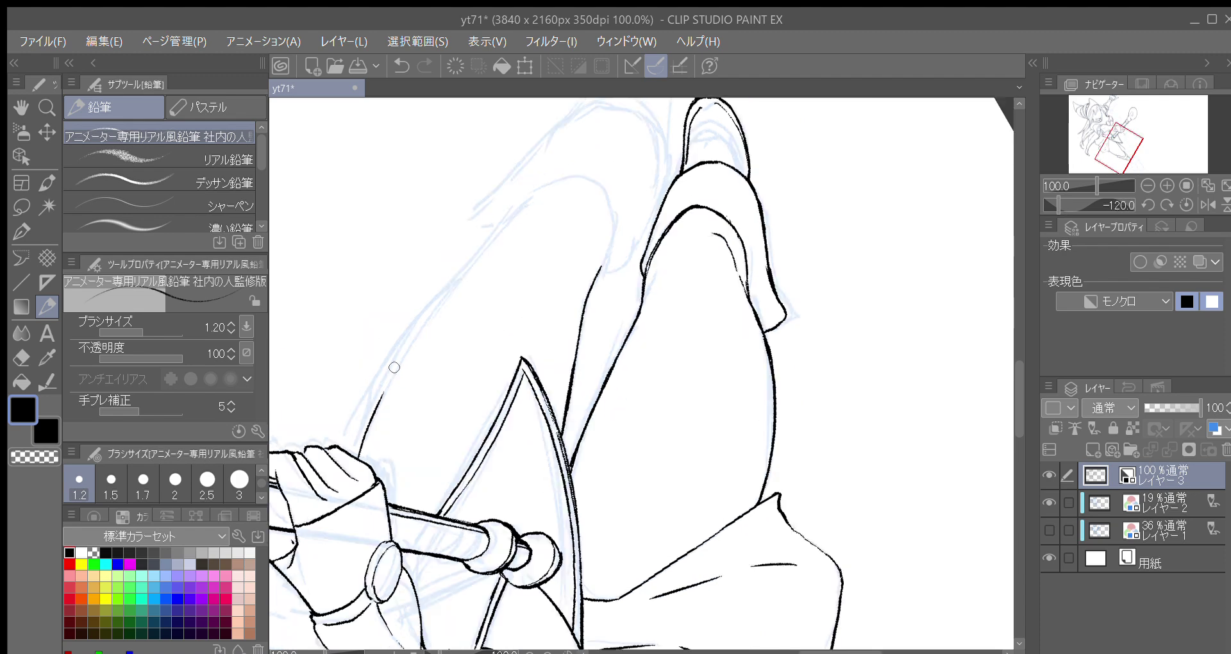
pyautogui.moveTo(356, 459); pyautogui.dragTo(433, 309)
pyautogui.moveTo(398, 364); pyautogui.dragTo(471, 271)
pyautogui.moveTo(428, 316); pyautogui.dragTo(516, 219)
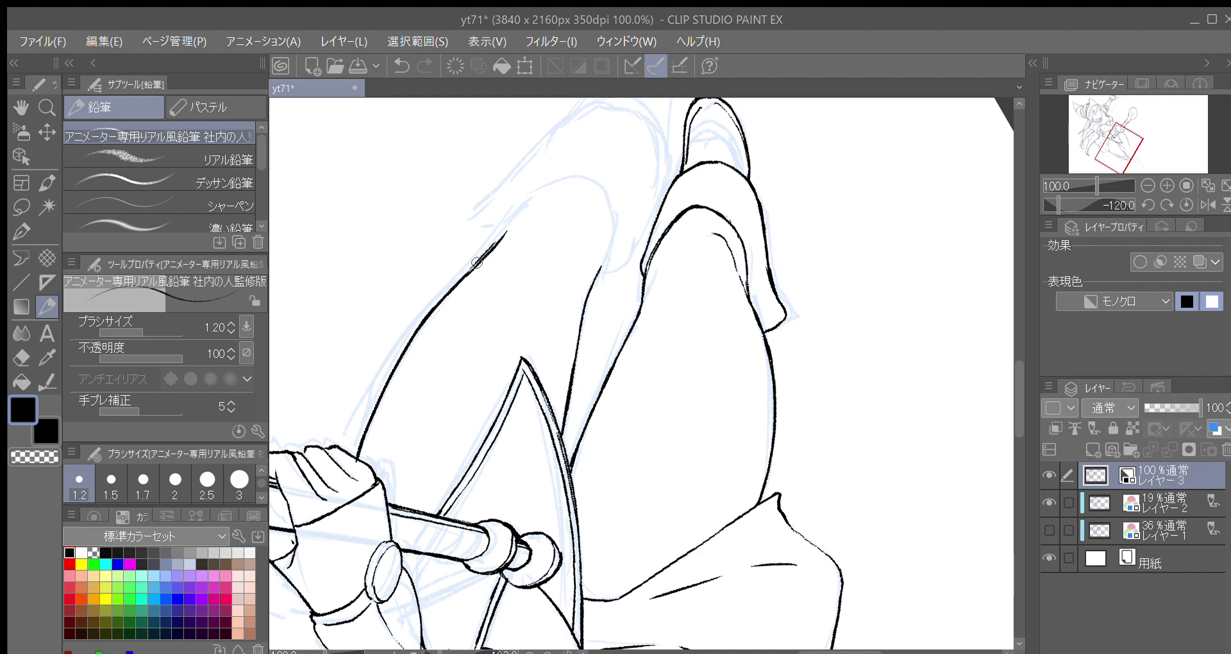
# Step: Extend the other leg's outer thigh contour with an overlapping stroke up to the start of the knee
pyautogui.moveTo(449, 296); pyautogui.dragTo(540, 192)
pyautogui.press('-')
pyautogui.press('-')
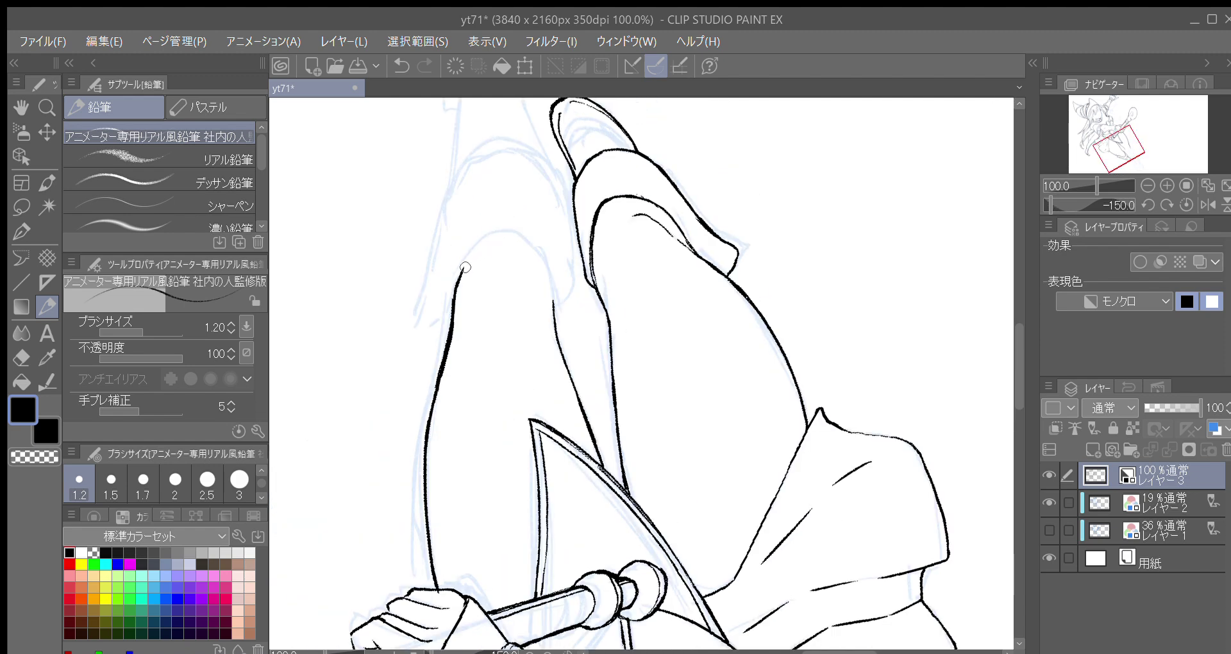
# Step: Continue the other leg's inner thigh contour from beside the pointed front cloth down to the side of the knee
pyautogui.press('-')
pyautogui.press('-')
pyautogui.press('-')
pyautogui.press('-')
pyautogui.press('-')
pyautogui.press('-')
pyautogui.press('-')
pyautogui.press('-')
pyautogui.press('-')
pyautogui.press('-')
pyautogui.press('-')
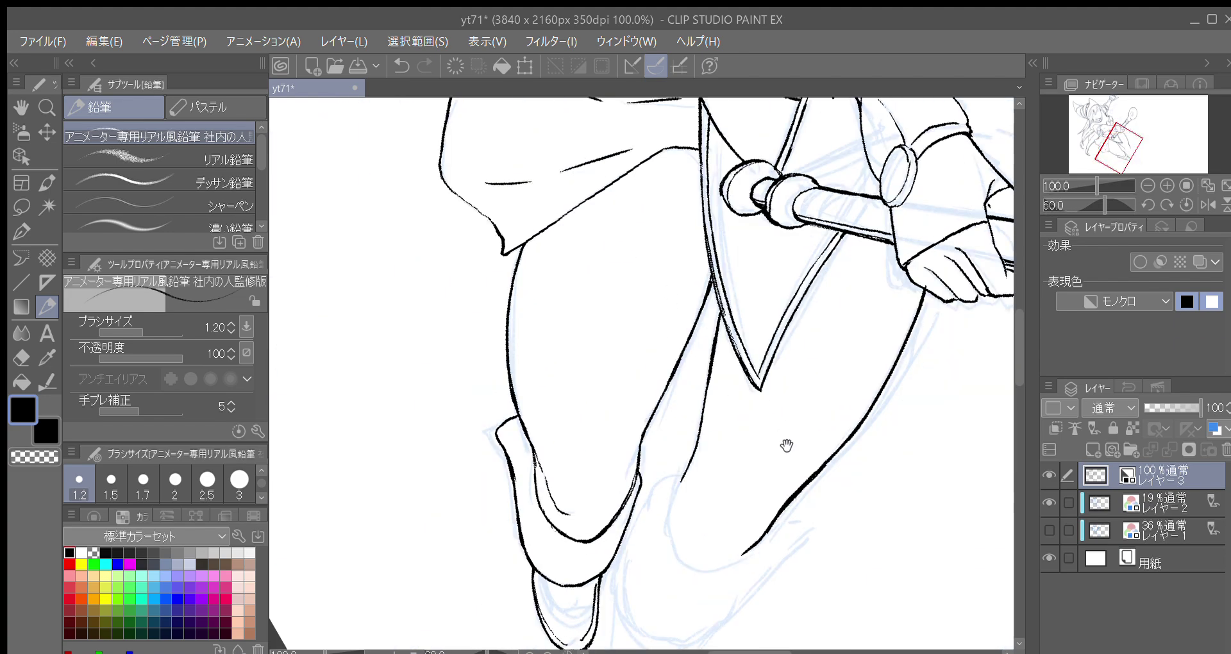
pyautogui.moveTo(789, 445); pyautogui.dragTo(588, 289)
pyautogui.press('-')
pyautogui.moveTo(511, 291); pyautogui.dragTo(508, 365)
pyautogui.press('^')
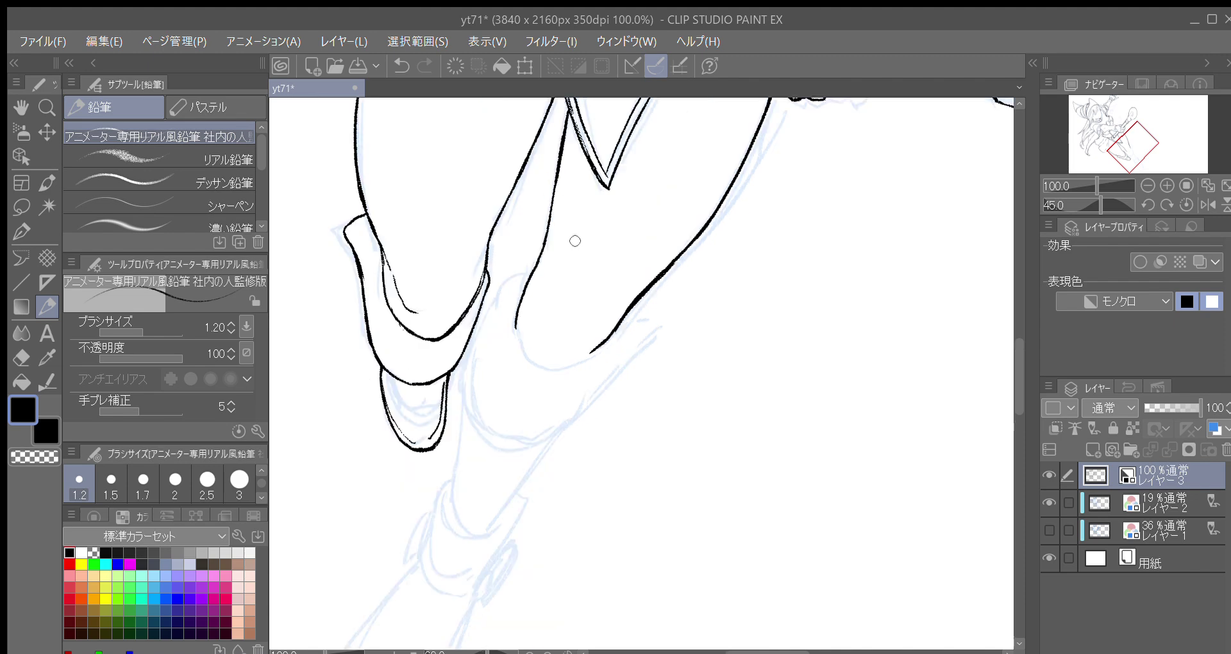
pyautogui.press('-')
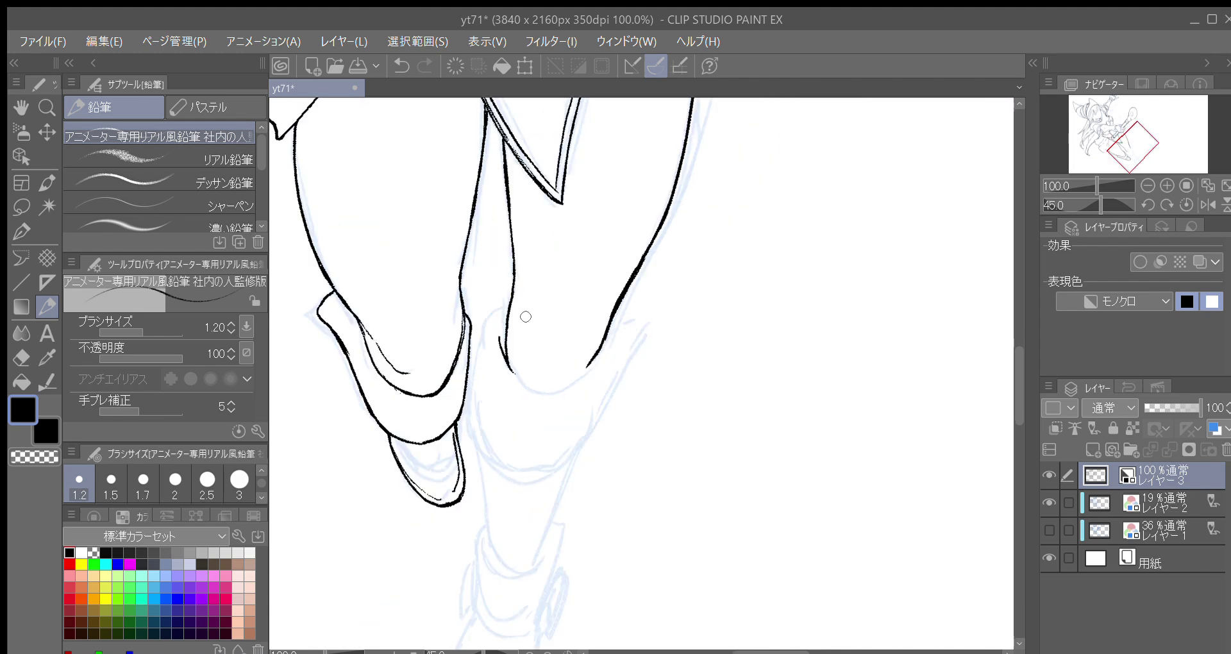
# Step: Ink the rounded knee curve that joins the other leg's inner and outer thigh contours, reinforcing its inner side
pyautogui.moveTo(503, 354); pyautogui.dragTo(515, 311)
pyautogui.moveTo(457, 236); pyautogui.dragTo(420, 226)
pyautogui.moveTo(509, 315)
pyautogui.mouseDown()
pyautogui.moveTo(532, 283)
pyautogui.moveTo(507, 342)
pyautogui.moveTo(533, 351)
pyautogui.moveTo(575, 321)
pyautogui.mouseUp()
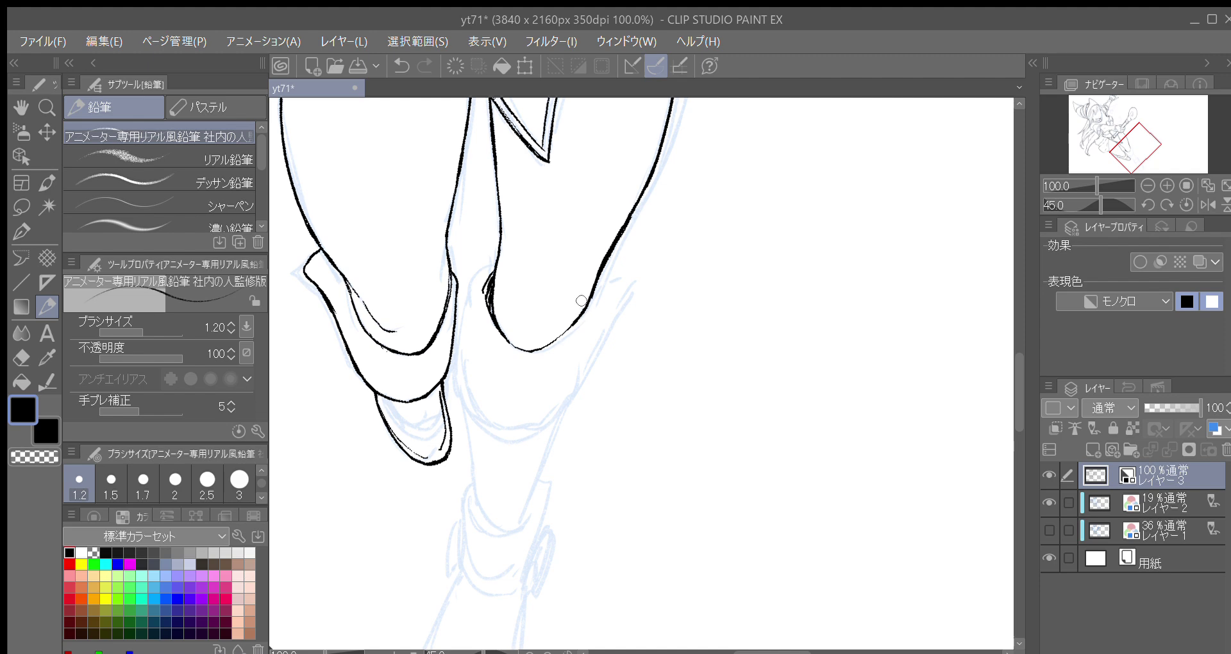
# Step: Ink the other leg's knee cuff with its inner edge, doubled rounded lower rim and outer side ending in a pointed upper corner
pyautogui.moveTo(491, 264)
pyautogui.mouseDown()
pyautogui.moveTo(476, 285)
pyautogui.moveTo(462, 401)
pyautogui.moveTo(485, 426)
pyautogui.moveTo(536, 442)
pyautogui.moveTo(560, 413)
pyautogui.moveTo(545, 447)
pyautogui.mouseUp()
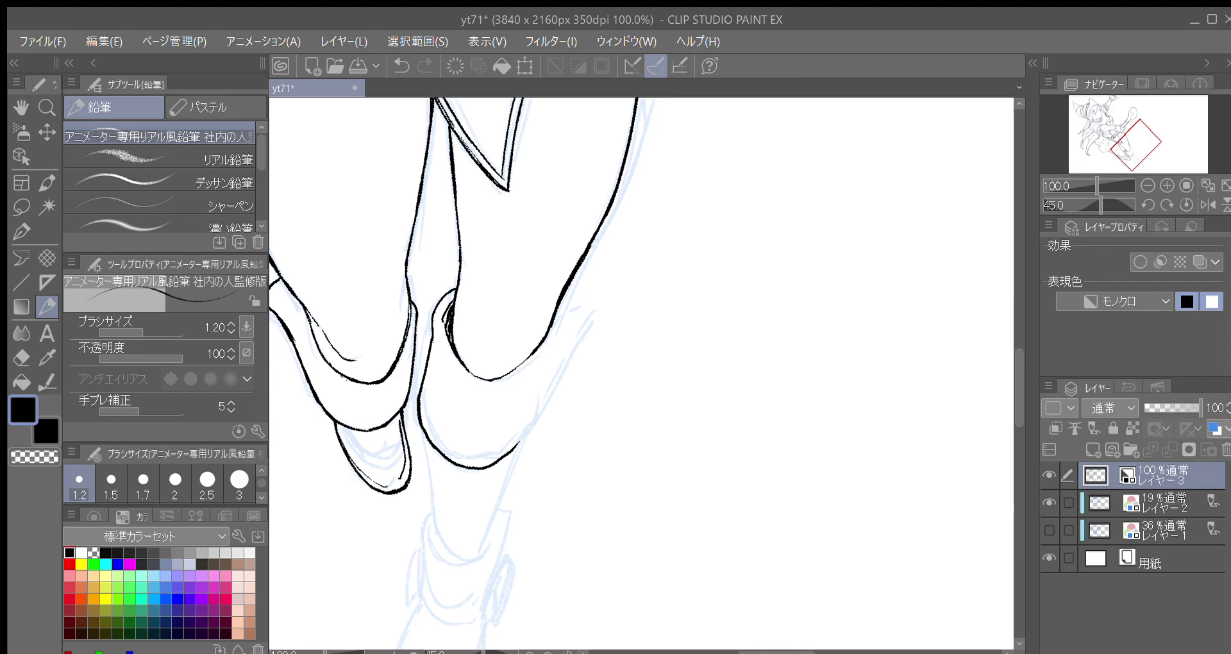
pyautogui.moveTo(422, 391)
pyautogui.mouseDown()
pyautogui.moveTo(454, 456)
pyautogui.moveTo(487, 454)
pyautogui.moveTo(478, 458)
pyautogui.moveTo(526, 425)
pyautogui.mouseUp()
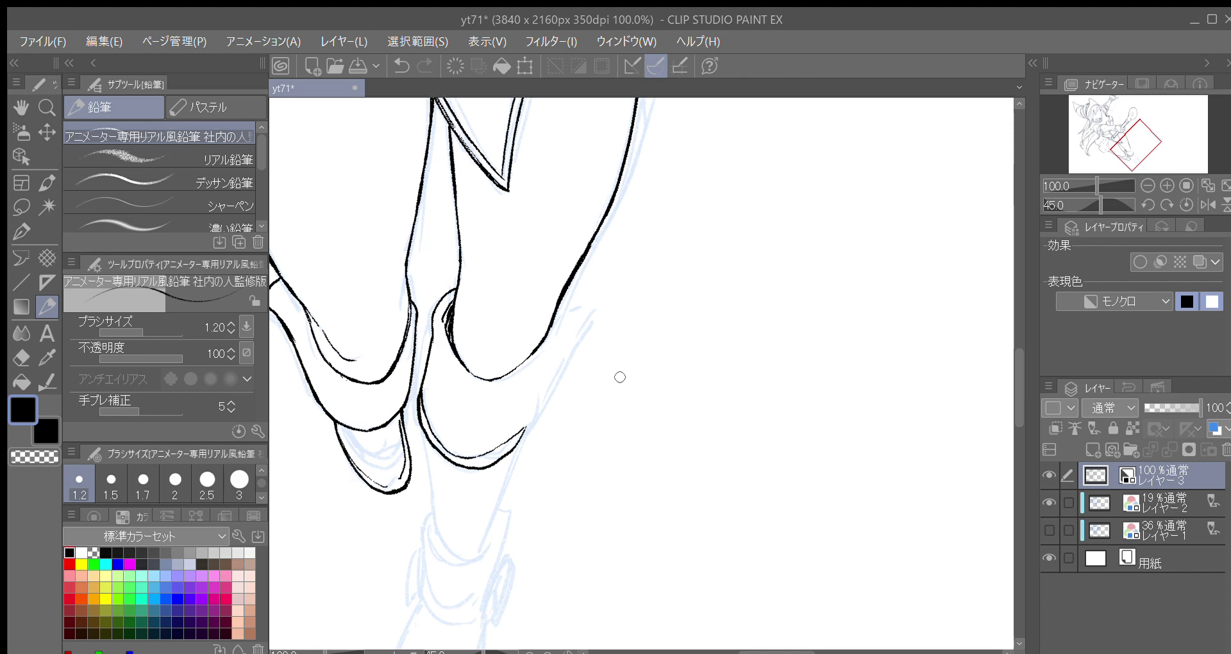
pyautogui.moveTo(577, 366); pyautogui.dragTo(583, 357)
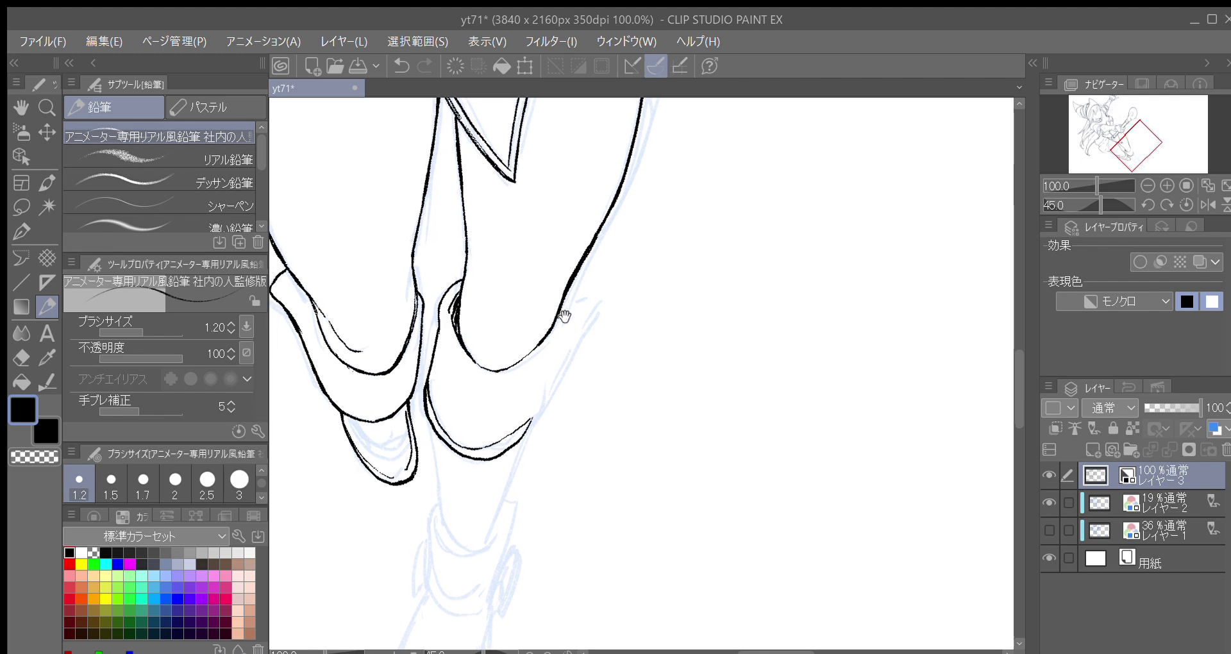
pyautogui.moveTo(541, 329); pyautogui.dragTo(568, 310)
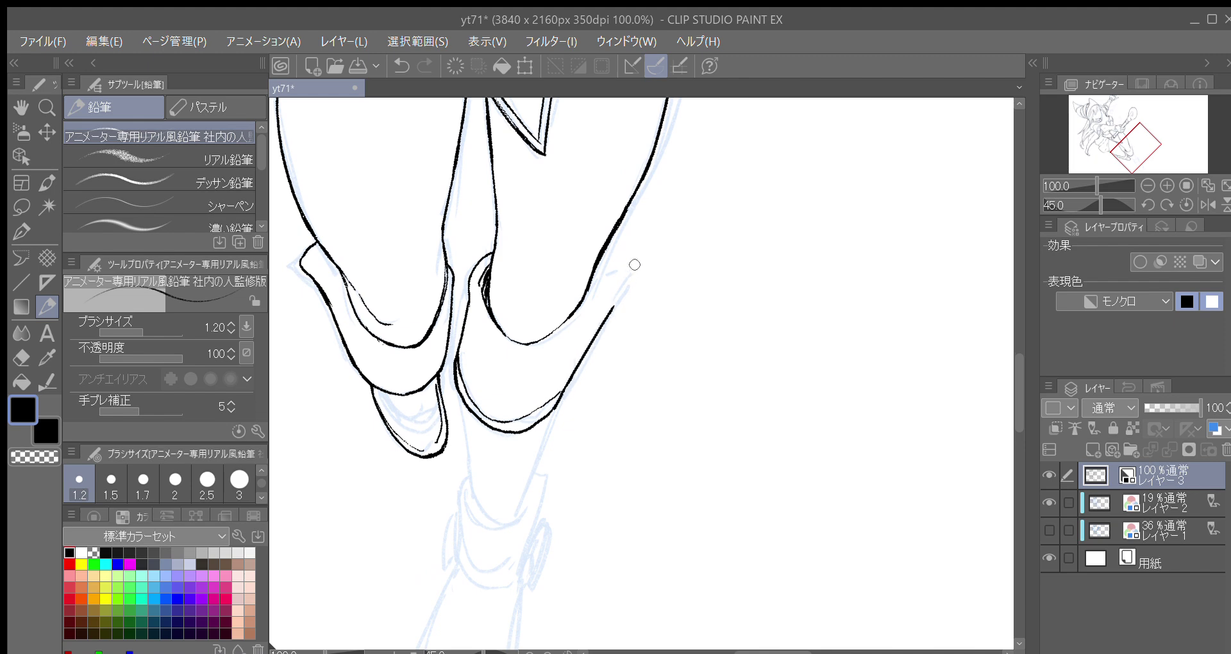
pyautogui.click(1208, 205)
pyautogui.moveTo(691, 373); pyautogui.dragTo(623, 393)
pyautogui.press('^')
pyautogui.press('^')
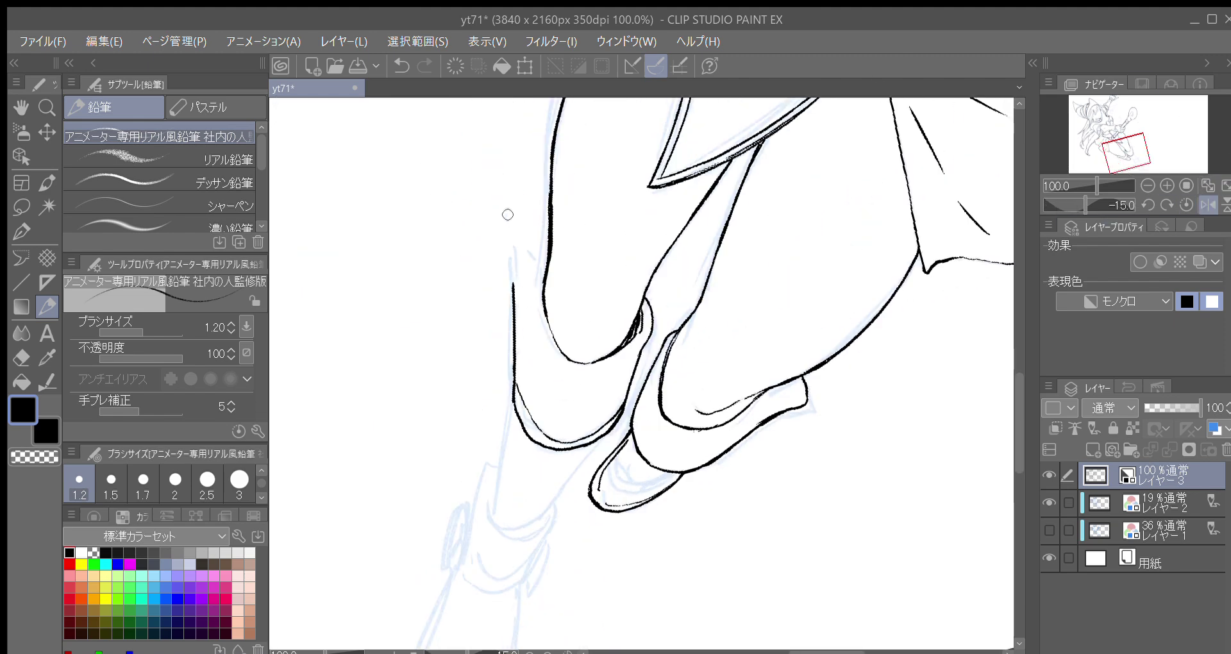
pyautogui.moveTo(516, 376)
pyautogui.mouseDown()
pyautogui.moveTo(526, 403)
pyautogui.moveTo(511, 255)
pyautogui.moveTo(520, 245)
pyautogui.moveTo(543, 259)
pyautogui.mouseUp()
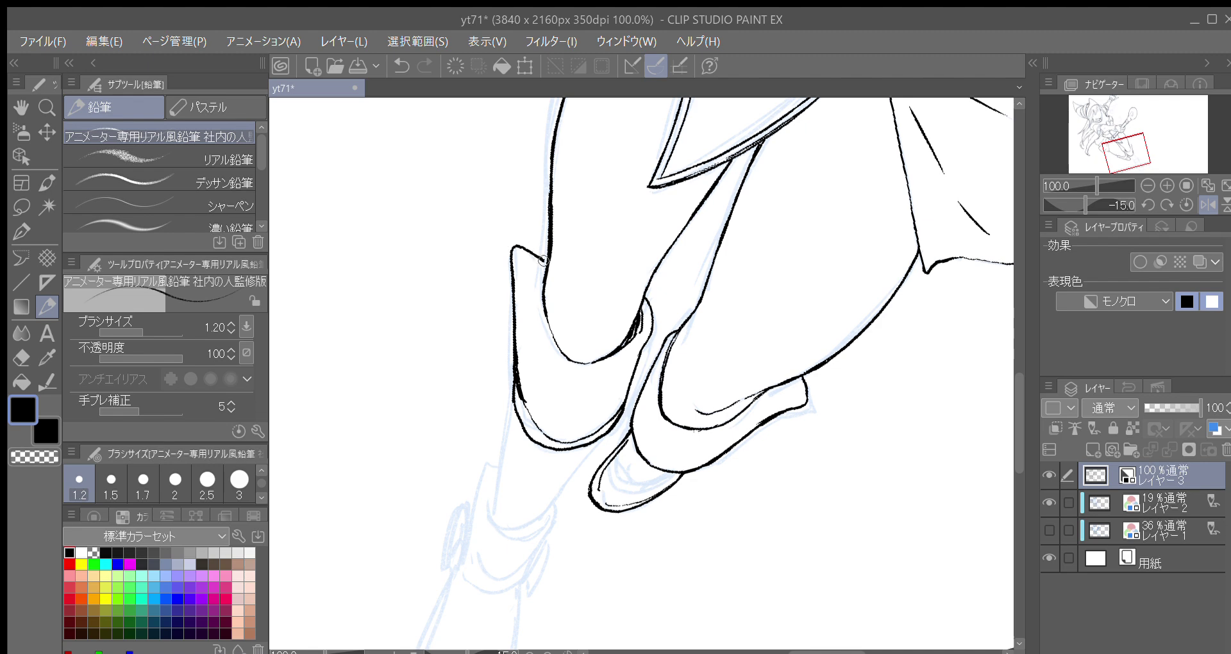
# Step: Ink the outer contour of the other leg's shin from below the knee cuff to the ankle
pyautogui.moveTo(560, 352); pyautogui.dragTo(539, 293)
pyautogui.press('-')
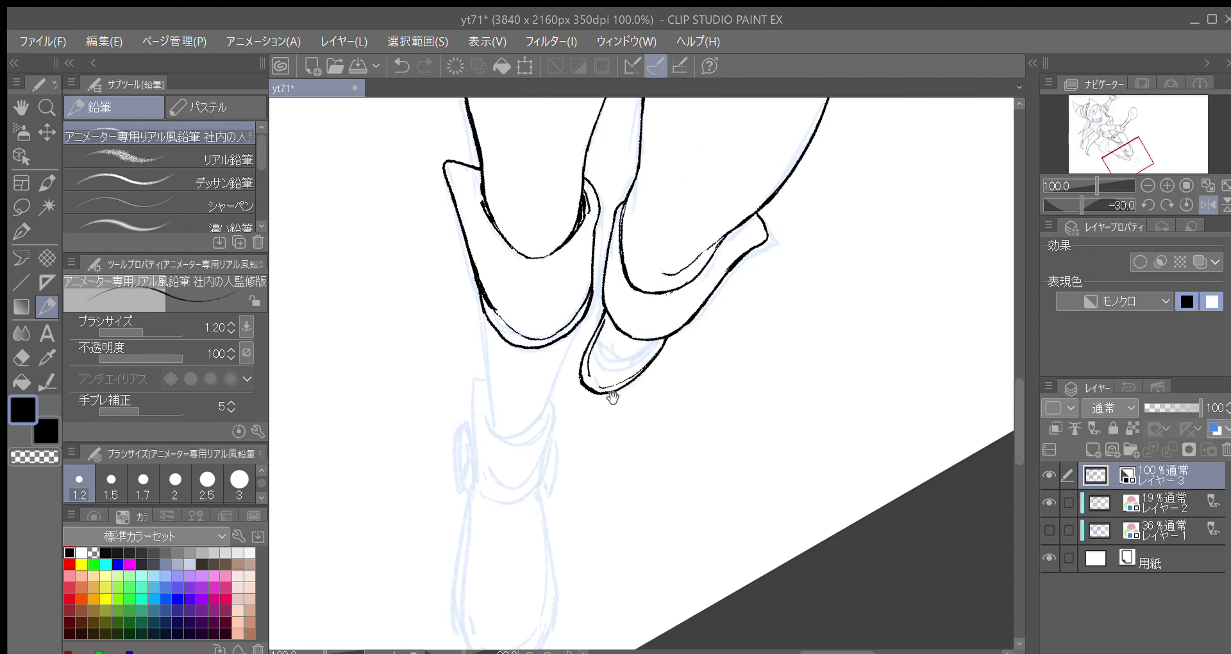
pyautogui.moveTo(484, 306); pyautogui.dragTo(491, 424)
pyautogui.hotkey('ctrl', 'z')
pyautogui.moveTo(484, 309); pyautogui.dragTo(490, 424)
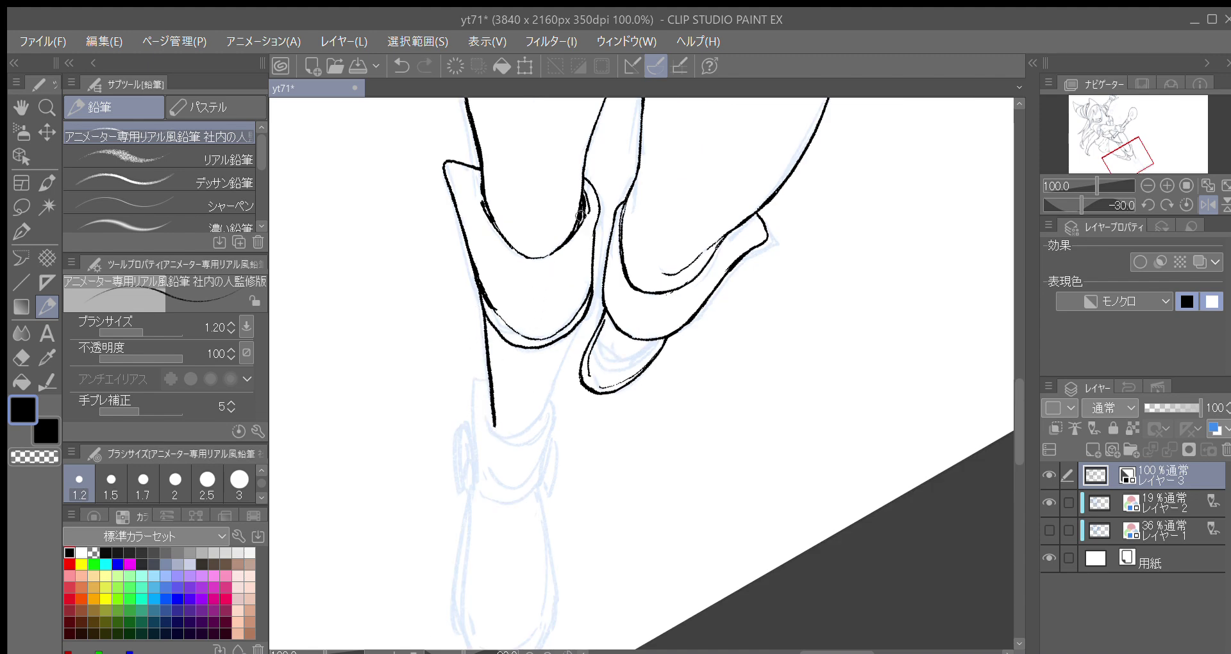
# Step: Ink the inner contour of the other leg's shin from below the knee cuff toward the ankle
pyautogui.press('-')
pyautogui.press('-')
pyautogui.press('-')
pyautogui.press('-')
pyautogui.press('-')
pyautogui.press('-')
pyautogui.press('-')
pyautogui.press('-')
pyautogui.press('-')
pyautogui.press('-')
pyautogui.press('-')
pyautogui.moveTo(773, 458)
pyautogui.mouseDown()
pyautogui.moveTo(683, 461)
pyautogui.moveTo(571, 408)
pyautogui.moveTo(542, 415)
pyautogui.mouseUp()
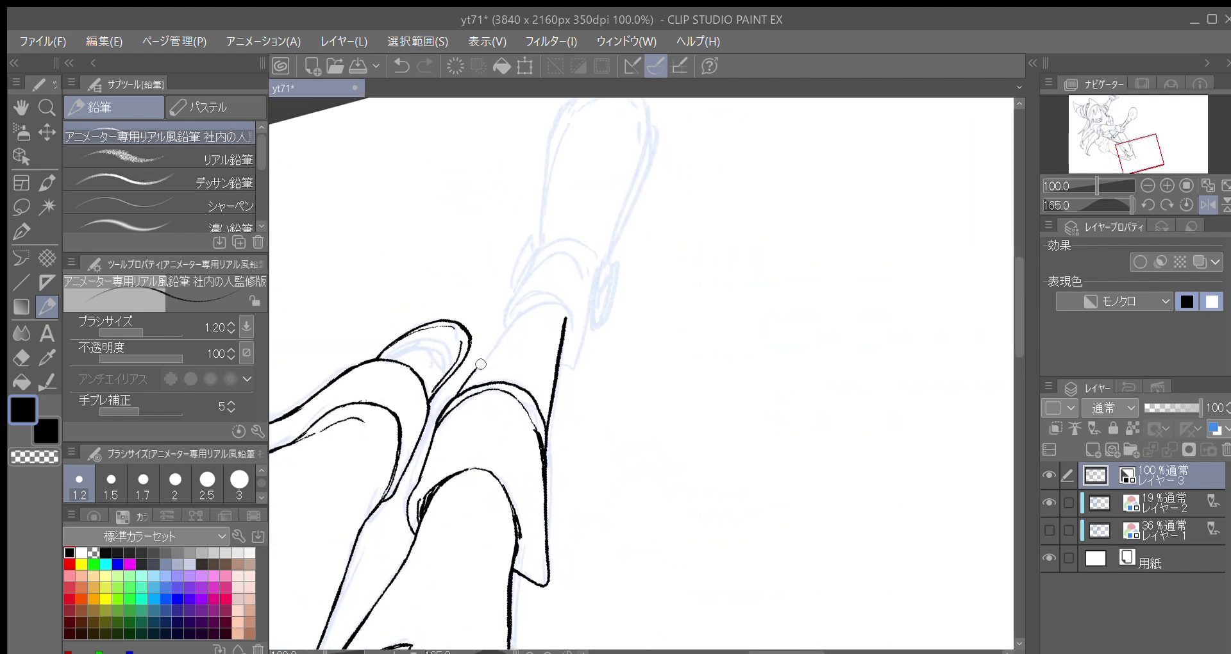
pyautogui.moveTo(460, 387); pyautogui.dragTo(516, 318)
# Step: Ink the curved upper opening of the ankle cuff across the shin and begin the cuff's inner side
pyautogui.press('-')
pyautogui.moveTo(543, 366)
pyautogui.mouseDown()
pyautogui.moveTo(552, 320)
pyautogui.moveTo(512, 277)
pyautogui.moveTo(506, 346)
pyautogui.moveTo(488, 299)
pyautogui.moveTo(498, 293)
pyautogui.moveTo(483, 303)
pyautogui.moveTo(523, 296)
pyautogui.moveTo(527, 313)
pyautogui.moveTo(495, 344)
pyautogui.mouseUp()
pyautogui.hotkey('ctrl', 'z')
pyautogui.hotkey('ctrl', 'z')
pyautogui.press('^')
pyautogui.moveTo(506, 276)
pyautogui.mouseDown()
pyautogui.moveTo(464, 291)
pyautogui.moveTo(454, 310)
pyautogui.moveTo(487, 260)
pyautogui.mouseUp()
# Step: Complete the ankle cuff by inking its outer side and rounded lower edge, with a short line inside the opening
pyautogui.press('-')
pyautogui.press('-')
pyautogui.press('-')
pyautogui.press('-')
pyautogui.press('-')
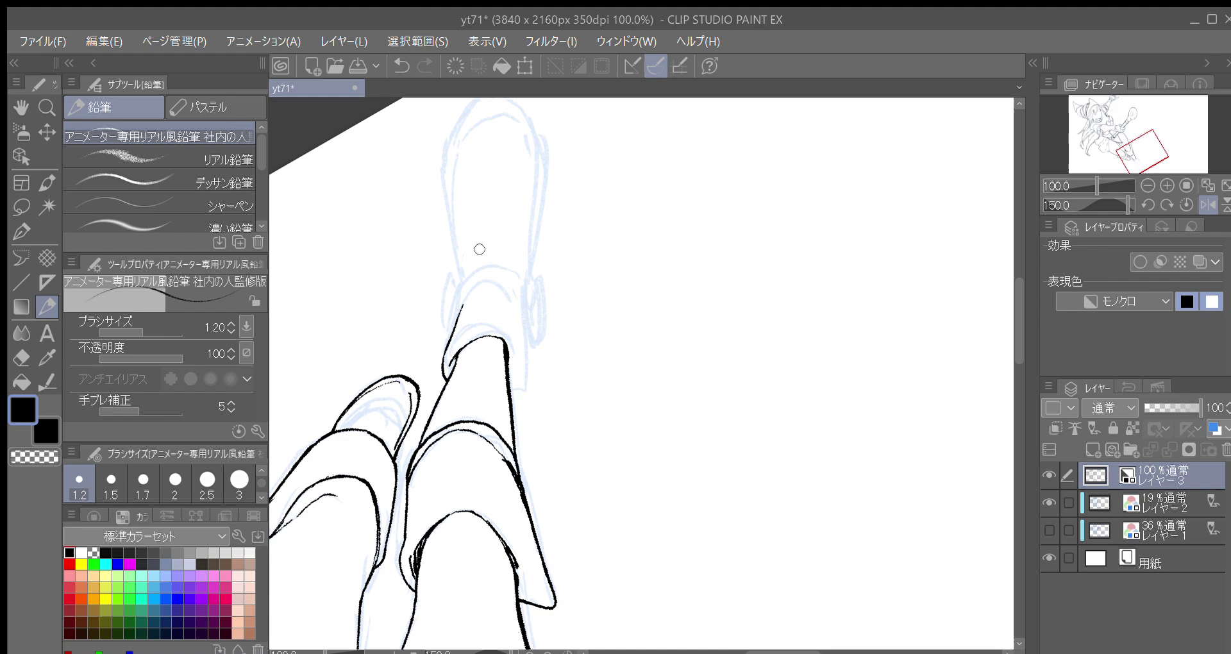
pyautogui.press('-')
pyautogui.press('-')
pyautogui.press('-')
pyautogui.press('-')
pyautogui.press('-')
pyautogui.press('-')
pyautogui.press('-')
pyautogui.scroll(-2, 691, 285)
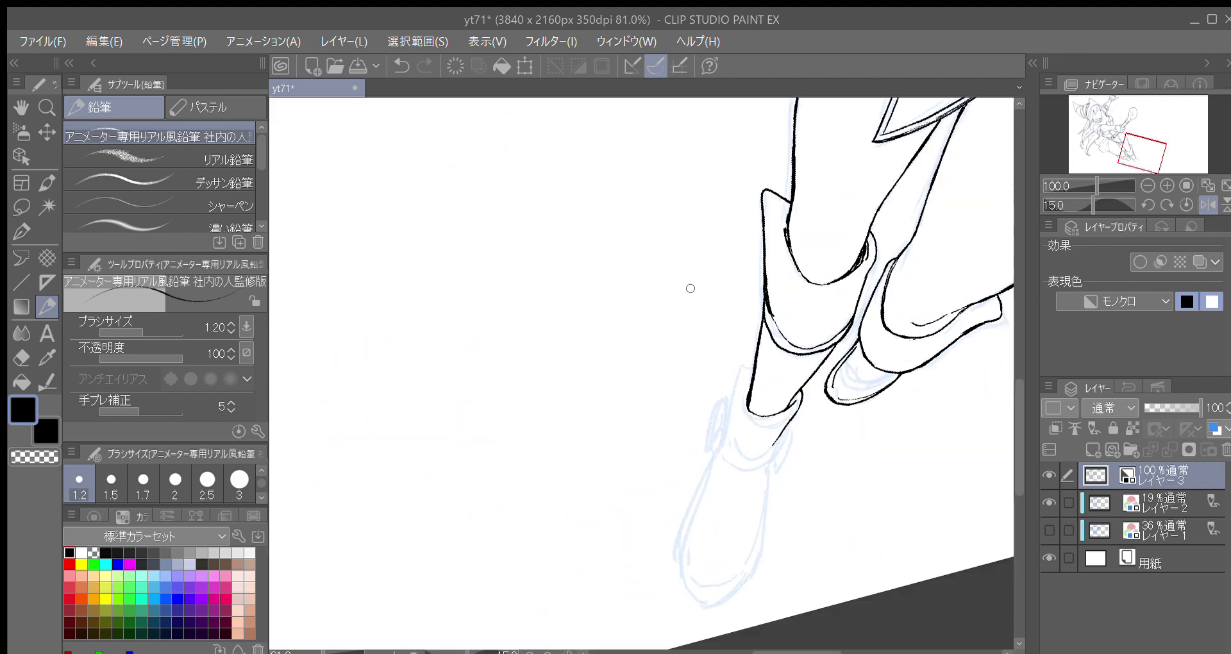
pyautogui.moveTo(852, 427); pyautogui.dragTo(560, 334)
pyautogui.press('-')
pyautogui.moveTo(473, 279); pyautogui.dragTo(466, 324)
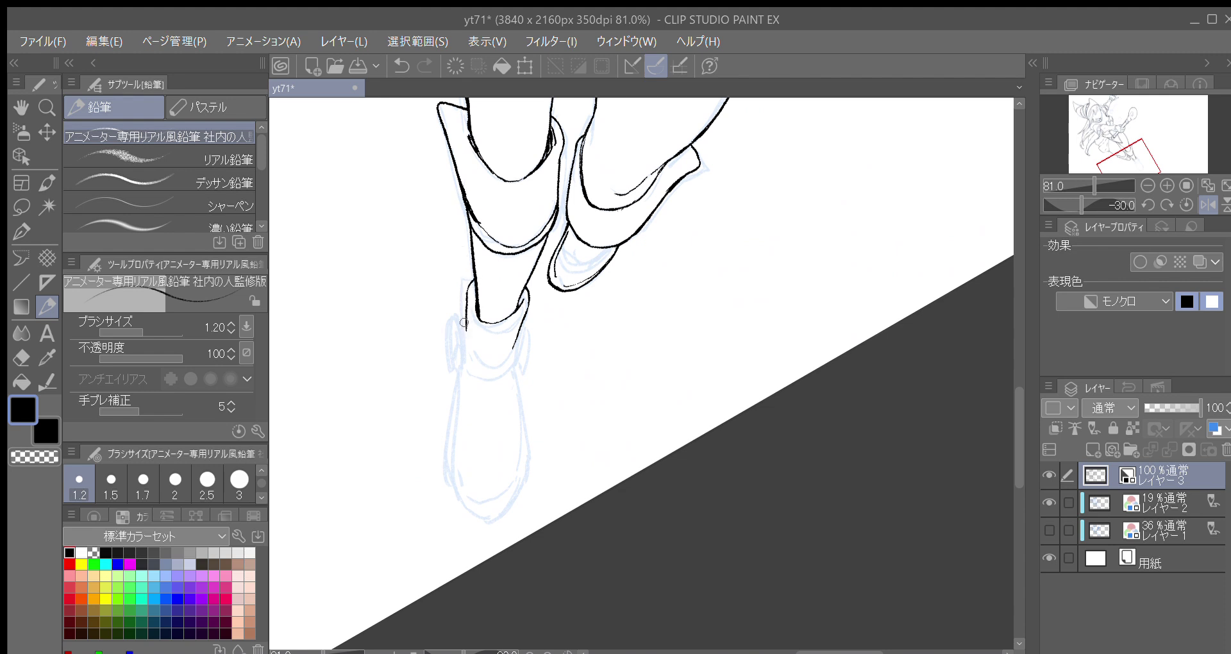
pyautogui.moveTo(466, 316); pyautogui.dragTo(465, 365)
pyautogui.moveTo(471, 375)
pyautogui.mouseDown()
pyautogui.moveTo(511, 361)
pyautogui.moveTo(517, 342)
pyautogui.mouseUp()
pyautogui.moveTo(471, 302); pyautogui.dragTo(483, 333)
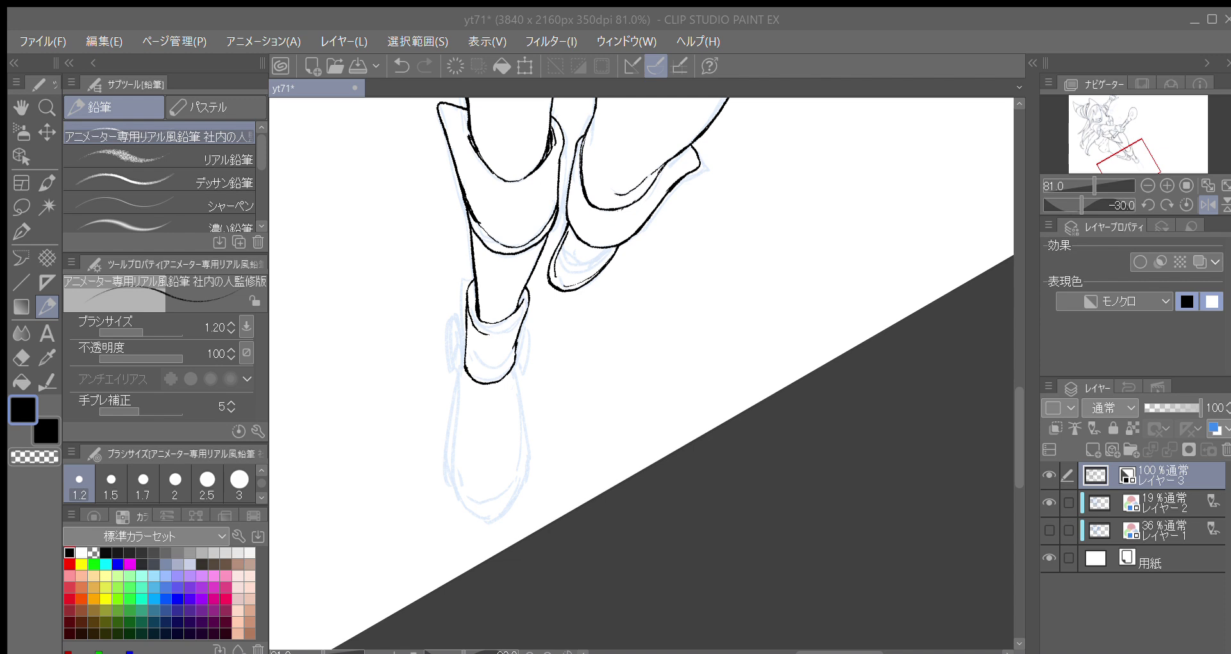
# Step: Ink the small pointed leaf-shaped flaps on both sides of the ankle cuff, redoing unsatisfactory strokes
pyautogui.moveTo(1017, 415); pyautogui.dragTo(1016, 388)
pyautogui.moveTo(635, 404); pyautogui.dragTo(580, 286)
pyautogui.scroll(-2, 468, 356)
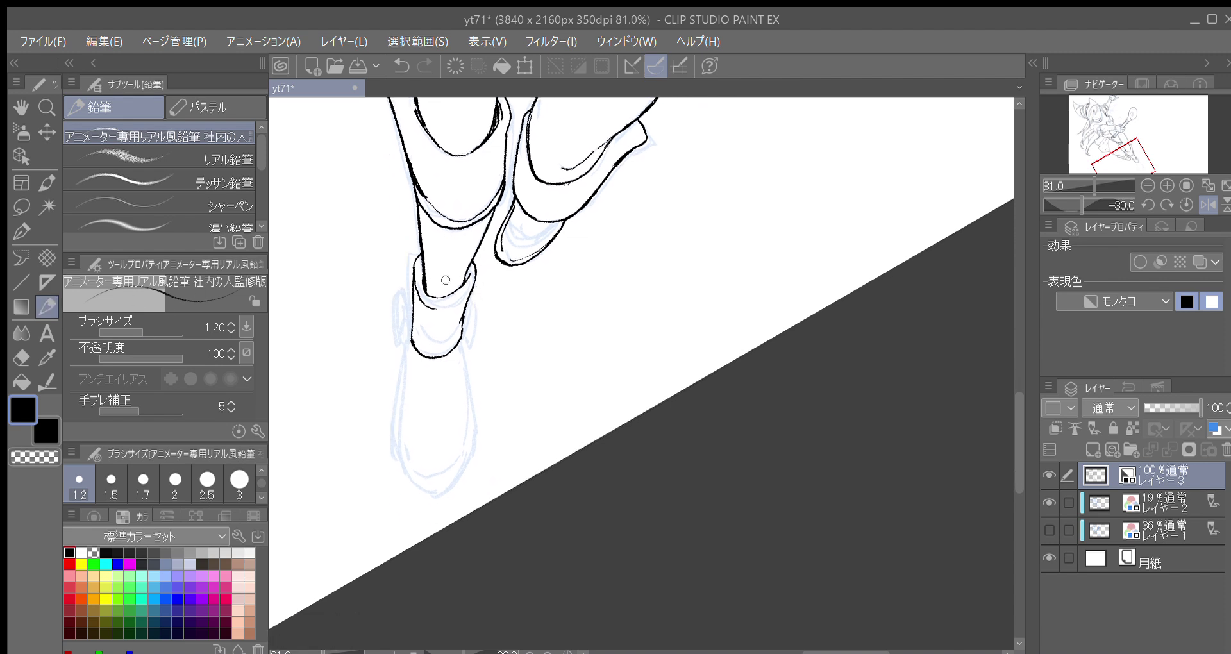
pyautogui.moveTo(405, 363)
pyautogui.mouseDown()
pyautogui.moveTo(408, 325)
pyautogui.moveTo(408, 359)
pyautogui.moveTo(396, 317)
pyautogui.moveTo(412, 340)
pyautogui.moveTo(408, 327)
pyautogui.mouseUp()
pyautogui.hotkey('ctrl', 'z')
pyautogui.hotkey('ctrl', 'z')
pyautogui.moveTo(406, 365); pyautogui.dragTo(408, 320)
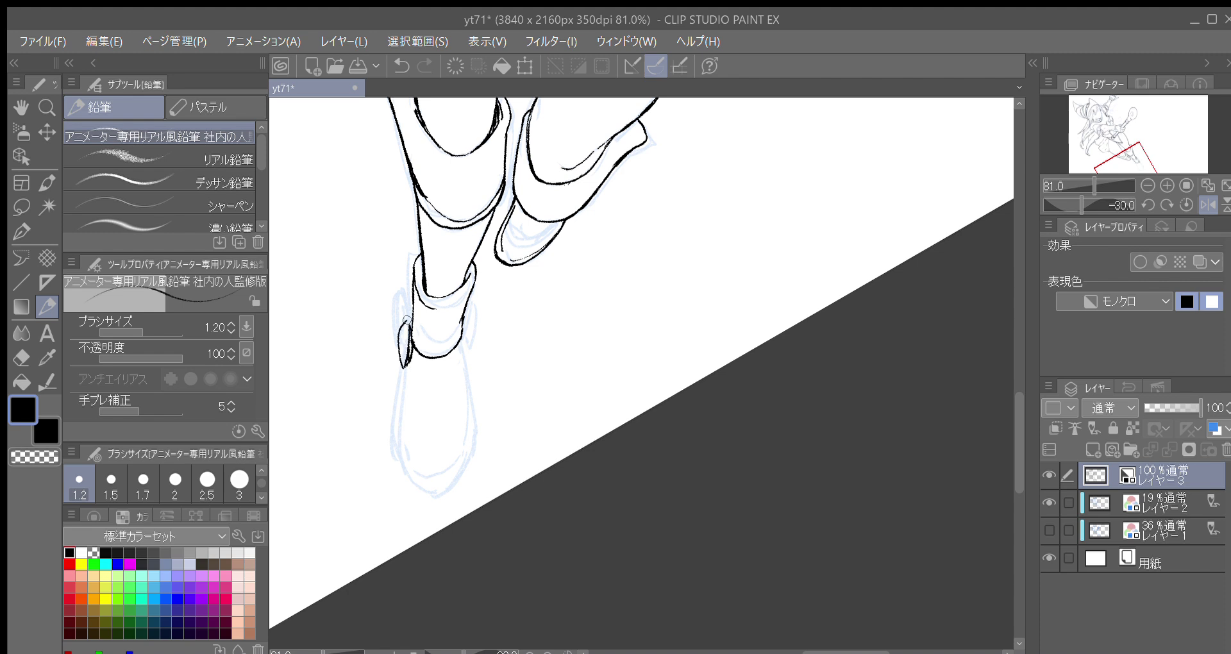
pyautogui.hotkey('ctrl', 'z')
pyautogui.moveTo(405, 370)
pyautogui.mouseDown()
pyautogui.moveTo(404, 321)
pyautogui.moveTo(464, 363)
pyautogui.mouseUp()
pyautogui.hotkey('ctrl', 'z')
# Step: Ink the foot's outline from below the ankle cuff around the pointed toe and back up the other side
pyautogui.moveTo(459, 344)
pyautogui.mouseDown()
pyautogui.moveTo(462, 361)
pyautogui.moveTo(447, 293)
pyautogui.moveTo(419, 327)
pyautogui.moveTo(414, 390)
pyautogui.mouseUp()
pyautogui.hotkey('ctrl', 'z')
pyautogui.moveTo(423, 298)
pyautogui.mouseDown()
pyautogui.moveTo(418, 396)
pyautogui.moveTo(434, 420)
pyautogui.moveTo(460, 431)
pyautogui.moveTo(491, 363)
pyautogui.mouseUp()
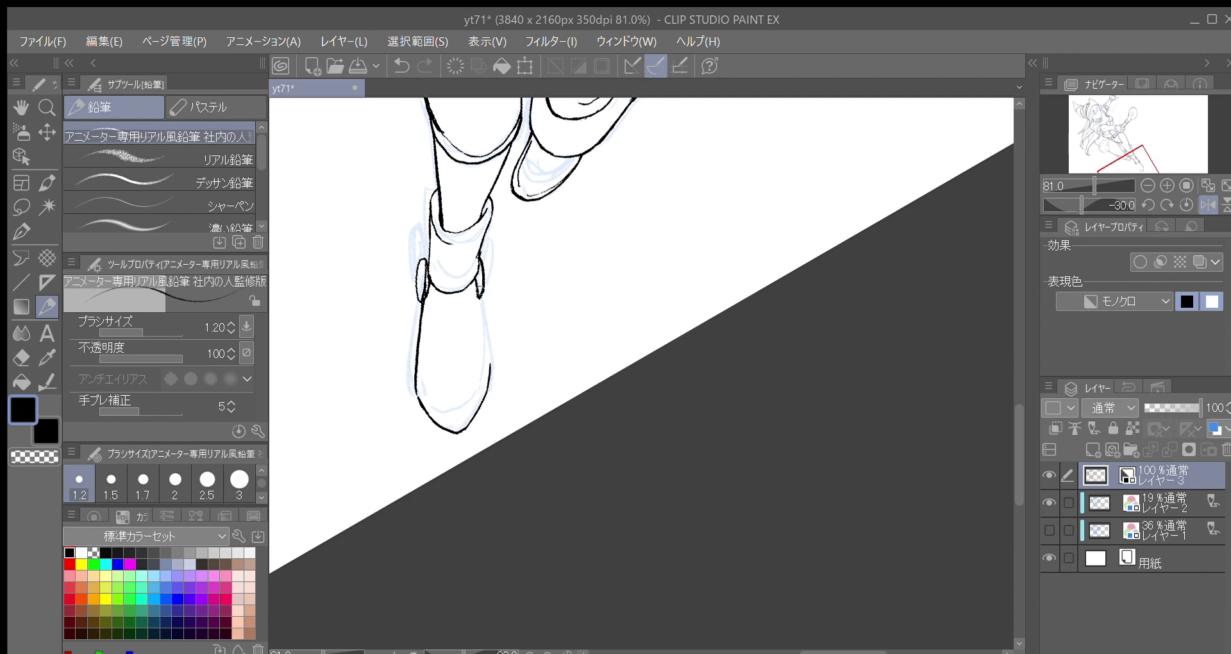
pyautogui.moveTo(482, 308)
pyautogui.mouseDown()
pyautogui.moveTo(491, 364)
pyautogui.moveTo(430, 404)
pyautogui.moveTo(467, 403)
pyautogui.moveTo(481, 385)
pyautogui.moveTo(480, 302)
pyautogui.moveTo(474, 384)
pyautogui.mouseUp()
# Step: Ink the first edge of the loose cloth hanging beside the gripping hand and forearm with the pencil
pyautogui.press('^')
pyautogui.moveTo(482, 342); pyautogui.dragTo(449, 427)
pyautogui.moveTo(529, 236); pyautogui.dragTo(449, 432)
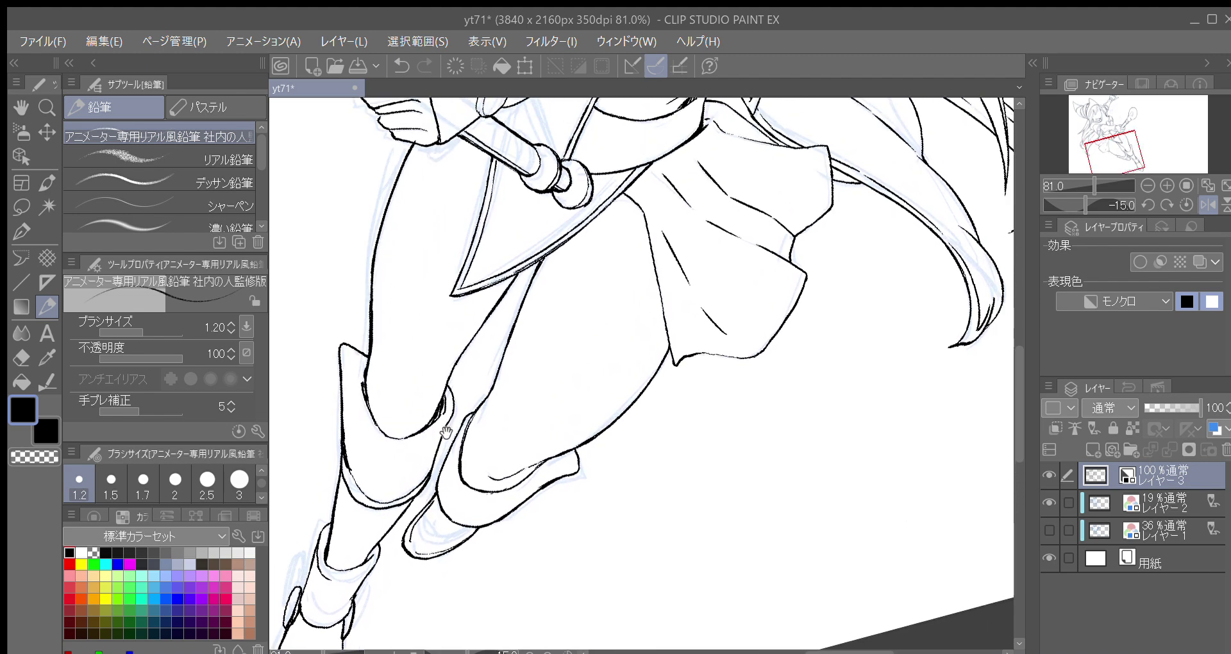
pyautogui.moveTo(468, 347); pyautogui.dragTo(462, 433)
pyautogui.press('e')
pyautogui.press('^')
pyautogui.press('^')
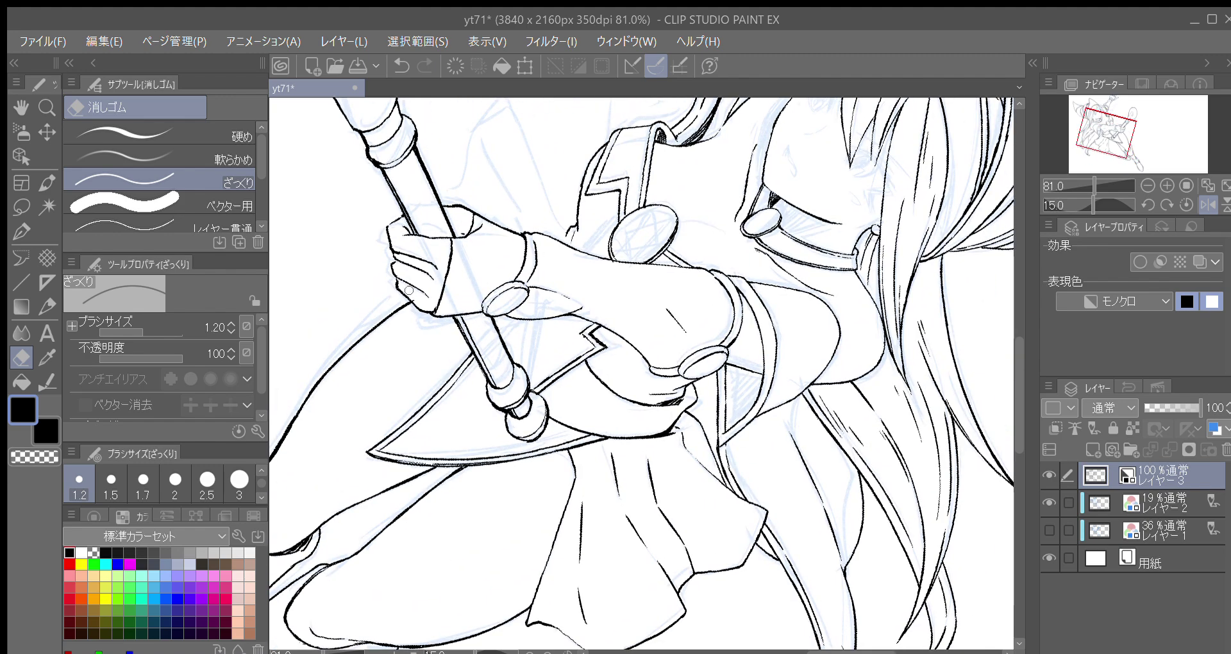
pyautogui.press('-')
pyautogui.press('-')
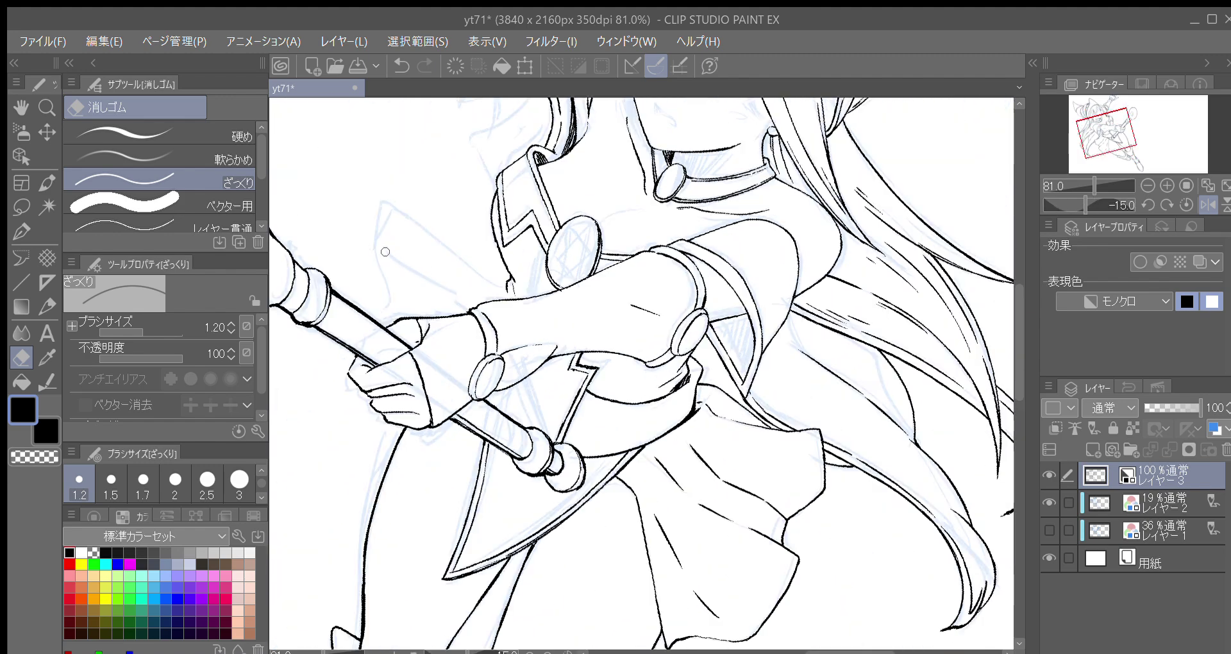
pyautogui.click(45, 308)
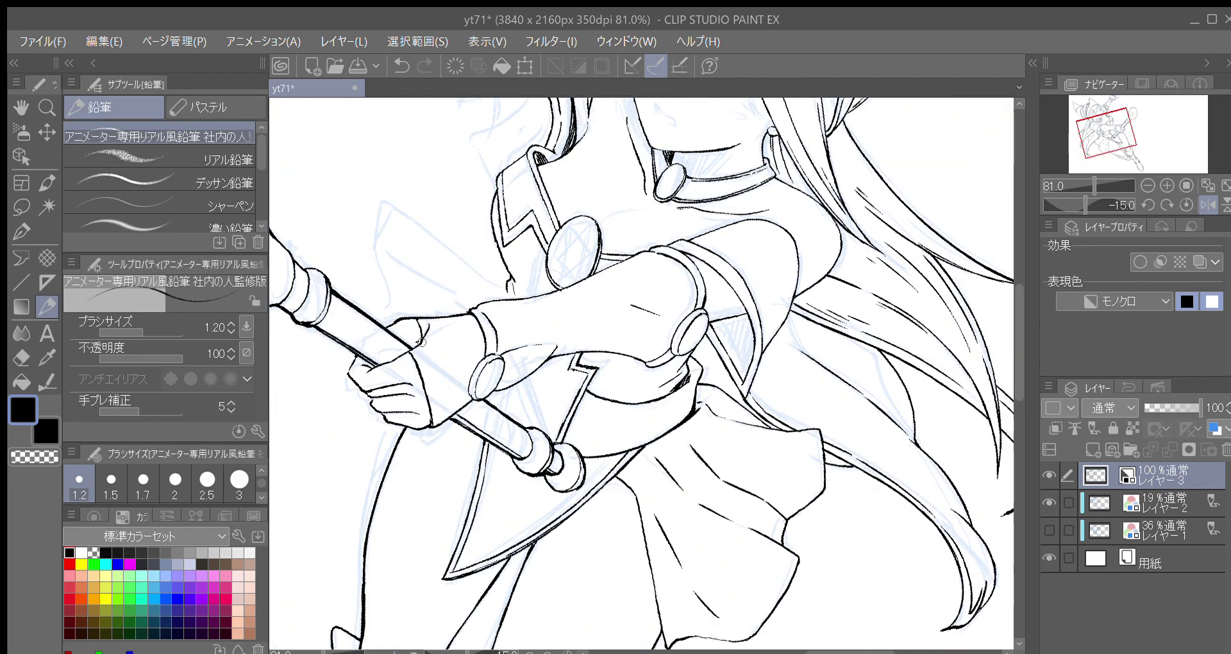
pyautogui.press('-')
pyautogui.press('-')
pyautogui.press('-')
pyautogui.press('-')
pyautogui.press('-')
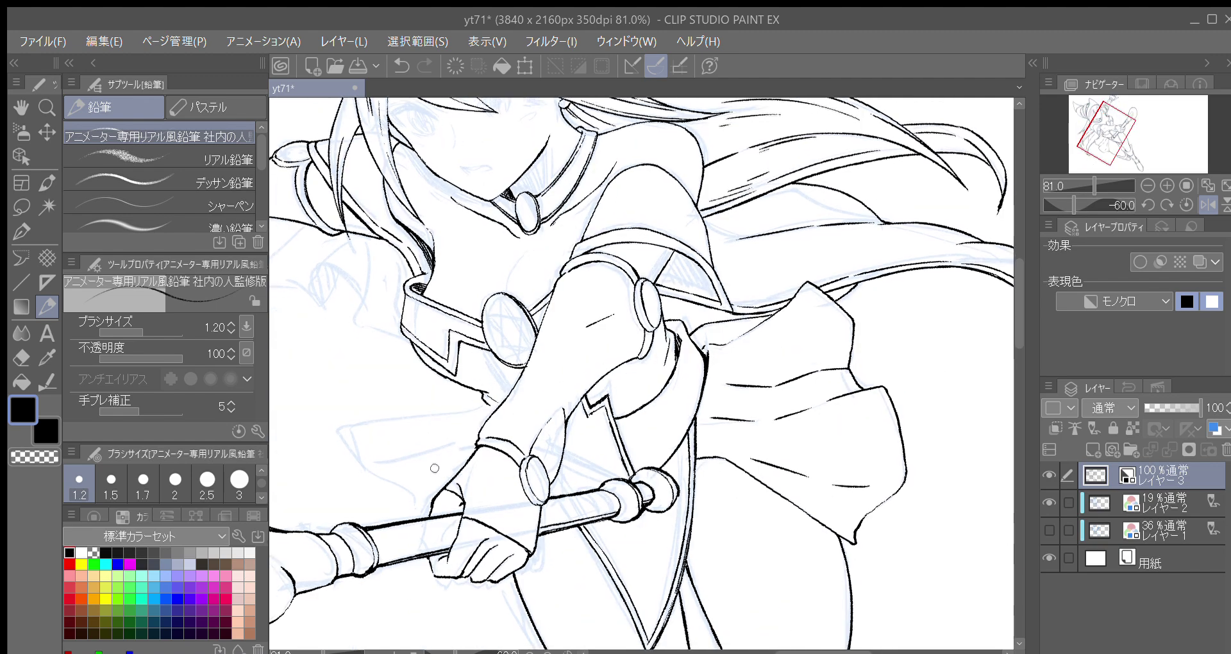
pyautogui.press('-')
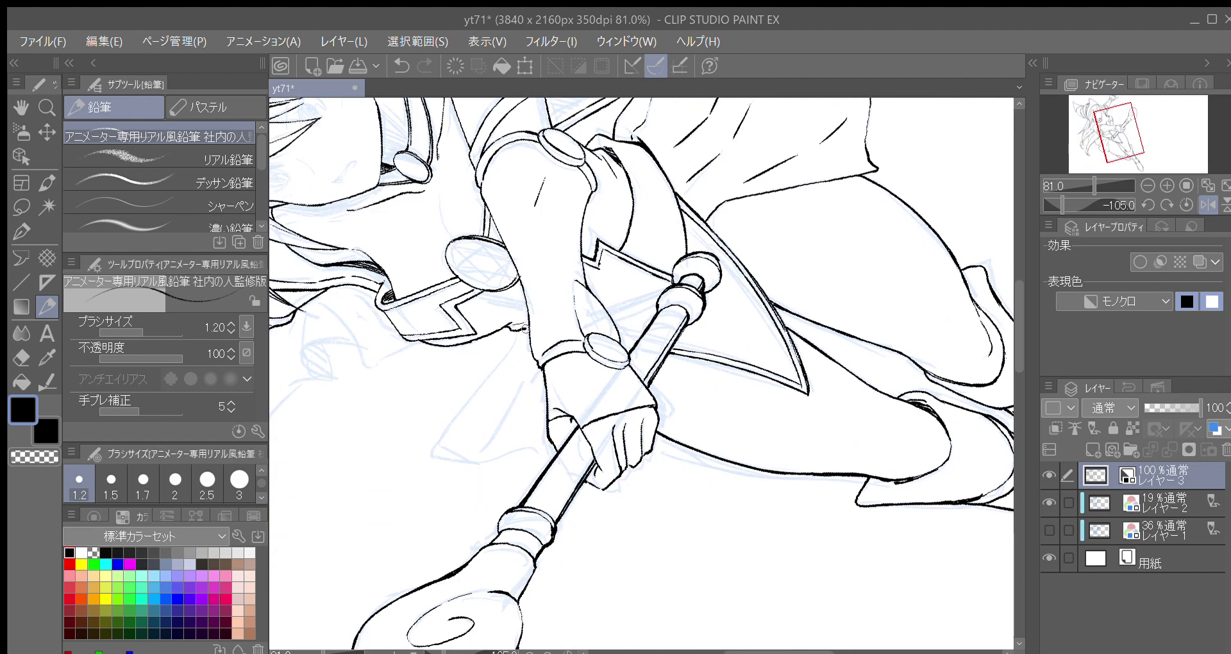
pyautogui.moveTo(516, 352)
pyautogui.mouseDown()
pyautogui.moveTo(523, 258)
pyautogui.moveTo(461, 350)
pyautogui.mouseUp()
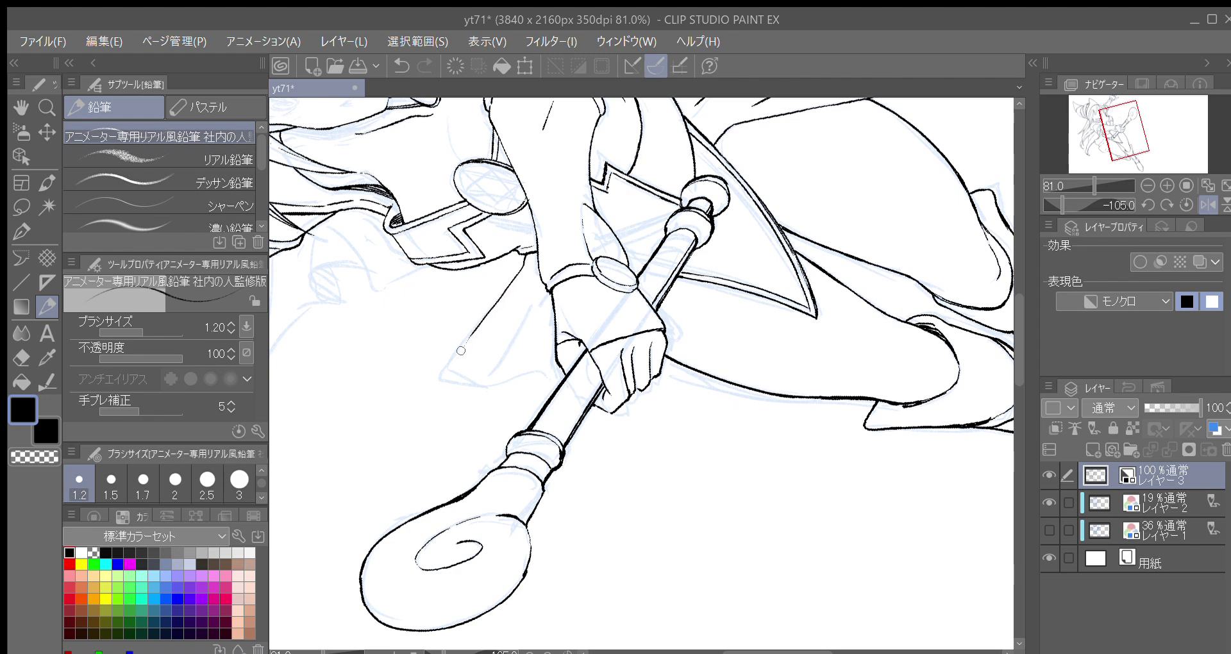